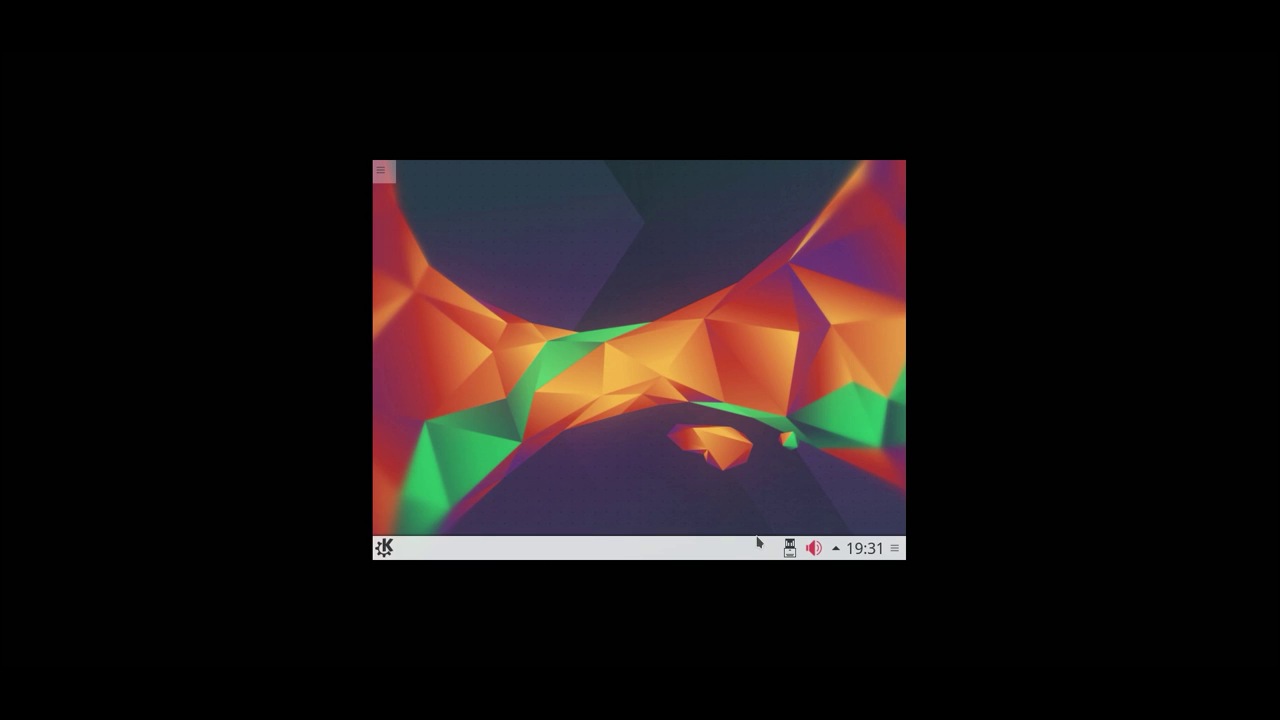
Step: Check the device notifications for connected removable media
{"action": "left_click", "coordinate": [790, 548]}
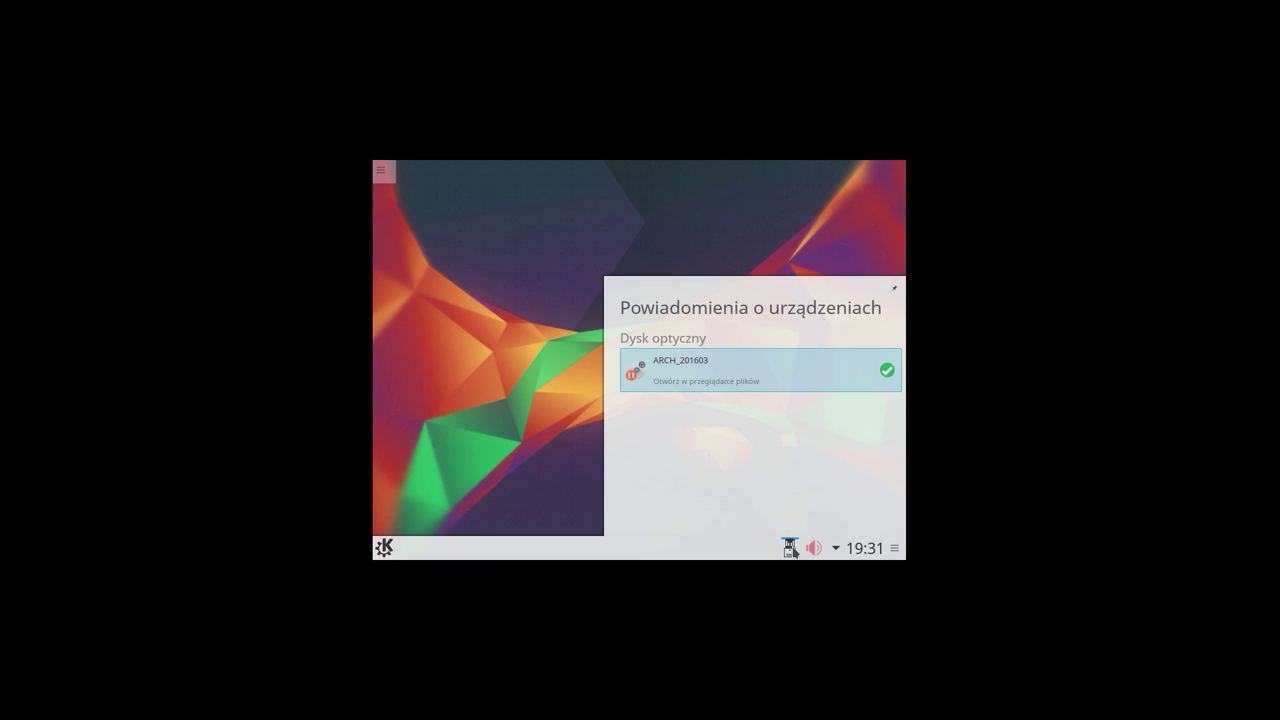
{"action": "left_click", "coordinate": [790, 548]}
Step: Open the display and monitor page (Wyświetlanie i monitor) of the system settings
{"action": "left_click", "coordinate": [388, 548]}
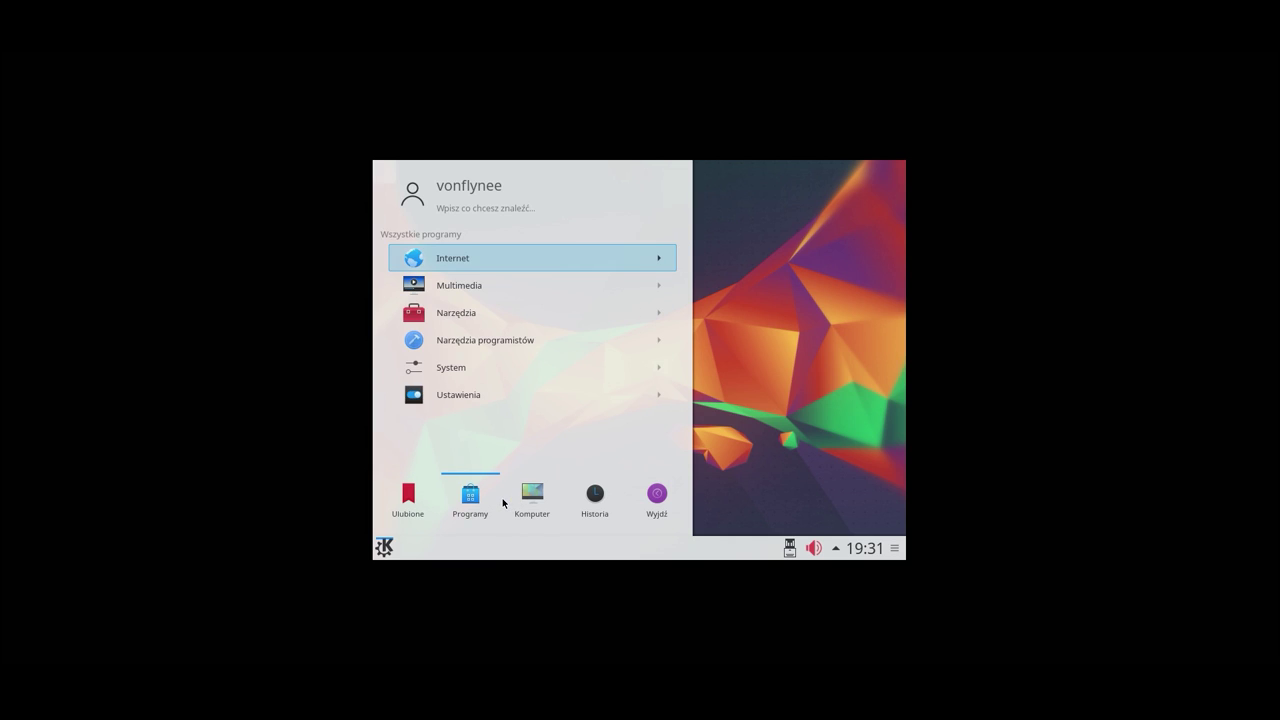
{"action": "mouse_move", "coordinate": [533, 490]}
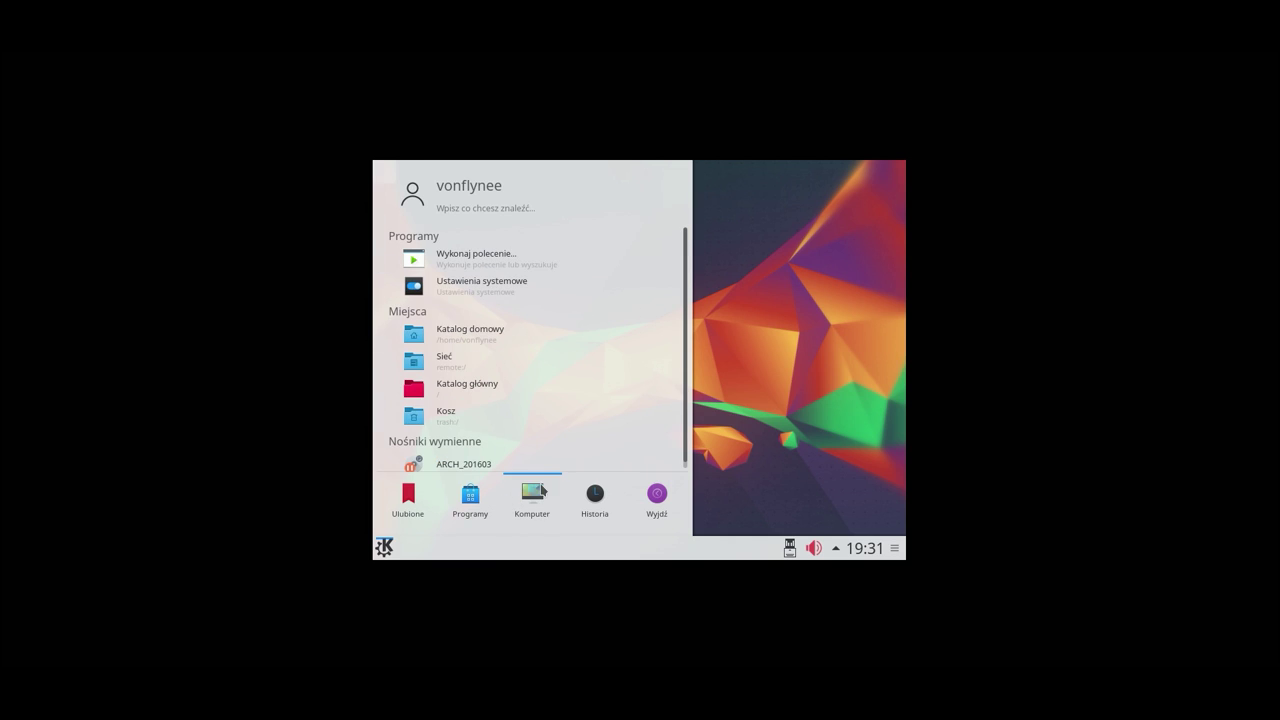
{"action": "left_click", "coordinate": [516, 285]}
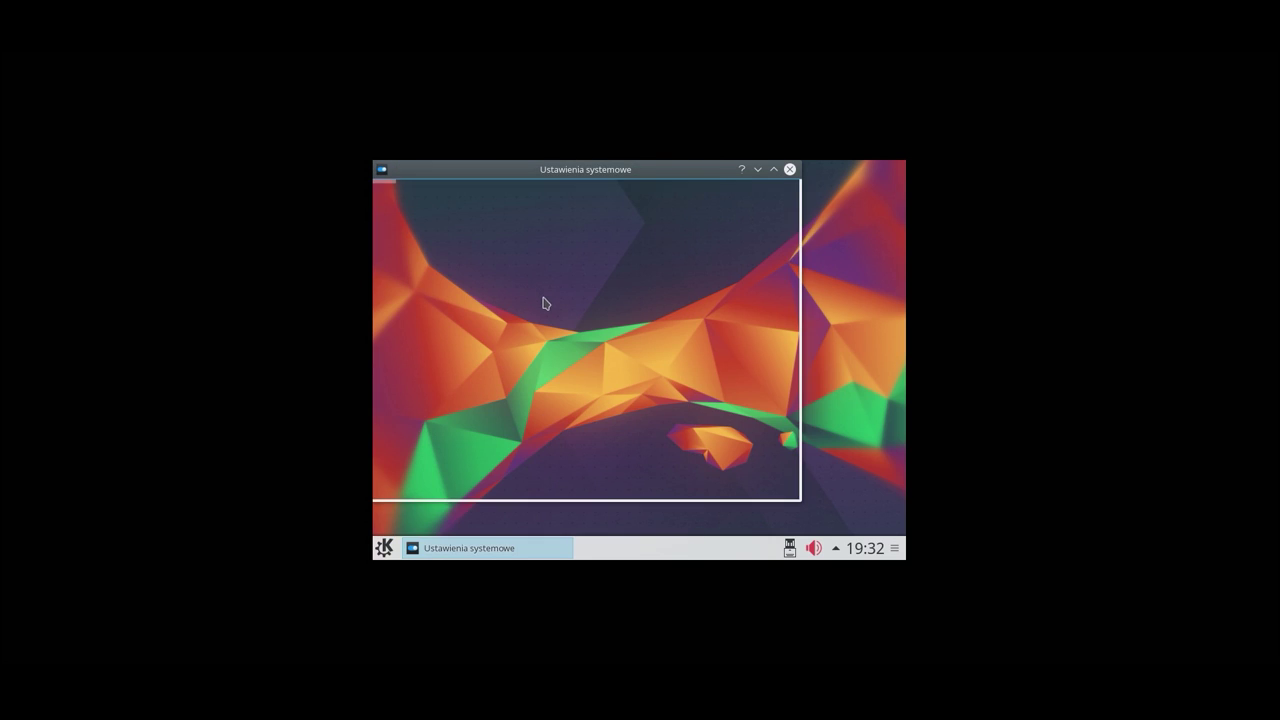
{"action": "scroll", "coordinate": [480, 354], "scroll_direction": "down", "scroll_amount": 5}
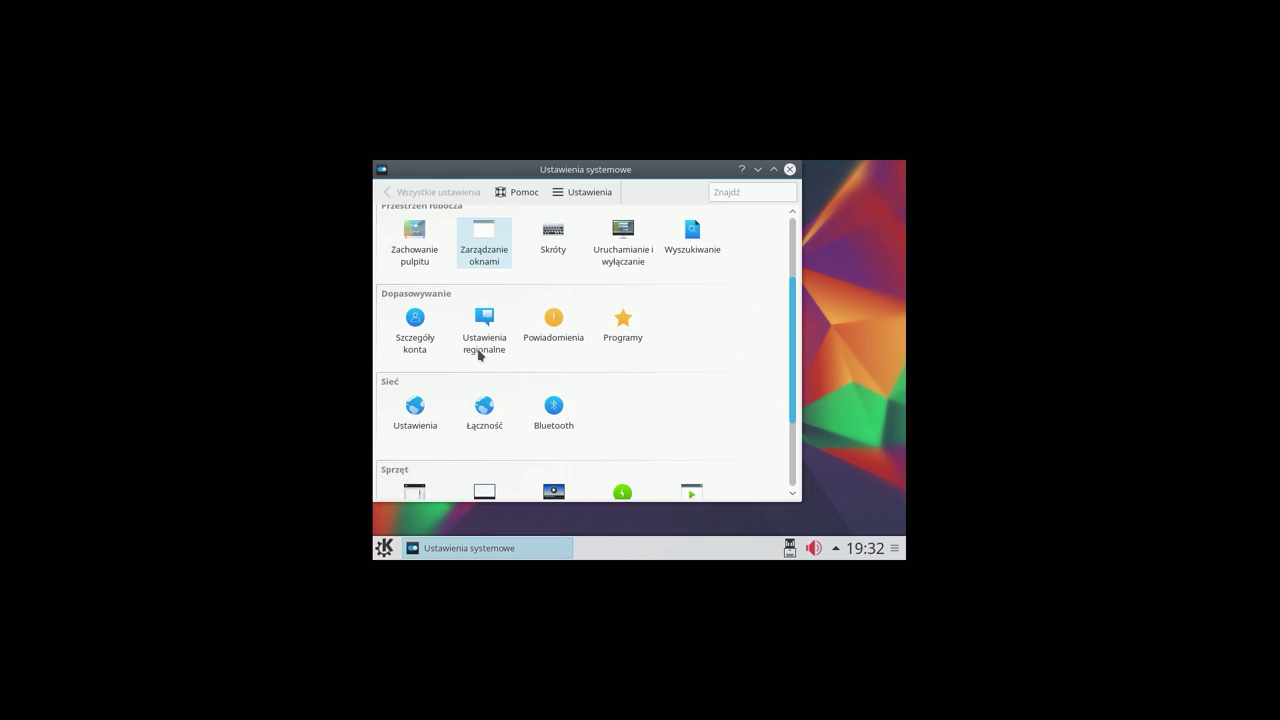
{"action": "left_click", "coordinate": [490, 396]}
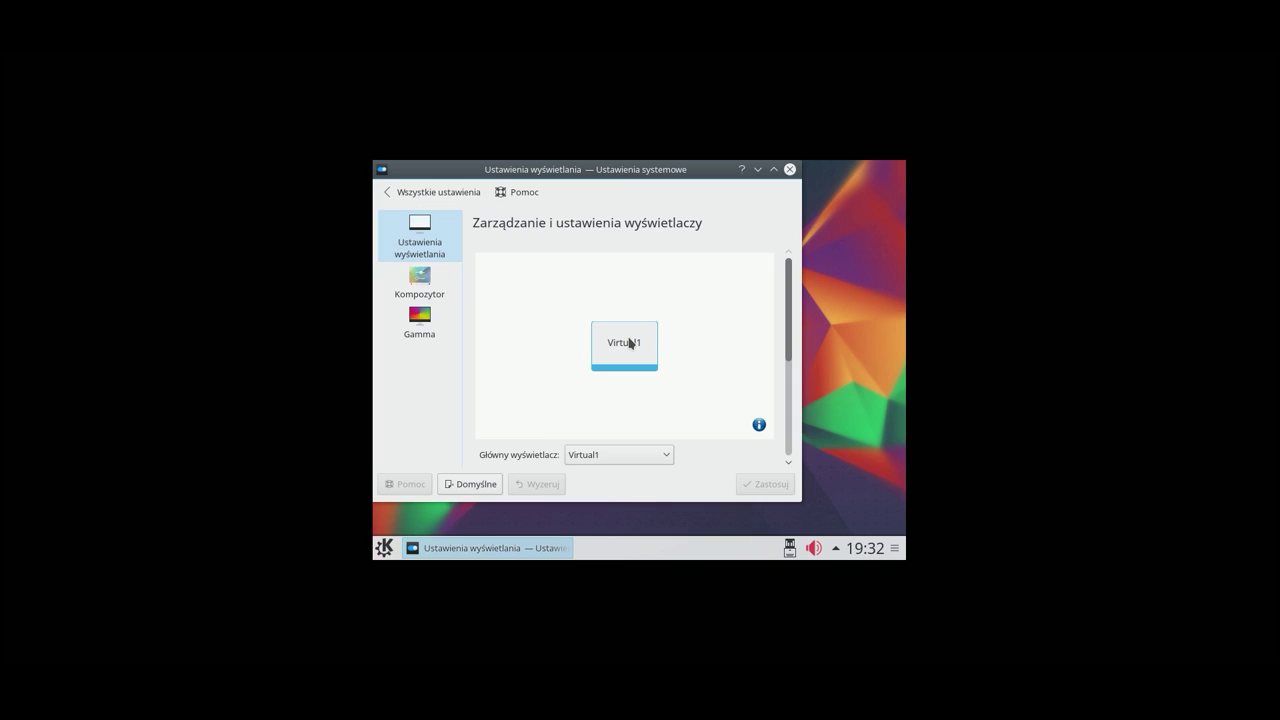
Step: Set the resolution of display Virtual1 to 1360x768, apply it and close the system settings
{"action": "left_click_drag", "start_coordinate": [792, 342], "coordinate": [794, 434]}
{"action": "left_click", "coordinate": [603, 333]}
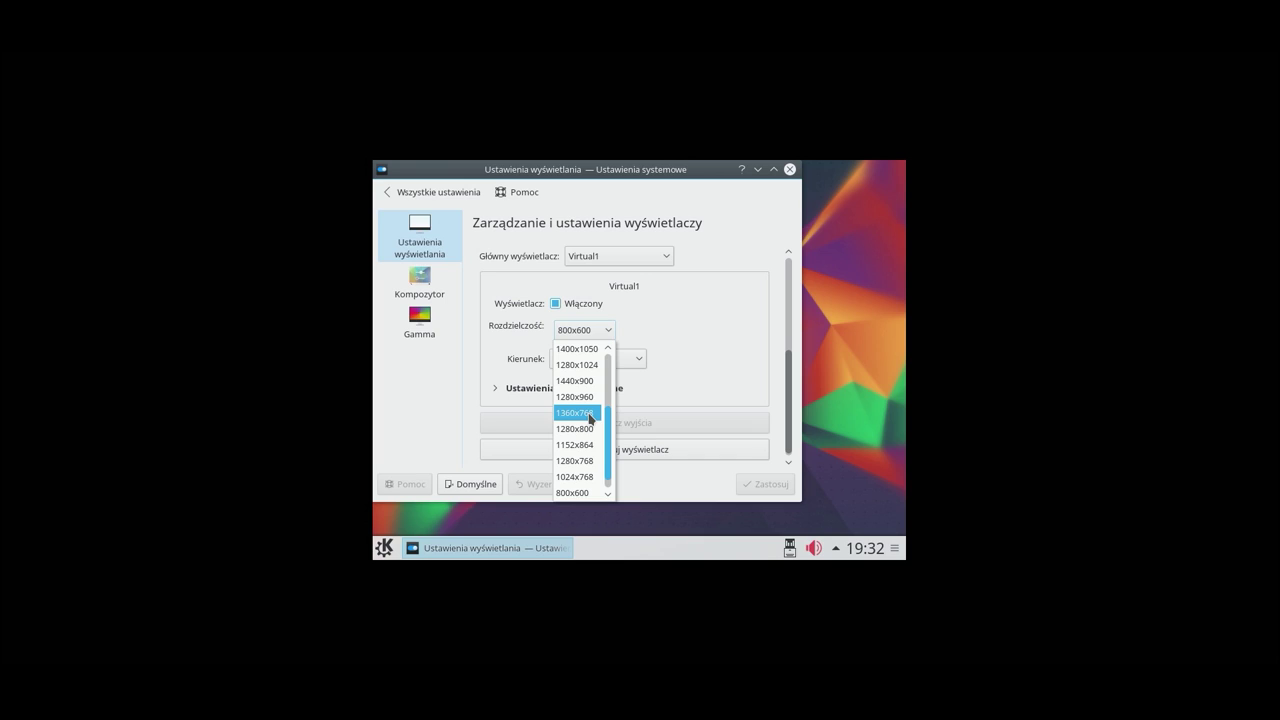
{"action": "left_click", "coordinate": [590, 414]}
{"action": "left_click", "coordinate": [610, 333]}
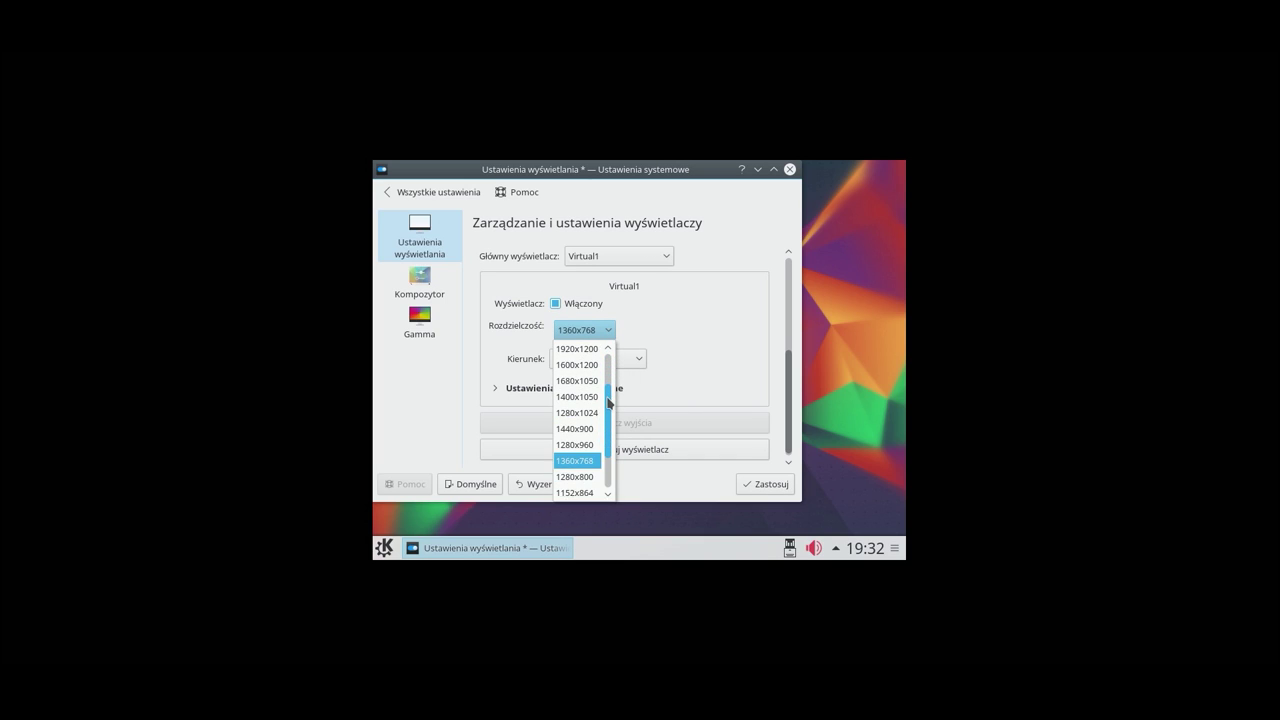
{"action": "scroll", "coordinate": [611, 450], "scroll_direction": "down", "scroll_amount": 1}
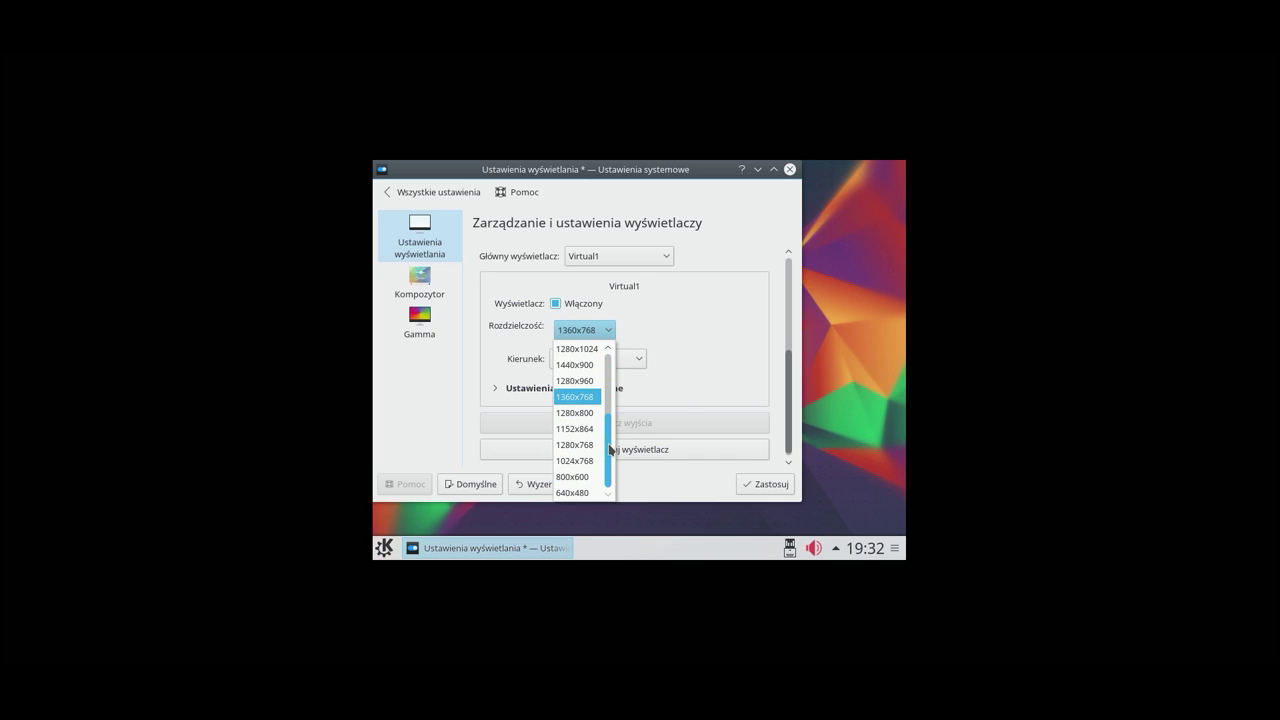
{"action": "left_click", "coordinate": [752, 484]}
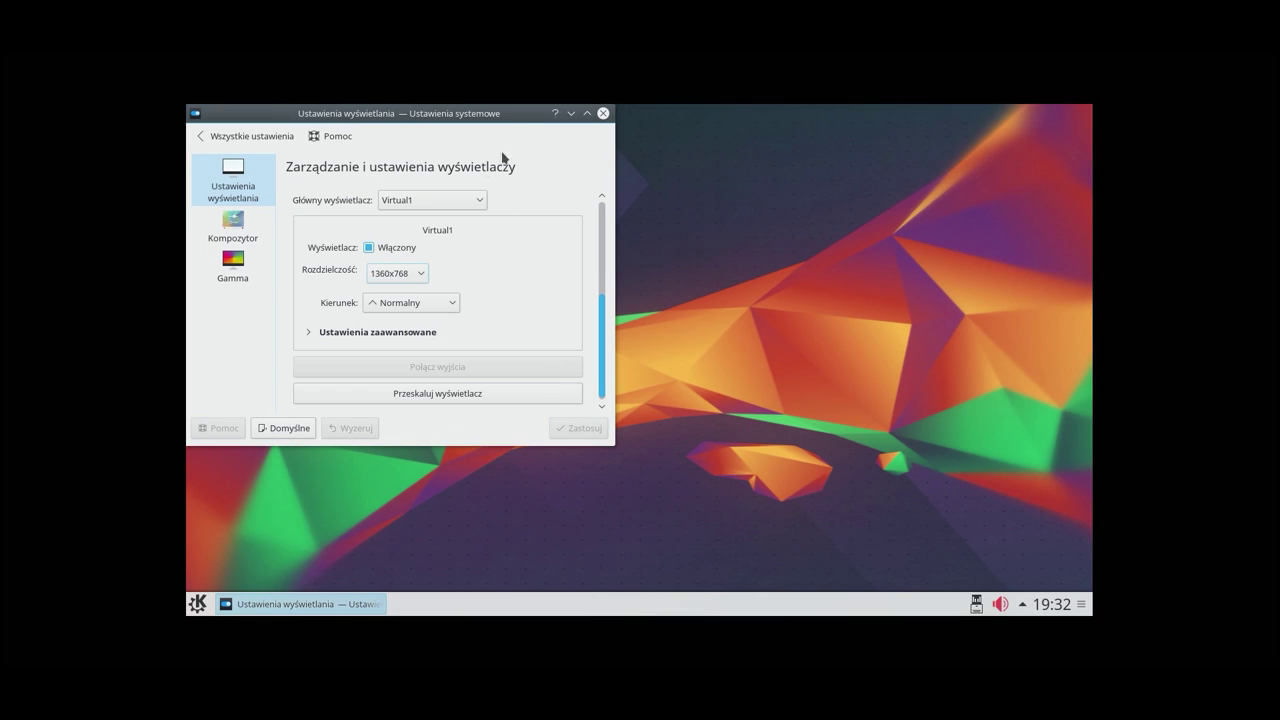
{"action": "left_click", "coordinate": [603, 114]}
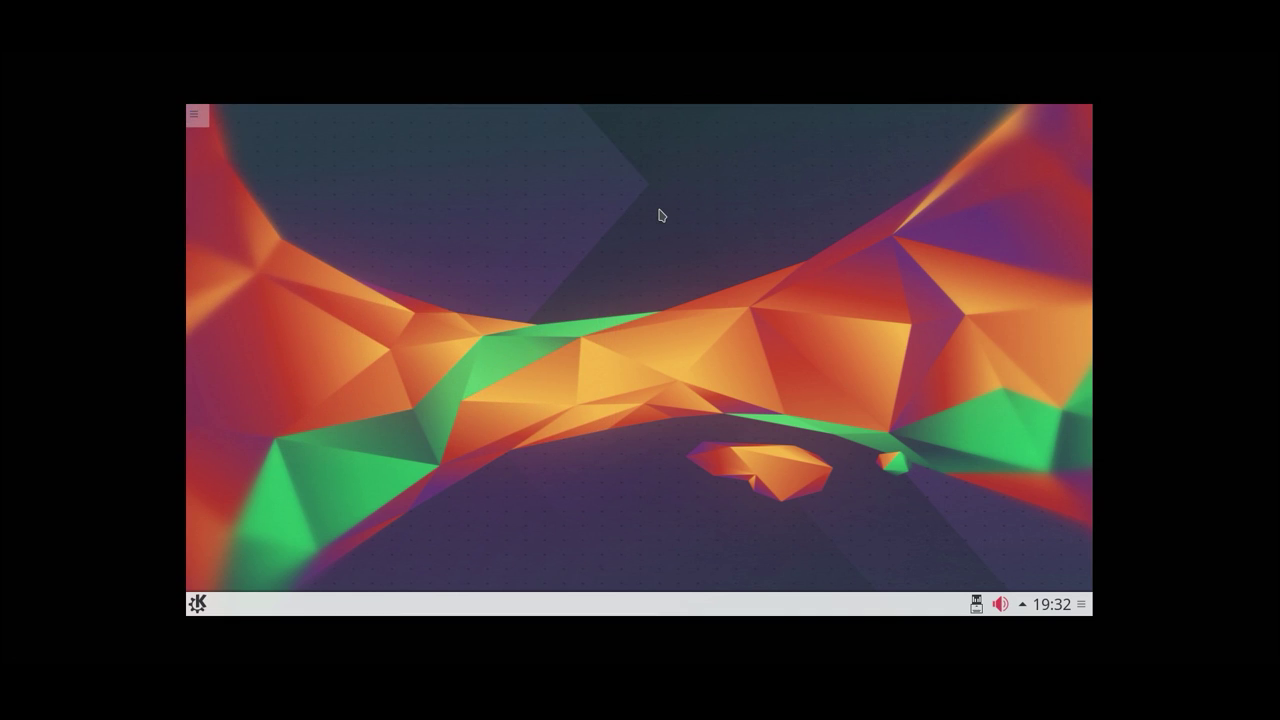
Step: Reopen the system settings and view the application colour schemes (Kolory)
{"action": "left_click", "coordinate": [197, 603]}
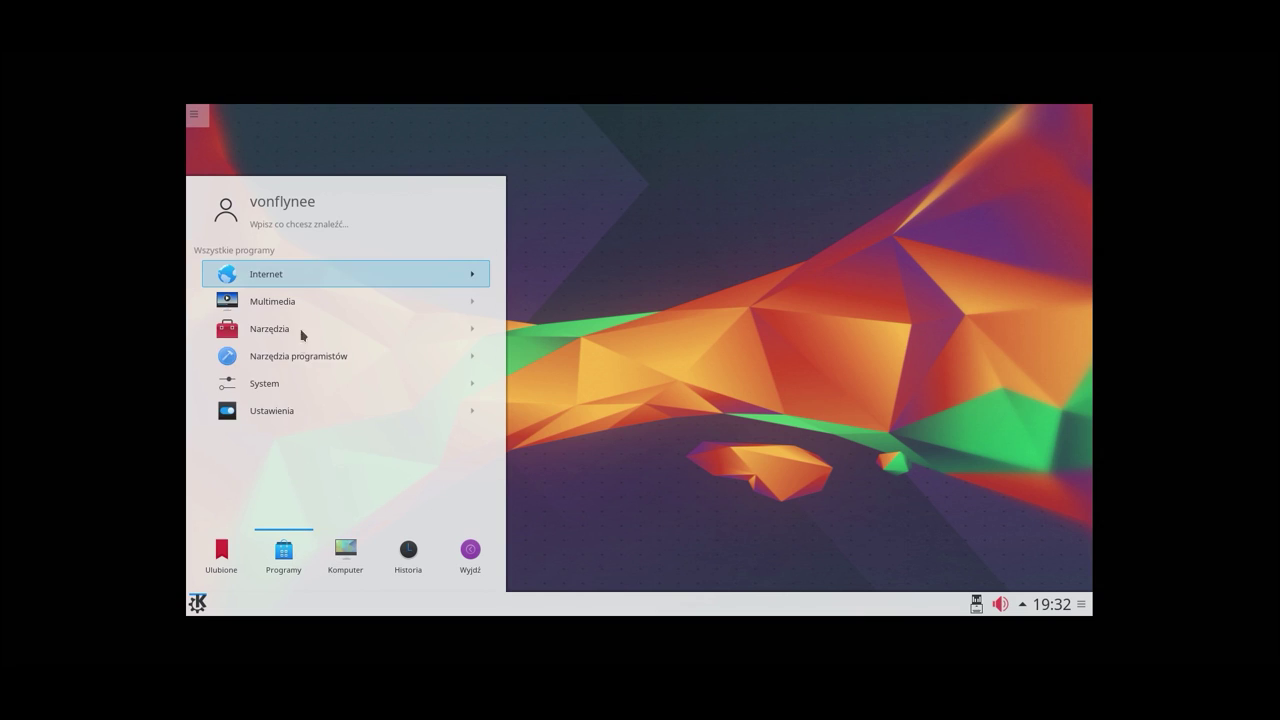
{"action": "mouse_move", "coordinate": [341, 549]}
{"action": "left_click", "coordinate": [332, 298]}
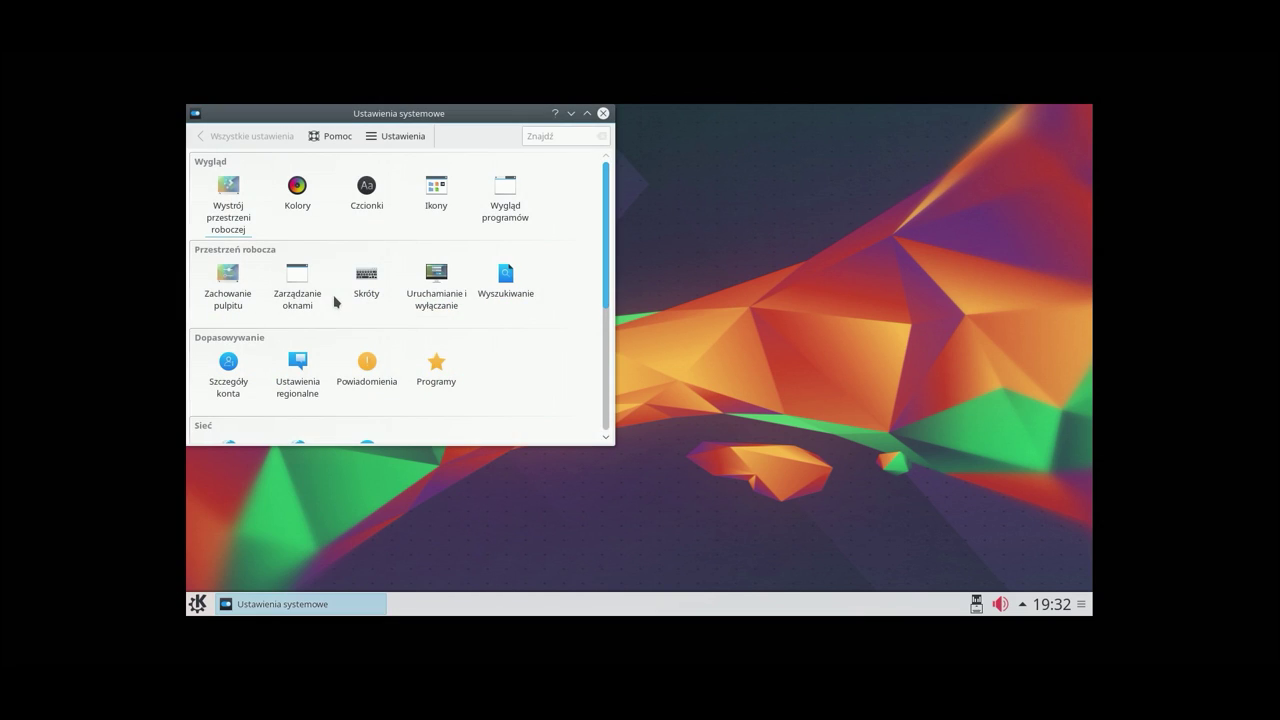
{"action": "left_click", "coordinate": [297, 192]}
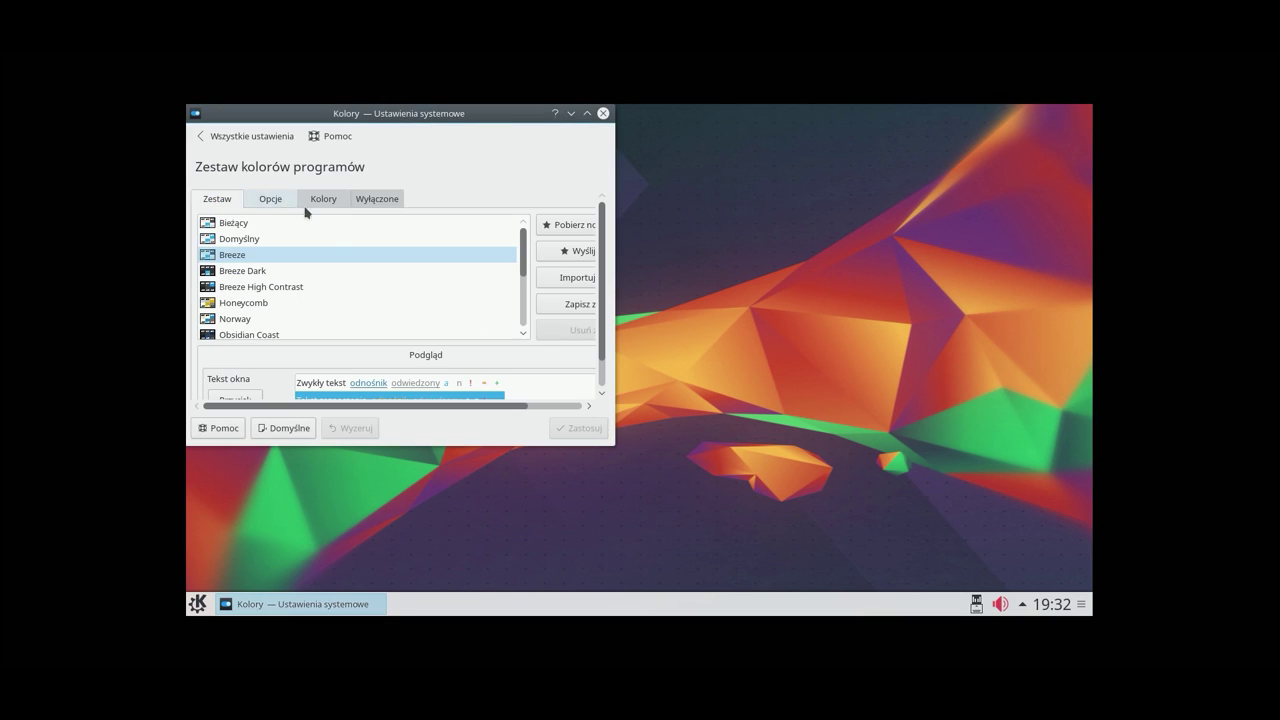
{"action": "left_click", "coordinate": [222, 137]}
Step: Set the mouse to "Otwieraj pliki i katalogi dwukrotnym kliknięciem" in the input device settings and apply it
{"action": "scroll", "coordinate": [339, 280], "scroll_direction": "down", "scroll_amount": 2}
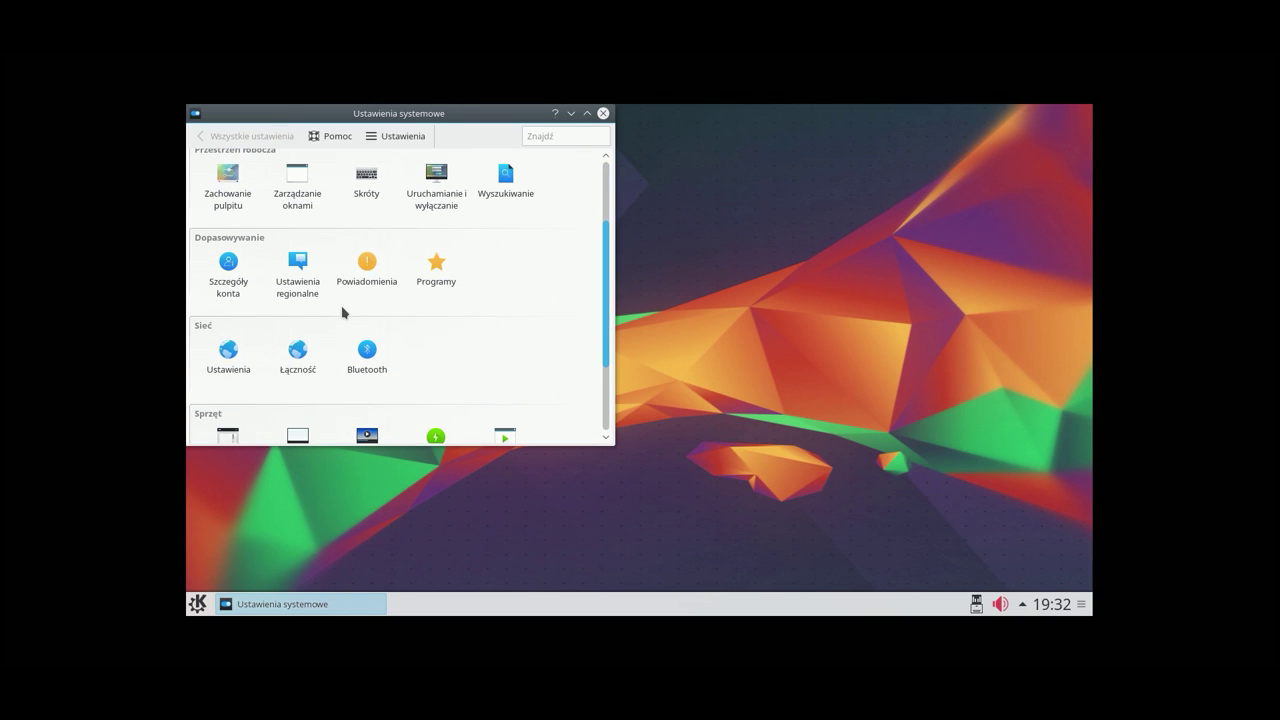
{"action": "left_click_drag", "start_coordinate": [606, 346], "coordinate": [549, 409]}
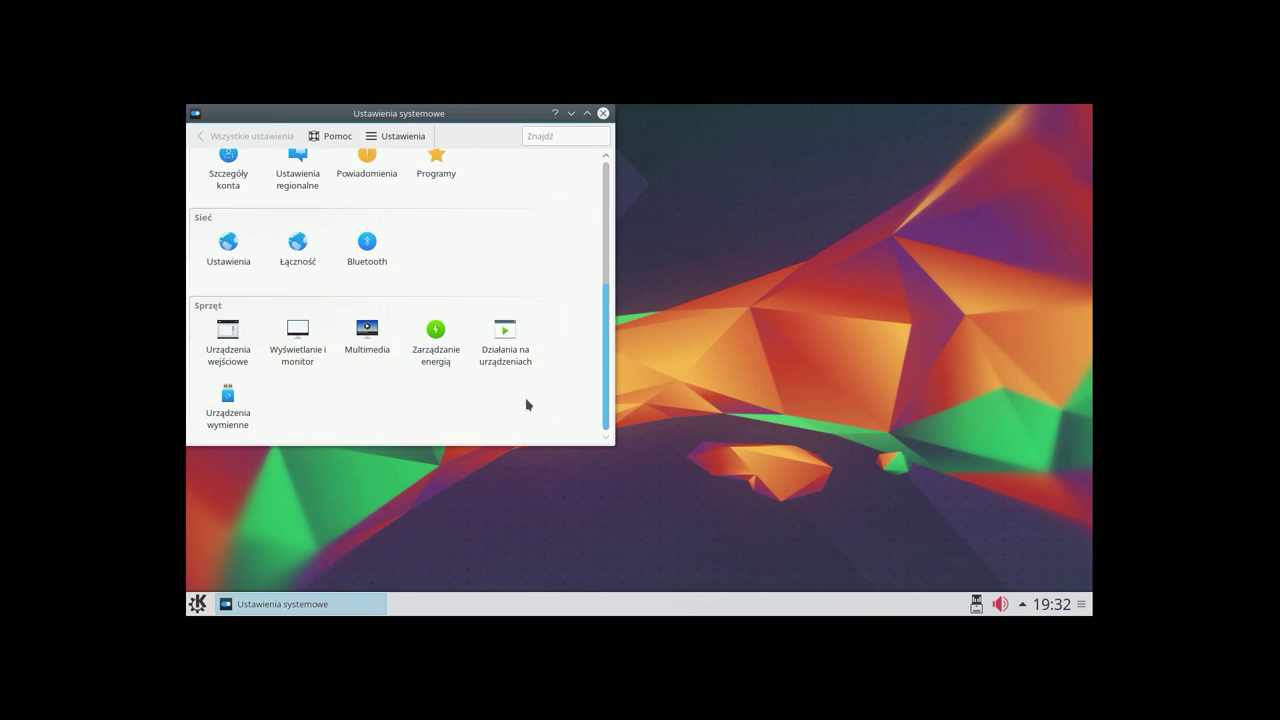
{"action": "left_click", "coordinate": [229, 350]}
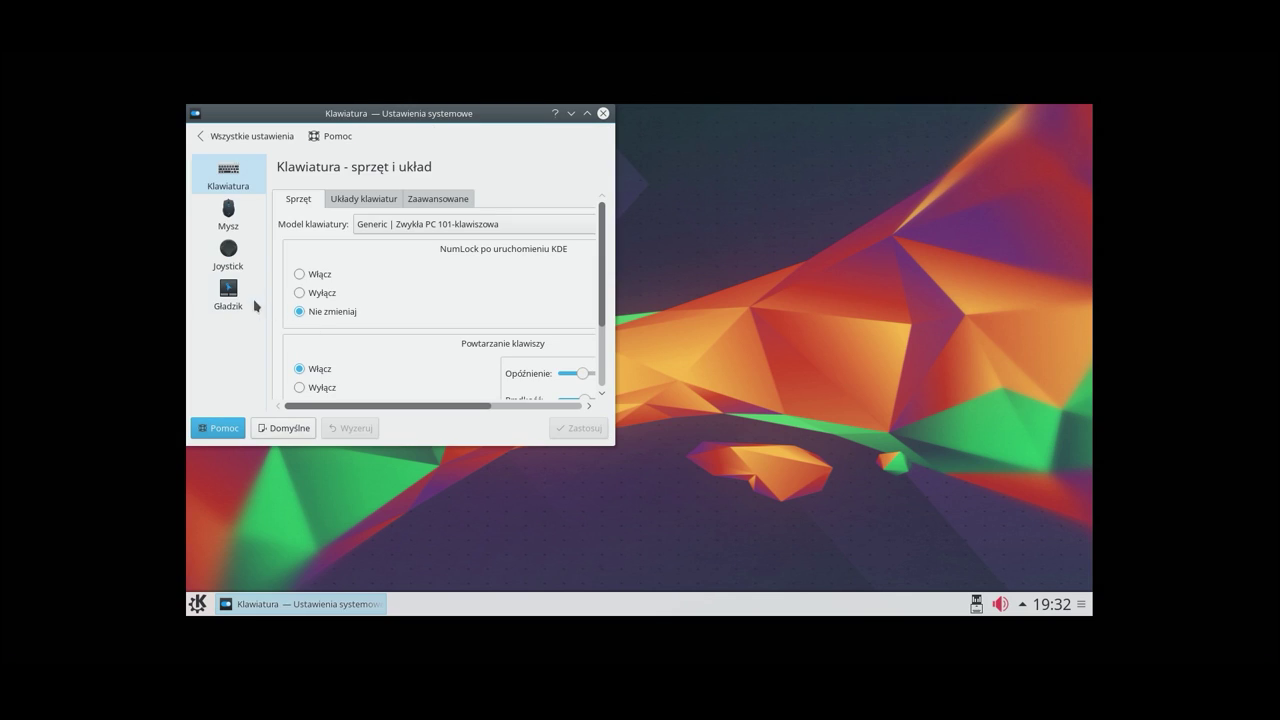
{"action": "left_click", "coordinate": [229, 210]}
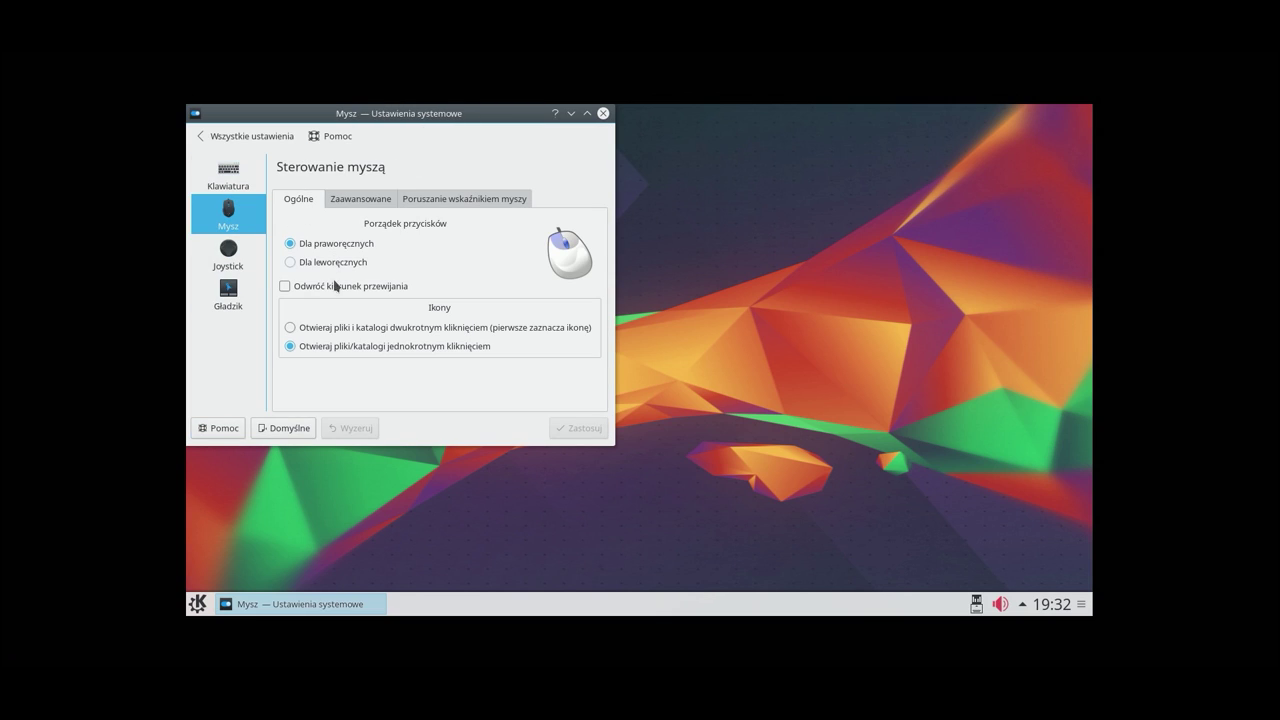
{"action": "left_click", "coordinate": [329, 328]}
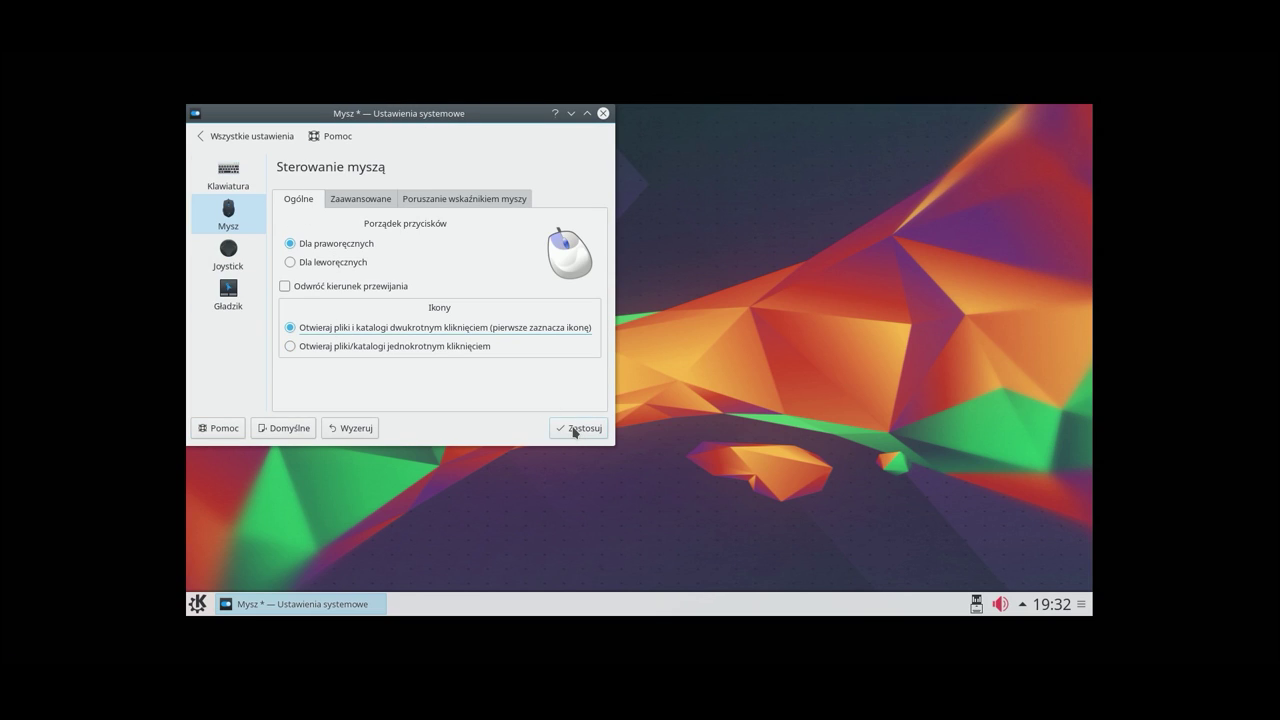
{"action": "left_click", "coordinate": [585, 430]}
Step: Apply the Tlen look and feel under the workspace appearance settings (Wystrój przestrzeni roboczej)
{"action": "left_click", "coordinate": [216, 138]}
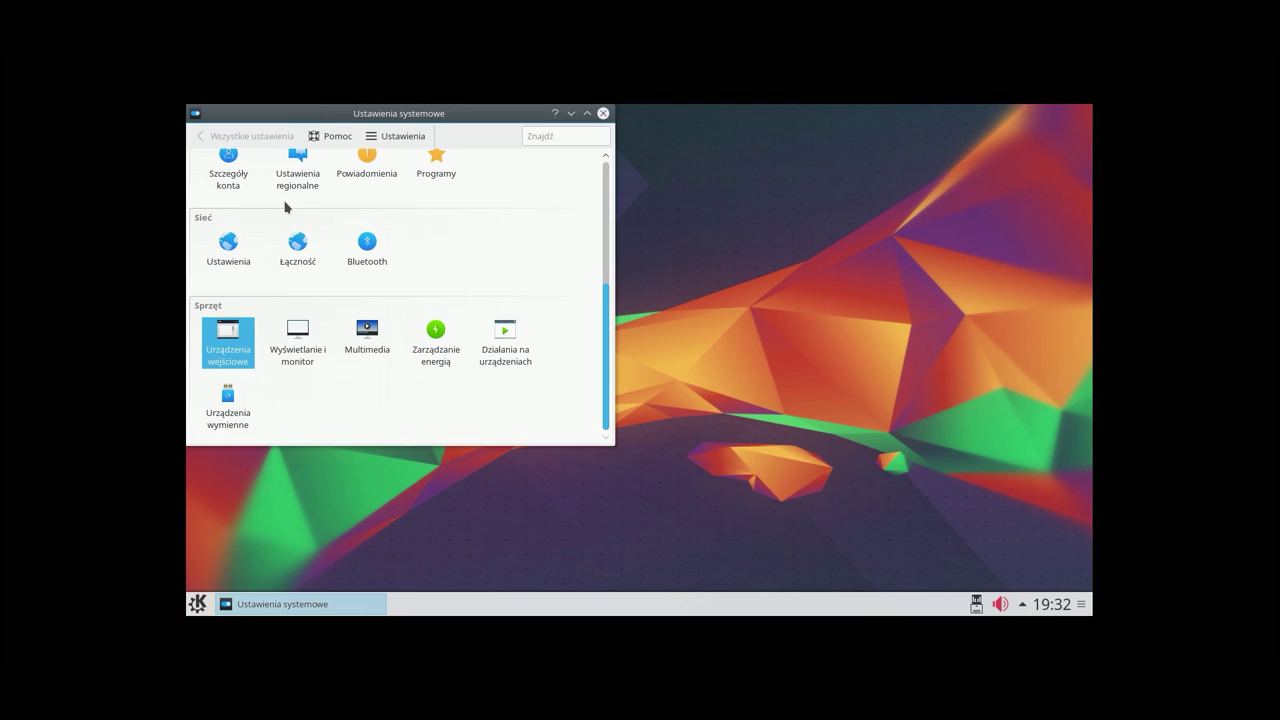
{"action": "scroll", "coordinate": [286, 200], "scroll_direction": "up", "scroll_amount": 5}
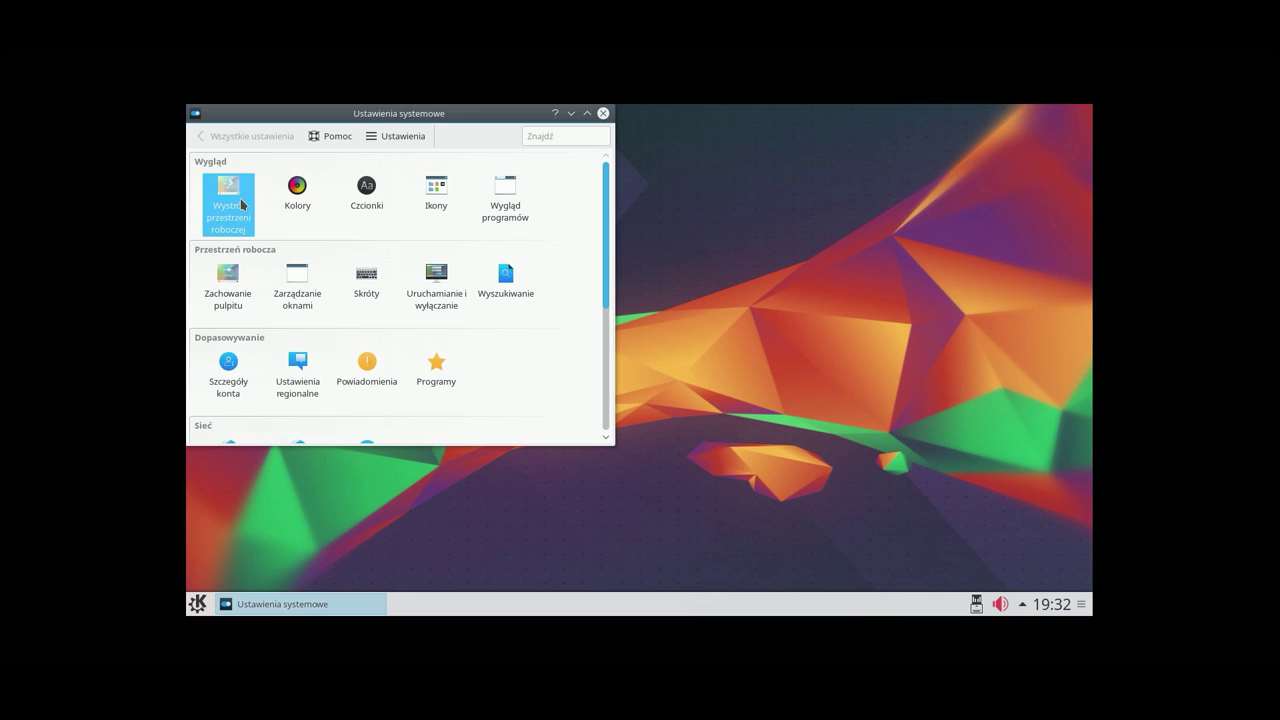
{"action": "left_click", "coordinate": [240, 205]}
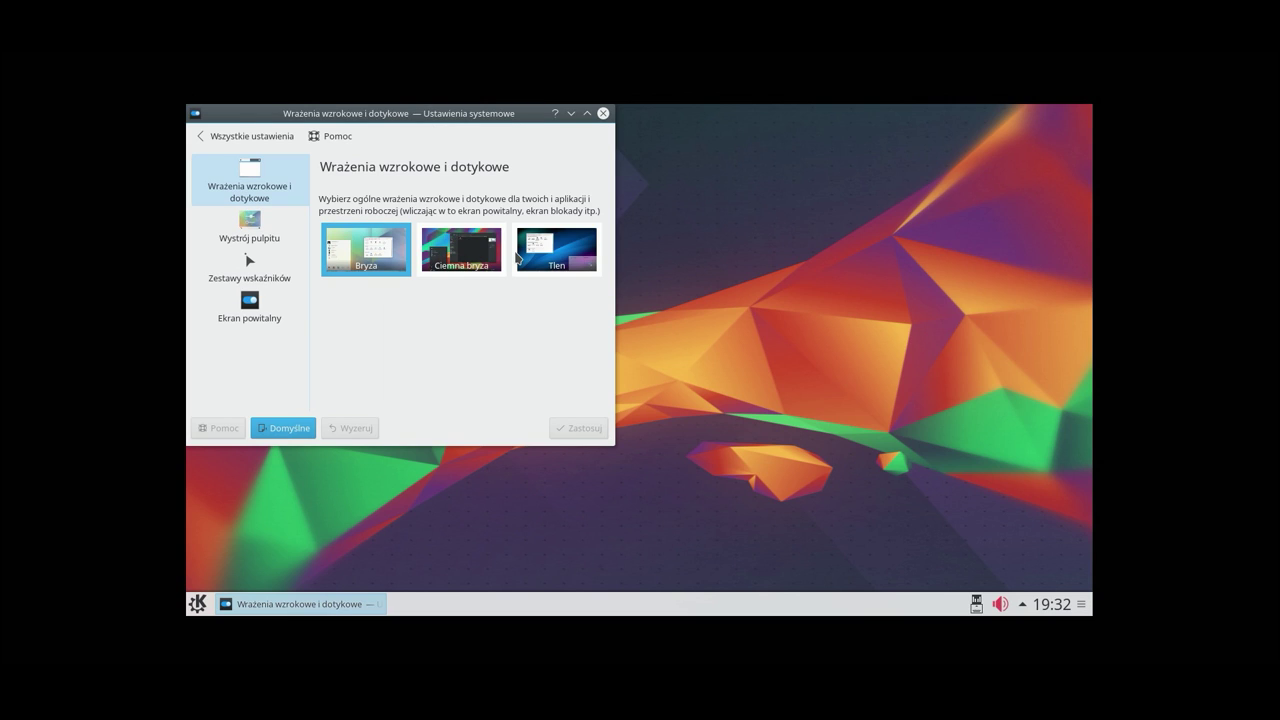
{"action": "left_click", "coordinate": [522, 262]}
{"action": "left_click", "coordinate": [573, 437]}
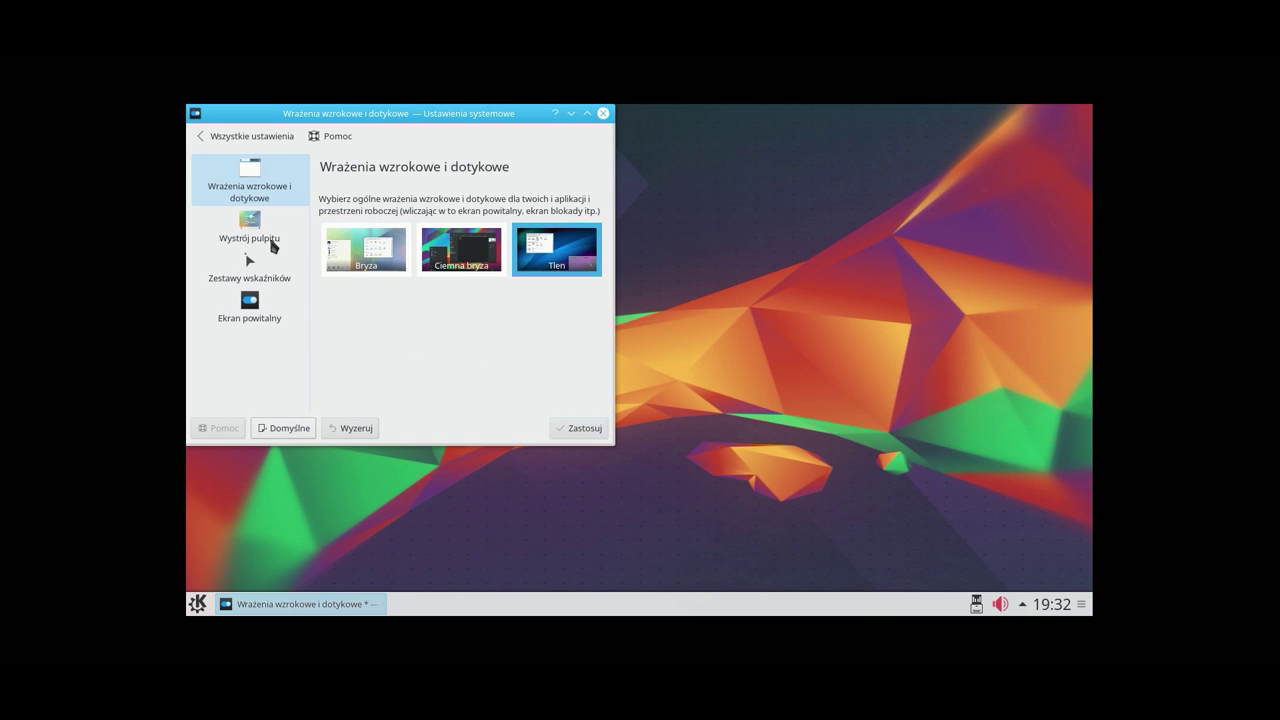
Step: Apply the Tlen desktop theme under Wystrój pulpitu
{"action": "left_click", "coordinate": [255, 238]}
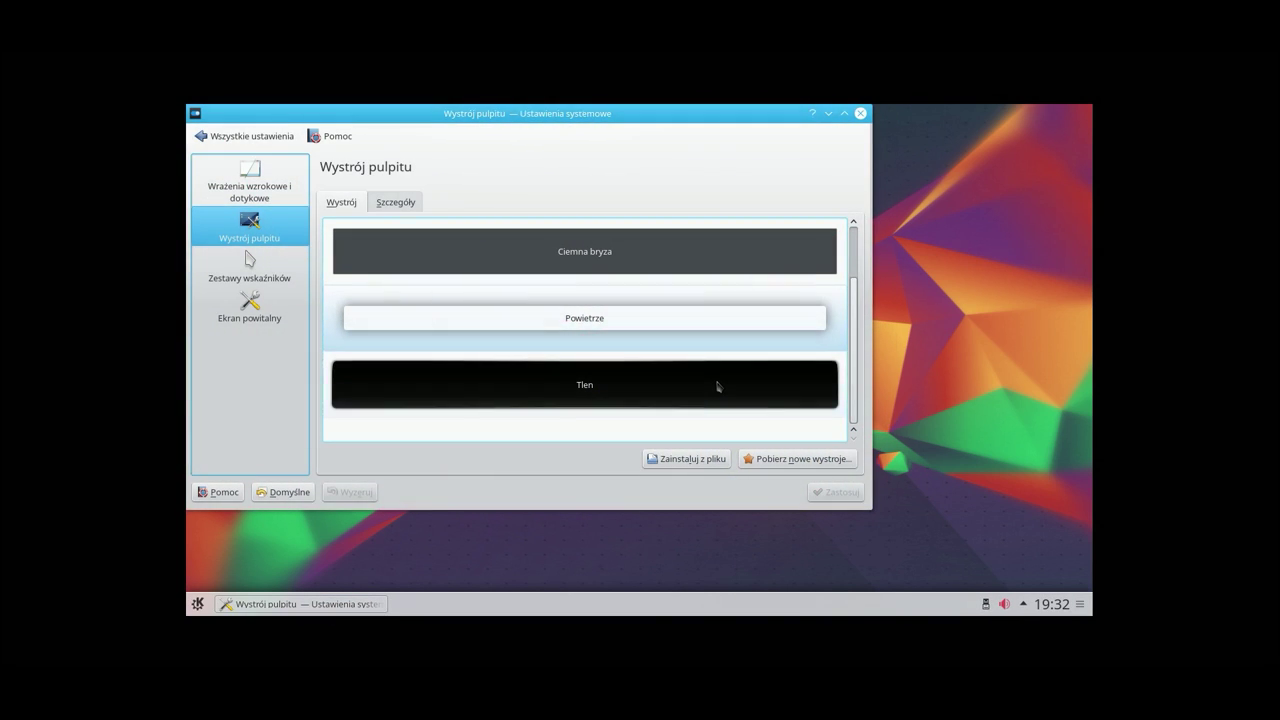
{"action": "left_click", "coordinate": [717, 386]}
{"action": "left_click", "coordinate": [816, 492]}
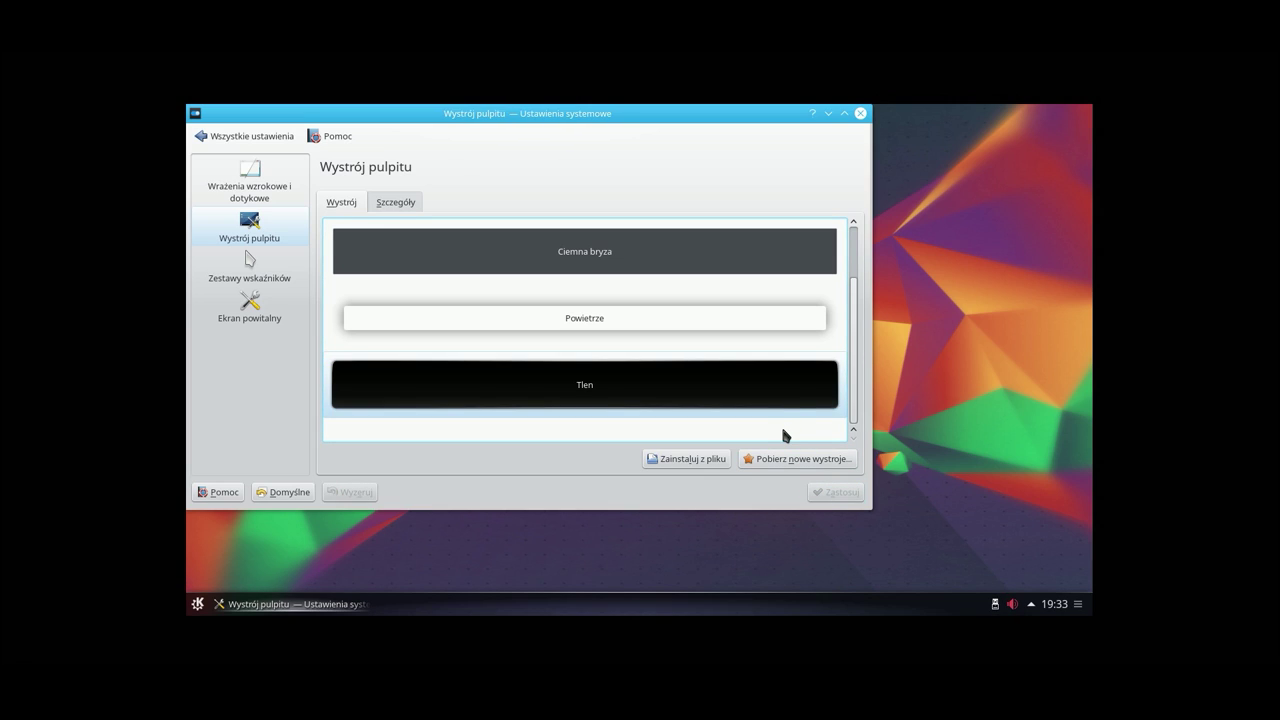
Step: Open the download window for new desktop themes and search it for "mirado" and "apex"
{"action": "left_click", "coordinate": [763, 461]}
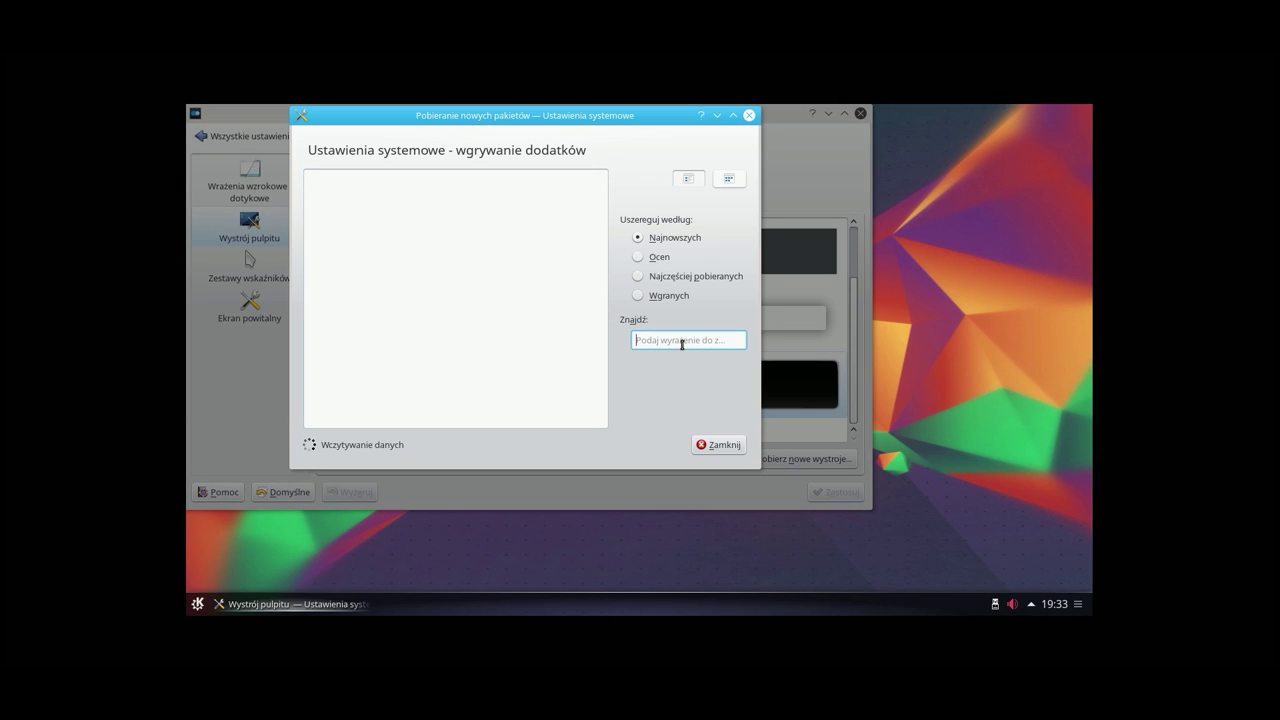
{"action": "type", "text": "mirado"}
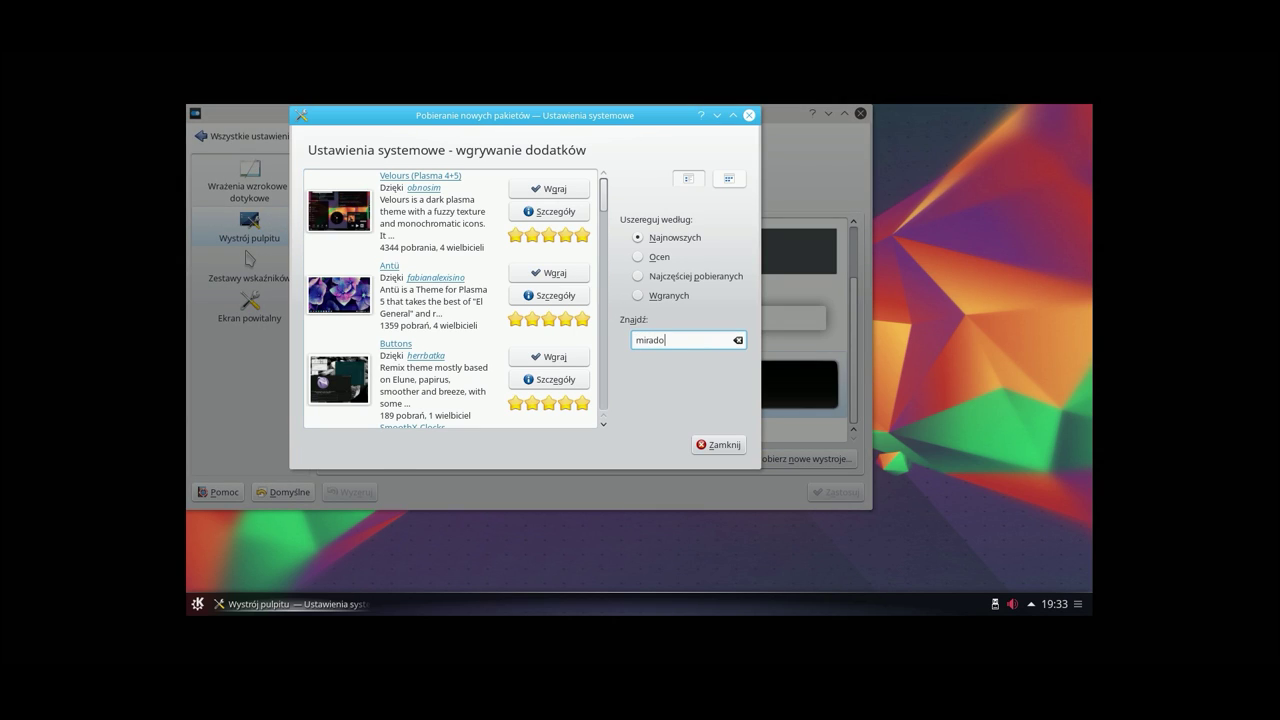
{"action": "key", "text": "ctrl+a"}
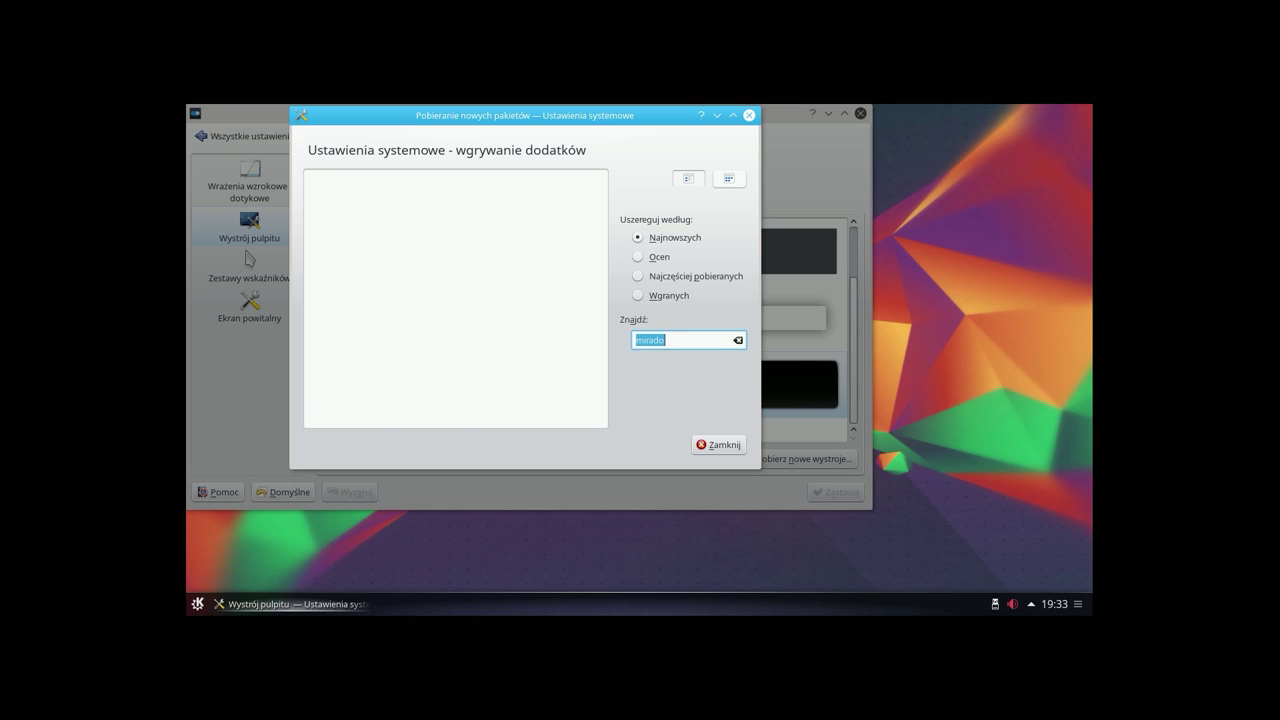
{"action": "key", "text": "BackSpace"}
{"action": "type", "text": "apex"}
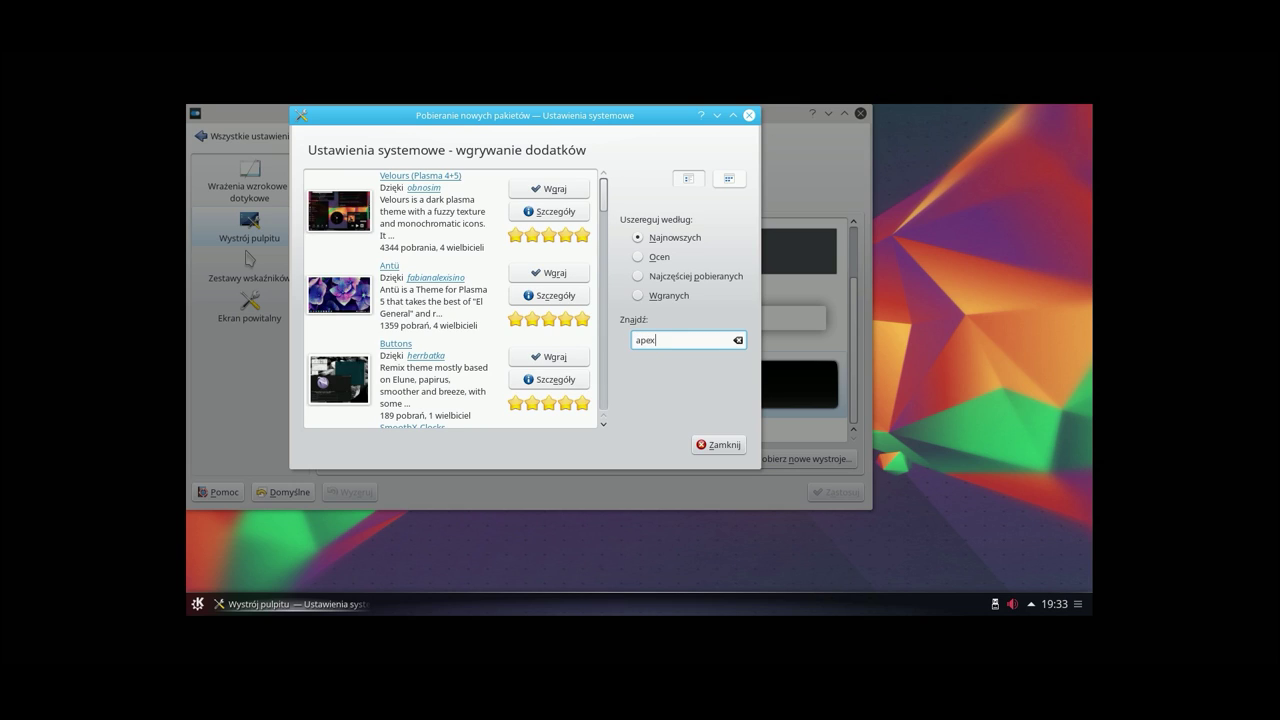
Step: Search the downloadable themes for "dark oxygen", install the Nitro theme and close the download window
{"action": "key", "text": "ctrl+a"}
{"action": "key", "text": "BackSpace"}
{"action": "type", "text": "da"}
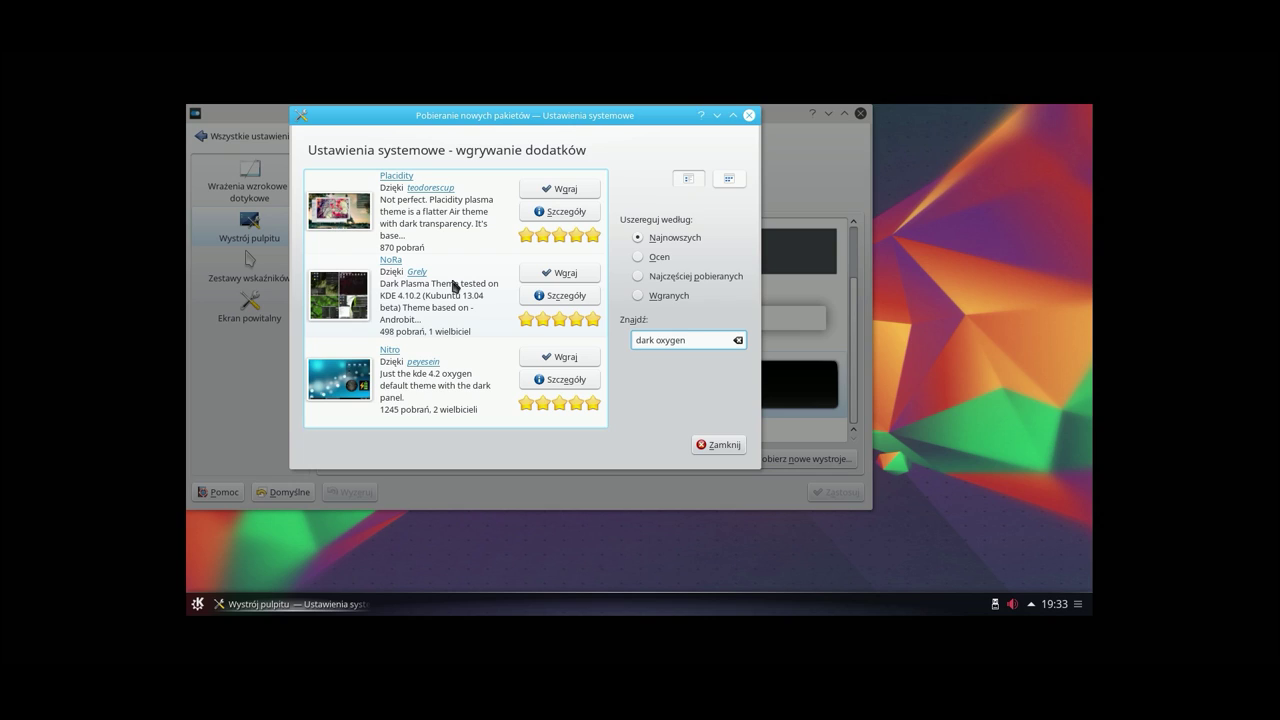
{"action": "left_click", "coordinate": [480, 297]}
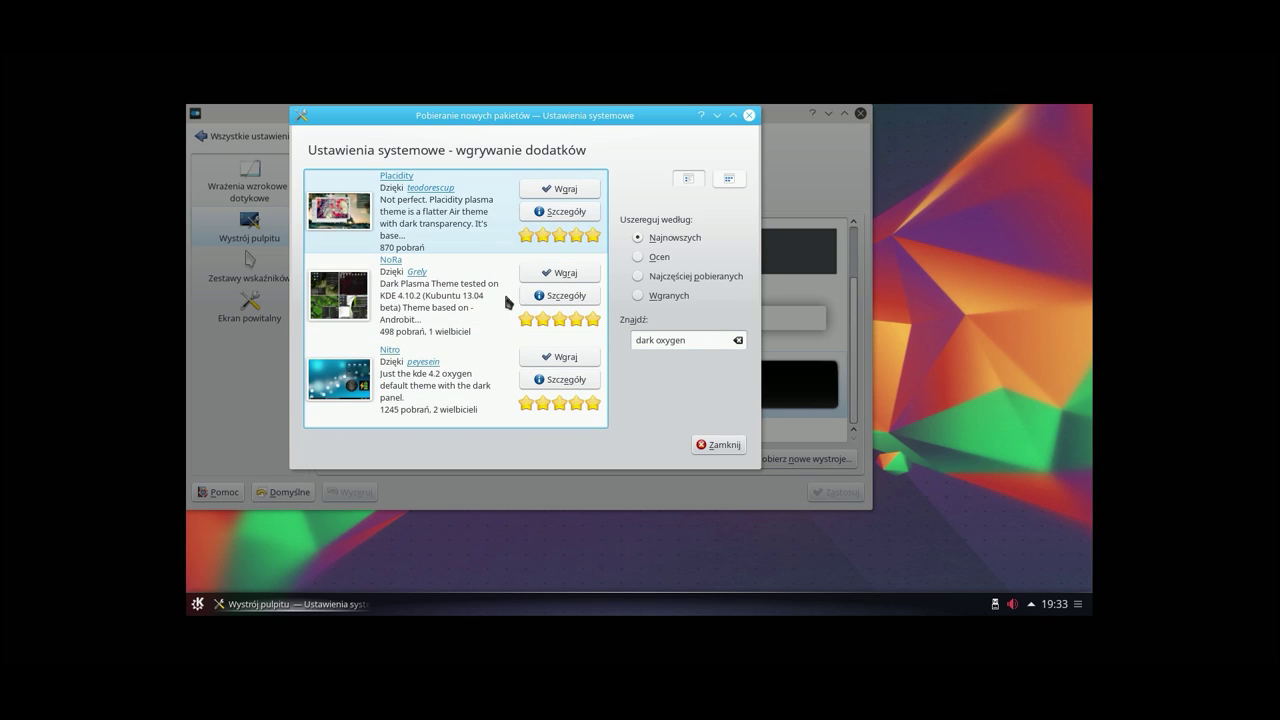
{"action": "left_click", "coordinate": [547, 360]}
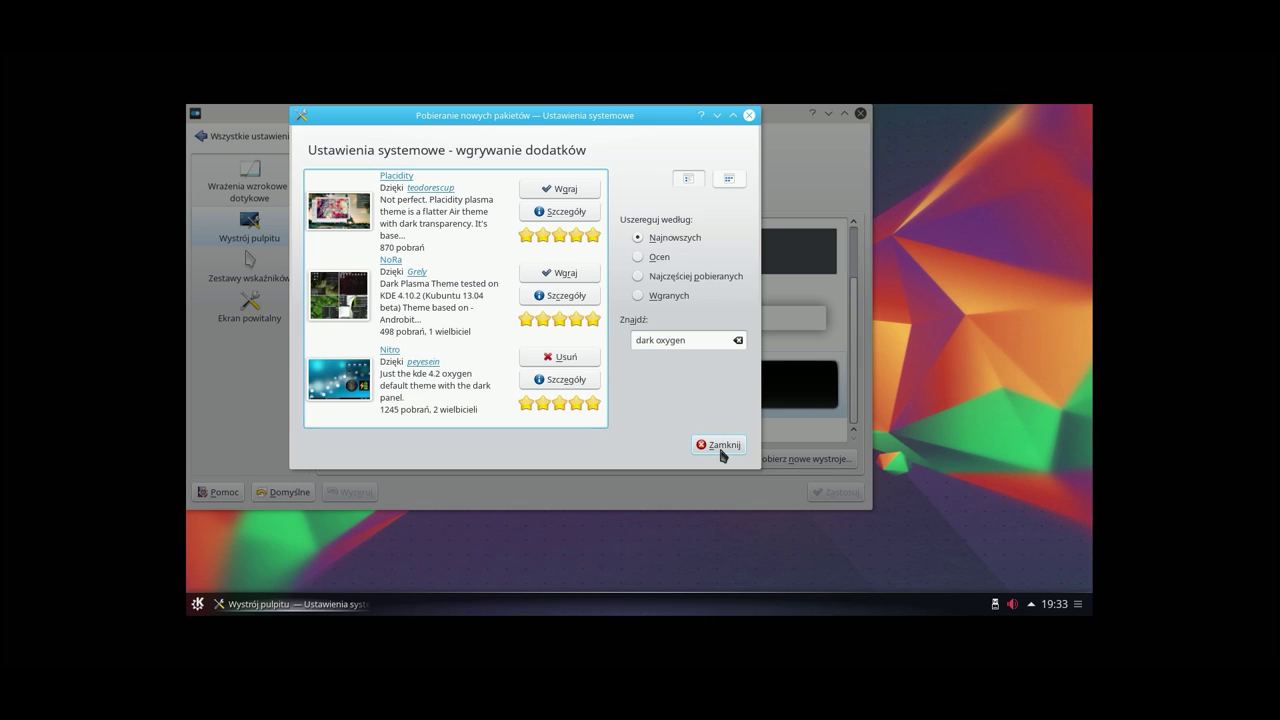
{"action": "left_click", "coordinate": [721, 450]}
Step: Apply the Nitro desktop theme and check its look in the application launcher
{"action": "left_click", "coordinate": [565, 255]}
{"action": "left_click", "coordinate": [824, 494]}
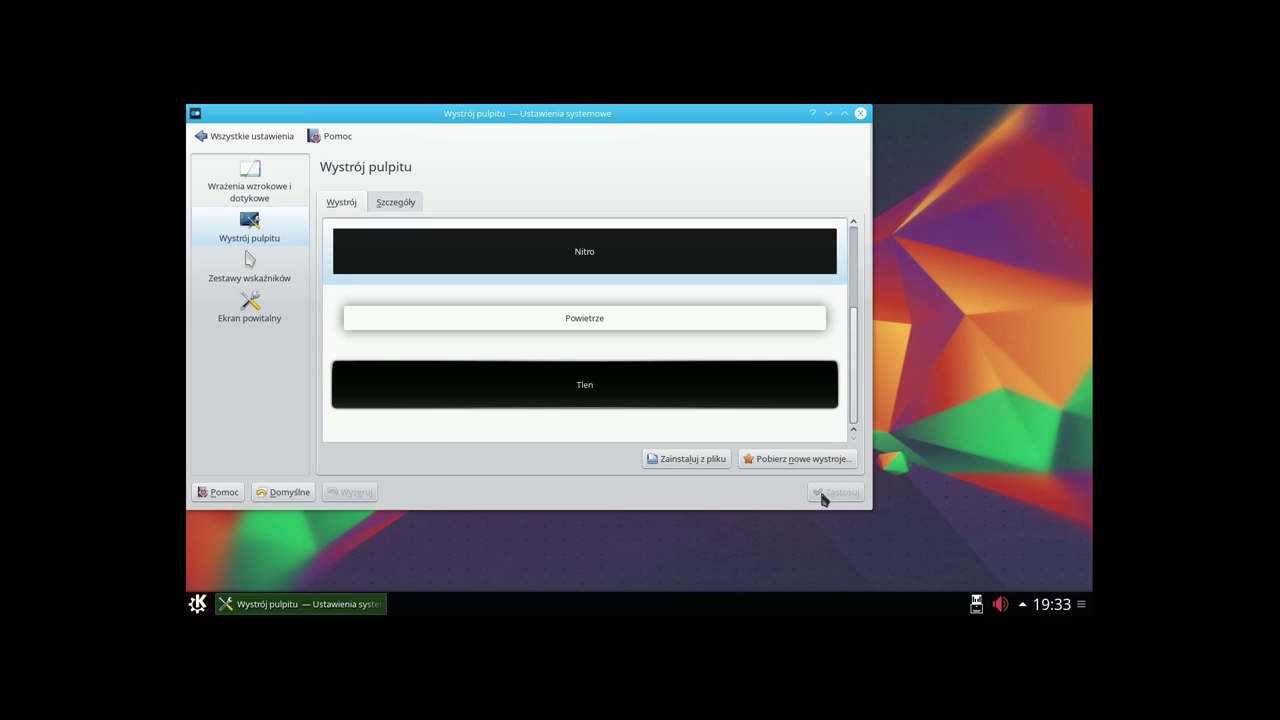
{"action": "left_click", "coordinate": [209, 600]}
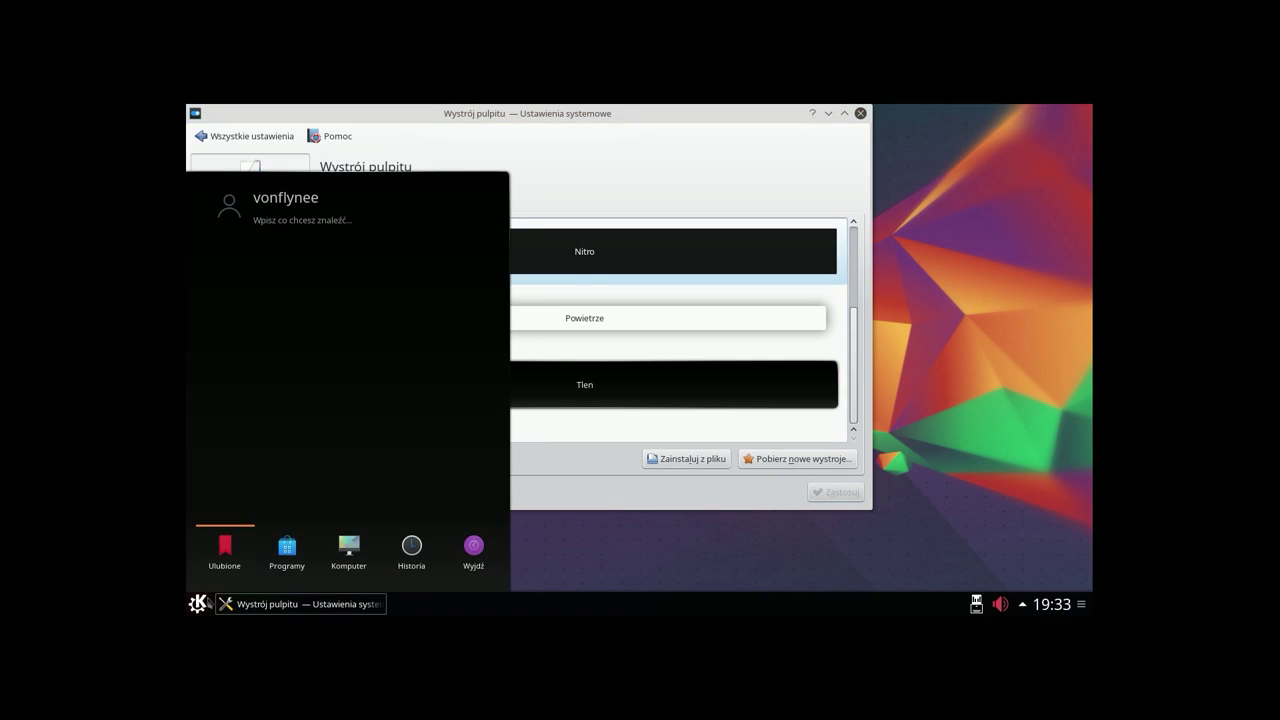
{"action": "left_click", "coordinate": [209, 600]}
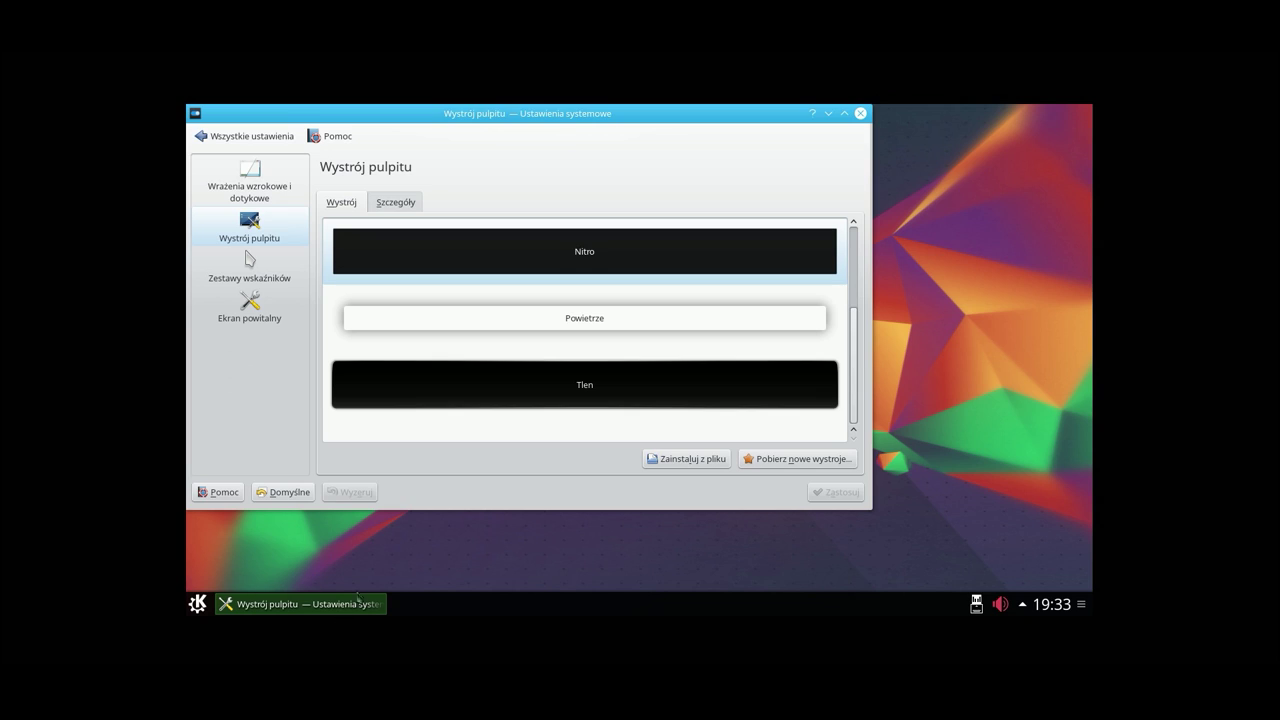
Step: Open the download window for new desktop themes and search it for "oxygen"
{"action": "left_click", "coordinate": [750, 458]}
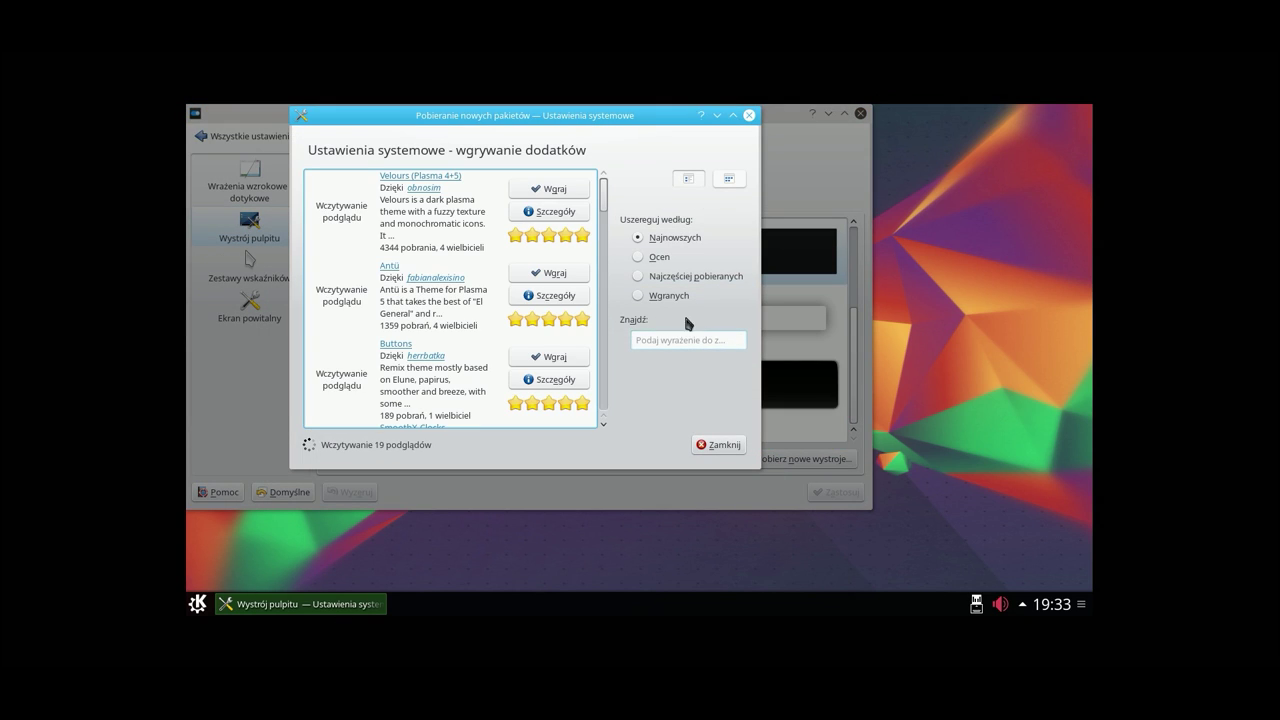
{"action": "left_click", "coordinate": [656, 340]}
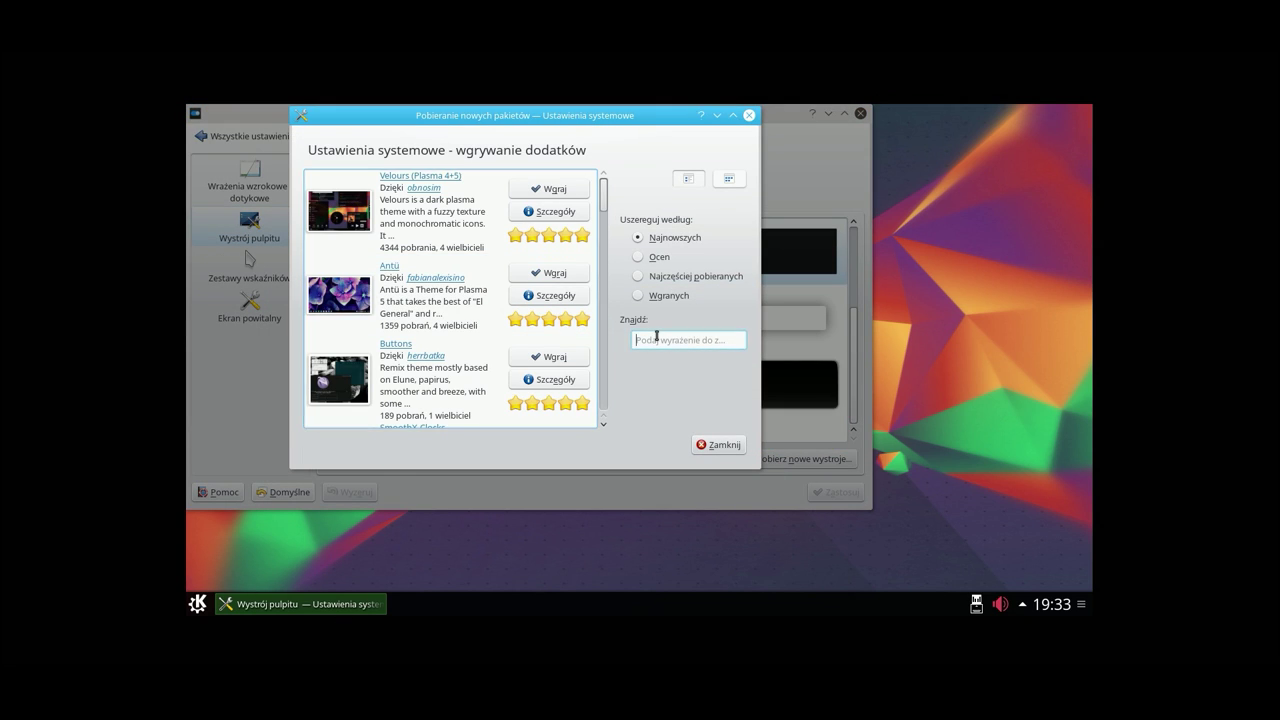
{"action": "type", "text": "p"}
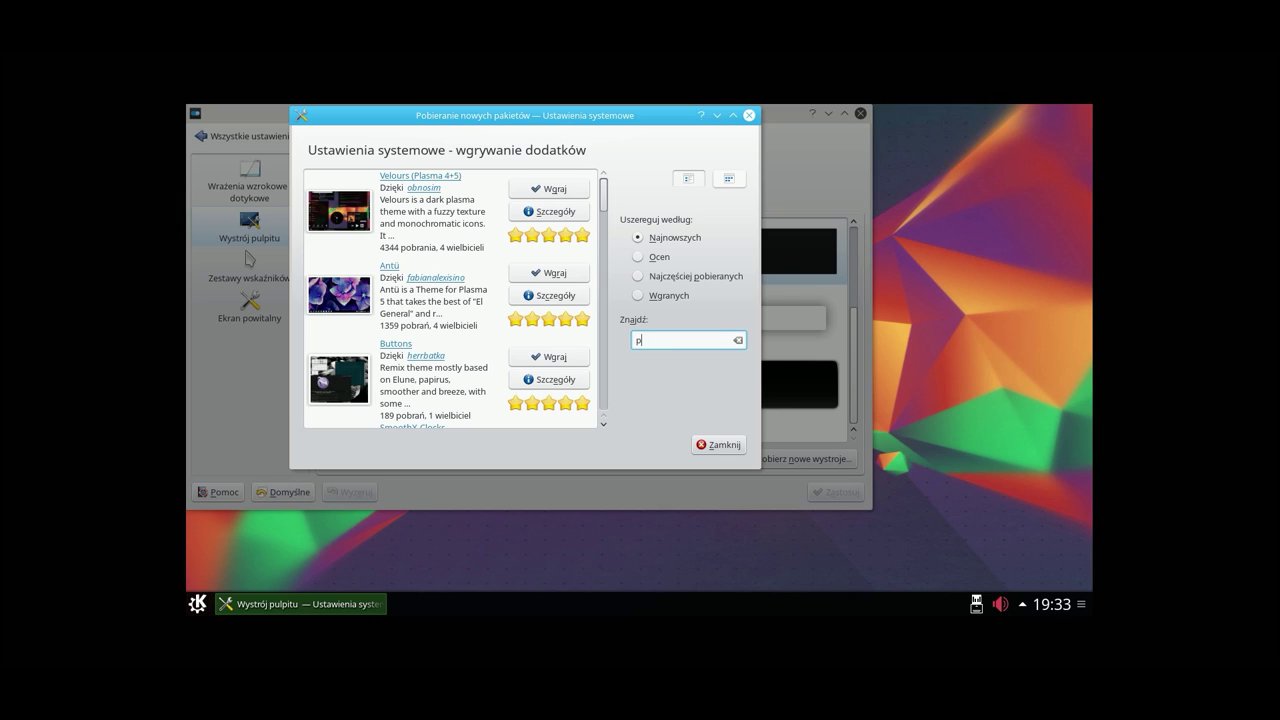
{"action": "key", "text": "BackSpace"}
{"action": "type", "text": "oxygen"}
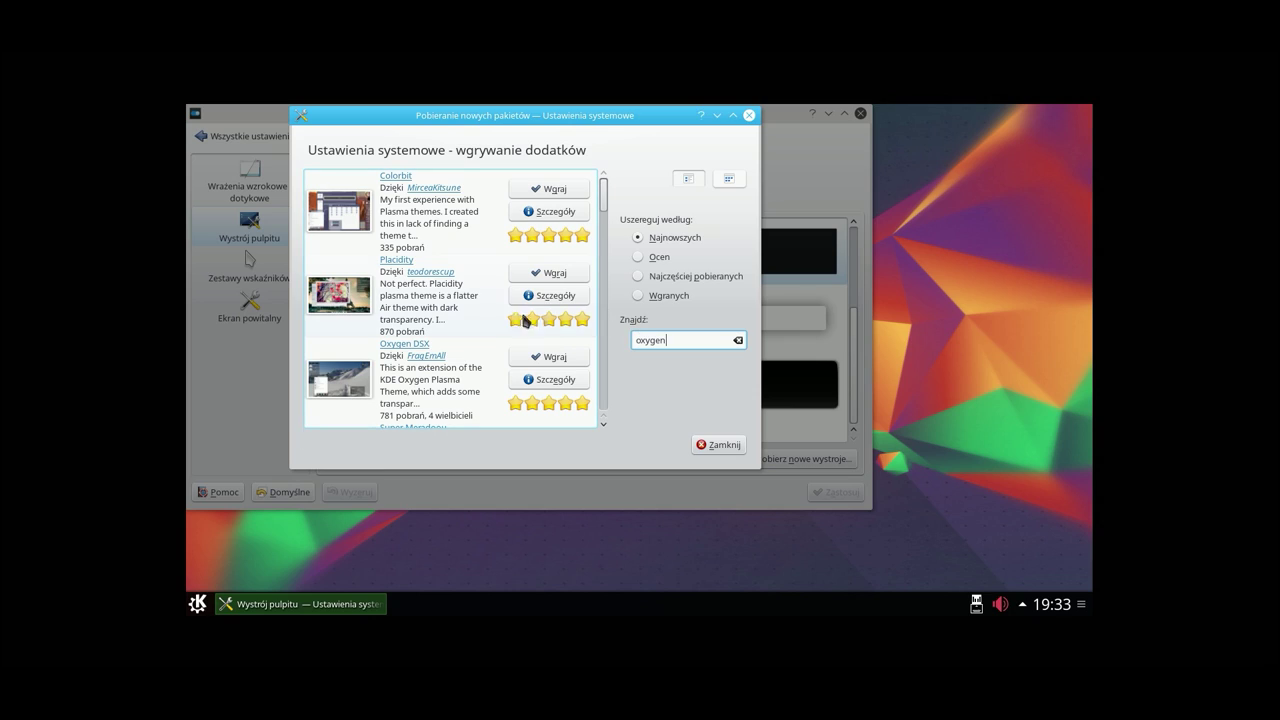
Step: Install the Colorbit, Oxygen DSX, Super Meradoou and Oxygen-Genesis themes from the search results and close the download window
{"action": "left_click", "coordinate": [522, 192]}
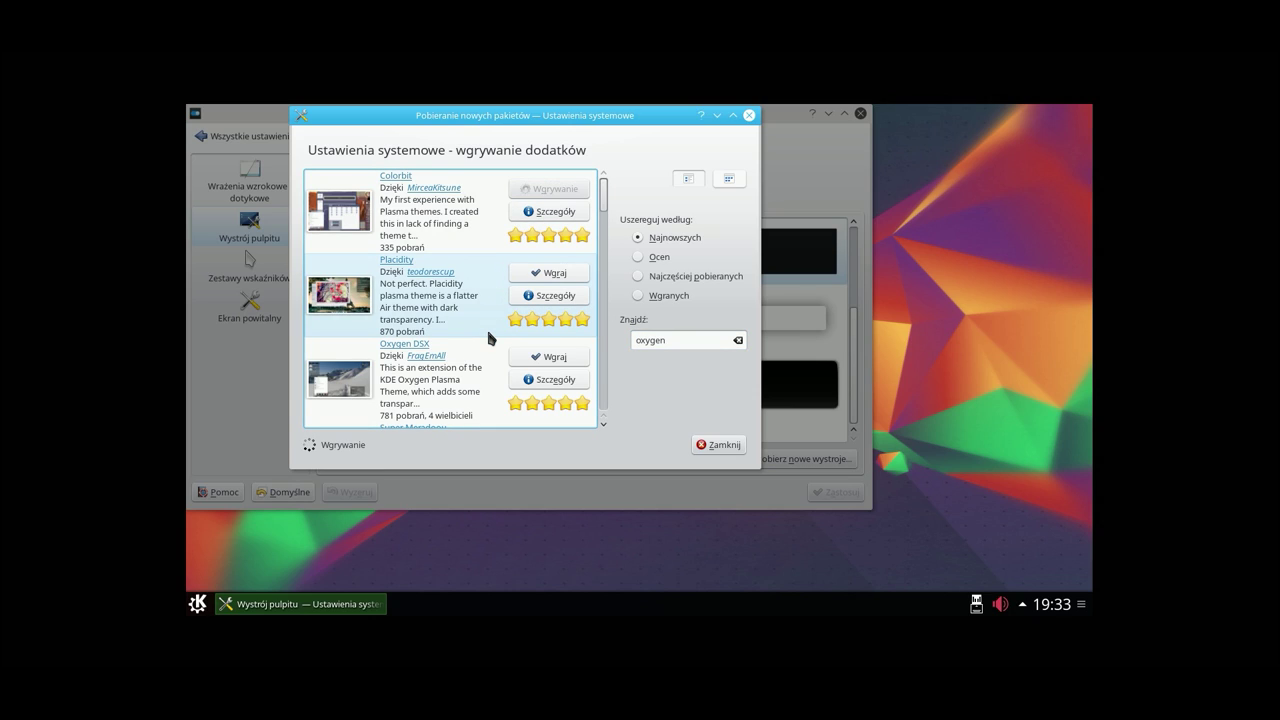
{"action": "left_click", "coordinate": [551, 358]}
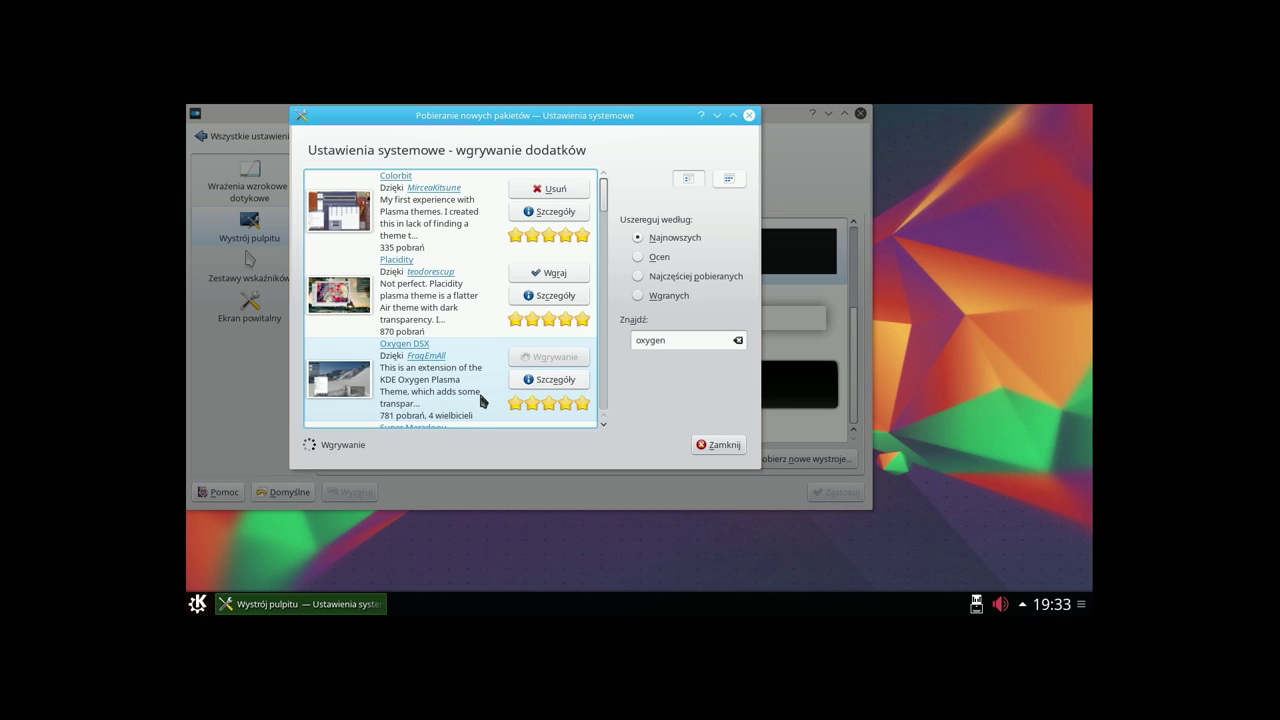
{"action": "scroll", "coordinate": [480, 395], "scroll_direction": "down", "scroll_amount": 3}
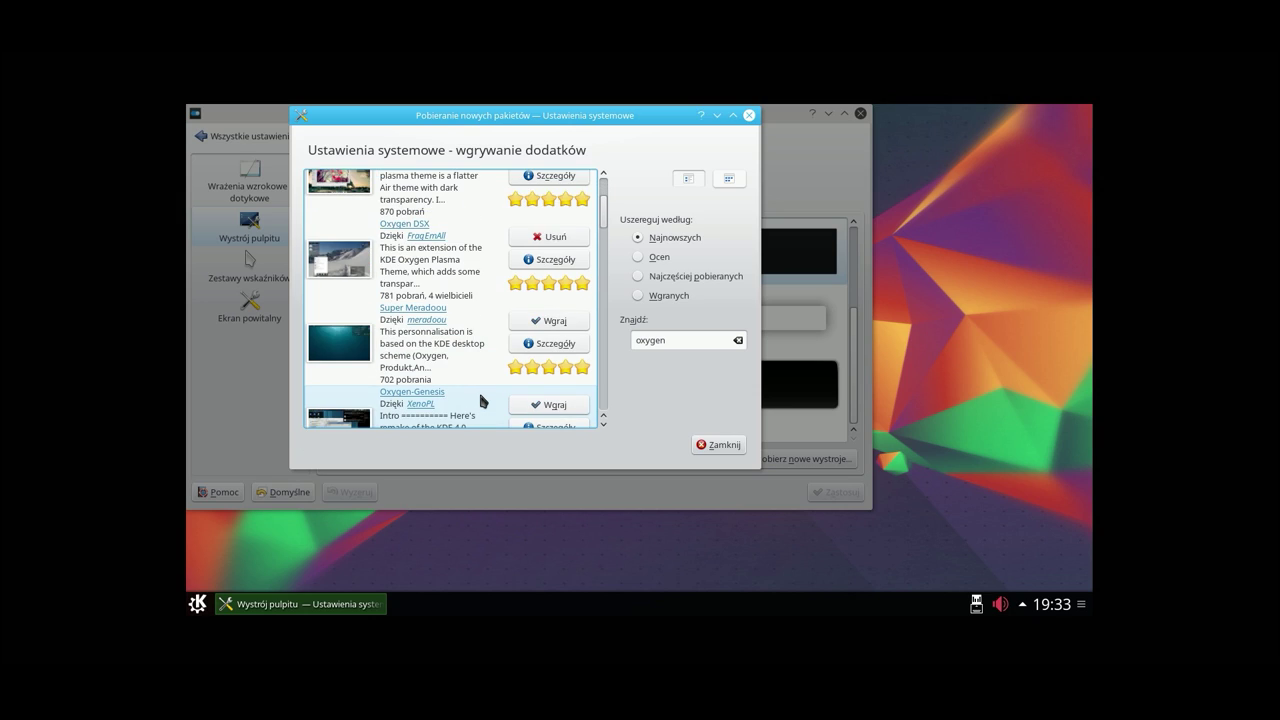
{"action": "left_click", "coordinate": [527, 321]}
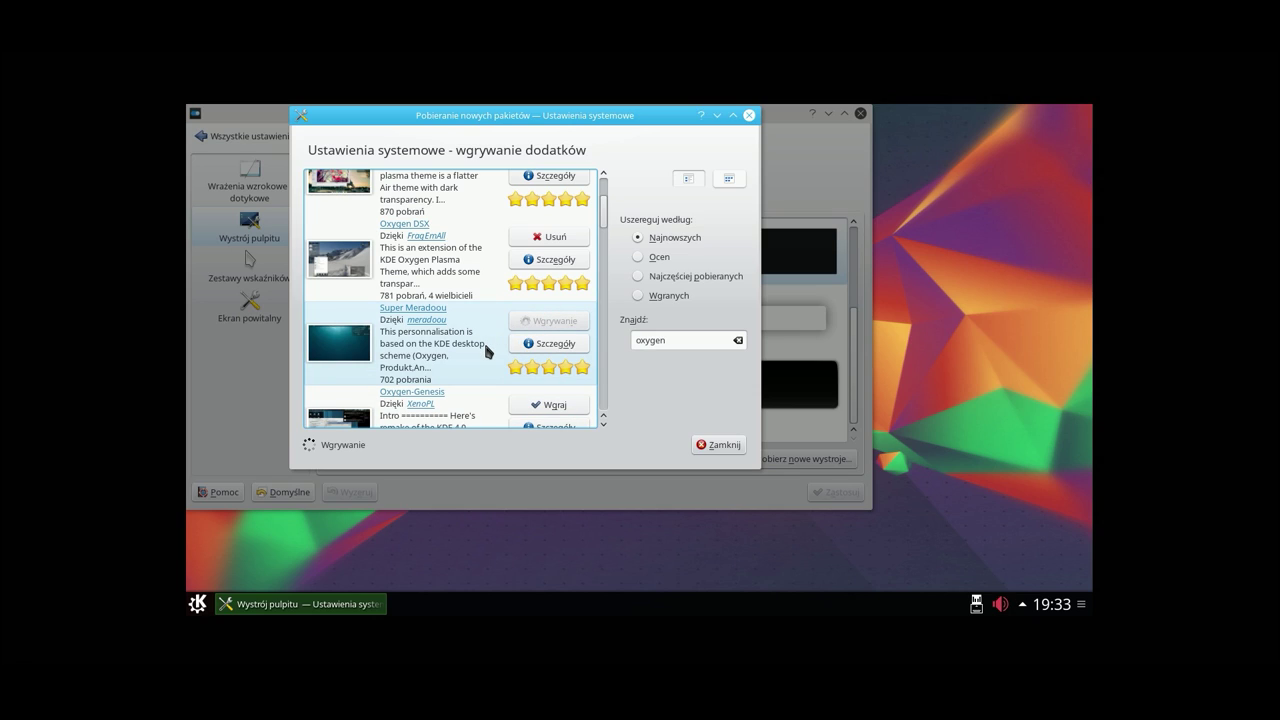
{"action": "scroll", "coordinate": [483, 339], "scroll_direction": "down", "scroll_amount": 3}
{"action": "left_click", "coordinate": [530, 288]}
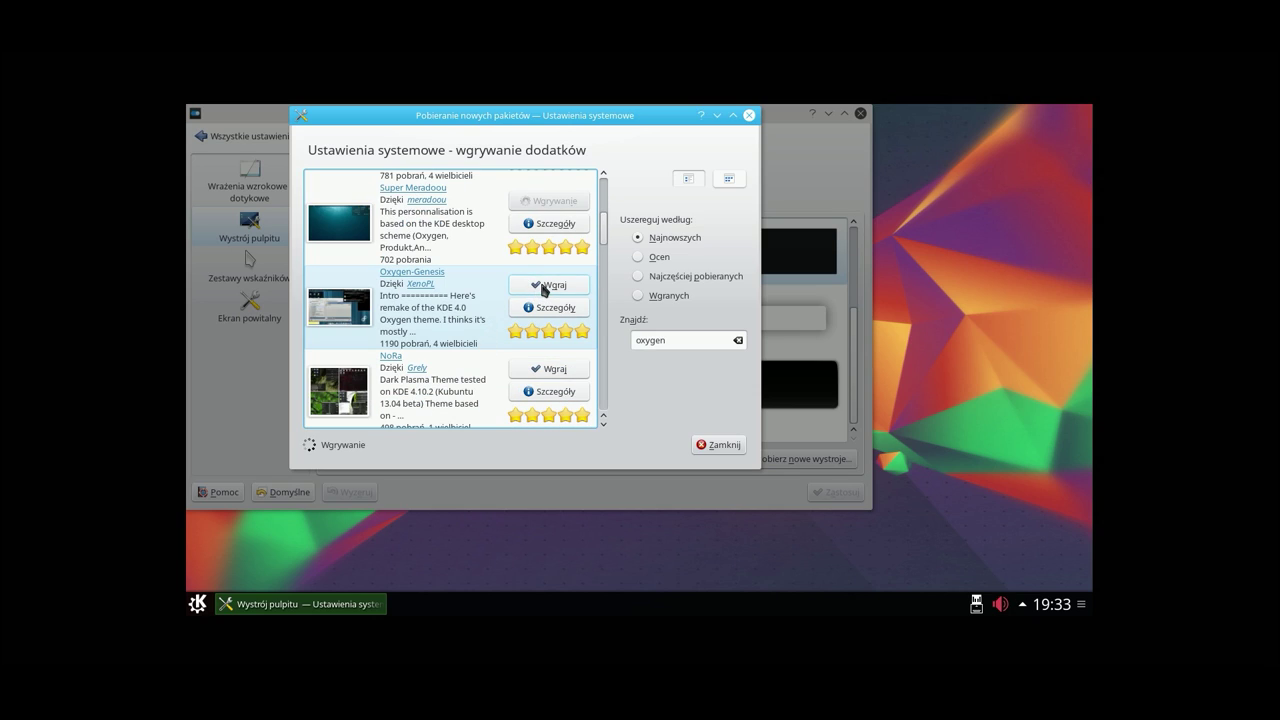
{"action": "scroll", "coordinate": [480, 342], "scroll_direction": "down", "scroll_amount": 2}
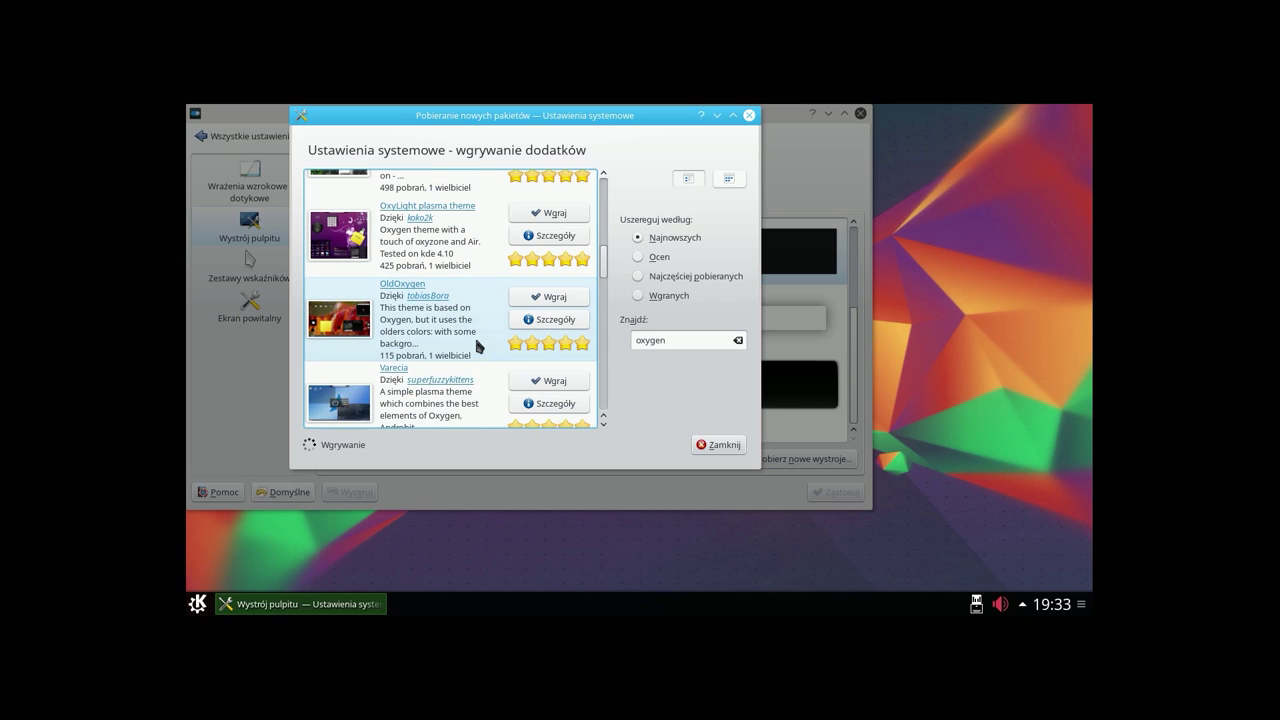
{"action": "left_click", "coordinate": [705, 444]}
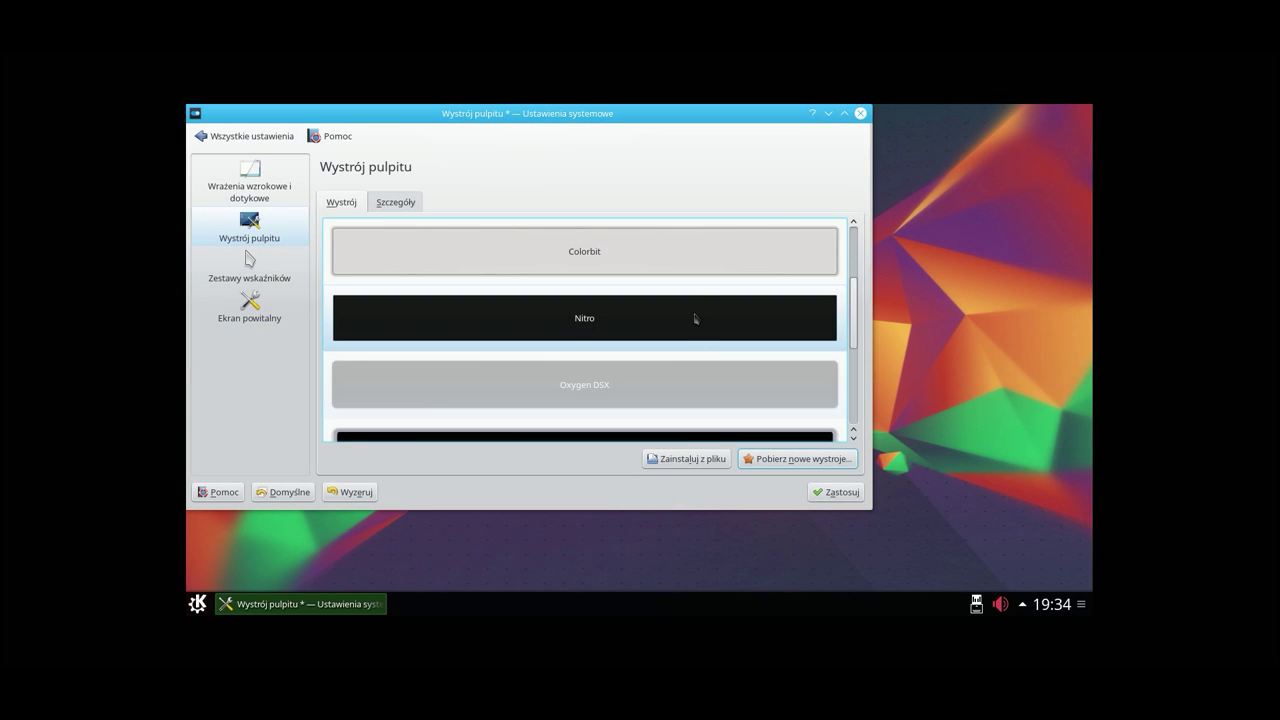
Step: Apply the Colorbit desktop theme
{"action": "scroll", "coordinate": [684, 343], "scroll_direction": "down", "scroll_amount": 5}
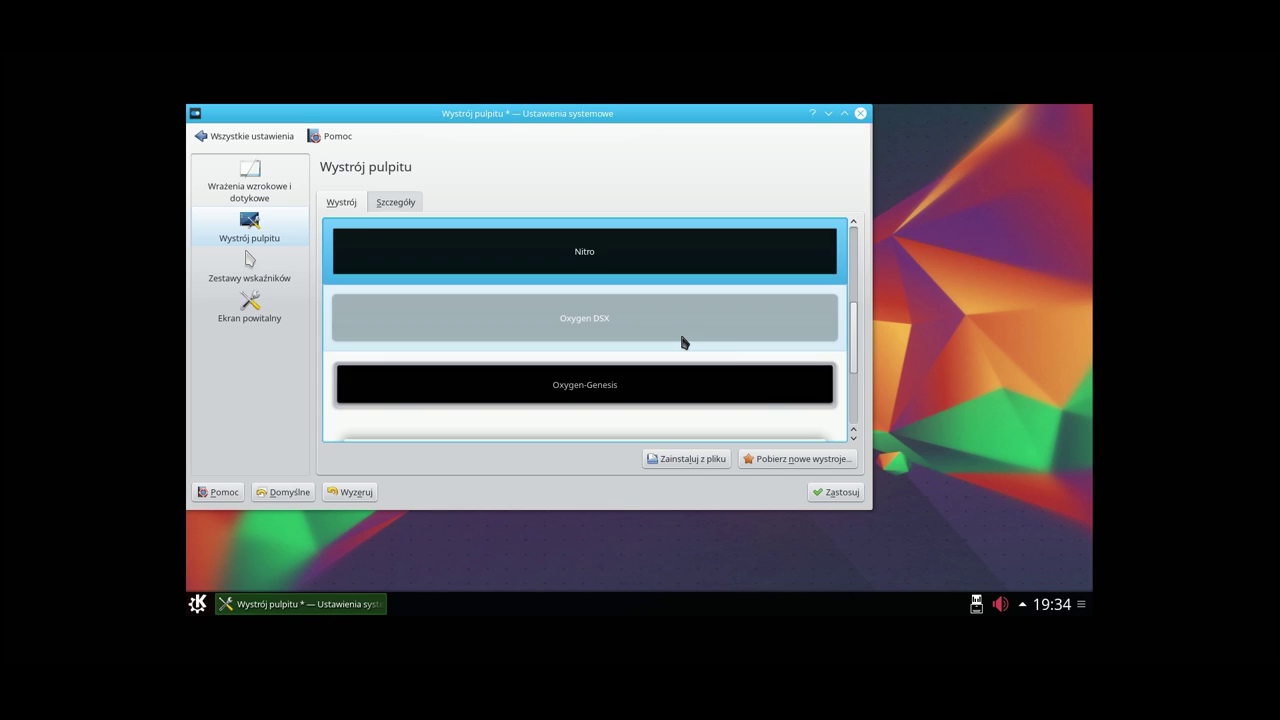
{"action": "scroll", "coordinate": [684, 343], "scroll_direction": "up", "scroll_amount": 5}
{"action": "left_click", "coordinate": [640, 387]}
{"action": "left_click", "coordinate": [836, 492]}
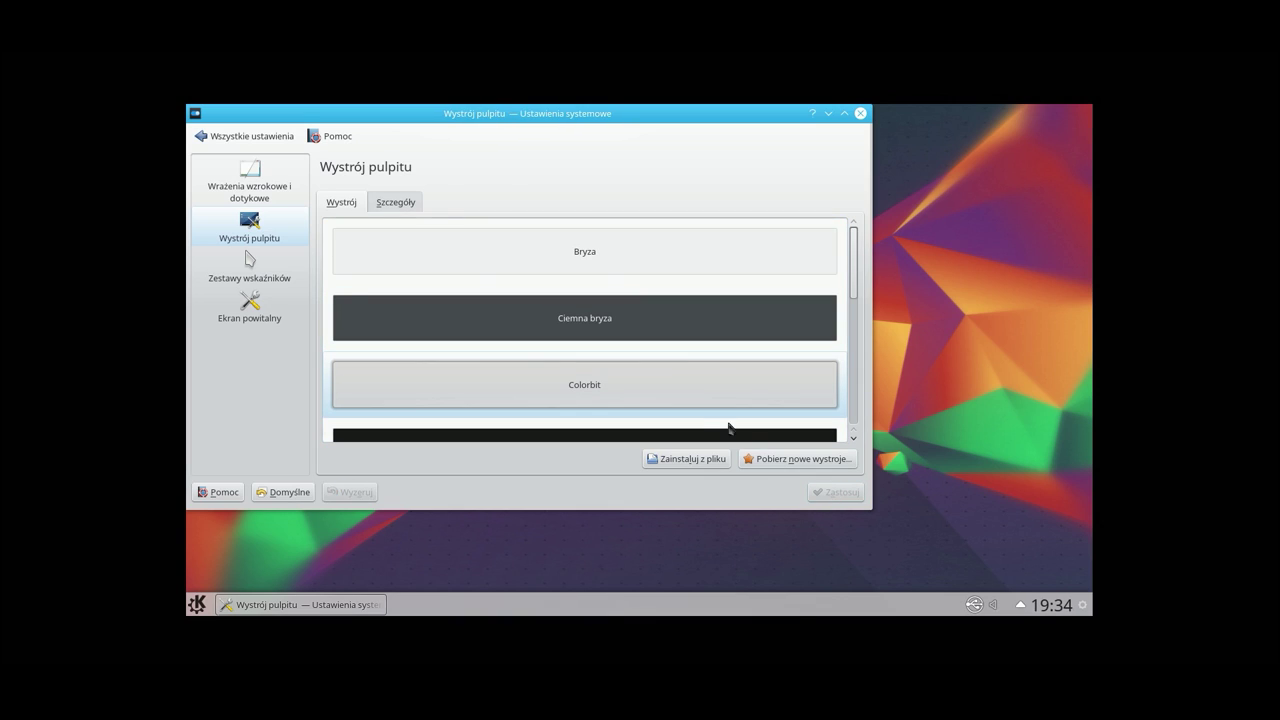
Step: Apply the Oxygen-Genesis desktop theme
{"action": "scroll", "coordinate": [643, 361], "scroll_direction": "down", "scroll_amount": 5}
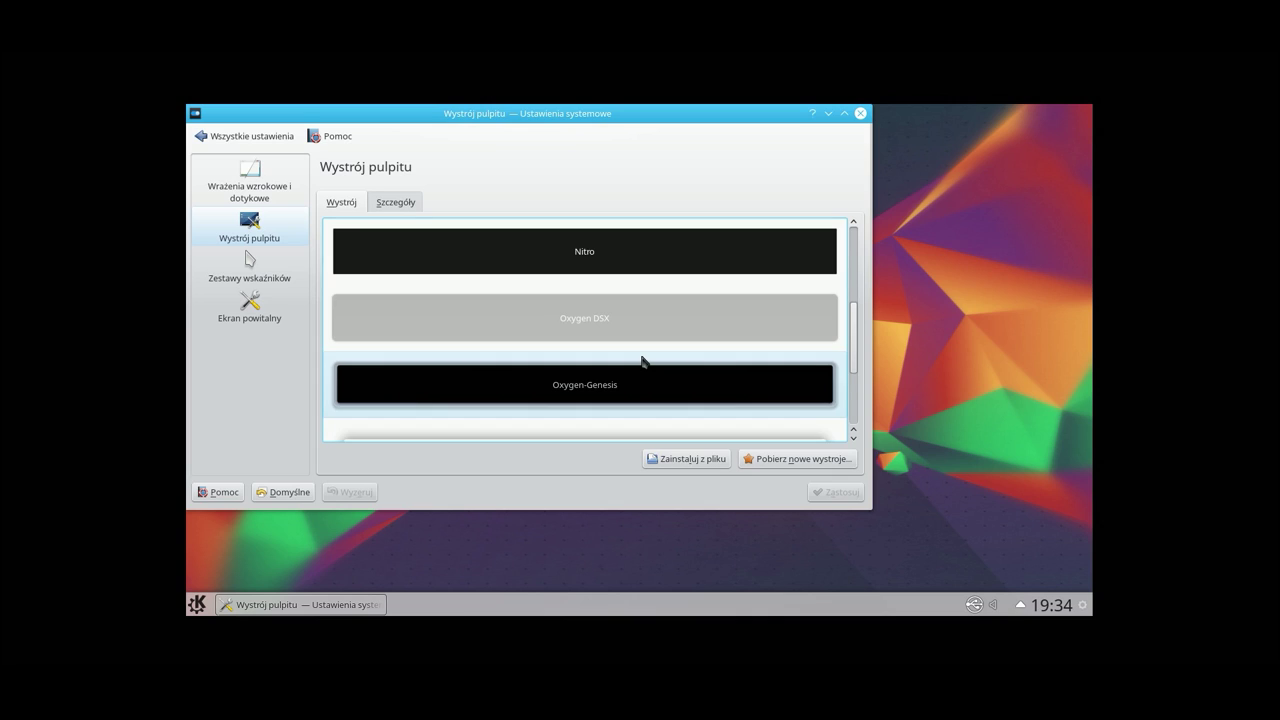
{"action": "left_click", "coordinate": [623, 251]}
{"action": "left_click", "coordinate": [819, 492]}
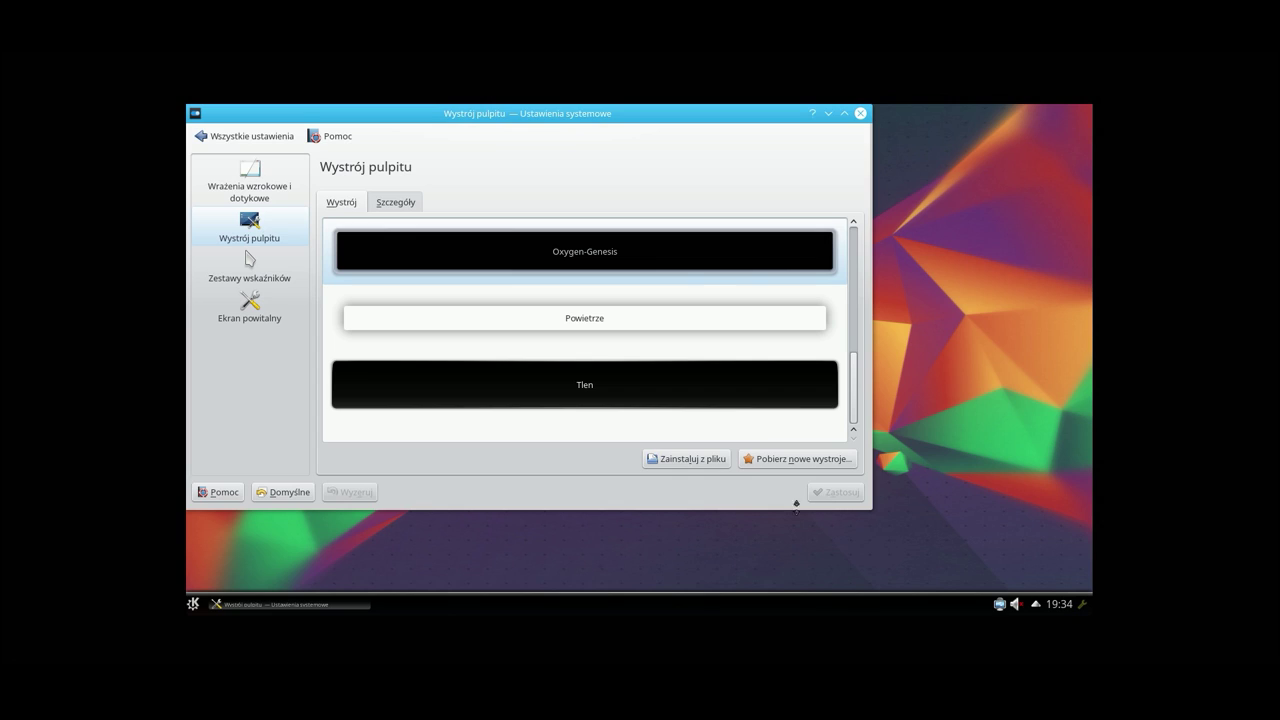
Step: Increase the desktop panel's height slightly and close the panel configuration
{"action": "left_click", "coordinate": [1082, 604]}
{"action": "mouse_move", "coordinate": [680, 558]}
{"action": "left_mouse_down"}
{"action": "mouse_move", "coordinate": [675, 543]}
{"action": "mouse_move", "coordinate": [674, 558]}
{"action": "left_mouse_up"}
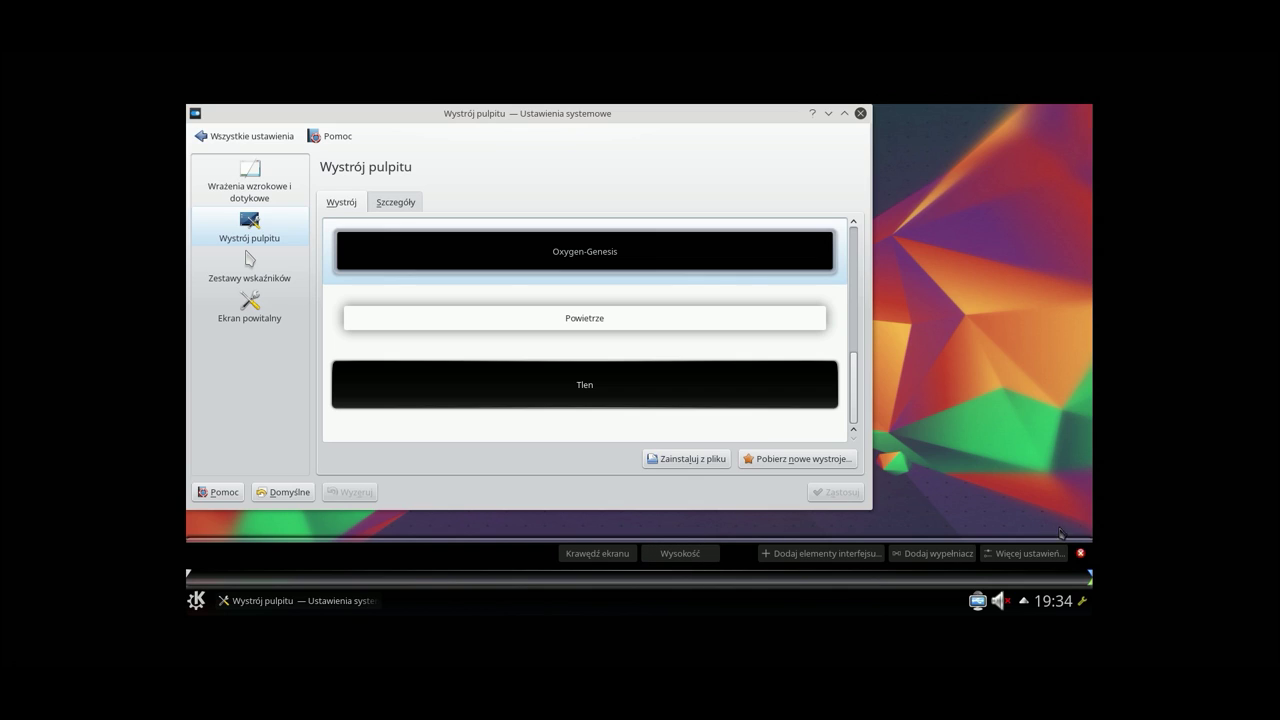
{"action": "left_click", "coordinate": [1080, 553]}
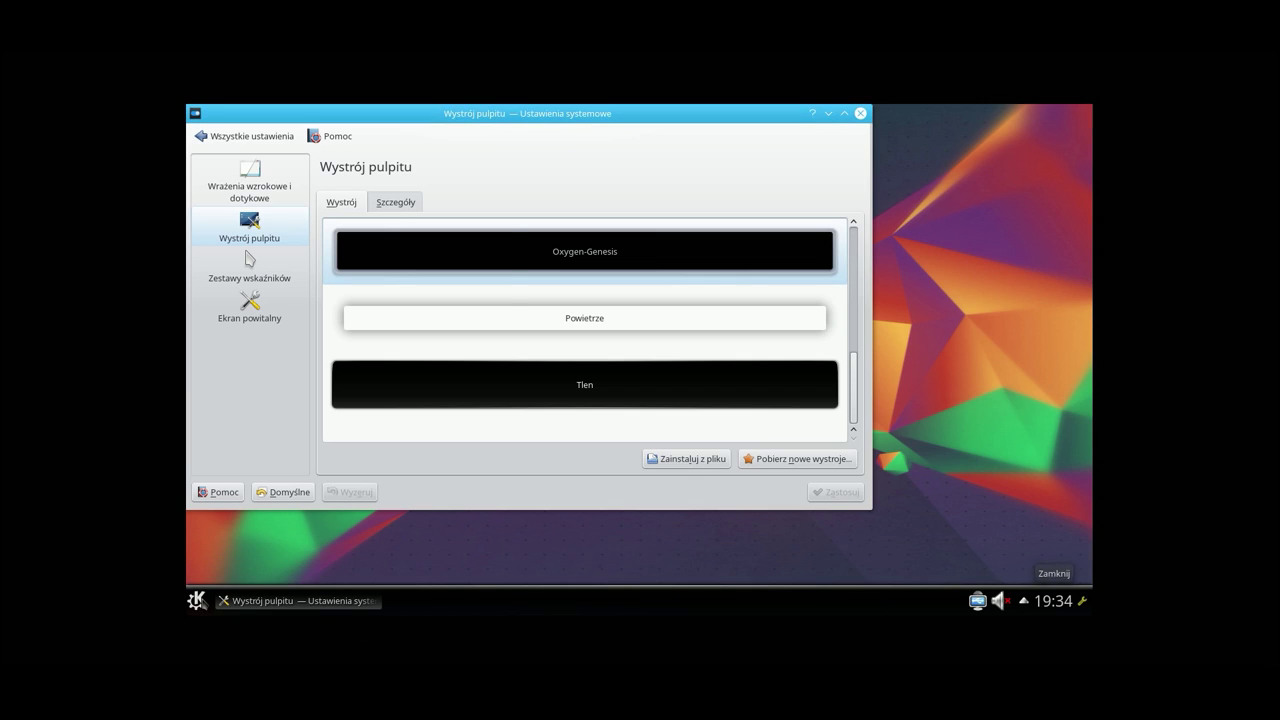
Step: Check the theme's look in the application launcher, viewing the Programy and Komputer sections
{"action": "key", "text": "alt+F1"}
{"action": "left_click", "coordinate": [284, 540]}
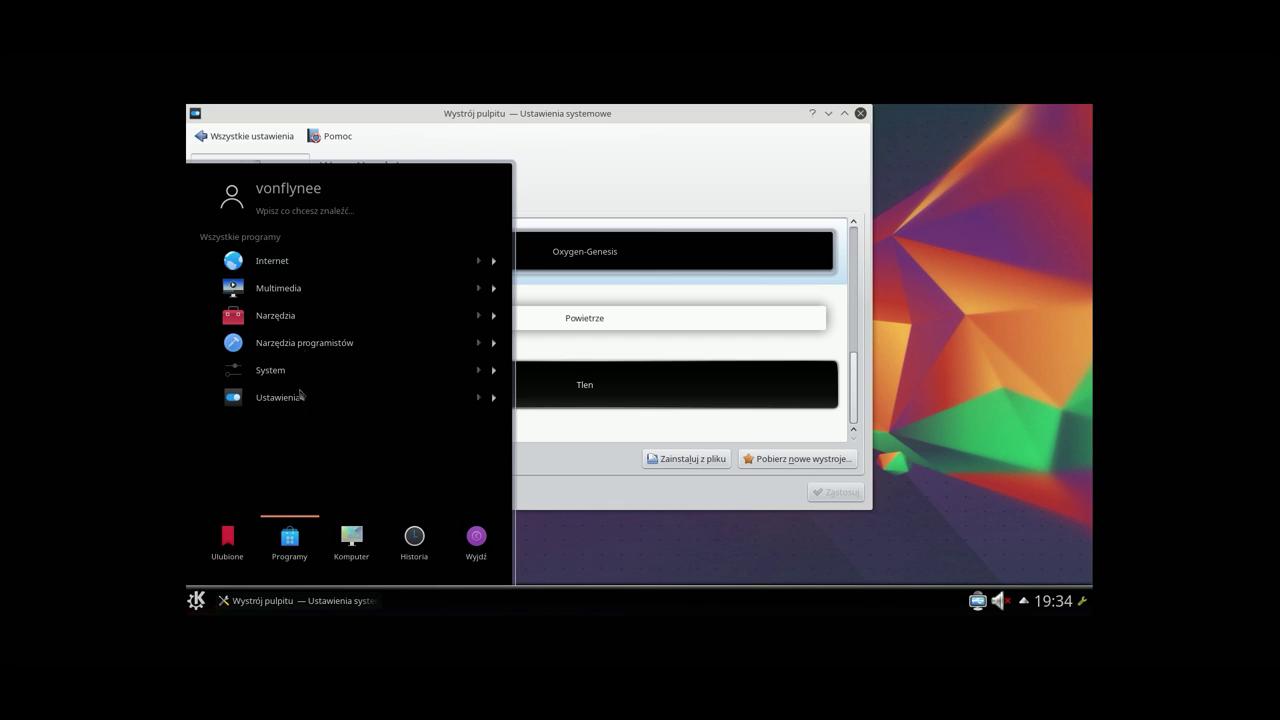
{"action": "left_click", "coordinate": [350, 537]}
{"action": "left_click", "coordinate": [700, 251]}
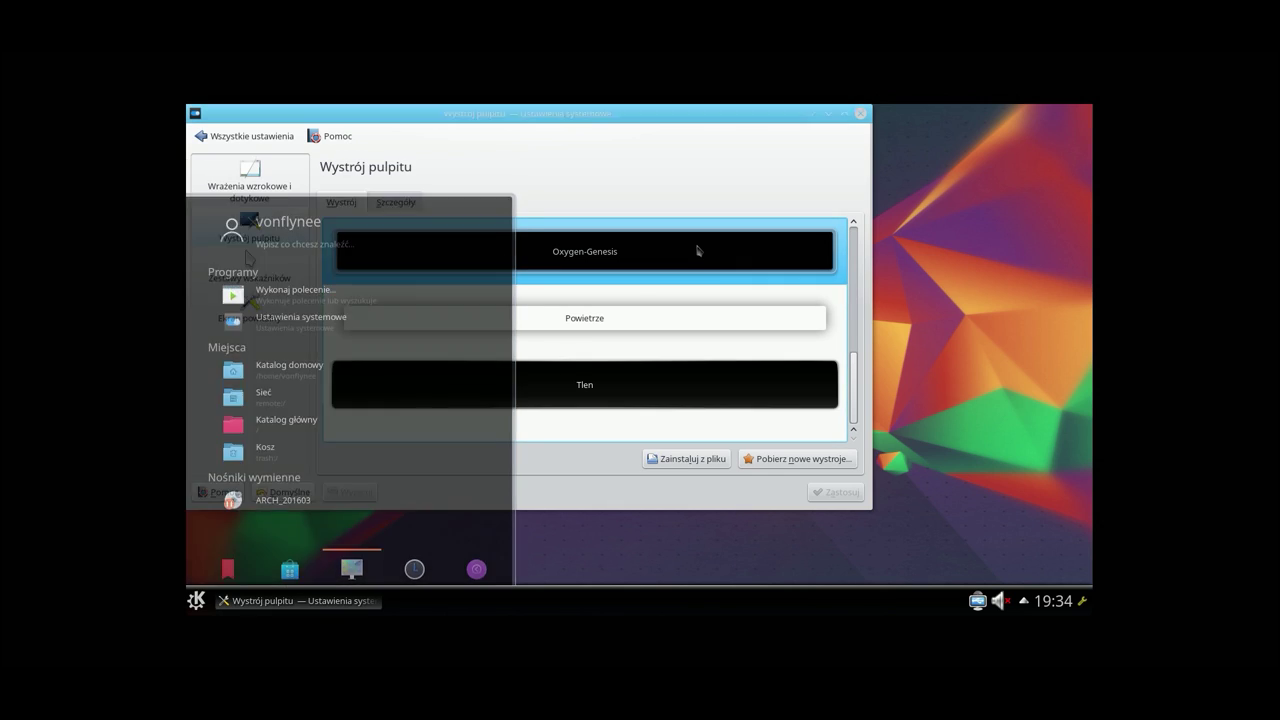
Step: Select the Tlen theme without applying it and search the downloadable desktop themes for "oxygen"
{"action": "left_click", "coordinate": [691, 391]}
{"action": "left_click", "coordinate": [800, 452]}
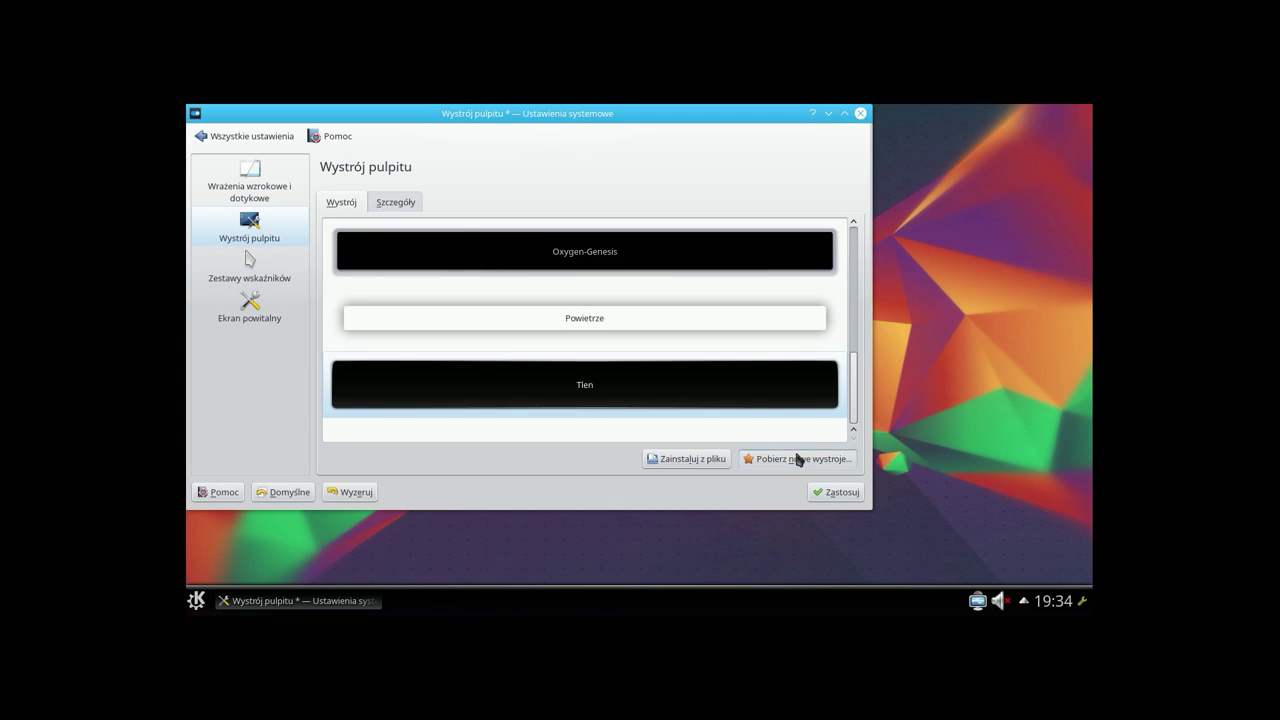
{"action": "type", "text": "oxygen"}
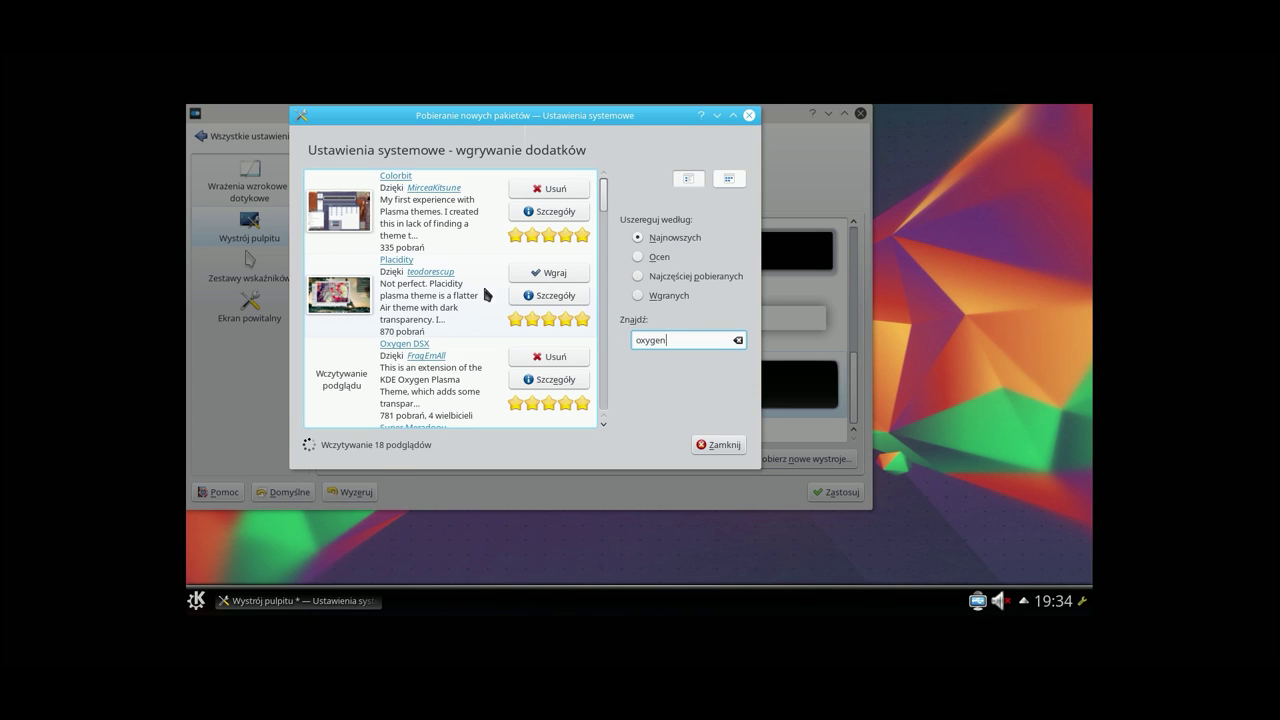
Step: Try to install the Oxygen Classic theme and decline replacing the existing '/tmp/' file
{"action": "scroll", "coordinate": [479, 297], "scroll_direction": "down", "scroll_amount": 2}
{"action": "scroll", "coordinate": [482, 308], "scroll_direction": "down", "scroll_amount": 8}
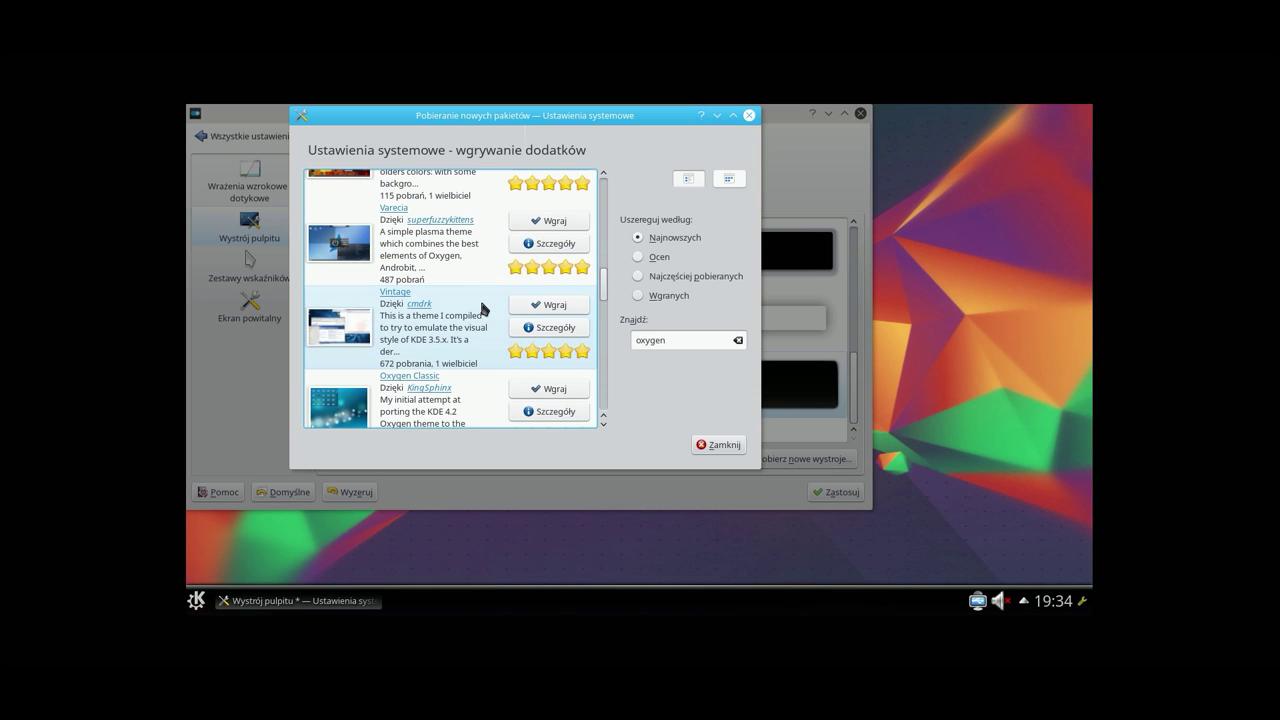
{"action": "scroll", "coordinate": [489, 307], "scroll_direction": "down", "scroll_amount": 1}
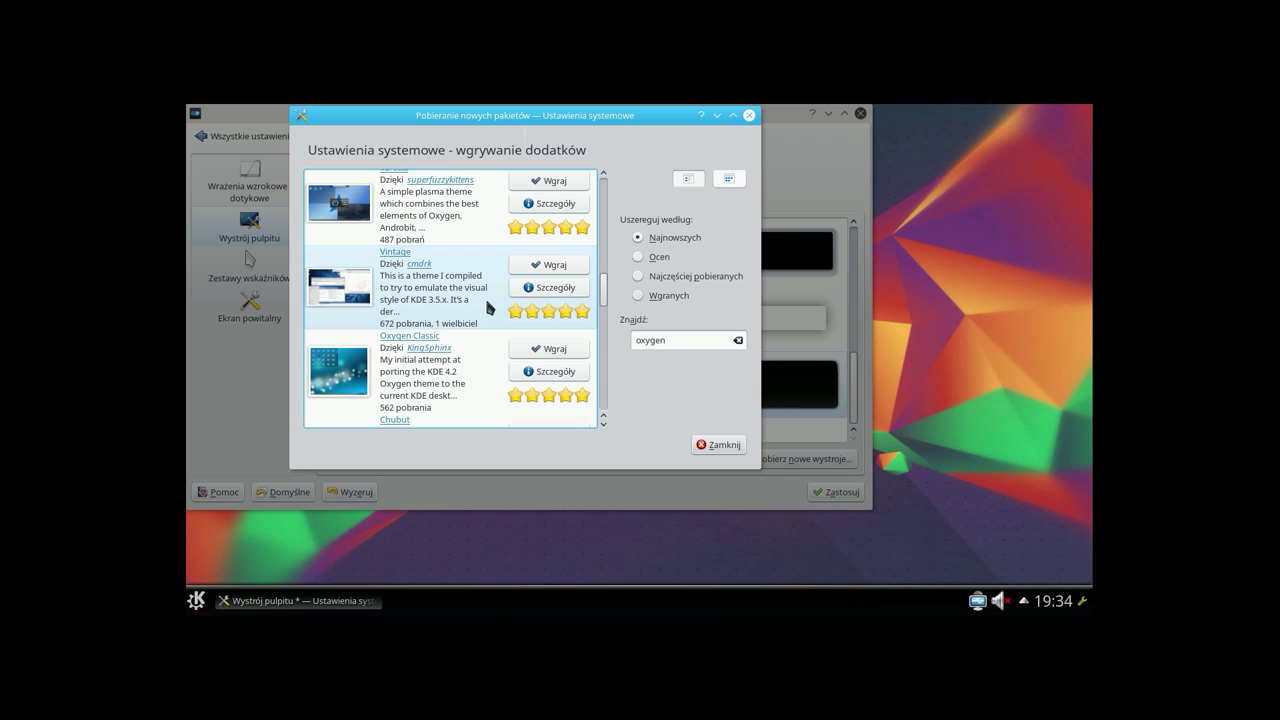
{"action": "left_click", "coordinate": [555, 347]}
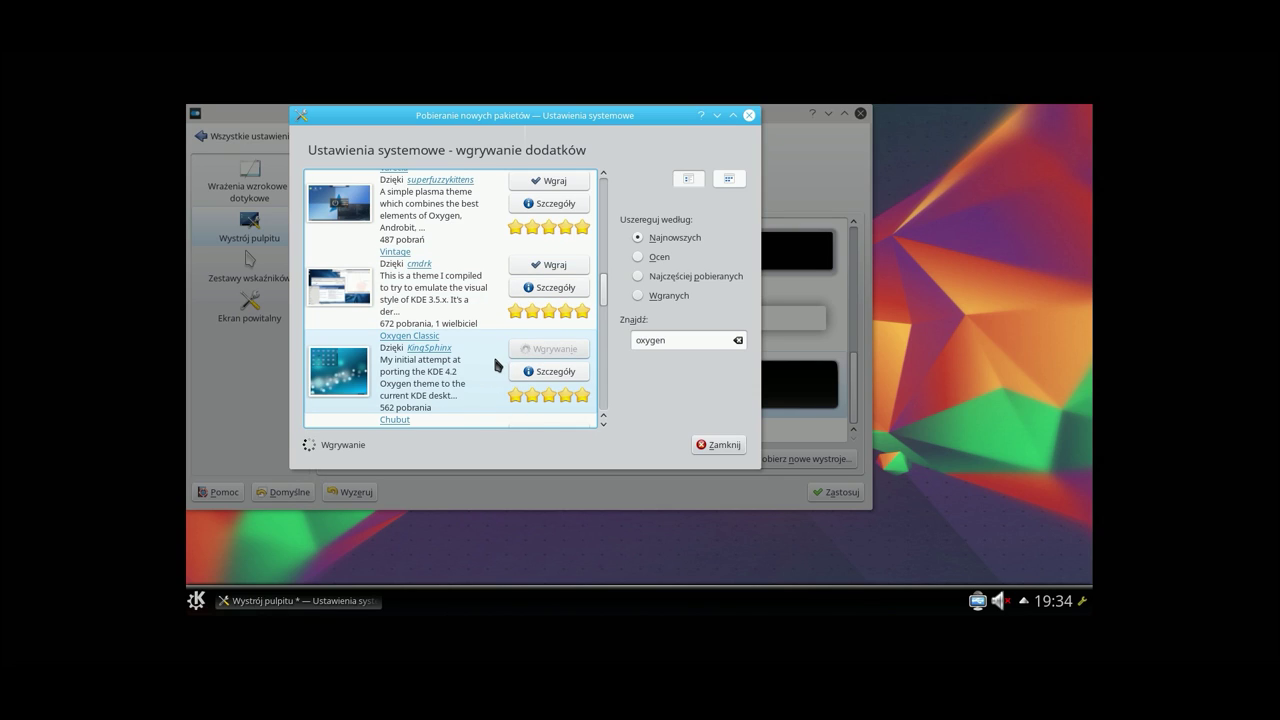
{"action": "scroll", "coordinate": [494, 360], "scroll_direction": "down", "scroll_amount": 2}
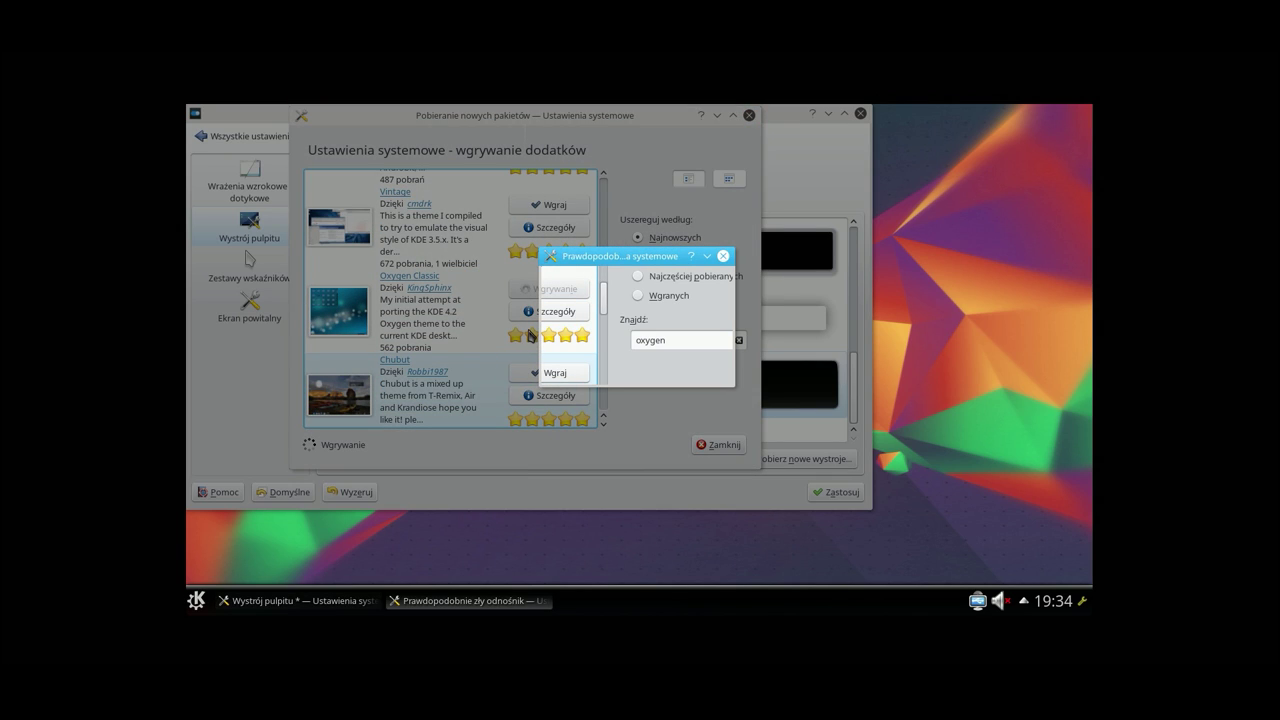
{"action": "left_click_drag", "start_coordinate": [624, 262], "coordinate": [585, 277]}
{"action": "left_click", "coordinate": [659, 391]}
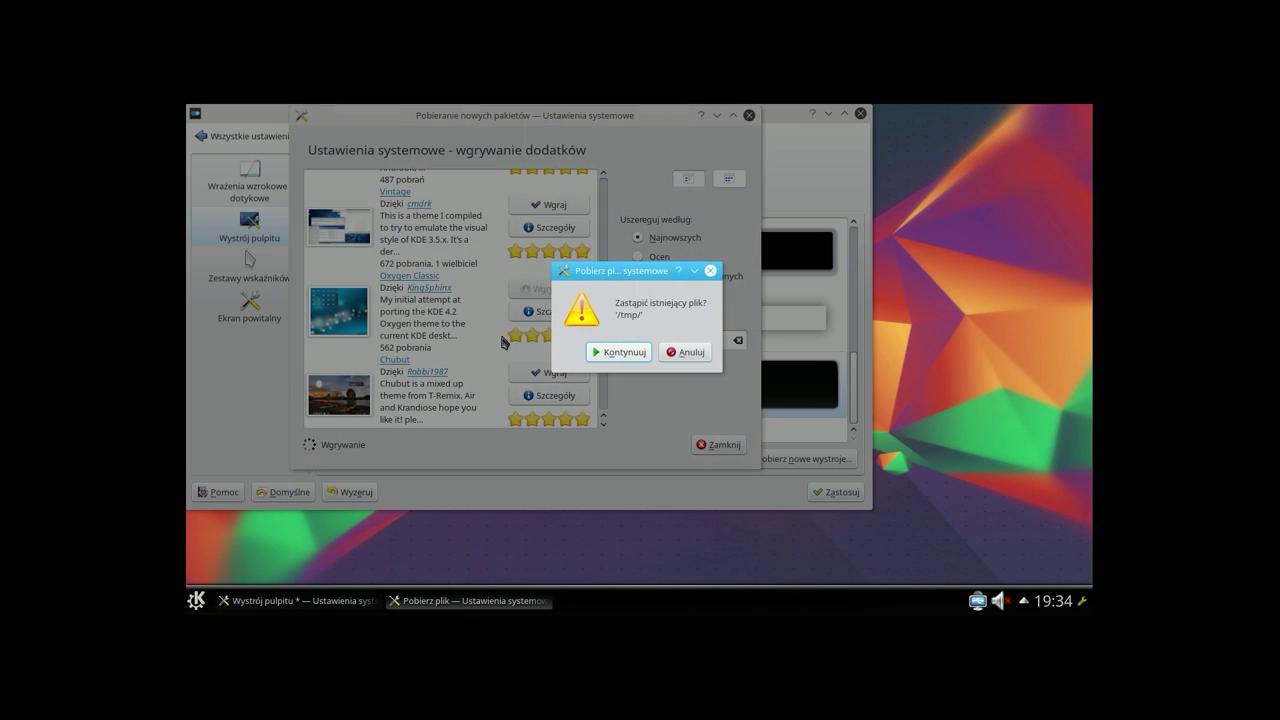
{"action": "left_click", "coordinate": [684, 352]}
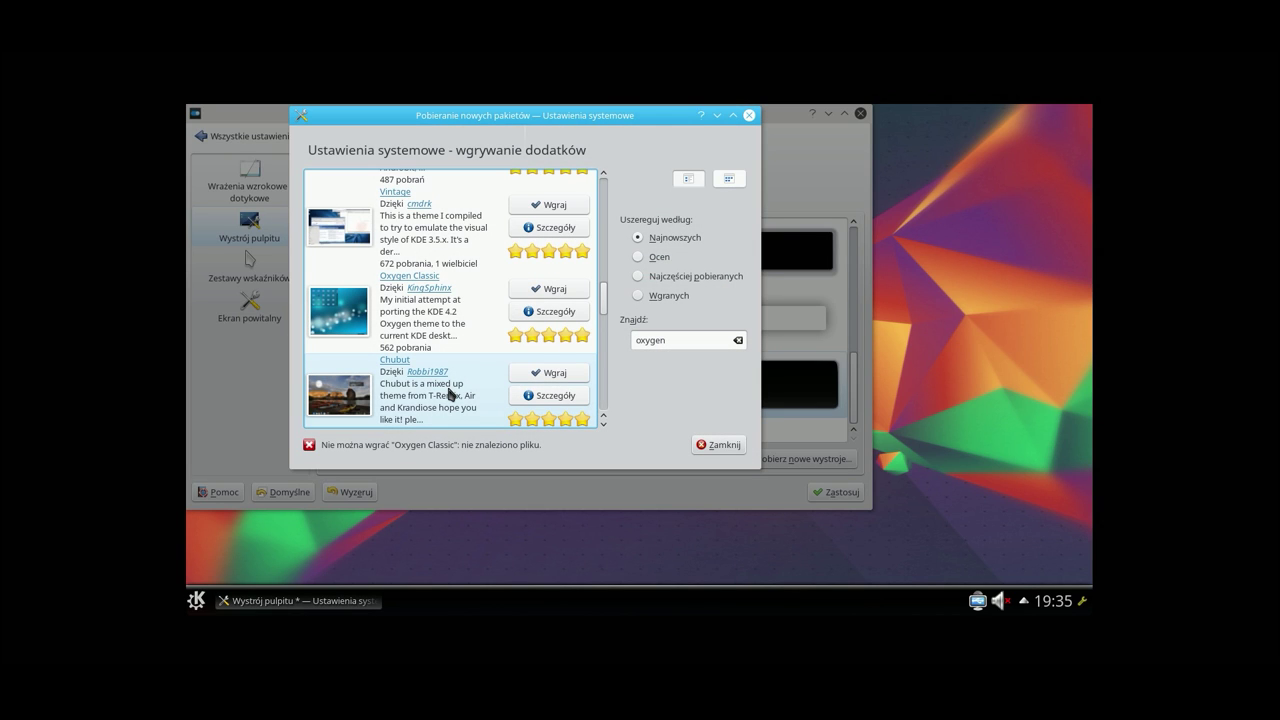
Step: Install the default variant of the Oxywin theme and the BlackOxygen reloaded theme
{"action": "scroll", "coordinate": [531, 378], "scroll_direction": "down", "scroll_amount": 1}
{"action": "scroll", "coordinate": [490, 352], "scroll_direction": "down", "scroll_amount": 3}
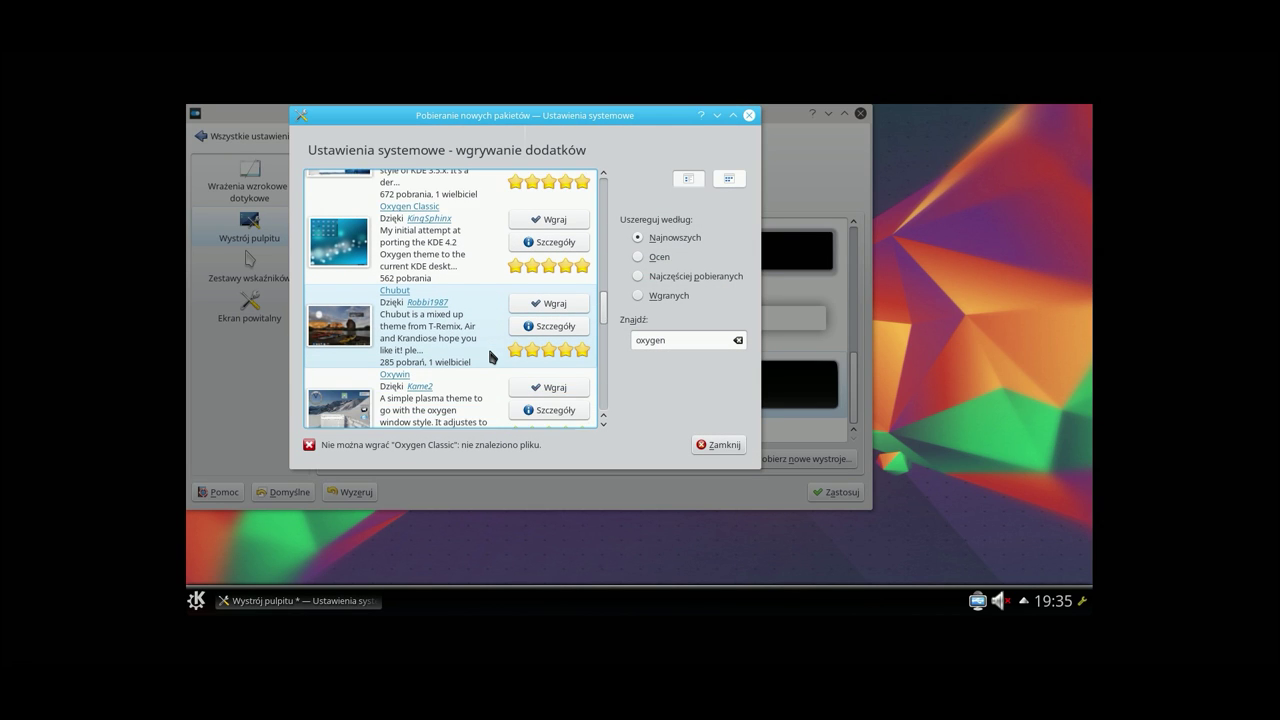
{"action": "scroll", "coordinate": [490, 356], "scroll_direction": "down", "scroll_amount": 1}
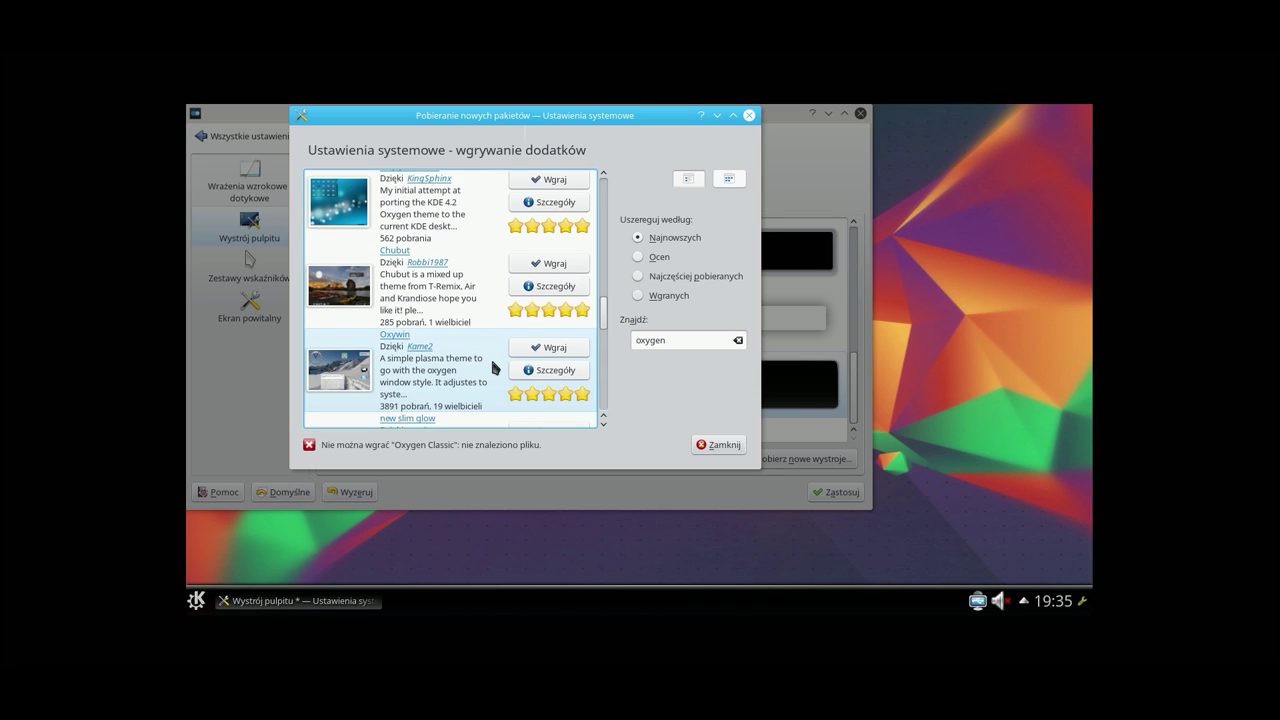
{"action": "left_click", "coordinate": [575, 348]}
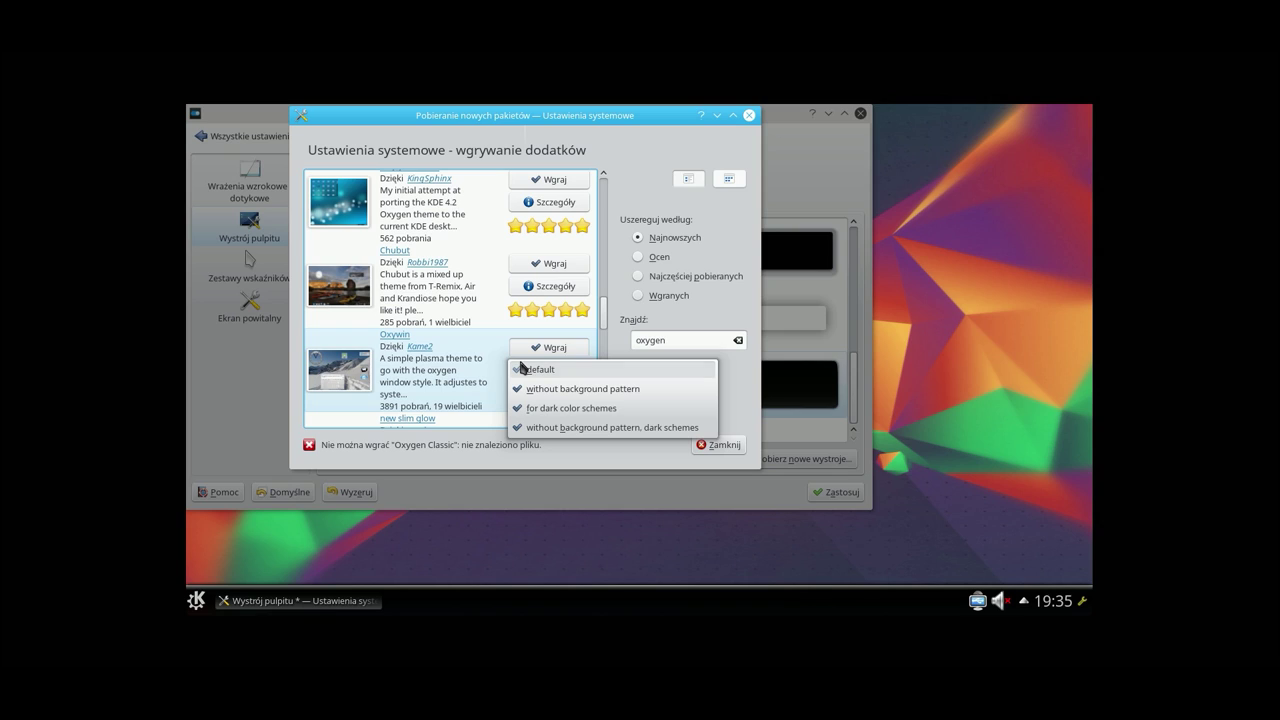
{"action": "left_click", "coordinate": [521, 369]}
{"action": "scroll", "coordinate": [467, 363], "scroll_direction": "down", "scroll_amount": 6}
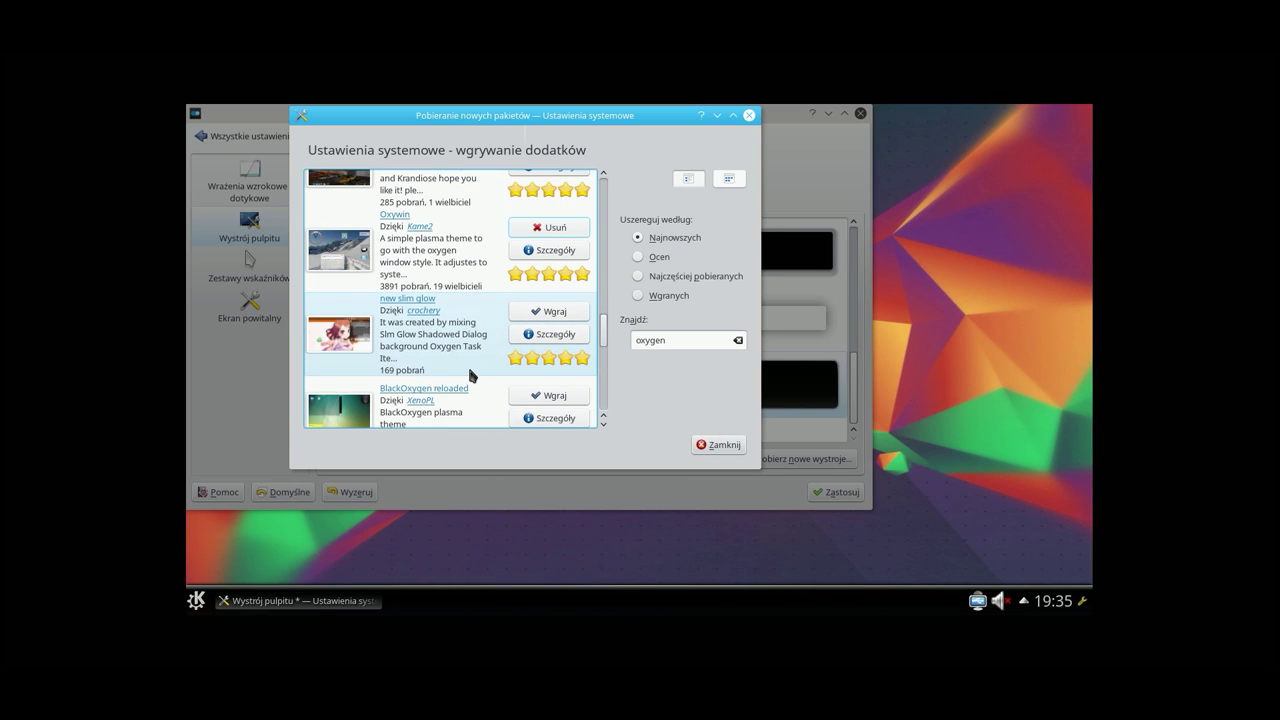
{"action": "left_click", "coordinate": [548, 355]}
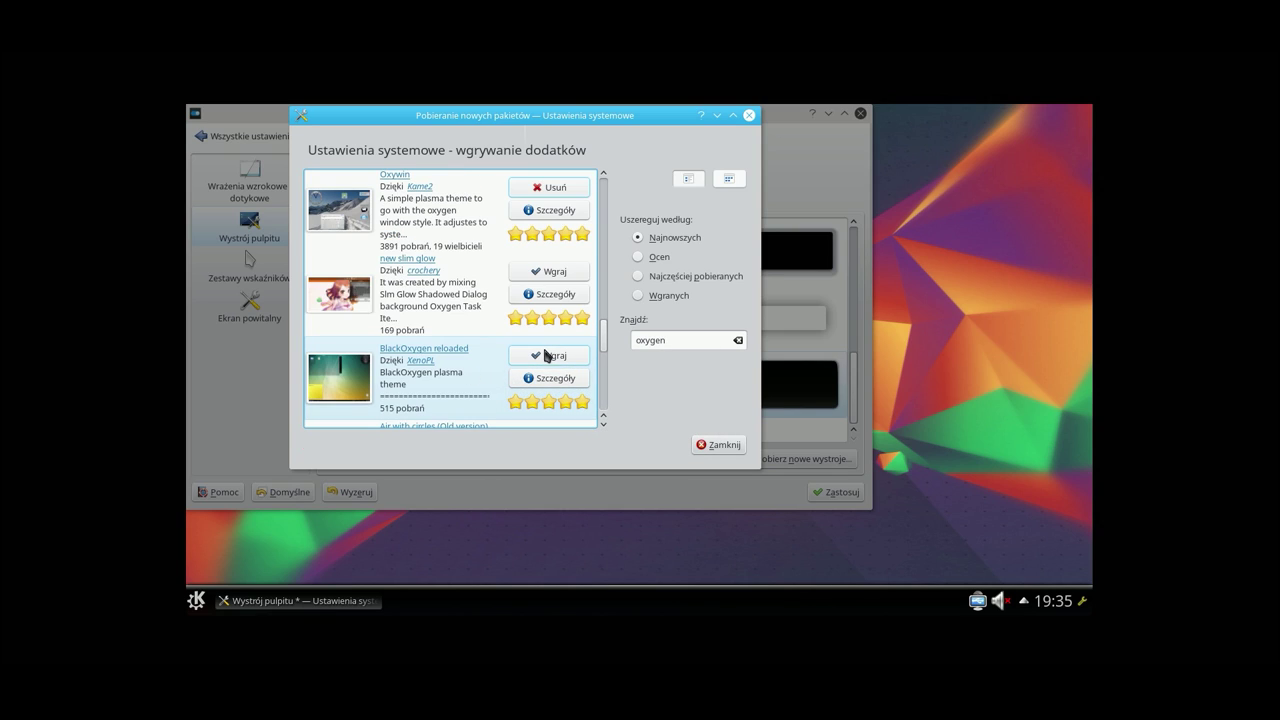
Step: Browse the remaining "oxygen" desktop theme results down to the last entry and close the theme download dialog
{"action": "scroll", "coordinate": [491, 369], "scroll_direction": "down", "scroll_amount": 2}
{"action": "scroll", "coordinate": [492, 375], "scroll_direction": "down", "scroll_amount": 7}
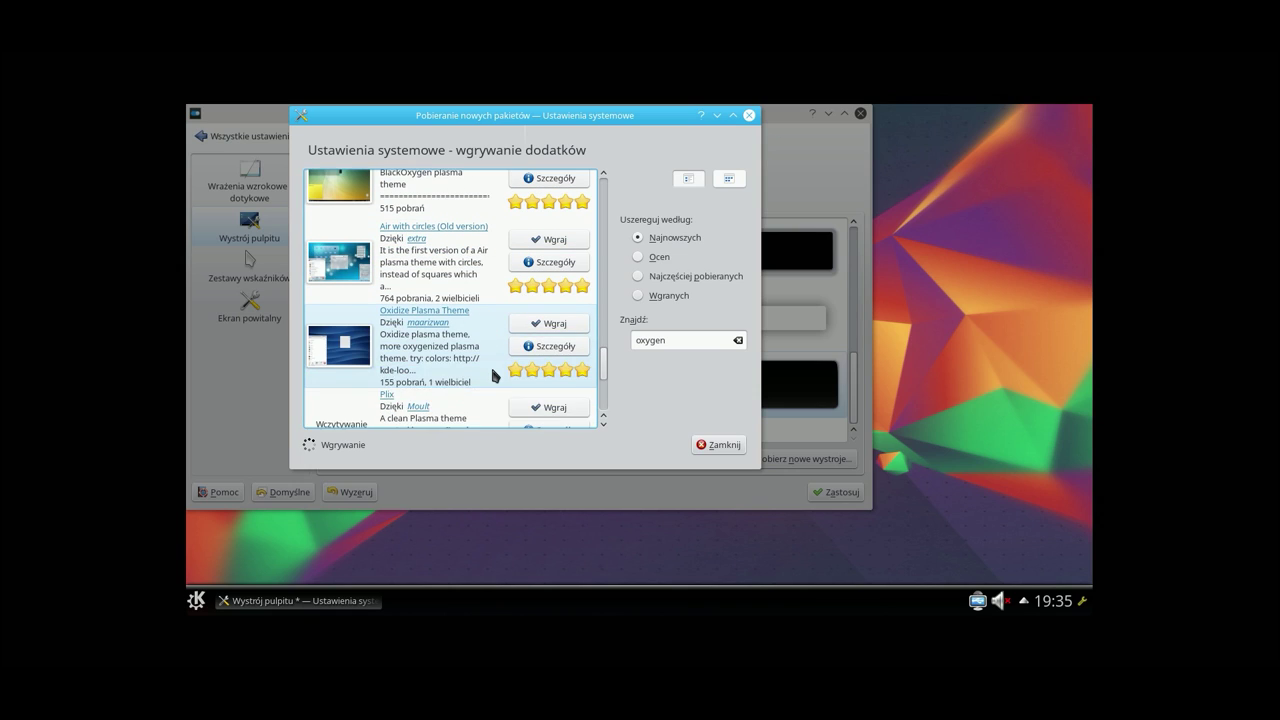
{"action": "scroll", "coordinate": [492, 375], "scroll_direction": "down", "scroll_amount": 3}
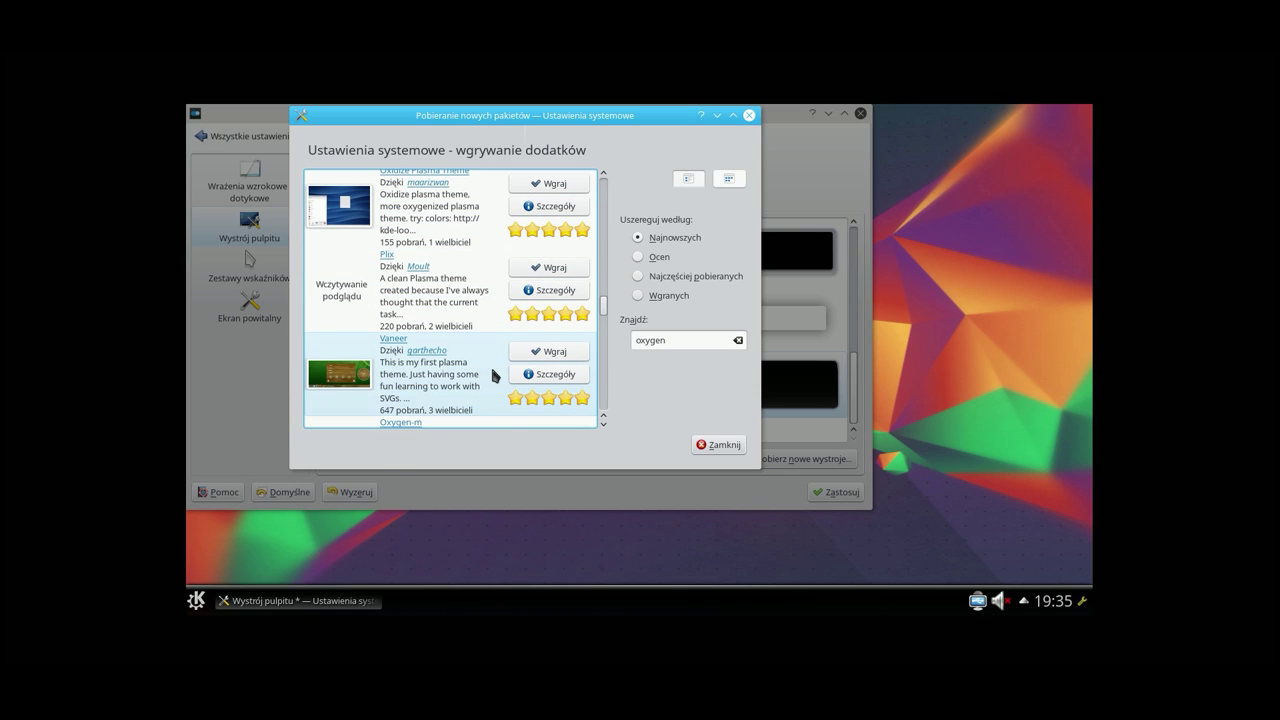
{"action": "scroll", "coordinate": [492, 375], "scroll_direction": "down", "scroll_amount": 3}
{"action": "scroll", "coordinate": [492, 375], "scroll_direction": "down", "scroll_amount": 8}
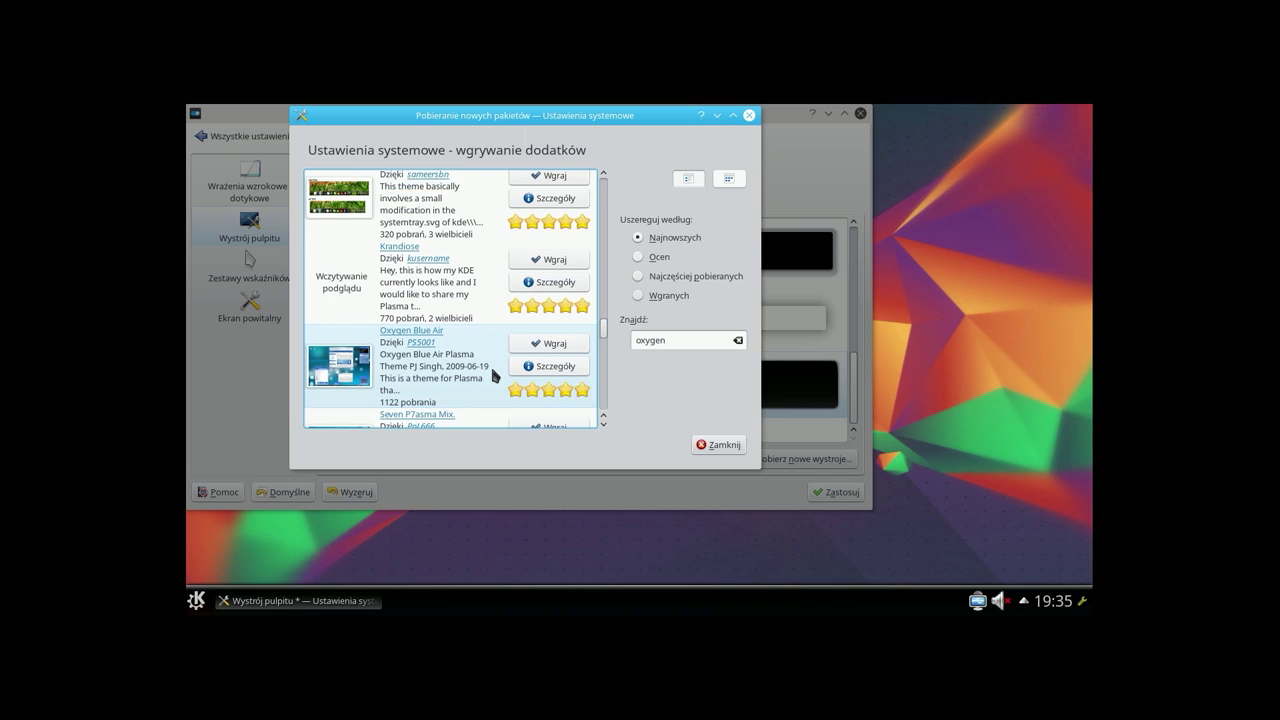
{"action": "scroll", "coordinate": [492, 372], "scroll_direction": "down", "scroll_amount": 7}
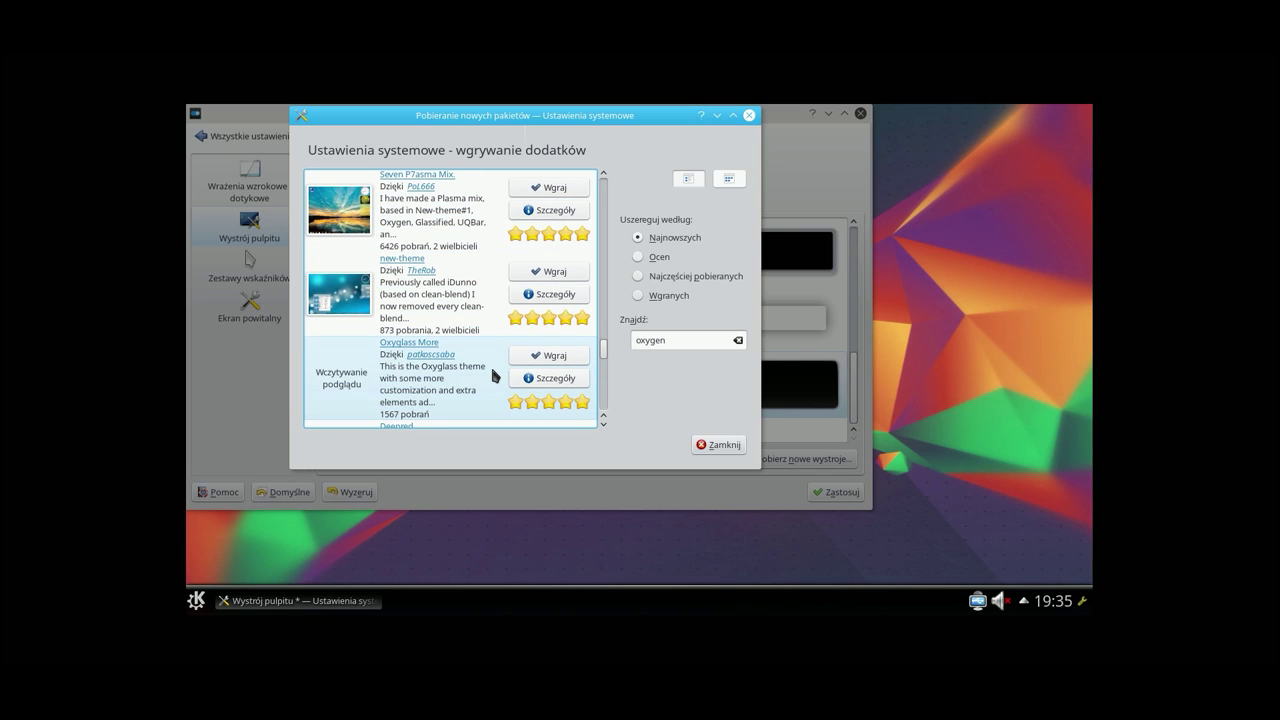
{"action": "scroll", "coordinate": [492, 372], "scroll_direction": "down", "scroll_amount": 7}
{"action": "scroll", "coordinate": [492, 374], "scroll_direction": "down", "scroll_amount": 10}
{"action": "scroll", "coordinate": [492, 374], "scroll_direction": "down", "scroll_amount": 5}
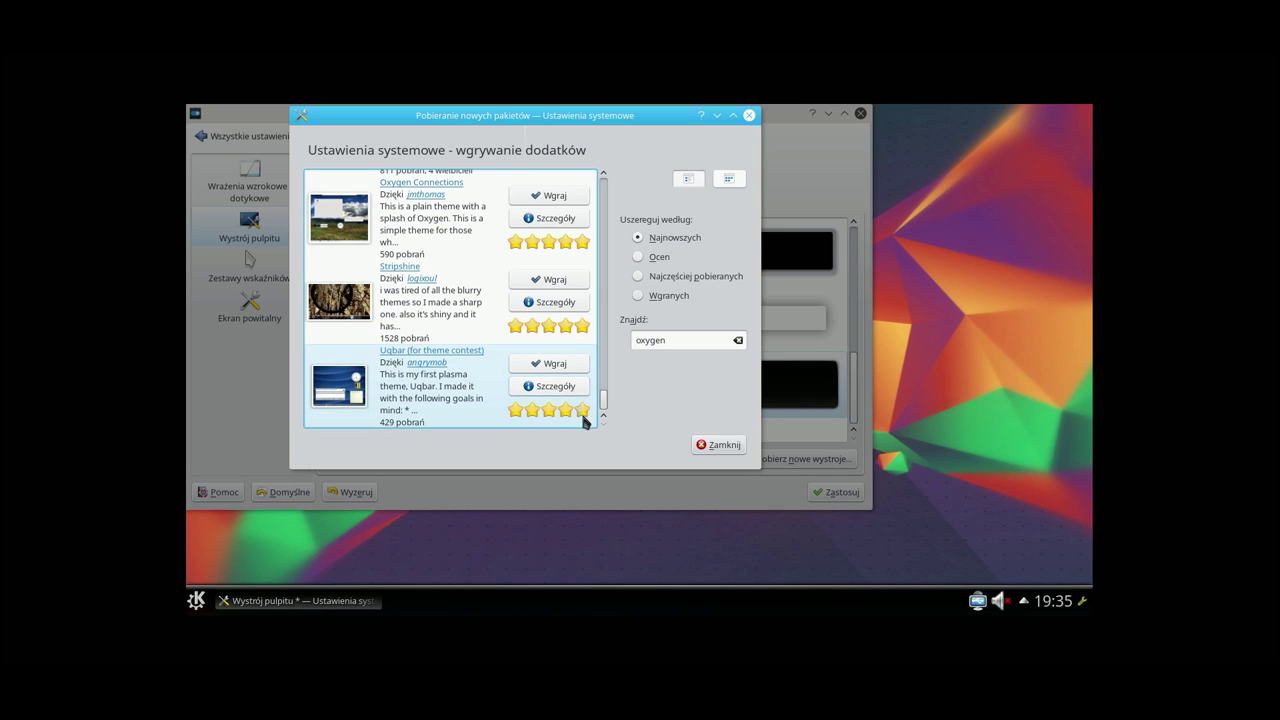
{"action": "left_click", "coordinate": [737, 446]}
Step: Try out the downloaded Oxywin and BlackOxygen desktop themes by applying one after the other
{"action": "left_click", "coordinate": [640, 246]}
{"action": "left_click", "coordinate": [829, 491]}
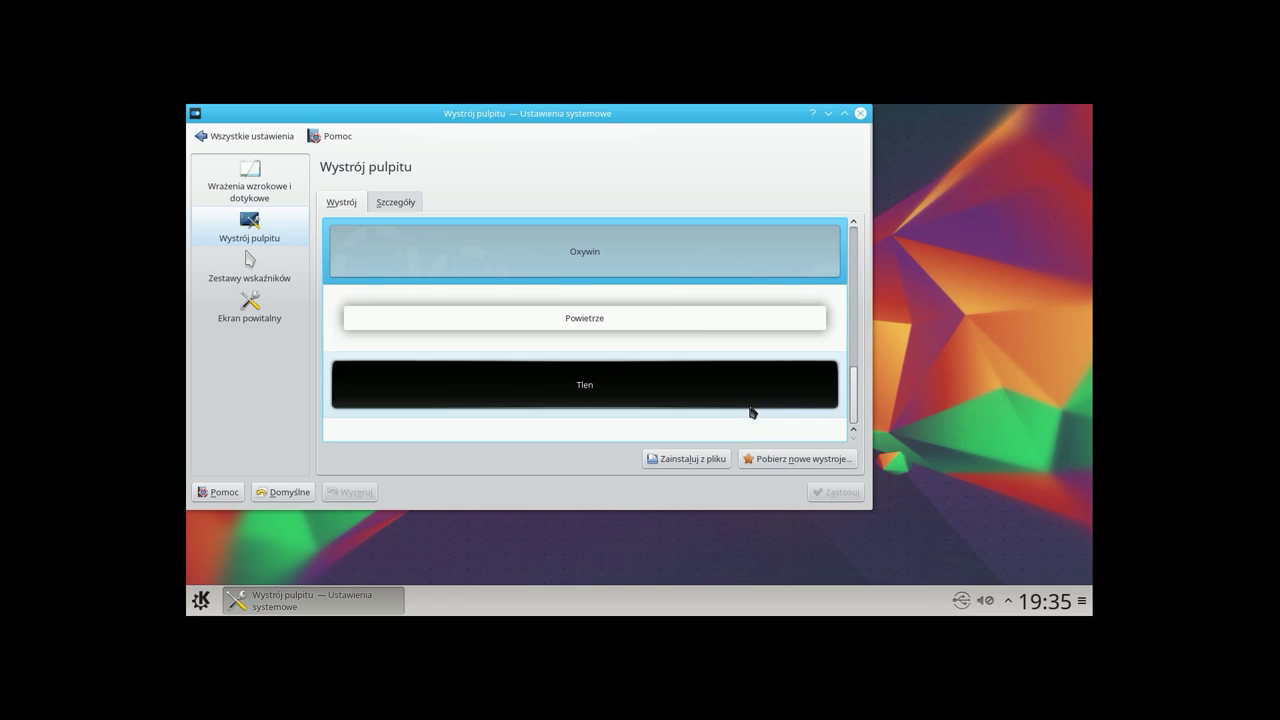
{"action": "scroll", "coordinate": [715, 385], "scroll_direction": "up", "scroll_amount": 5}
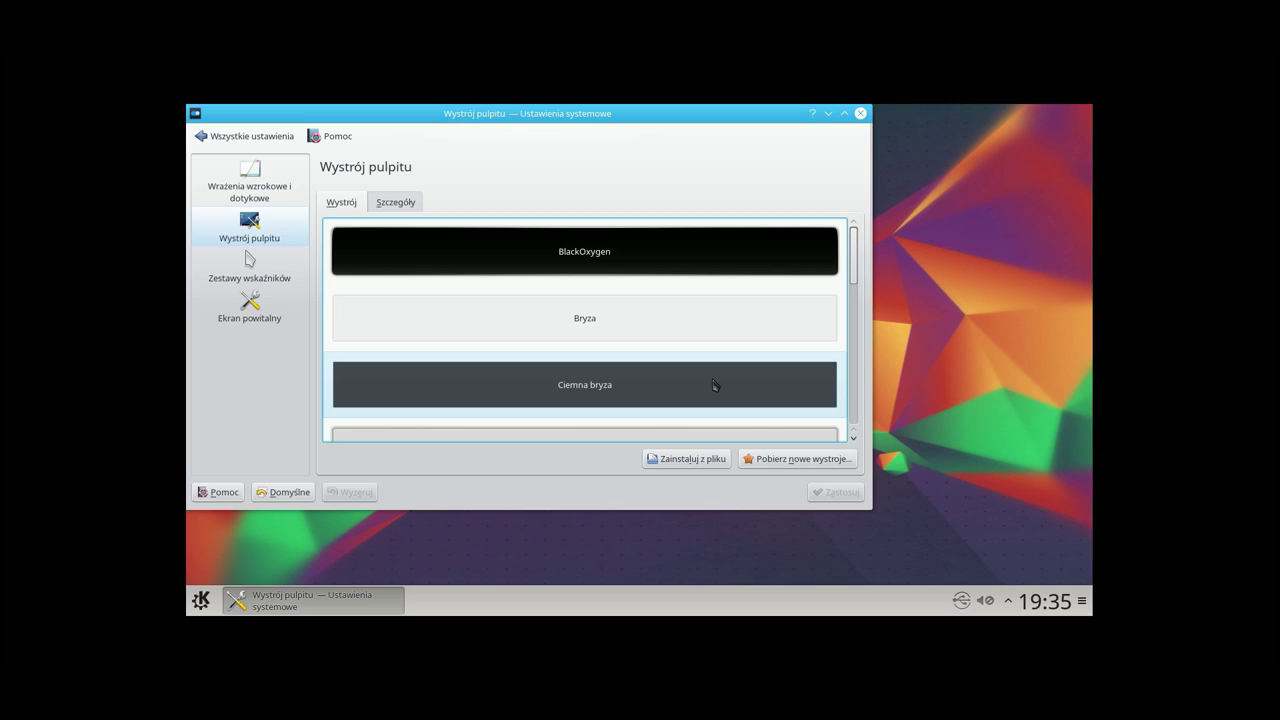
{"action": "left_click", "coordinate": [710, 252]}
{"action": "left_click", "coordinate": [832, 491]}
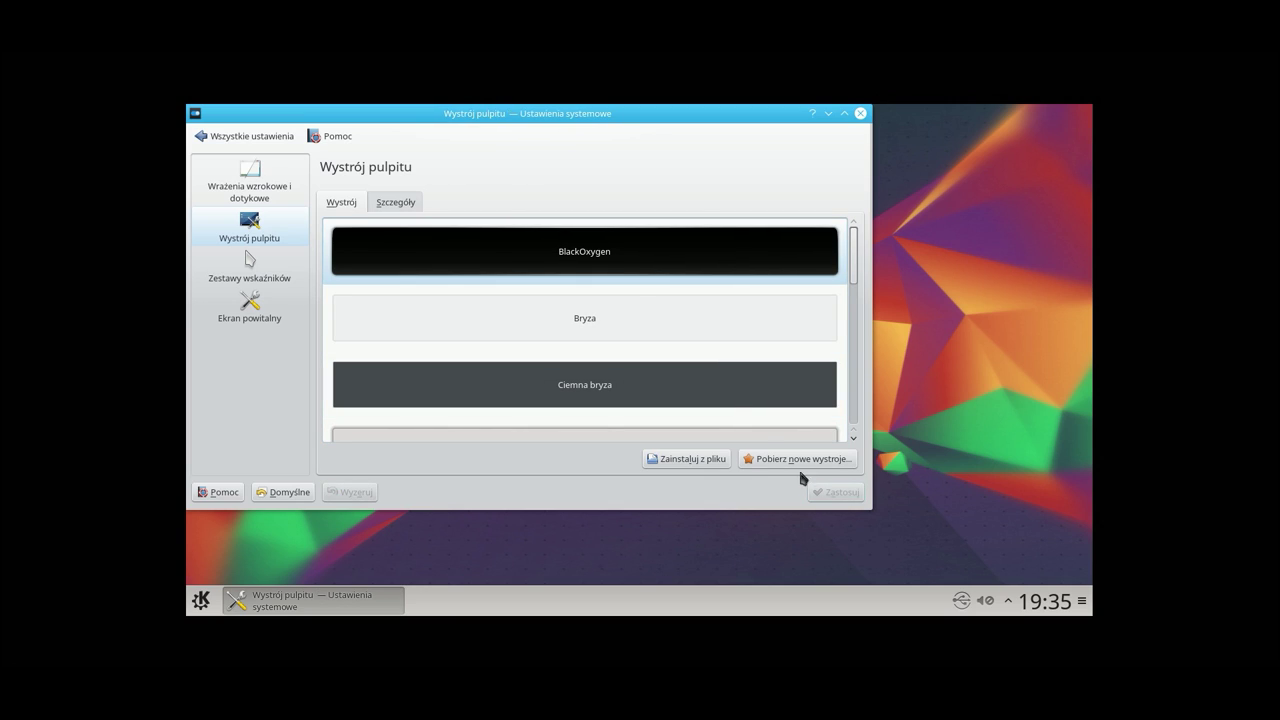
Step: Apply the Ciemna bryza desktop theme for comparison and switch back to BlackOxygen
{"action": "left_click", "coordinate": [713, 393]}
{"action": "left_click", "coordinate": [844, 496]}
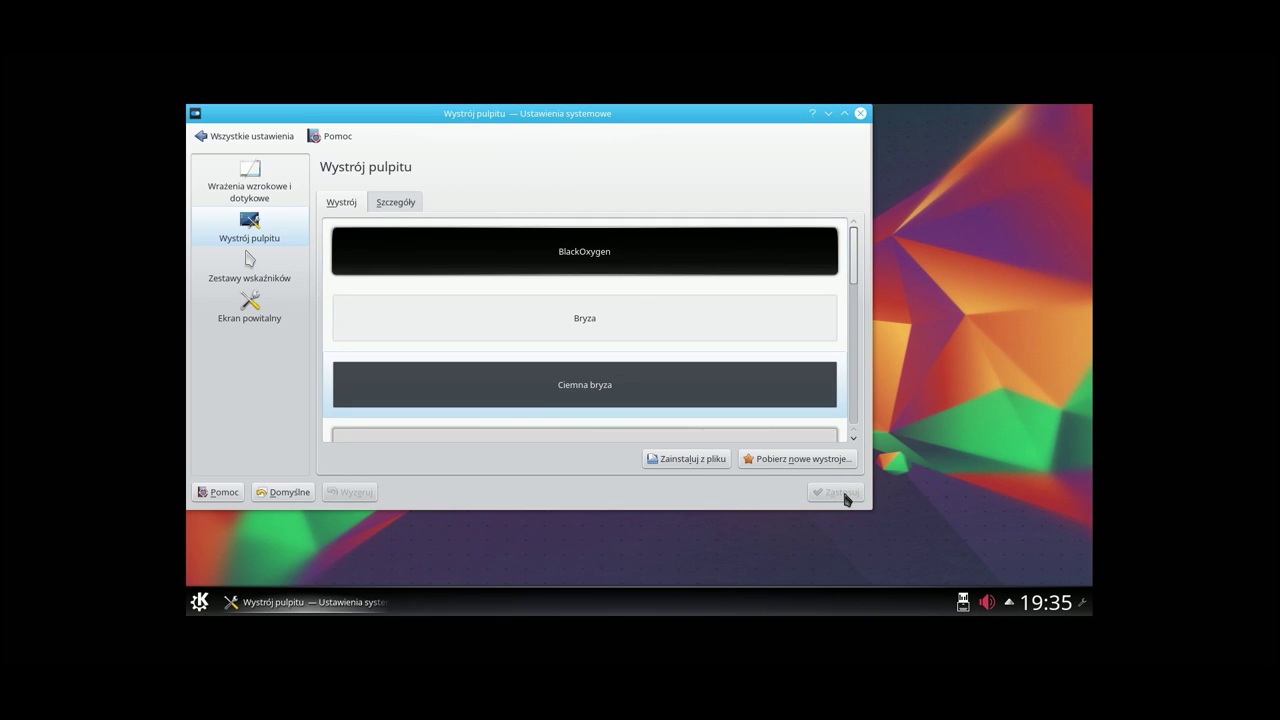
{"action": "left_click", "coordinate": [656, 312]}
{"action": "left_click", "coordinate": [628, 262]}
{"action": "left_click", "coordinate": [820, 491]}
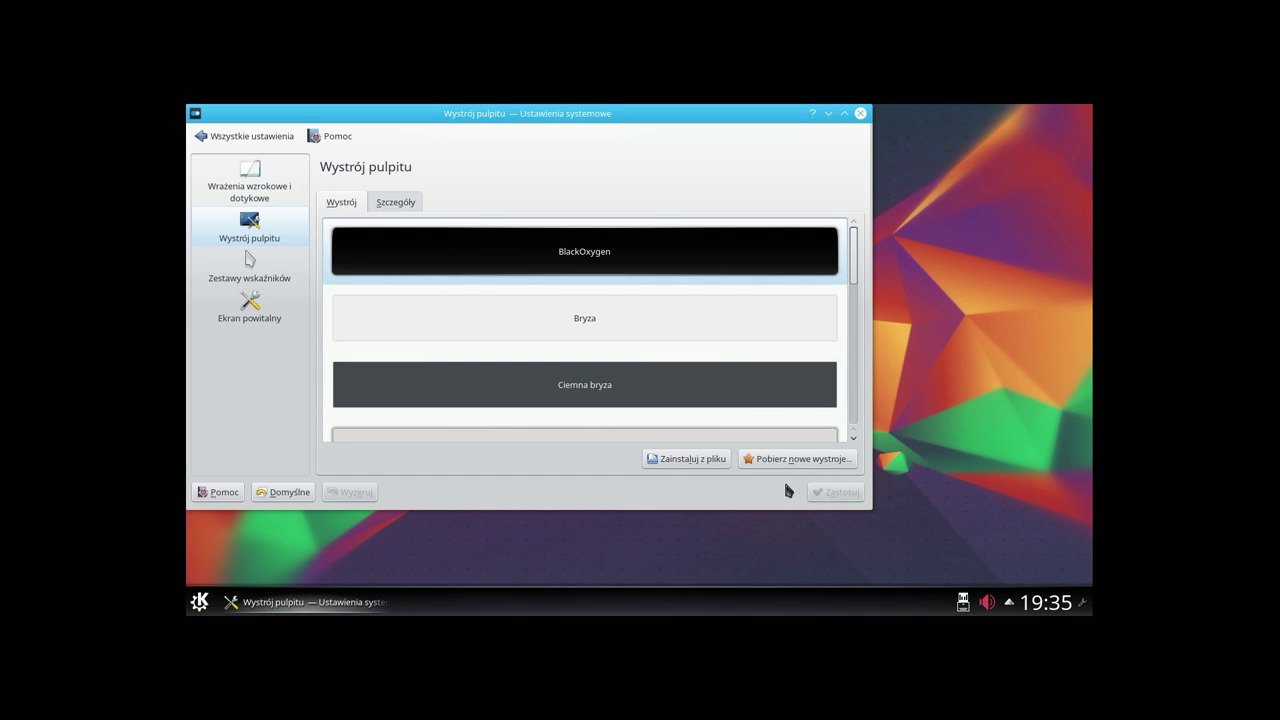
Step: Select the Tlen desktop theme in the list of installed themes and apply it
{"action": "scroll", "coordinate": [709, 372], "scroll_direction": "down", "scroll_amount": 5}
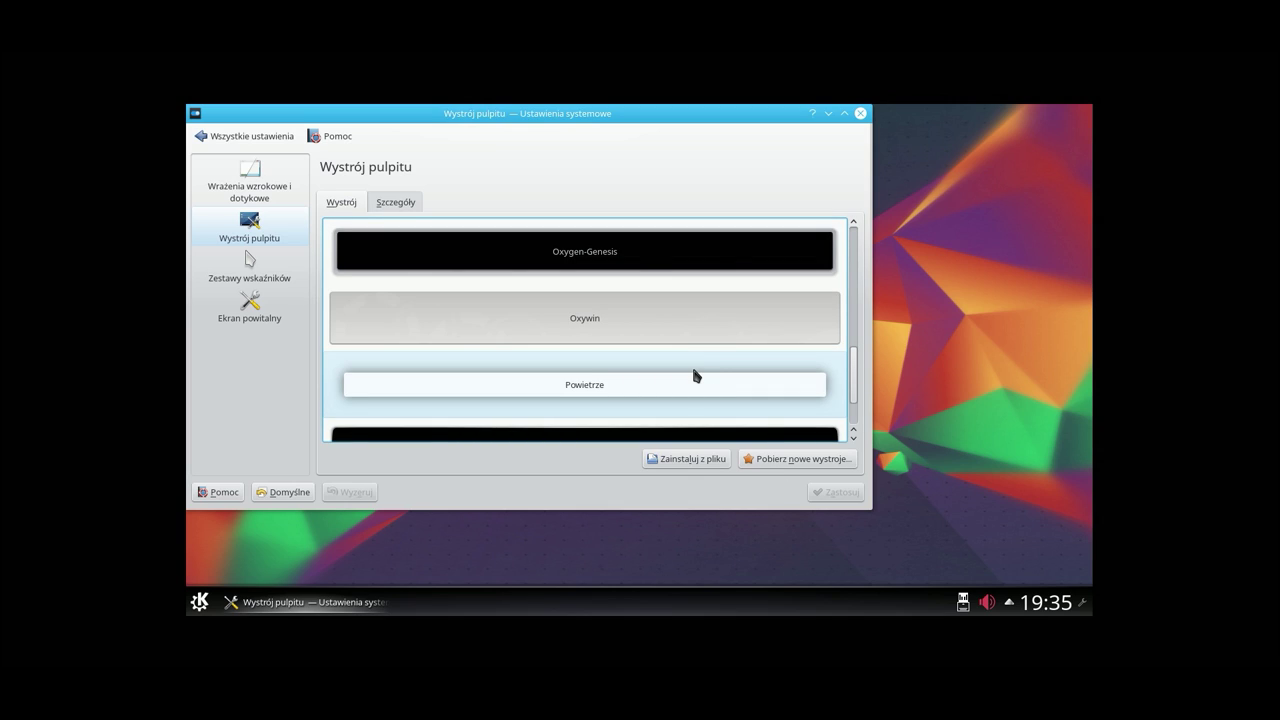
{"action": "scroll", "coordinate": [694, 371], "scroll_direction": "down", "scroll_amount": 1}
{"action": "left_click", "coordinate": [622, 392]}
{"action": "left_click", "coordinate": [835, 491]}
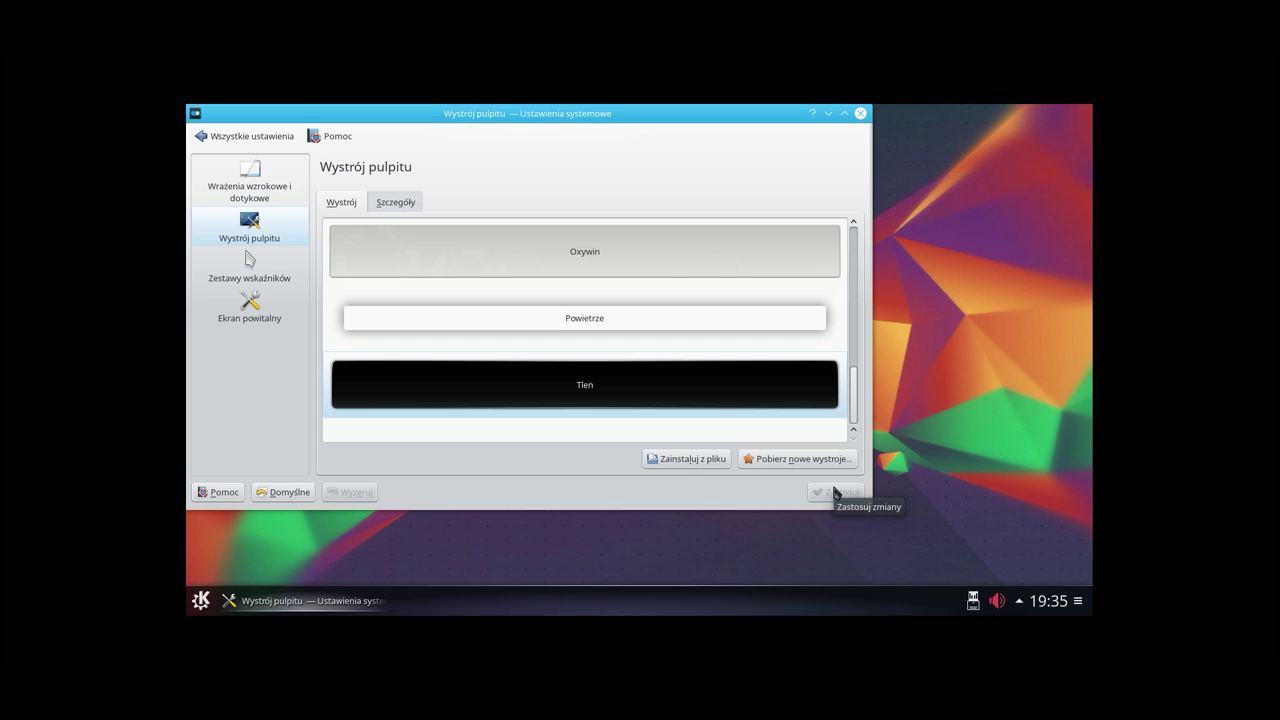
Step: Try to adjust the desktop panel's height in its edit mode and leave that mode
{"action": "left_click", "coordinate": [1078, 601]}
{"action": "left_click_drag", "start_coordinate": [678, 548], "coordinate": [679, 550]}
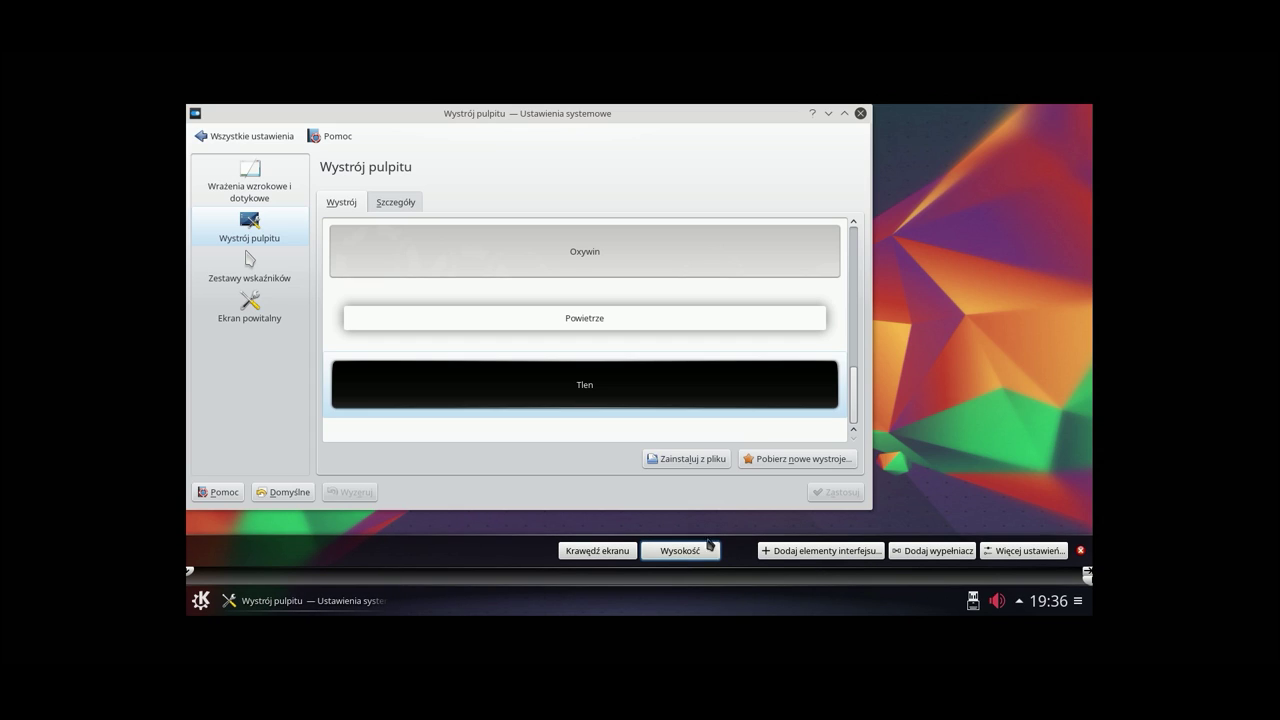
{"action": "left_click", "coordinate": [1080, 551]}
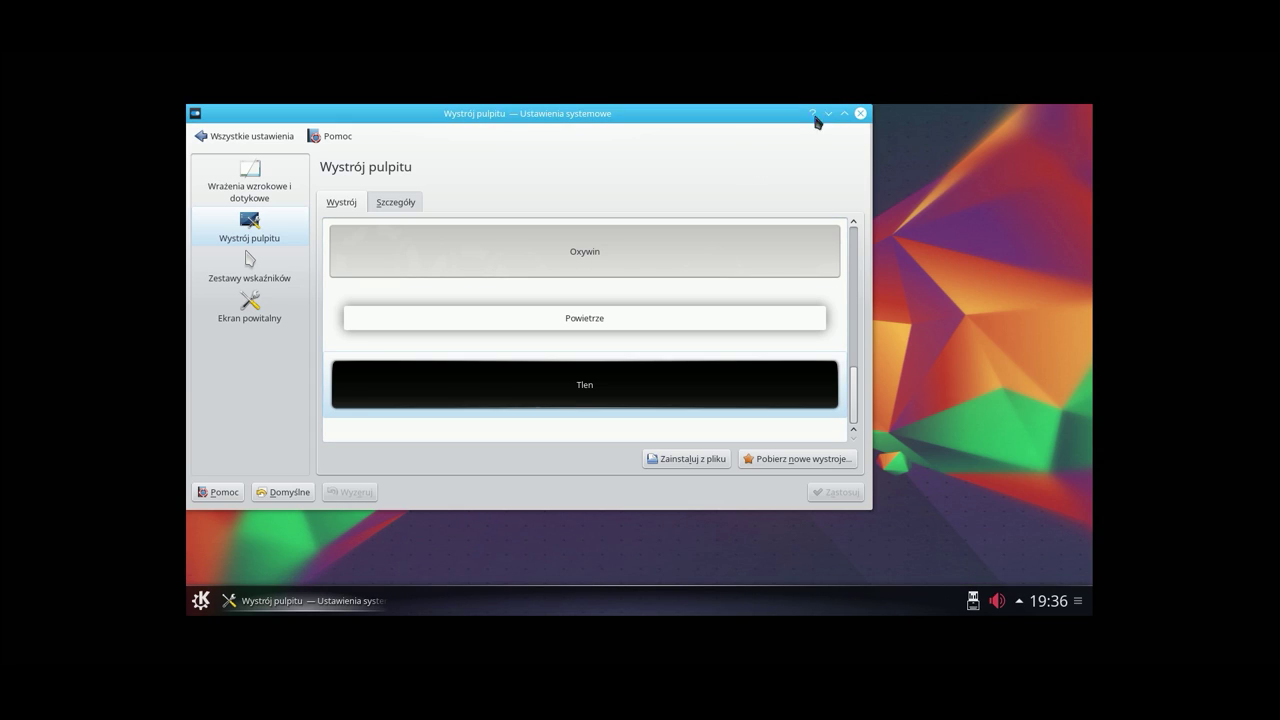
Step: Apply the Obsidian Coast colour scheme in the Kolory settings
{"action": "left_click", "coordinate": [232, 136]}
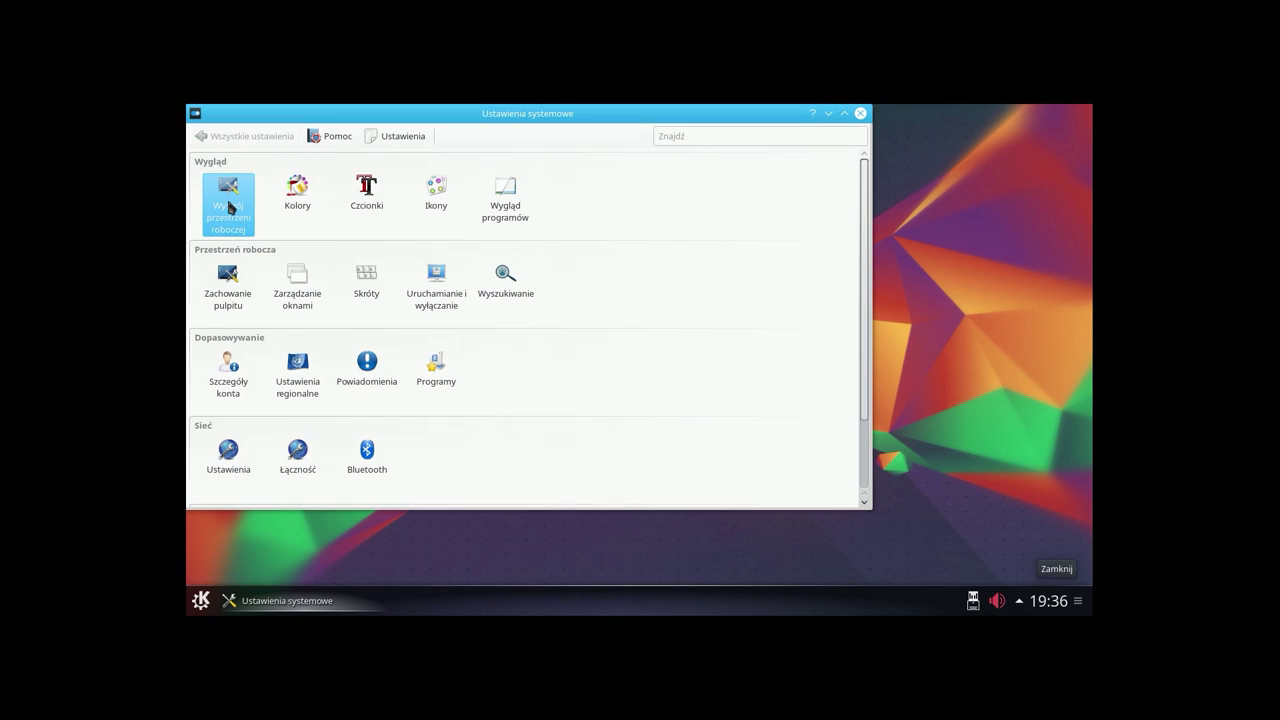
{"action": "left_click", "coordinate": [229, 207]}
{"action": "left_click", "coordinate": [224, 136]}
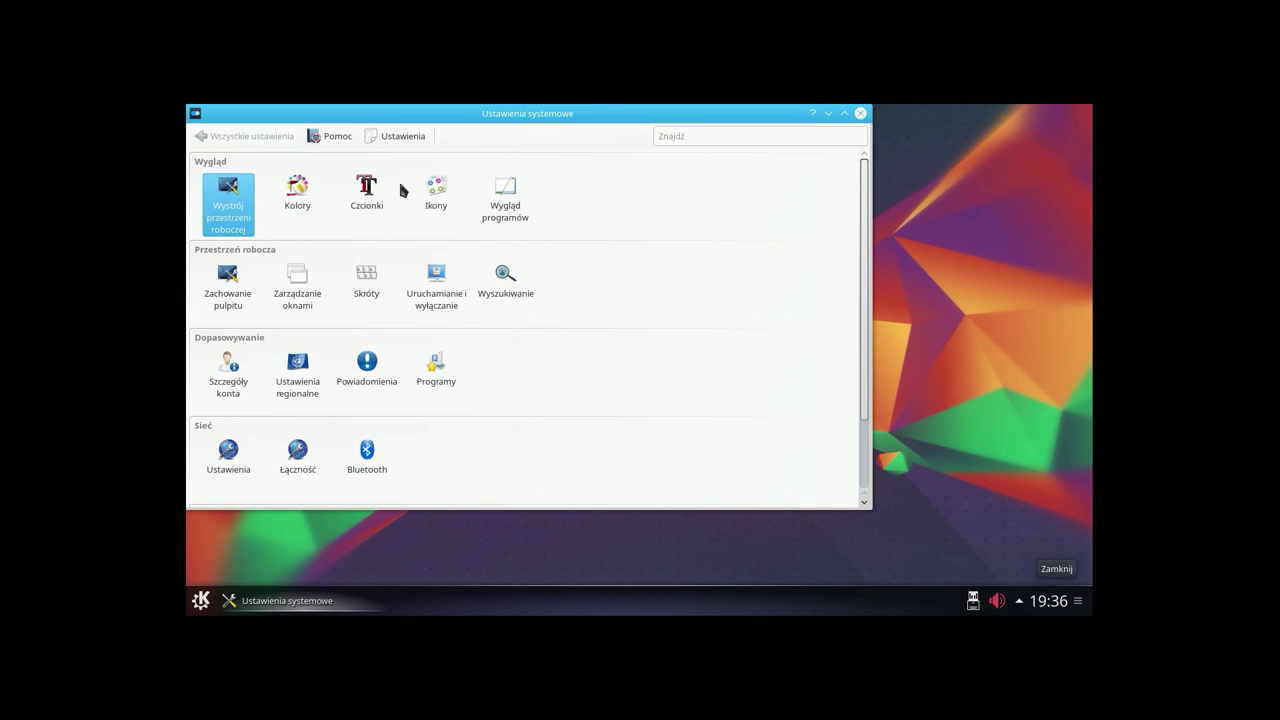
{"action": "left_click", "coordinate": [297, 192]}
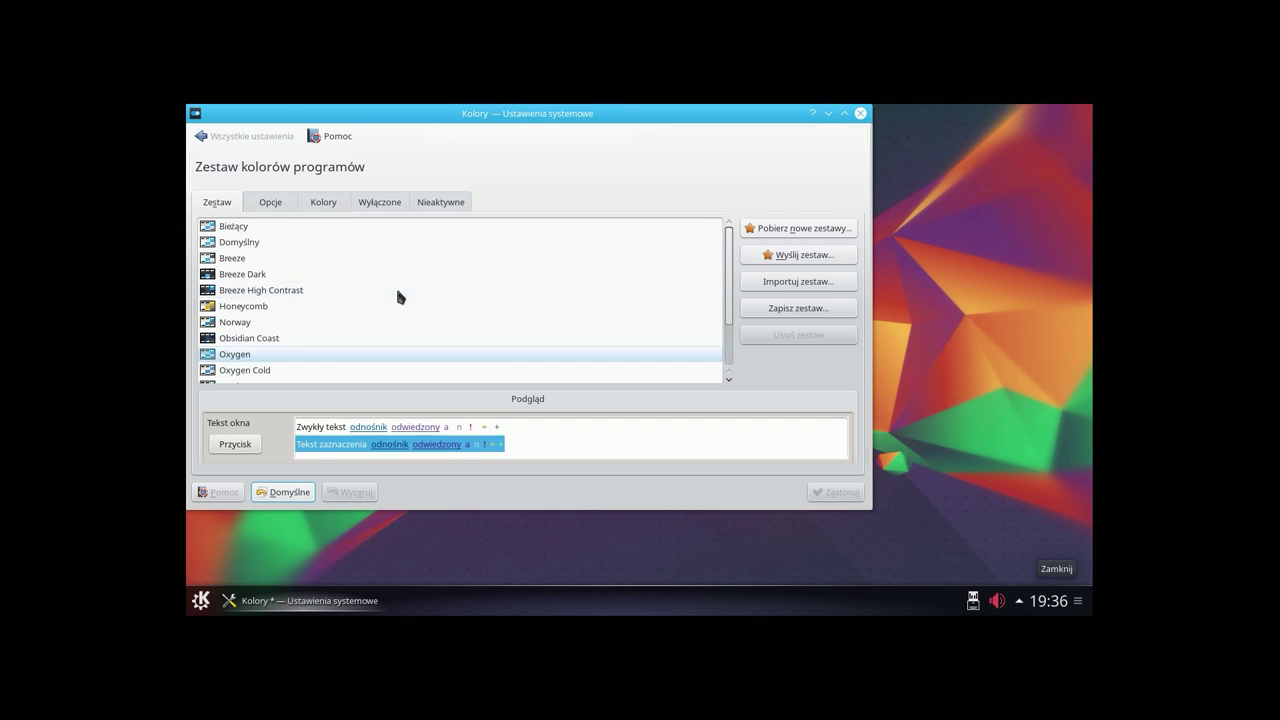
{"action": "left_click", "coordinate": [286, 339]}
{"action": "left_click", "coordinate": [832, 492]}
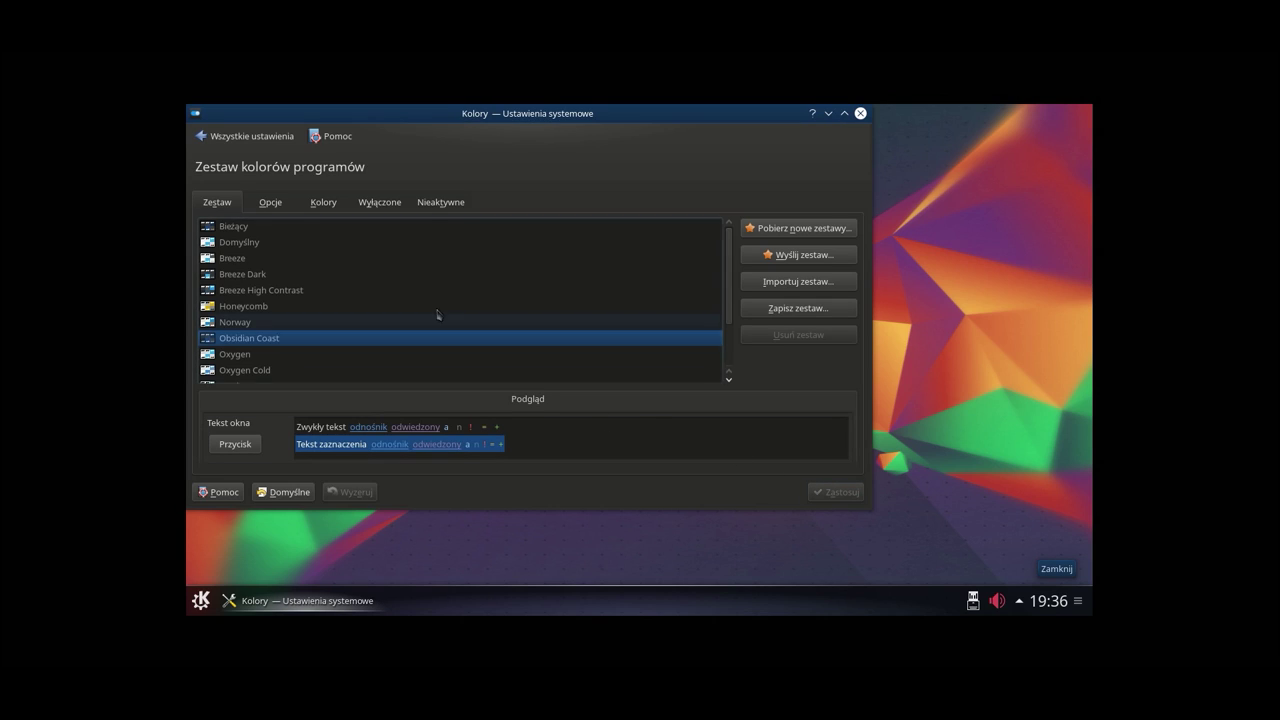
Step: Apply the org.kde.oxygen window decoration in the Wygląd programów settings
{"action": "left_click", "coordinate": [246, 136]}
{"action": "left_click", "coordinate": [505, 192]}
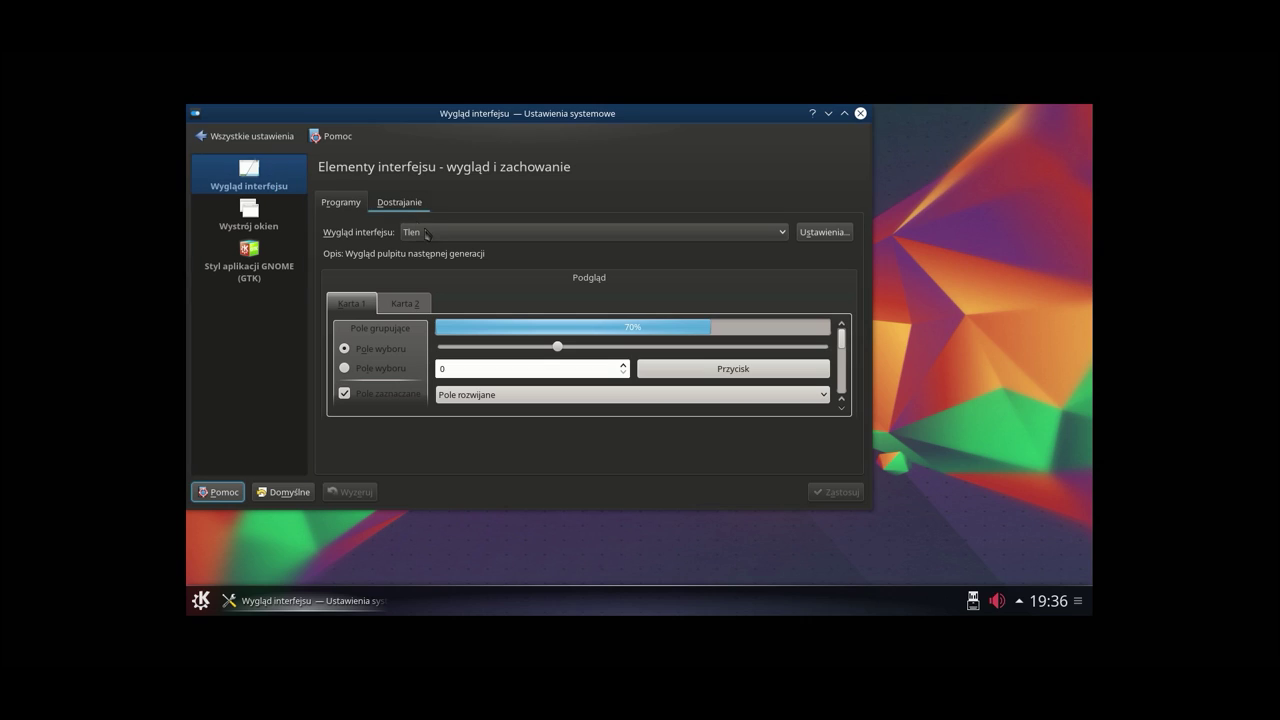
{"action": "left_click", "coordinate": [249, 215]}
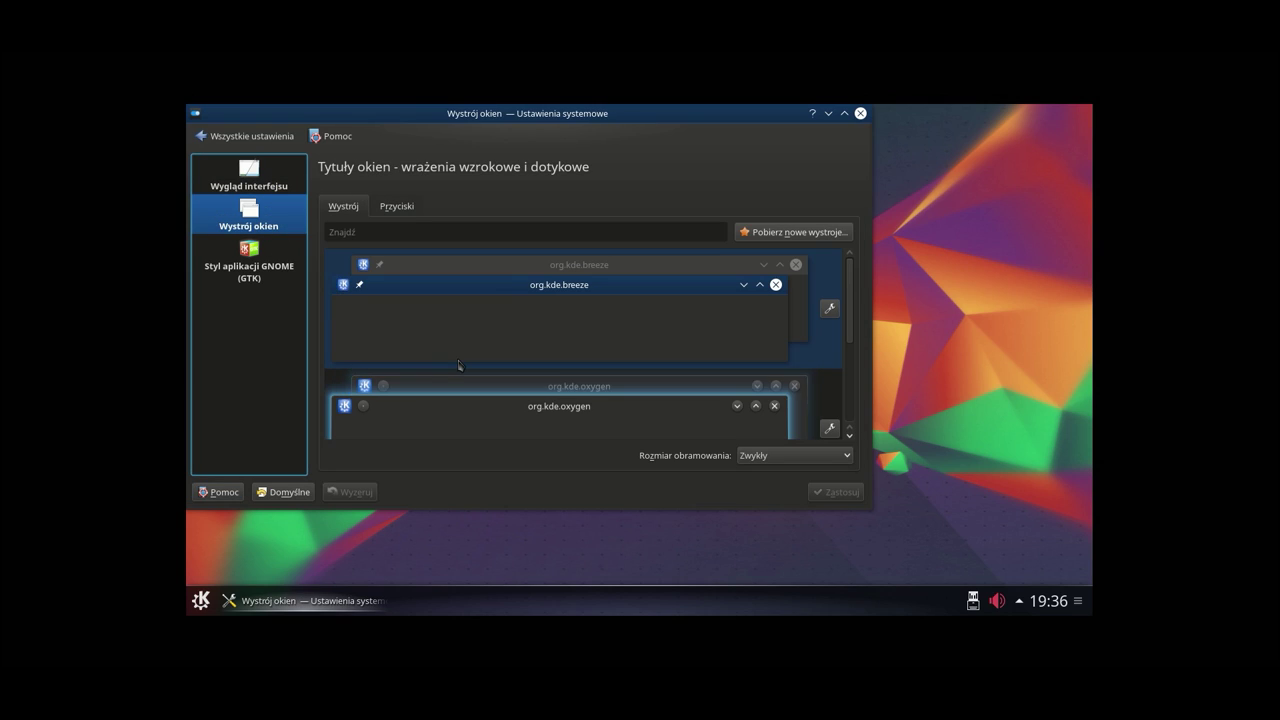
{"action": "left_click", "coordinate": [646, 437]}
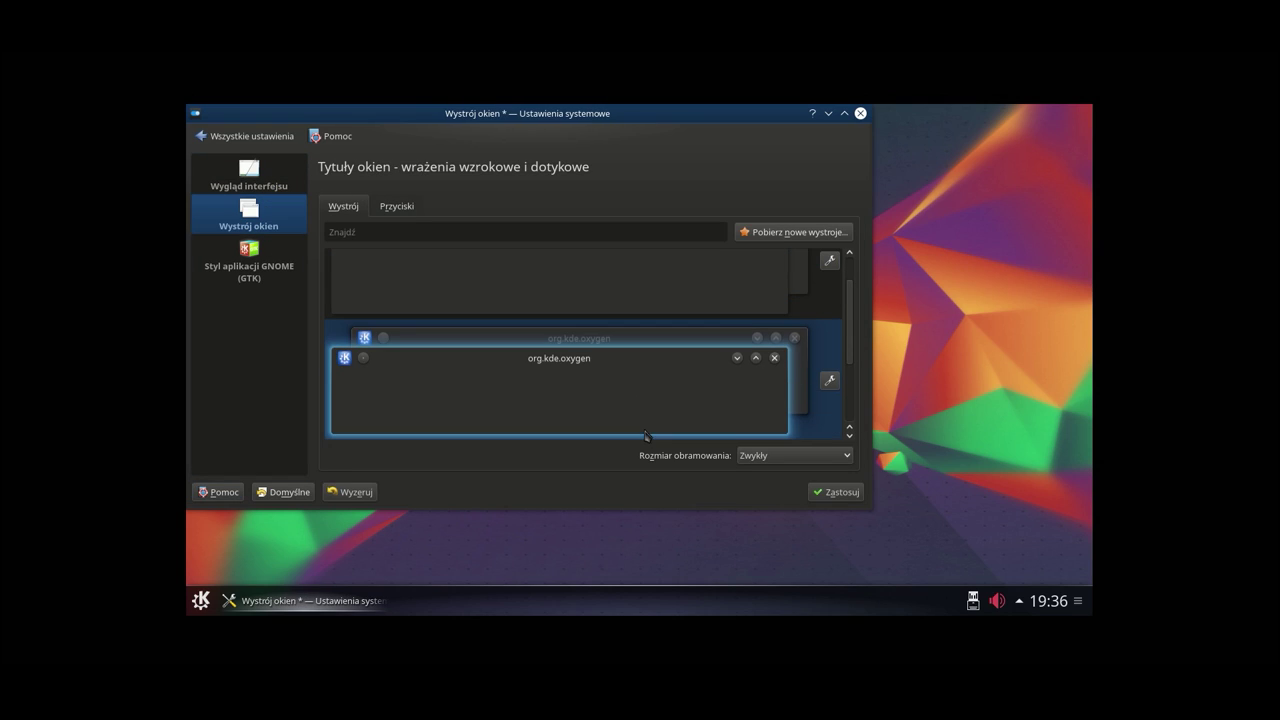
{"action": "left_click", "coordinate": [857, 492]}
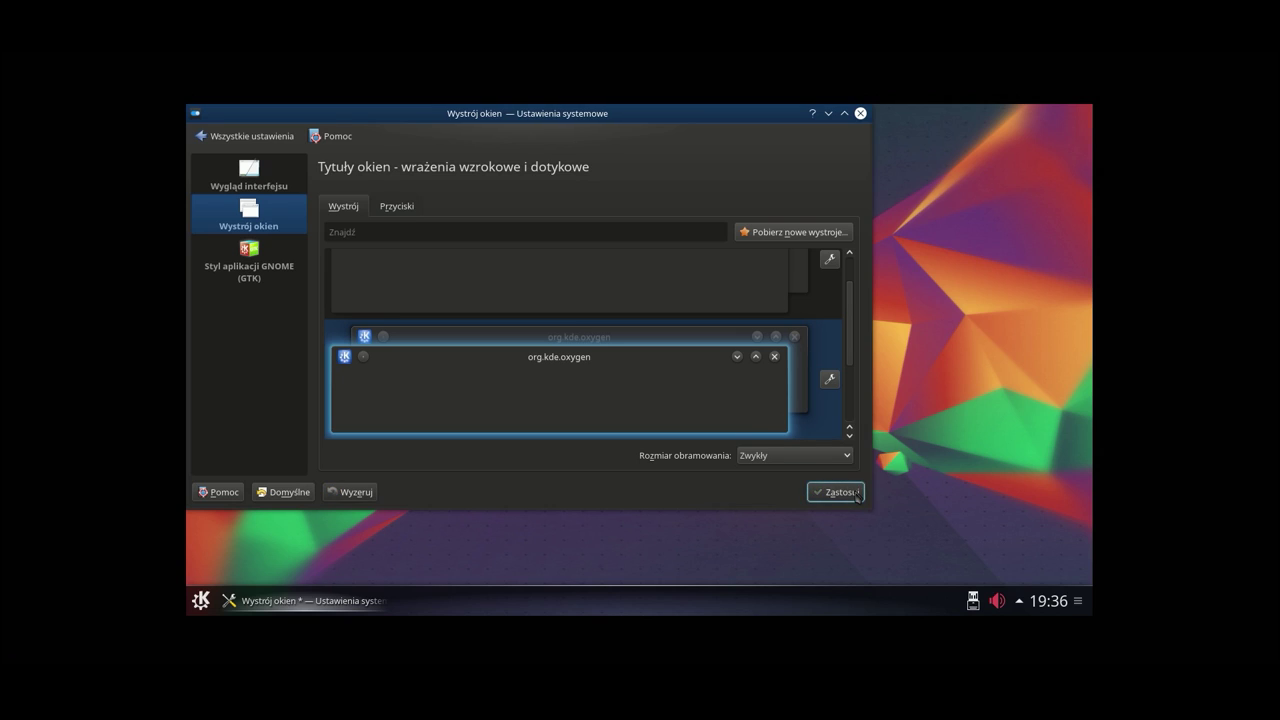
Step: Set the org.kde.oxygen decoration's button size to Mały and look over its animation options
{"action": "left_click", "coordinate": [829, 379]}
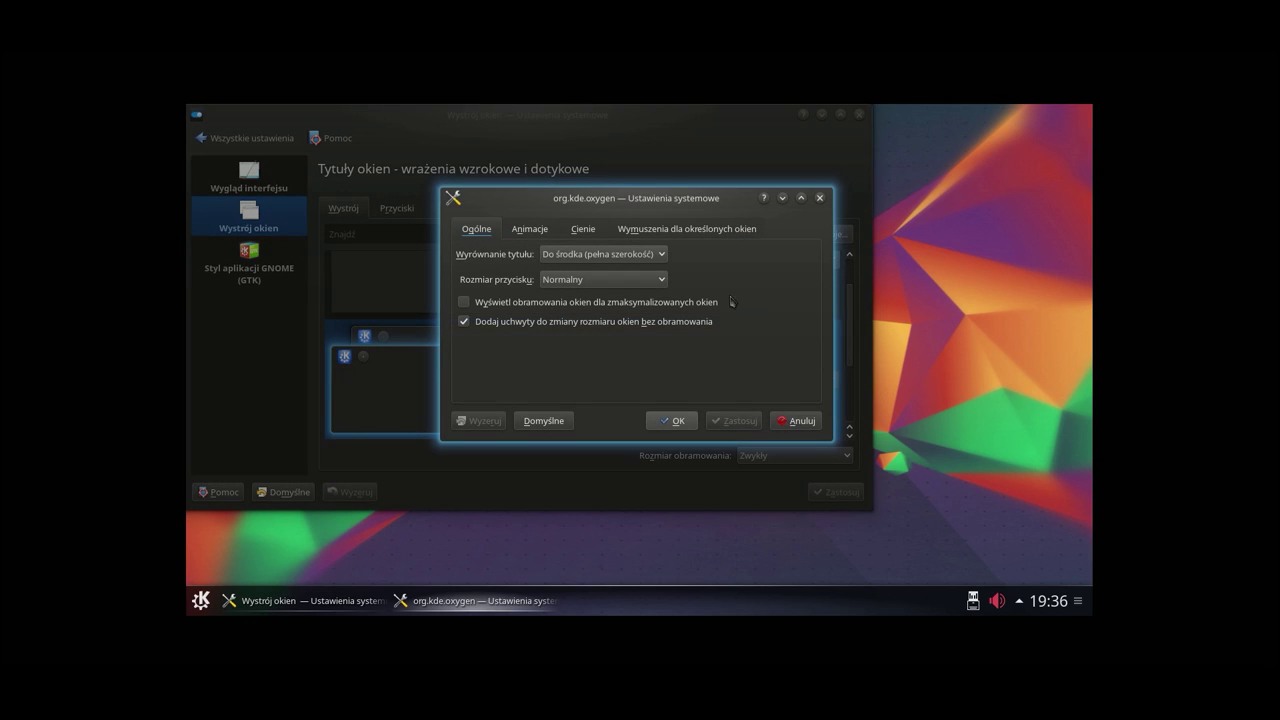
{"action": "left_click", "coordinate": [600, 254]}
{"action": "left_click", "coordinate": [565, 254]}
{"action": "left_click", "coordinate": [572, 280]}
{"action": "left_click", "coordinate": [565, 298]}
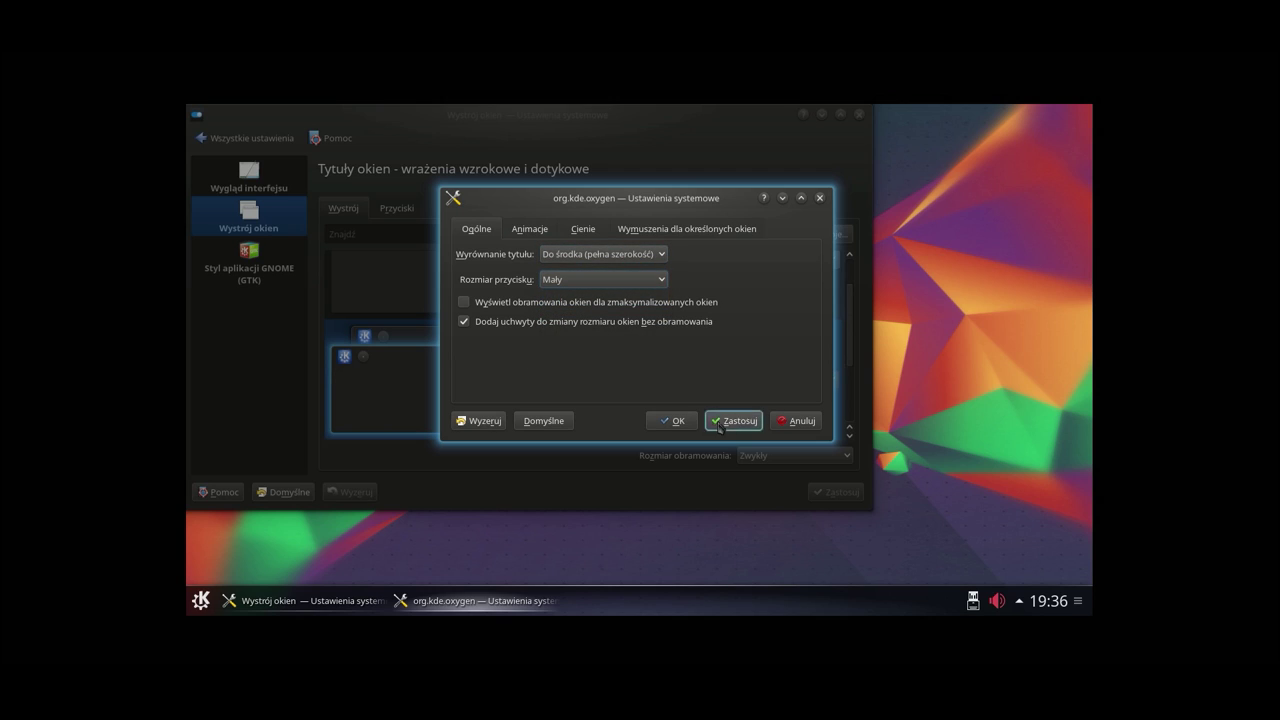
{"action": "left_click", "coordinate": [530, 224]}
{"action": "scroll", "coordinate": [565, 224], "scroll_direction": "down", "scroll_amount": 1}
{"action": "scroll", "coordinate": [565, 224], "scroll_direction": "up", "scroll_amount": 1}
{"action": "left_click", "coordinate": [670, 420]}
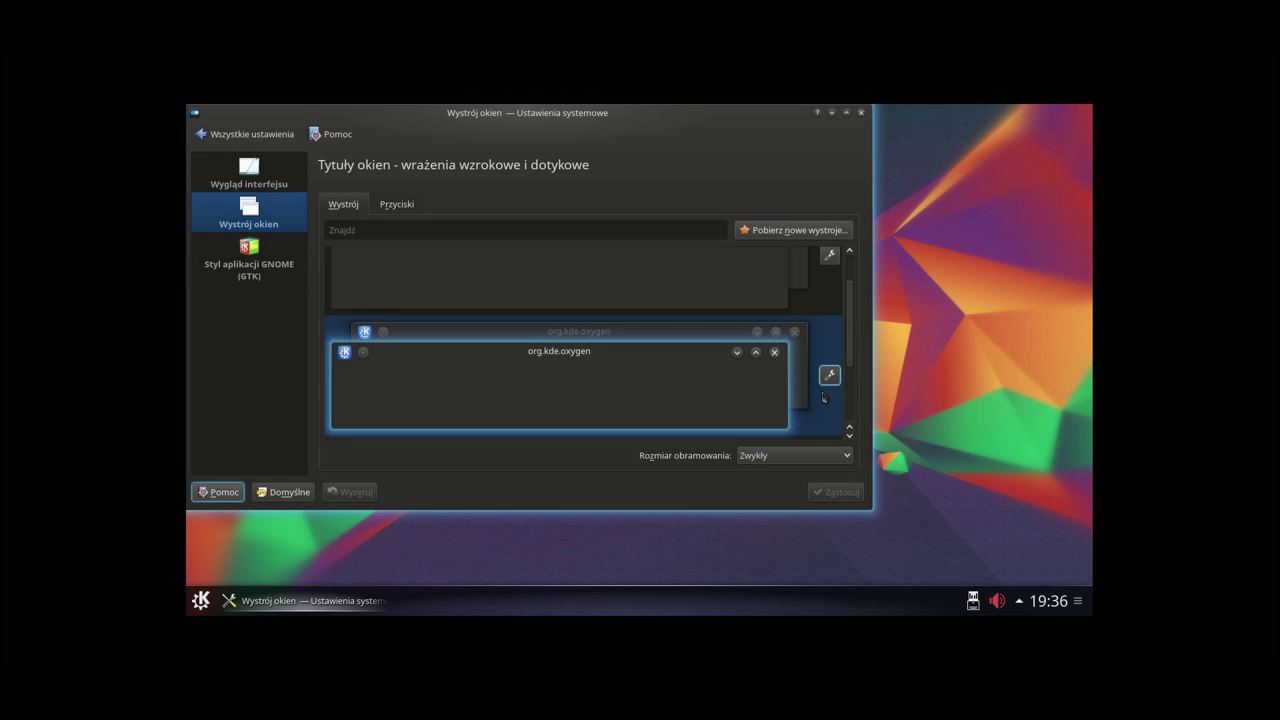
{"action": "left_click", "coordinate": [836, 373]}
{"action": "left_click", "coordinate": [795, 424]}
Step: Remove the context help and on-all-desktops buttons from the window title bar layout and apply the change
{"action": "left_click", "coordinate": [397, 204]}
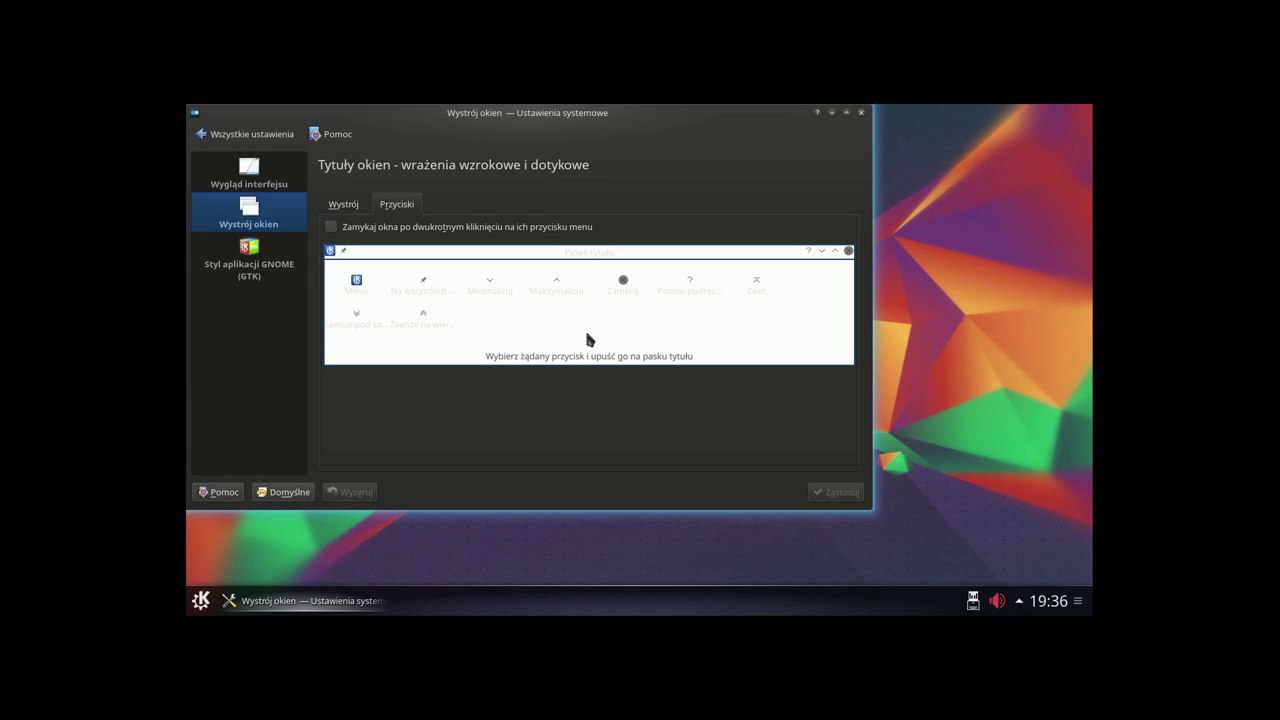
{"action": "left_click_drag", "start_coordinate": [807, 257], "coordinate": [388, 293]}
{"action": "left_click", "coordinate": [836, 491]}
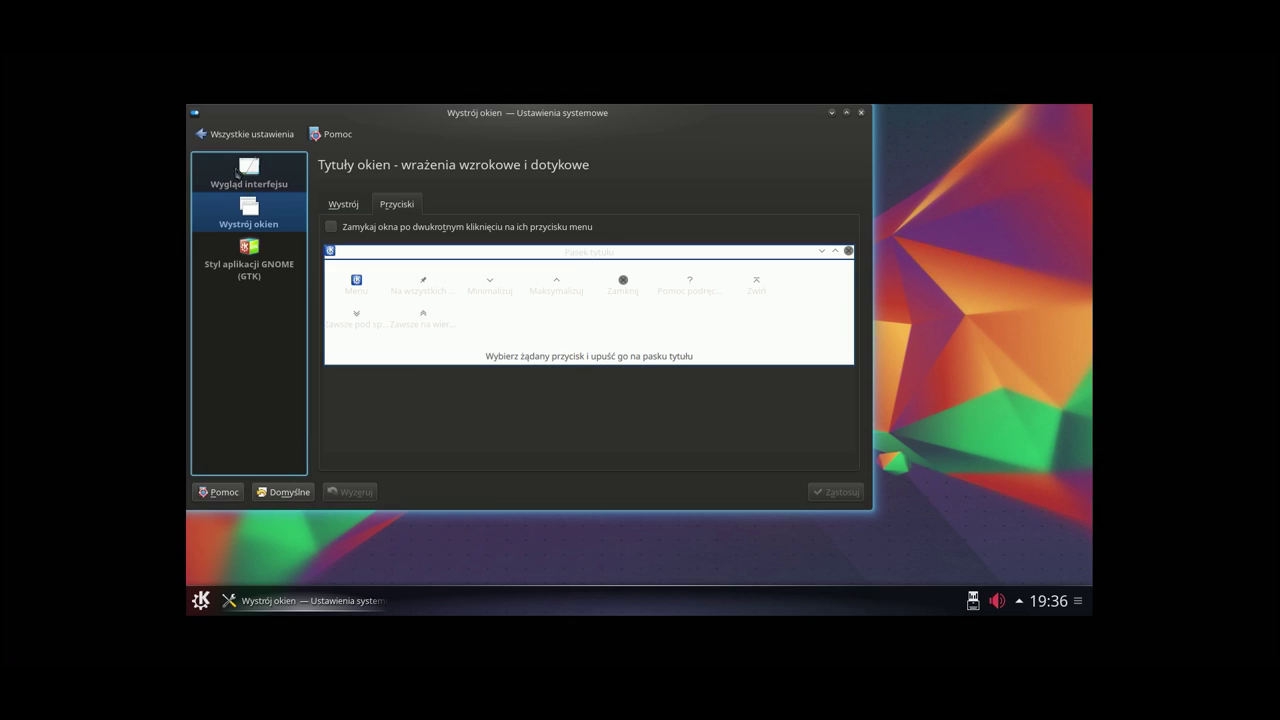
Step: Check the selected icon theme in the Ikony settings and return to the overview of all settings
{"action": "left_click", "coordinate": [216, 131]}
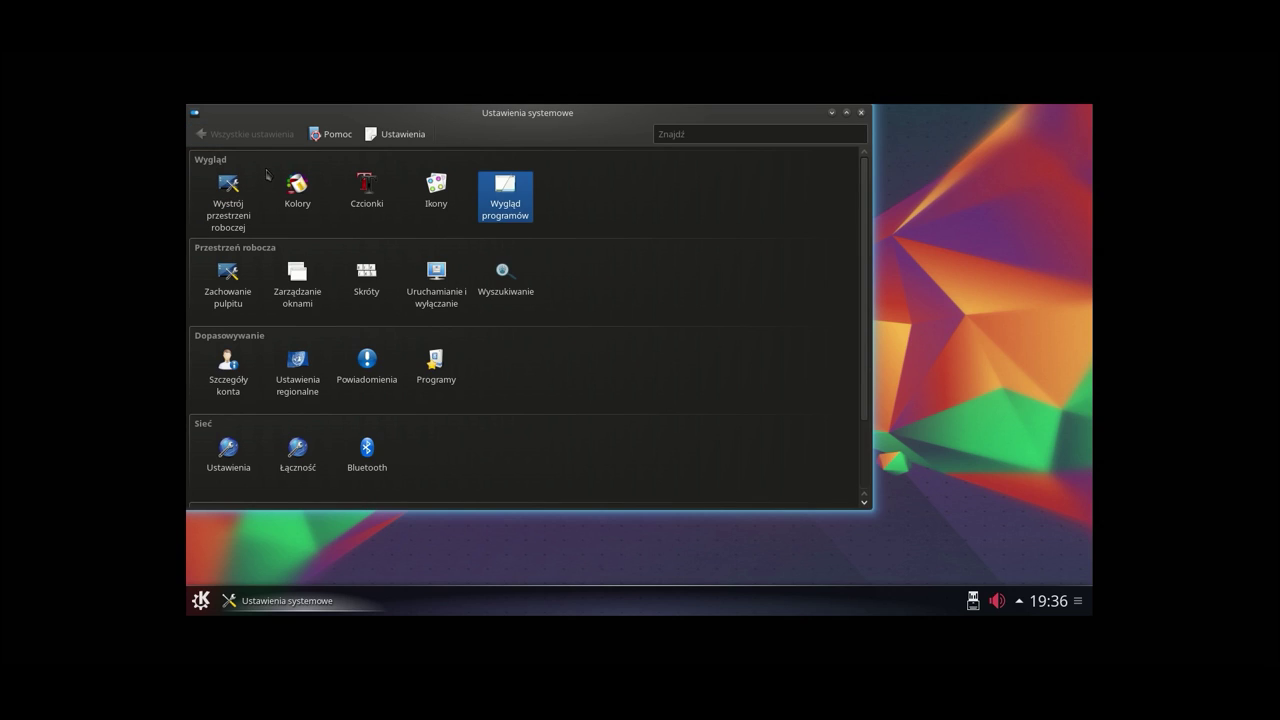
{"action": "left_click", "coordinate": [436, 190]}
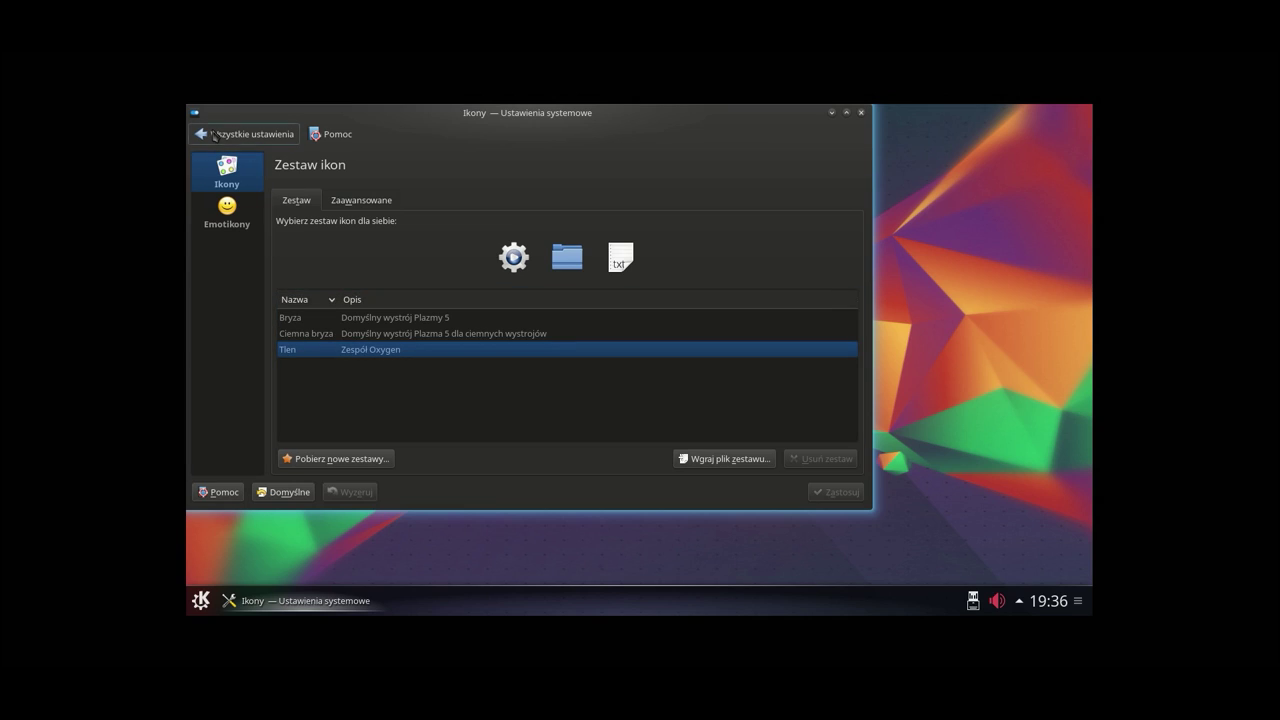
{"action": "left_click", "coordinate": [213, 134]}
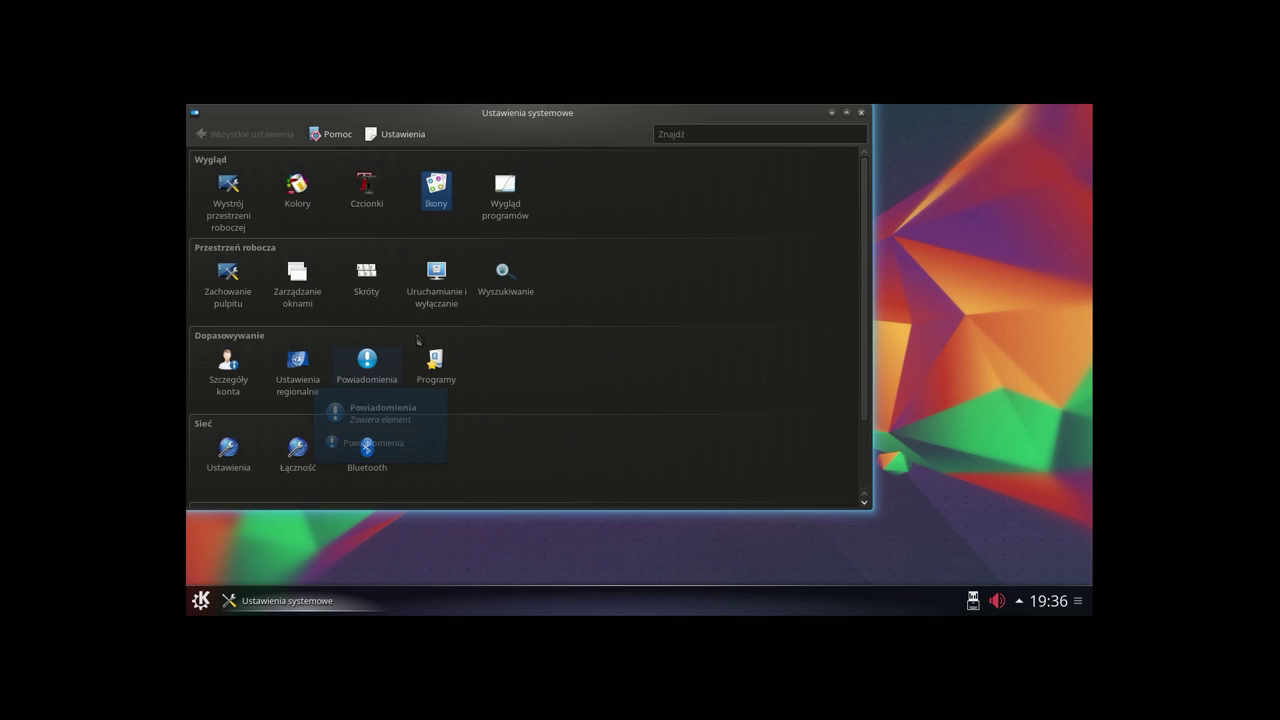
{"action": "scroll", "coordinate": [418, 341], "scroll_direction": "down", "scroll_amount": 1}
{"action": "scroll", "coordinate": [418, 341], "scroll_direction": "up", "scroll_amount": 1}
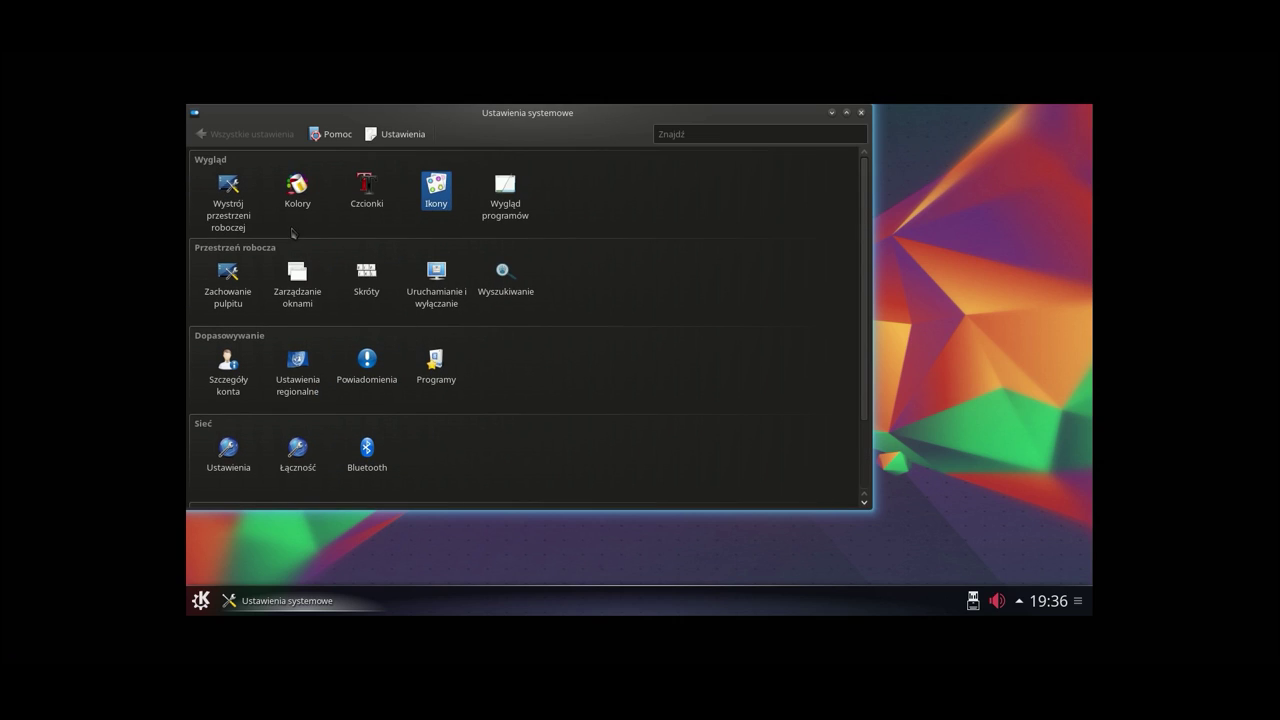
Step: Set the general (Ogólne) system font to Oxygen-Sans, size 9
{"action": "left_click", "coordinate": [384, 204]}
{"action": "left_click", "coordinate": [837, 198]}
{"action": "left_click", "coordinate": [655, 242]}
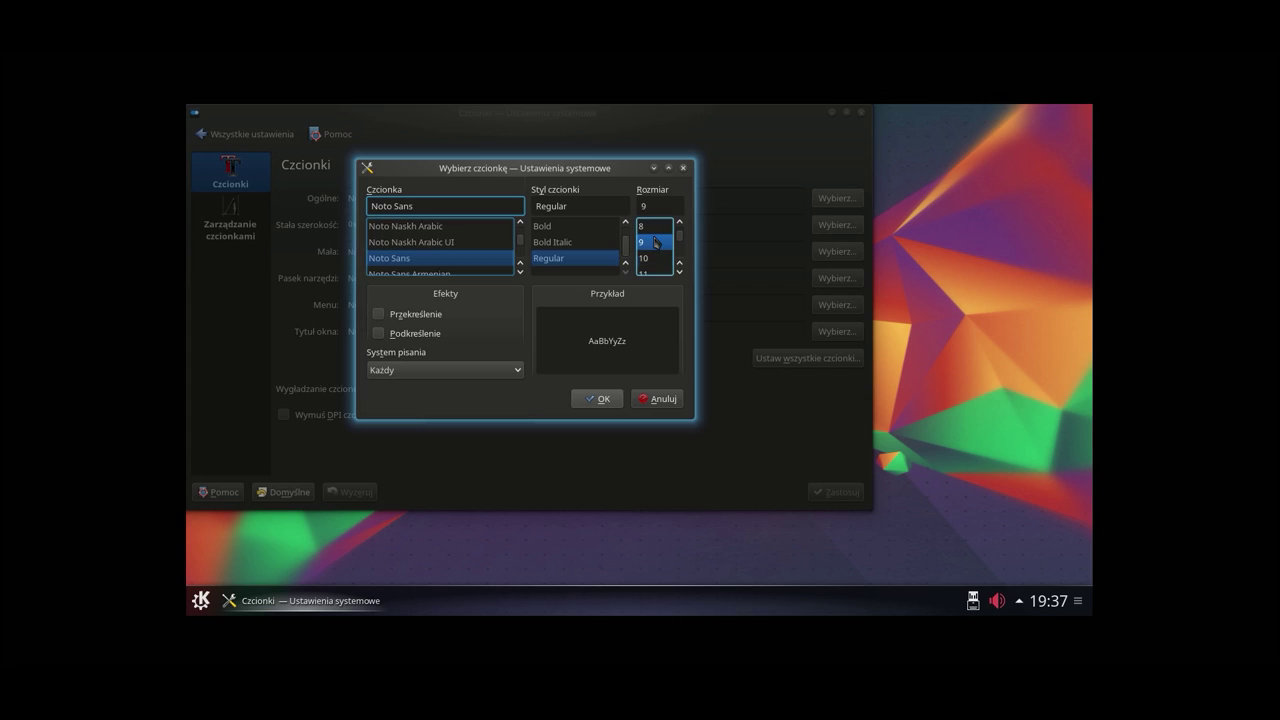
{"action": "triple_click", "coordinate": [423, 206]}
{"action": "type", "text": "Sans Serif"}
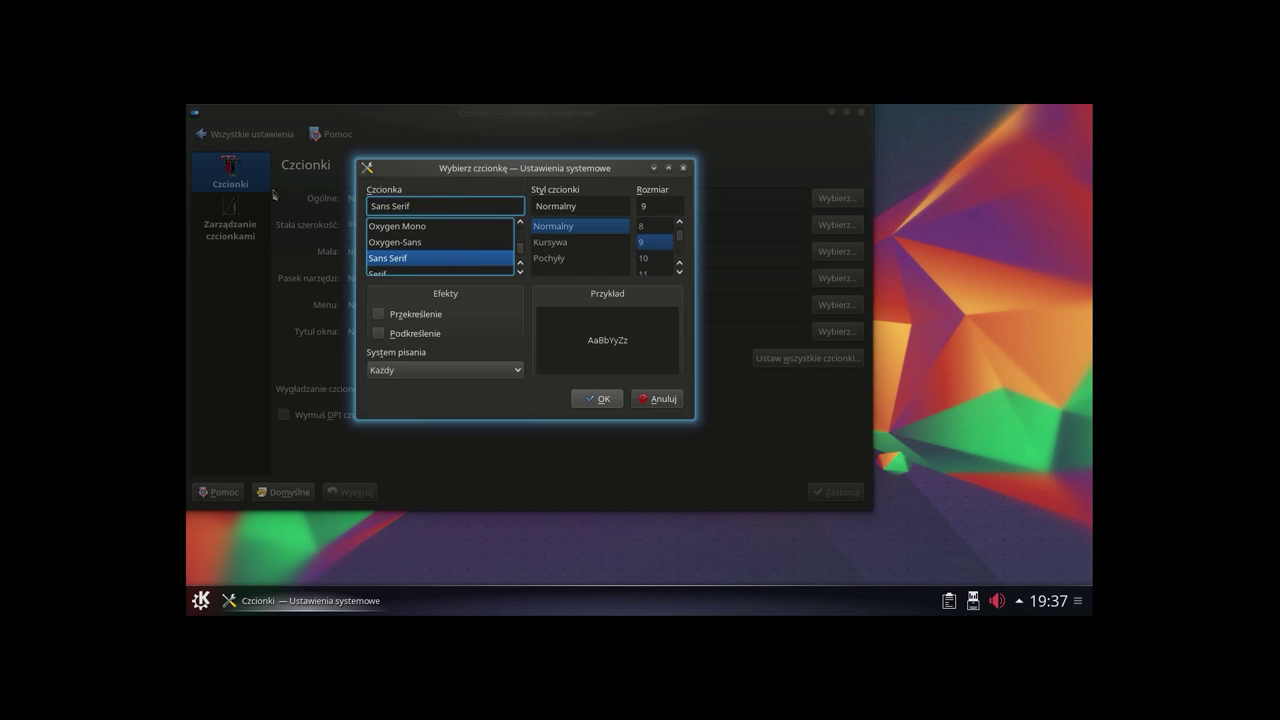
{"action": "scroll", "coordinate": [445, 250], "scroll_direction": "down", "scroll_amount": 2}
{"action": "scroll", "coordinate": [447, 254], "scroll_direction": "up", "scroll_amount": 2}
{"action": "scroll", "coordinate": [447, 253], "scroll_direction": "up", "scroll_amount": 1}
{"action": "scroll", "coordinate": [447, 253], "scroll_direction": "down", "scroll_amount": 1}
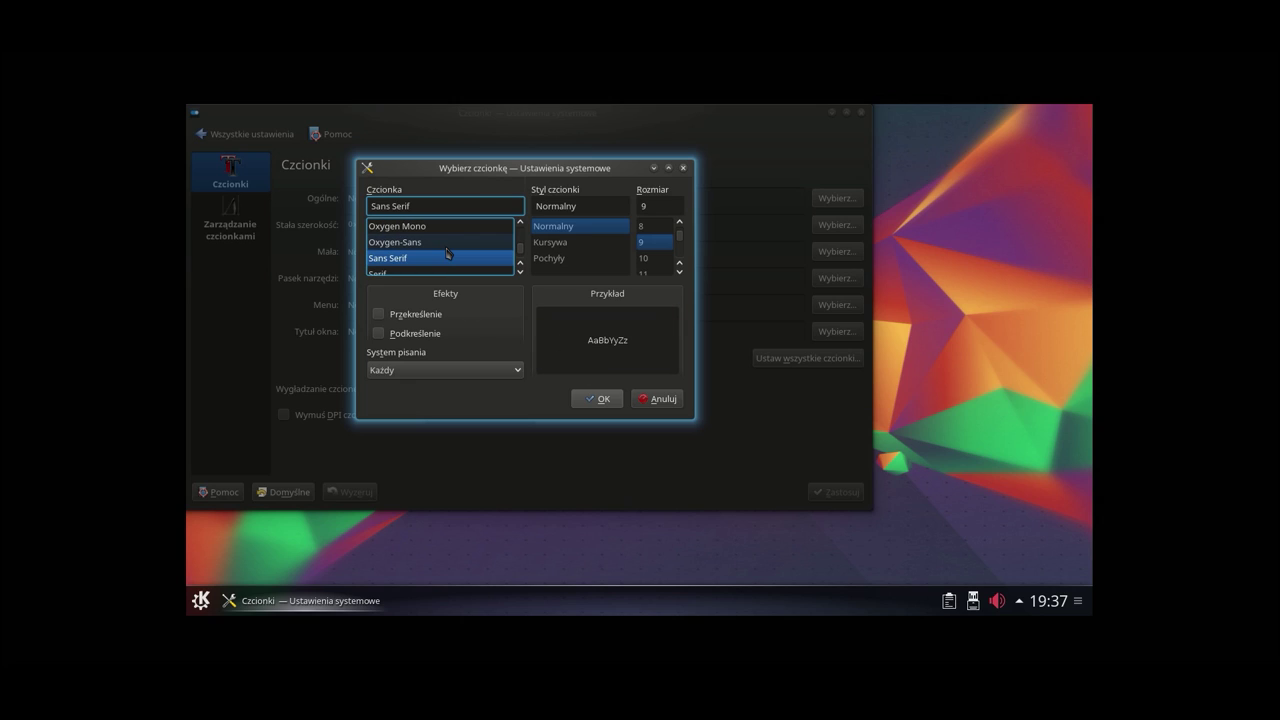
{"action": "left_click", "coordinate": [436, 242]}
{"action": "left_click", "coordinate": [597, 398]}
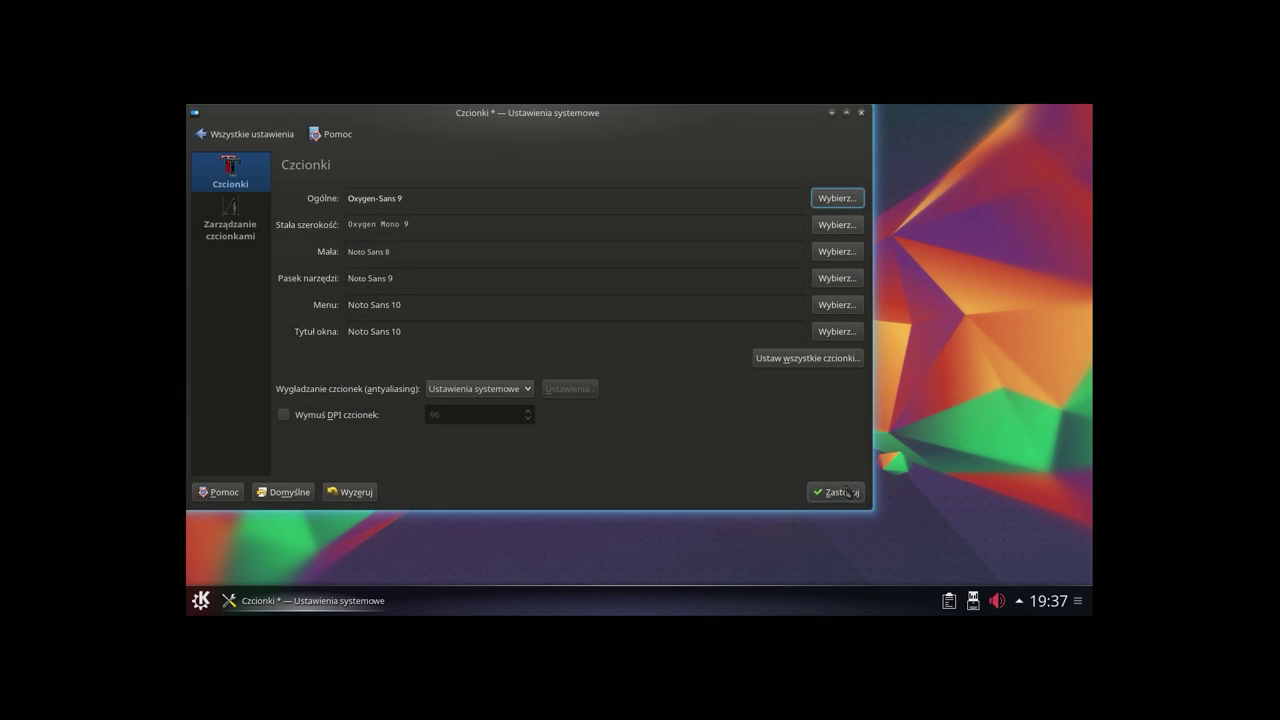
Step: Keep Oxygen Mono 9 as the fixed-width (Stała szerokość) font and set the small (Mała) font to Oxygen-Sans, size 8
{"action": "left_click", "coordinate": [838, 226]}
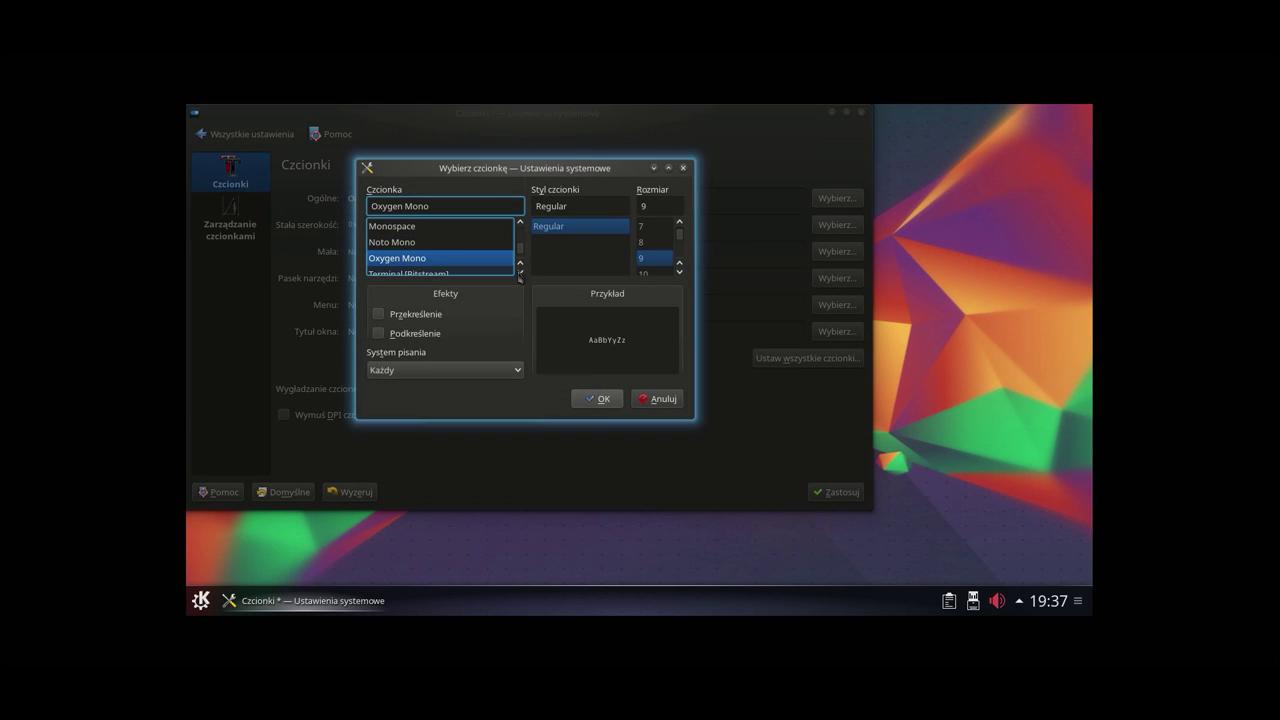
{"action": "left_click", "coordinate": [597, 398]}
{"action": "left_click", "coordinate": [838, 251]}
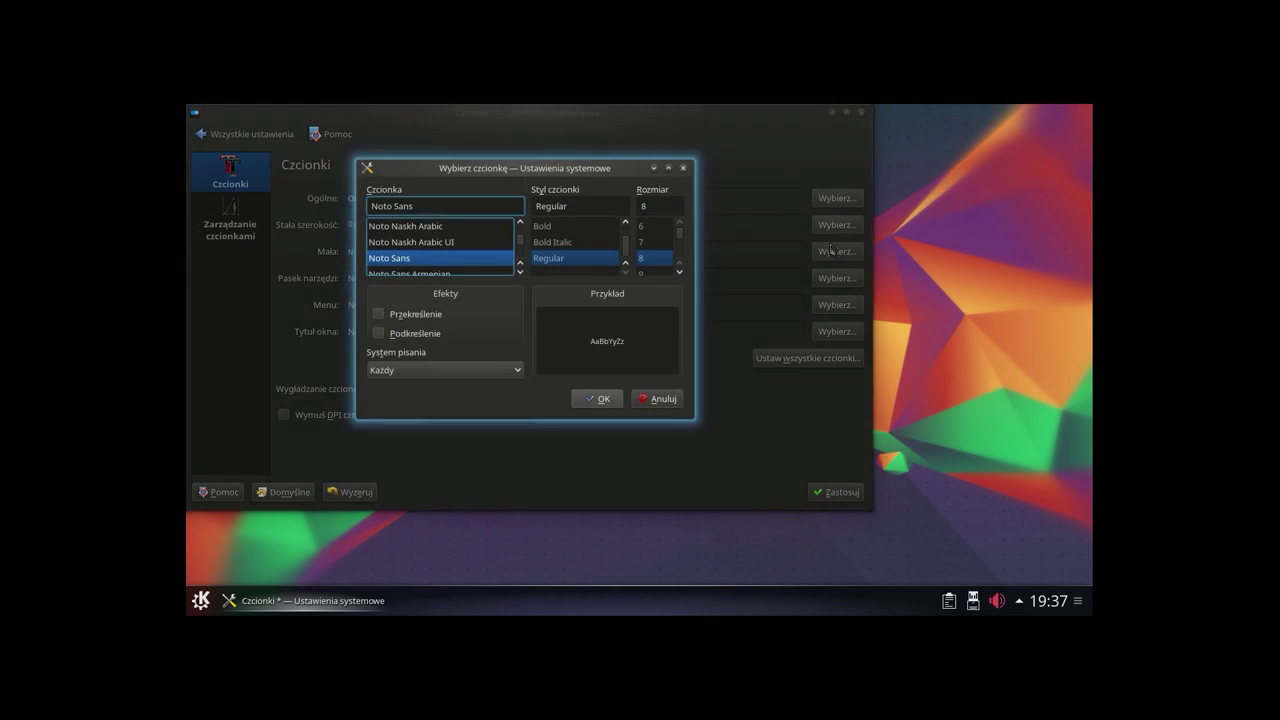
{"action": "scroll", "coordinate": [467, 235], "scroll_direction": "down", "scroll_amount": 10}
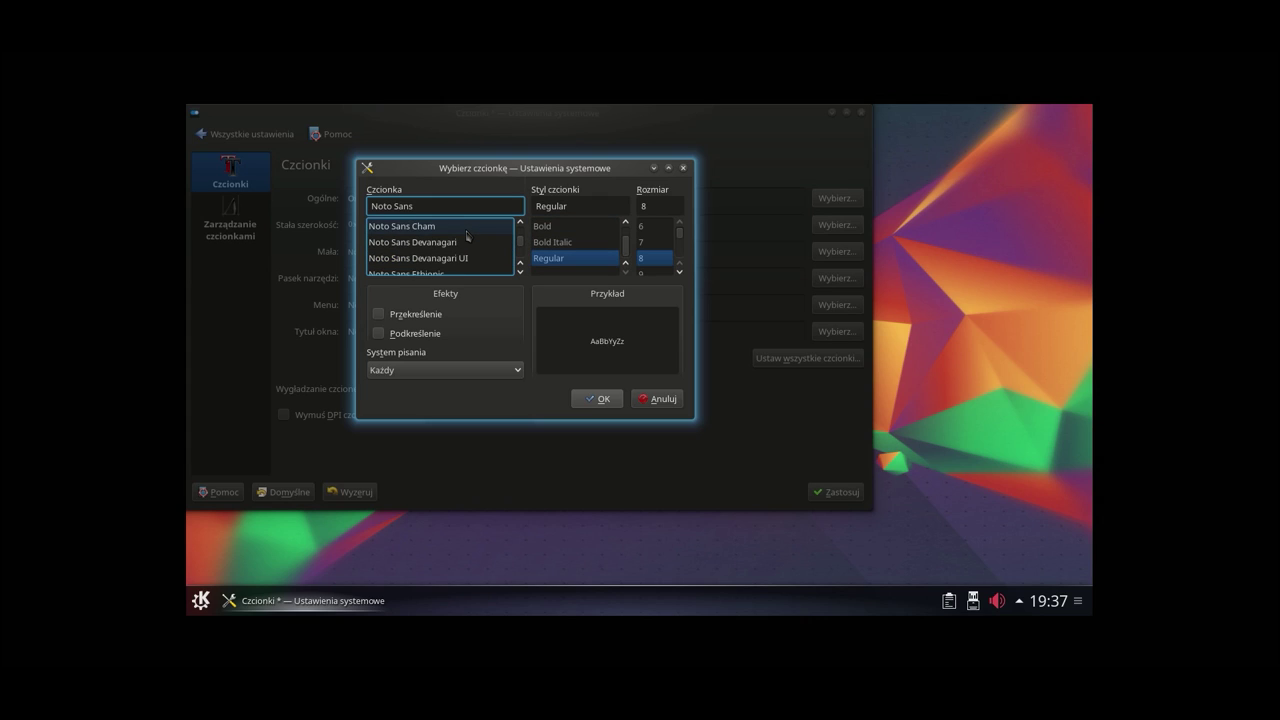
{"action": "scroll", "coordinate": [467, 235], "scroll_direction": "down", "scroll_amount": 4}
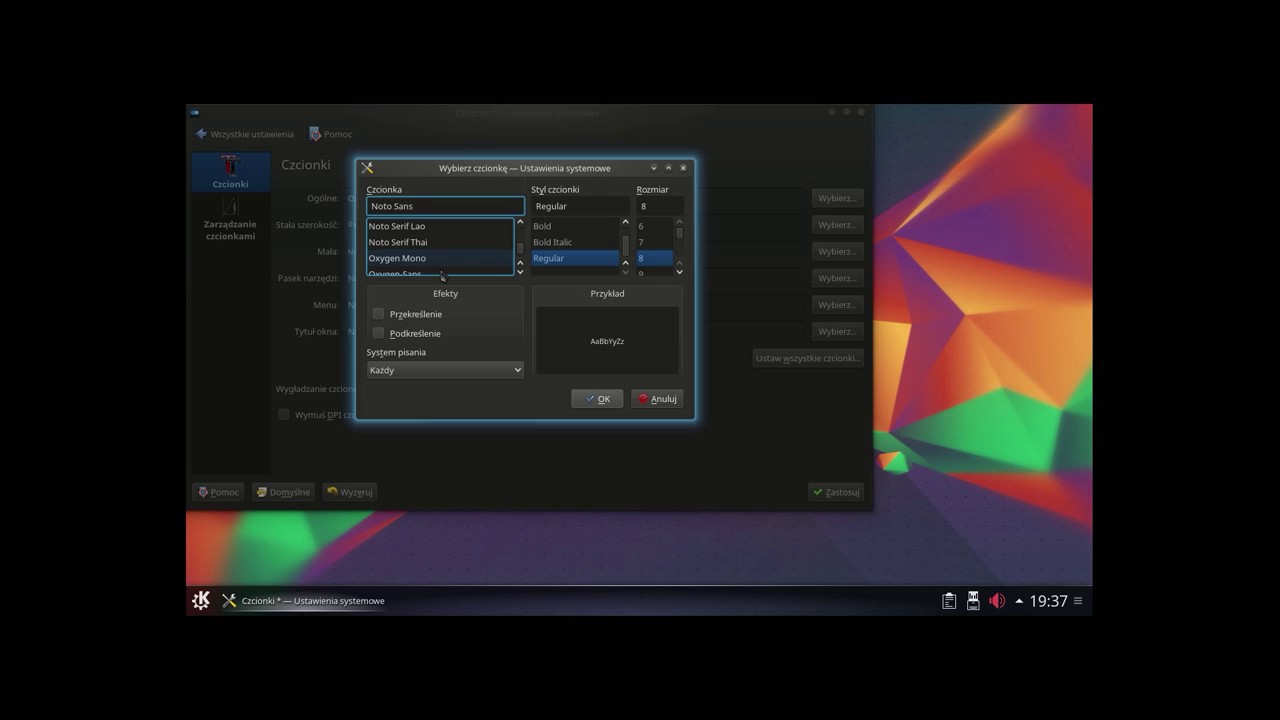
{"action": "left_click", "coordinate": [441, 273]}
{"action": "left_click", "coordinate": [655, 259]}
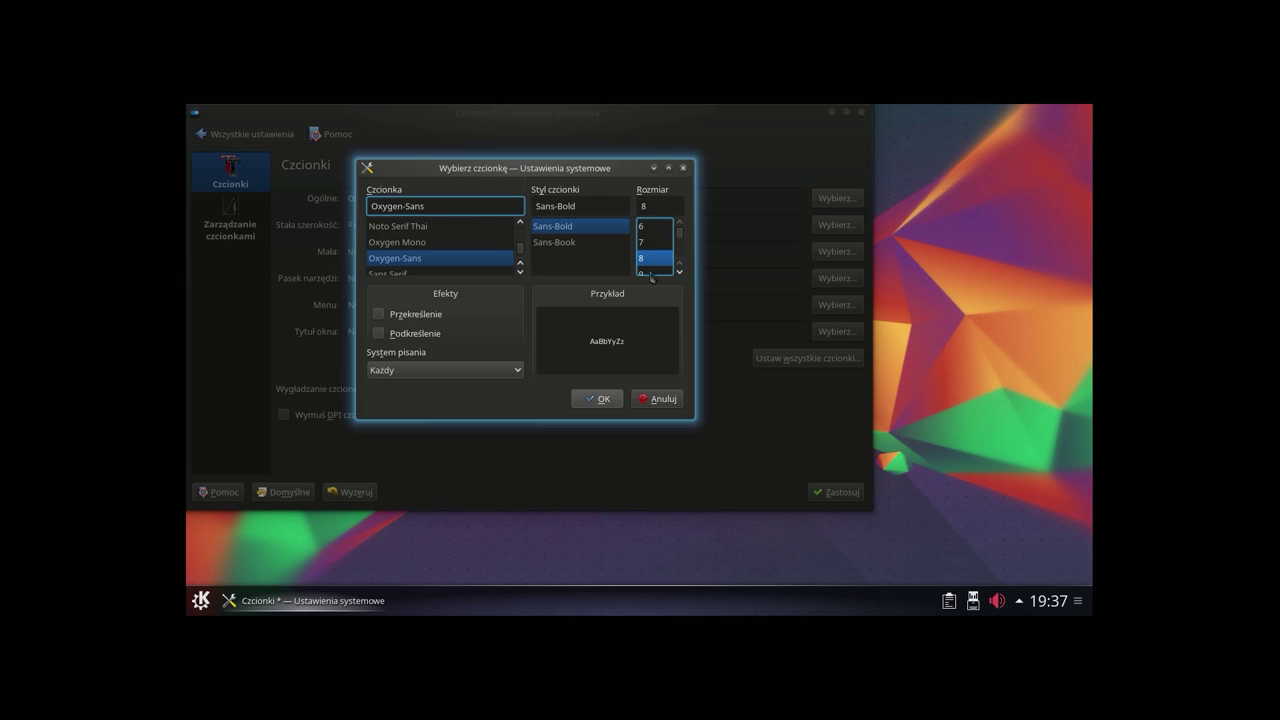
{"action": "key", "text": "Return"}
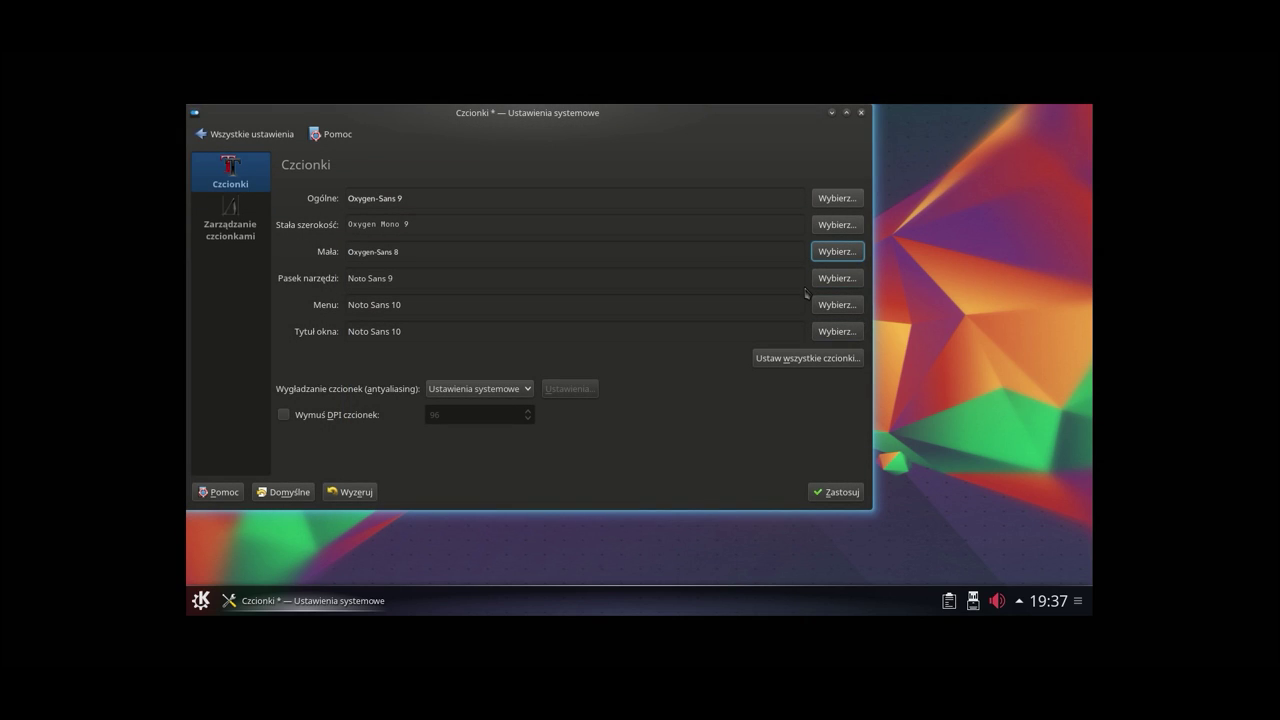
Step: Set the toolbar (Pasek narzędzi) font to Oxygen-Sans, size 9
{"action": "left_click", "coordinate": [828, 280]}
{"action": "scroll", "coordinate": [486, 254], "scroll_direction": "down", "scroll_amount": 10}
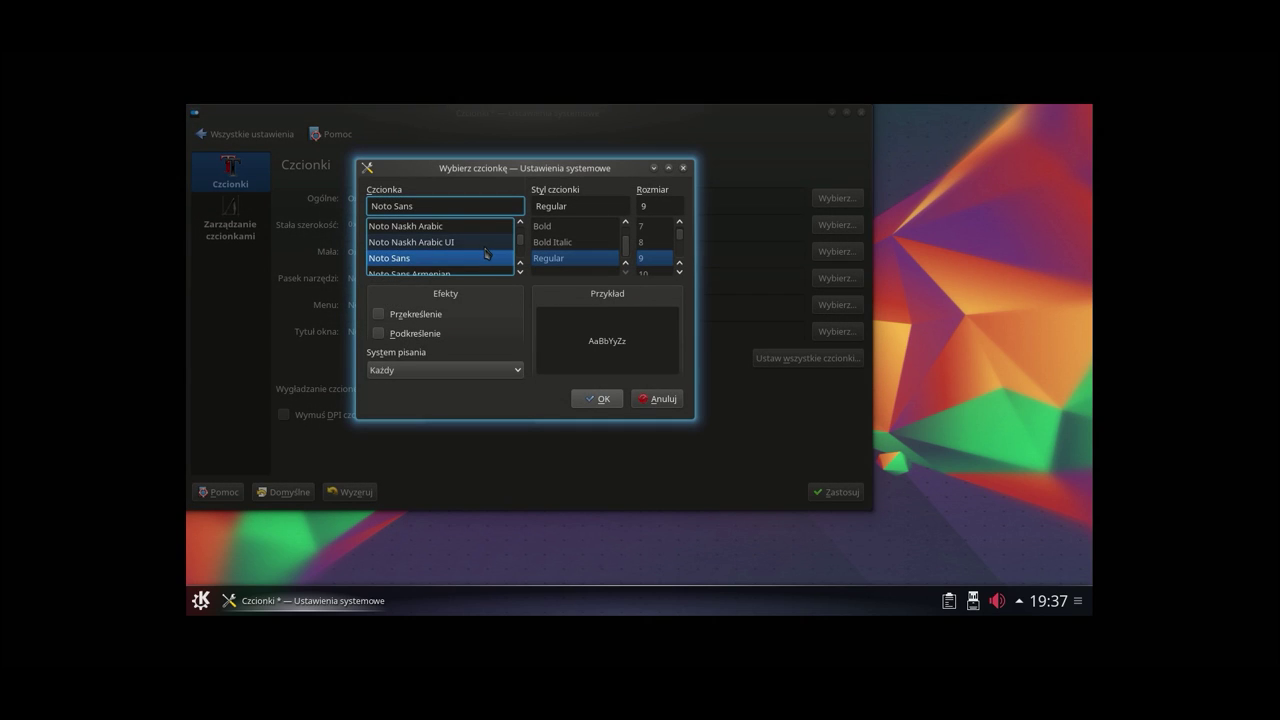
{"action": "scroll", "coordinate": [486, 254], "scroll_direction": "down", "scroll_amount": 10}
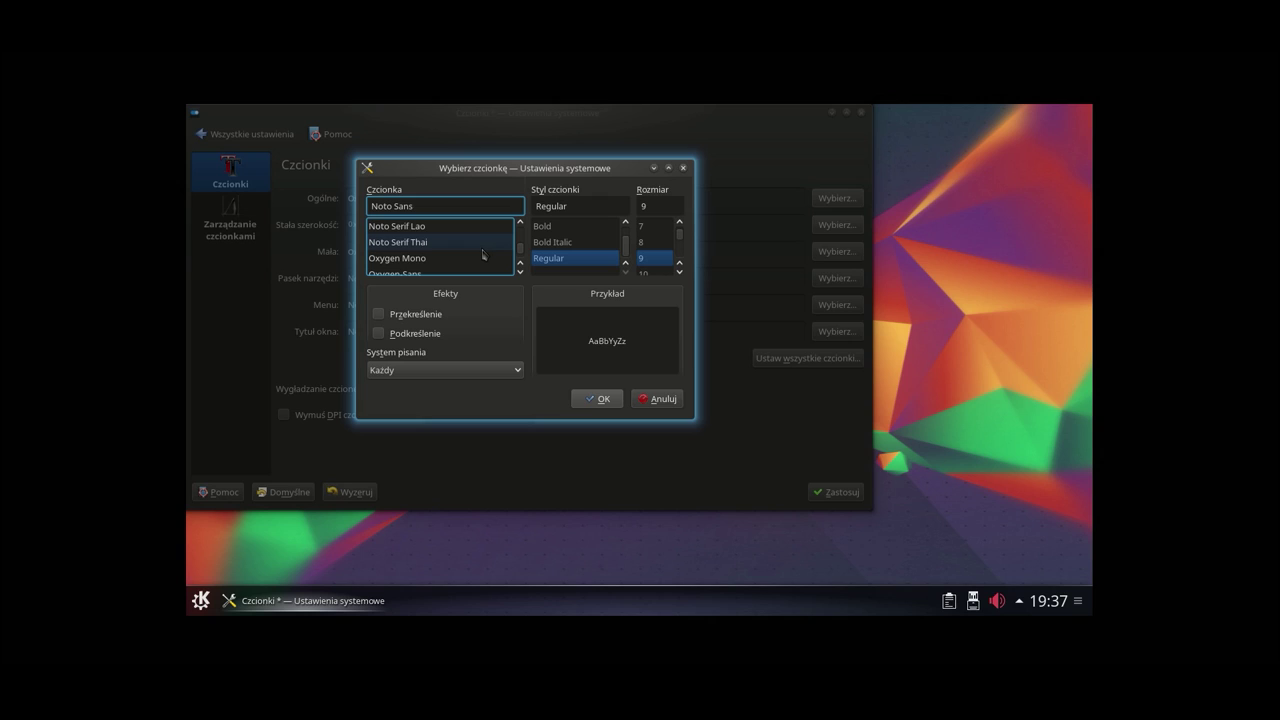
{"action": "scroll", "coordinate": [483, 254], "scroll_direction": "down", "scroll_amount": 1}
{"action": "left_click", "coordinate": [483, 256]}
{"action": "left_click", "coordinate": [660, 257]}
{"action": "left_click", "coordinate": [655, 242]}
{"action": "left_click", "coordinate": [597, 398]}
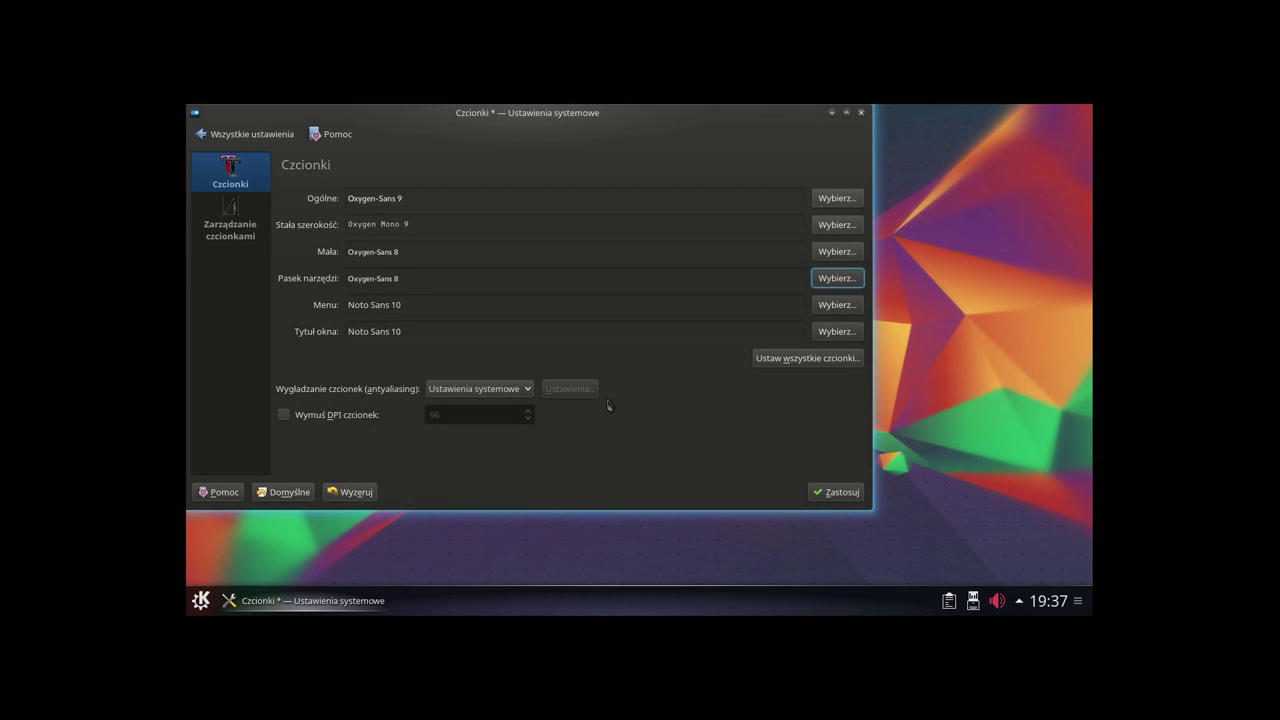
{"action": "left_click", "coordinate": [845, 285]}
{"action": "left_click", "coordinate": [680, 268]}
{"action": "left_click", "coordinate": [655, 268]}
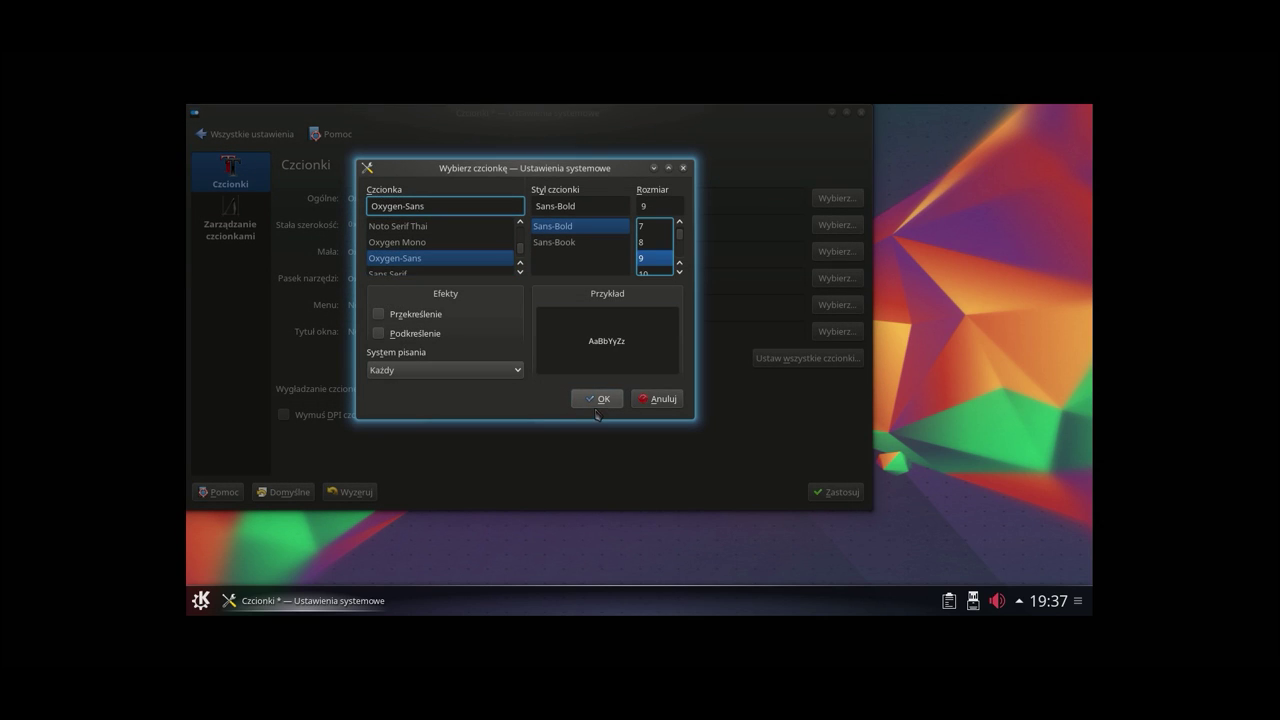
{"action": "left_click", "coordinate": [597, 398]}
Step: Set the Menu font to Oxygen-Sans, size 9
{"action": "left_click", "coordinate": [835, 305]}
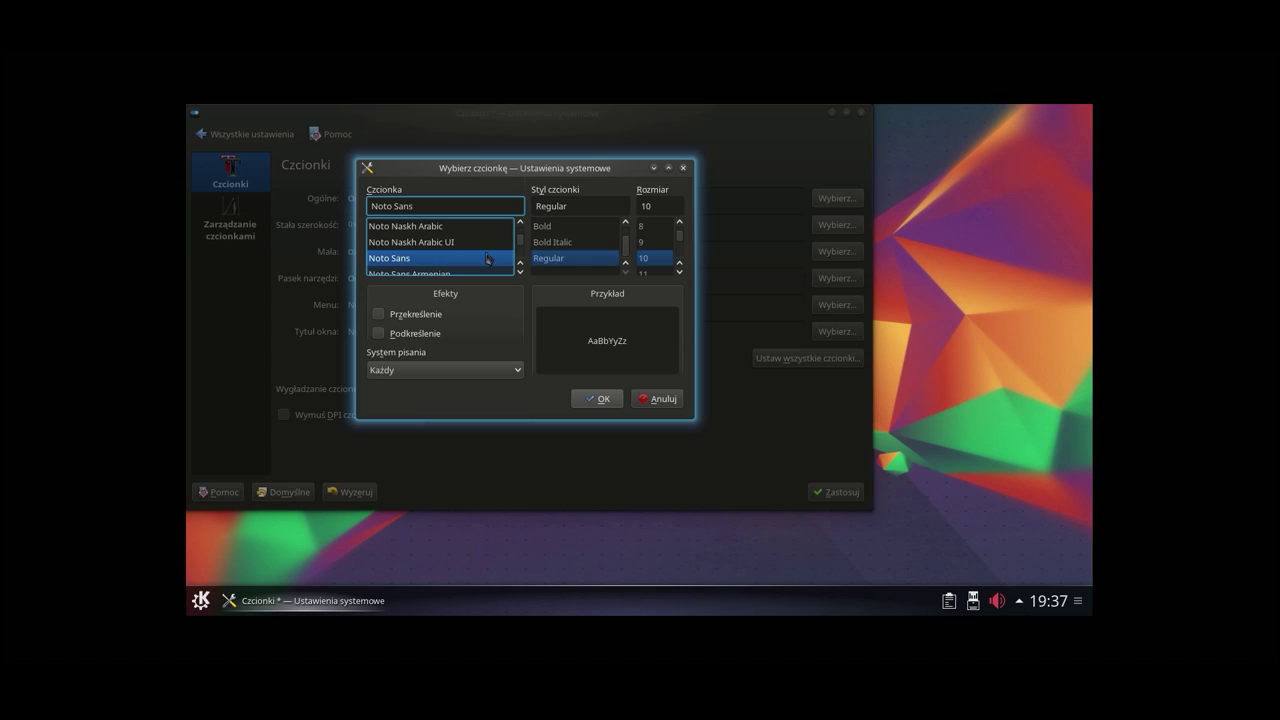
{"action": "scroll", "coordinate": [465, 257], "scroll_direction": "down", "scroll_amount": 15}
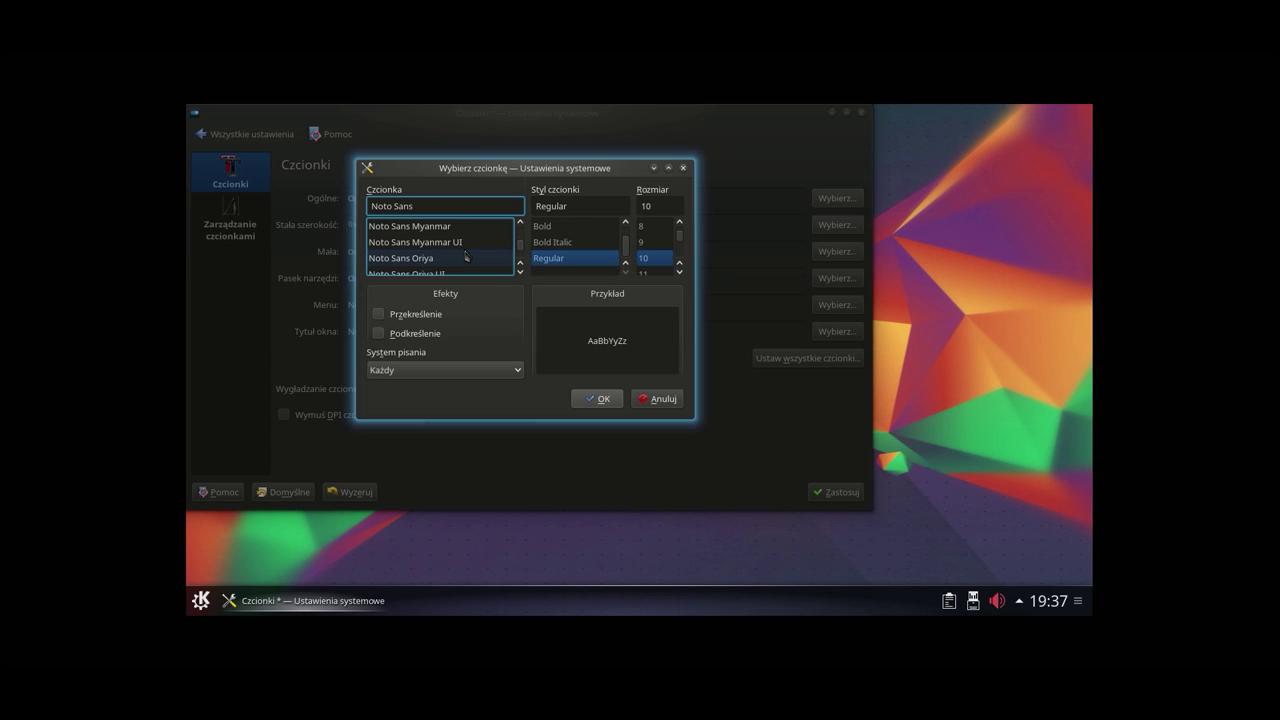
{"action": "scroll", "coordinate": [466, 256], "scroll_direction": "down", "scroll_amount": 5}
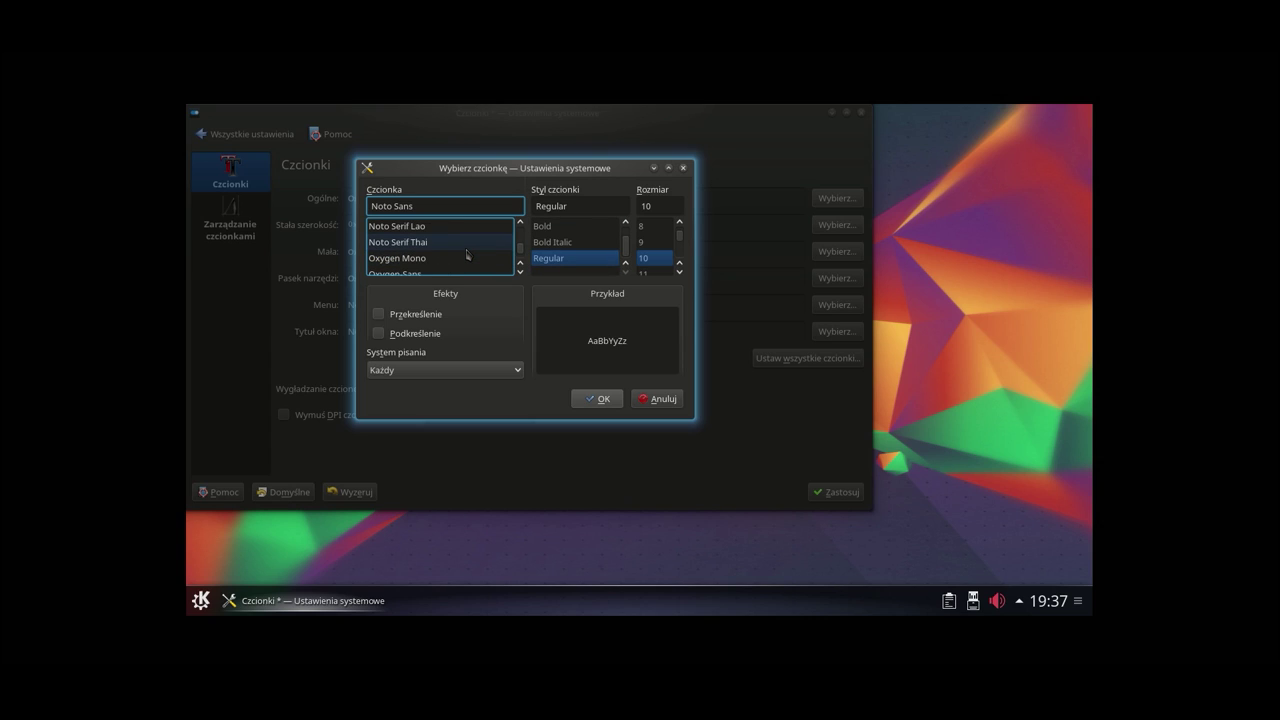
{"action": "left_click", "coordinate": [431, 273]}
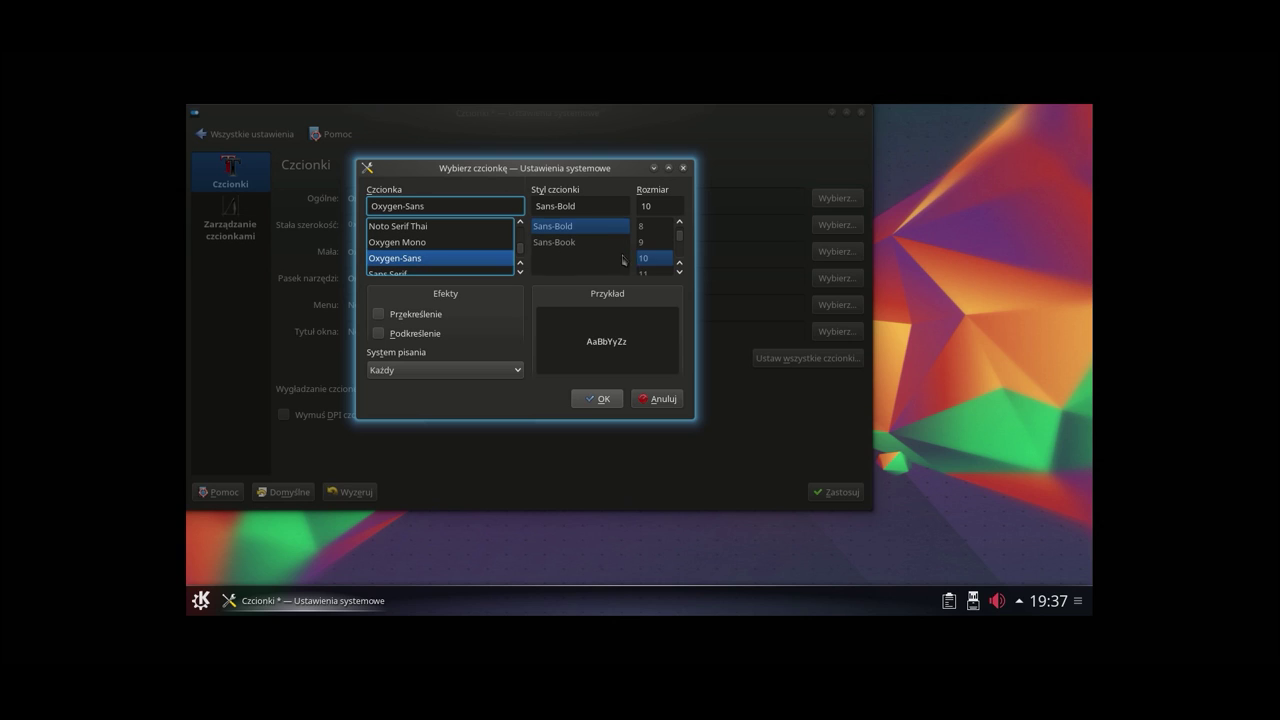
{"action": "left_click", "coordinate": [655, 242]}
{"action": "left_click", "coordinate": [597, 398]}
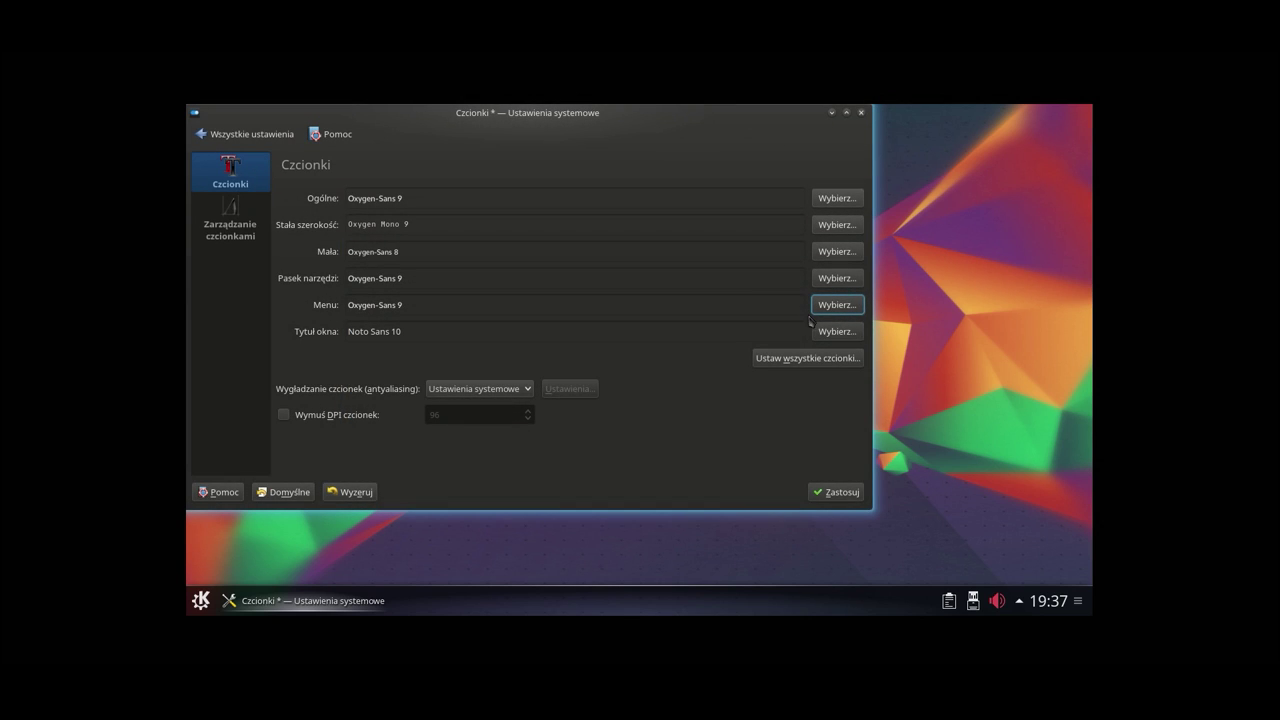
Step: Set the window title (Tytuł okna) font to Oxygen-Sans, size 9, and apply the font changes
{"action": "left_click", "coordinate": [828, 331]}
{"action": "scroll", "coordinate": [455, 250], "scroll_direction": "down", "scroll_amount": 1}
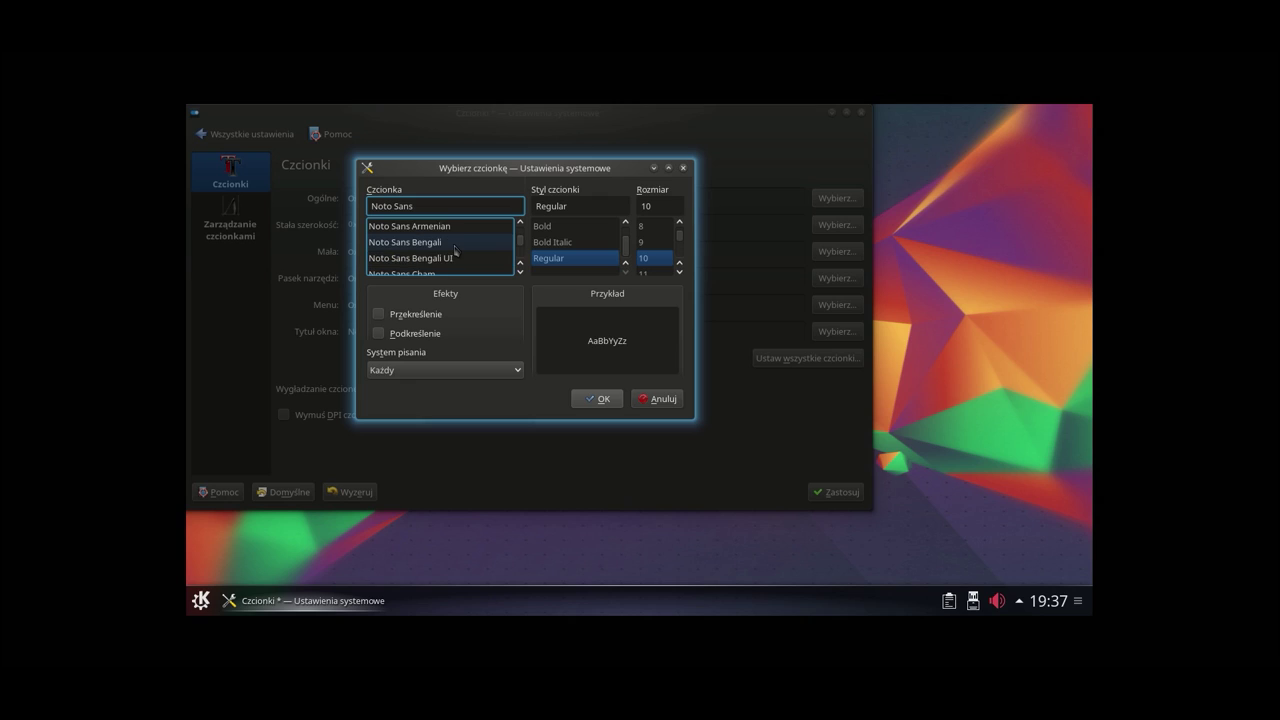
{"action": "scroll", "coordinate": [455, 250], "scroll_direction": "down", "scroll_amount": 6}
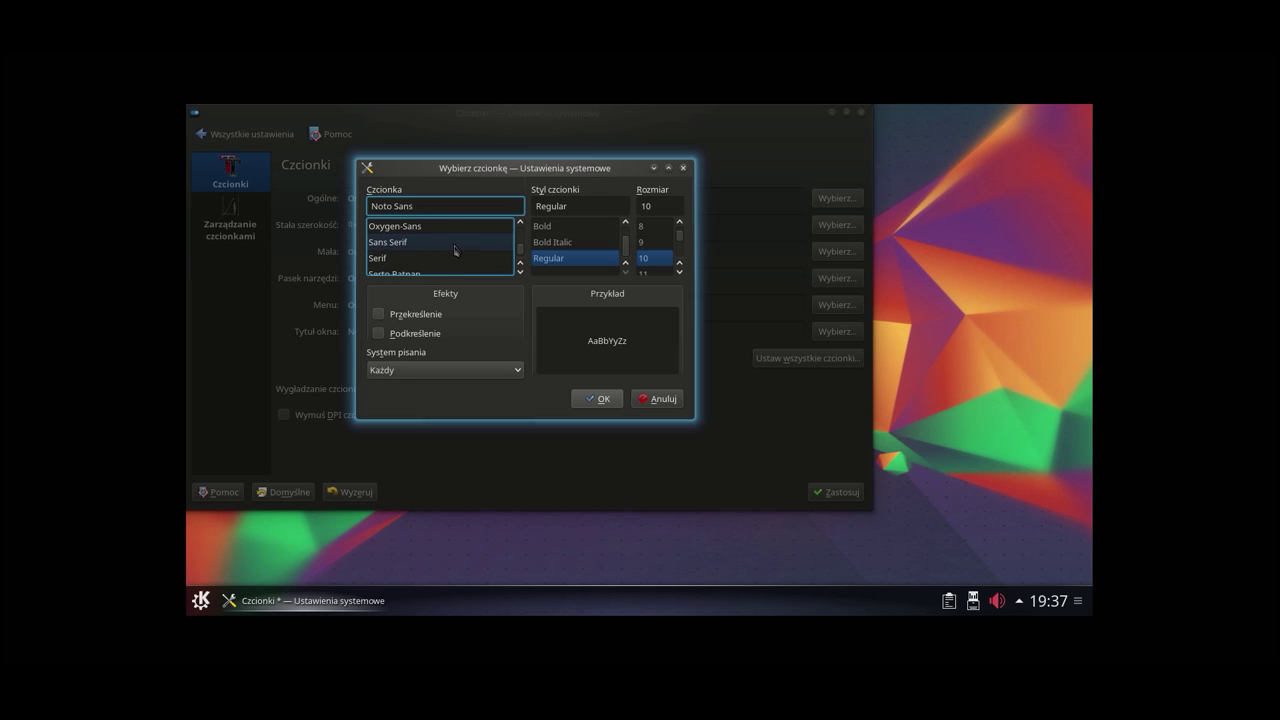
{"action": "scroll", "coordinate": [455, 250], "scroll_direction": "down", "scroll_amount": 4}
{"action": "scroll", "coordinate": [455, 250], "scroll_direction": "up", "scroll_amount": 5}
{"action": "left_click", "coordinate": [446, 243]}
{"action": "left_click", "coordinate": [652, 243]}
{"action": "left_click", "coordinate": [600, 398]}
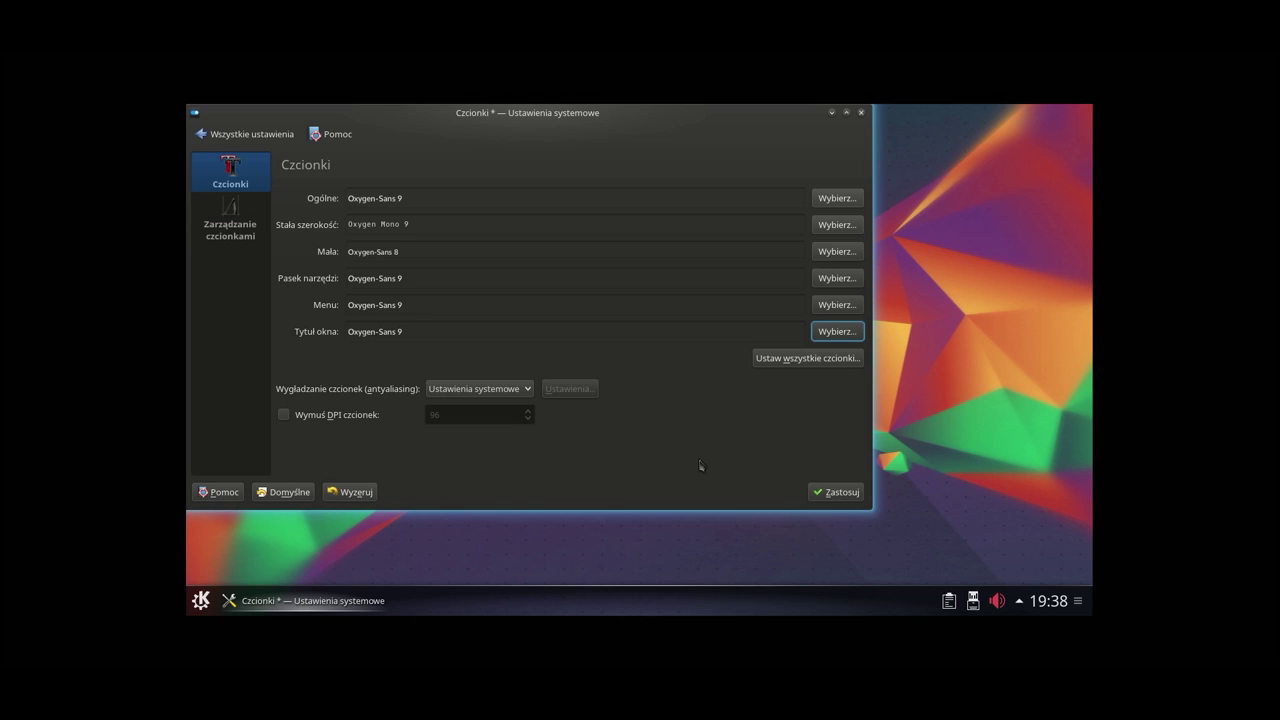
{"action": "left_click", "coordinate": [836, 494]}
{"action": "left_click", "coordinate": [584, 344]}
Step: Move the settings window to the middle of the desktop and return to the overview of all settings
{"action": "left_click_drag", "start_coordinate": [531, 122], "coordinate": [649, 161]}
{"action": "left_click", "coordinate": [318, 155]}
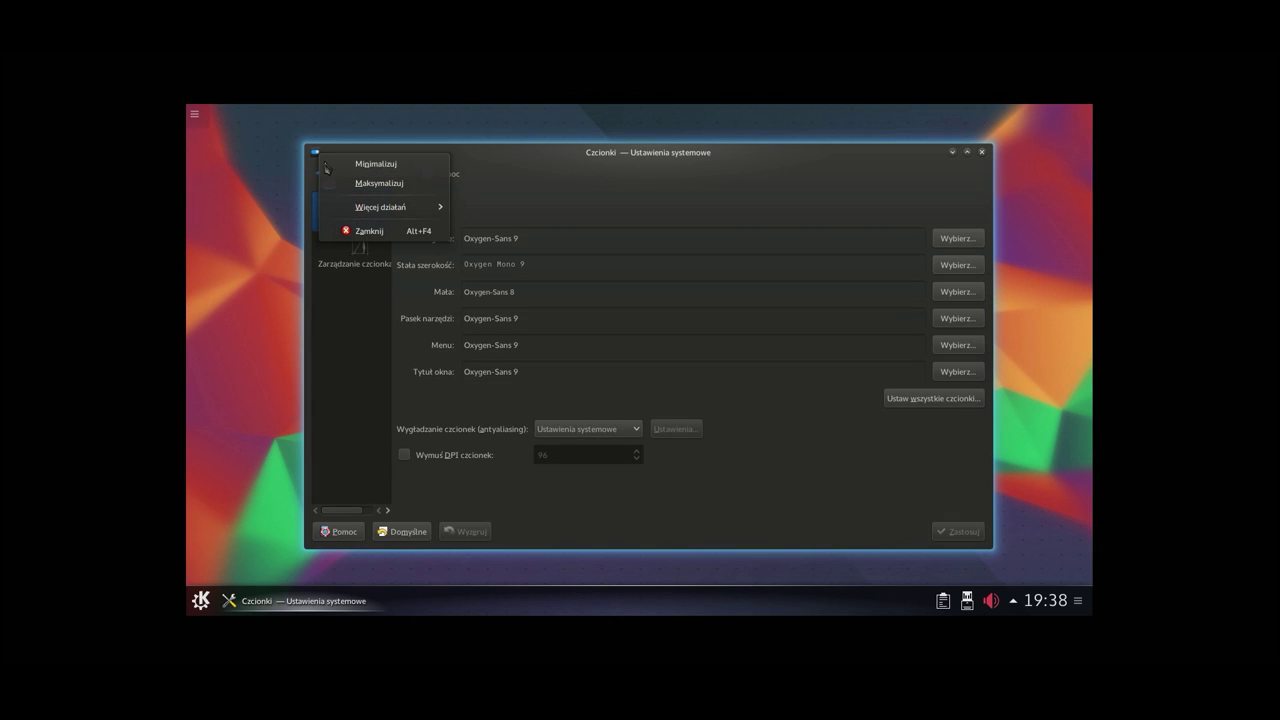
{"action": "left_click", "coordinate": [360, 173]}
{"action": "left_click", "coordinate": [360, 173]}
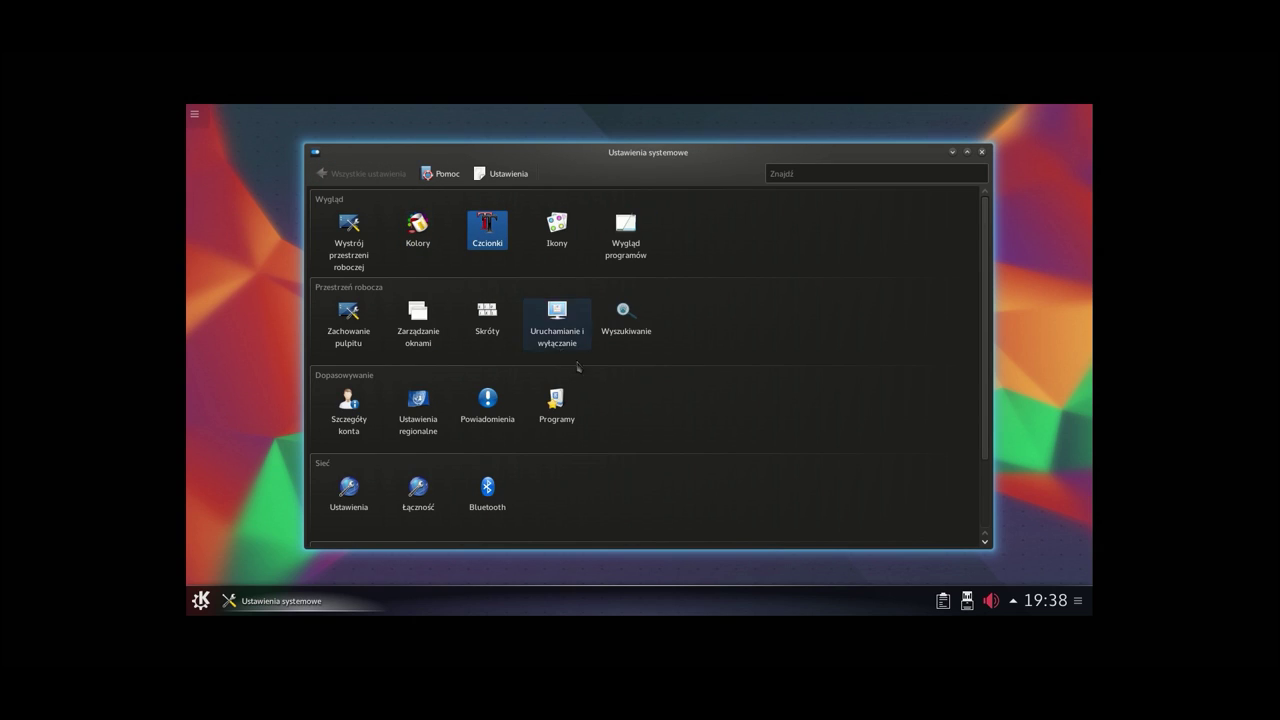
Step: Apply the Biały Tlen mouse cursor theme from the workspace theme settings and return to the settings overview
{"action": "left_click", "coordinate": [362, 242]}
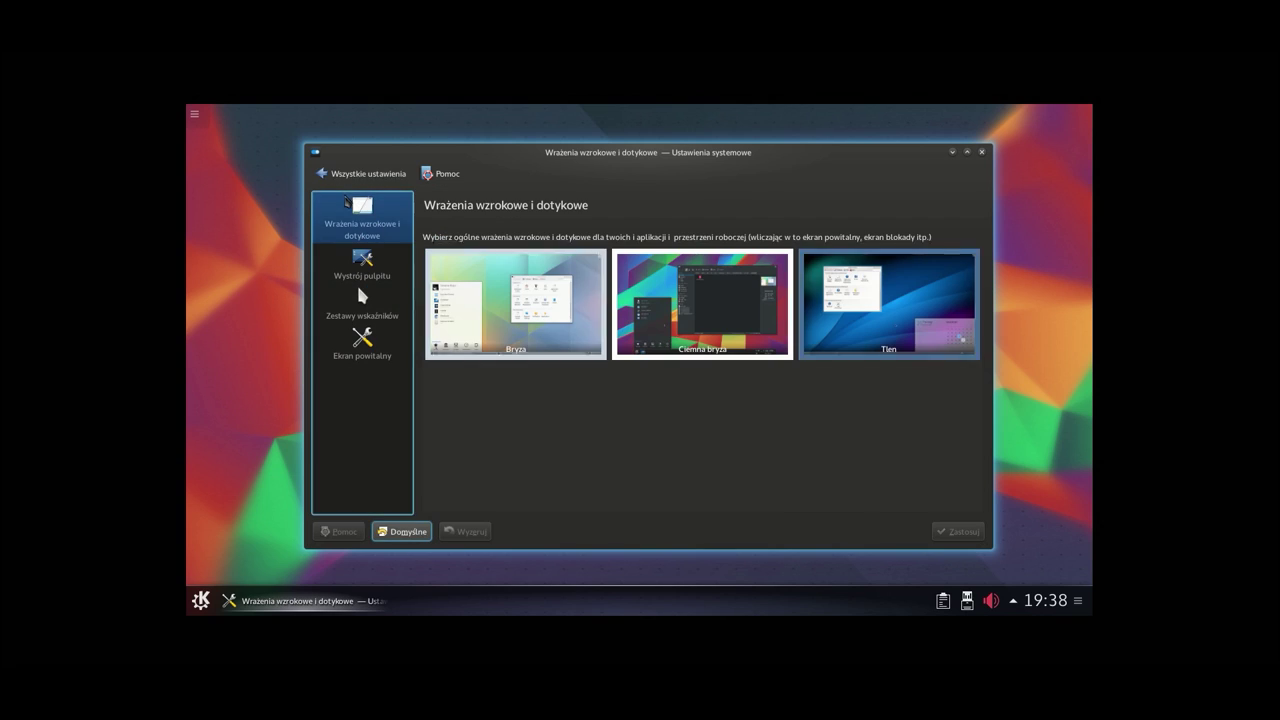
{"action": "left_click", "coordinate": [362, 300]}
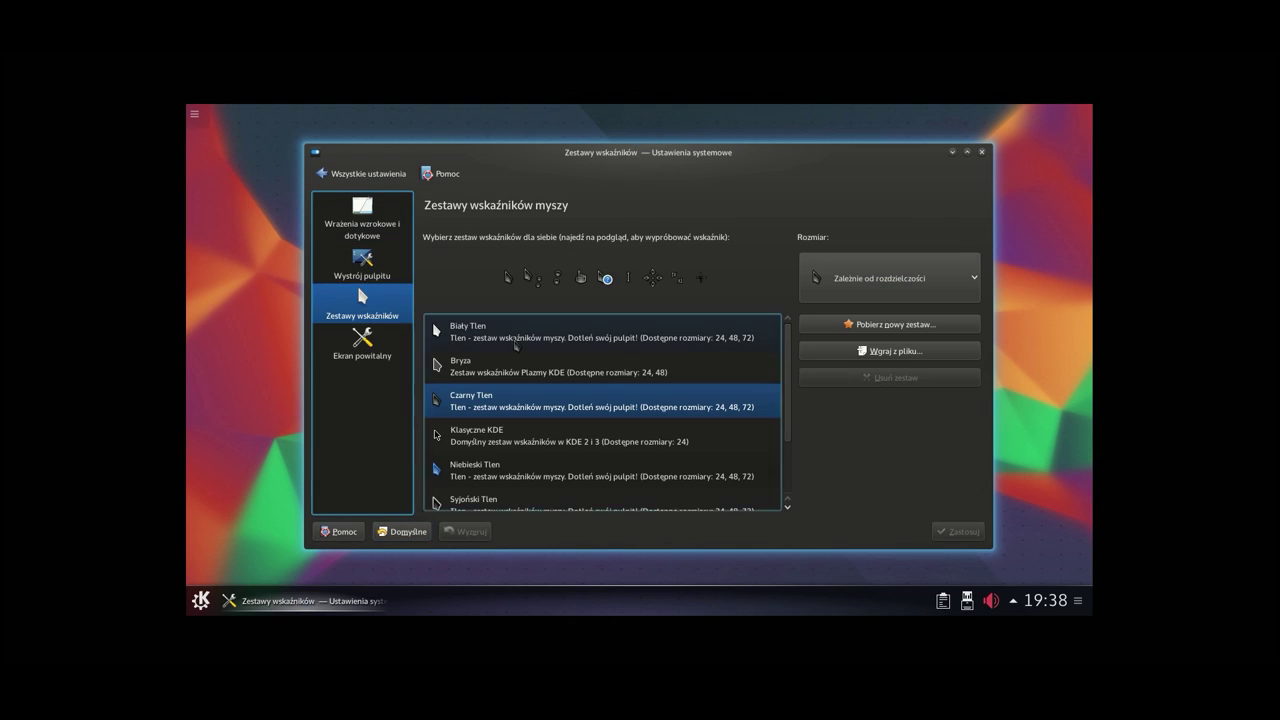
{"action": "left_click", "coordinate": [958, 531]}
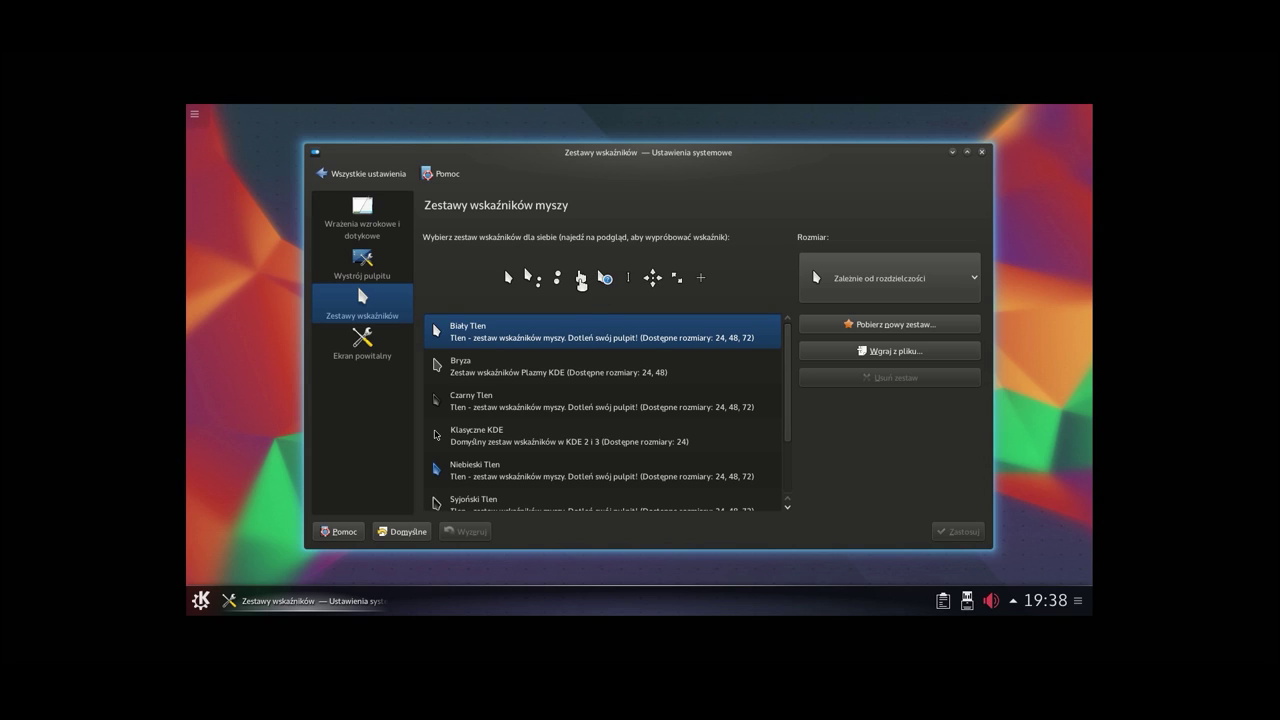
{"action": "left_click", "coordinate": [362, 173]}
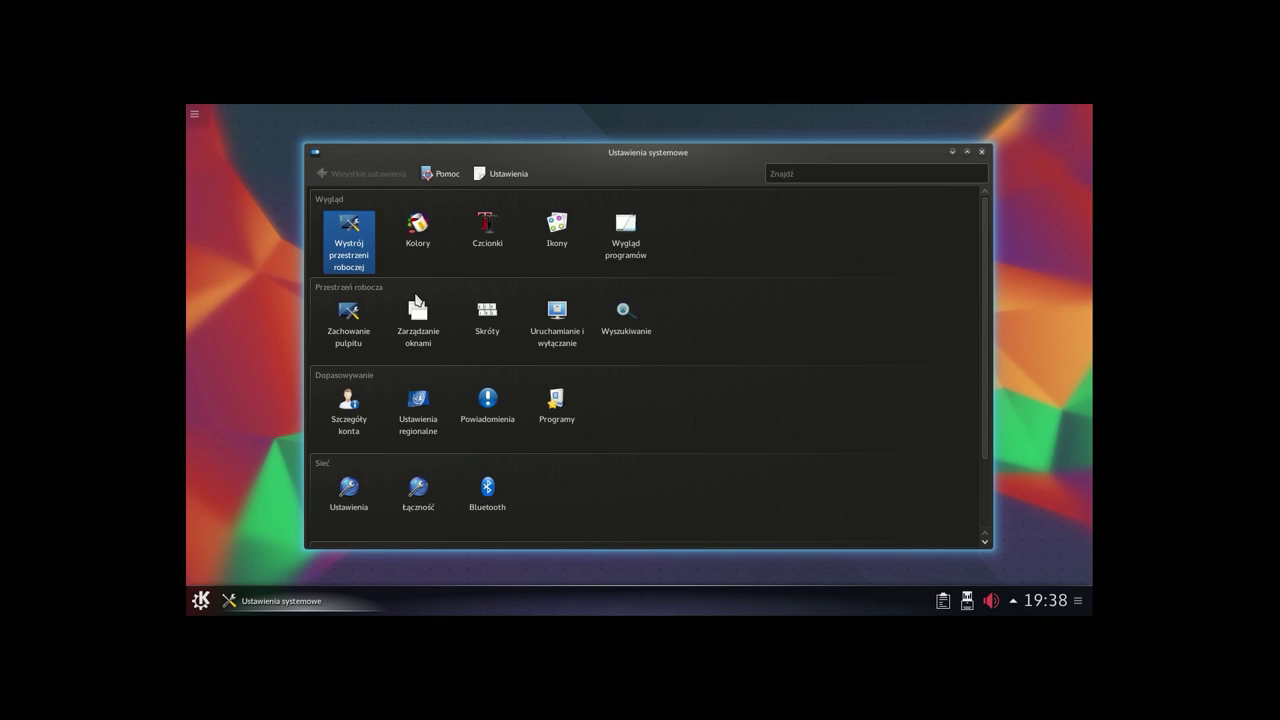
{"action": "right_click", "coordinate": [560, 330]}
{"action": "scroll", "coordinate": [605, 336], "scroll_direction": "down", "scroll_amount": 2}
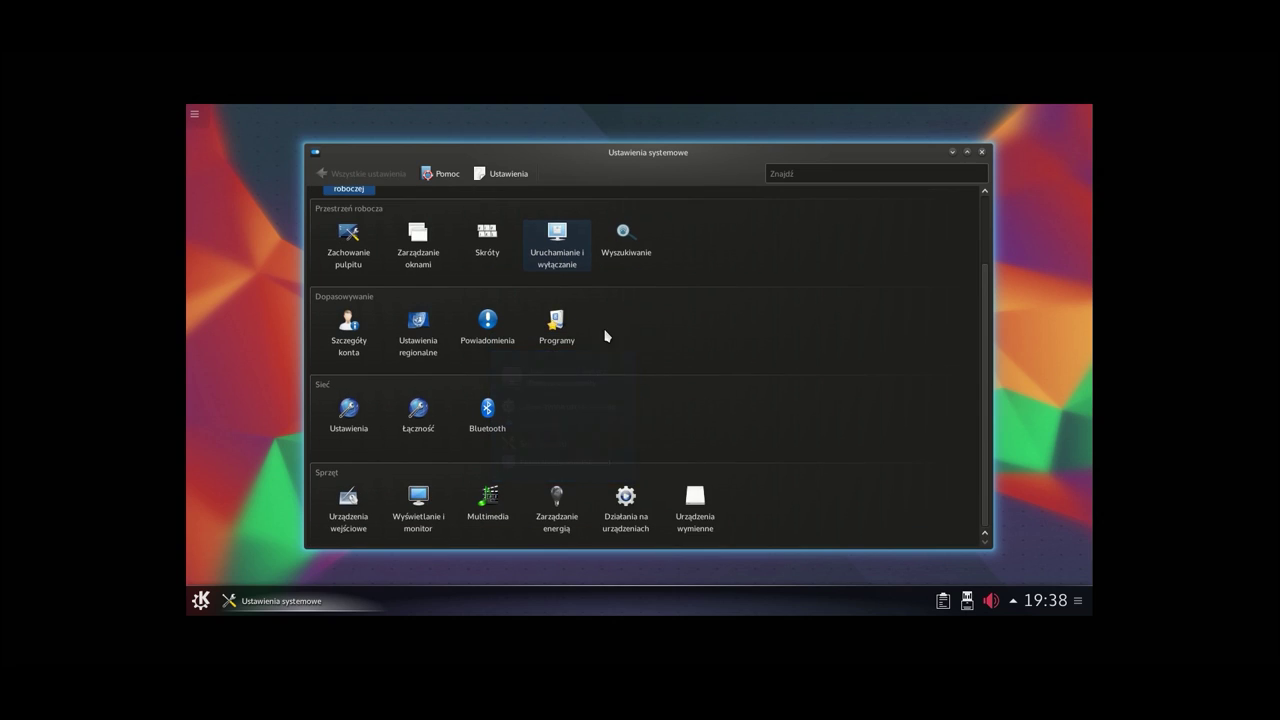
Step: Search the application launcher for "kon", open Konsole and move its window towards the middle of the desktop
{"action": "left_click", "coordinate": [200, 600]}
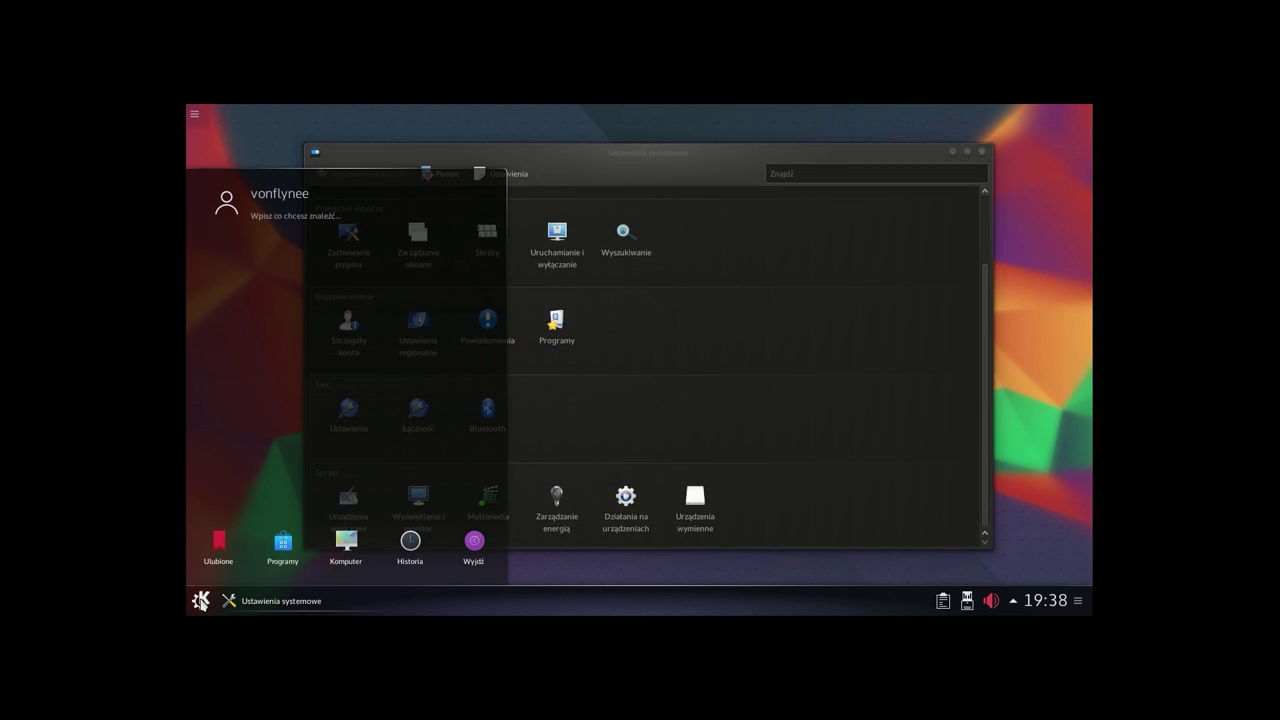
{"action": "type", "text": "kon"}
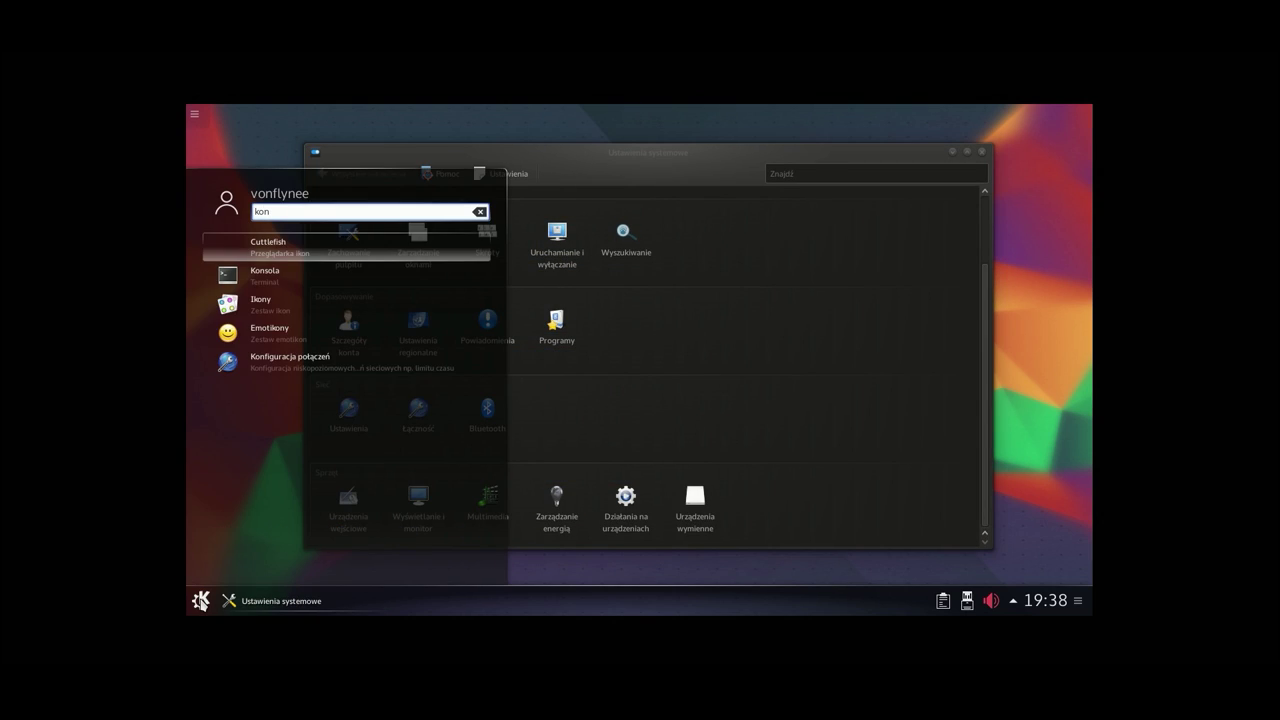
{"action": "key", "text": "Down"}
{"action": "key", "text": "Return"}
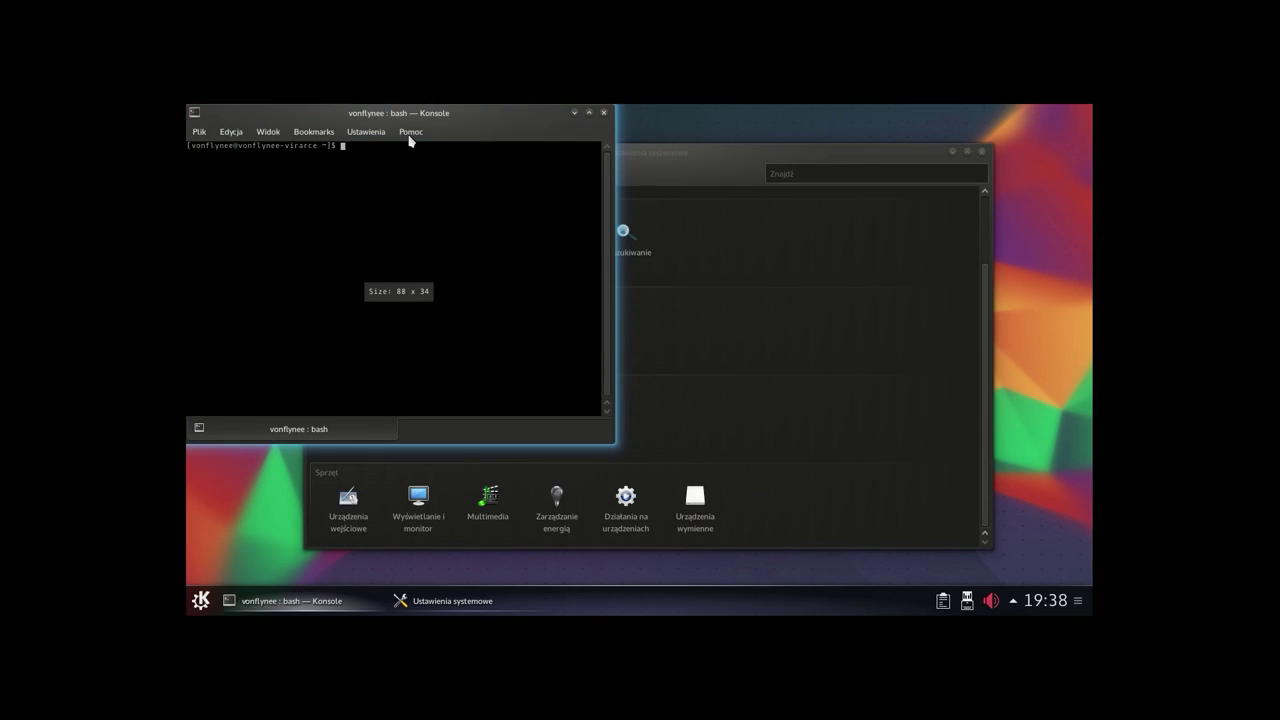
{"action": "left_click_drag", "start_coordinate": [425, 114], "coordinate": [605, 149]}
Step: Turn off Show menubar by default in Konsole's general settings and apply the change
{"action": "left_click", "coordinate": [545, 160]}
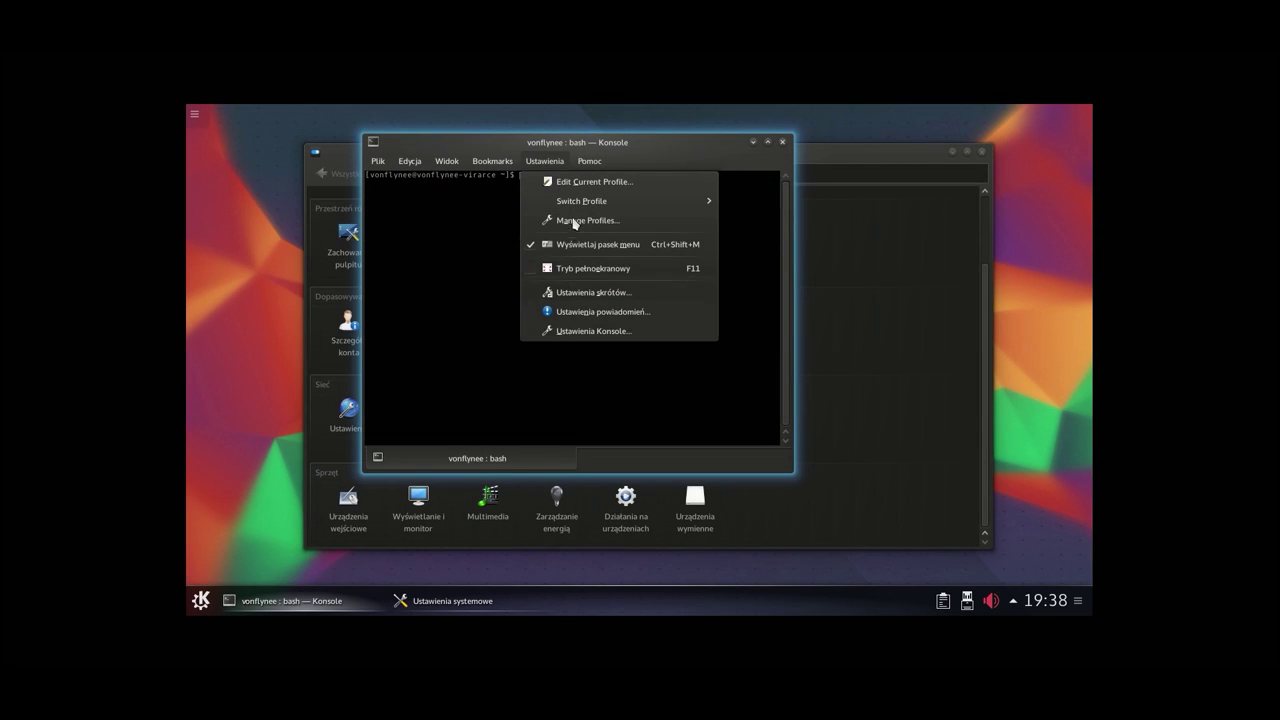
{"action": "left_click", "coordinate": [596, 331]}
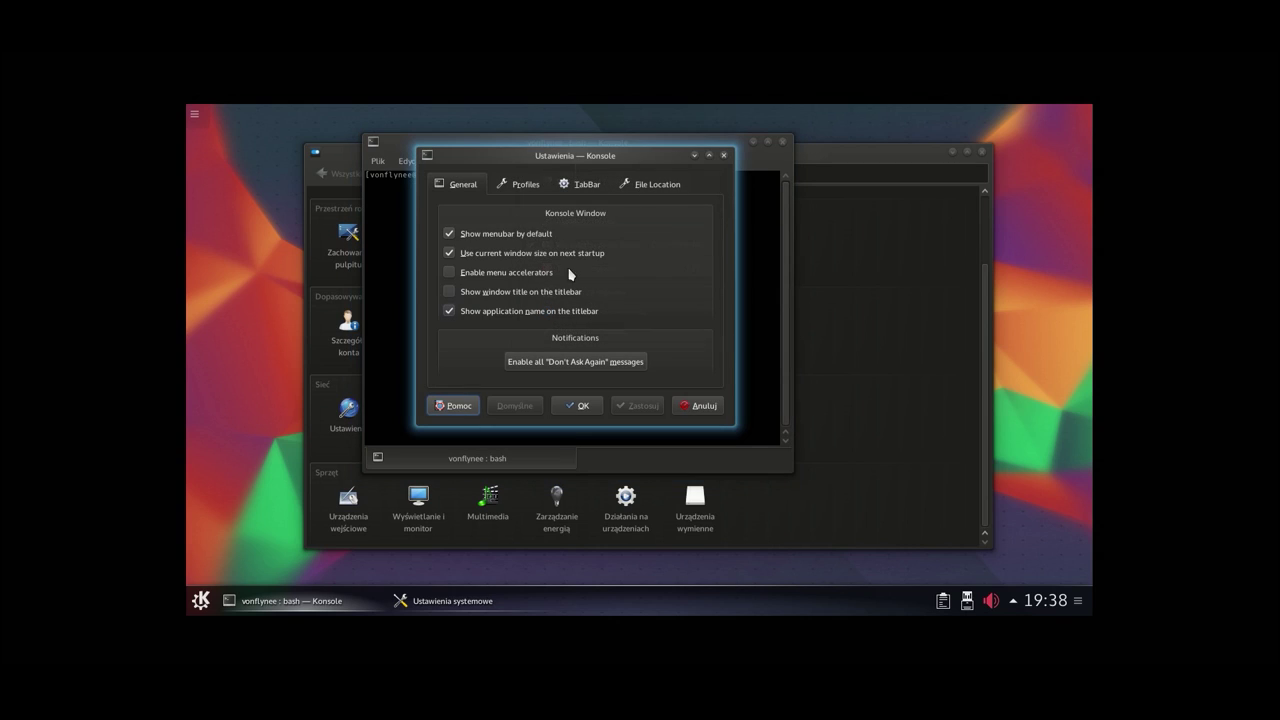
{"action": "left_click", "coordinate": [505, 183]}
{"action": "left_click", "coordinate": [580, 184]}
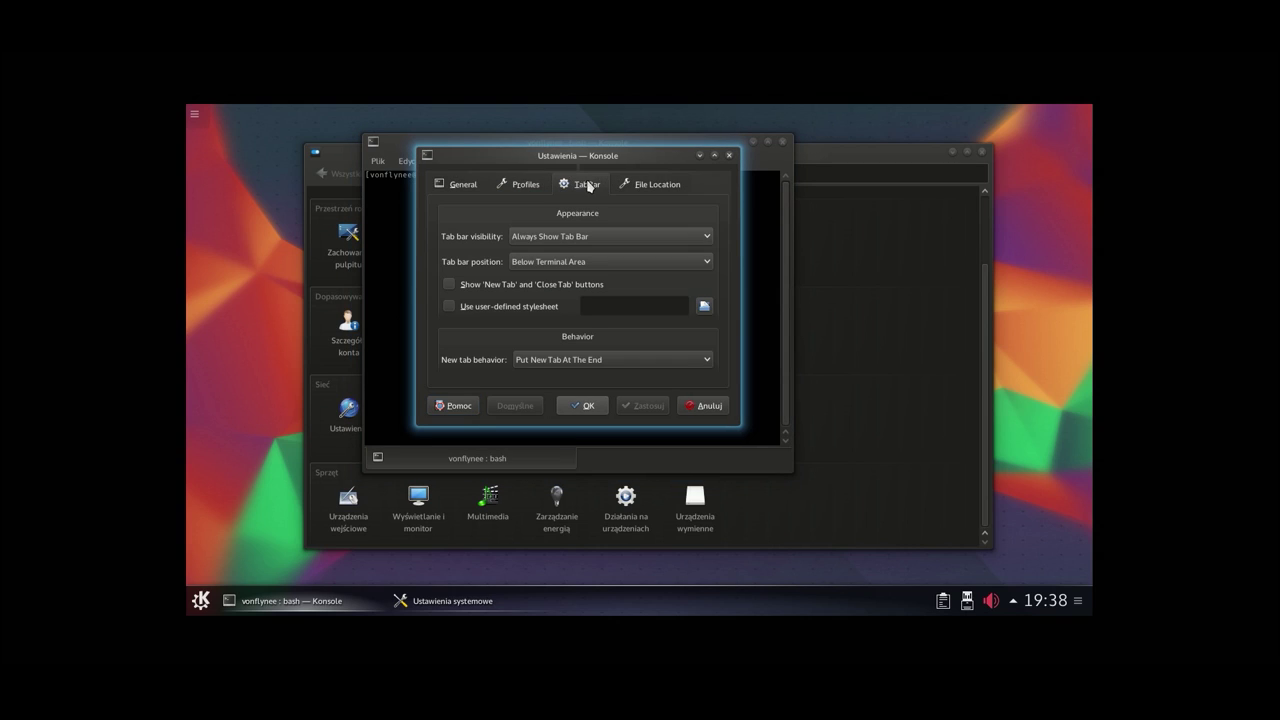
{"action": "left_click", "coordinate": [620, 184]}
{"action": "left_click", "coordinate": [455, 184]}
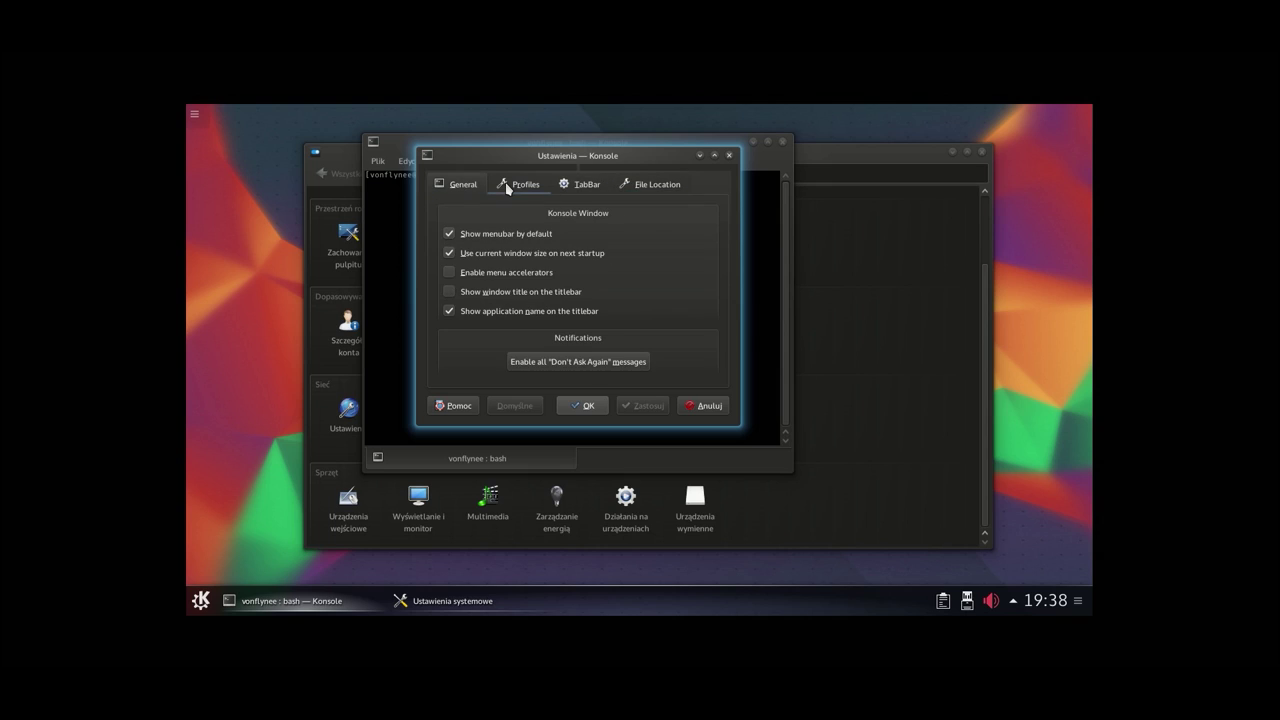
{"action": "left_click", "coordinate": [513, 236]}
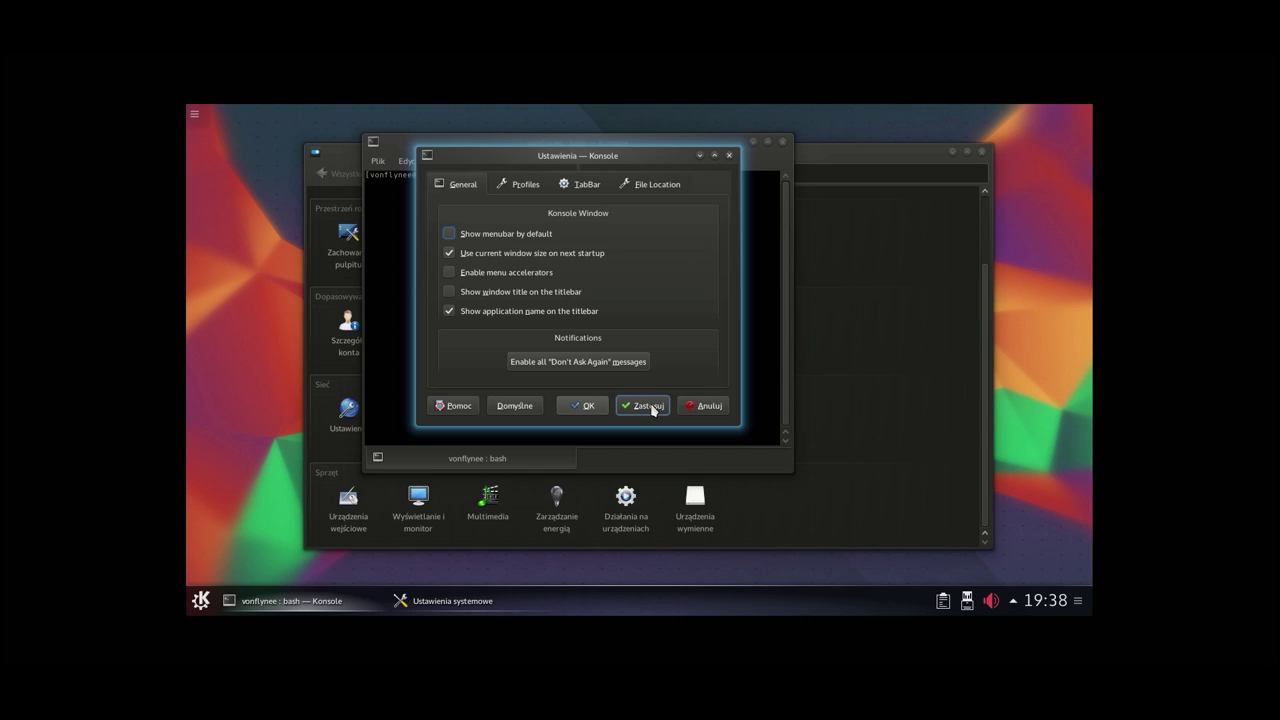
{"action": "left_click", "coordinate": [652, 406]}
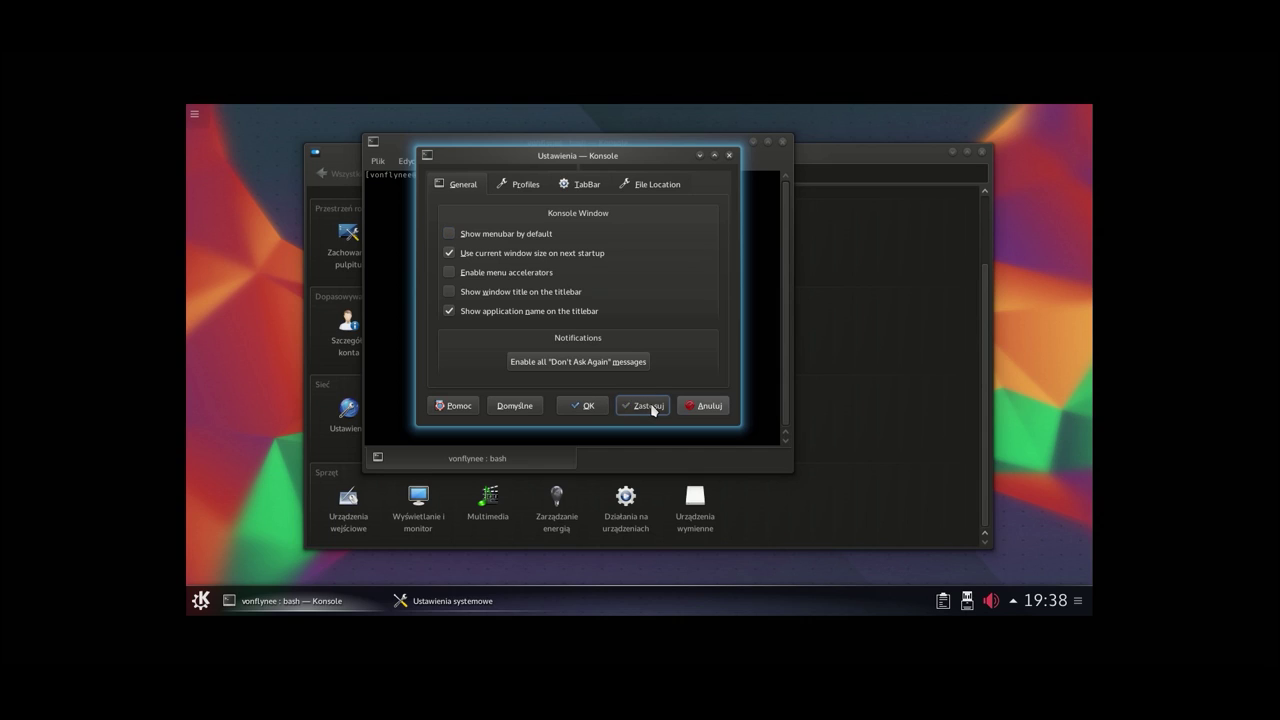
Step: Set Konsole's tab bar visibility to Show Tab Bar When Needed
{"action": "left_click", "coordinate": [533, 188]}
{"action": "left_click", "coordinate": [578, 186]}
{"action": "left_click", "coordinate": [580, 237]}
{"action": "left_click", "coordinate": [576, 272]}
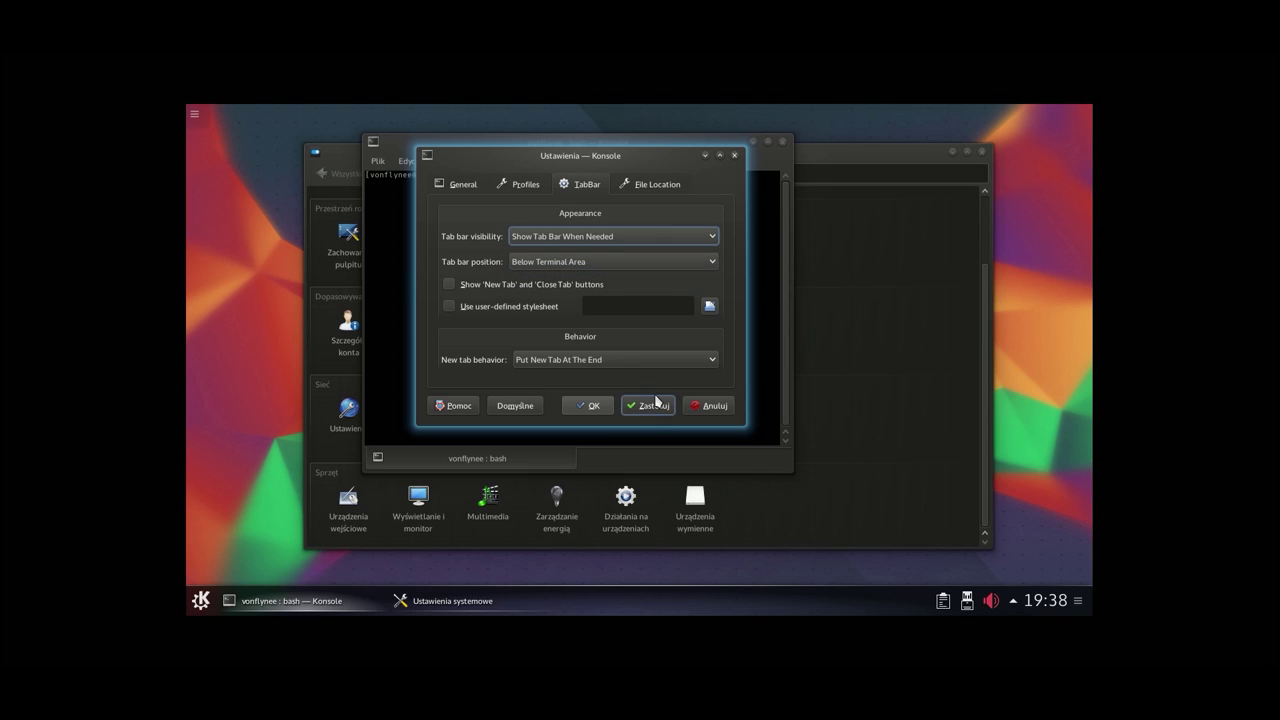
Step: Apply Konsole's tab bar settings and close the configuration dialog
{"action": "left_click", "coordinate": [652, 405]}
{"action": "left_click", "coordinate": [588, 406]}
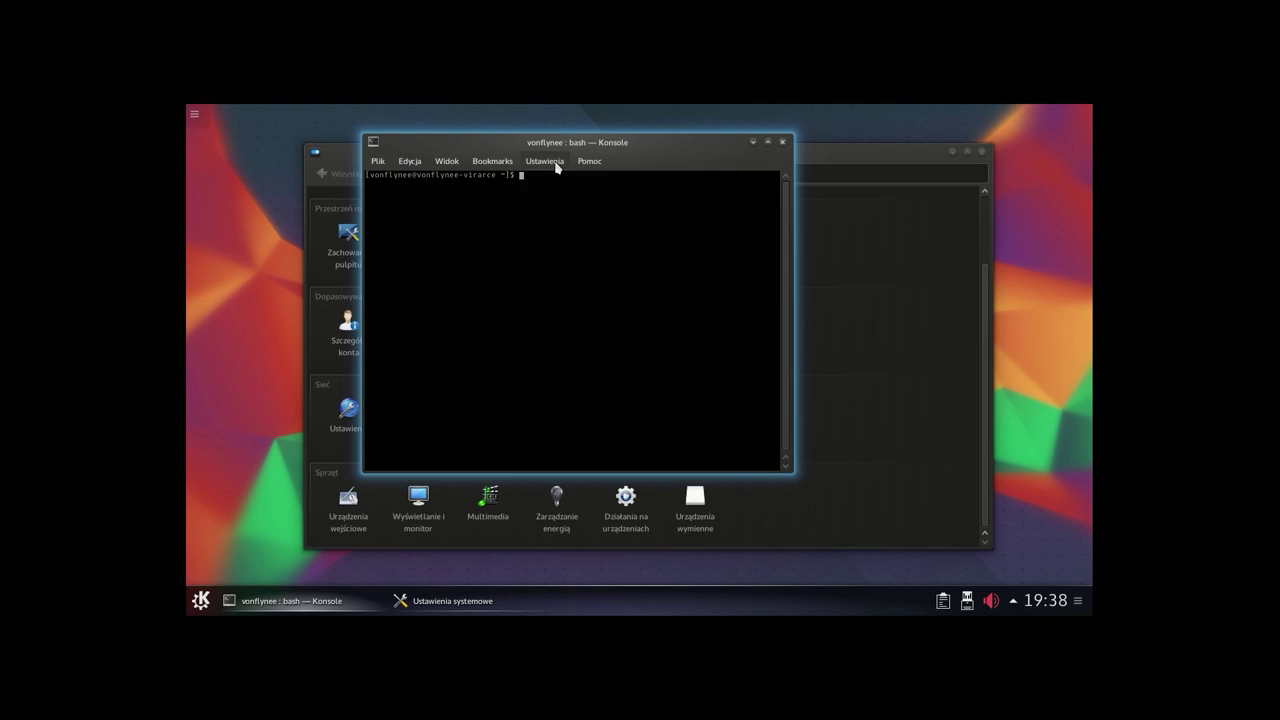
Step: Assign Ctrl+U as the custom shortcut for Wyświetlaj pasek menu in Konsole and use it to hide the menu bar
{"action": "left_click", "coordinate": [556, 164]}
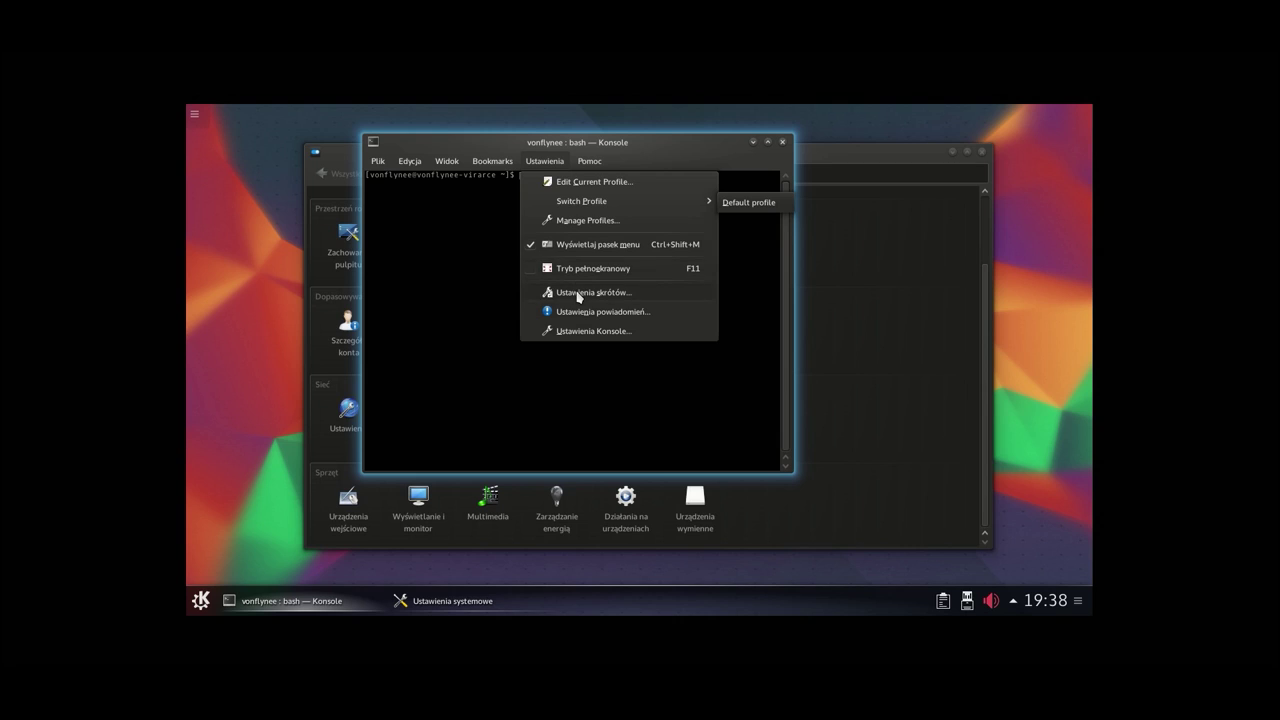
{"action": "left_click", "coordinate": [580, 292]}
{"action": "type", "text": "menu"}
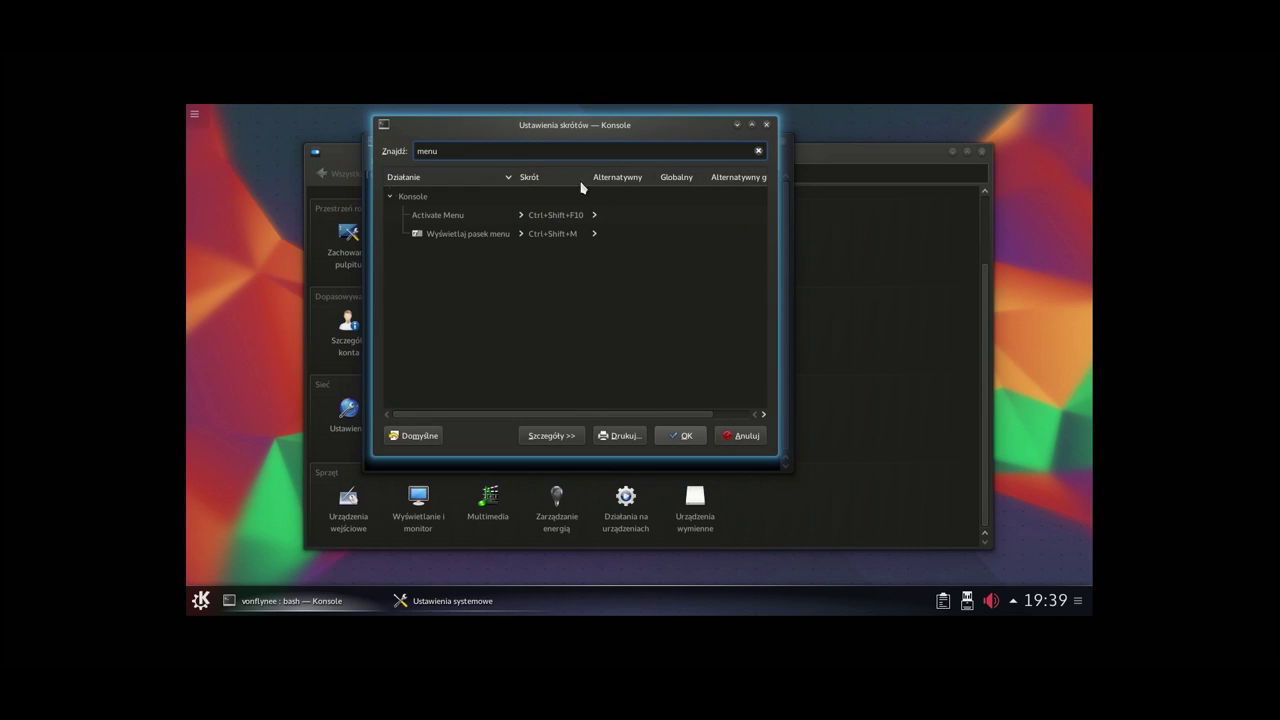
{"action": "left_click", "coordinate": [562, 236]}
{"action": "left_click", "coordinate": [422, 277]}
{"action": "left_click", "coordinate": [508, 279]}
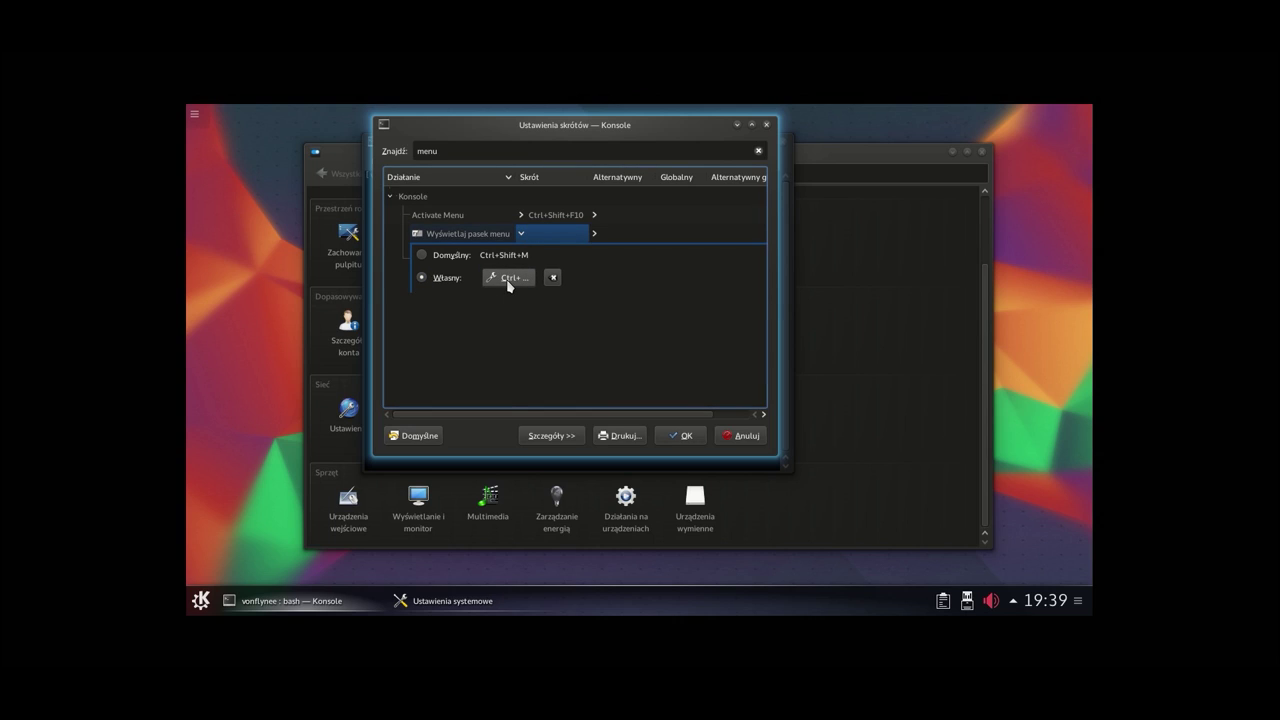
{"action": "key", "text": "ctrl+u"}
{"action": "left_click", "coordinate": [683, 436]}
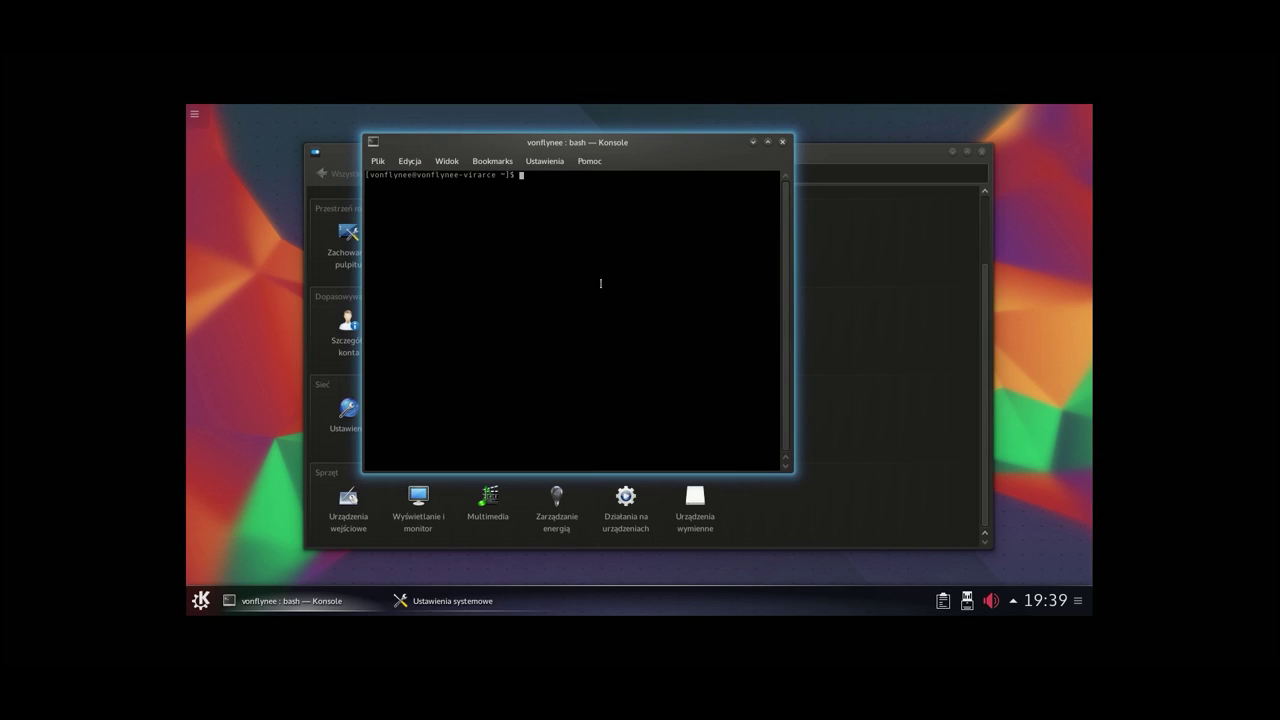
{"action": "key", "text": "ctrl+u"}
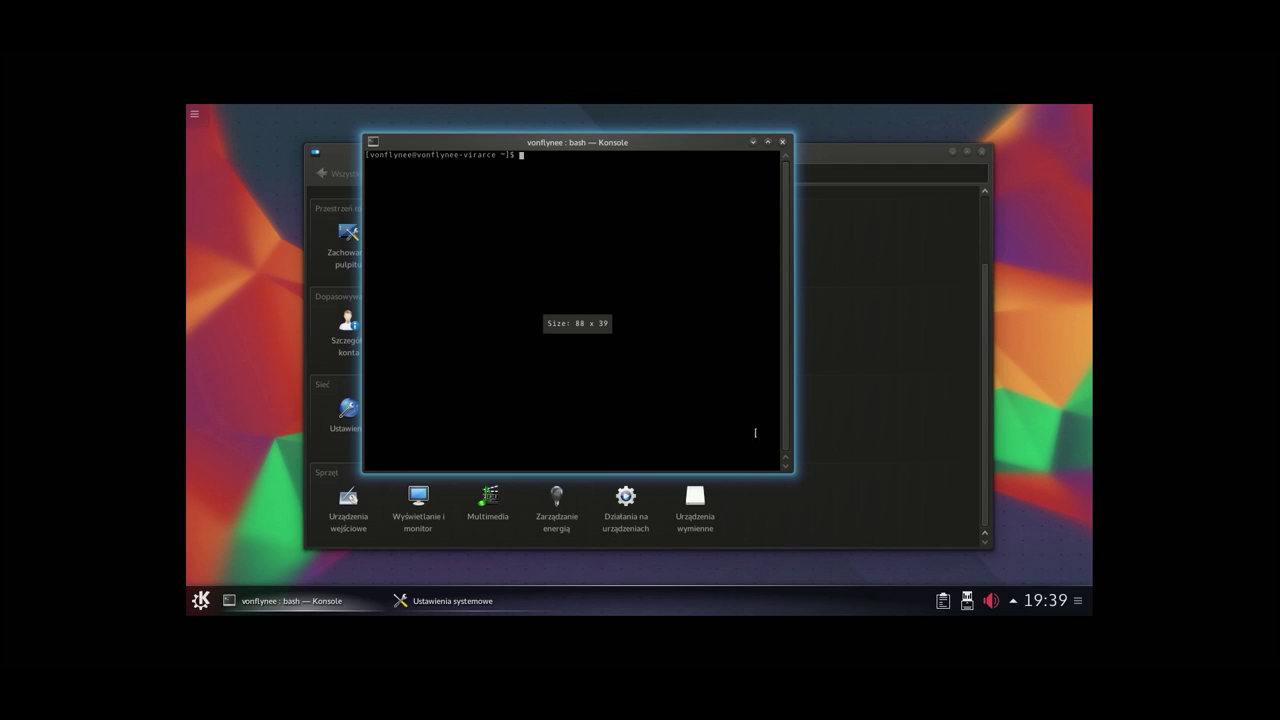
Step: Resize the Konsole window to about 715 × 409 pixels and move it towards the middle of the desktop
{"action": "left_click_drag", "start_coordinate": [790, 471], "coordinate": [837, 406]}
{"action": "left_click_drag", "start_coordinate": [641, 145], "coordinate": [688, 249]}
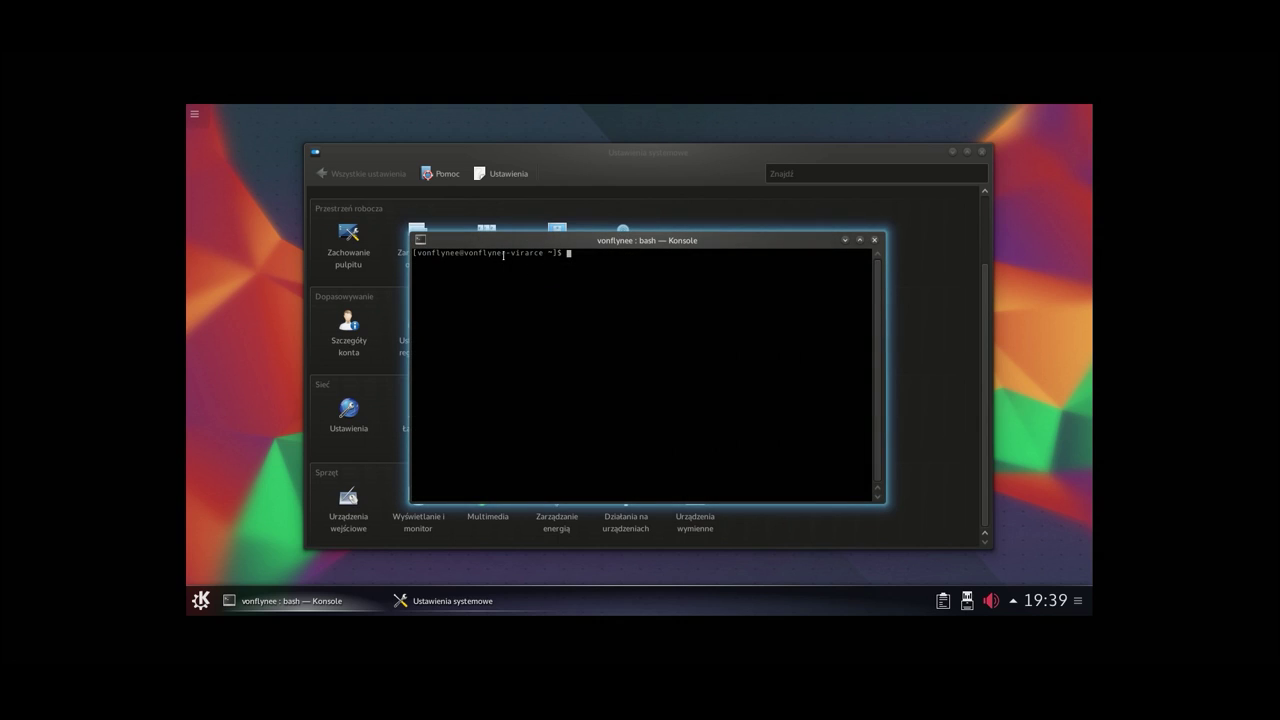
{"action": "left_click", "coordinate": [424, 241]}
{"action": "mouse_move", "coordinate": [485, 300]}
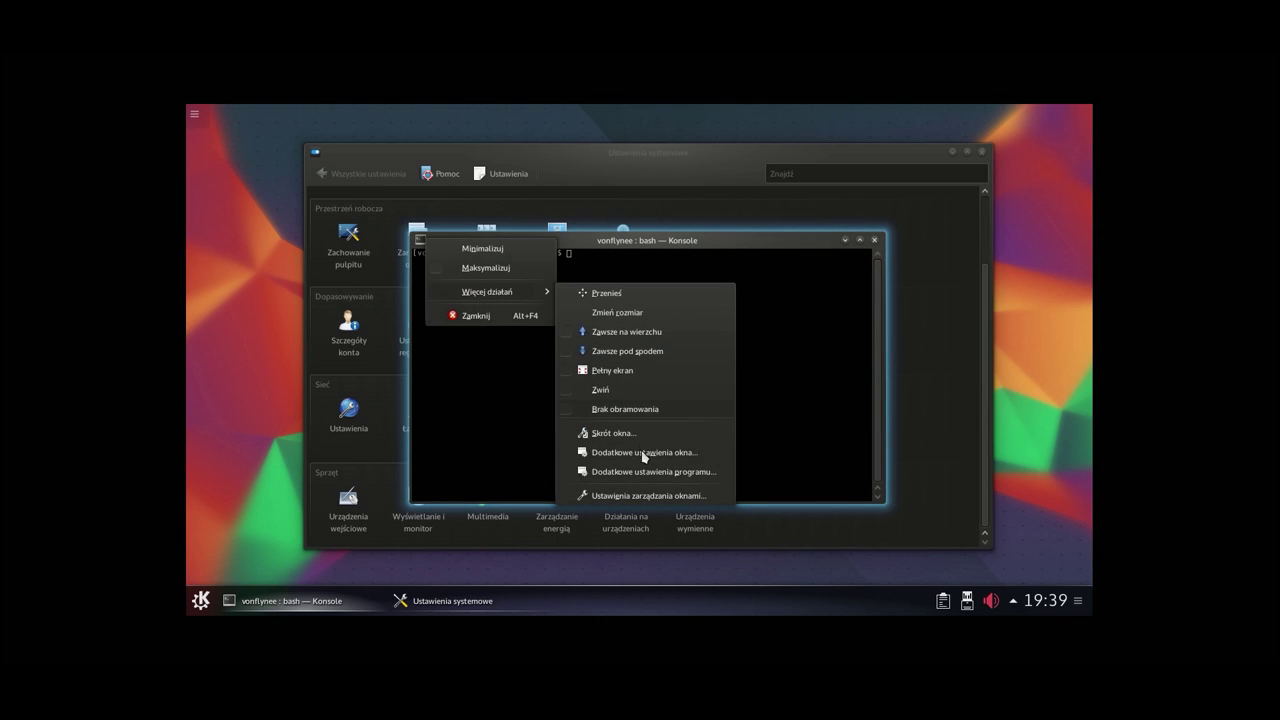
{"action": "left_click", "coordinate": [689, 474]}
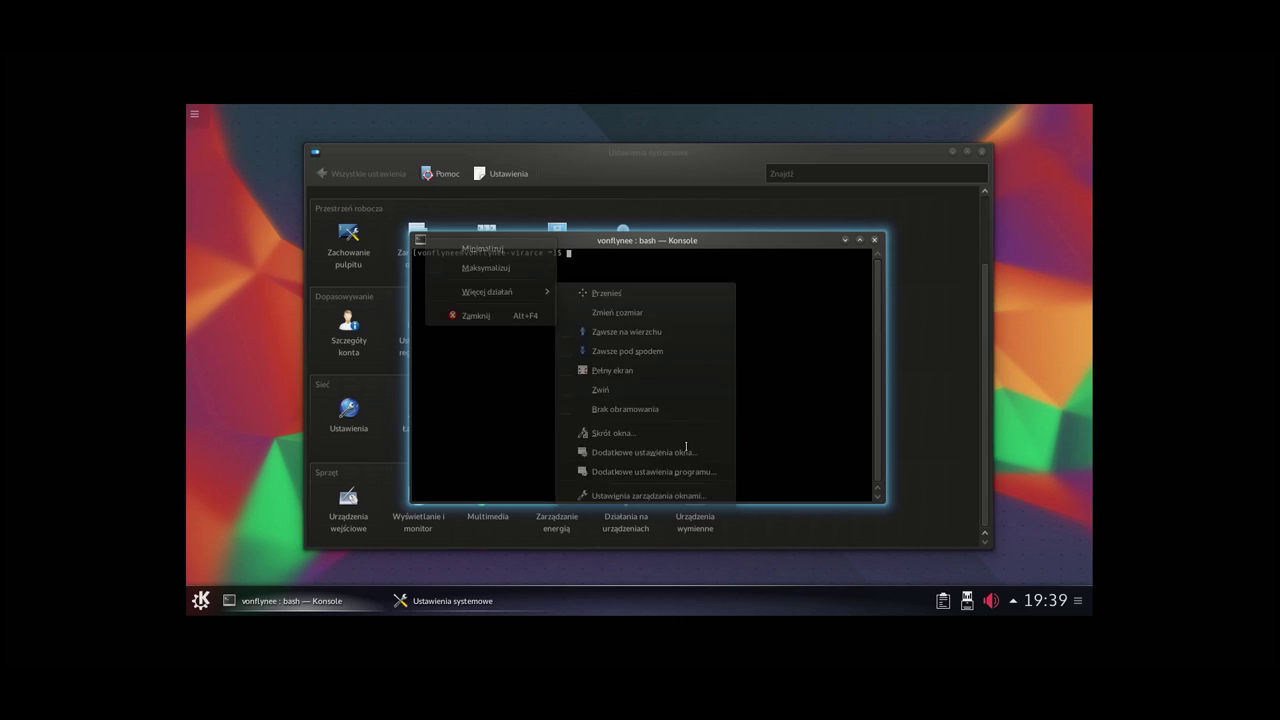
{"action": "left_click", "coordinate": [733, 252]}
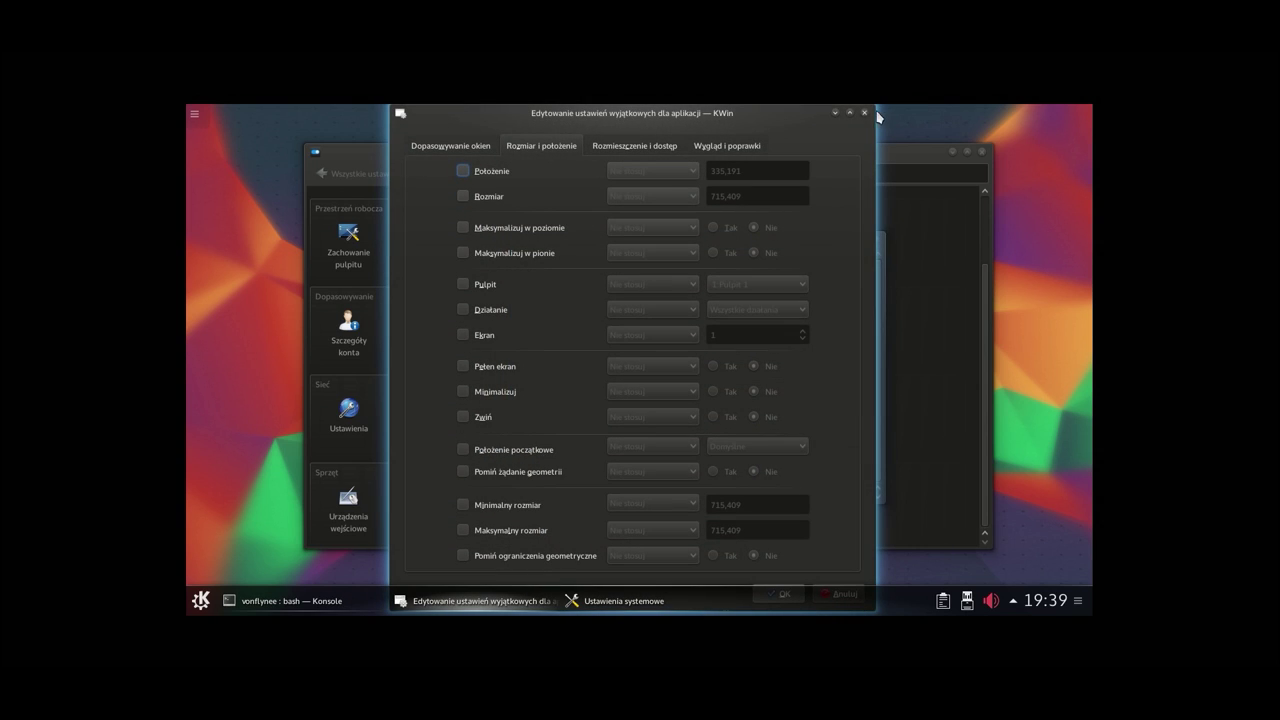
{"action": "left_click", "coordinate": [864, 112]}
{"action": "left_click", "coordinate": [420, 240]}
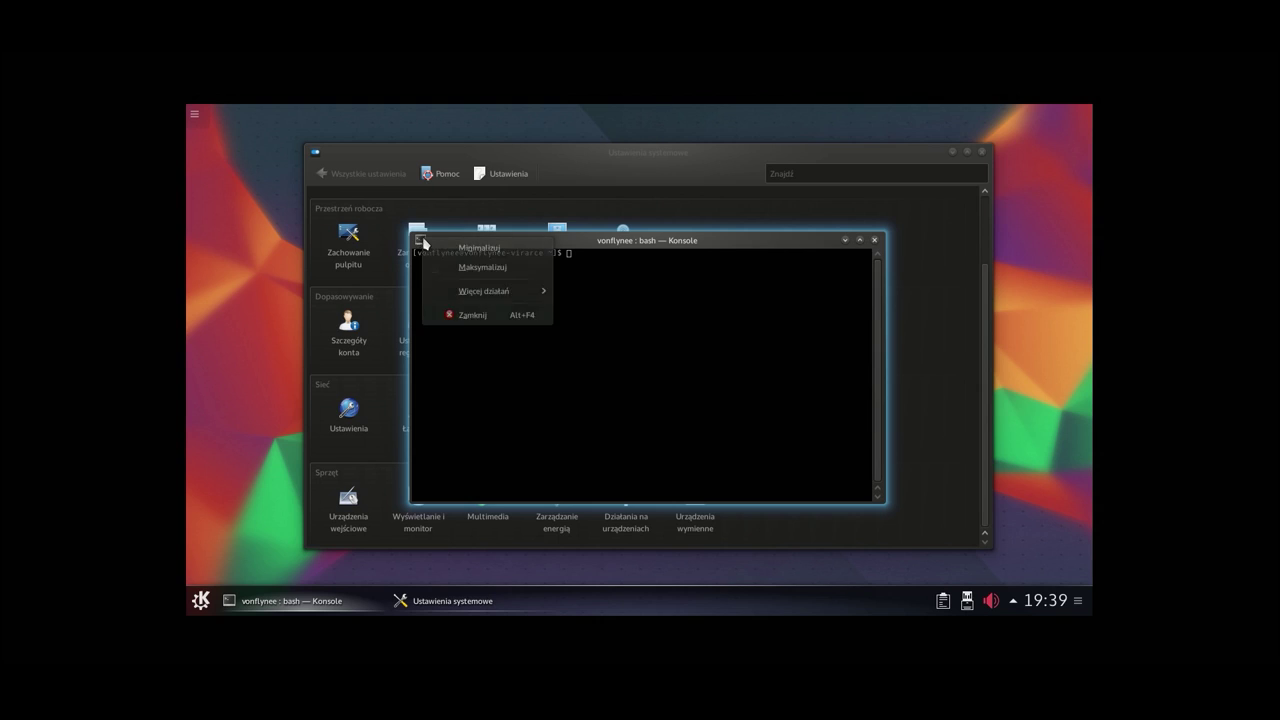
{"action": "mouse_move", "coordinate": [471, 292]}
{"action": "left_click", "coordinate": [723, 288]}
{"action": "left_click", "coordinate": [722, 283]}
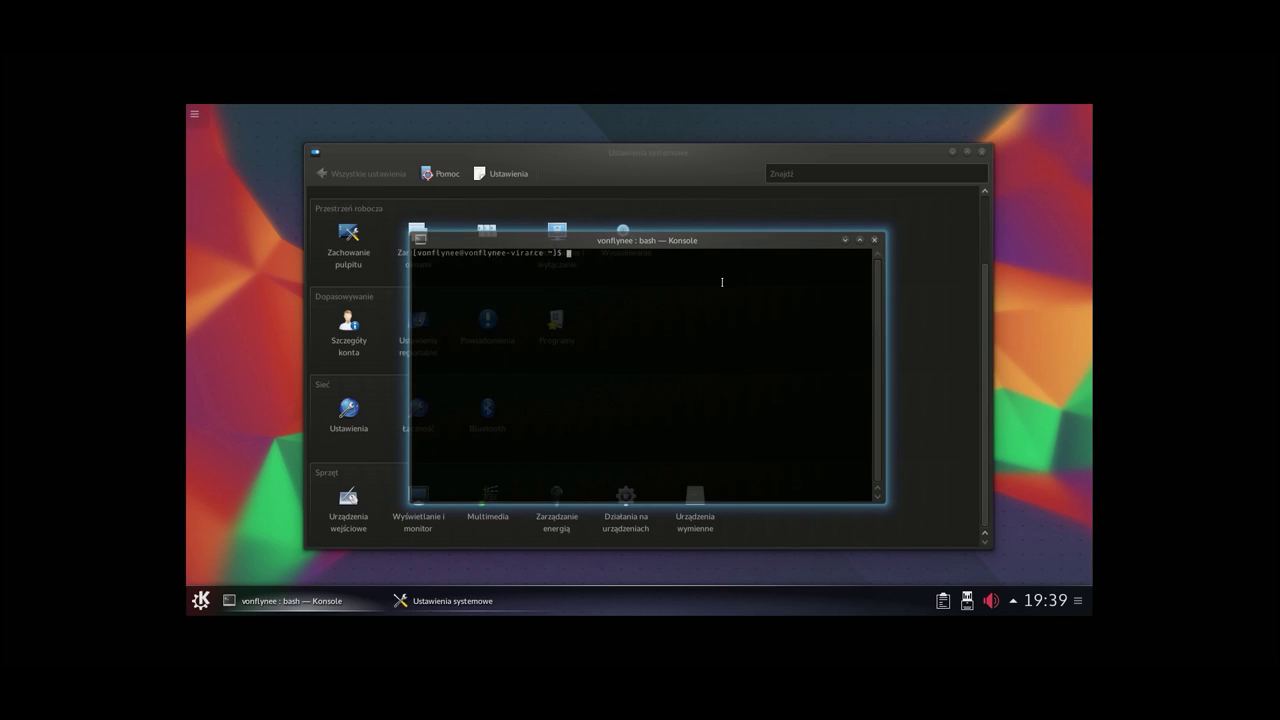
Step: Show Konsole's menu bar and set the background transparency of the current profile's Linux Colors scheme to 12%
{"action": "key", "text": "ctrl+shift+m"}
{"action": "left_click", "coordinate": [596, 260]}
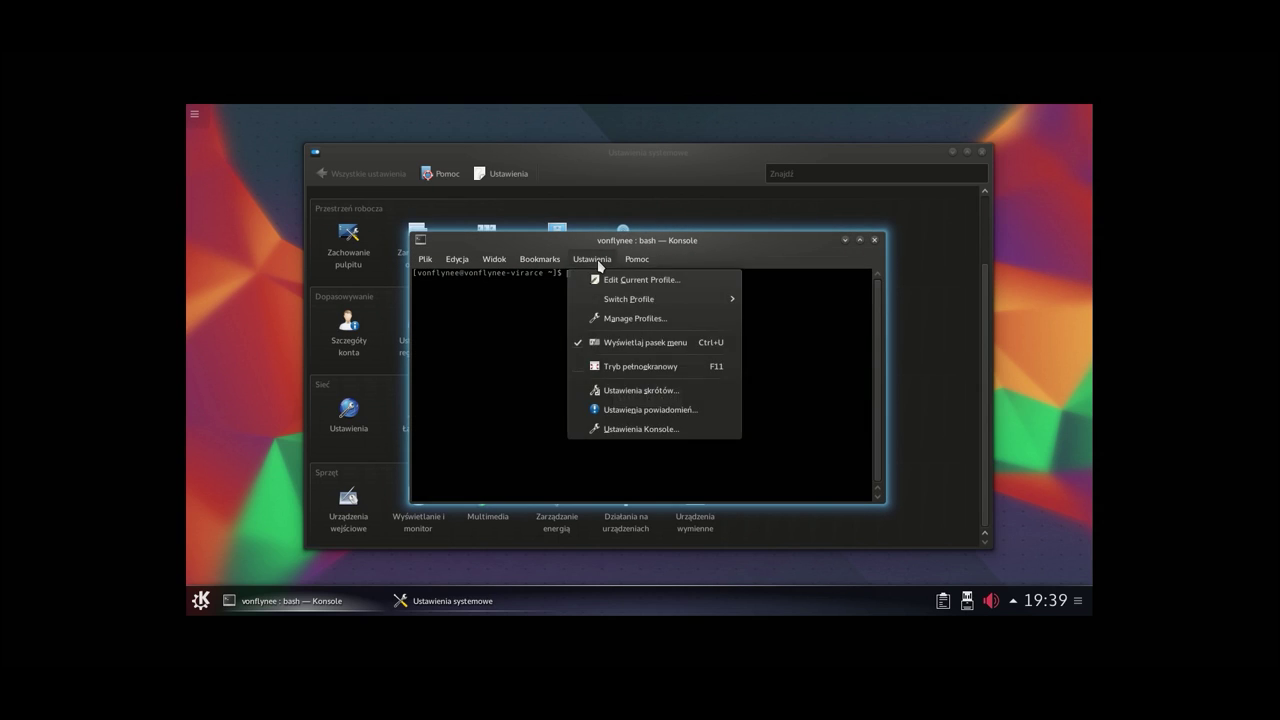
{"action": "left_click", "coordinate": [601, 280]}
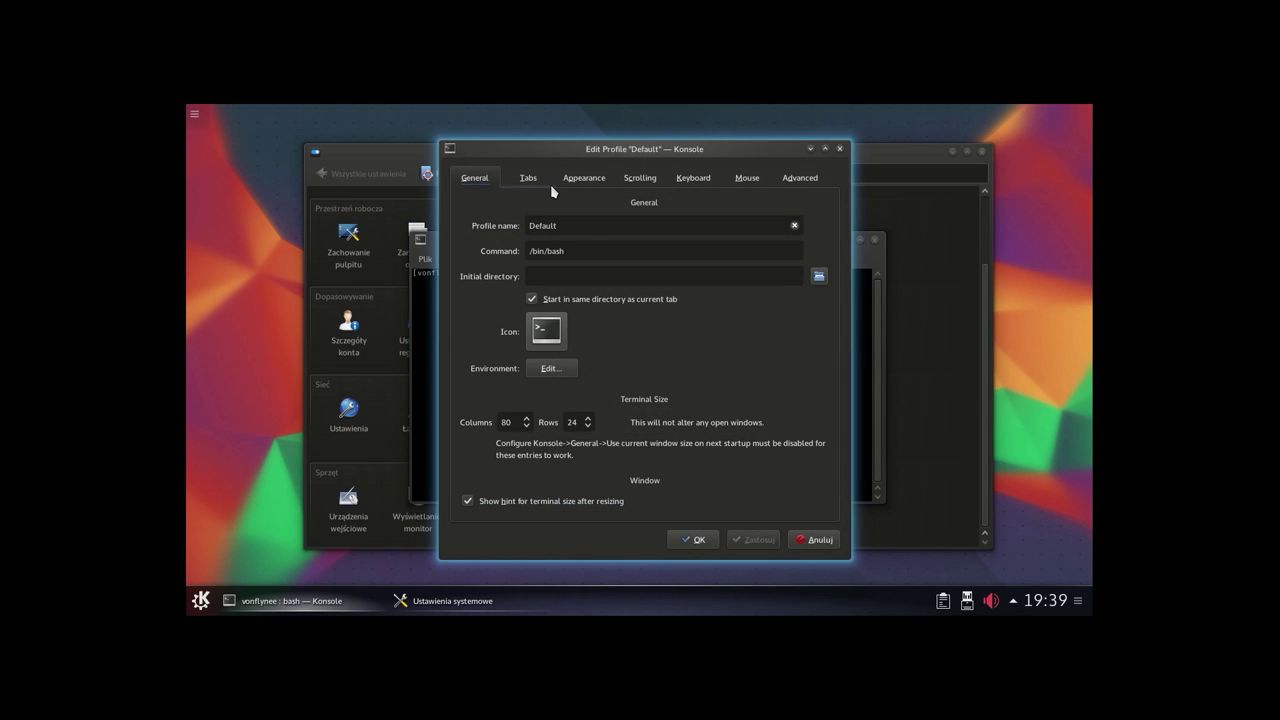
{"action": "left_click", "coordinate": [584, 179]}
{"action": "left_click", "coordinate": [801, 252]}
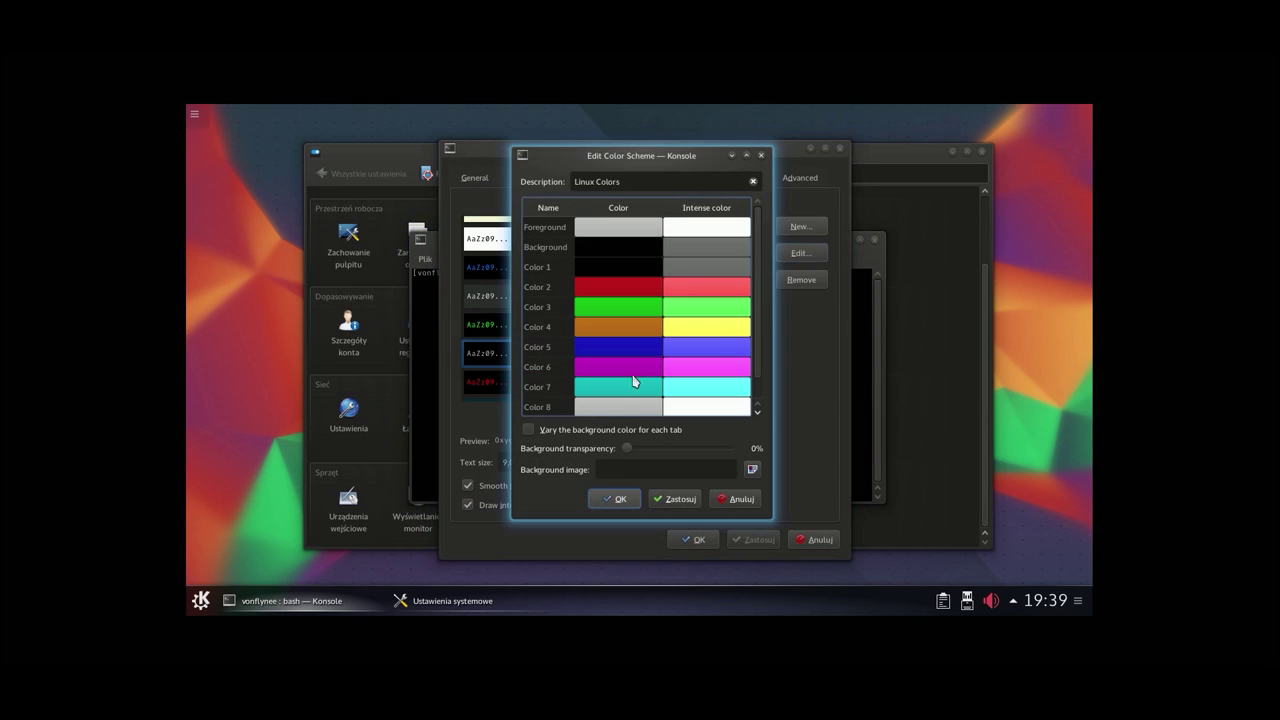
{"action": "left_click_drag", "start_coordinate": [628, 451], "coordinate": [642, 451]}
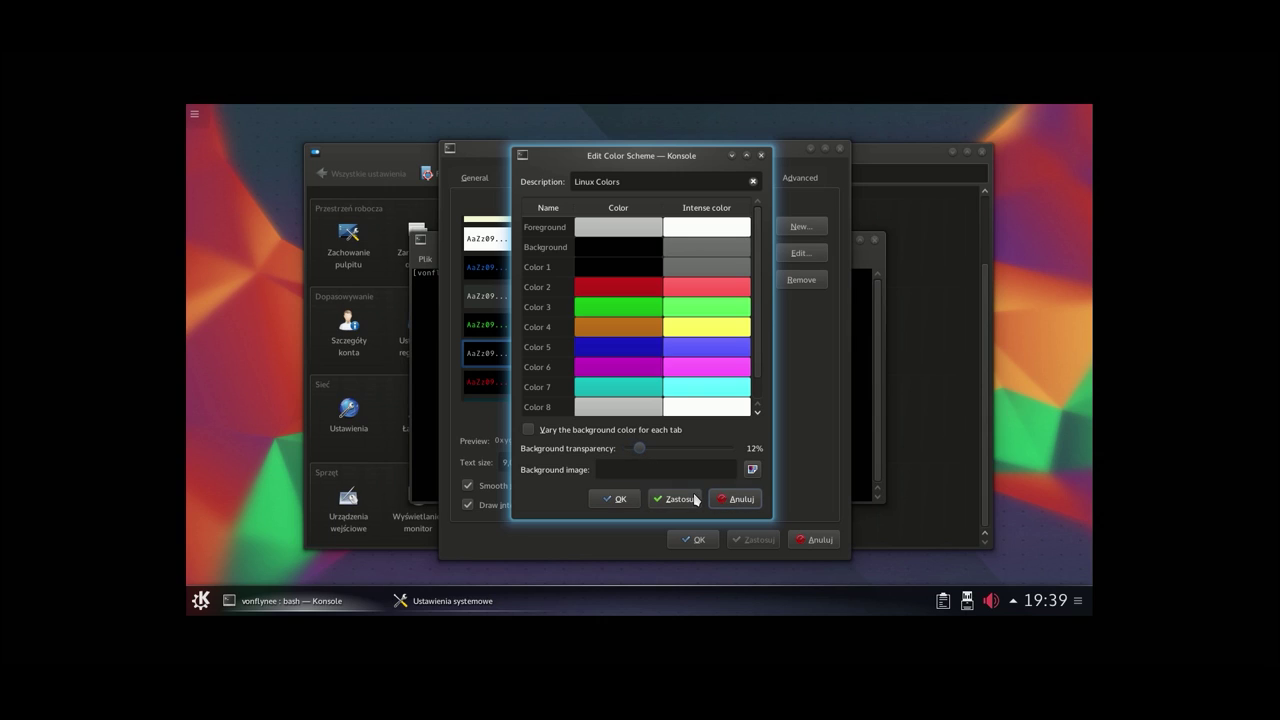
{"action": "left_click", "coordinate": [615, 499]}
{"action": "left_click", "coordinate": [693, 539]}
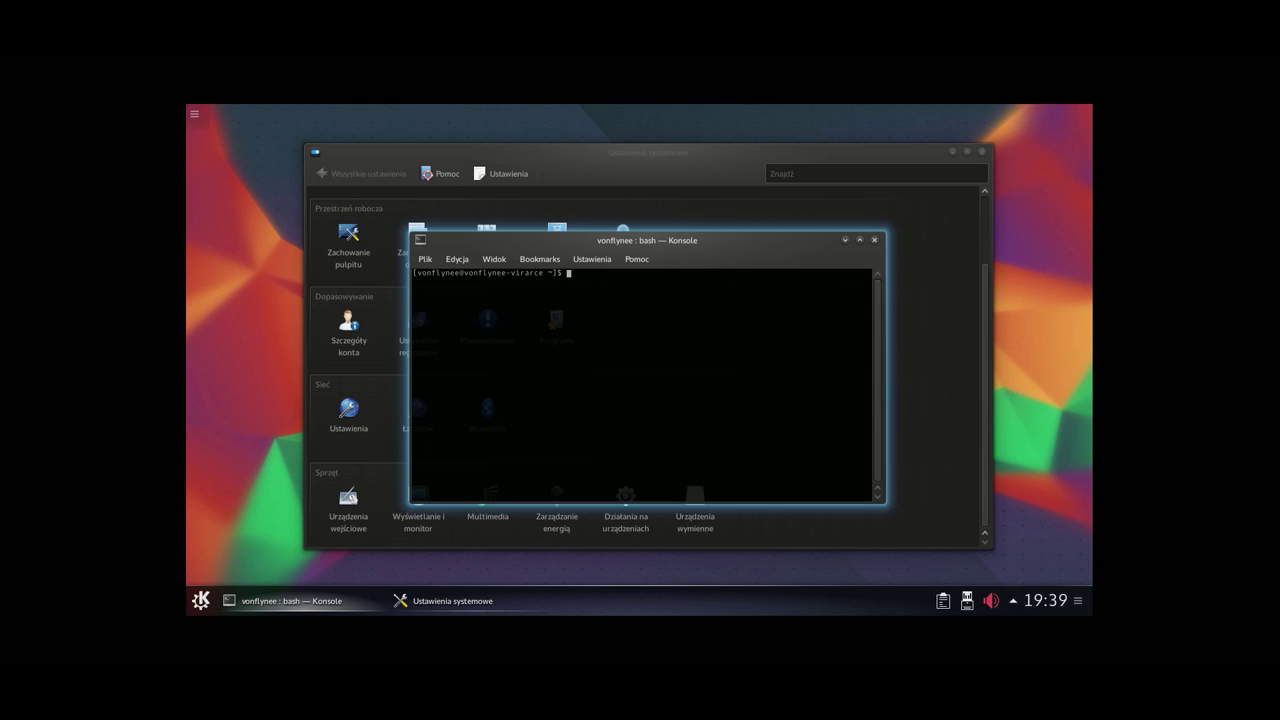
Step: Hide Konsole's menu bar and move its window towards the desktop's upper-left area, to about 159,95
{"action": "key", "text": "ctrl+shift+m"}
{"action": "key", "text": "ctrl+shift+m"}
{"action": "left_click", "coordinate": [593, 257]}
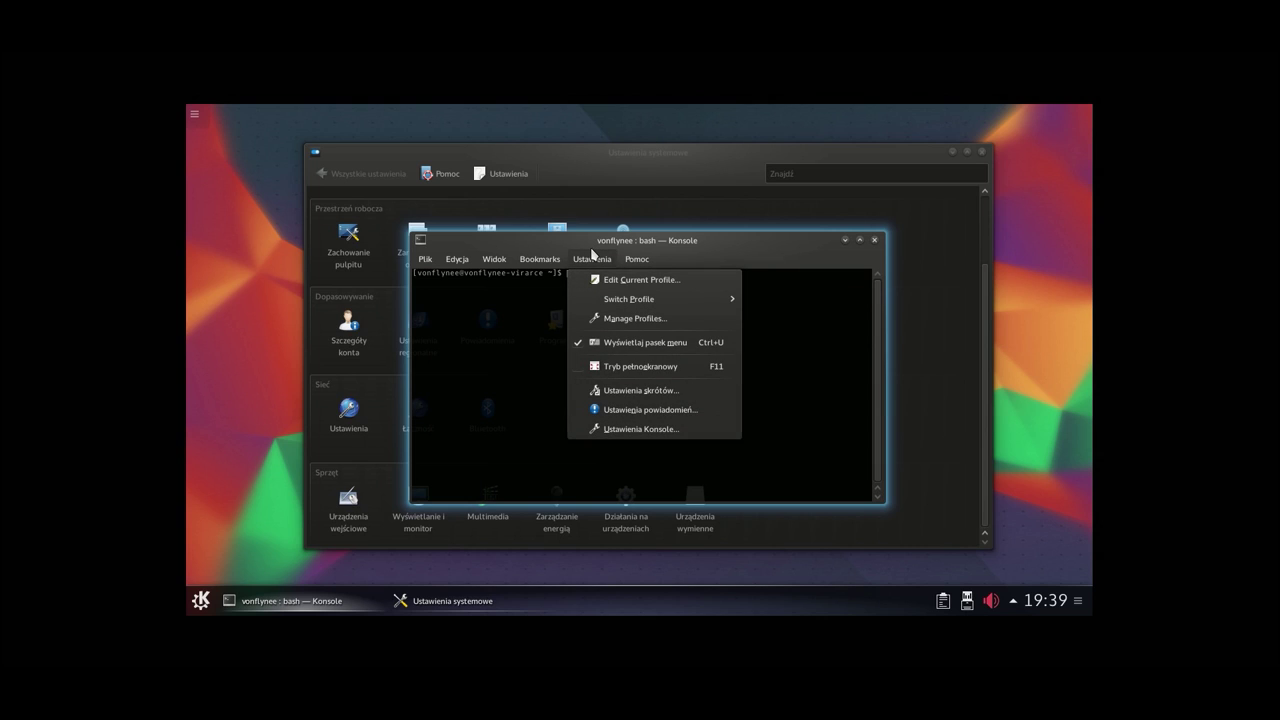
{"action": "mouse_move", "coordinate": [494, 258]}
{"action": "key", "text": "Escape"}
{"action": "key", "text": "ctrl+shift+m"}
{"action": "left_click_drag", "start_coordinate": [462, 244], "coordinate": [338, 176]}
Step: Open the KWin special application settings for Konsole and dismiss the information message so it is not shown again
{"action": "left_click", "coordinate": [304, 175]}
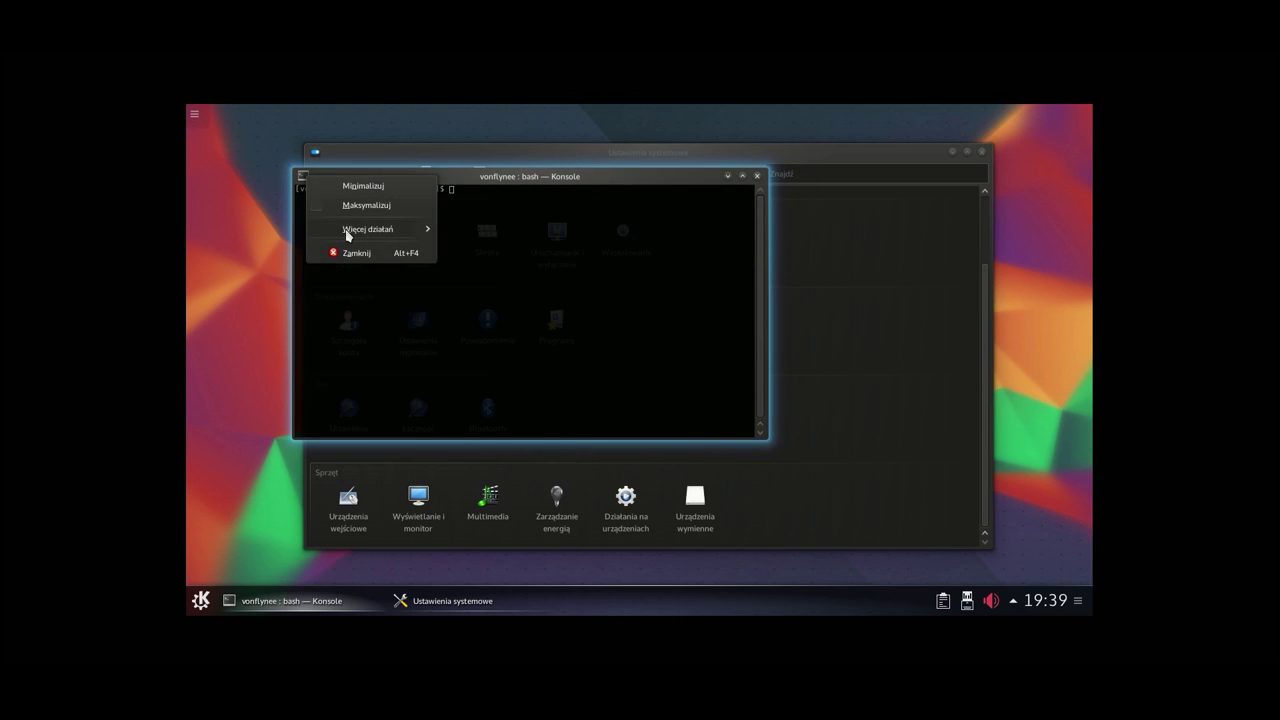
{"action": "mouse_move", "coordinate": [351, 234]}
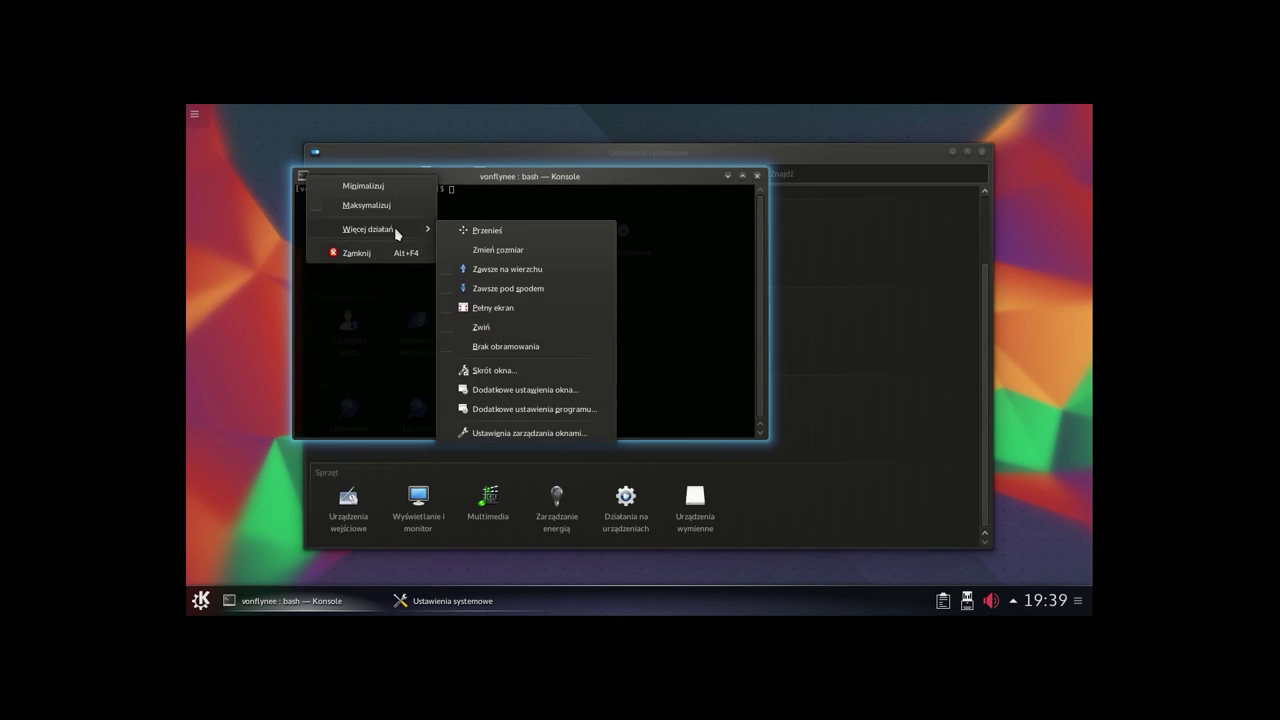
{"action": "left_click", "coordinate": [555, 408]}
{"action": "left_click", "coordinate": [649, 366]}
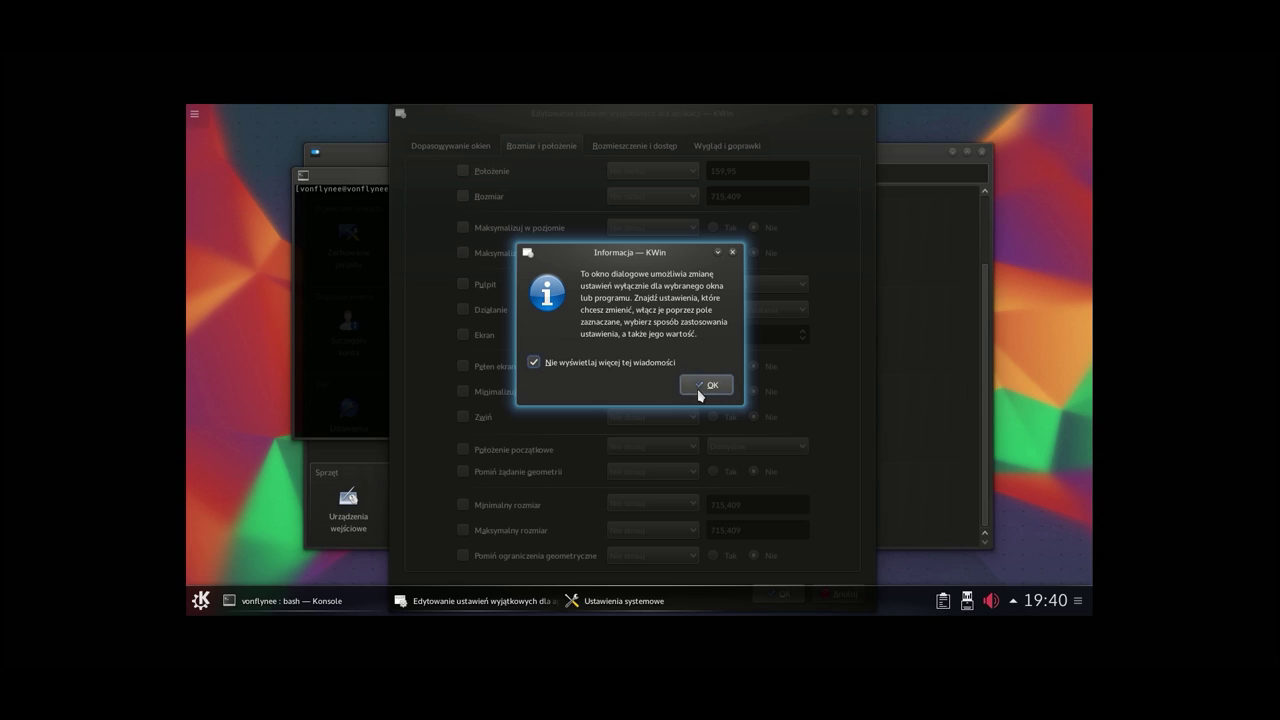
{"action": "left_click", "coordinate": [706, 385]}
Step: Enable the Położenie (159,95) and Rozmiar (715,409) rules for Konsole, set both to Zastosuj na początku and save them
{"action": "left_click", "coordinate": [463, 171]}
{"action": "left_click", "coordinate": [484, 196]}
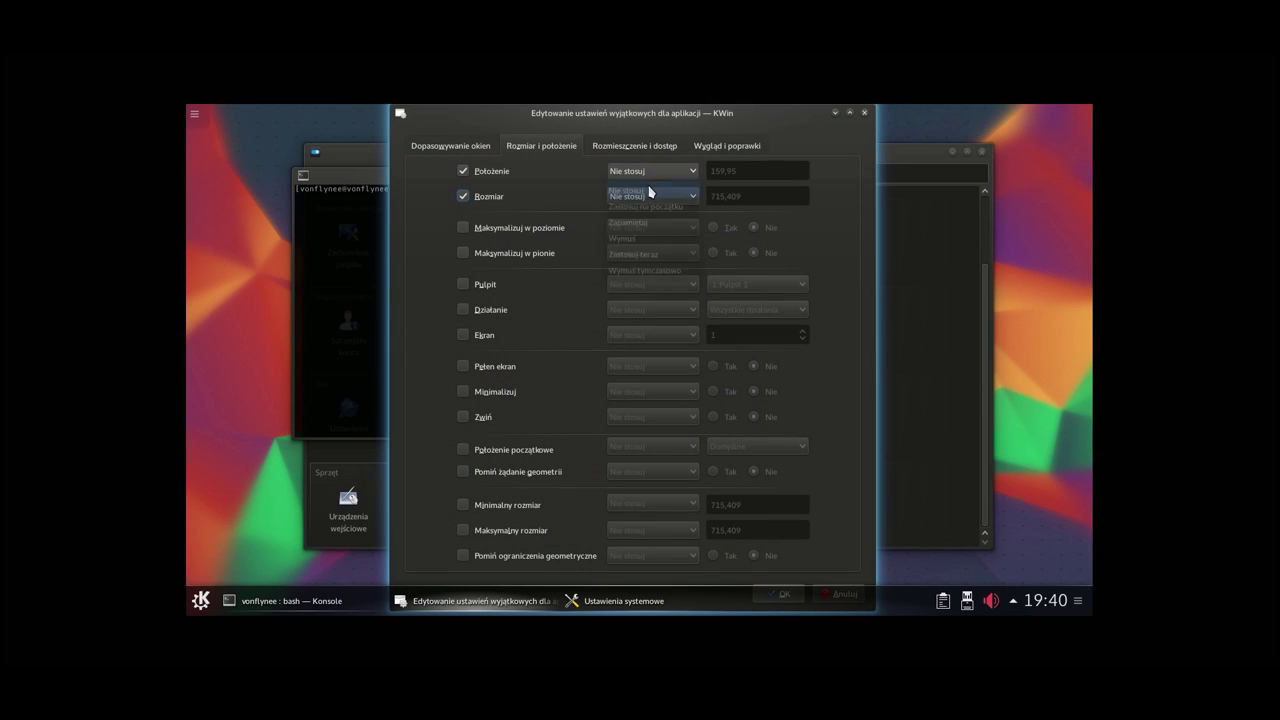
{"action": "left_click", "coordinate": [650, 172]}
{"action": "left_click", "coordinate": [645, 206]}
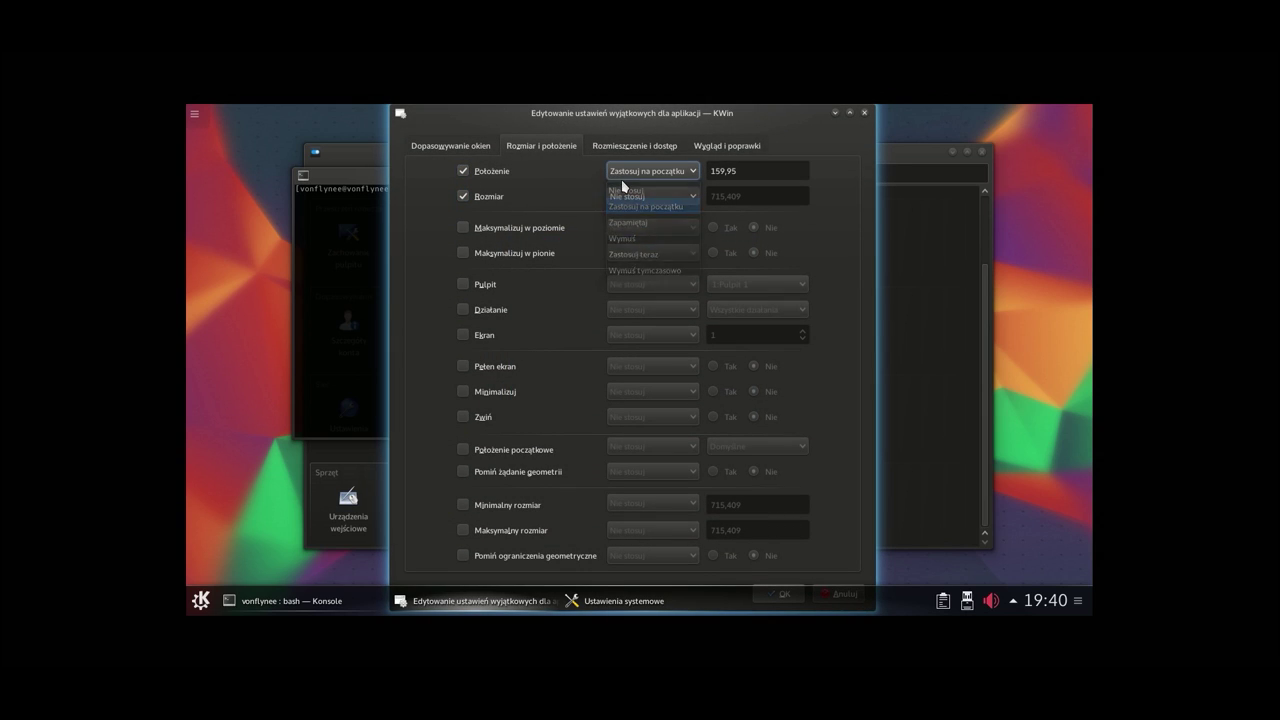
{"action": "left_click", "coordinate": [650, 196]}
{"action": "left_click", "coordinate": [640, 231]}
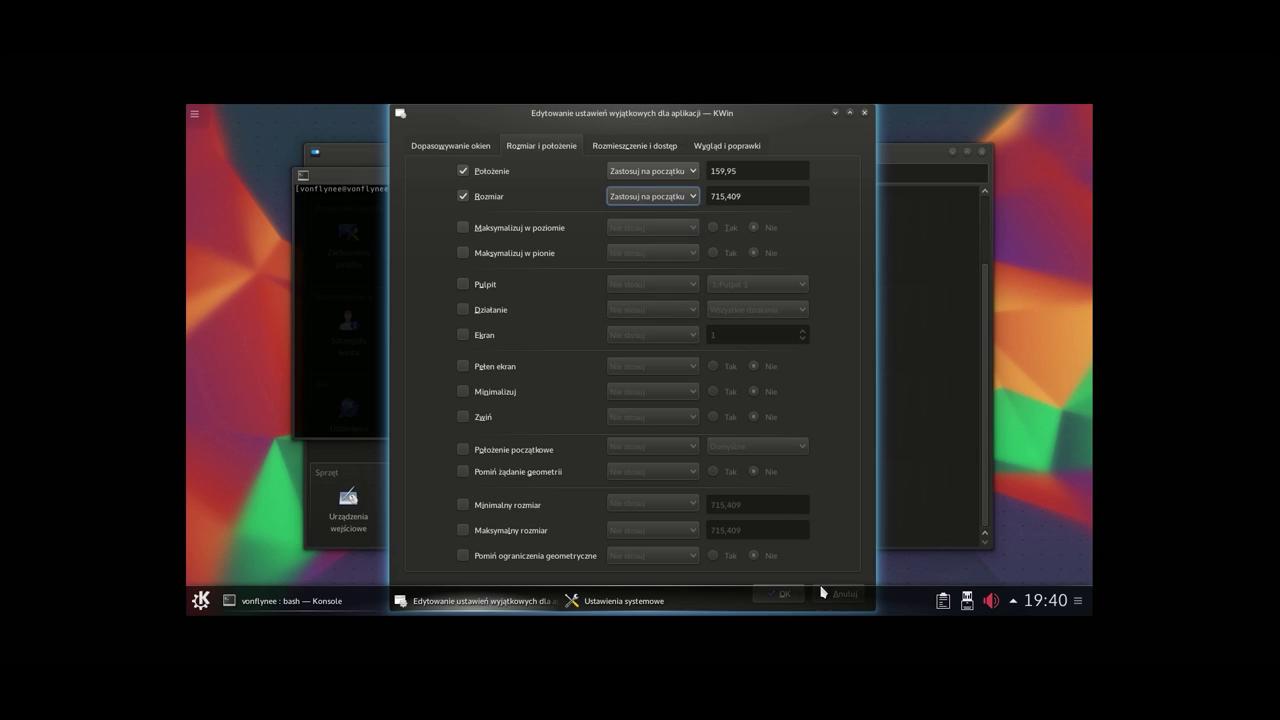
{"action": "double_click", "coordinate": [737, 104]}
{"action": "left_click", "coordinate": [1000, 579]}
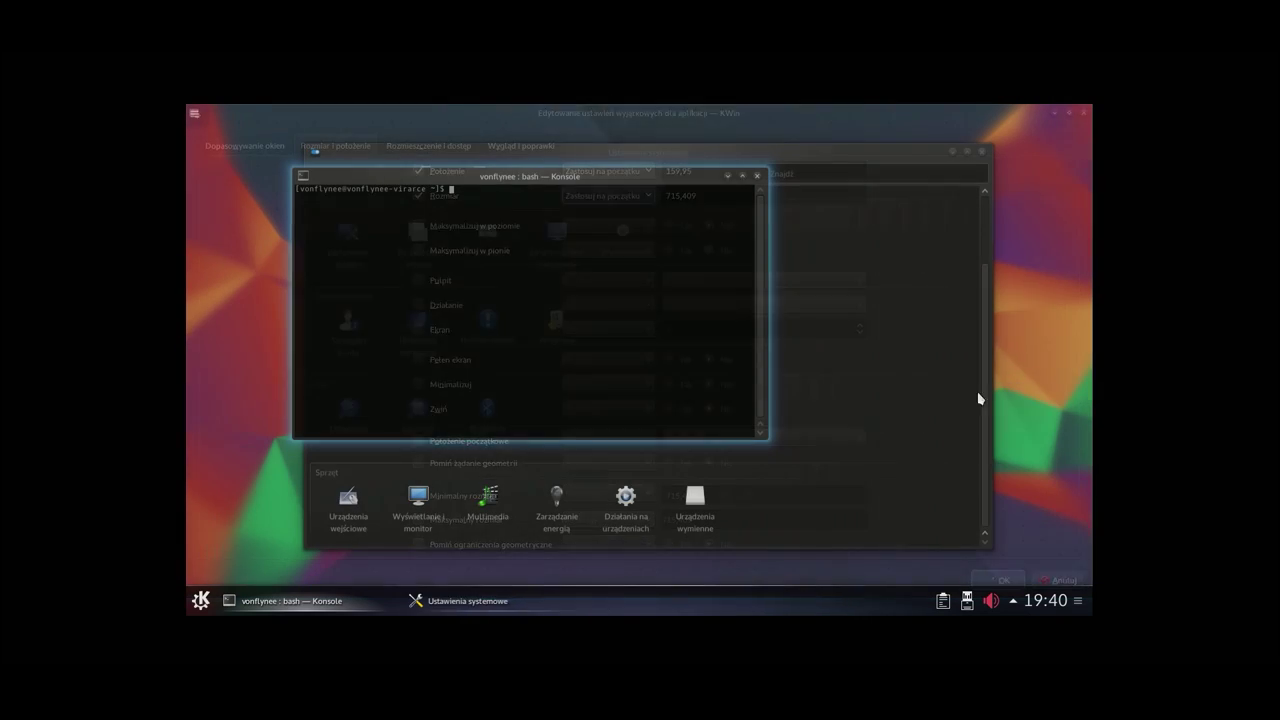
Step: Close the Konsole window and the system settings window
{"action": "left_click", "coordinate": [757, 176]}
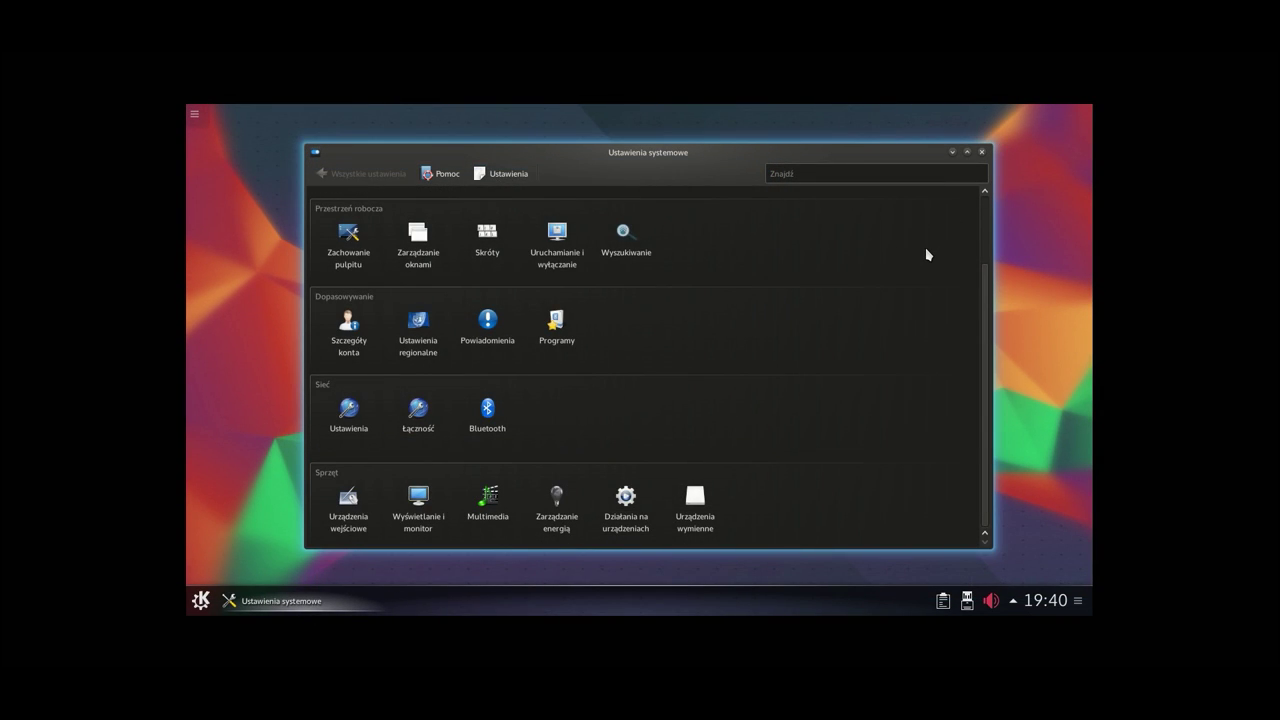
{"action": "scroll", "coordinate": [928, 258], "scroll_direction": "up", "scroll_amount": 1}
{"action": "scroll", "coordinate": [929, 262], "scroll_direction": "down", "scroll_amount": 1}
{"action": "left_click", "coordinate": [982, 151]}
Step: Unmute the playback device and raise its volume in the system tray's sound controls
{"action": "left_click", "coordinate": [991, 601]}
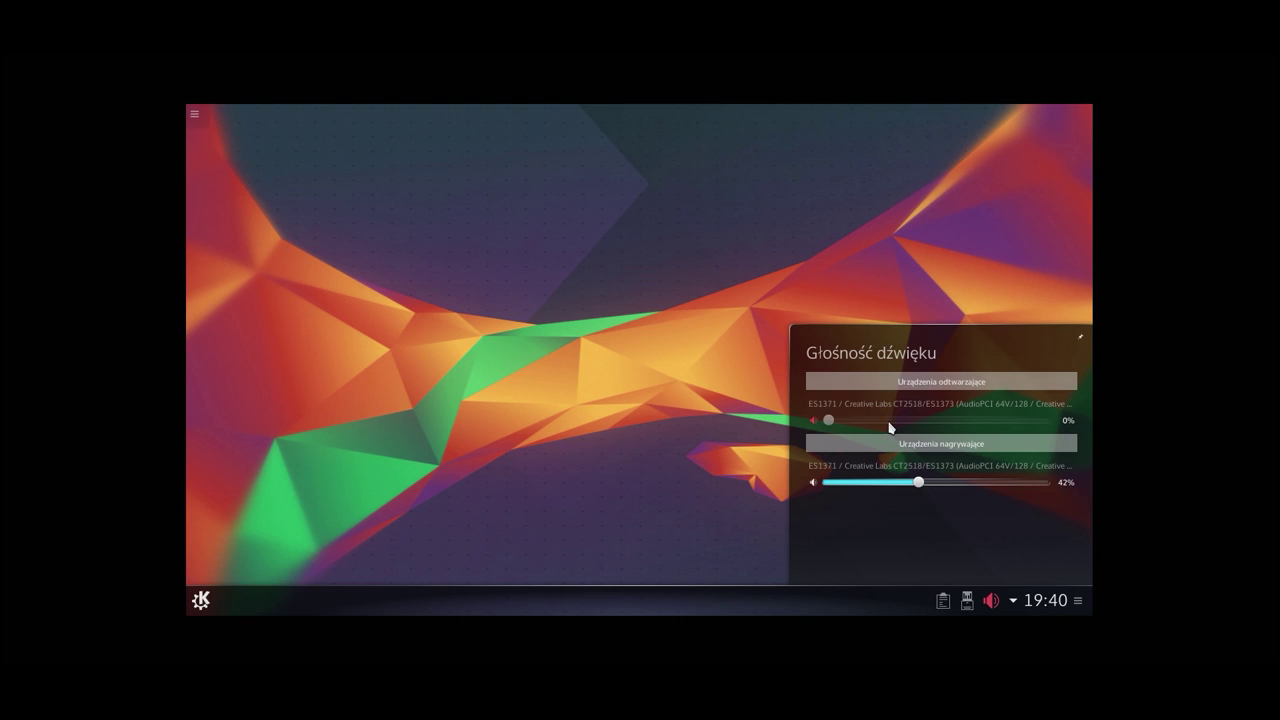
{"action": "left_click", "coordinate": [815, 421]}
{"action": "left_click_drag", "start_coordinate": [835, 421], "coordinate": [904, 421]}
{"action": "left_click", "coordinate": [745, 410]}
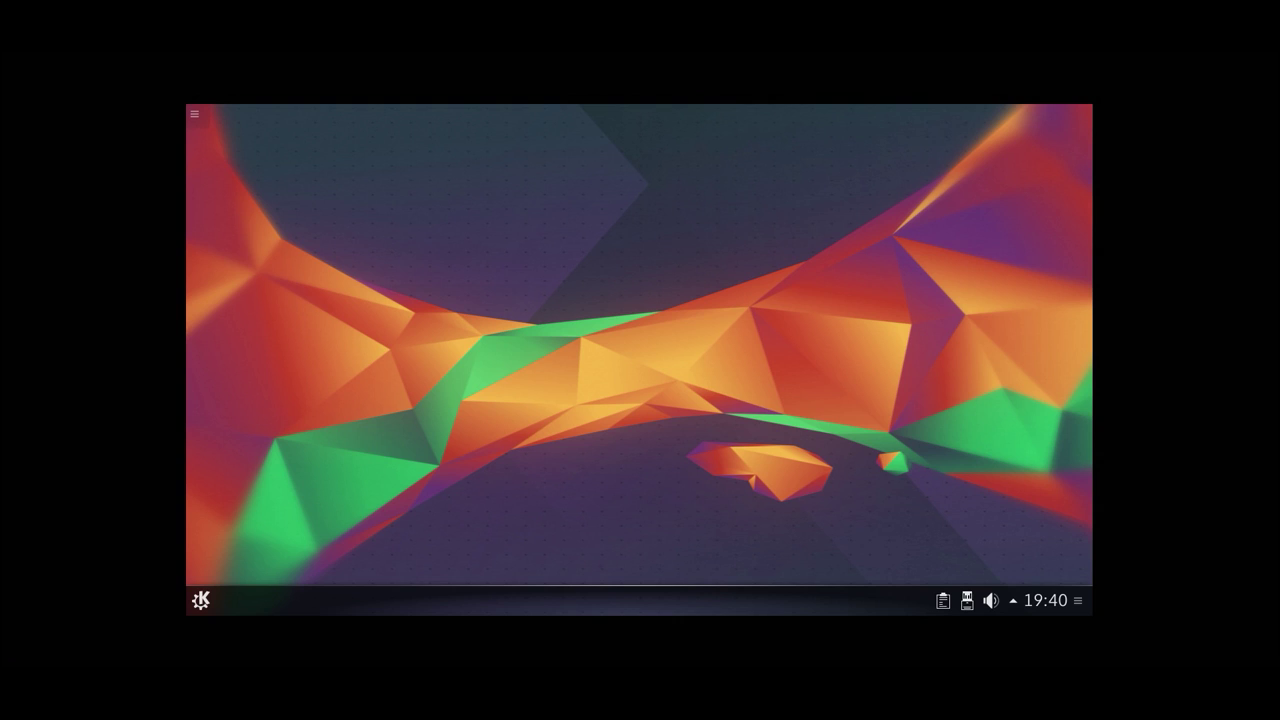
Step: Search the application launcher for "konsole" and open the terminal
{"action": "left_click", "coordinate": [200, 601]}
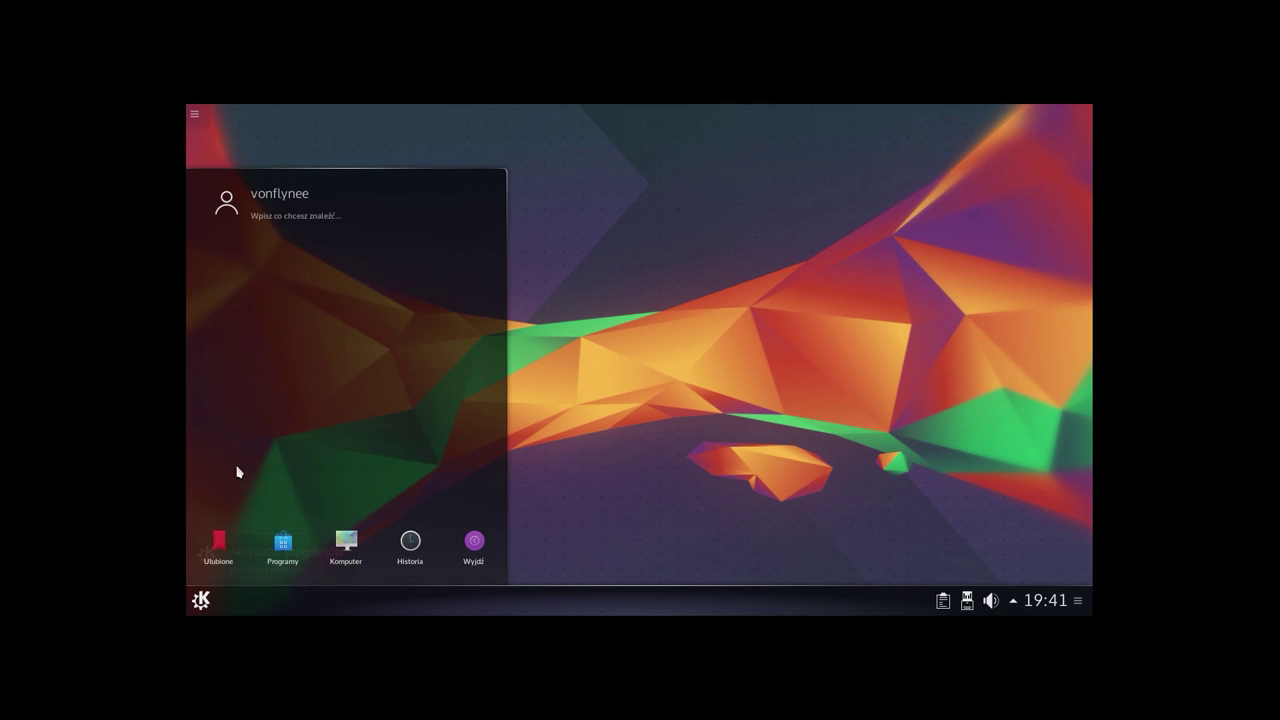
{"action": "type", "text": "konsole"}
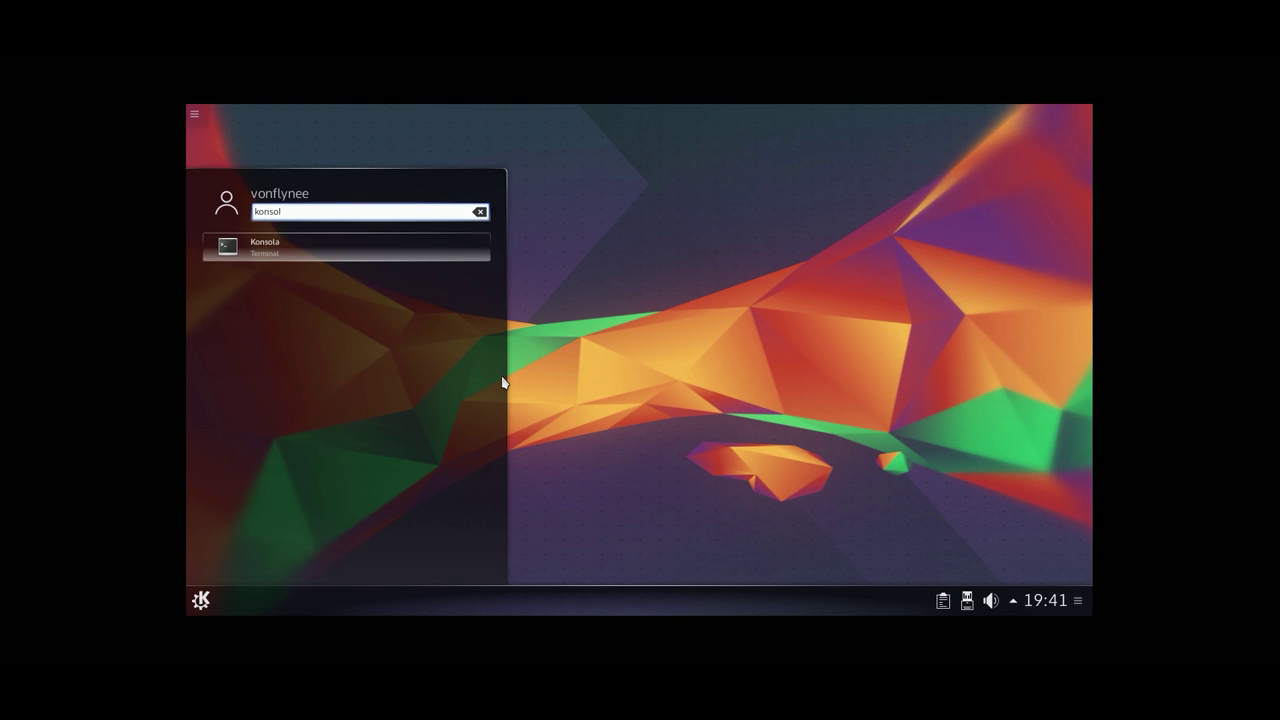
{"action": "key", "text": "Return"}
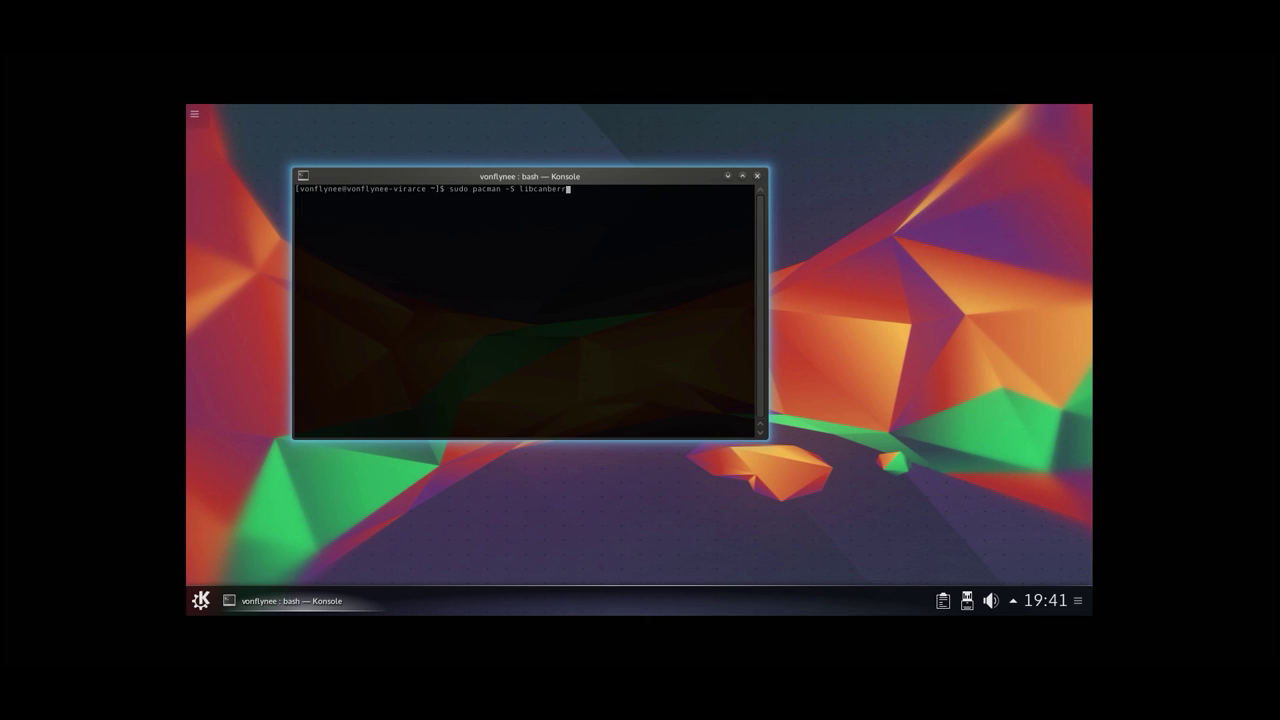
Step: Run sudo pacman -S libcanberra, enter the account password and abort at the installation confirmation
{"action": "key", "text": "Return"}
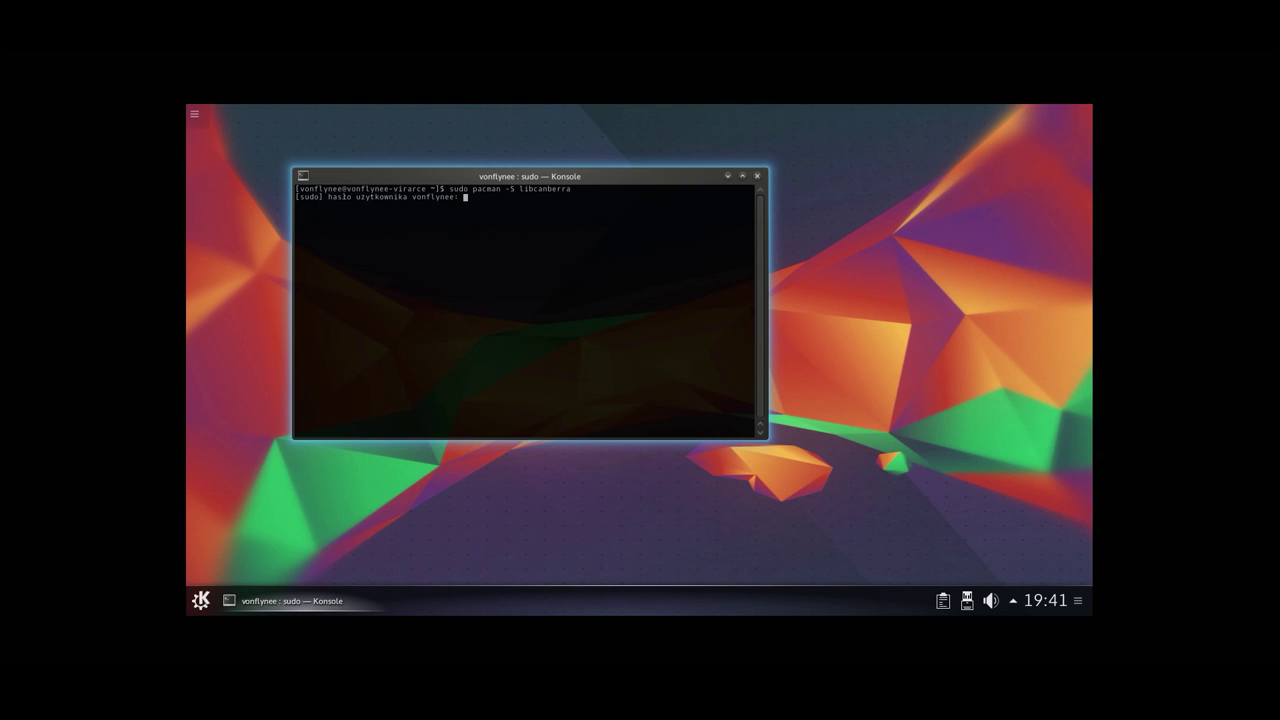
{"action": "key", "text": "Return"}
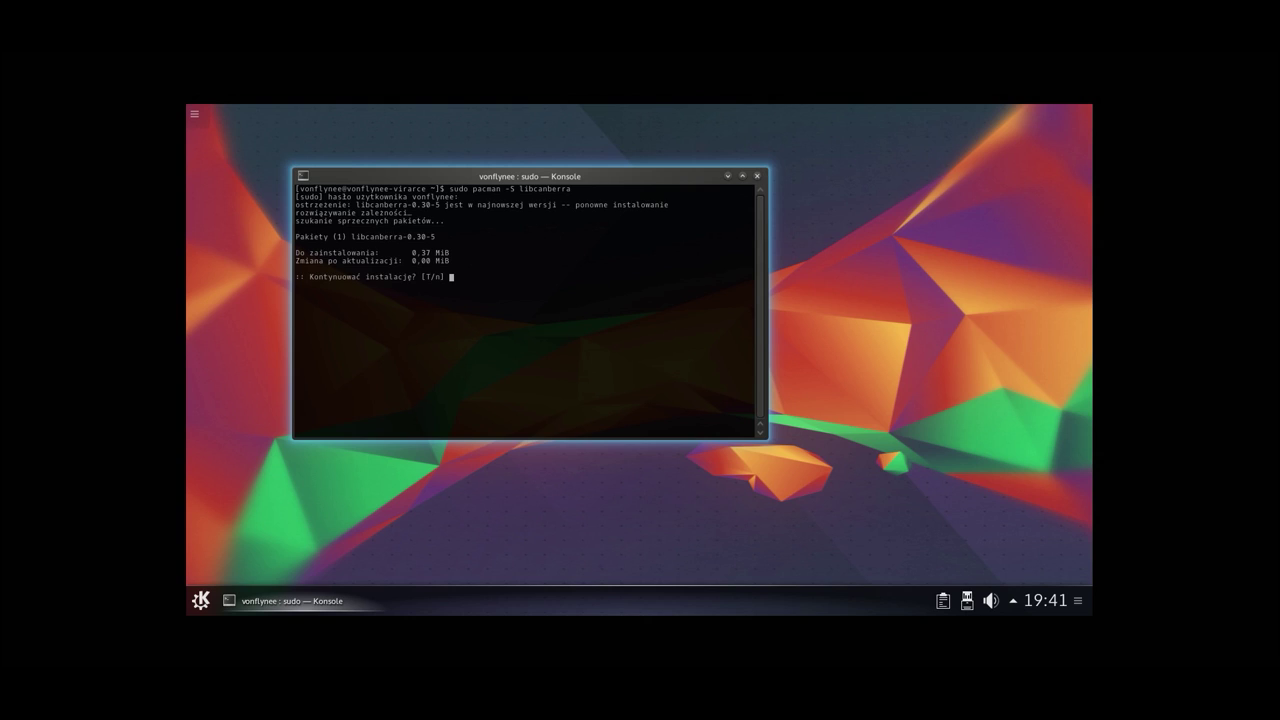
{"action": "key", "text": "ctrl+c"}
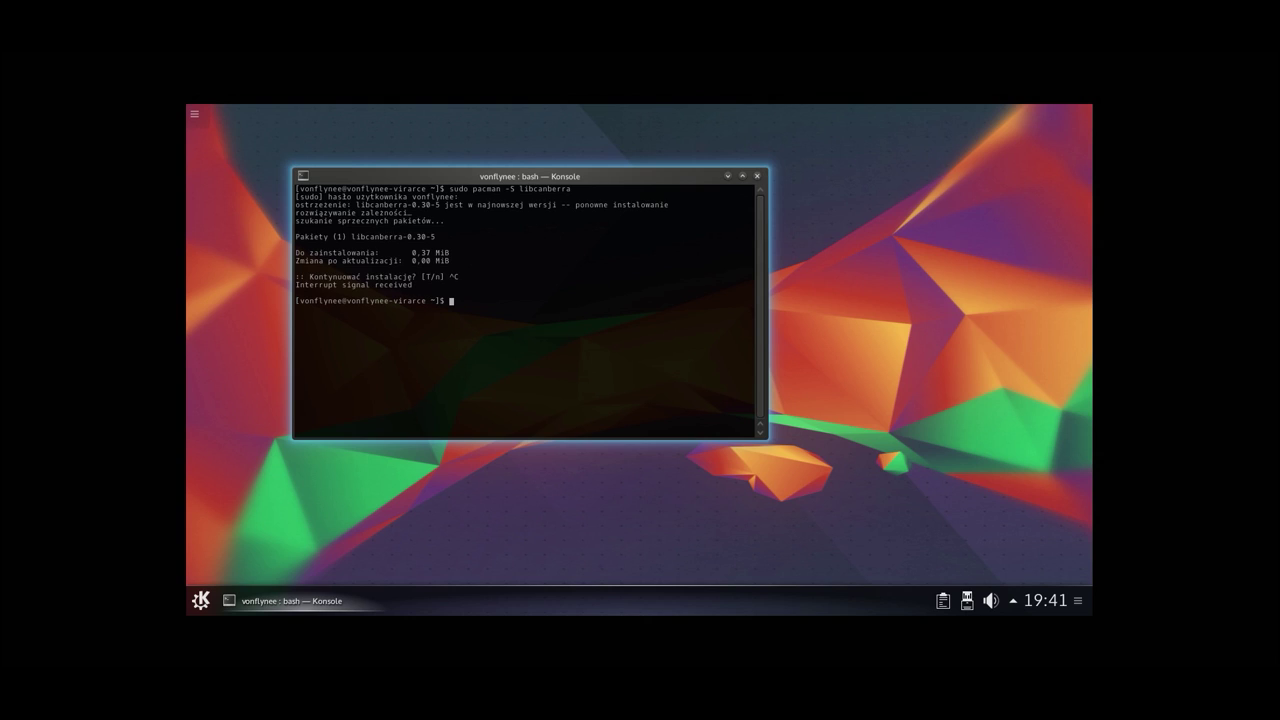
Step: Look through the volume applet's settings for recording, output devices, input devices and the sound card profile, and close them
{"action": "right_click", "coordinate": [998, 600]}
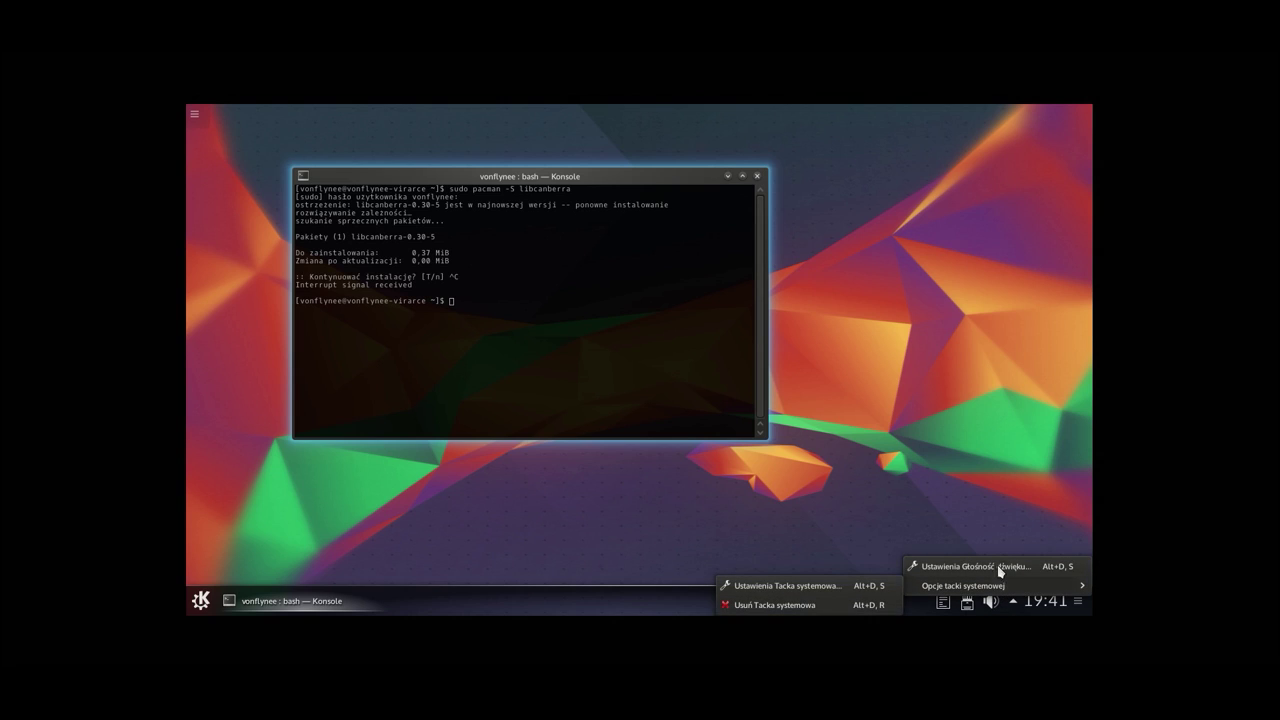
{"action": "left_click", "coordinate": [990, 540]}
{"action": "left_click", "coordinate": [991, 601]}
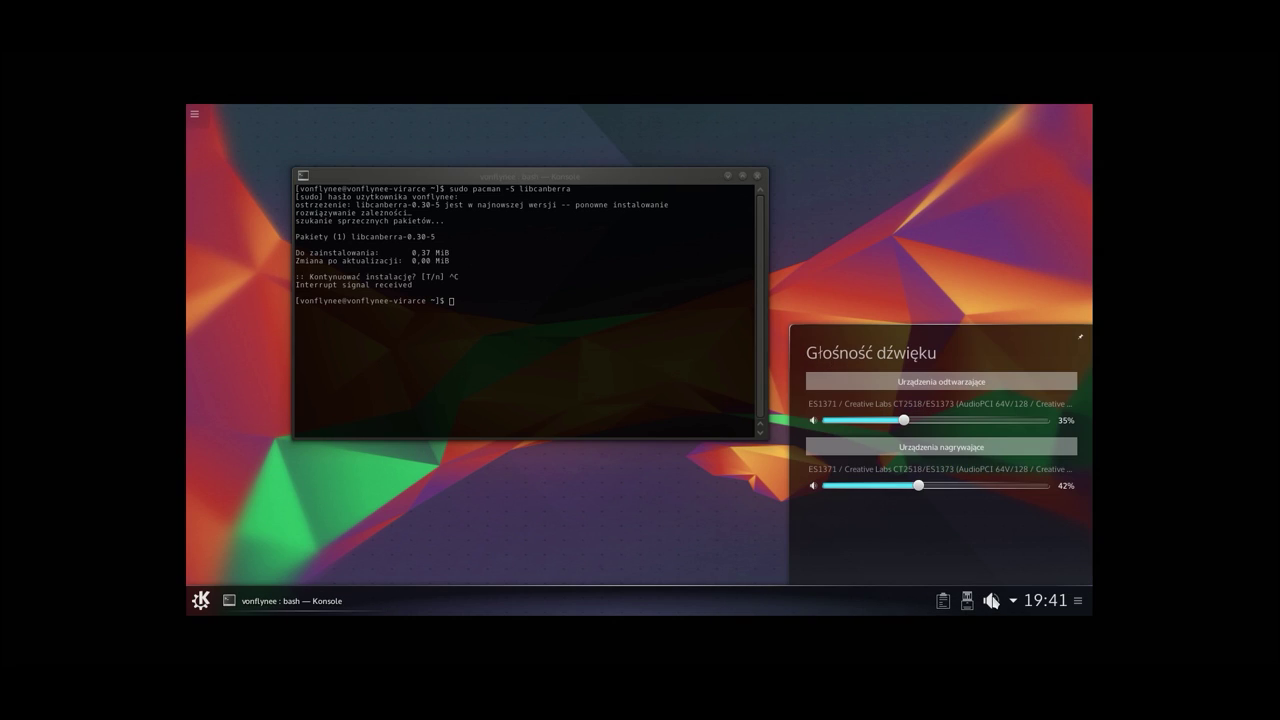
{"action": "right_click", "coordinate": [988, 496]}
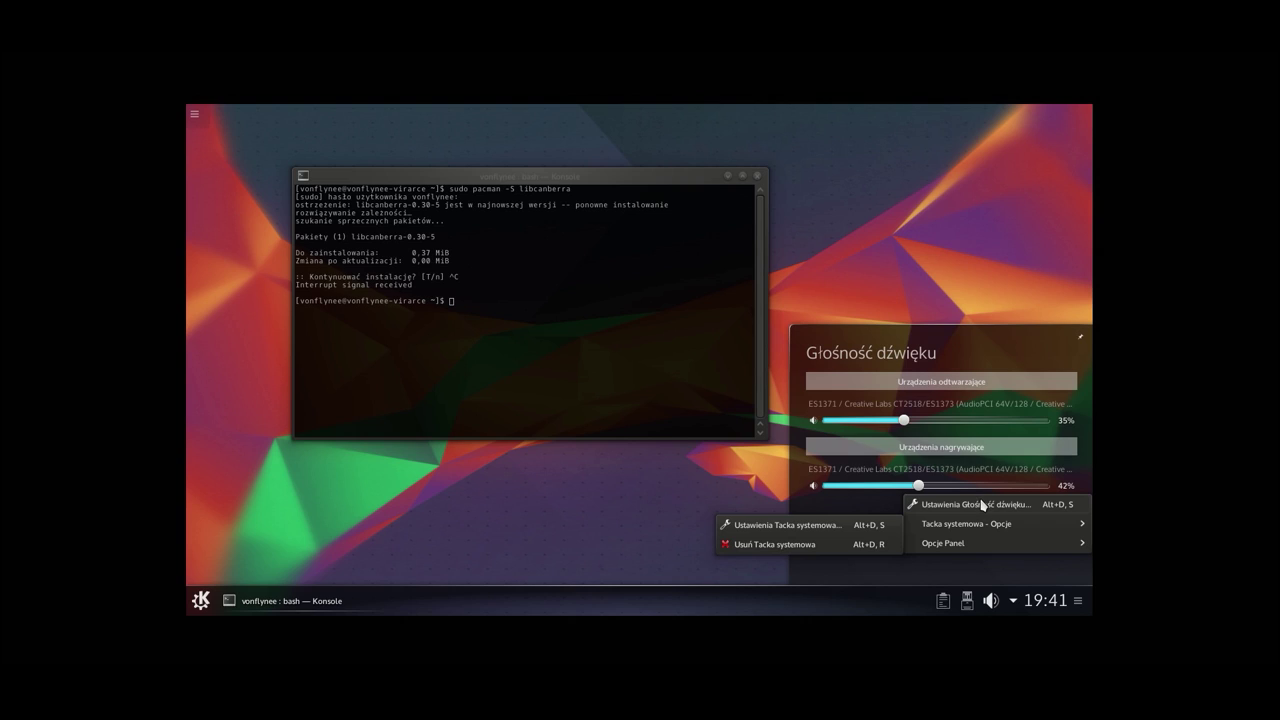
{"action": "left_click", "coordinate": [983, 505]}
{"action": "left_click", "coordinate": [381, 263]}
{"action": "left_click", "coordinate": [434, 263]}
{"action": "left_click", "coordinate": [575, 263]}
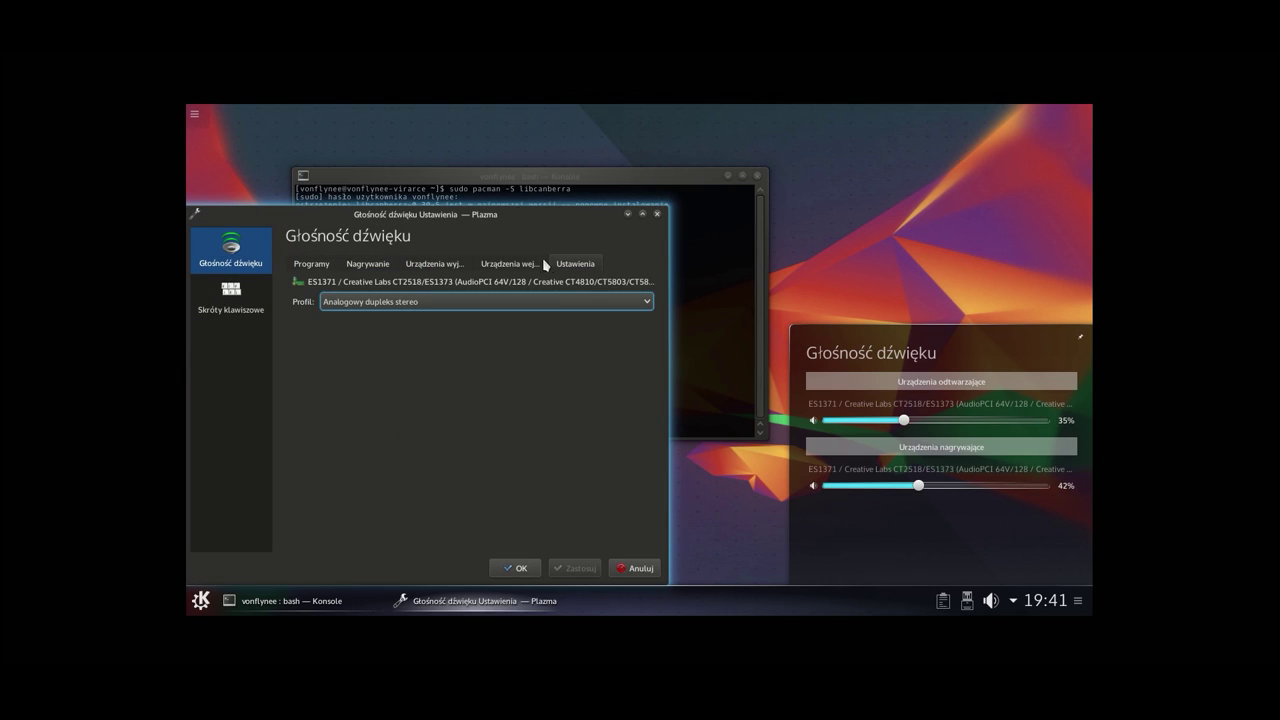
{"action": "left_click", "coordinate": [543, 263]}
{"action": "left_click", "coordinate": [436, 265]}
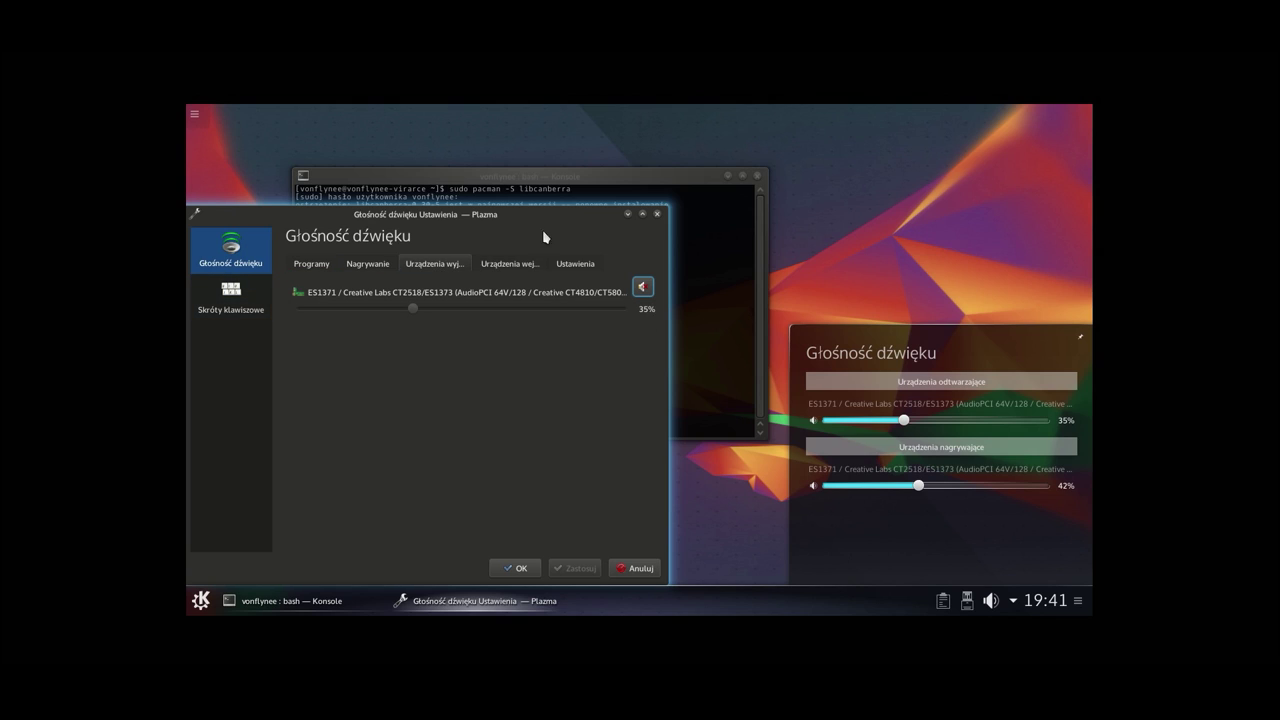
{"action": "left_click", "coordinate": [657, 214]}
Step: Reopen the volume applet's settings, examine the device and keyboard shortcut pages, cancel, and check the volume popup's context options
{"action": "left_click", "coordinate": [991, 601]}
{"action": "right_click", "coordinate": [991, 601]}
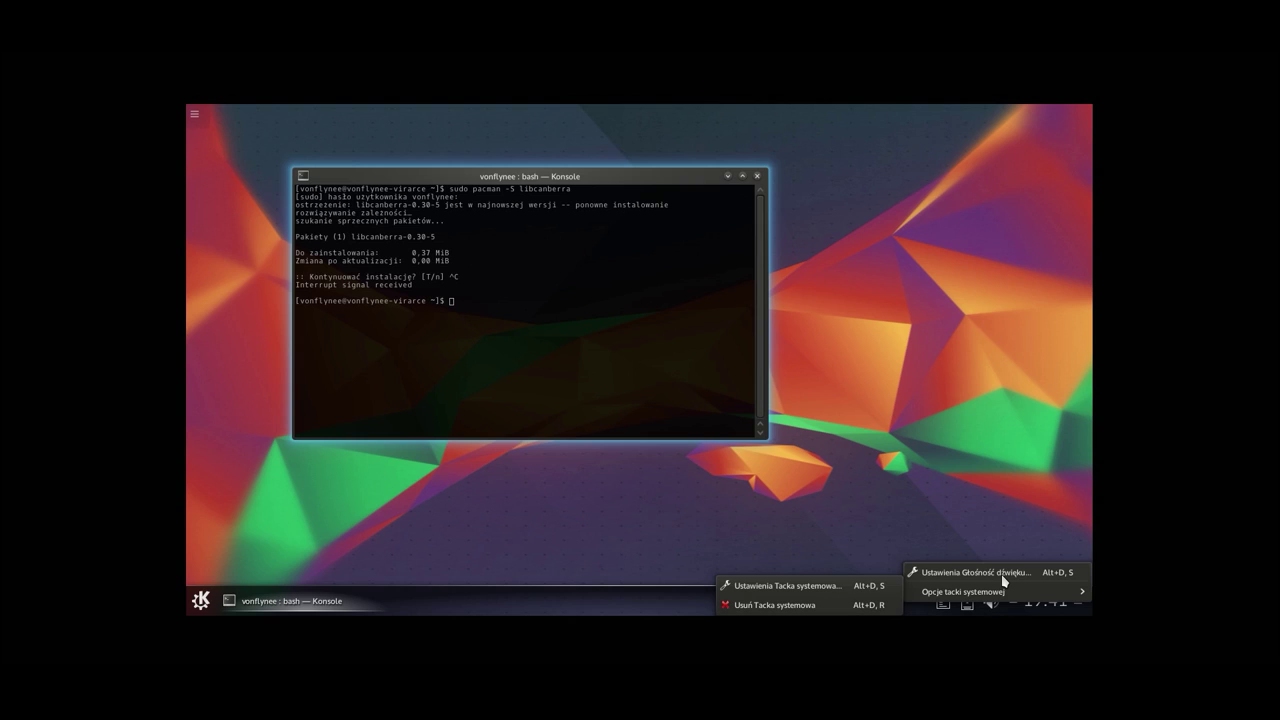
{"action": "left_click", "coordinate": [1003, 576]}
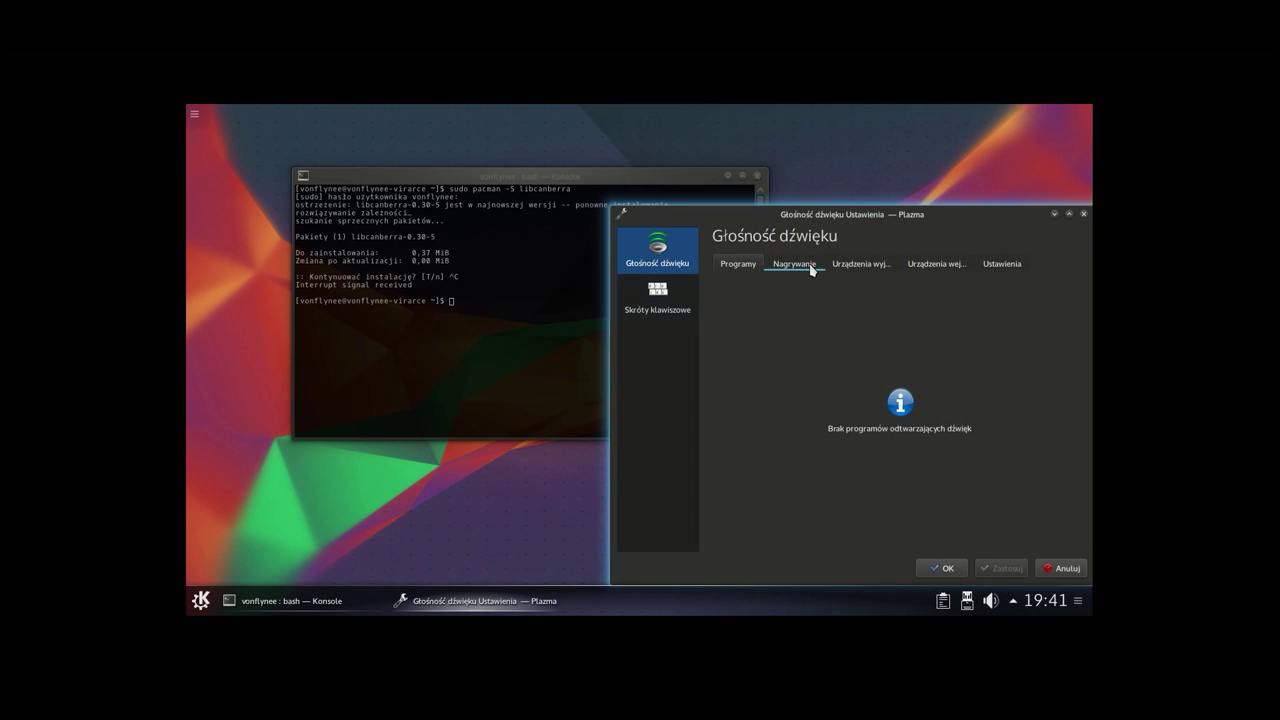
{"action": "left_click", "coordinate": [937, 263]}
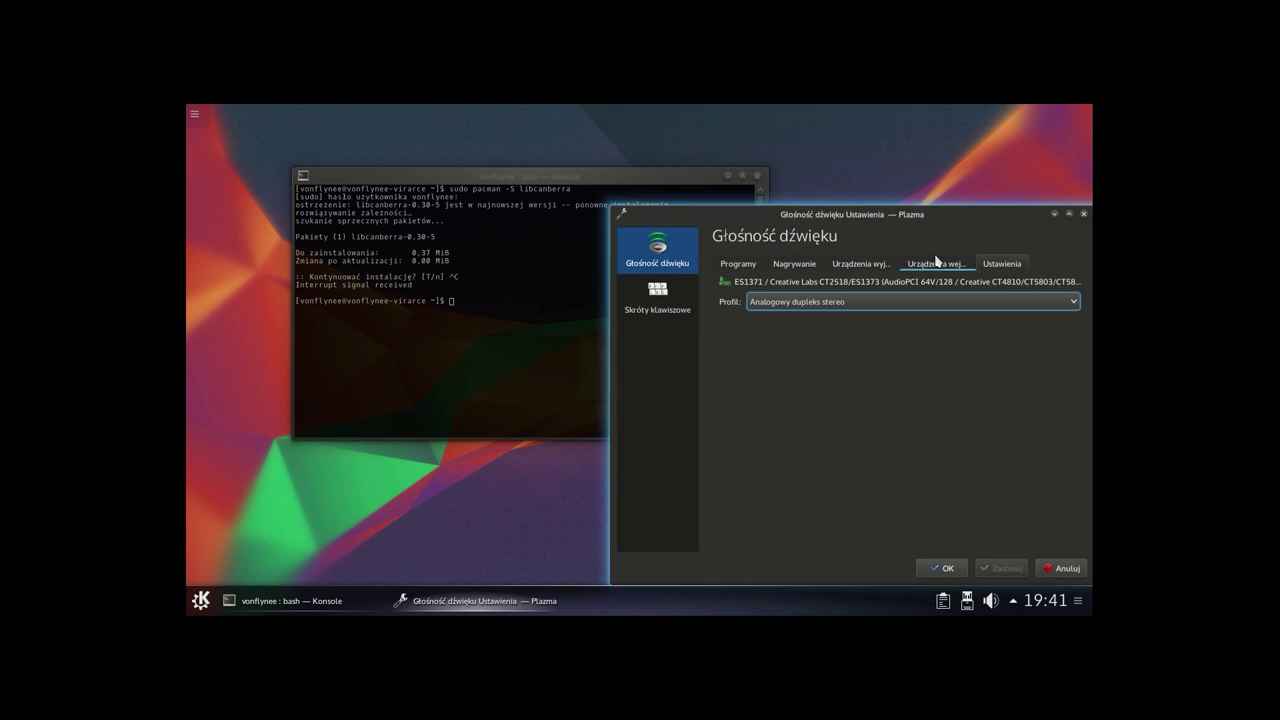
{"action": "left_click", "coordinate": [792, 264]}
{"action": "left_click", "coordinate": [657, 298]}
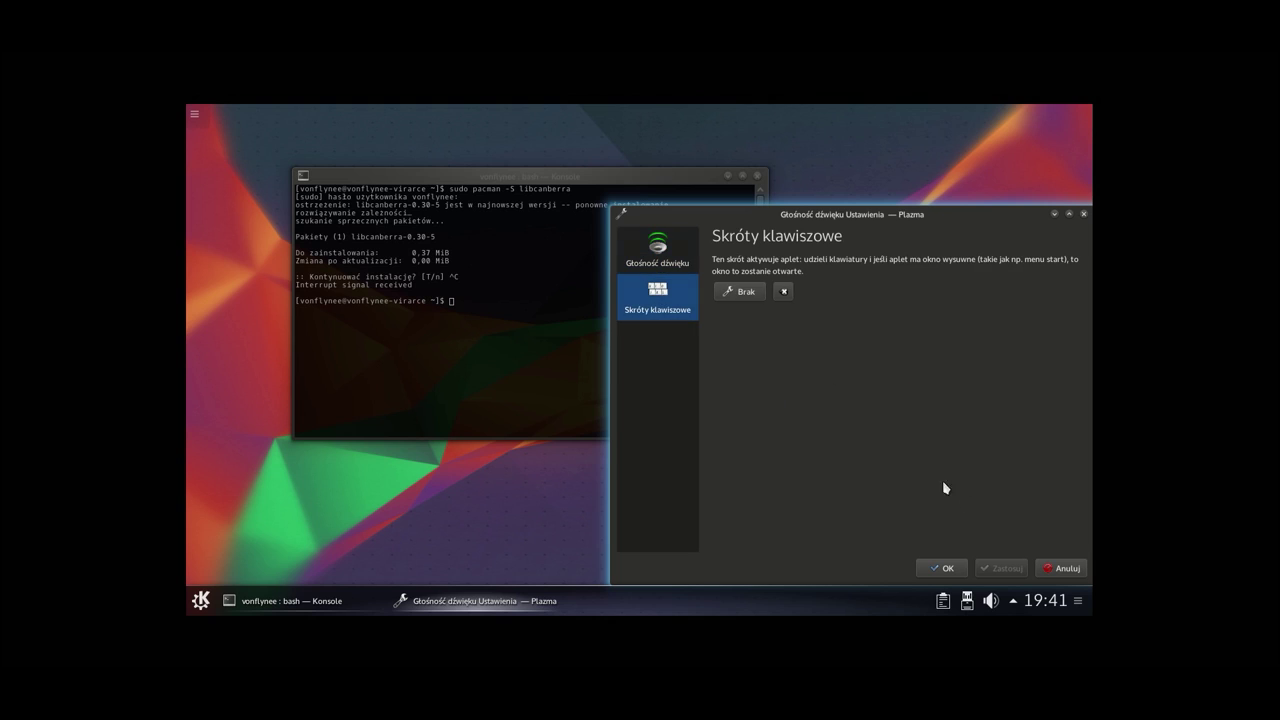
{"action": "left_click", "coordinate": [1060, 568]}
{"action": "left_click", "coordinate": [992, 601]}
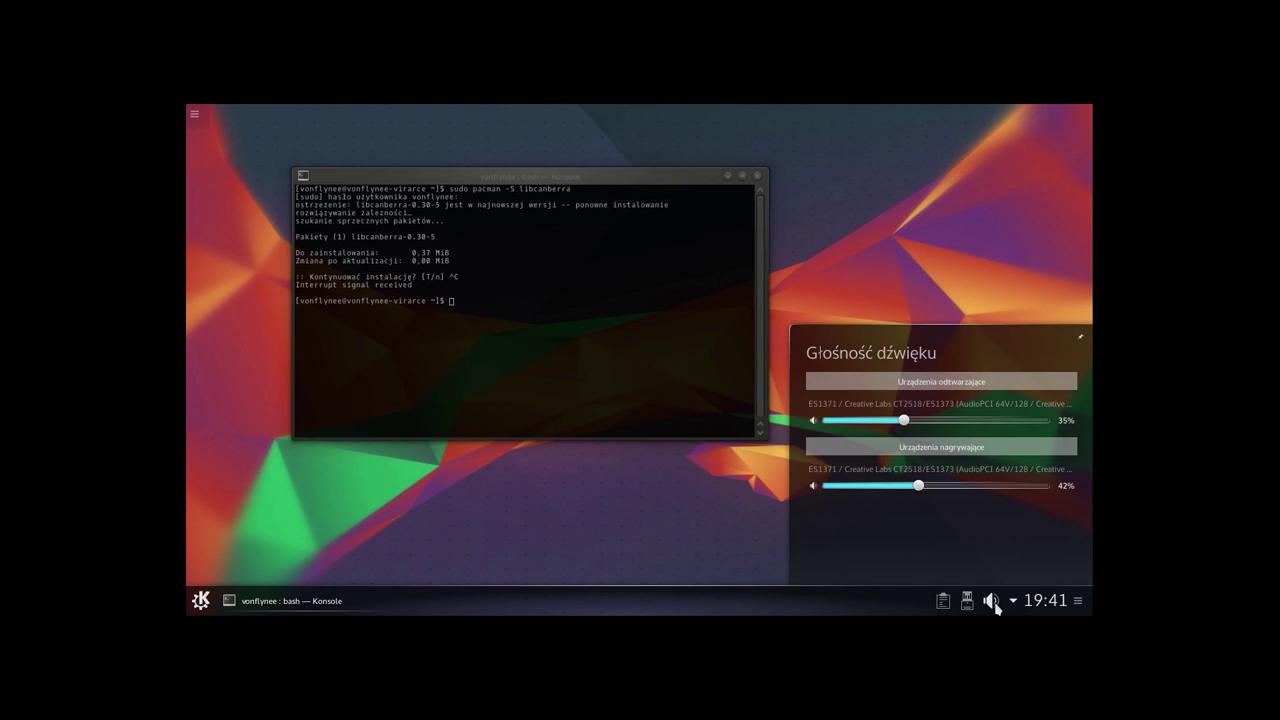
{"action": "right_click", "coordinate": [1030, 343]}
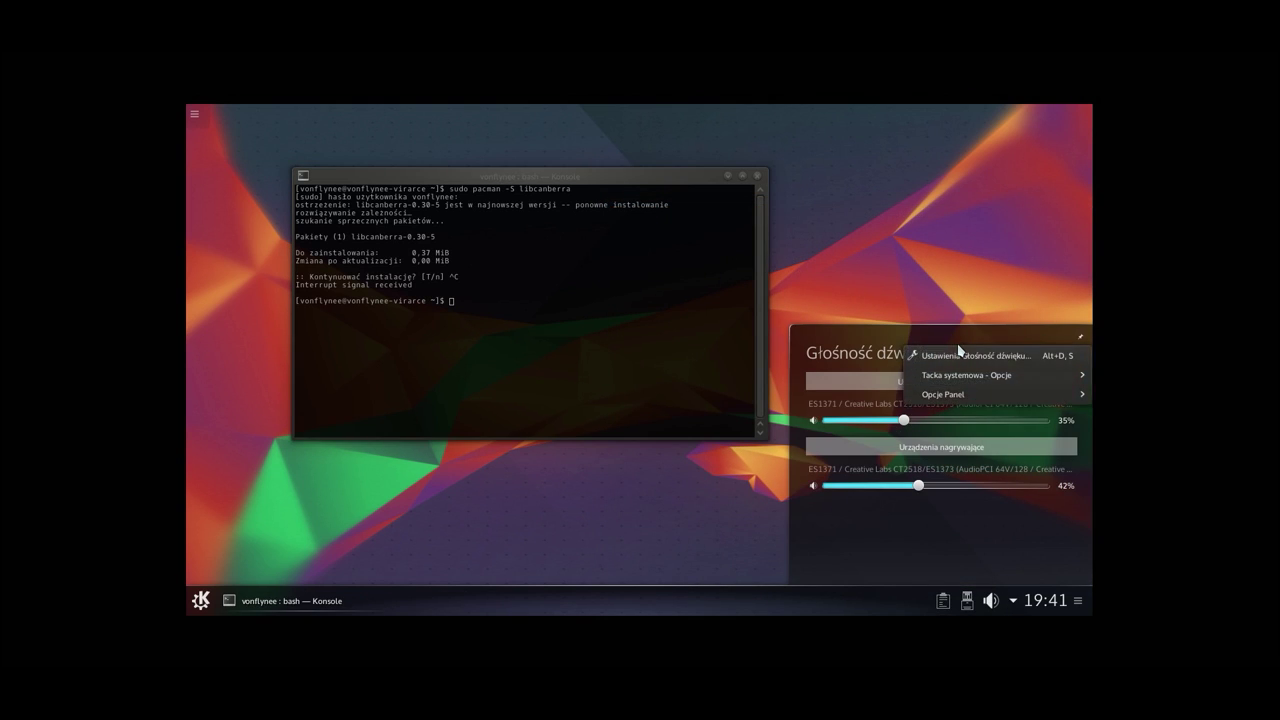
{"action": "left_click", "coordinate": [868, 337]}
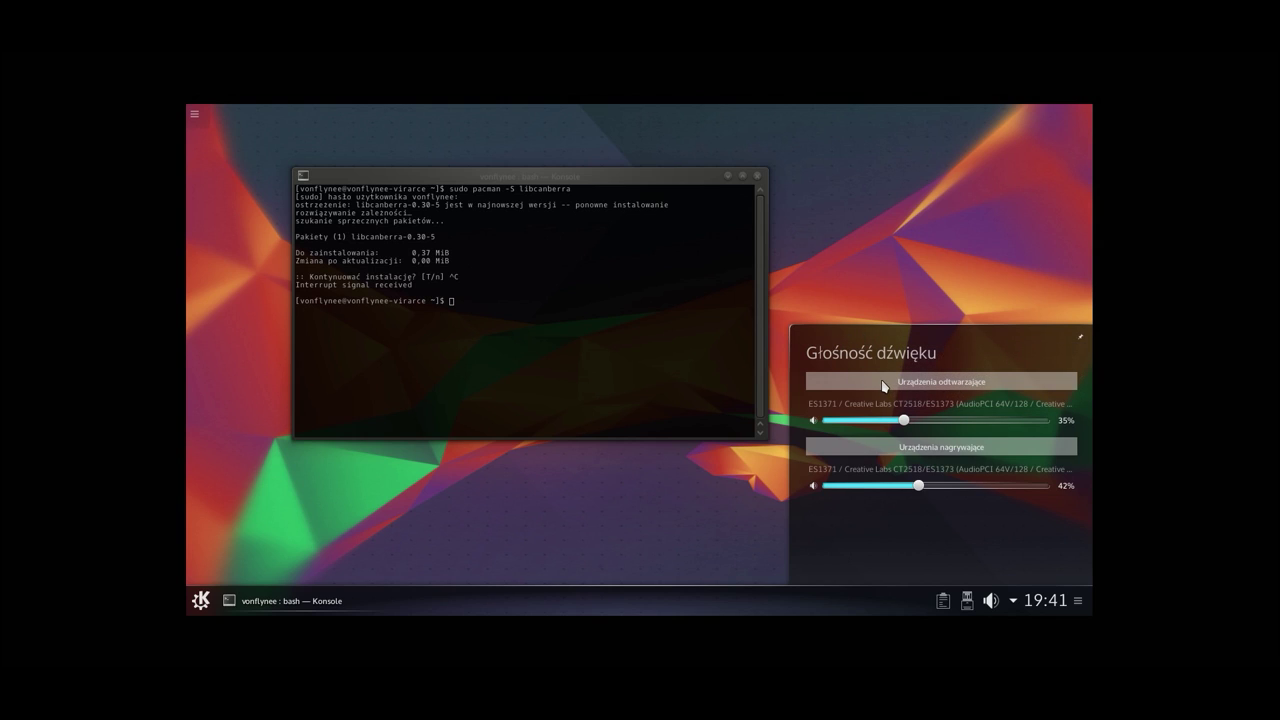
{"action": "left_click", "coordinate": [678, 512]}
Step: Search the application launcher for "kmix"
{"action": "left_click", "coordinate": [197, 602]}
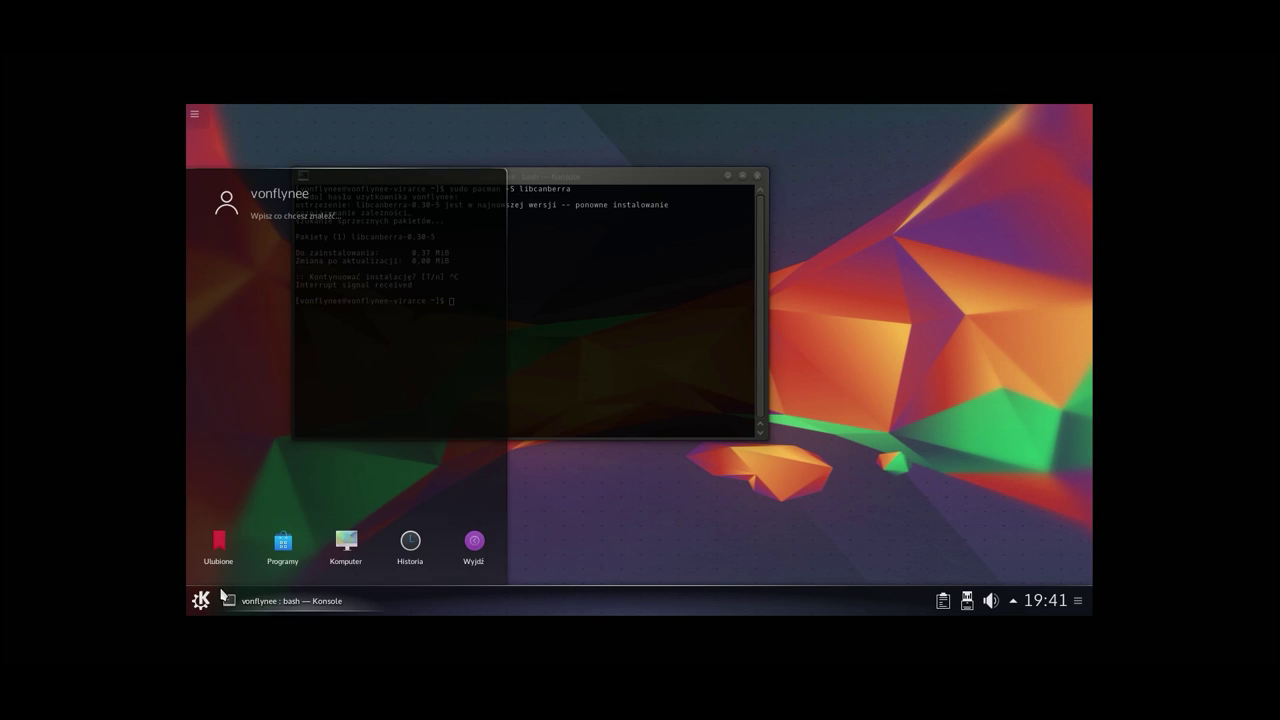
{"action": "type", "text": "kmix"}
{"action": "mouse_move", "coordinate": [222, 595]}
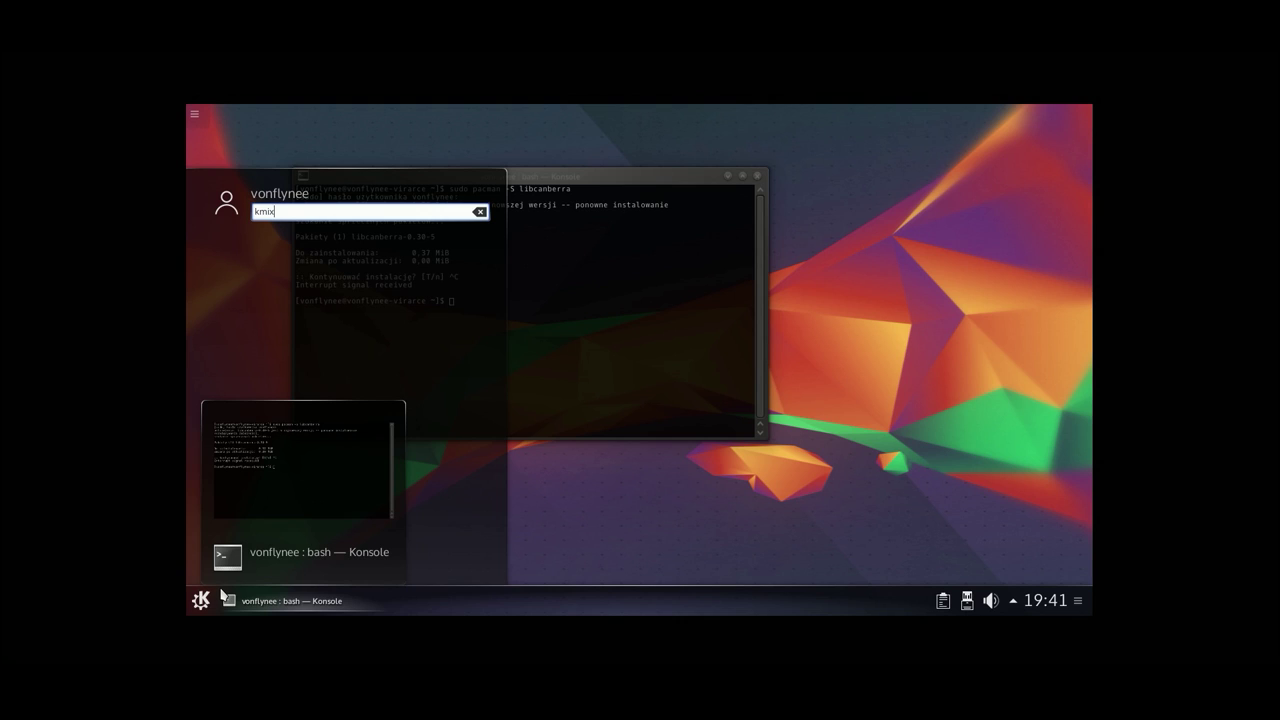
Step: Install KMix from the terminal with sudo pacman -S kmix and confirm the installation
{"action": "left_click", "coordinate": [606, 357]}
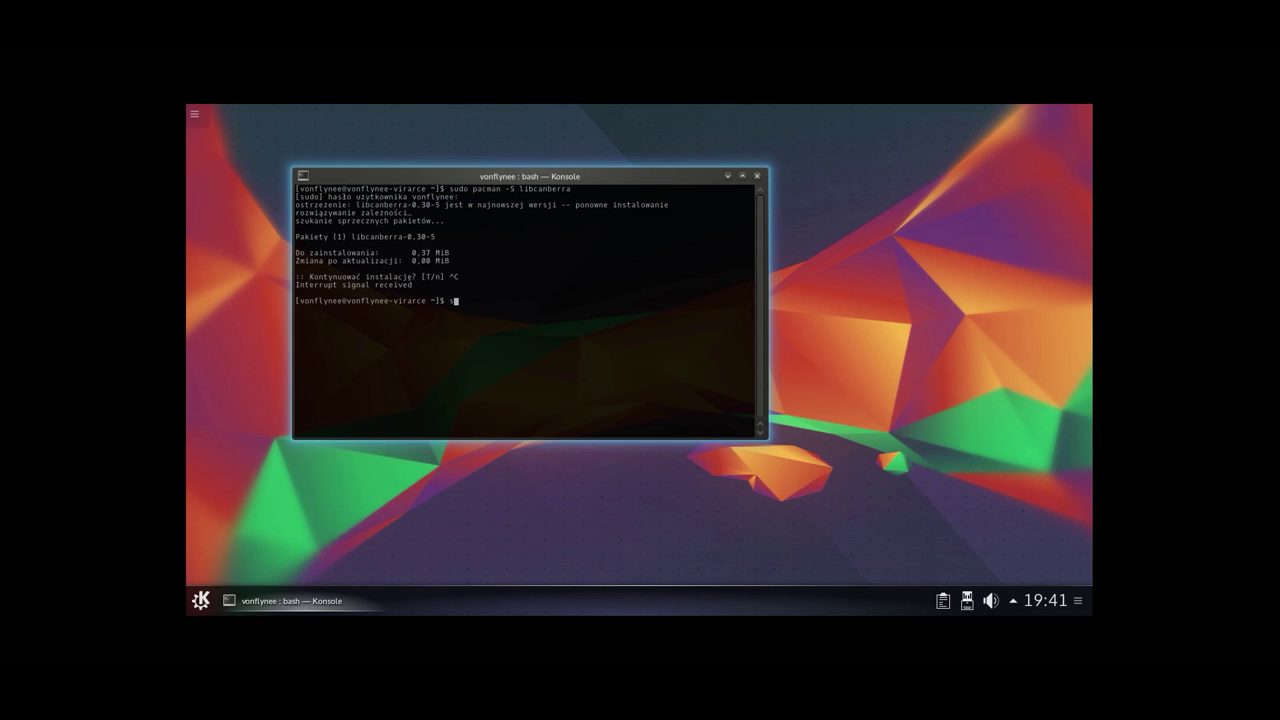
{"action": "key", "text": "Up"}
{"action": "key", "text": "ctrl+w"}
{"action": "type", "text": "kmix"}
{"action": "key", "text": "Return"}
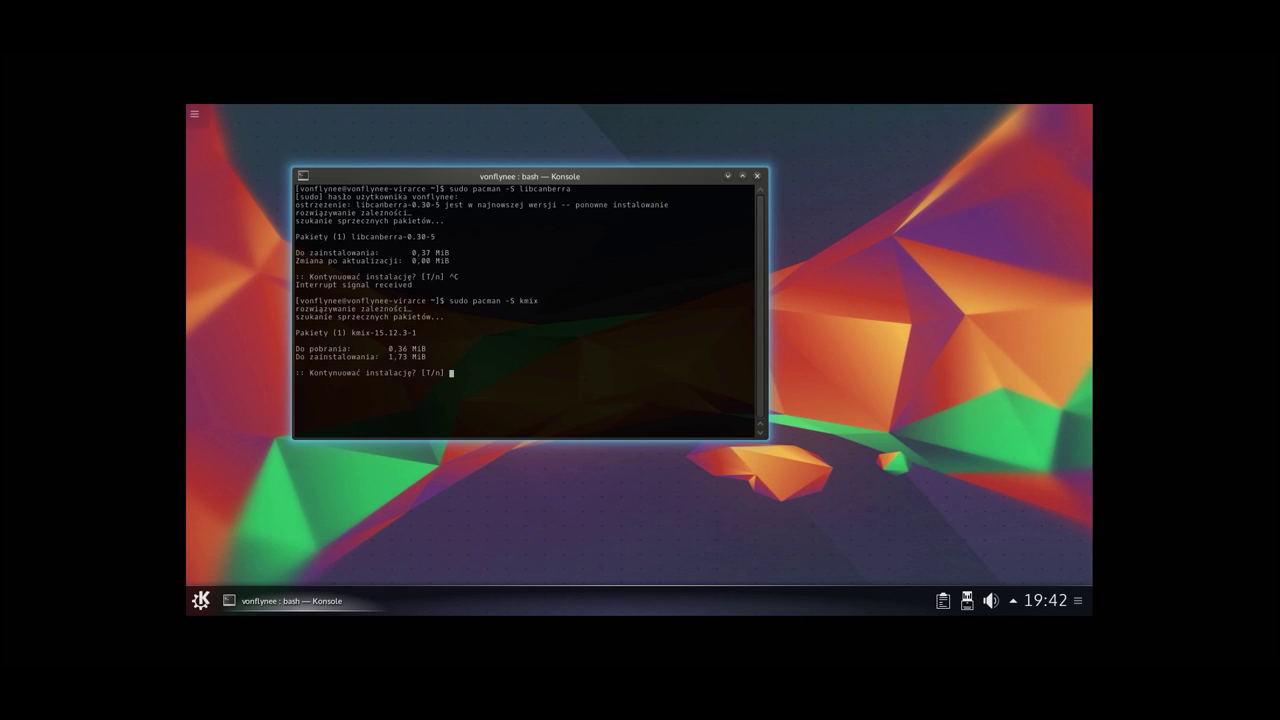
{"action": "key", "text": "Return"}
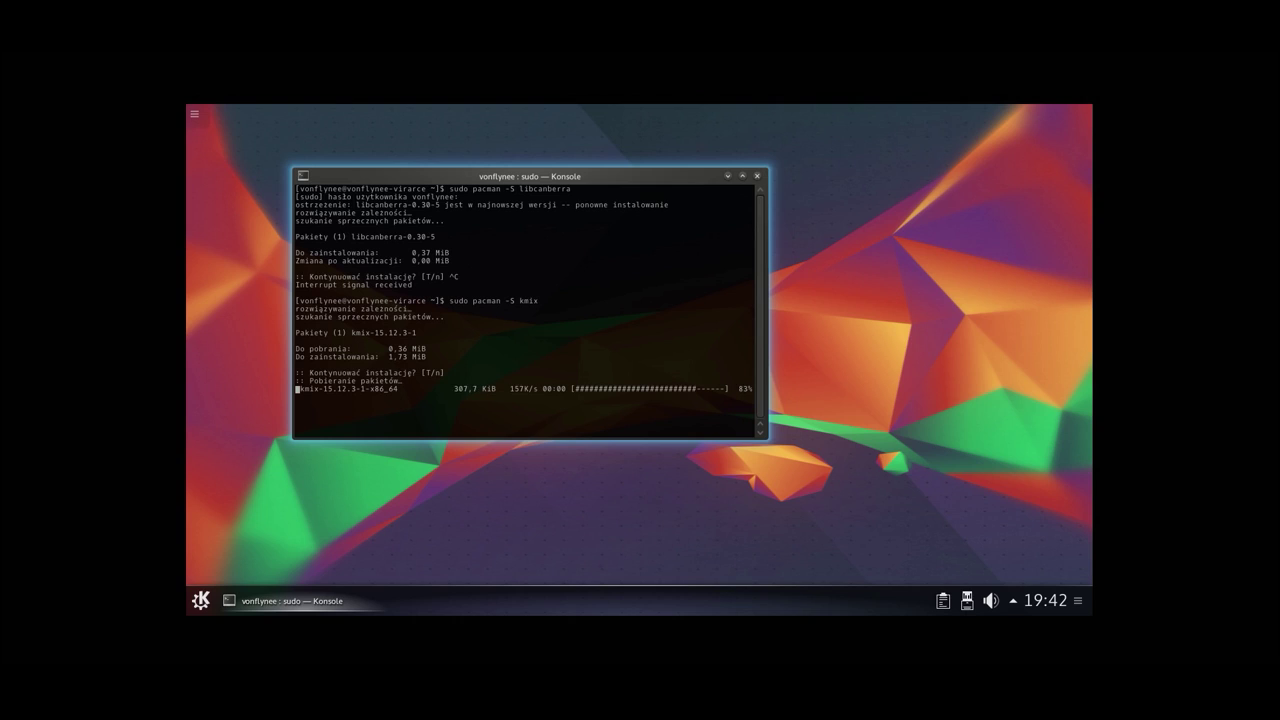
Step: Install ksuperkey from the terminal with sudo pacman -S ksuperkey and confirm the installation
{"action": "key", "text": "Up"}
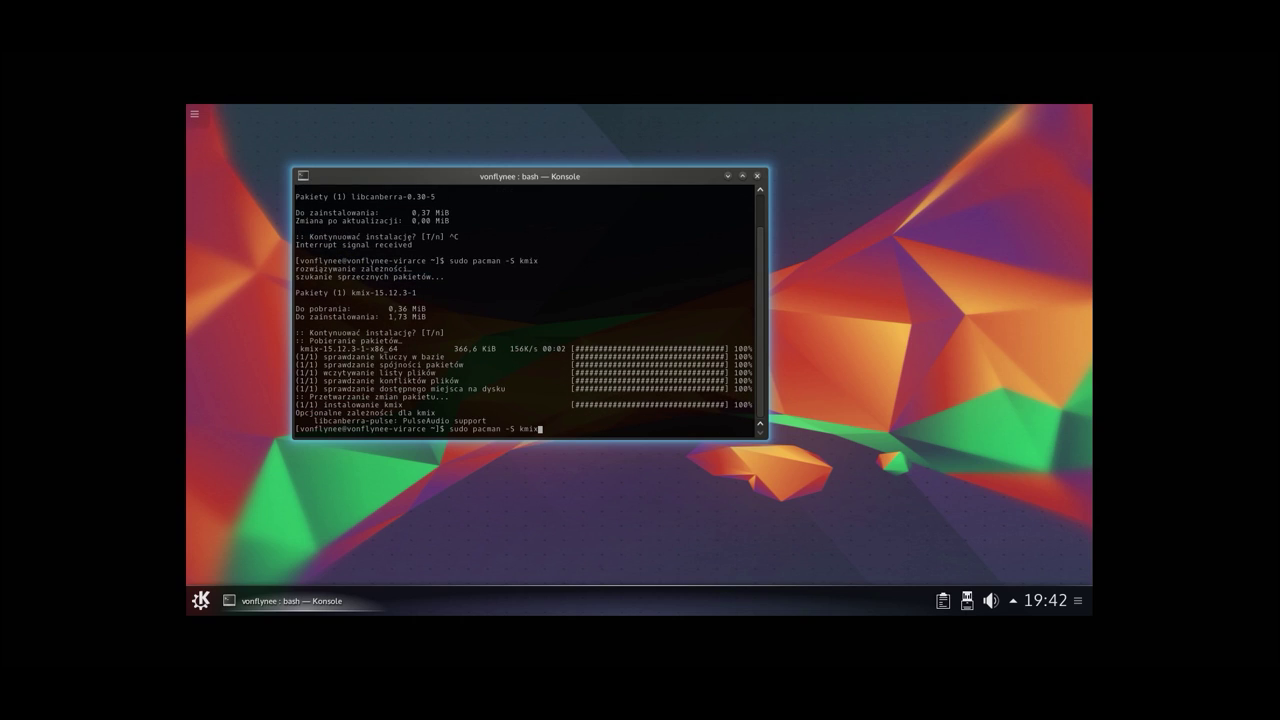
{"action": "key", "text": "BackSpace"}
{"action": "key", "text": "BackSpace"}
{"action": "key", "text": "BackSpace"}
{"action": "key", "text": "BackSpace"}
{"action": "type", "text": "ksuperkey"}
{"action": "key", "text": "Return"}
{"action": "key", "text": "Return"}
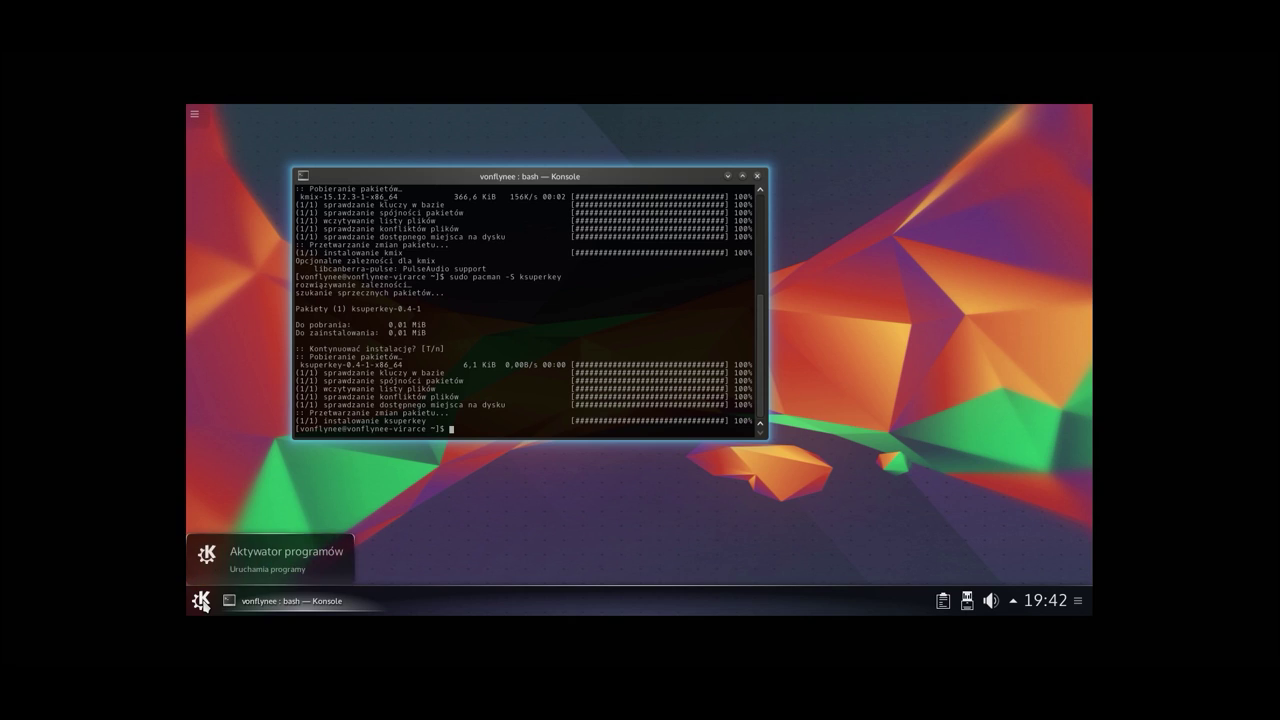
Step: Run ksuperkey in the terminal and test it by toggling the application launcher
{"action": "left_click", "coordinate": [209, 597]}
{"action": "type", "text": "sud"}
{"action": "type", "text": "o"}
{"action": "key", "text": "BackSpace"}
{"action": "key", "text": "BackSpace"}
{"action": "key", "text": "BackSpace"}
{"action": "key", "text": "BackSpace"}
{"action": "key", "text": "BackSpace"}
{"action": "type", "text": "ksuperkey"}
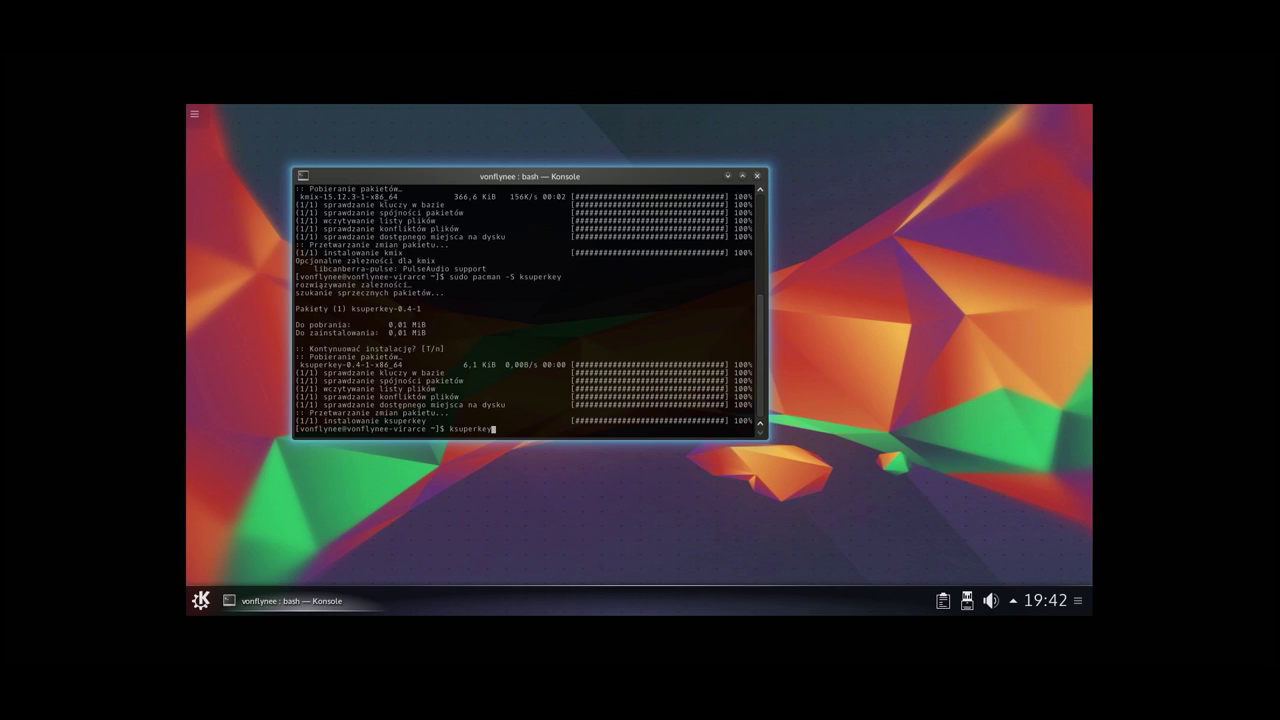
{"action": "key", "text": "Return"}
{"action": "key", "text": "super"}
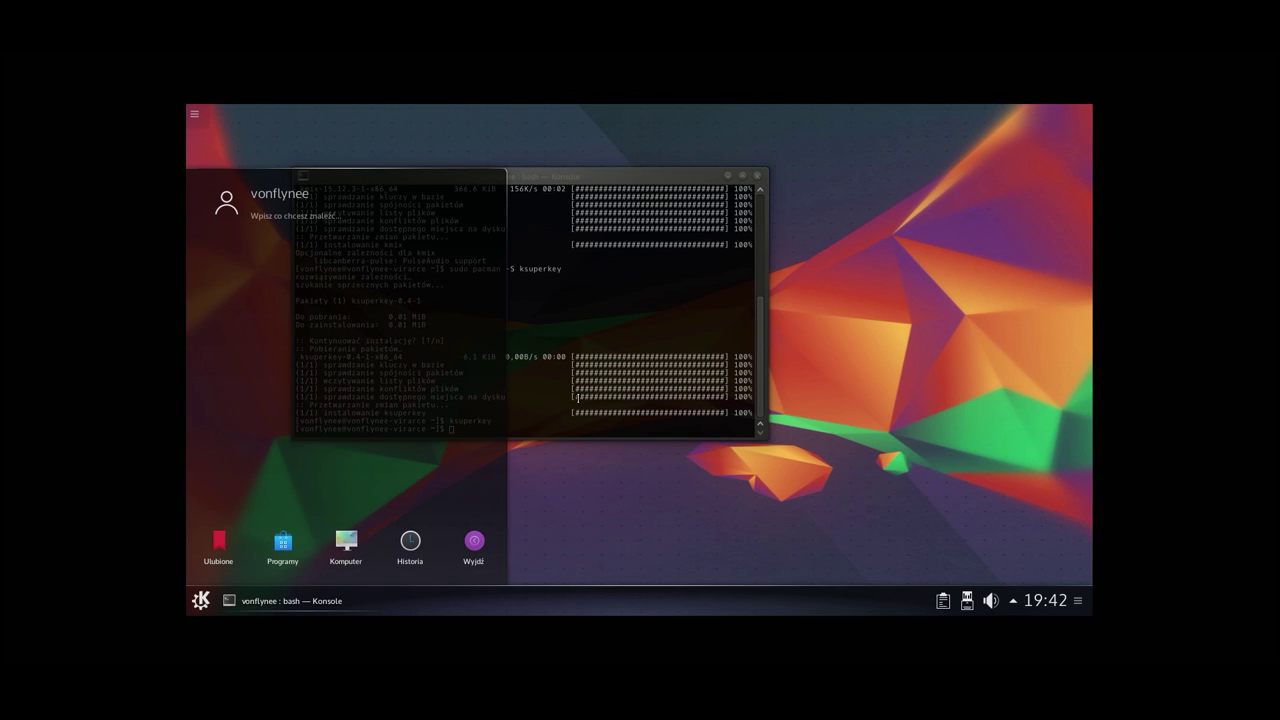
{"action": "key", "text": "super"}
Step: Open the system settings from the application launcher and go to the autostart programs page
{"action": "key", "text": "super"}
{"action": "mouse_move", "coordinate": [332, 540]}
{"action": "left_click", "coordinate": [268, 311]}
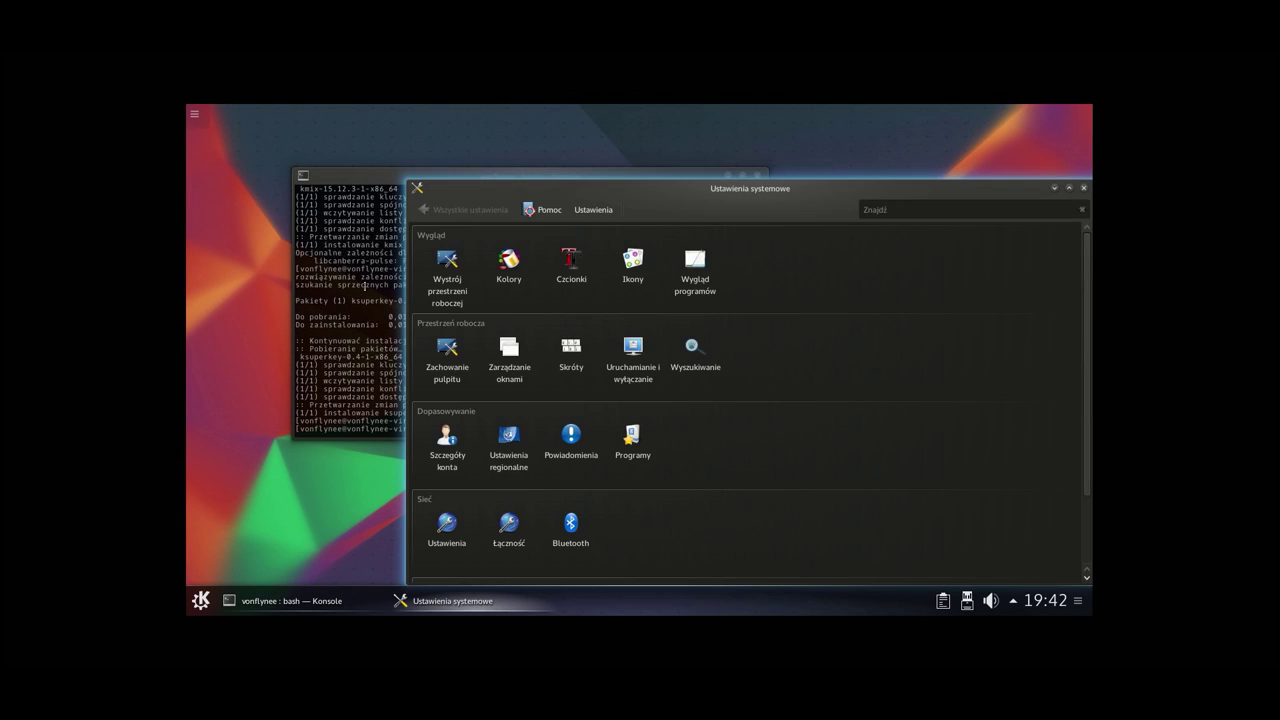
{"action": "left_click", "coordinate": [516, 305]}
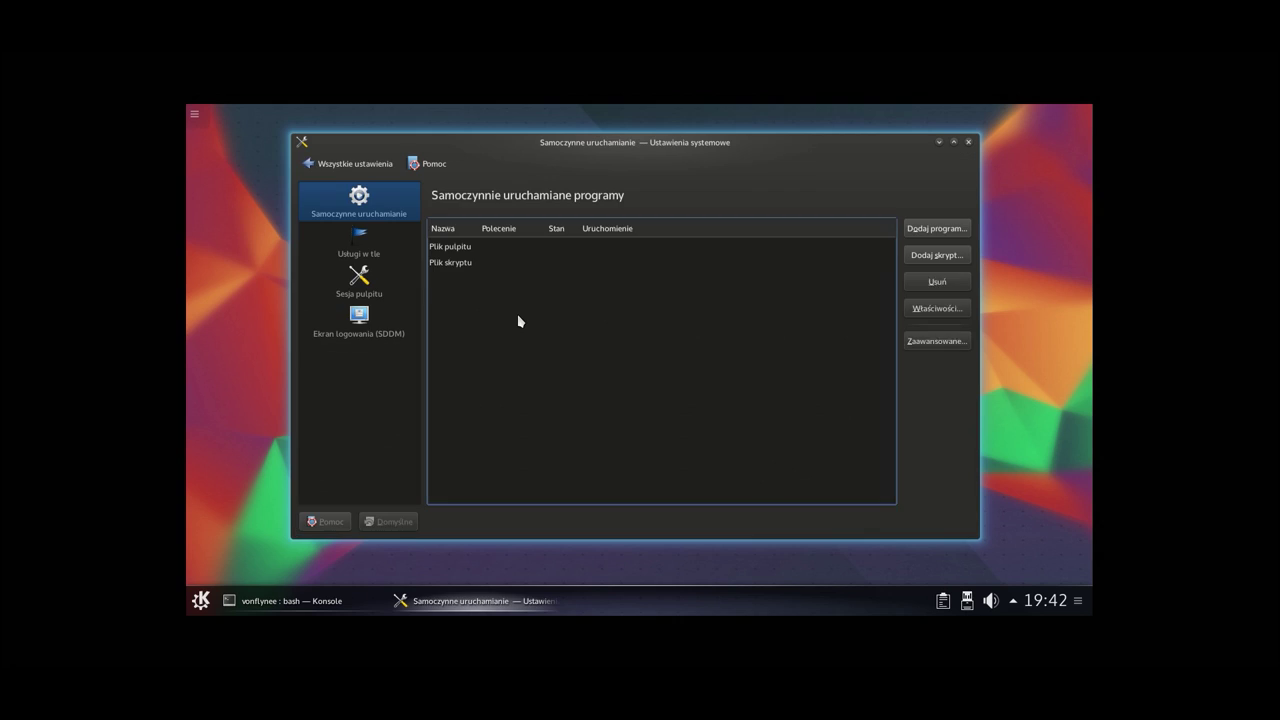
Step: Add a new autostart program with ksuperkey as its command
{"action": "left_click", "coordinate": [940, 229]}
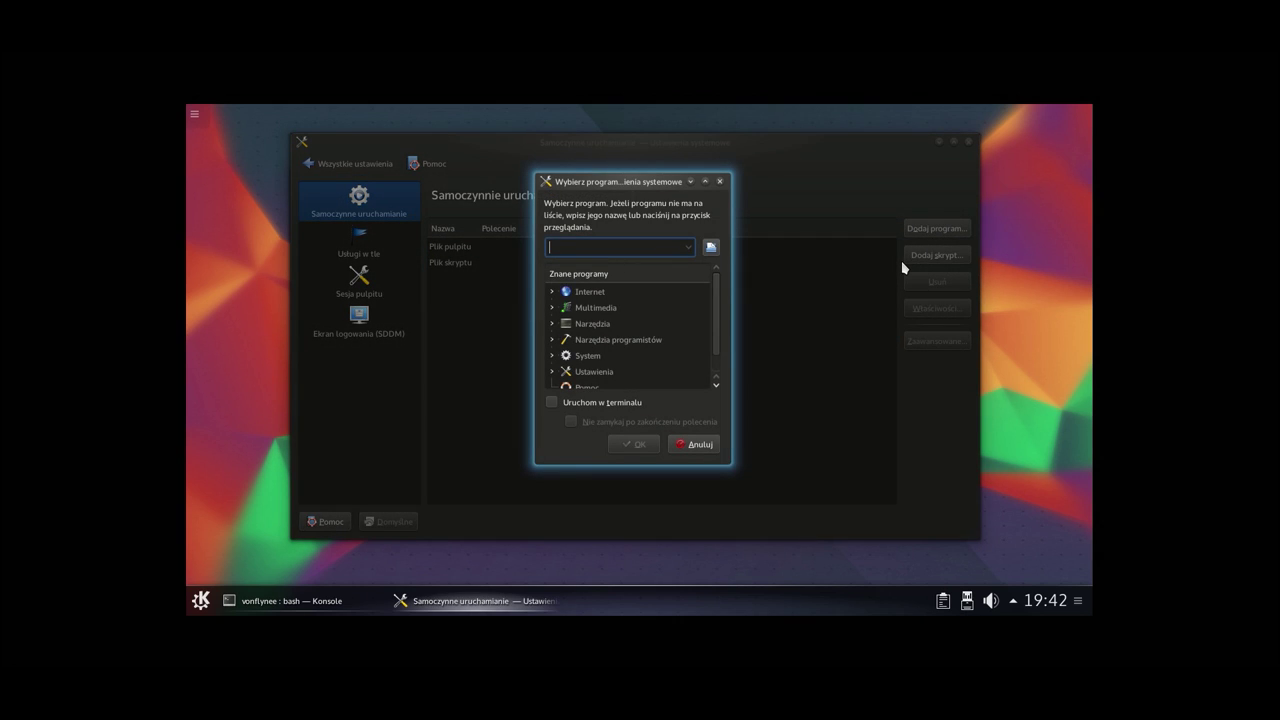
{"action": "type", "text": "ksuperkey"}
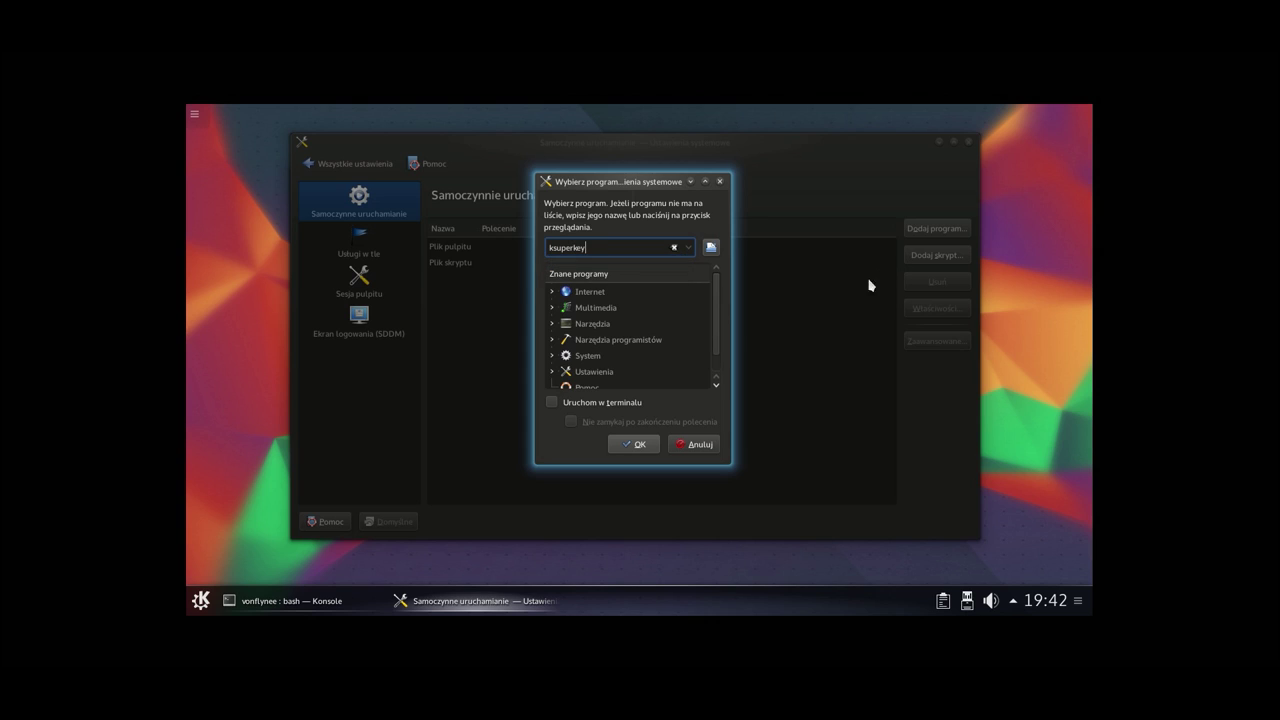
{"action": "left_click", "coordinate": [642, 444]}
Step: Make the ksuperkey entry executable with read access for group and others, confirm its properties, and close the system settings
{"action": "left_click", "coordinate": [588, 194]}
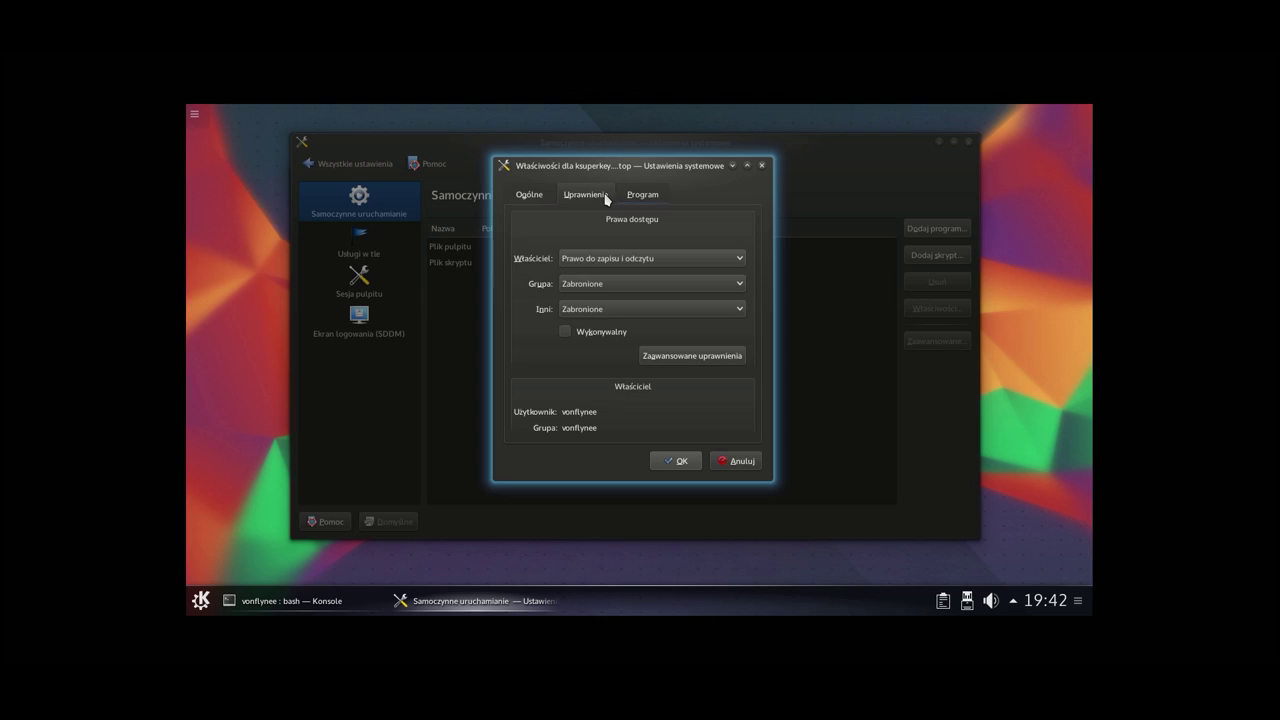
{"action": "left_click", "coordinate": [599, 333]}
{"action": "left_click", "coordinate": [605, 284]}
{"action": "left_click", "coordinate": [605, 320]}
{"action": "left_click", "coordinate": [606, 309]}
{"action": "left_click", "coordinate": [606, 343]}
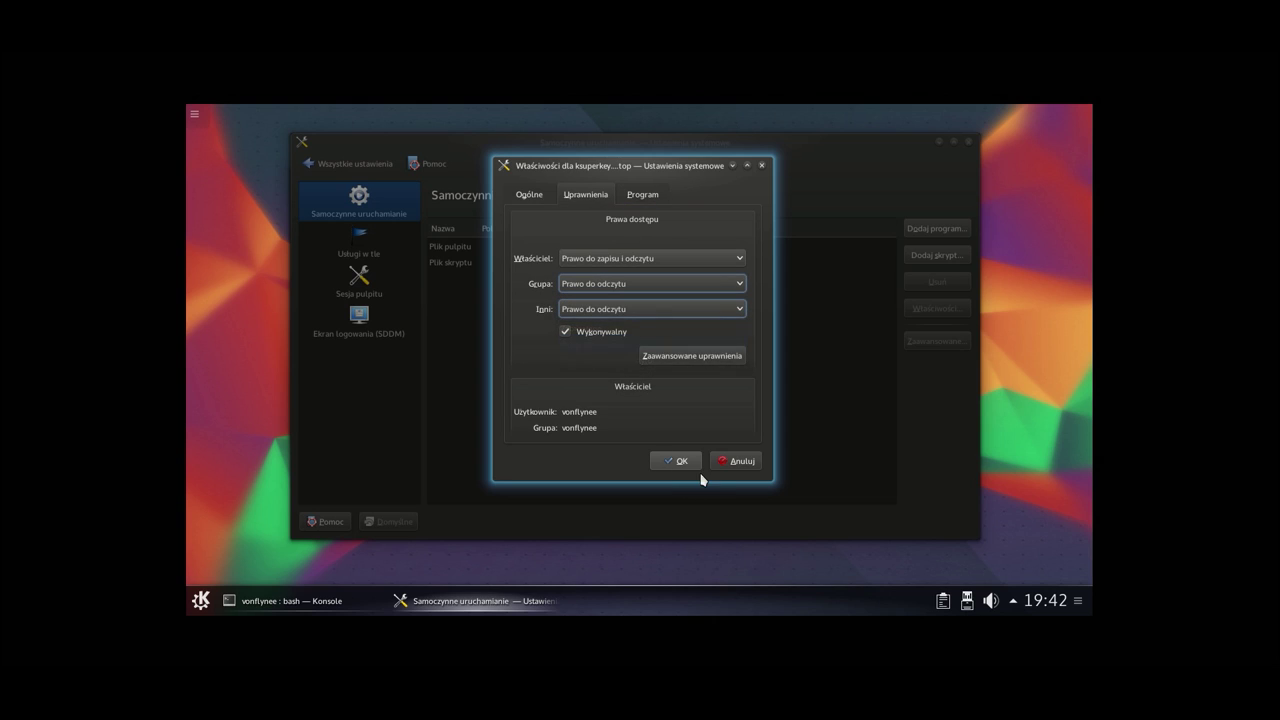
{"action": "left_click", "coordinate": [682, 463]}
{"action": "left_click", "coordinate": [796, 354]}
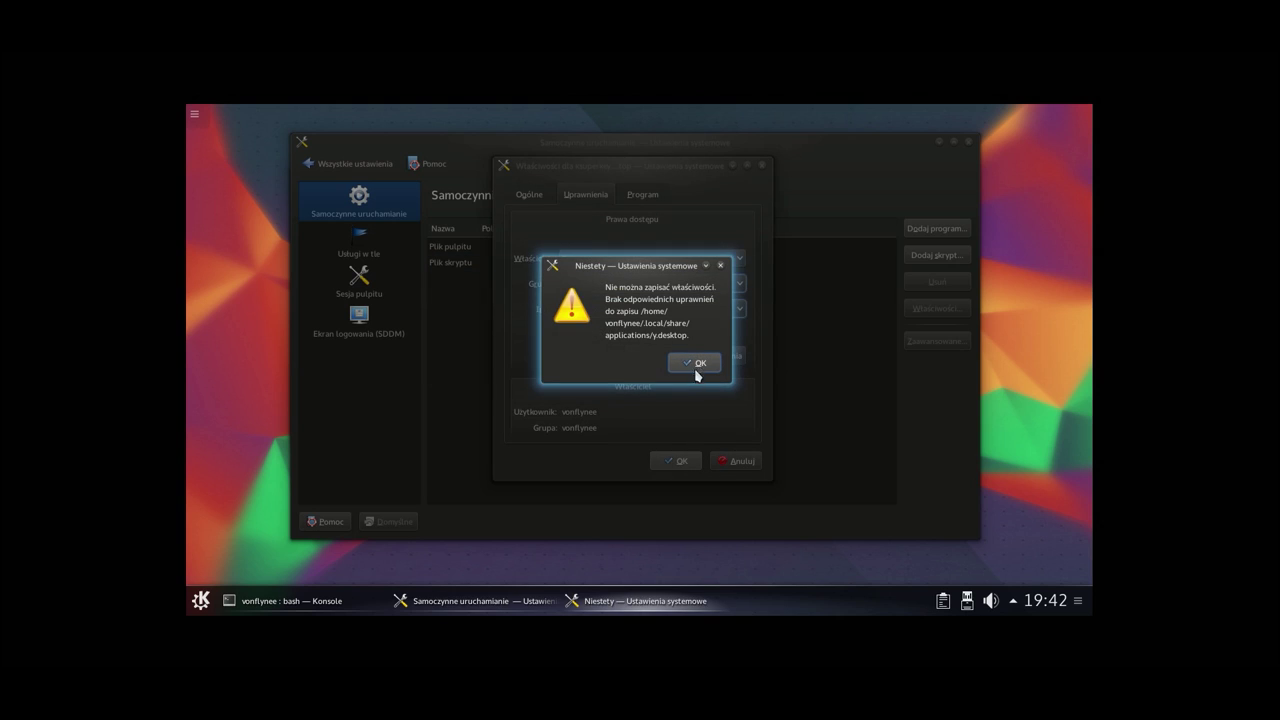
{"action": "left_click", "coordinate": [696, 366]}
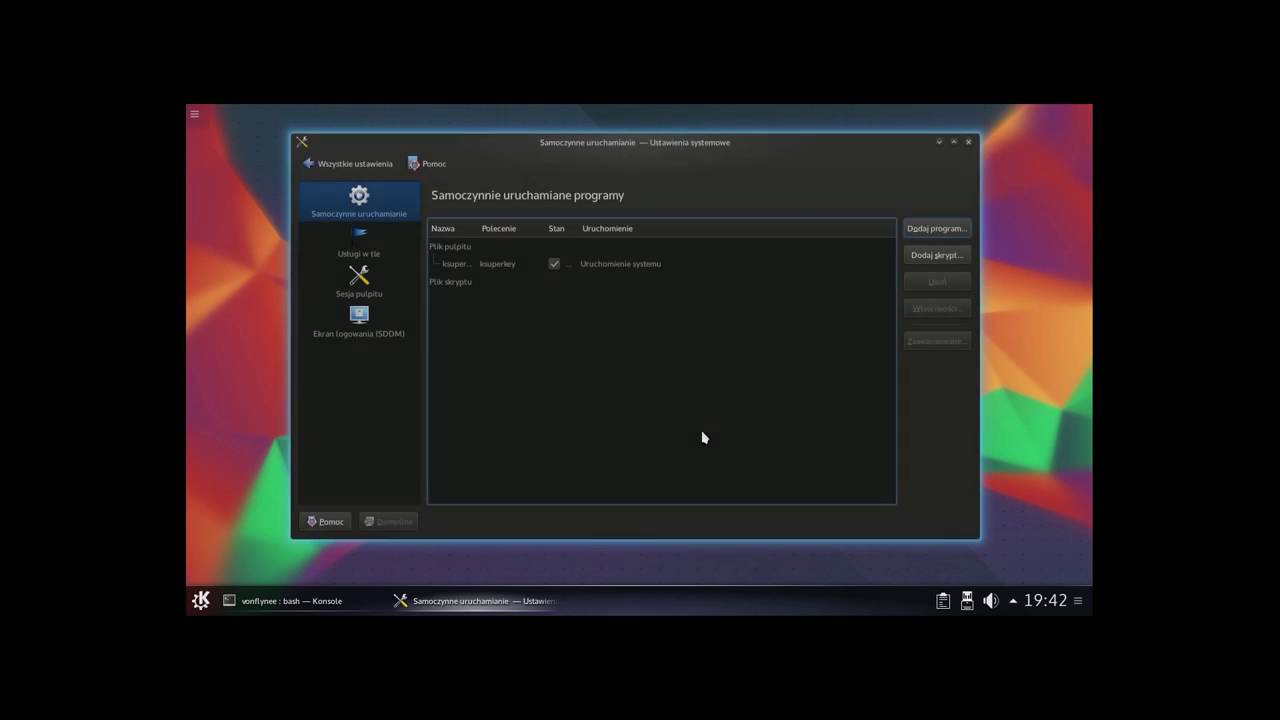
{"action": "left_click", "coordinate": [968, 144]}
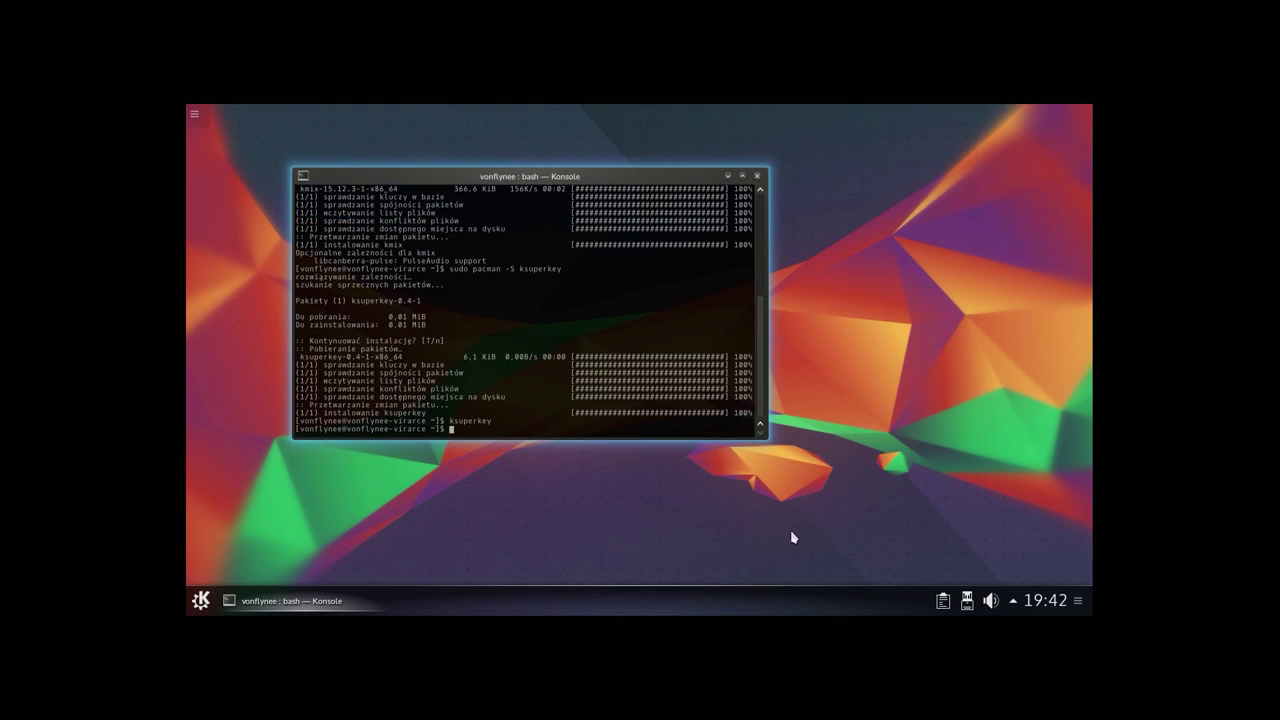
Step: Find "kmix" in the application launcher, start KMix, and try both volume icons in the system tray
{"action": "key", "text": "super"}
{"action": "type", "text": "kmix"}
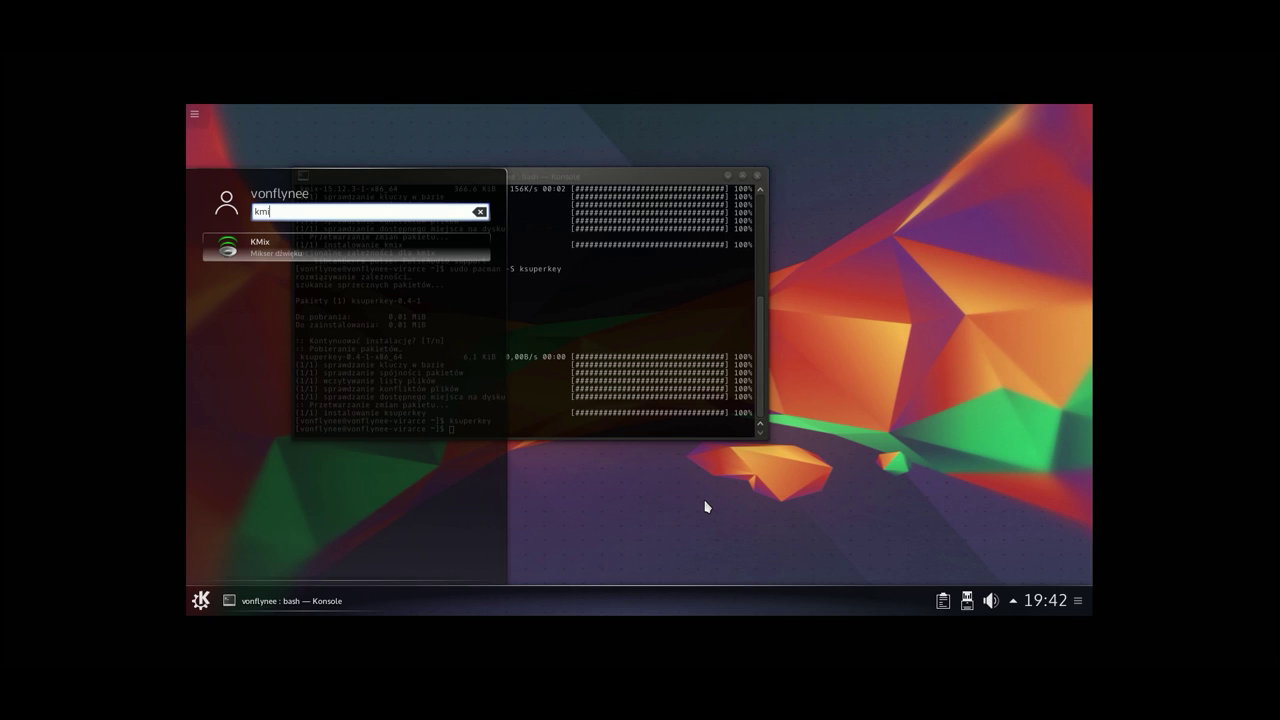
{"action": "left_click", "coordinate": [297, 250]}
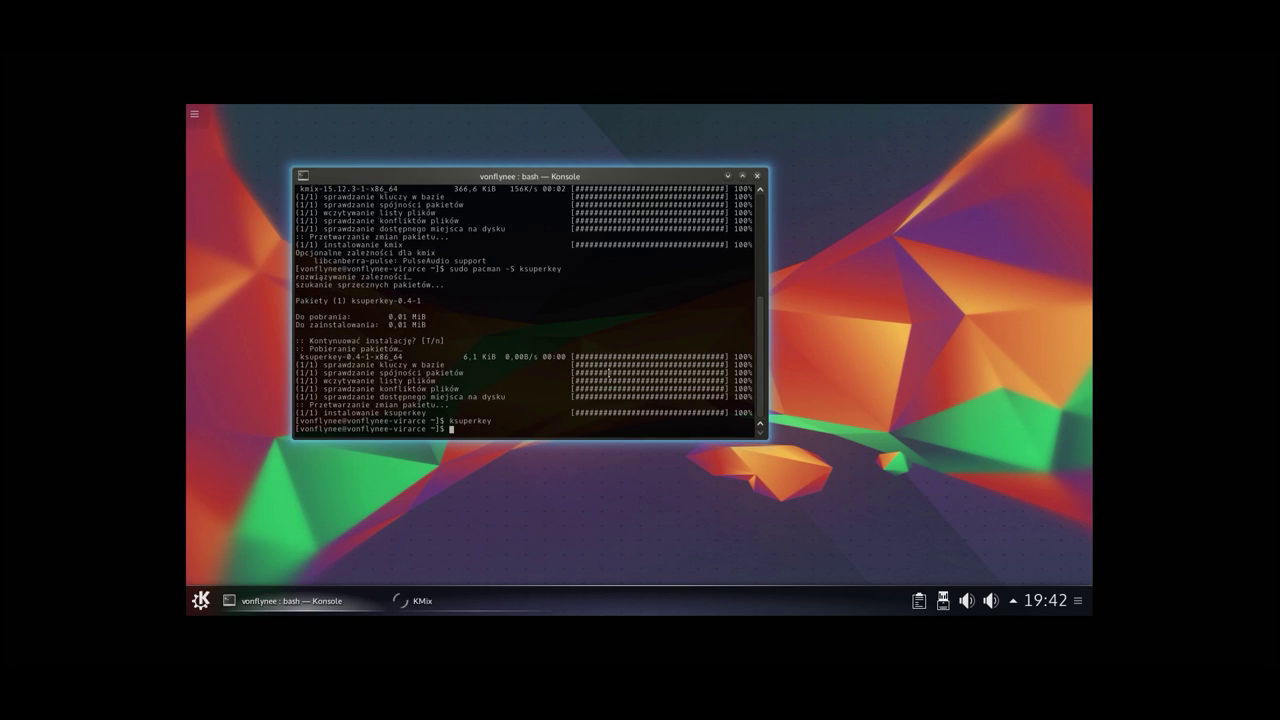
{"action": "left_click", "coordinate": [967, 601]}
{"action": "left_click", "coordinate": [990, 602]}
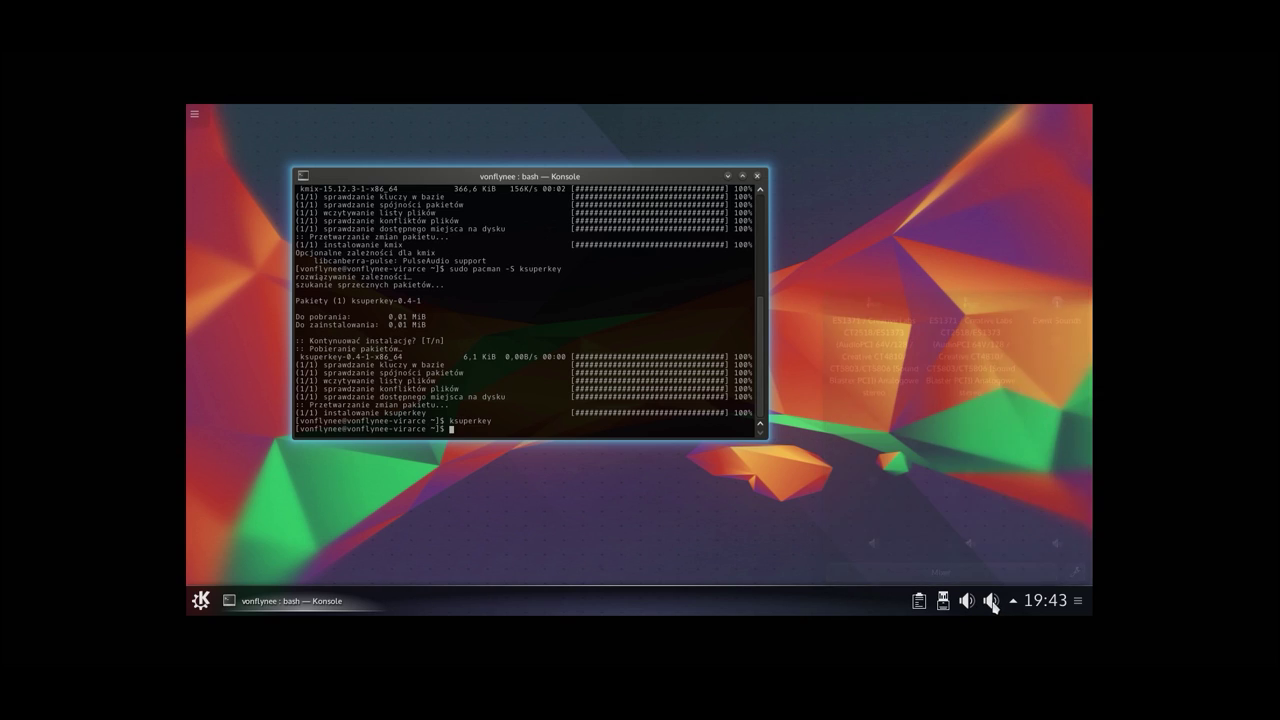
Step: Examine the Plasma volume applet's device sliders and context menu, leave panel editing, and raise the volume
{"action": "left_click", "coordinate": [990, 602]}
{"action": "right_click", "coordinate": [990, 605]}
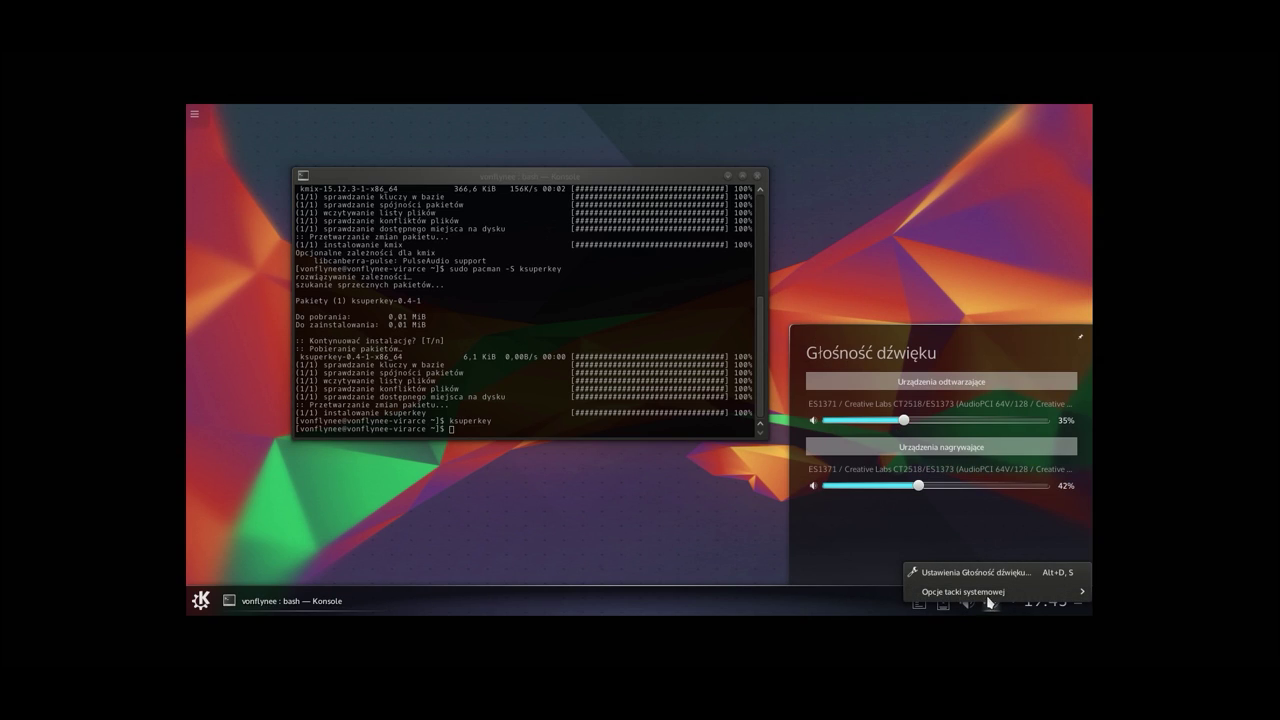
{"action": "left_click", "coordinate": [801, 541]}
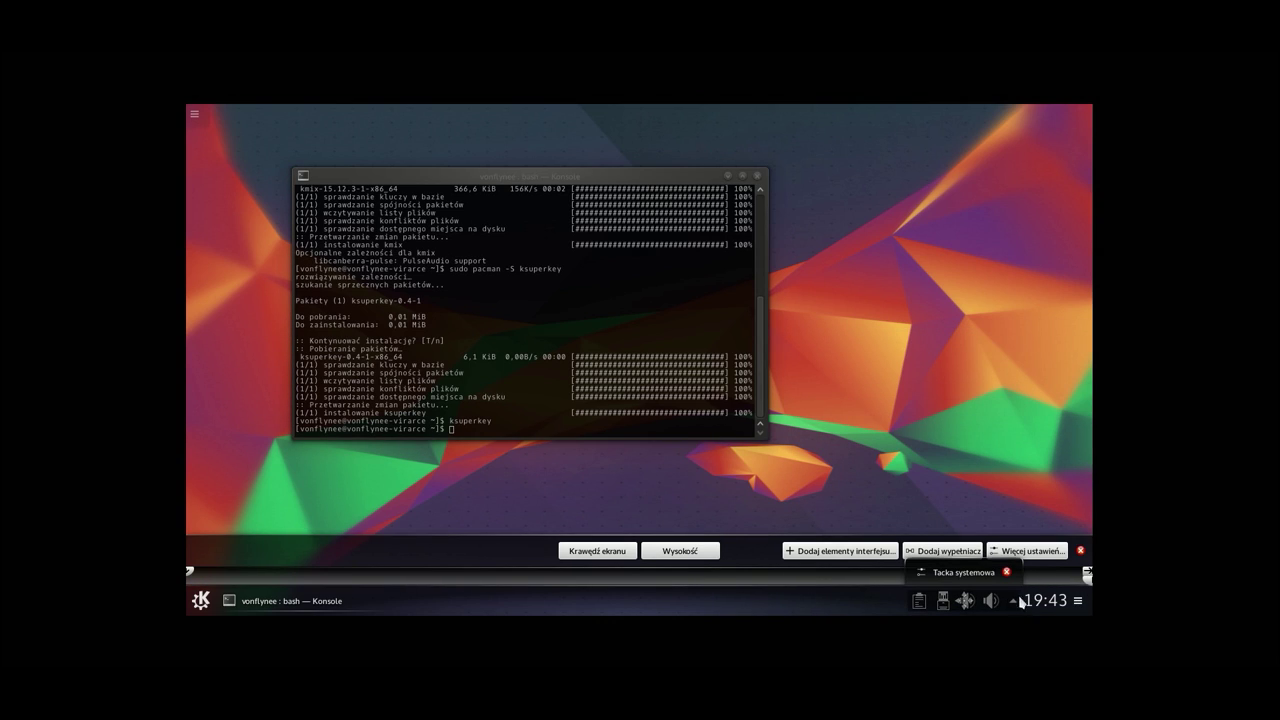
{"action": "left_click", "coordinate": [1080, 550]}
{"action": "scroll", "coordinate": [990, 603], "scroll_direction": "up", "scroll_amount": 3}
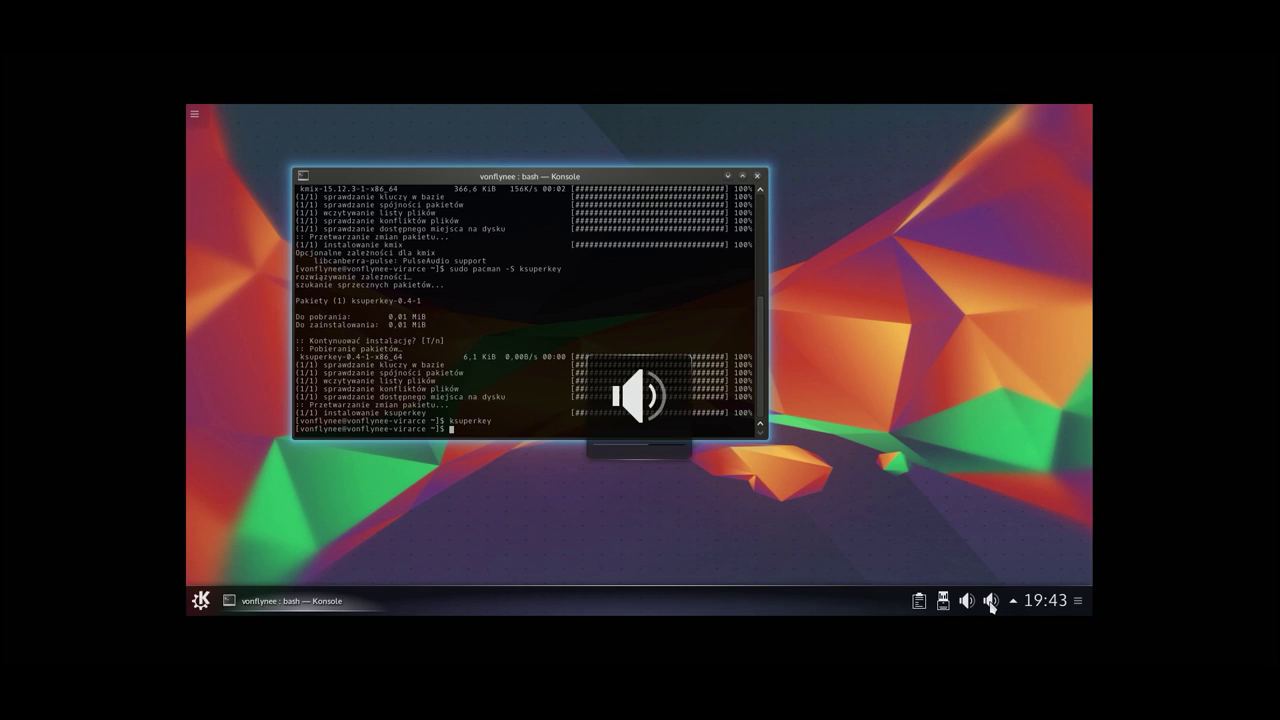
Step: Open the KMix settings from its volume popup, inspect the General page including Volume Feedback, and close the dialog
{"action": "right_click", "coordinate": [966, 603]}
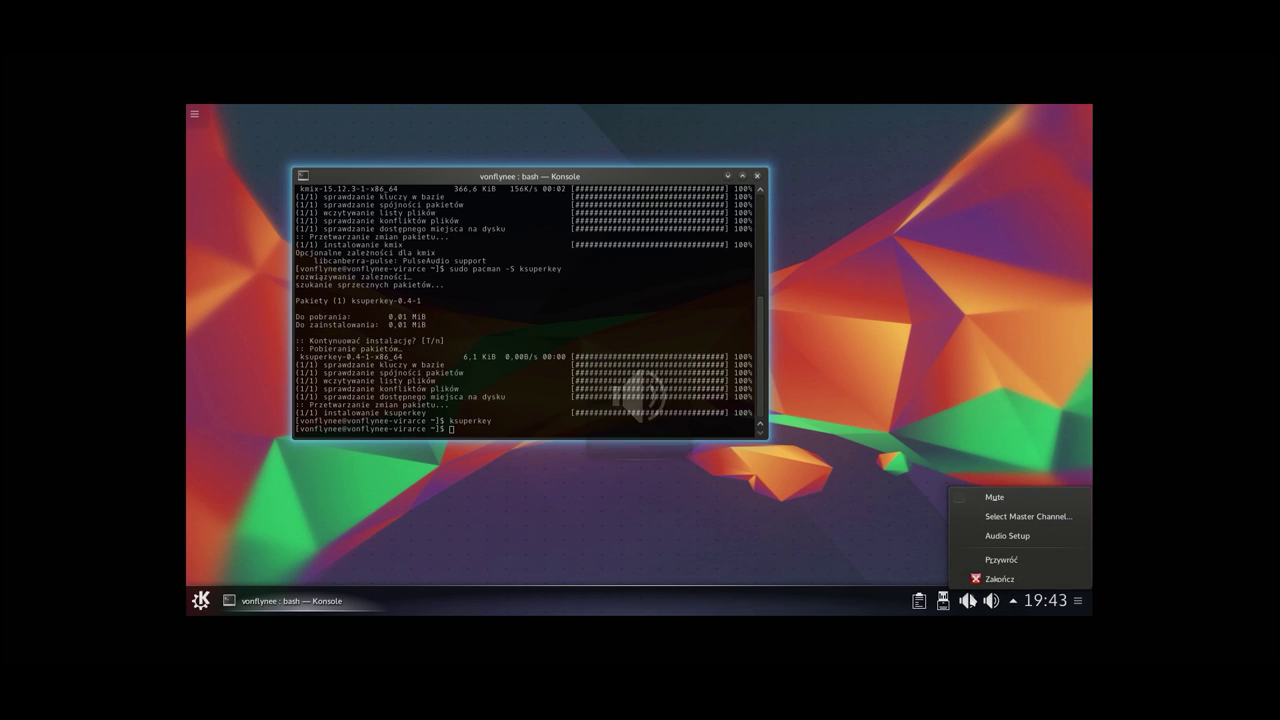
{"action": "left_click", "coordinate": [955, 597]}
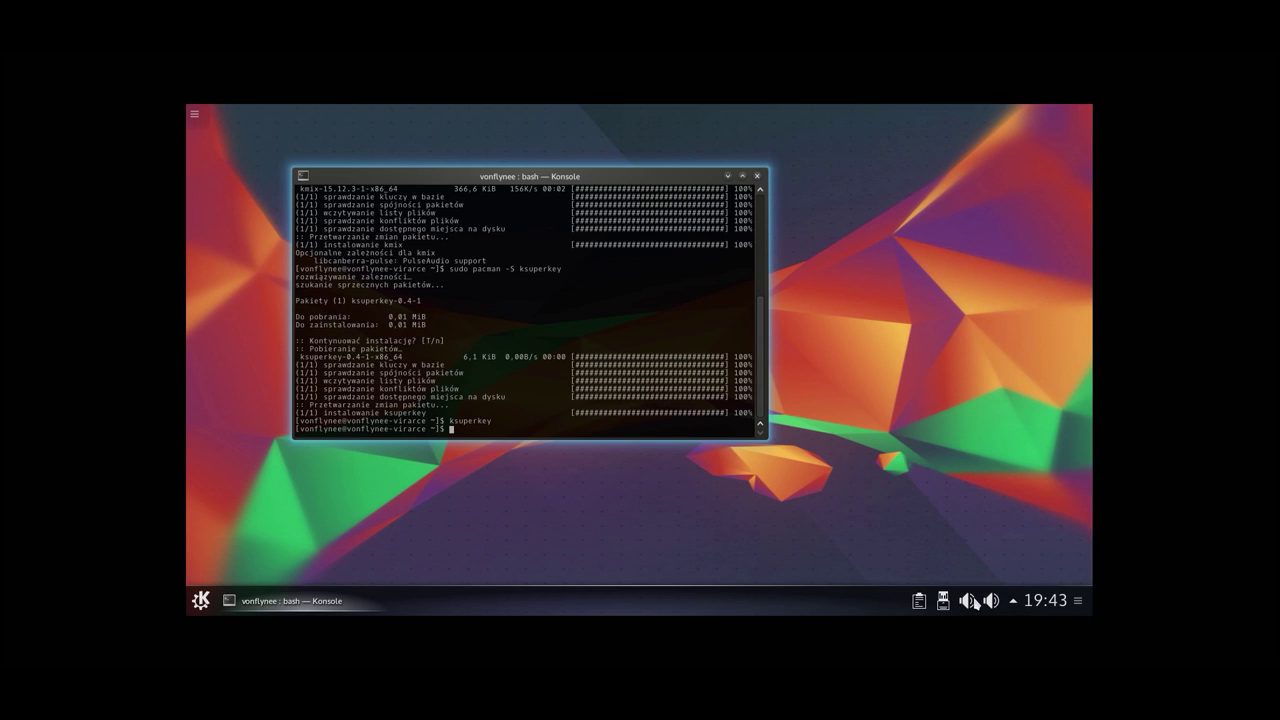
{"action": "left_click", "coordinate": [970, 600]}
{"action": "left_click", "coordinate": [1075, 571]}
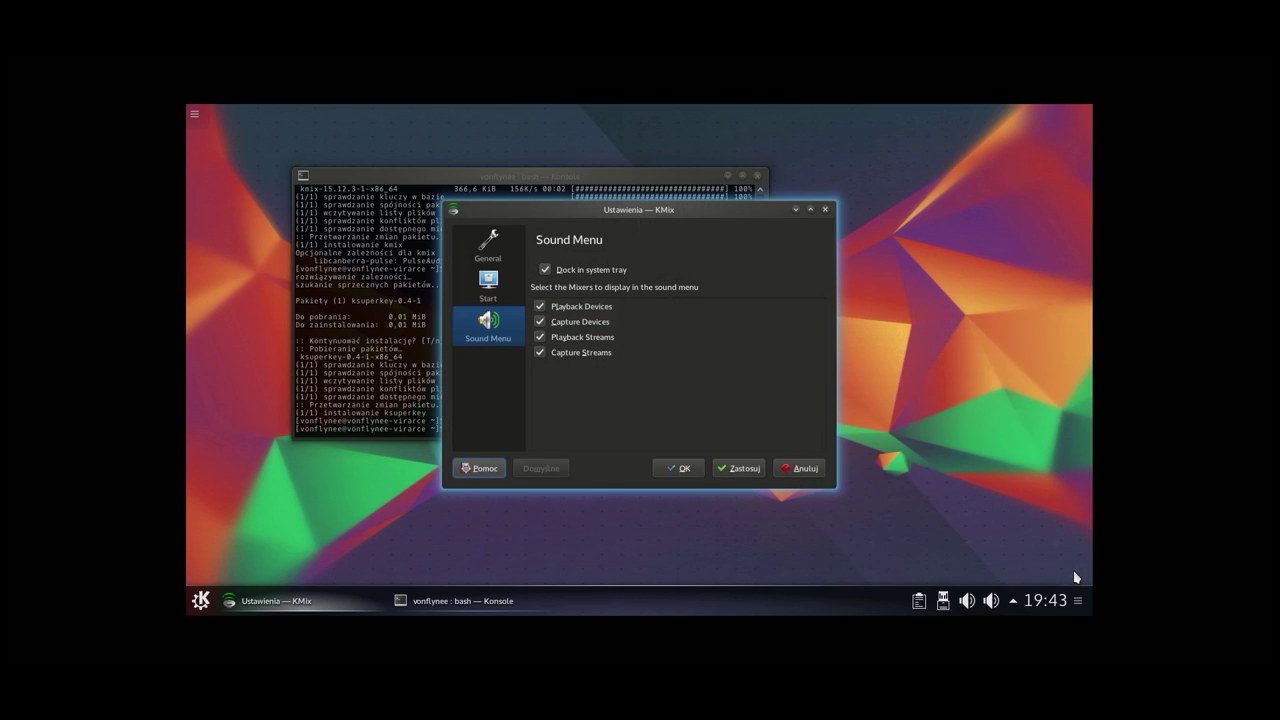
{"action": "left_click", "coordinate": [493, 301]}
{"action": "left_click", "coordinate": [492, 260]}
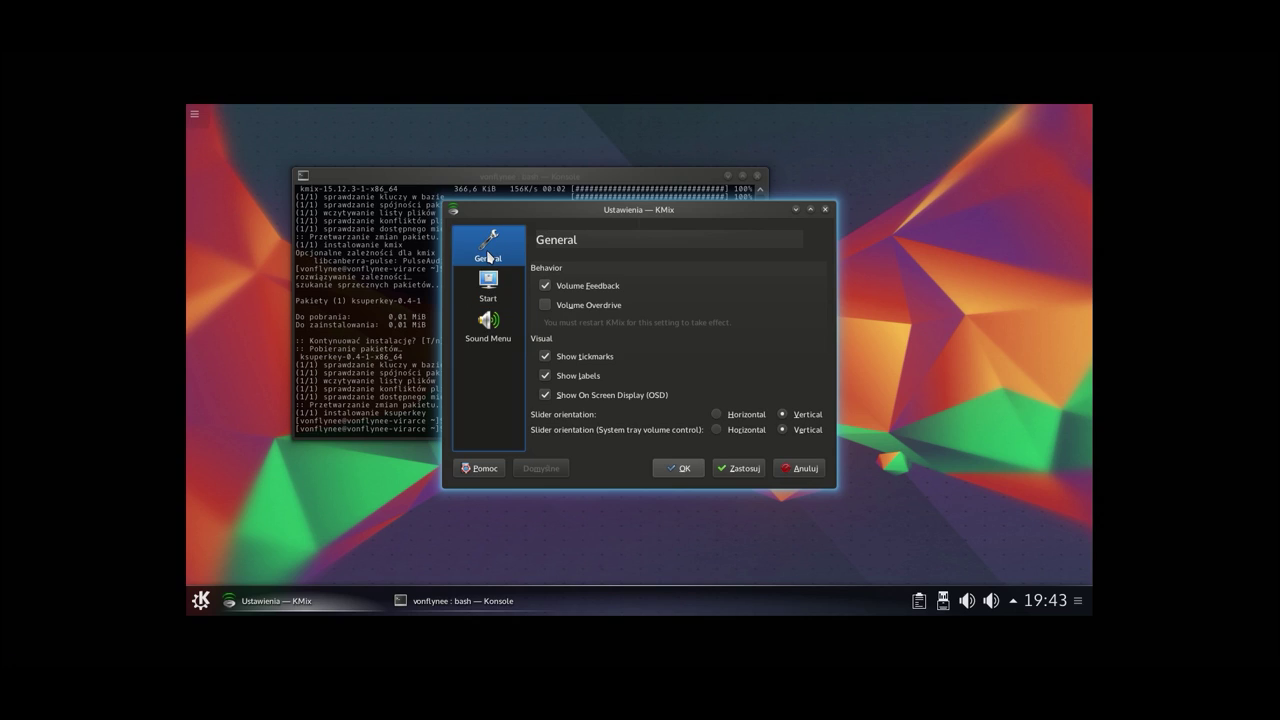
{"action": "left_click", "coordinate": [590, 286]}
{"action": "left_click", "coordinate": [590, 288]}
{"action": "left_click", "coordinate": [745, 468]}
{"action": "left_click", "coordinate": [799, 468]}
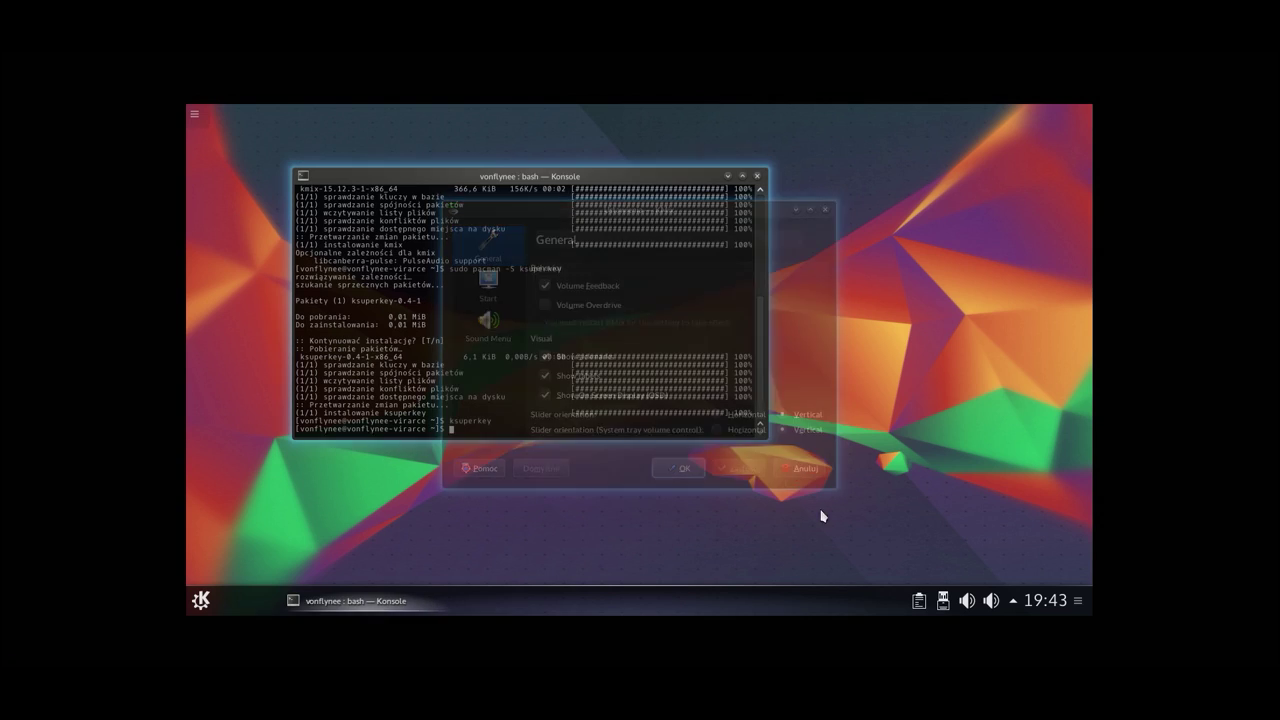
Step: Lower the system volume from the tray and check the KMix tray menu and channel sliders
{"action": "scroll", "coordinate": [990, 601], "scroll_direction": "down", "scroll_amount": 3}
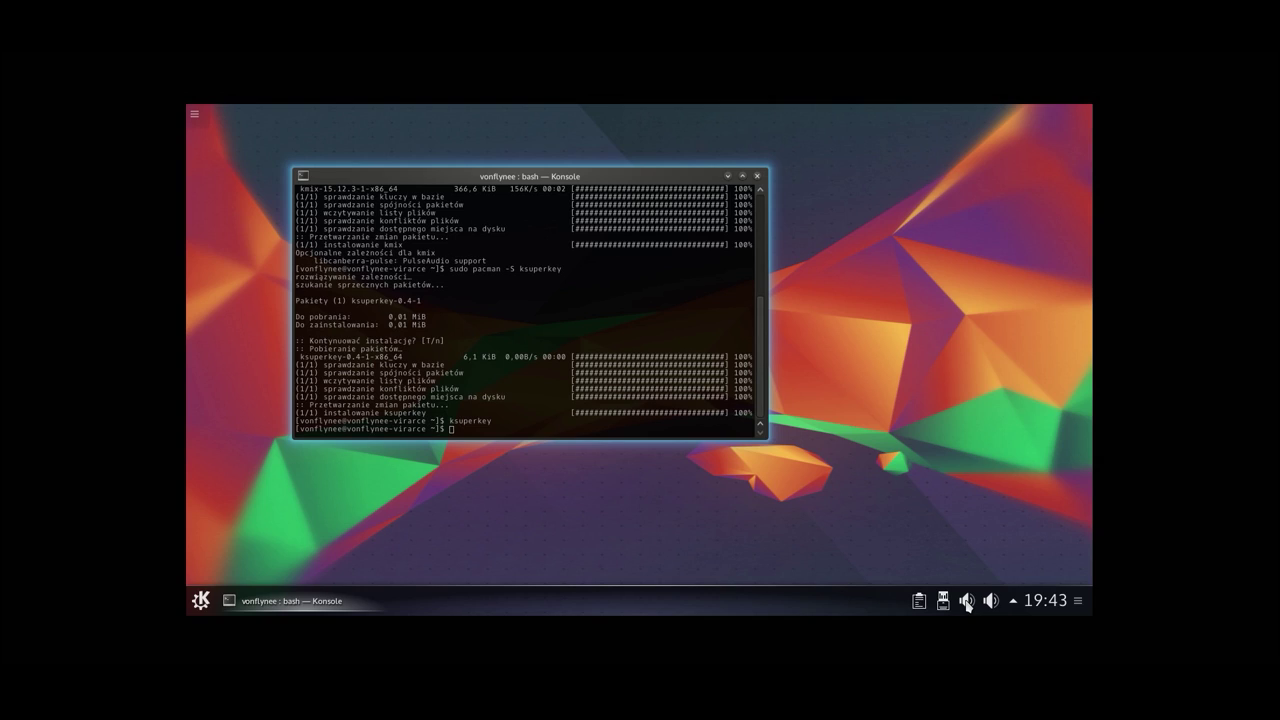
{"action": "right_click", "coordinate": [967, 603]}
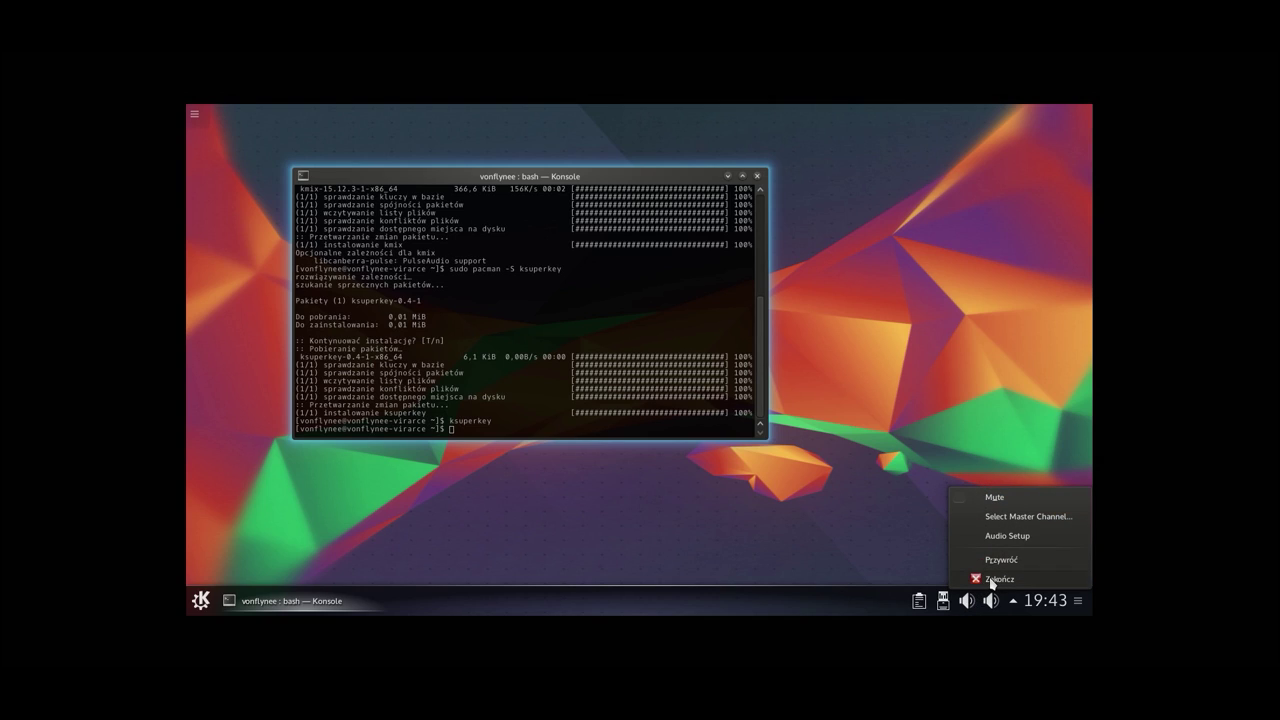
{"action": "left_click", "coordinate": [900, 536]}
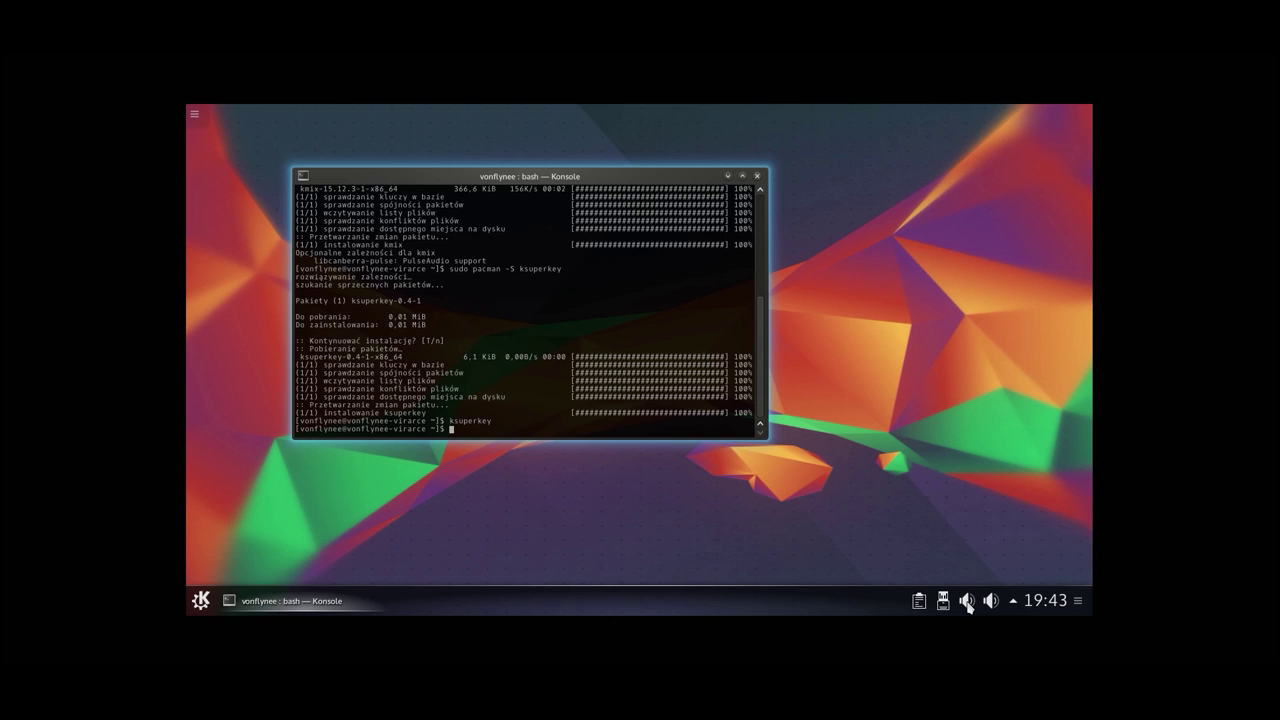
{"action": "right_click", "coordinate": [967, 603]}
{"action": "left_click", "coordinate": [989, 561]}
{"action": "left_click", "coordinate": [970, 598]}
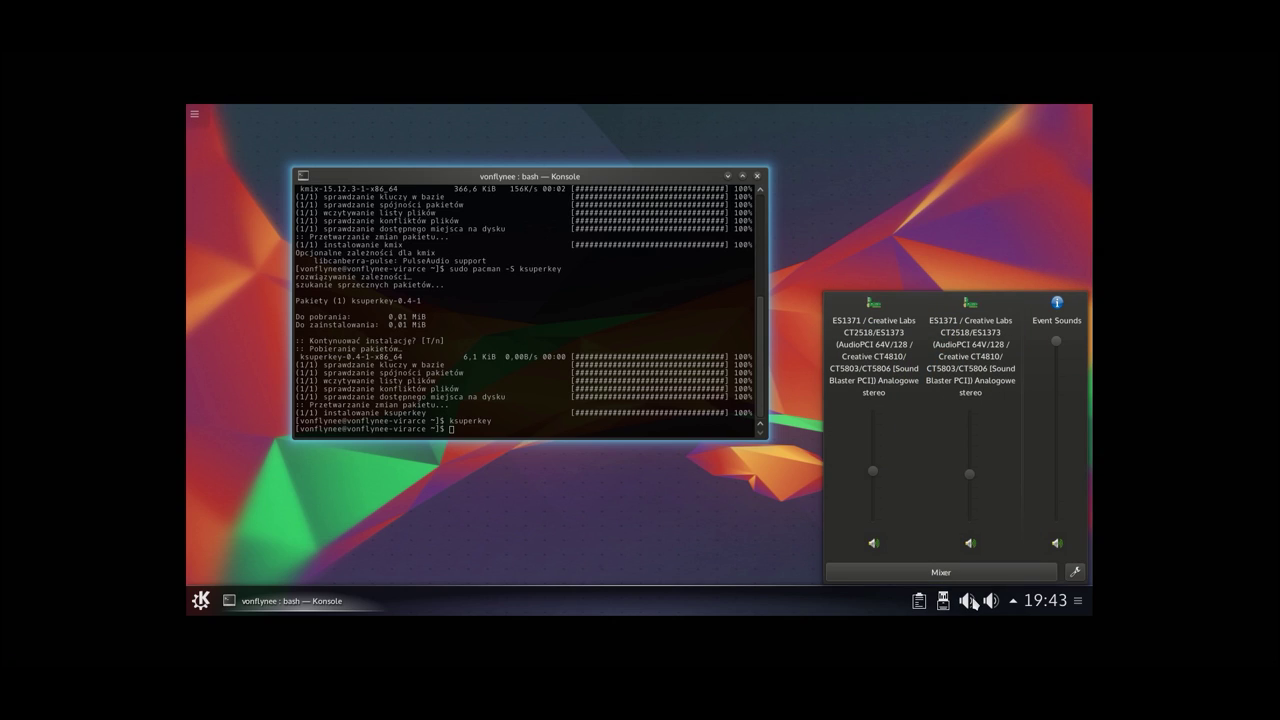
Step: Quit KMix and remove its package with sudo pacman -Rsnc kmix, confirming the removal
{"action": "right_click", "coordinate": [972, 600]}
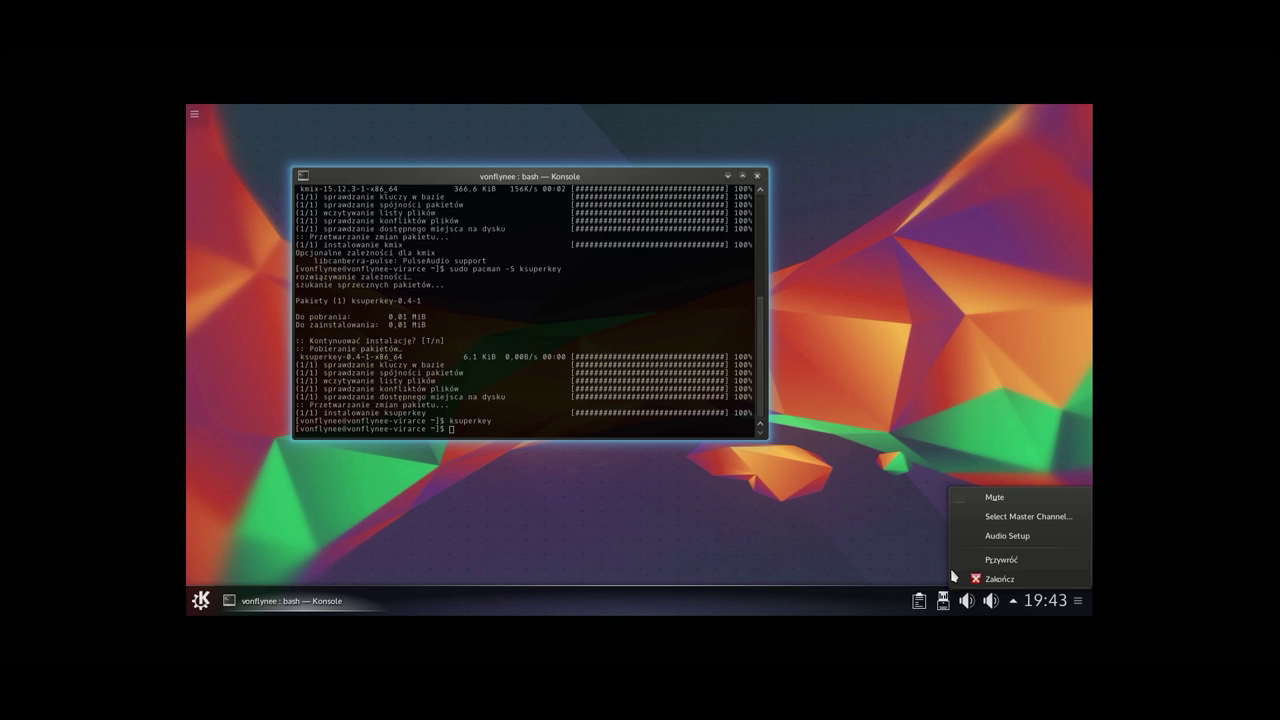
{"action": "left_click", "coordinate": [956, 578]}
{"action": "left_click", "coordinate": [336, 256]}
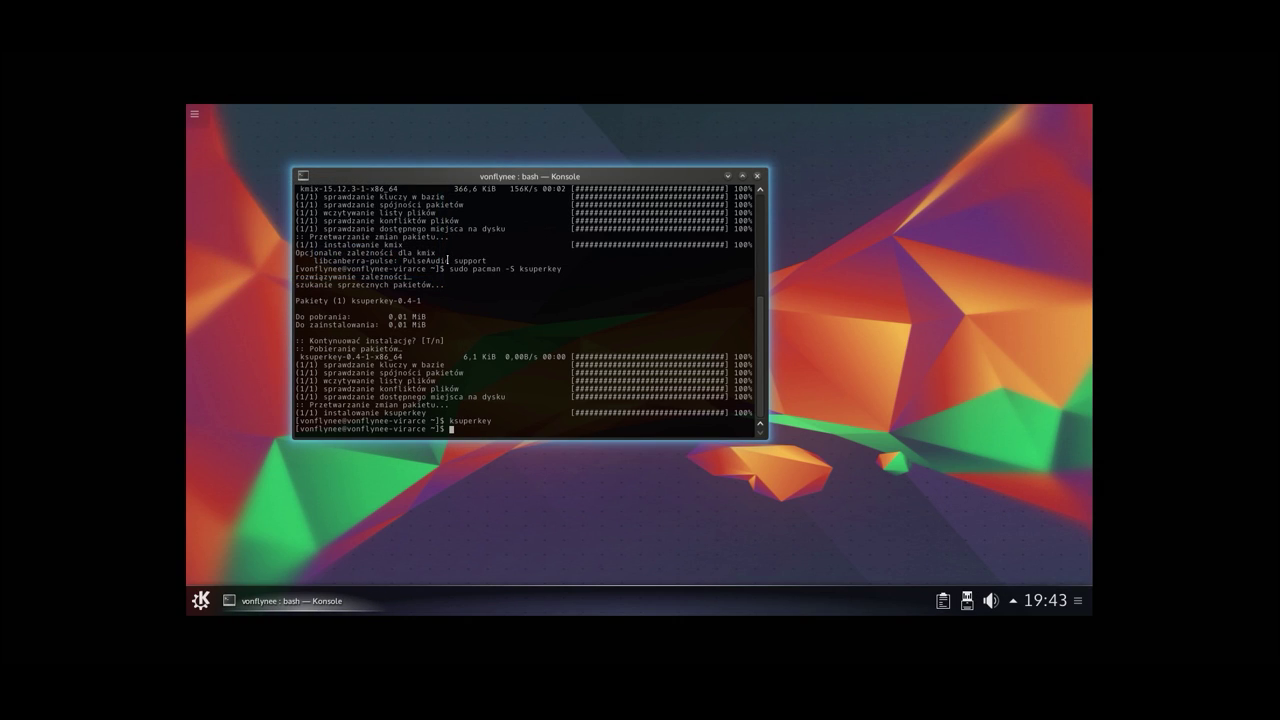
{"action": "key", "text": "Up"}
{"action": "key", "text": "Up"}
{"action": "key", "text": "BackSpace"}
{"action": "type", "text": "Rsnc"}
{"action": "key", "text": "BackSpace"}
{"action": "key", "text": "BackSpace"}
{"action": "key", "text": "BackSpace"}
{"action": "key", "text": "BackSpace"}
{"action": "key", "text": "BackSpace"}
{"action": "key", "text": "BackSpace"}
{"action": "key", "text": "BackSpace"}
{"action": "key", "text": "BackSpace"}
{"action": "type", "text": "mix"}
{"action": "key", "text": "Return"}
{"action": "key", "text": "Return"}
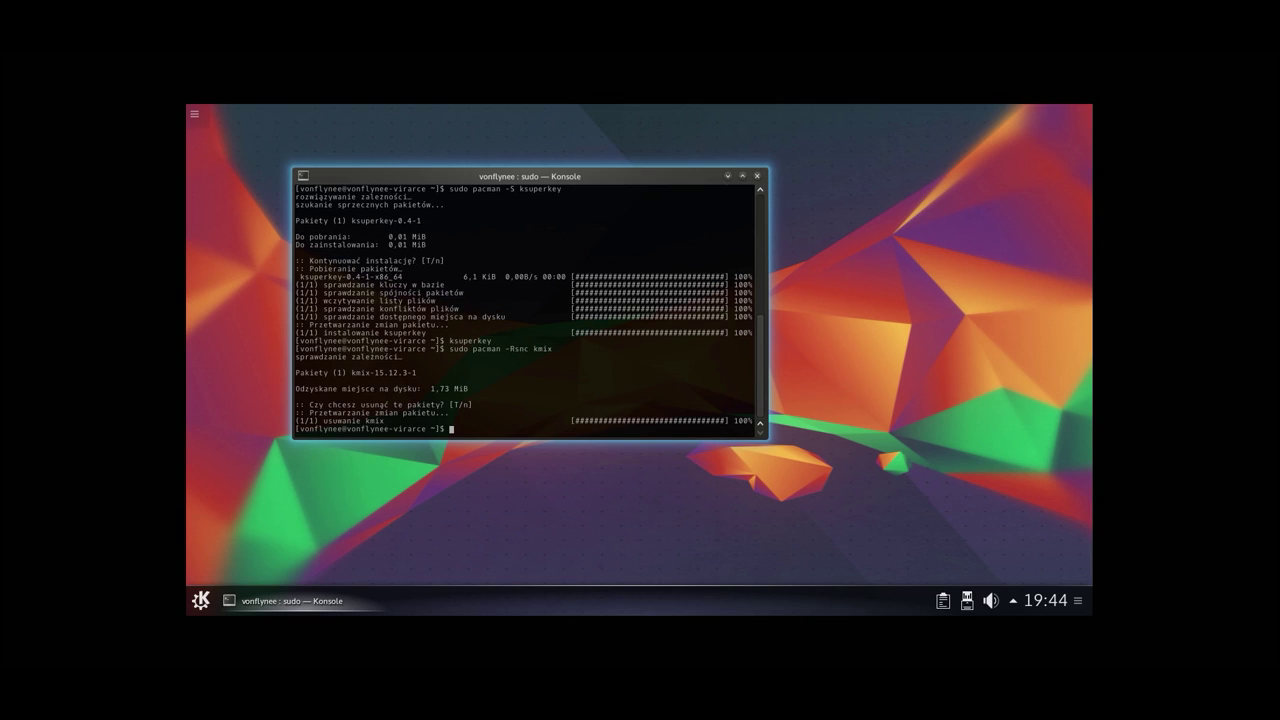
Step: Clear the terminal output and close the Konsole window
{"action": "type", "text": "clear"}
{"action": "key", "text": "Return"}
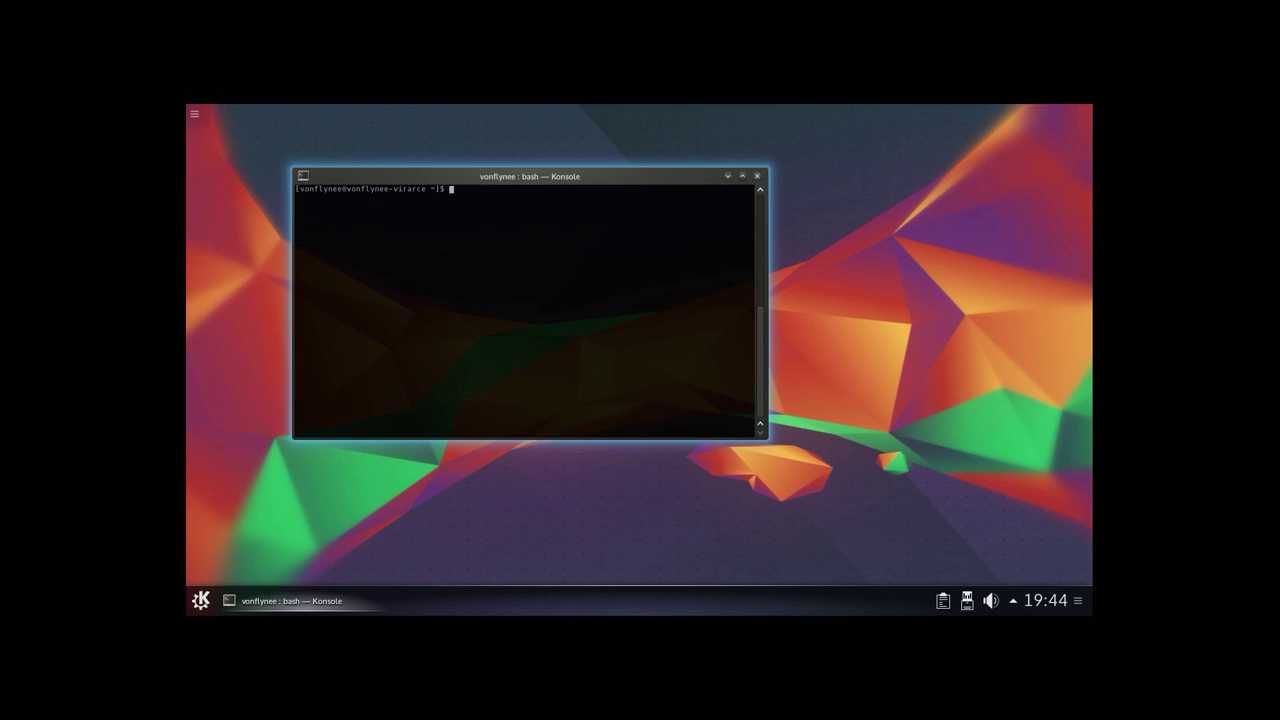
{"action": "left_click", "coordinate": [757, 176]}
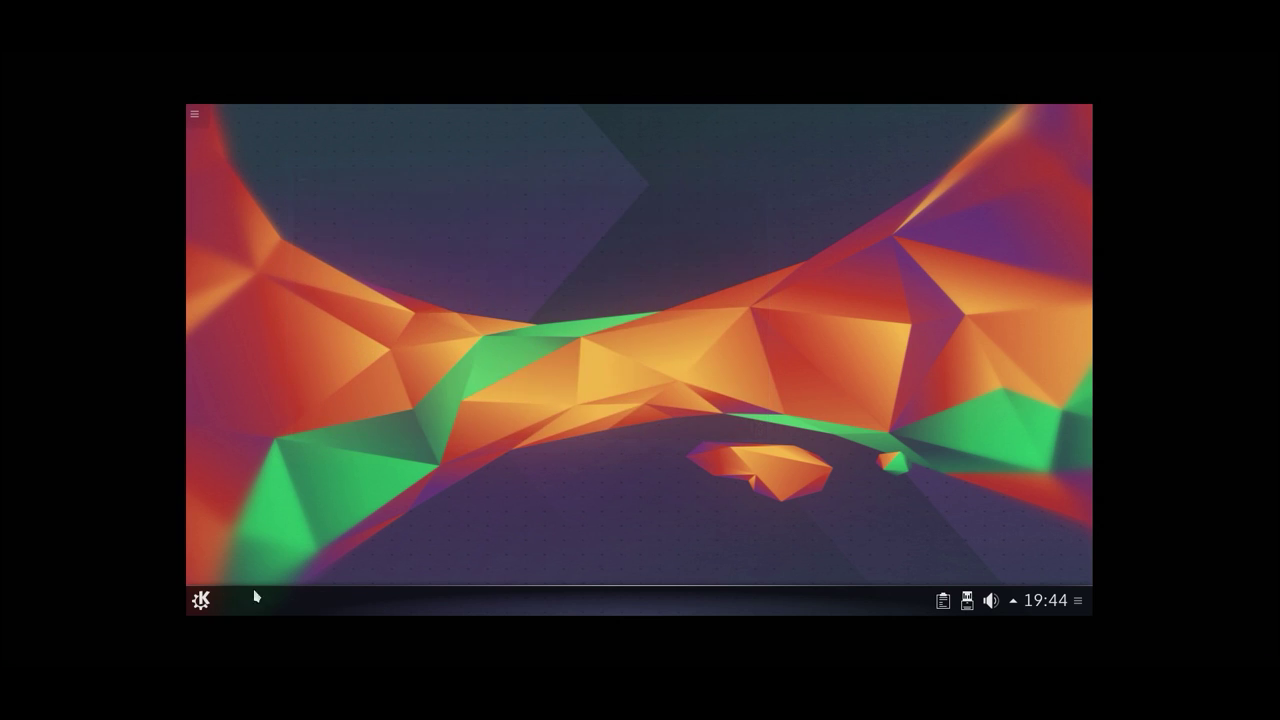
Step: Launch Konsole and reinstall the Oxygen packages with sudo pacman -S oxygen oxygen-cursors oxygen-kde4 oxygen-icons, confirming the installation
{"action": "left_click", "coordinate": [207, 602]}
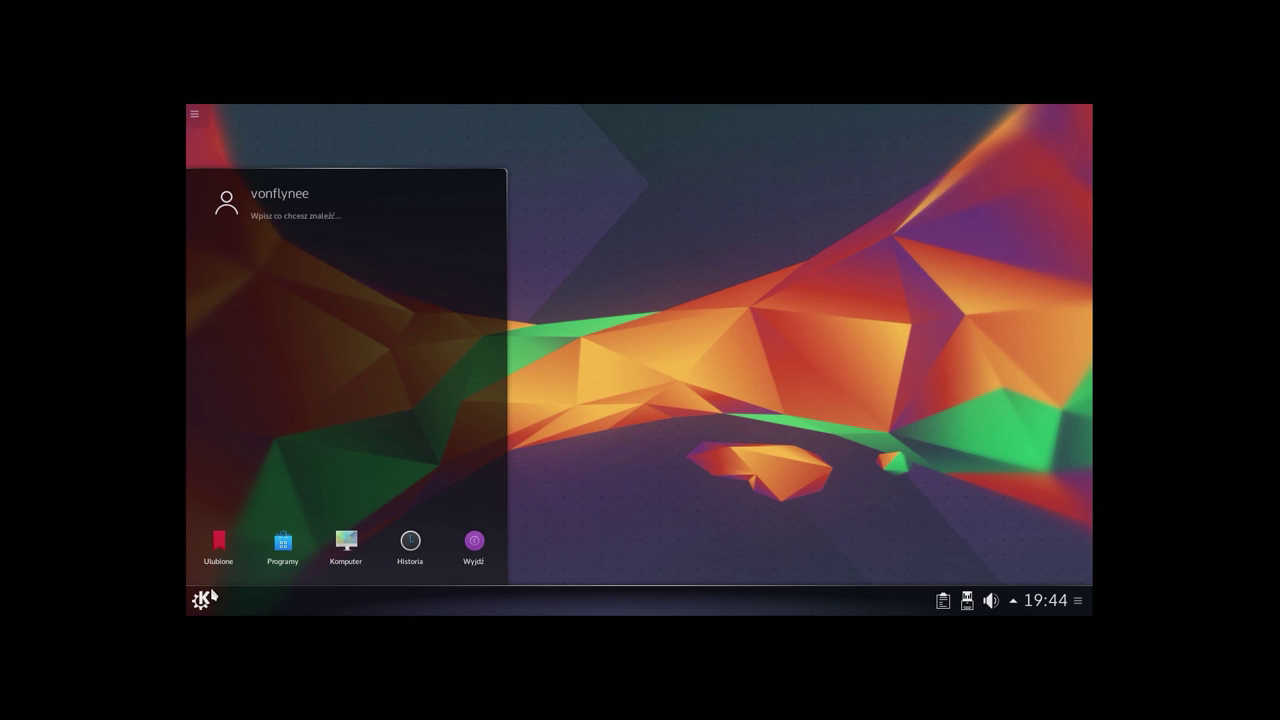
{"action": "type", "text": "konsol"}
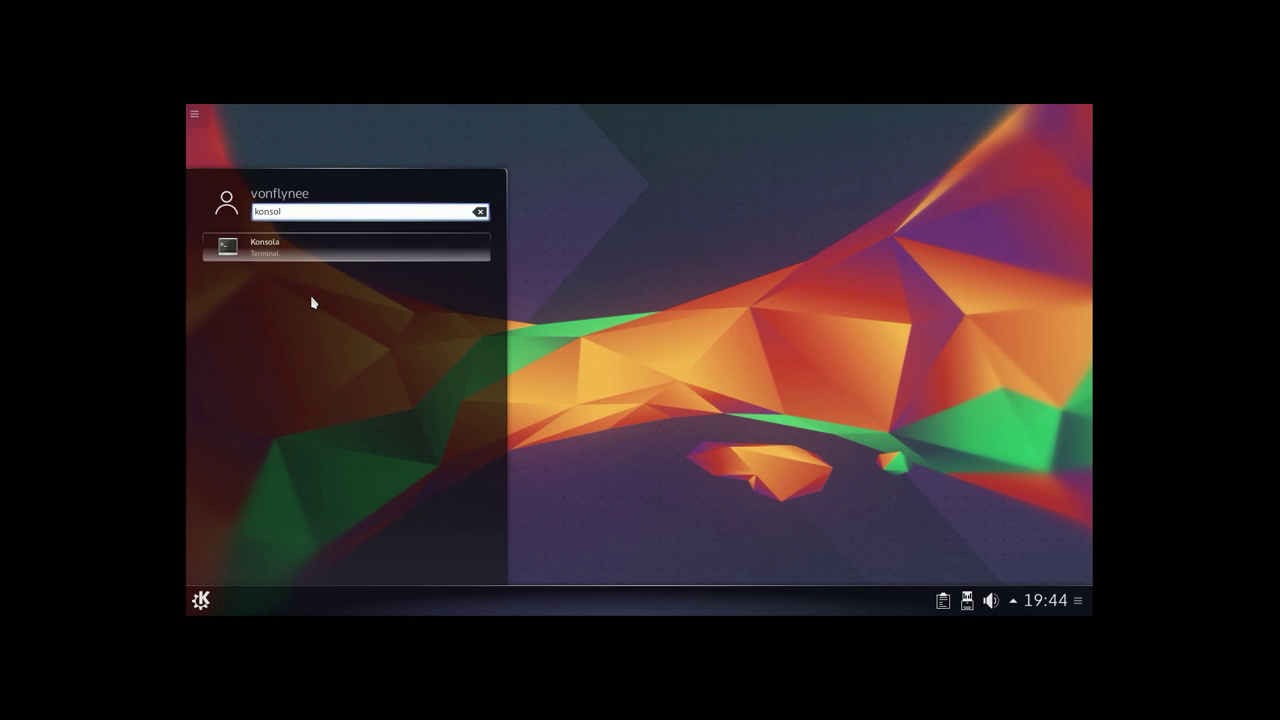
{"action": "key", "text": "Return"}
{"action": "type", "text": "sudo pacman"}
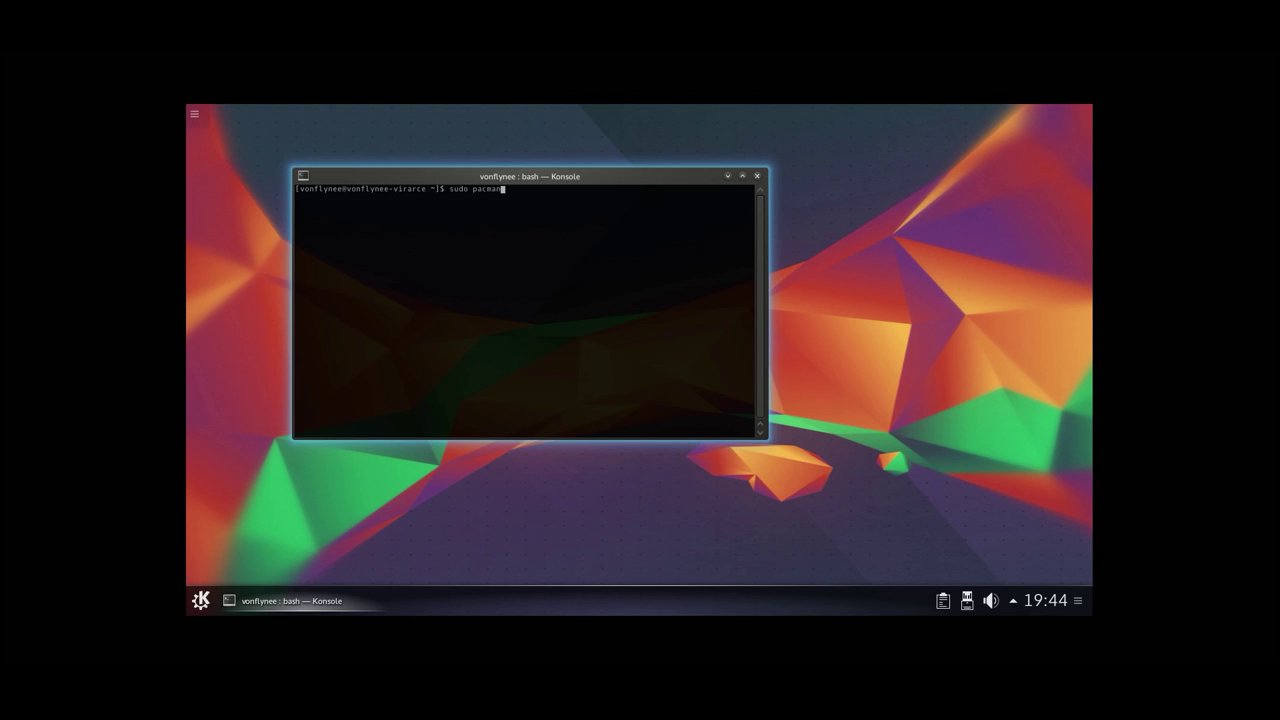
{"action": "type", "text": " -S oxygen oxygen-cursors oxygen-kde4 oxytgen "}
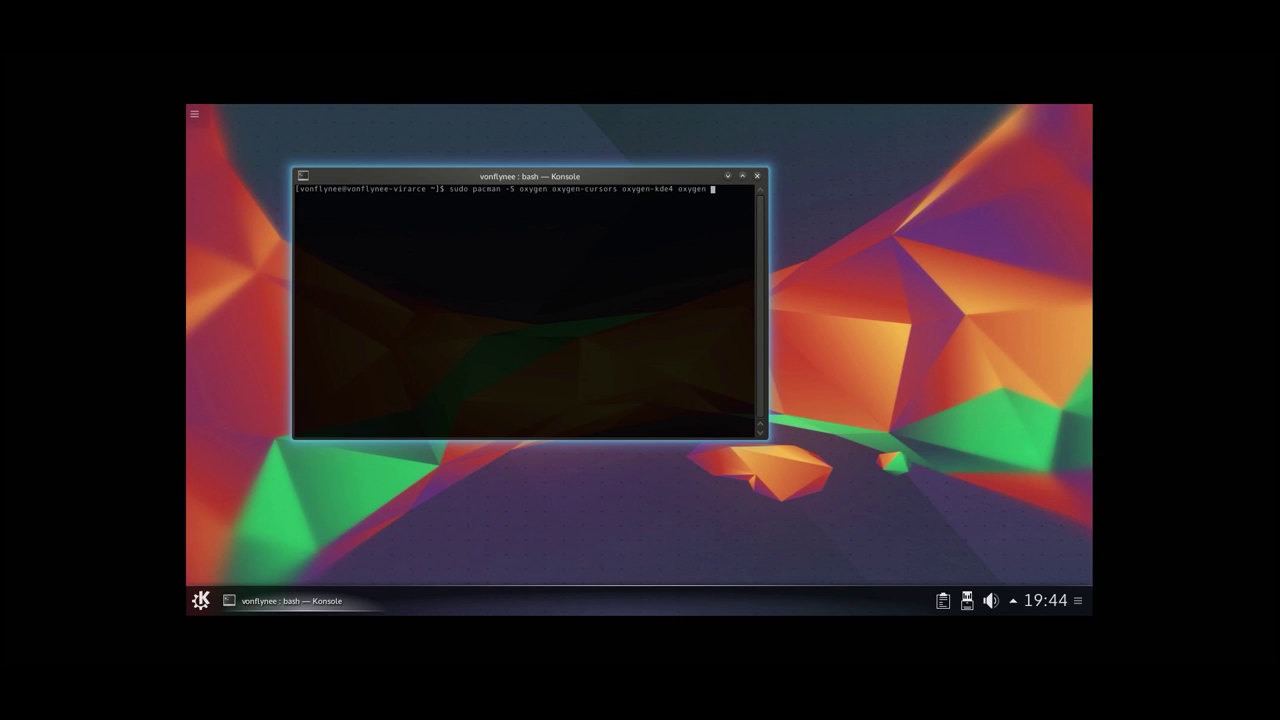
{"action": "type", "text": "icons"}
{"action": "key", "text": "Return"}
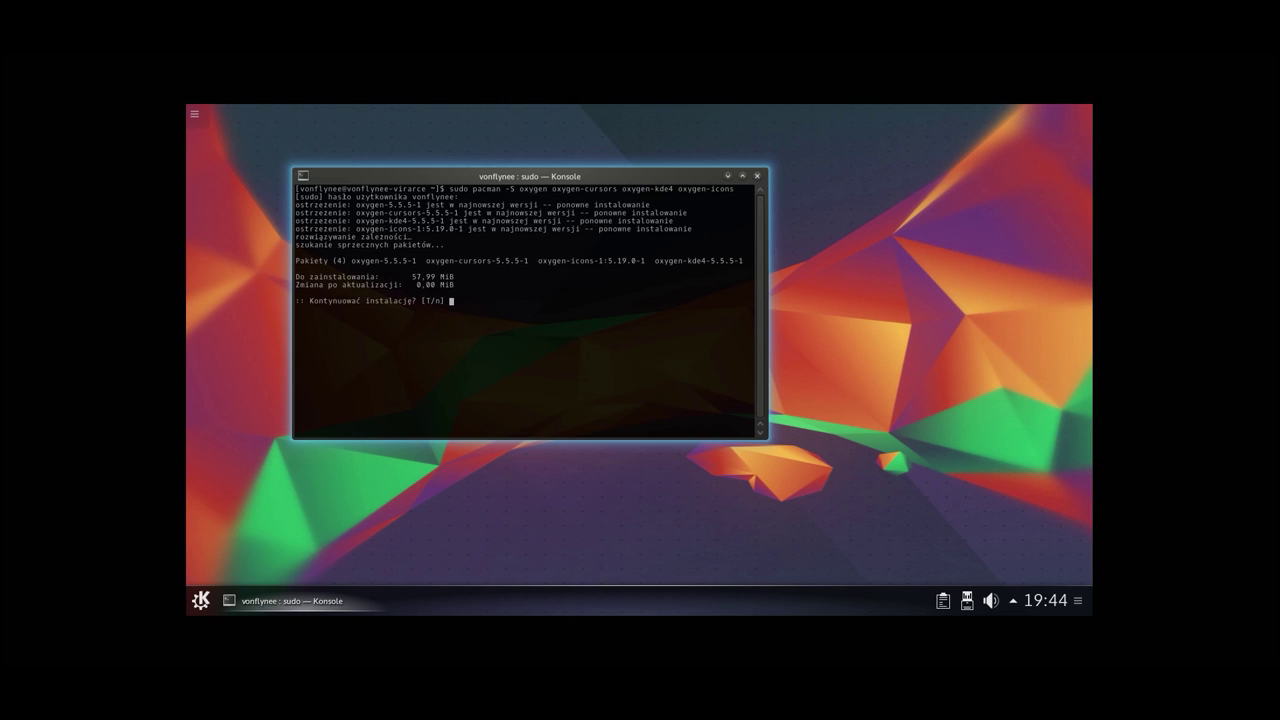
{"action": "key", "text": "Return"}
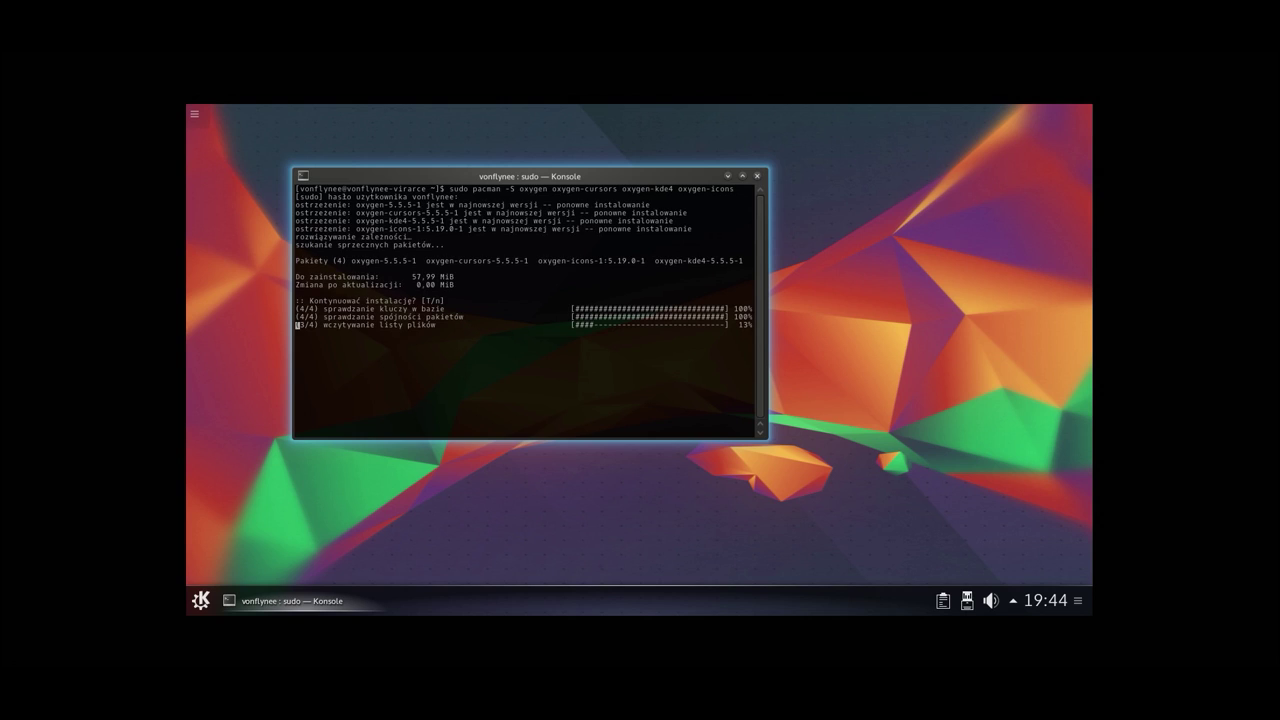
{"action": "left_click", "coordinate": [197, 596]}
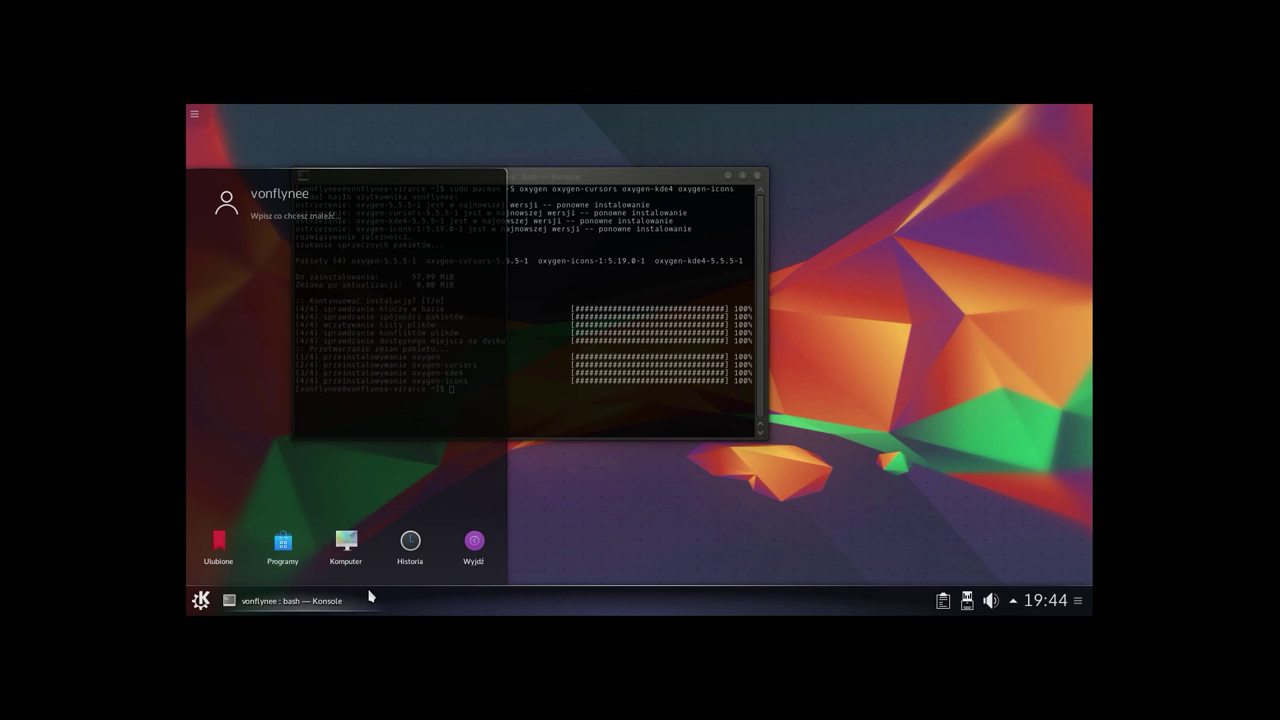
{"action": "mouse_move", "coordinate": [369, 596]}
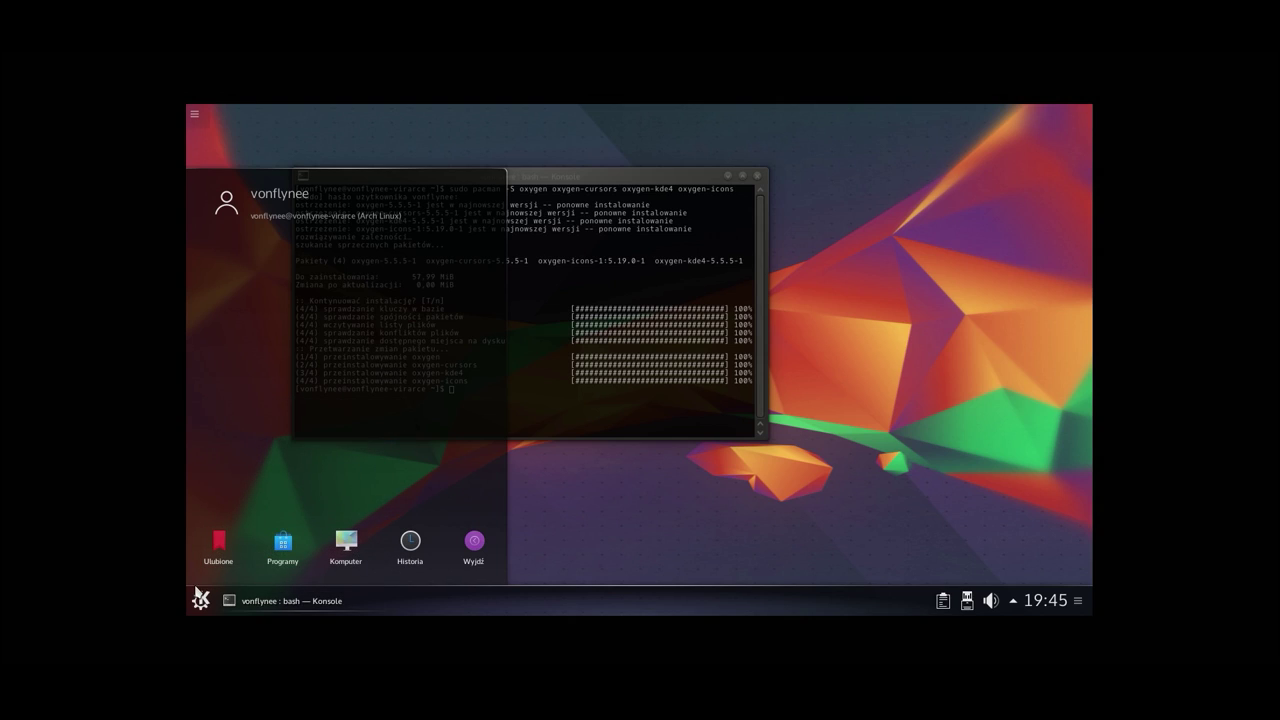
{"action": "left_click", "coordinate": [212, 598]}
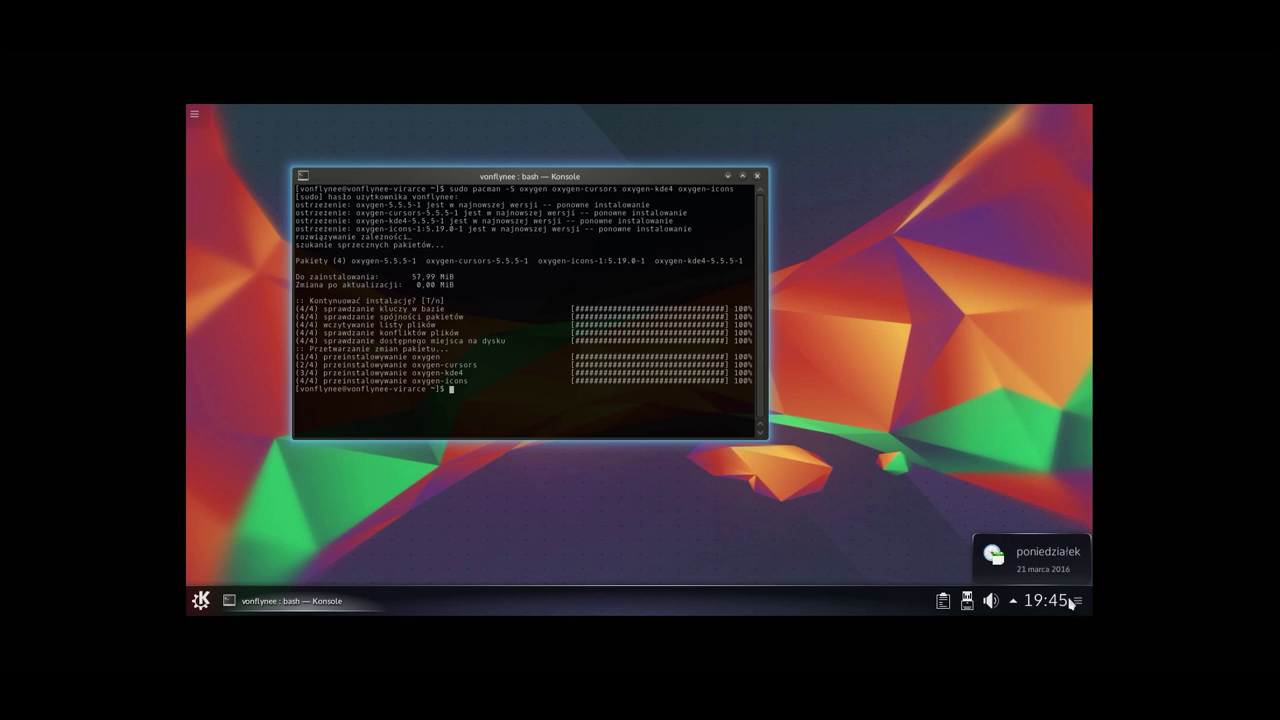
{"action": "left_click", "coordinate": [925, 510]}
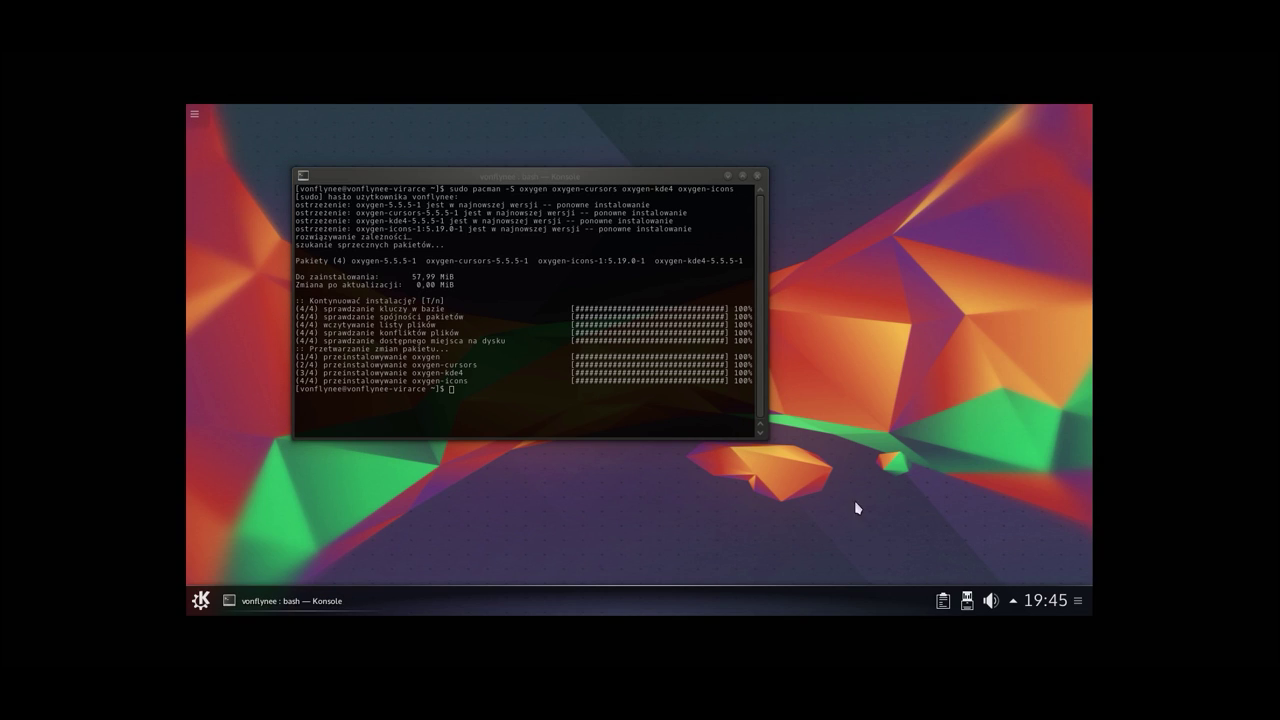
{"action": "right_click", "coordinate": [806, 548]}
{"action": "left_click", "coordinate": [680, 518]}
Step: Change the desktop layout to Widok katalogu (folder view), apply it, and close the desktop settings
{"action": "right_click", "coordinate": [443, 487]}
{"action": "left_click", "coordinate": [472, 473]}
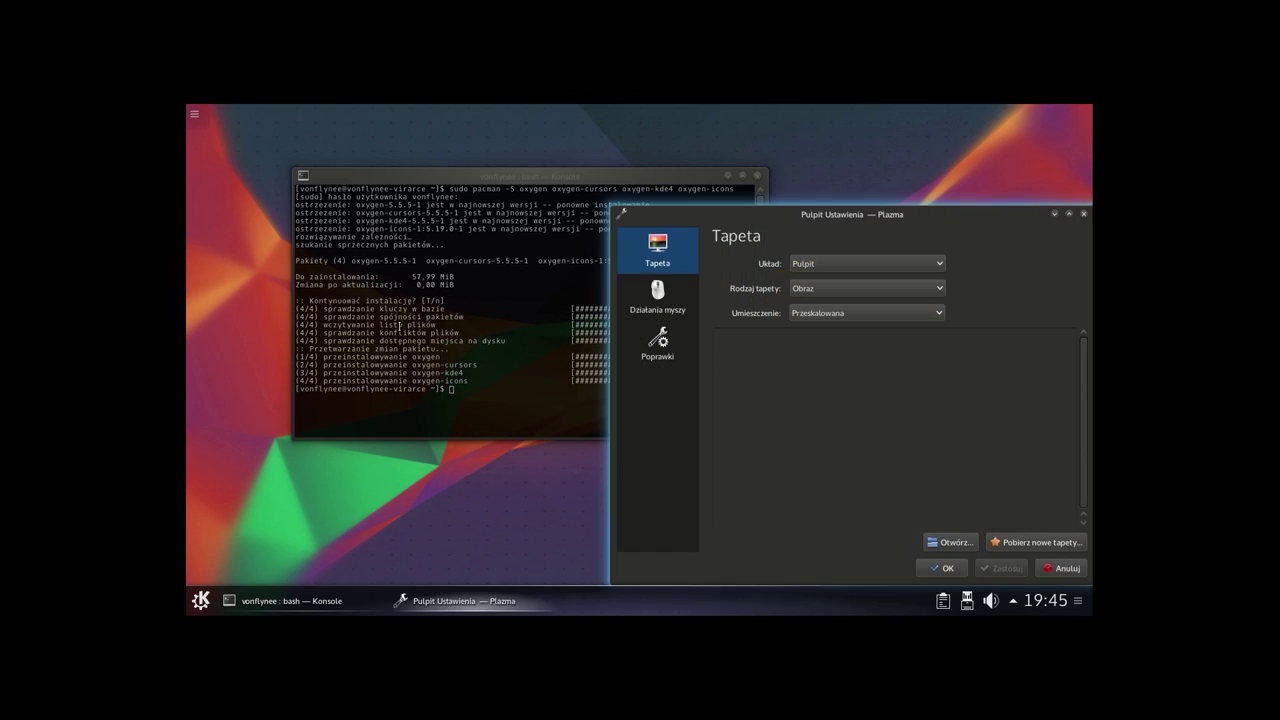
{"action": "left_click", "coordinate": [803, 263]}
{"action": "left_click", "coordinate": [815, 280]}
{"action": "left_click", "coordinate": [1003, 570]}
{"action": "left_click", "coordinate": [660, 345]}
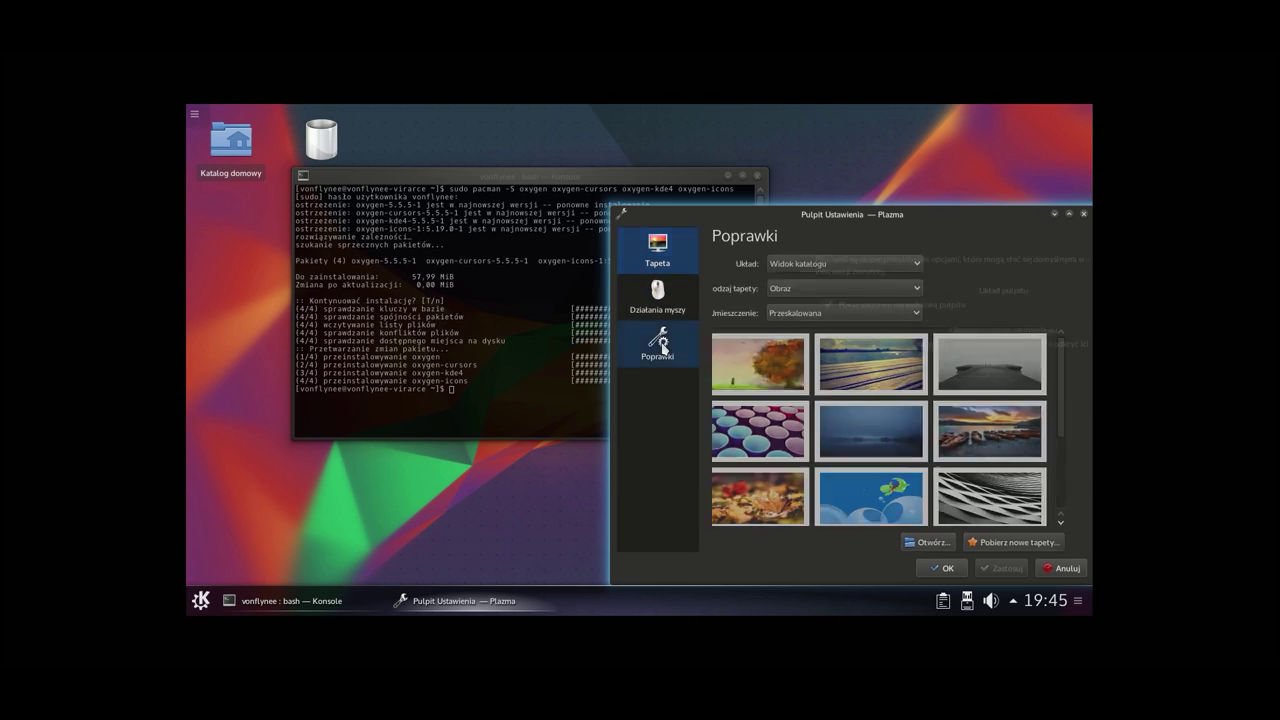
{"action": "key", "text": "Escape"}
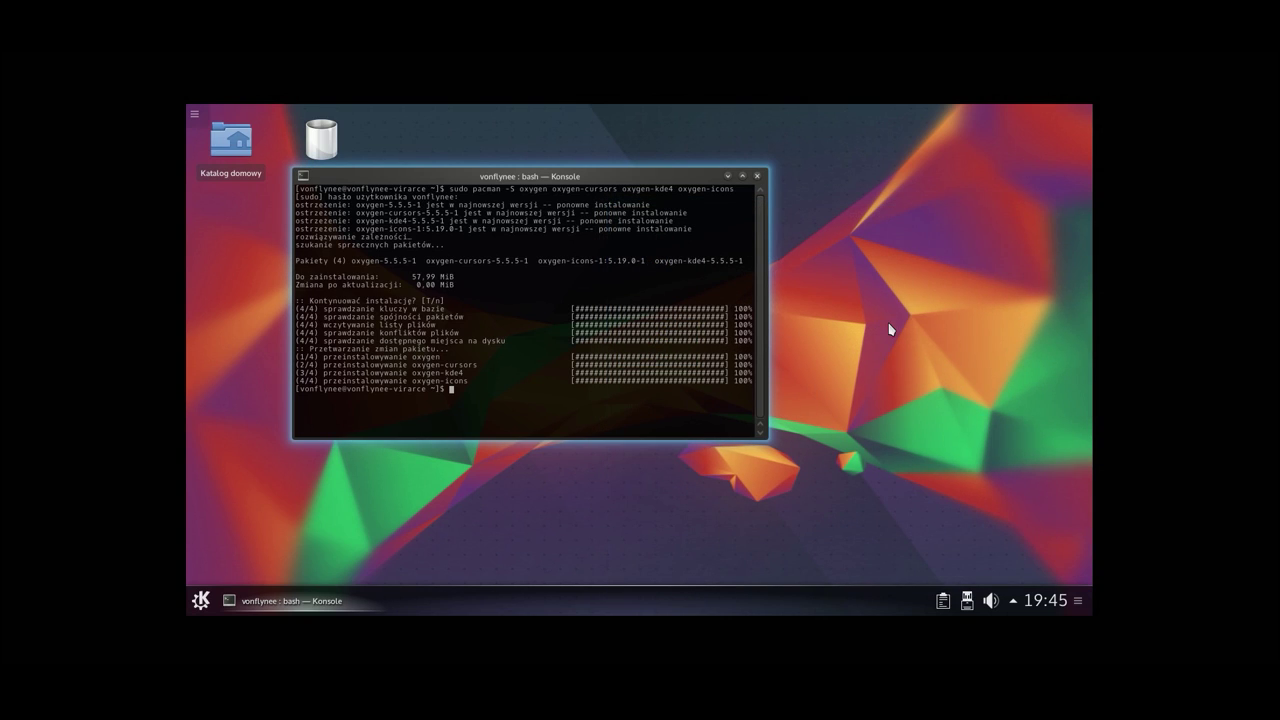
Step: Reduce the desktop icons to a medium size in the folder view's icon settings and apply the change
{"action": "right_click", "coordinate": [886, 329]}
{"action": "left_click", "coordinate": [920, 590]}
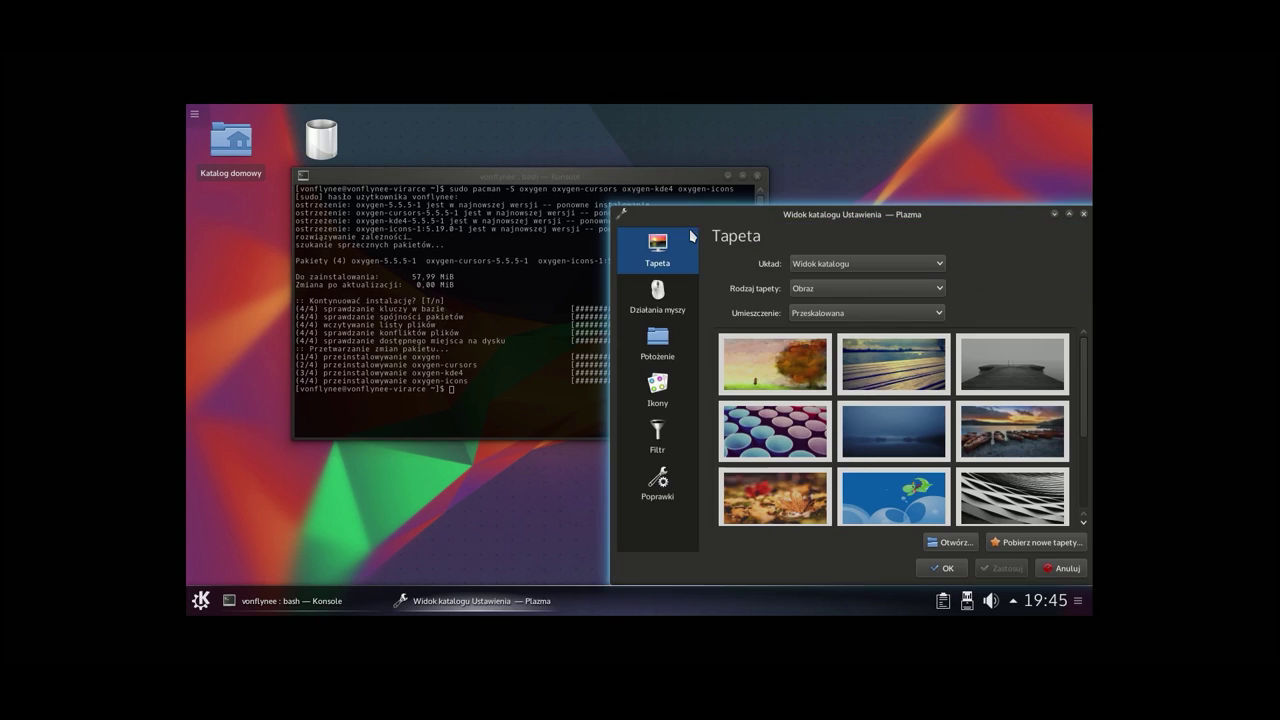
{"action": "left_click", "coordinate": [665, 340]}
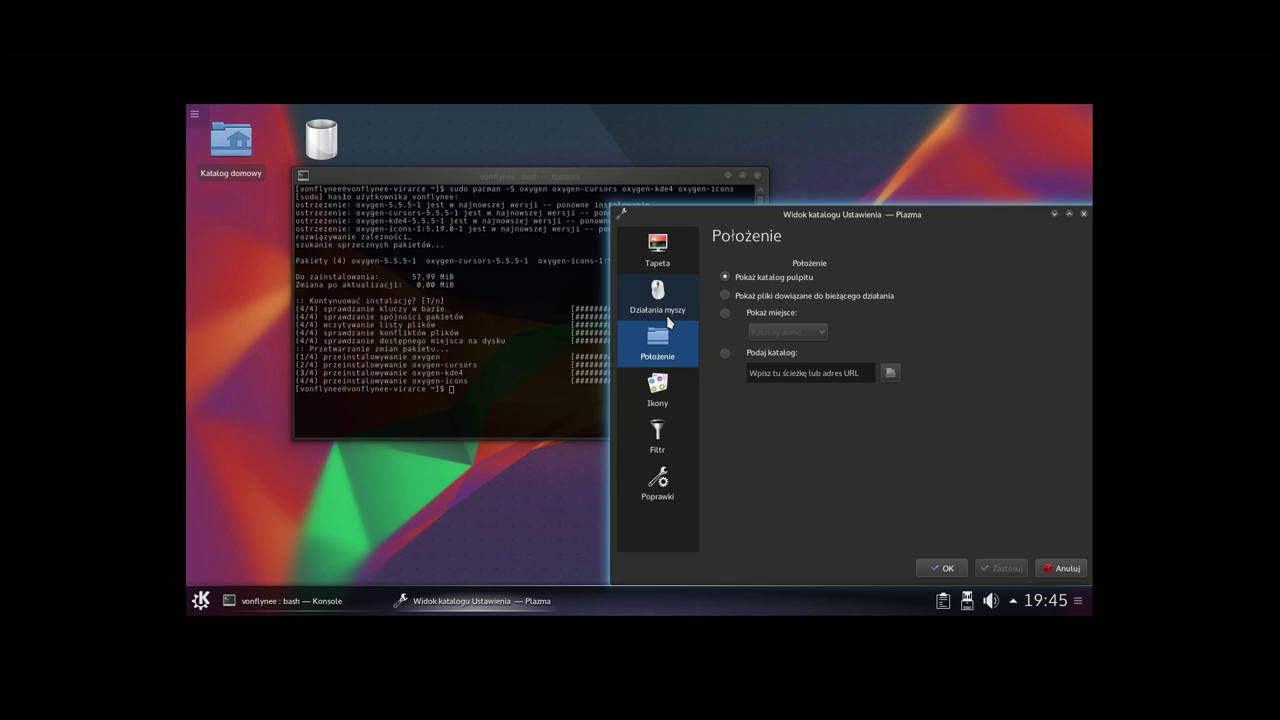
{"action": "left_click", "coordinate": [657, 388]}
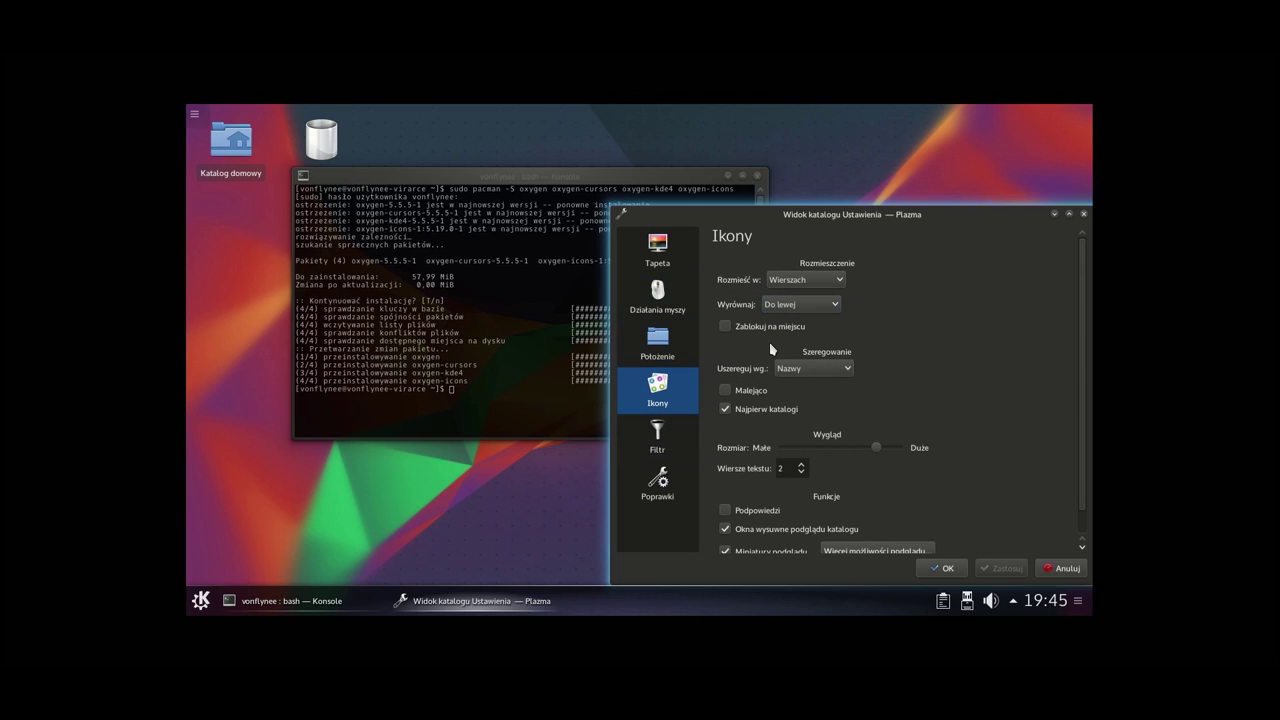
{"action": "left_click_drag", "start_coordinate": [876, 447], "coordinate": [829, 447]}
{"action": "left_click", "coordinate": [1001, 569]}
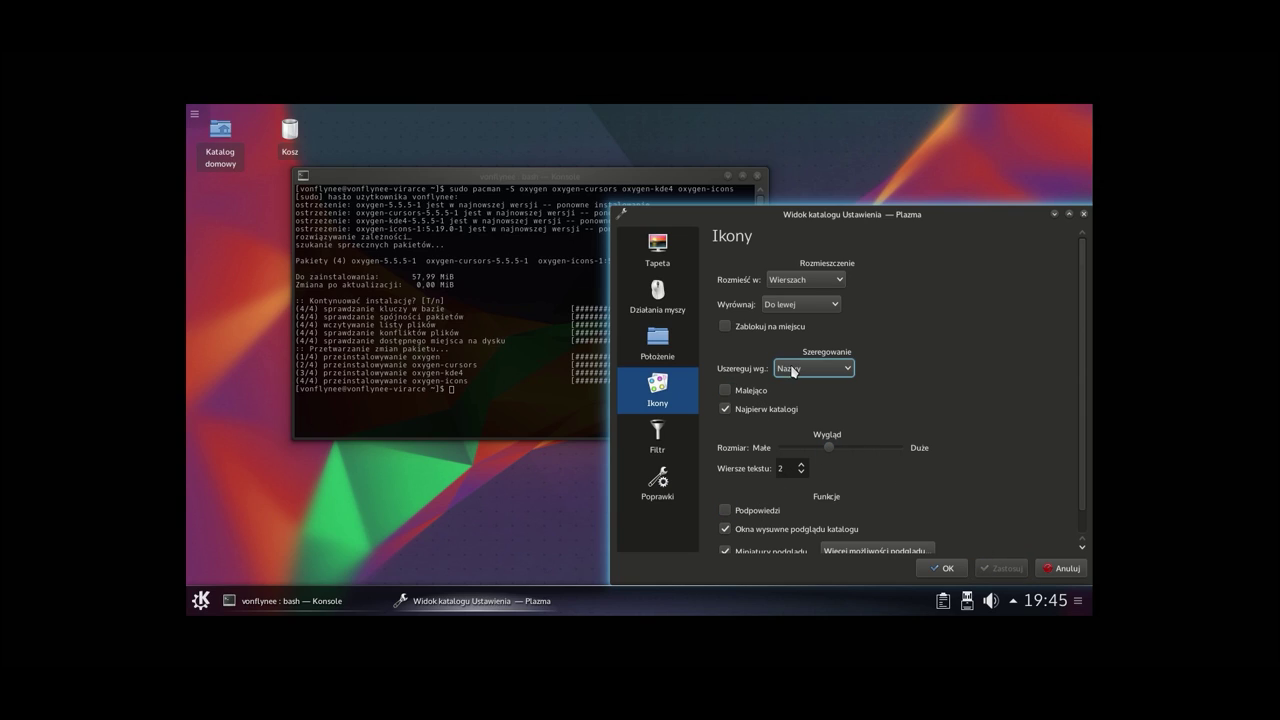
Step: Arrange the desktop icons in columns (Kolumnach), keep alignment at Do lewej, and apply the change
{"action": "left_click", "coordinate": [790, 288]}
{"action": "left_click", "coordinate": [827, 395]}
{"action": "left_click", "coordinate": [800, 280]}
{"action": "left_click", "coordinate": [806, 312]}
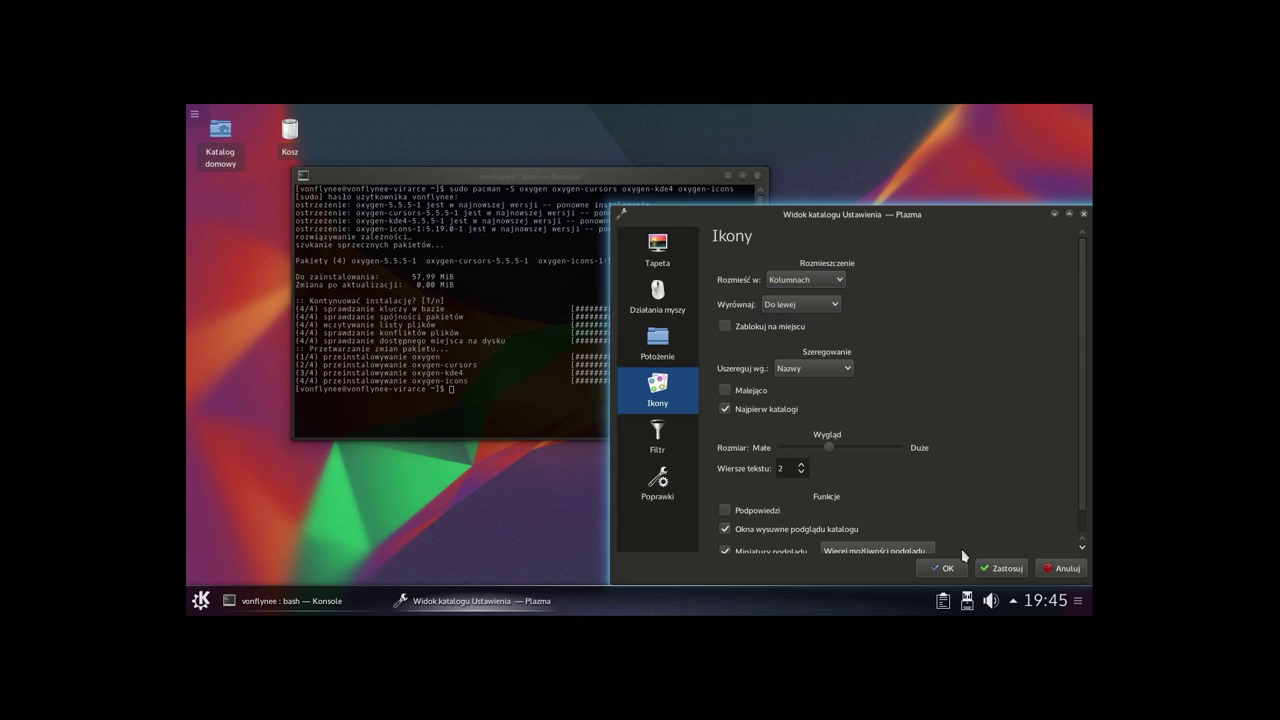
{"action": "left_click", "coordinate": [1001, 568]}
{"action": "scroll", "coordinate": [1002, 456], "scroll_direction": "down", "scroll_amount": 1}
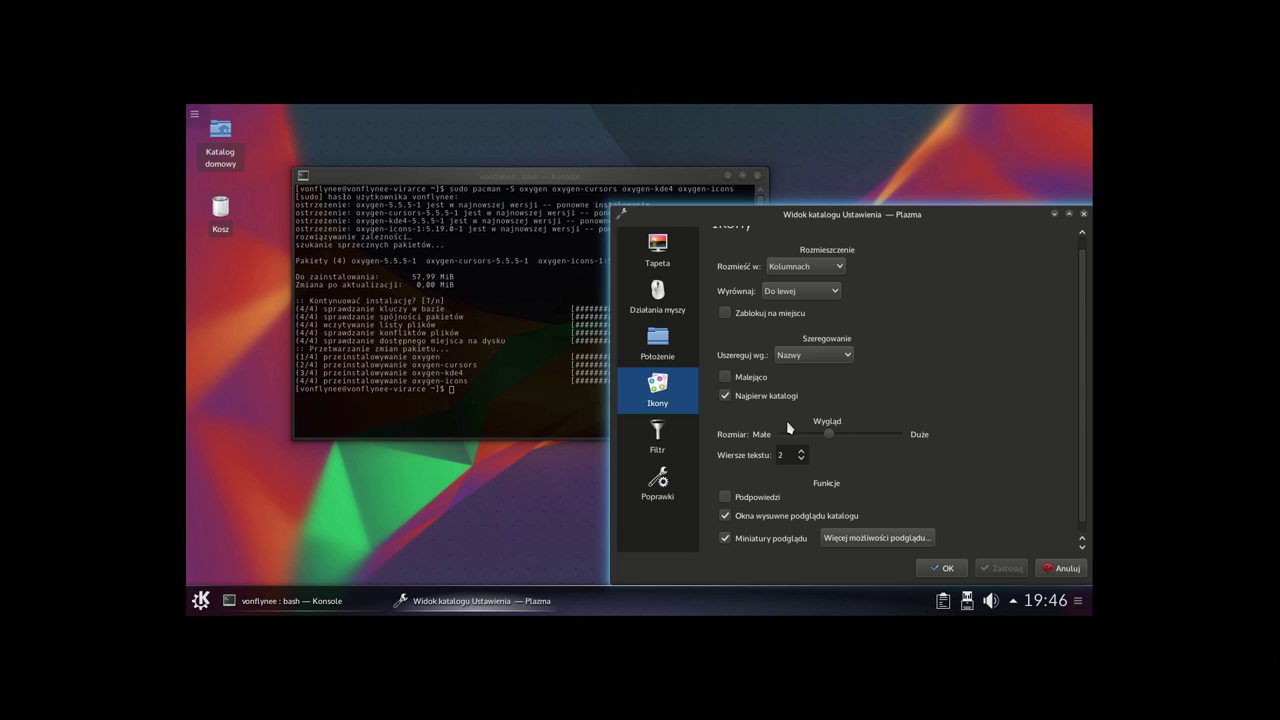
Step: Turn off the desktop toolbox option (Pokaż skrzynkę narzędziową pulpitu) in the Poprawki settings, apply it, and dismiss the notification
{"action": "left_click", "coordinate": [658, 432]}
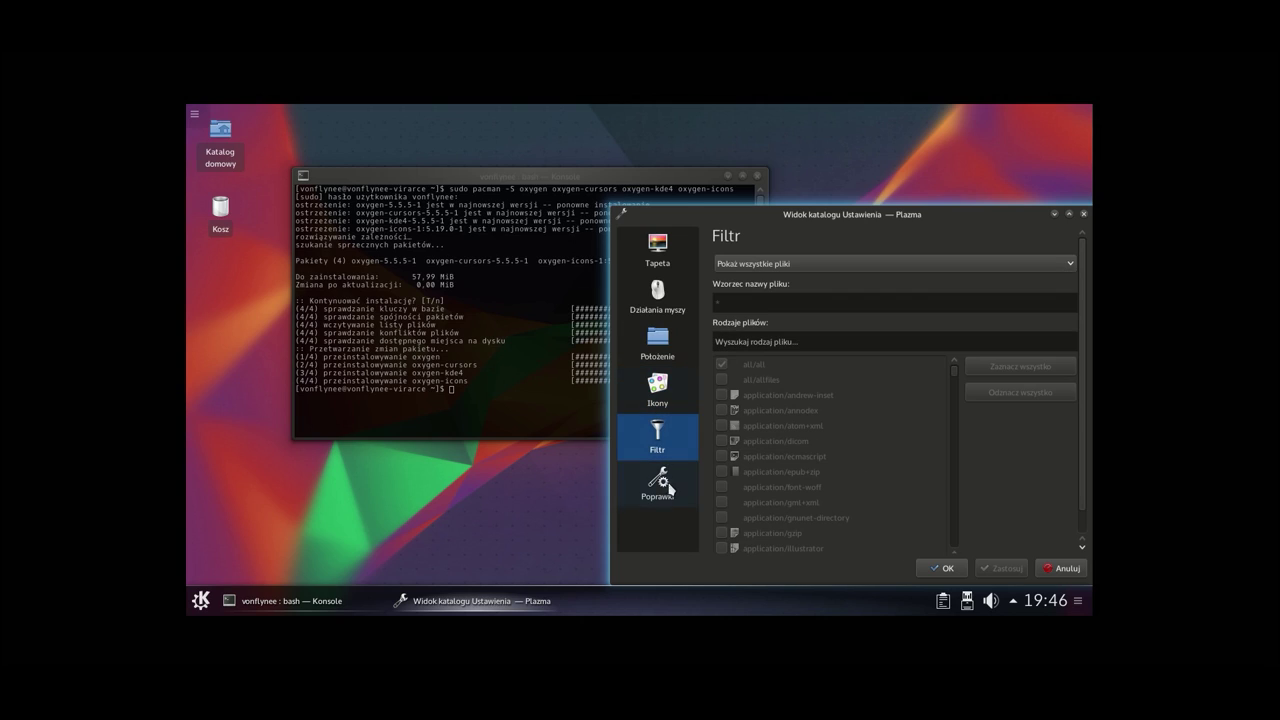
{"action": "left_click", "coordinate": [657, 480]}
{"action": "left_click", "coordinate": [749, 304]}
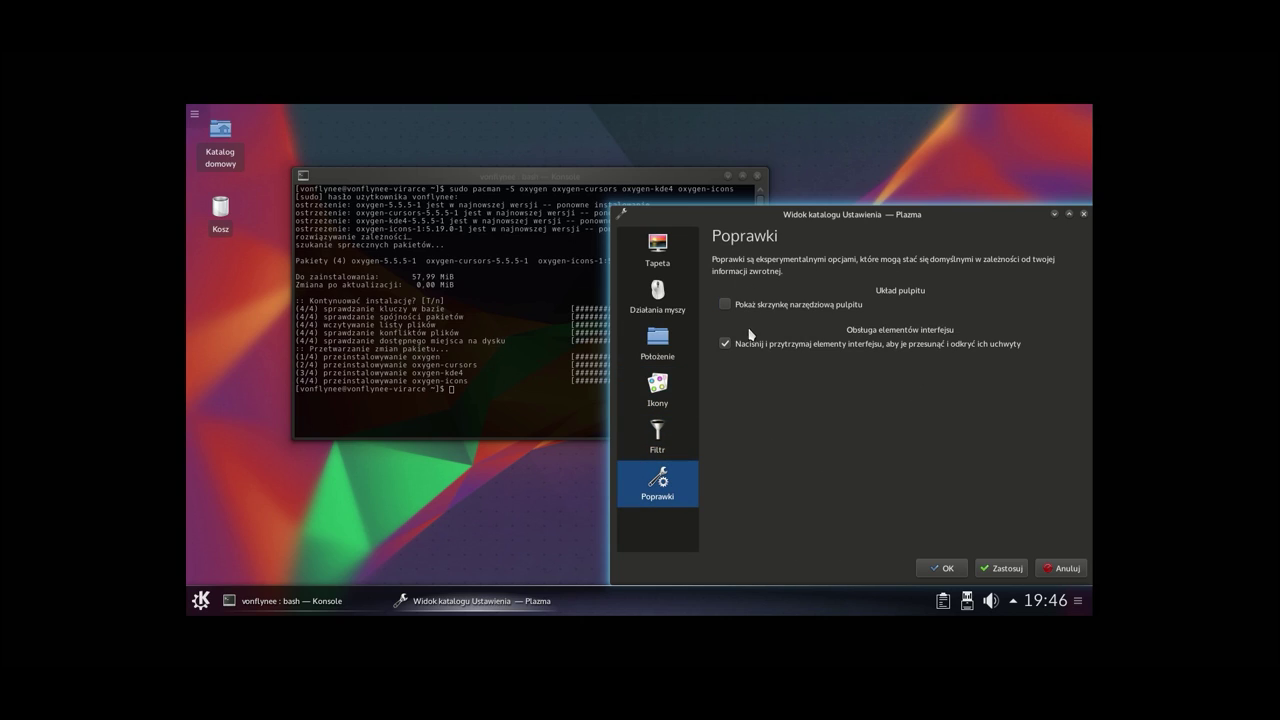
{"action": "left_click", "coordinate": [1005, 566]}
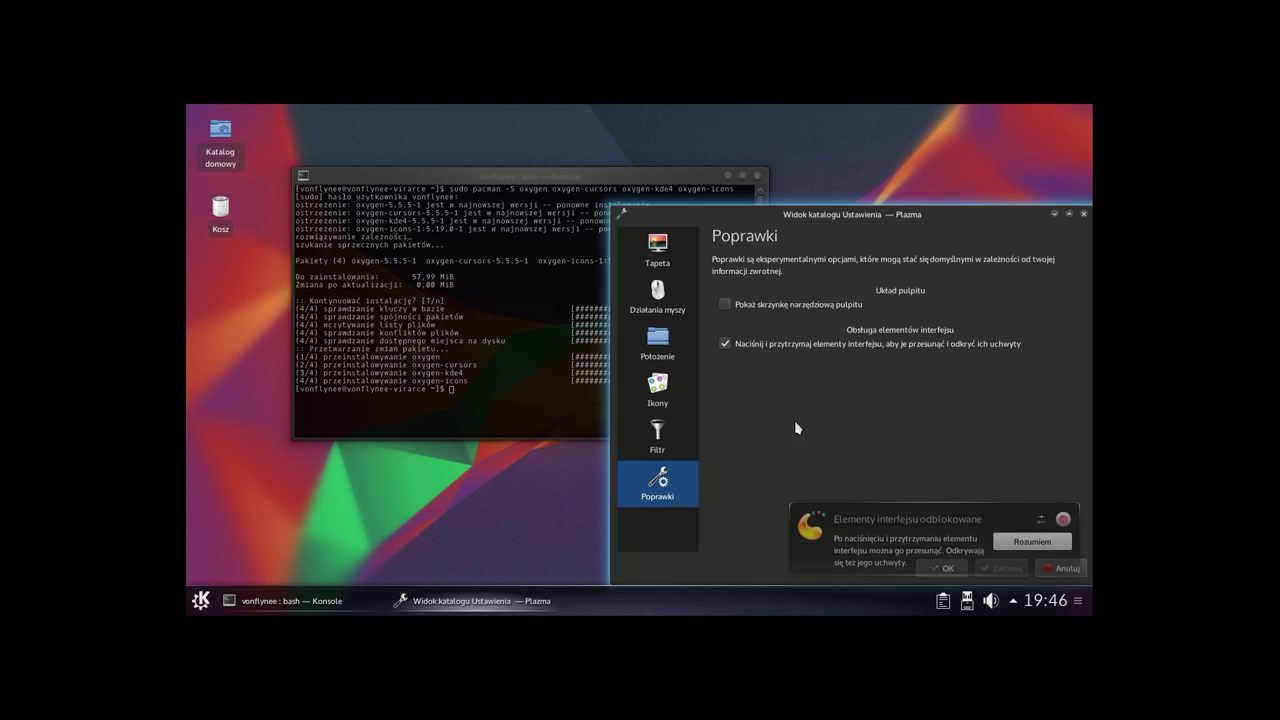
{"action": "left_click", "coordinate": [1062, 518]}
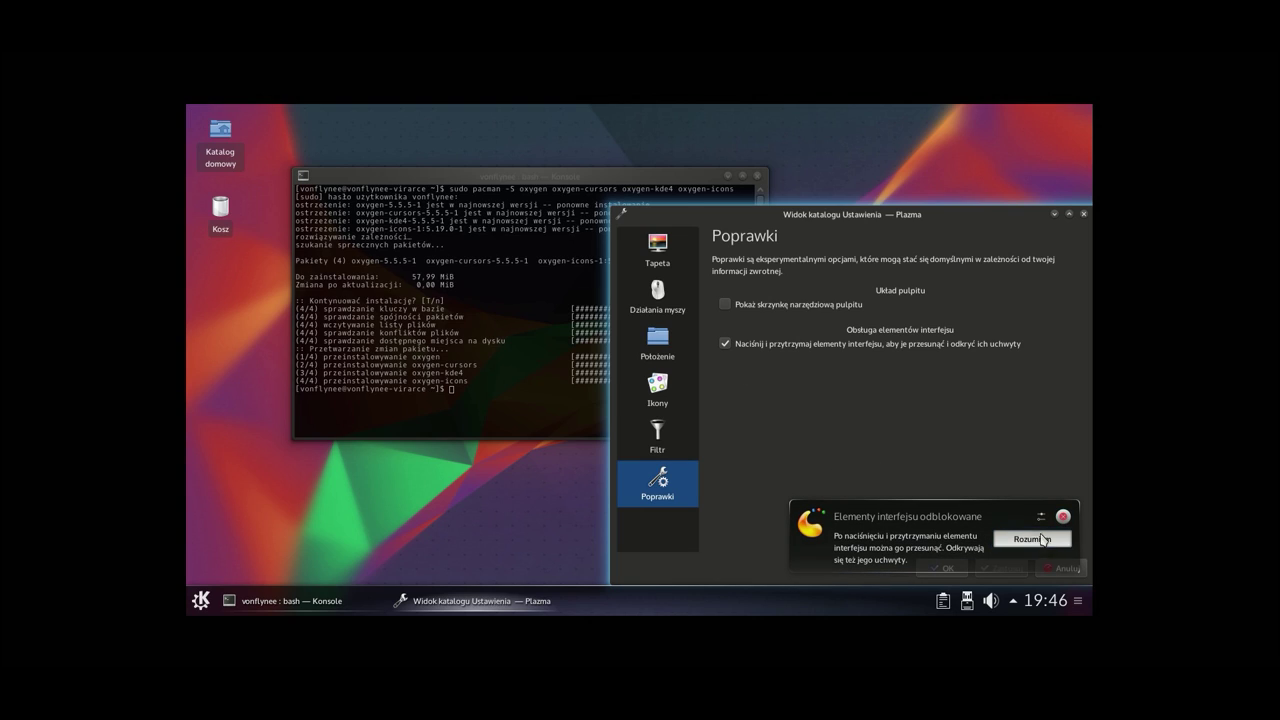
Step: Look through the location, mouse actions and wallpaper settings and close the folder view settings
{"action": "left_click", "coordinate": [660, 340]}
{"action": "left_click", "coordinate": [658, 295]}
{"action": "left_click", "coordinate": [663, 262]}
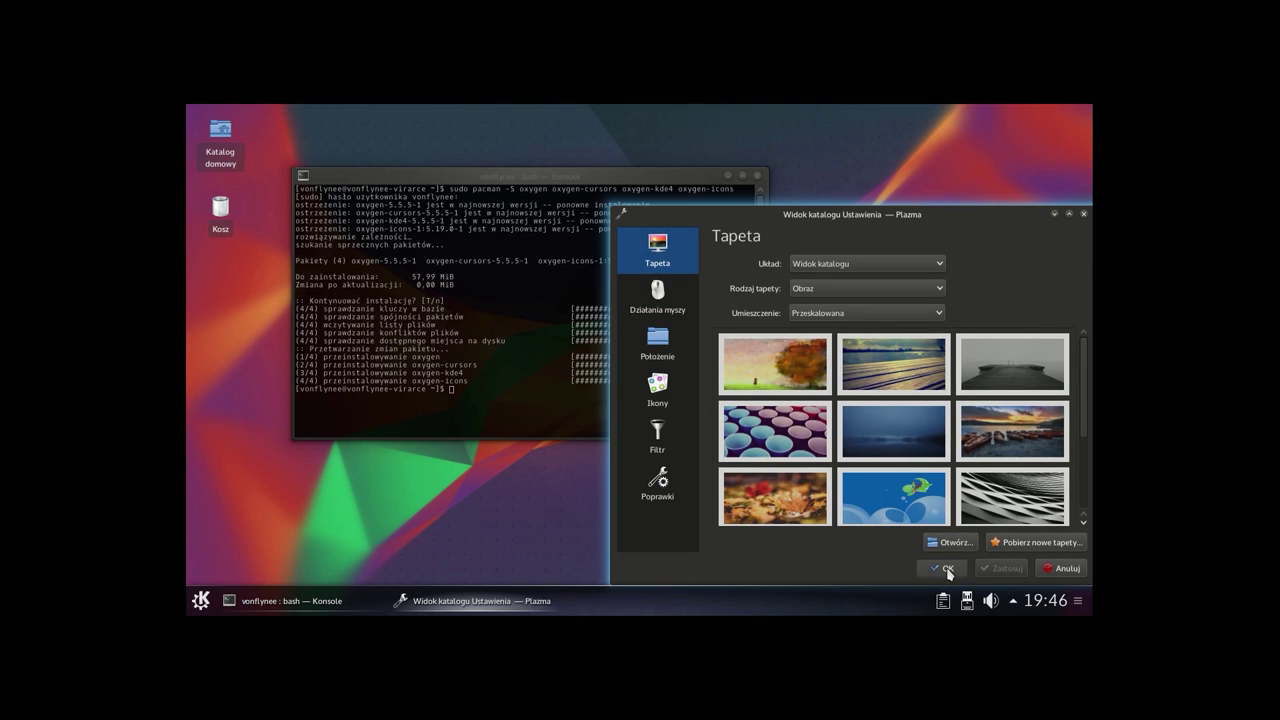
{"action": "left_click", "coordinate": [943, 568]}
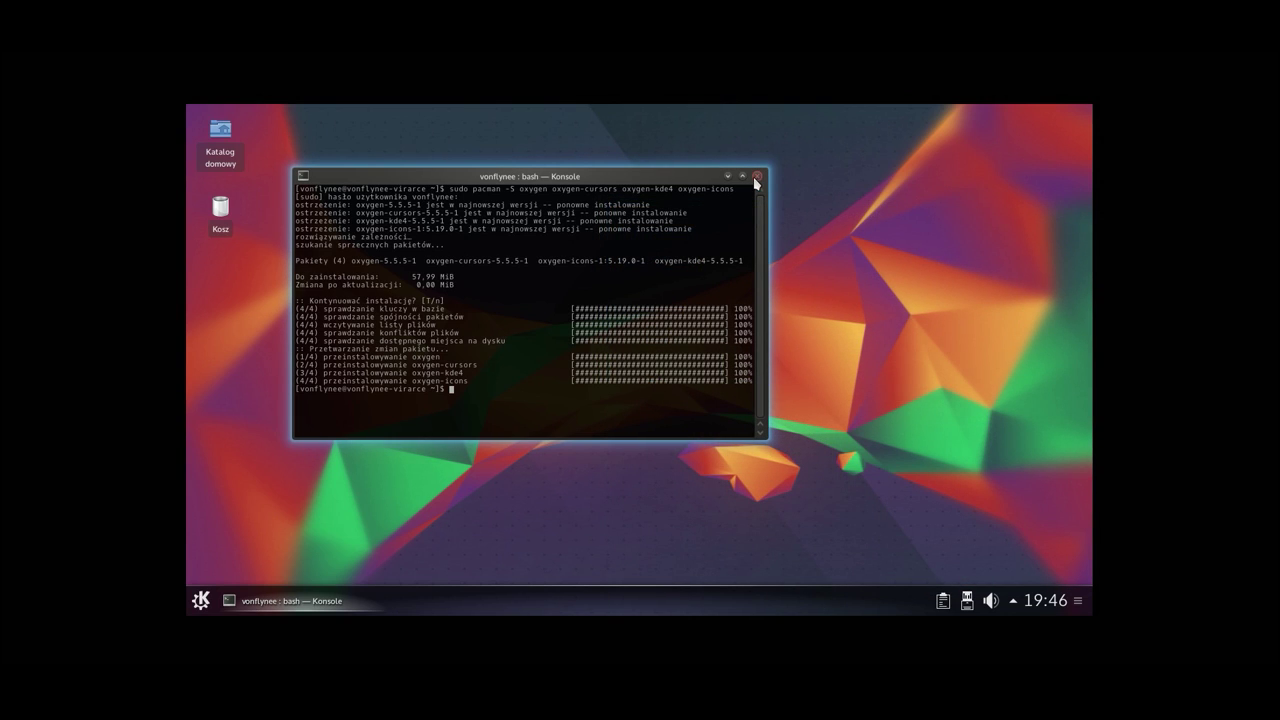
Step: Launch the Dolphin file manager to view the home folder and close it
{"action": "key", "text": "alt+F1"}
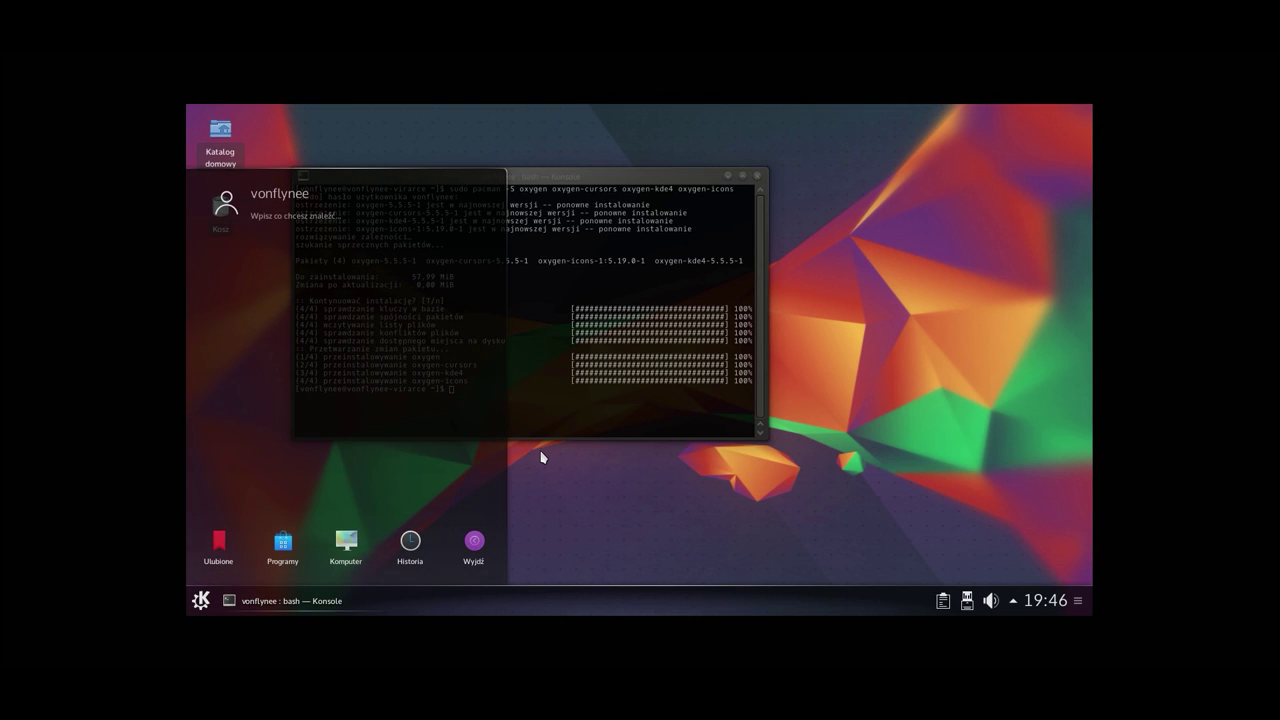
{"action": "type", "text": "dol"}
{"action": "key", "text": "Return"}
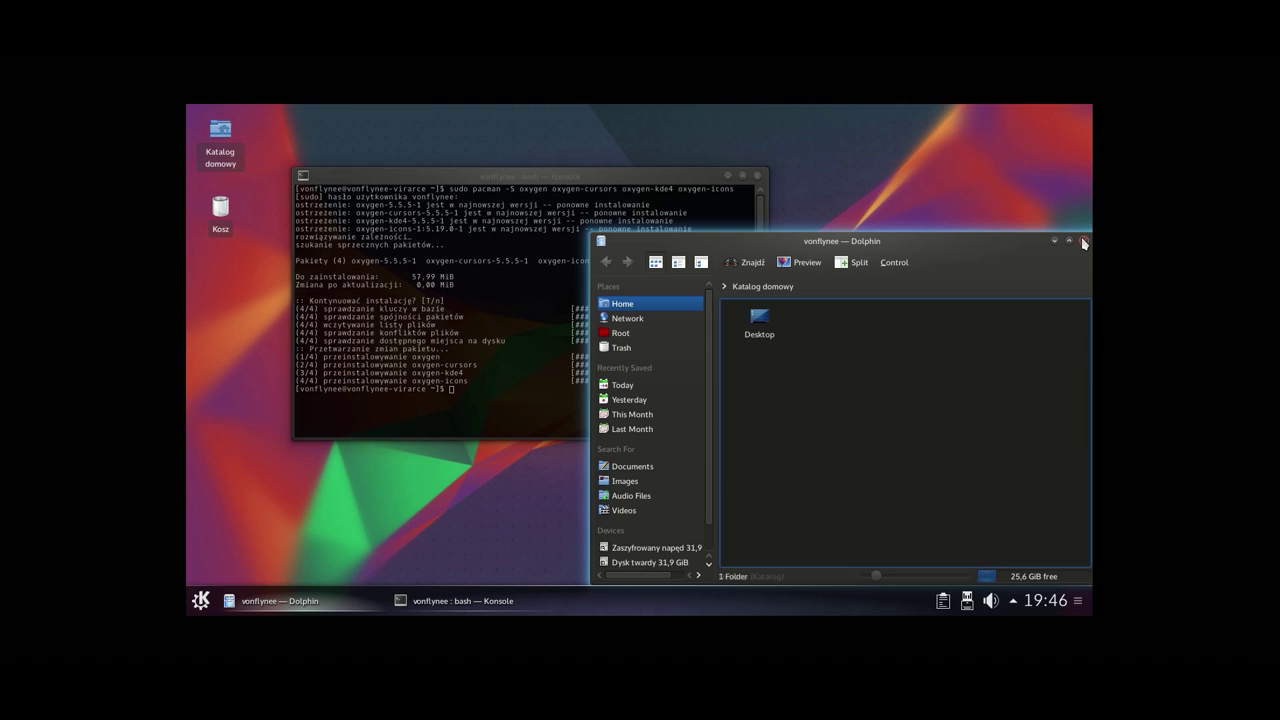
{"action": "left_click", "coordinate": [1085, 243]}
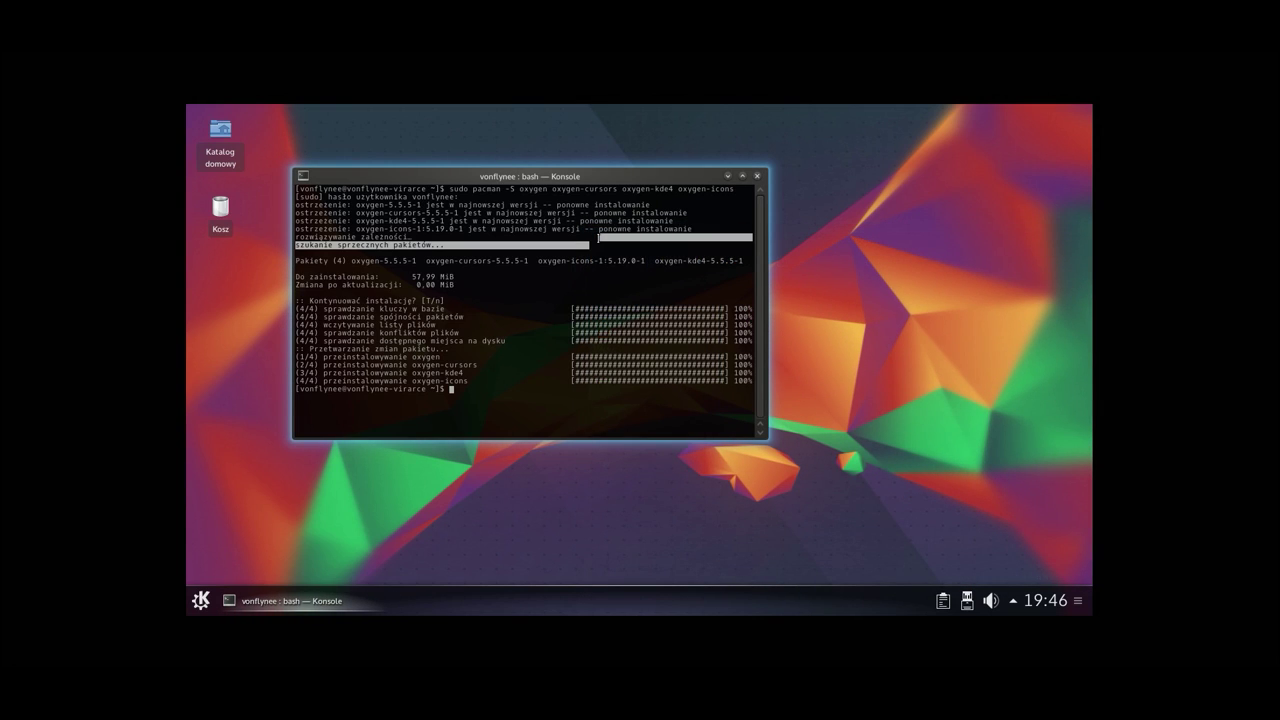
Step: Reuse the previous pacman command in Konsole to install Chromium with sudo pacman -S chromium and confirm the installation
{"action": "key", "text": "Up"}
{"action": "key", "text": "BackSpace"}
{"action": "key", "text": "BackSpace"}
{"action": "key", "text": "BackSpace"}
{"action": "key", "text": "BackSpace"}
{"action": "key", "text": "BackSpace"}
{"action": "key", "text": "BackSpace"}
{"action": "key", "text": "BackSpace"}
{"action": "key", "text": "BackSpace"}
{"action": "key", "text": "BackSpace"}
{"action": "key", "text": "BackSpace"}
{"action": "key", "text": "BackSpace"}
{"action": "key", "text": "BackSpace"}
{"action": "key", "text": "BackSpace"}
{"action": "key", "text": "BackSpace"}
{"action": "key", "text": "BackSpace"}
{"action": "key", "text": "BackSpace"}
{"action": "key", "text": "BackSpace"}
{"action": "key", "text": "BackSpace"}
{"action": "key", "text": "BackSpace"}
{"action": "key", "text": "BackSpace"}
{"action": "key", "text": "BackSpace"}
{"action": "key", "text": "BackSpace"}
{"action": "key", "text": "BackSpace"}
{"action": "key", "text": "BackSpace"}
{"action": "key", "text": "BackSpace"}
{"action": "key", "text": "BackSpace"}
{"action": "key", "text": "BackSpace"}
{"action": "type", "text": "chromiu"}
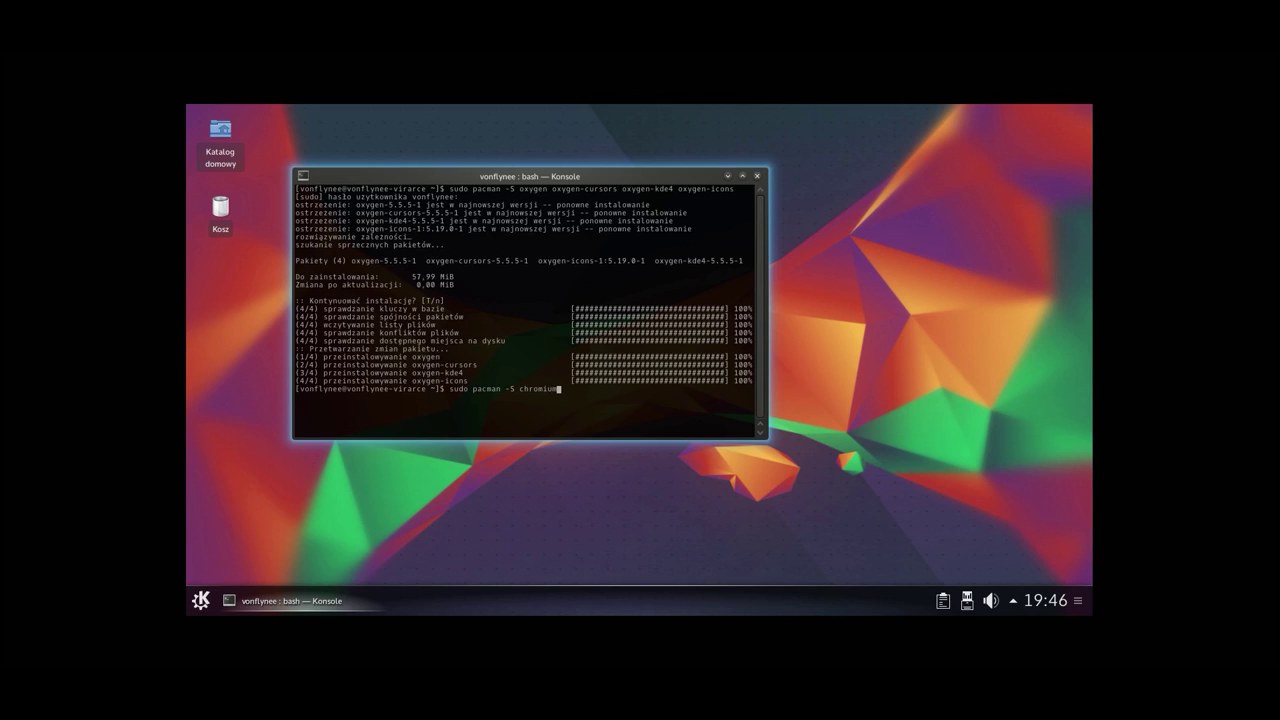
{"action": "type", "text": "m"}
{"action": "key", "text": "Return"}
{"action": "key", "text": "Return"}
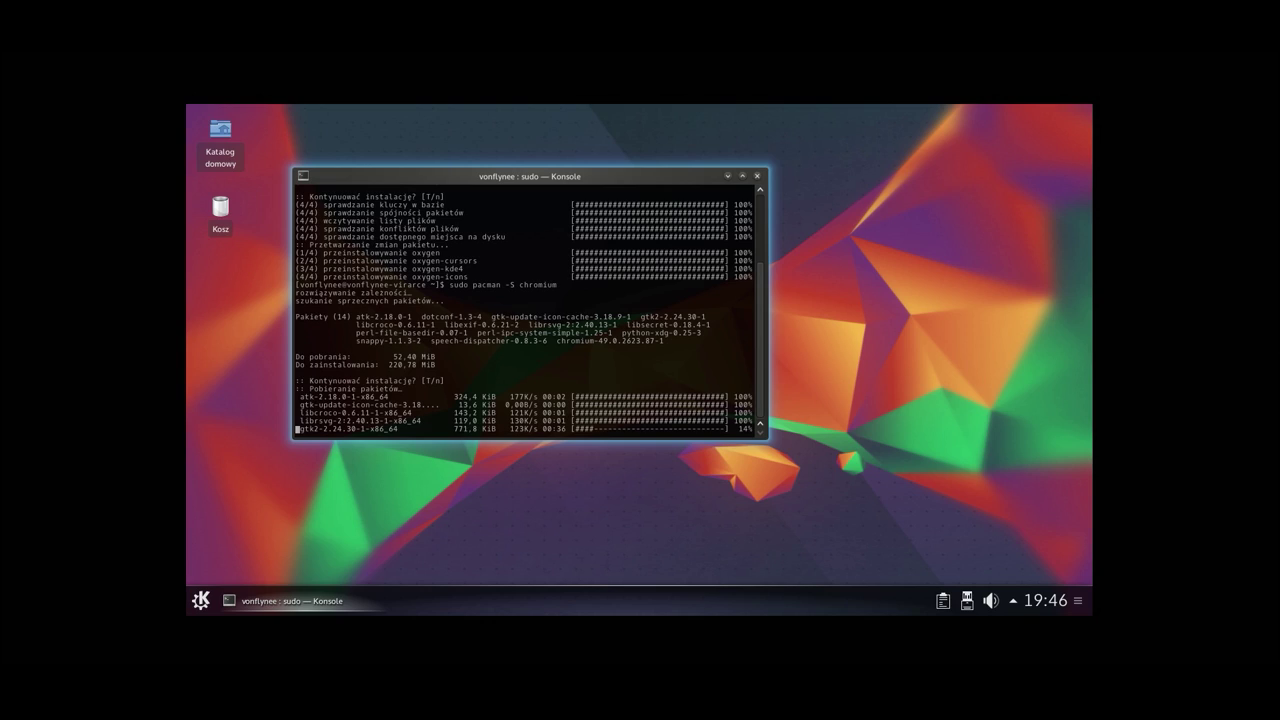
Step: Show Konsole's menu bar and look over the terminal's context options, including the encoding choices
{"action": "right_click", "coordinate": [657, 235]}
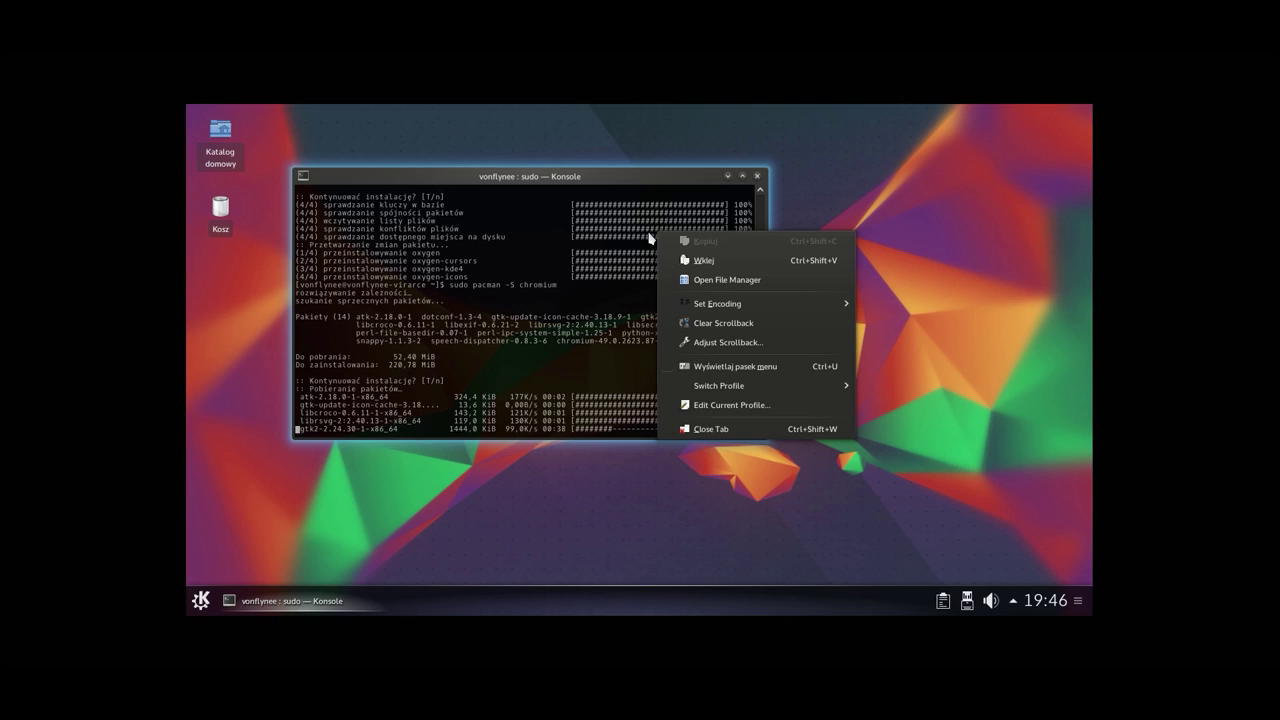
{"action": "left_click", "coordinate": [650, 237]}
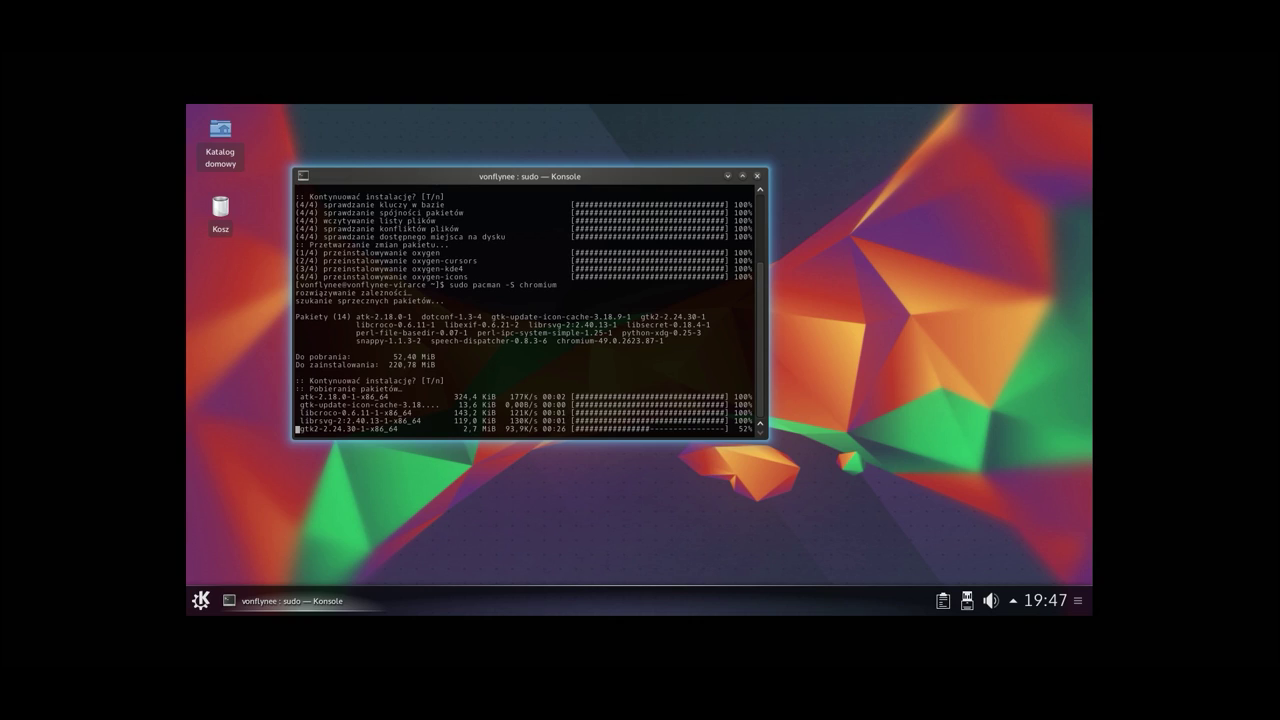
{"action": "right_click", "coordinate": [650, 237]}
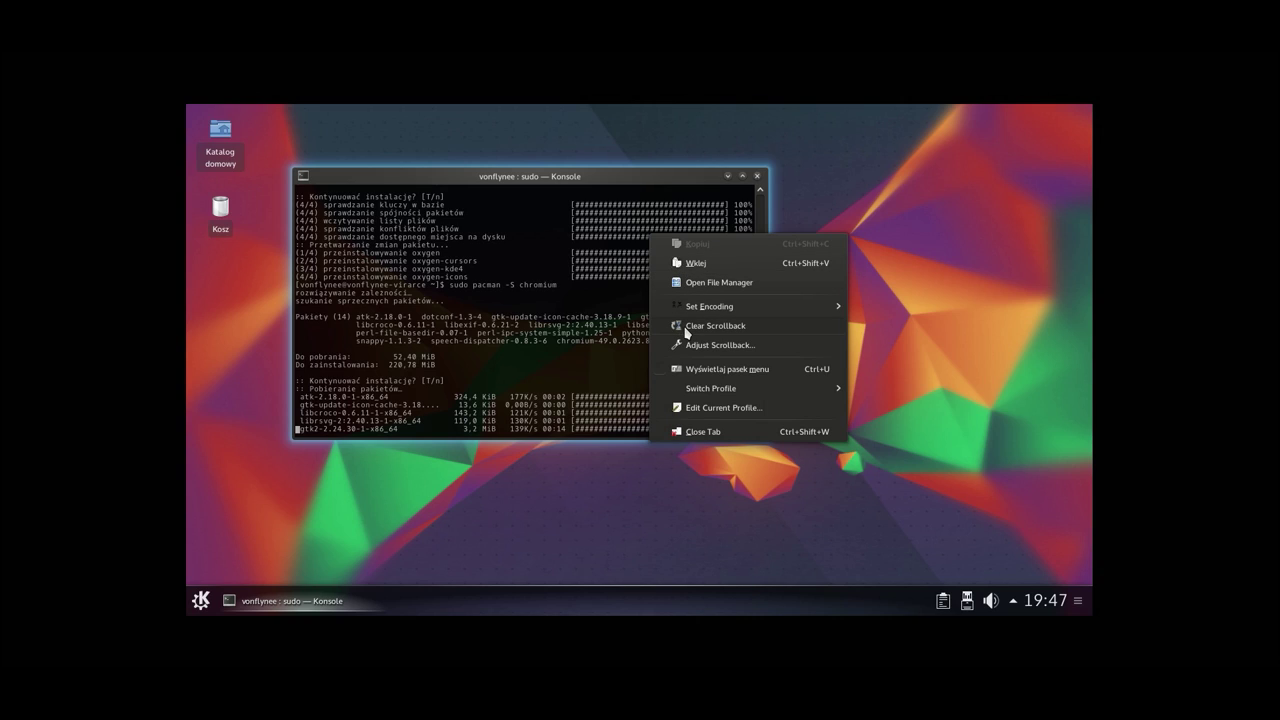
{"action": "left_click", "coordinate": [716, 369]}
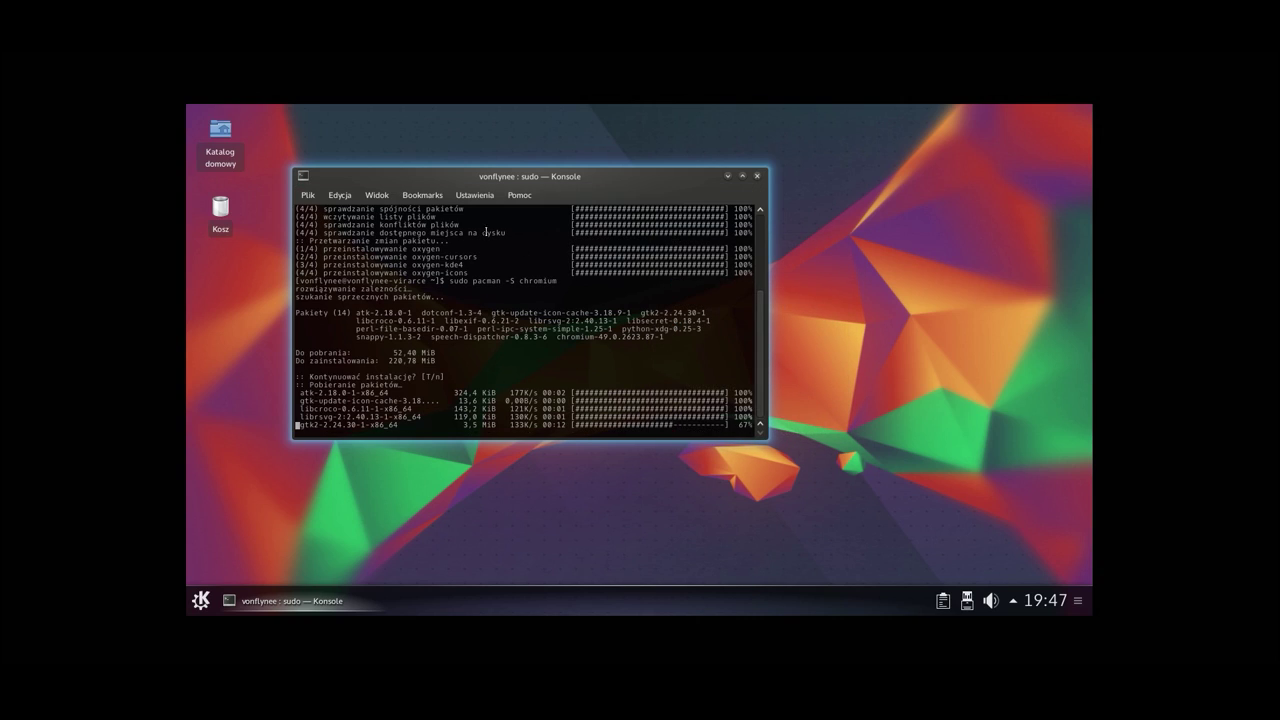
{"action": "right_click", "coordinate": [392, 250]}
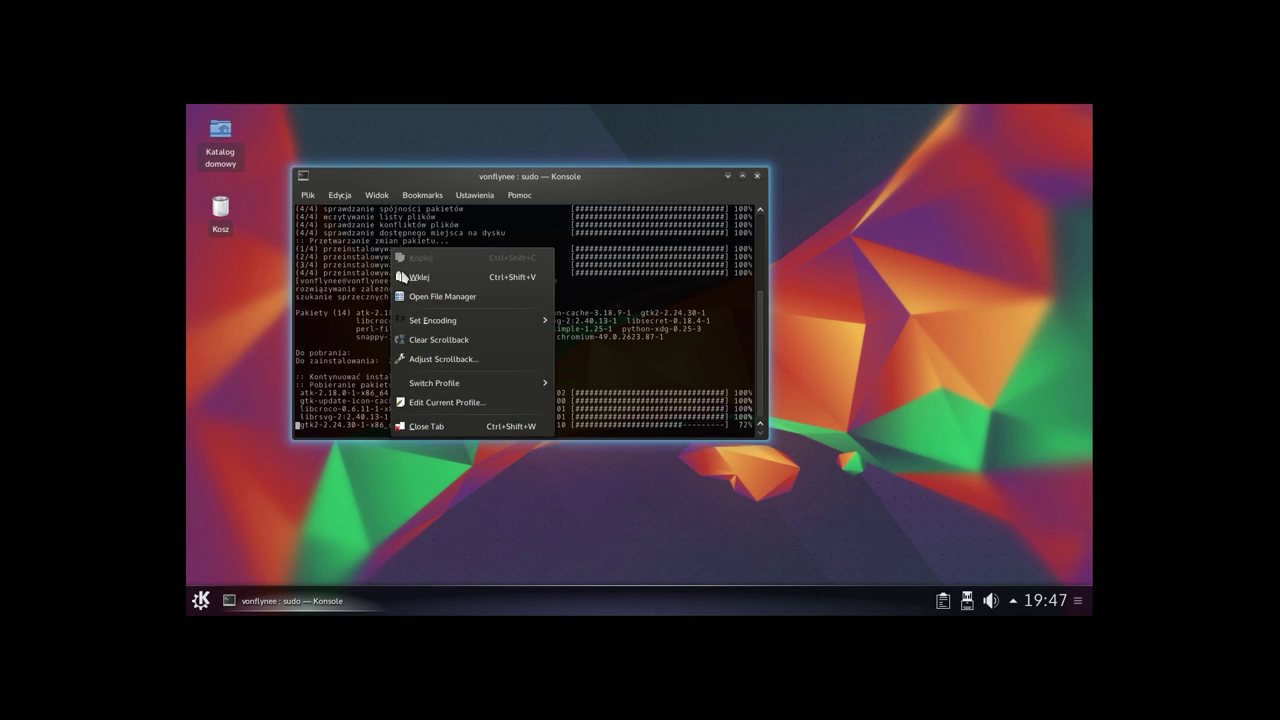
{"action": "mouse_move", "coordinate": [420, 322]}
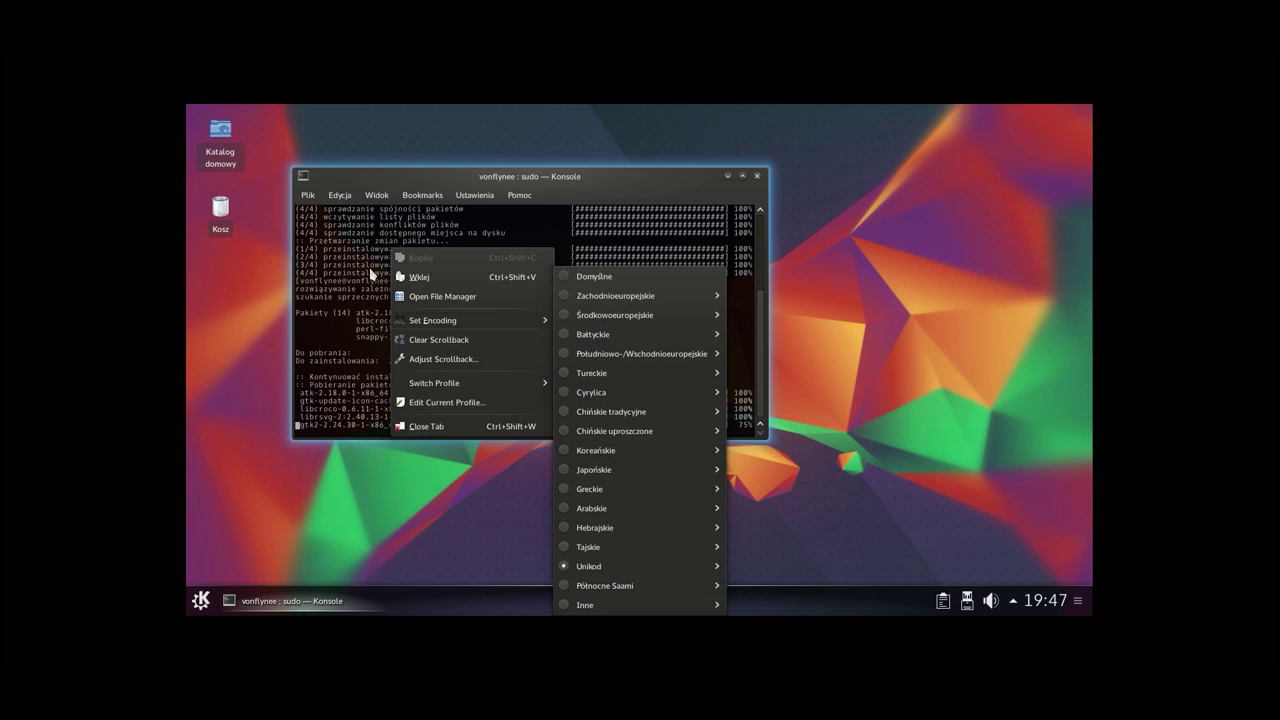
{"action": "left_click", "coordinate": [316, 267]}
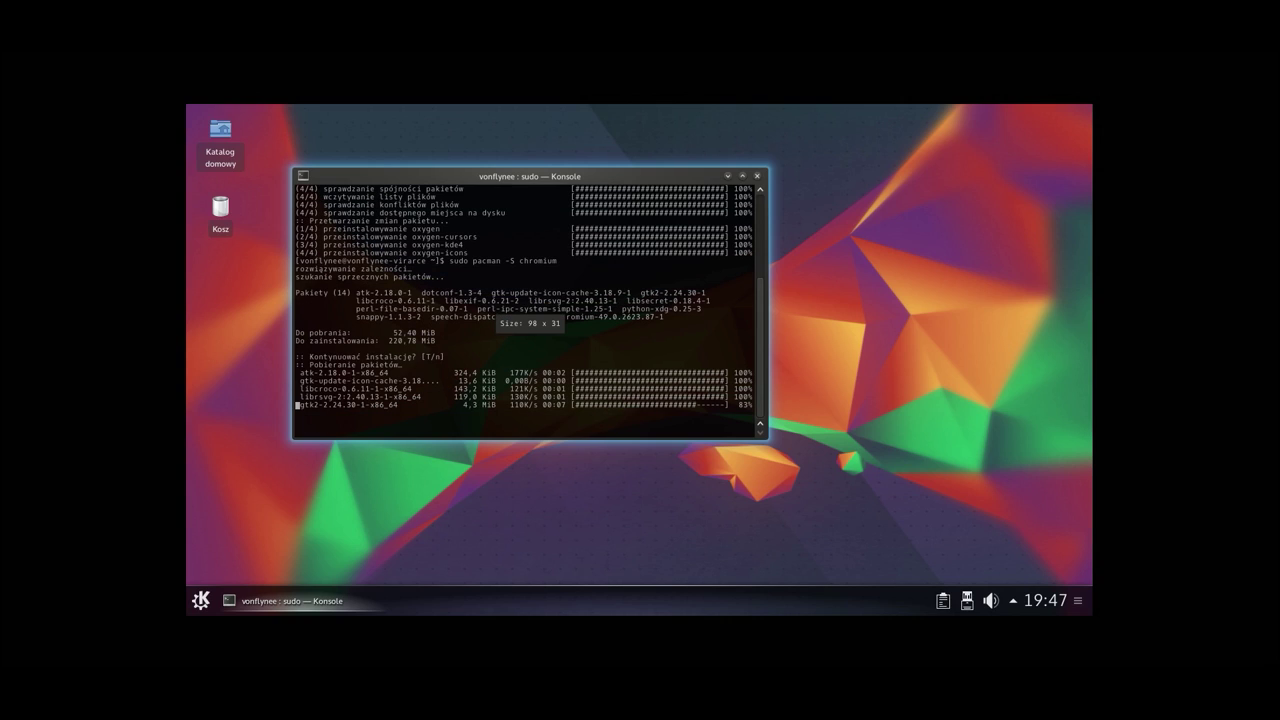
Step: Open a second Konsole tab, hide the menu bar, and stay on the new tab
{"action": "left_click", "coordinate": [308, 195]}
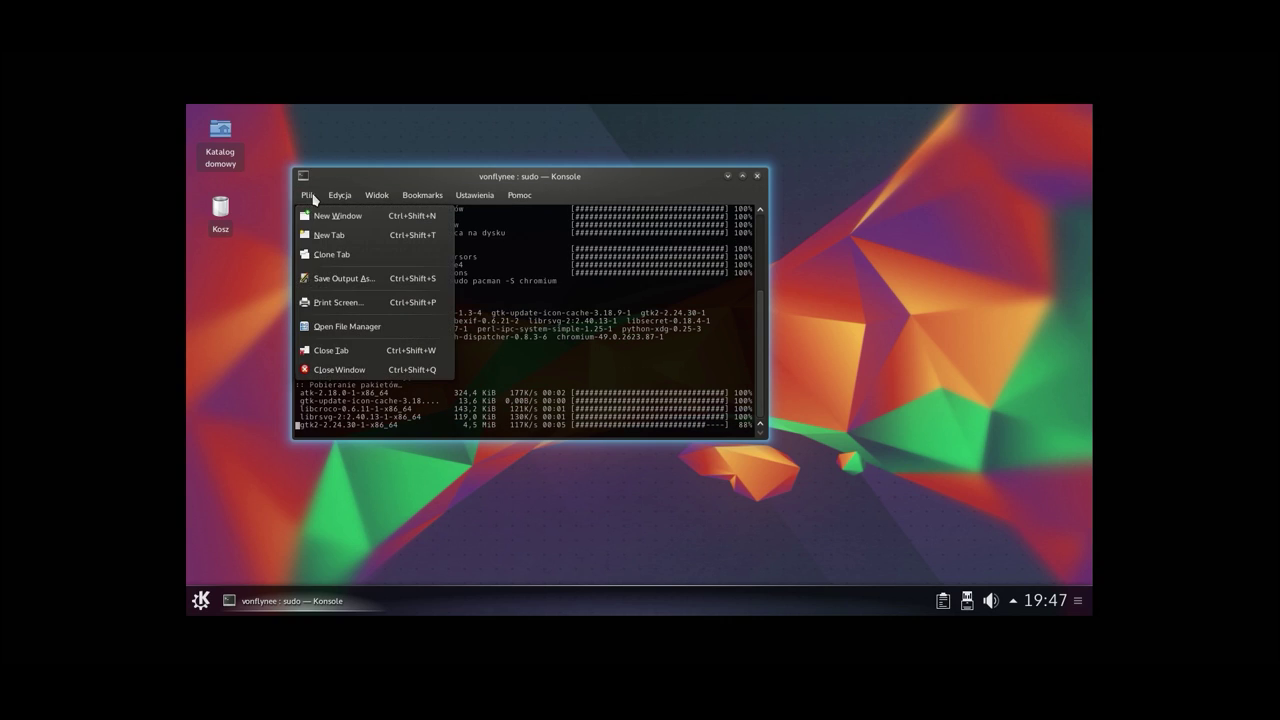
{"action": "left_click", "coordinate": [320, 235]}
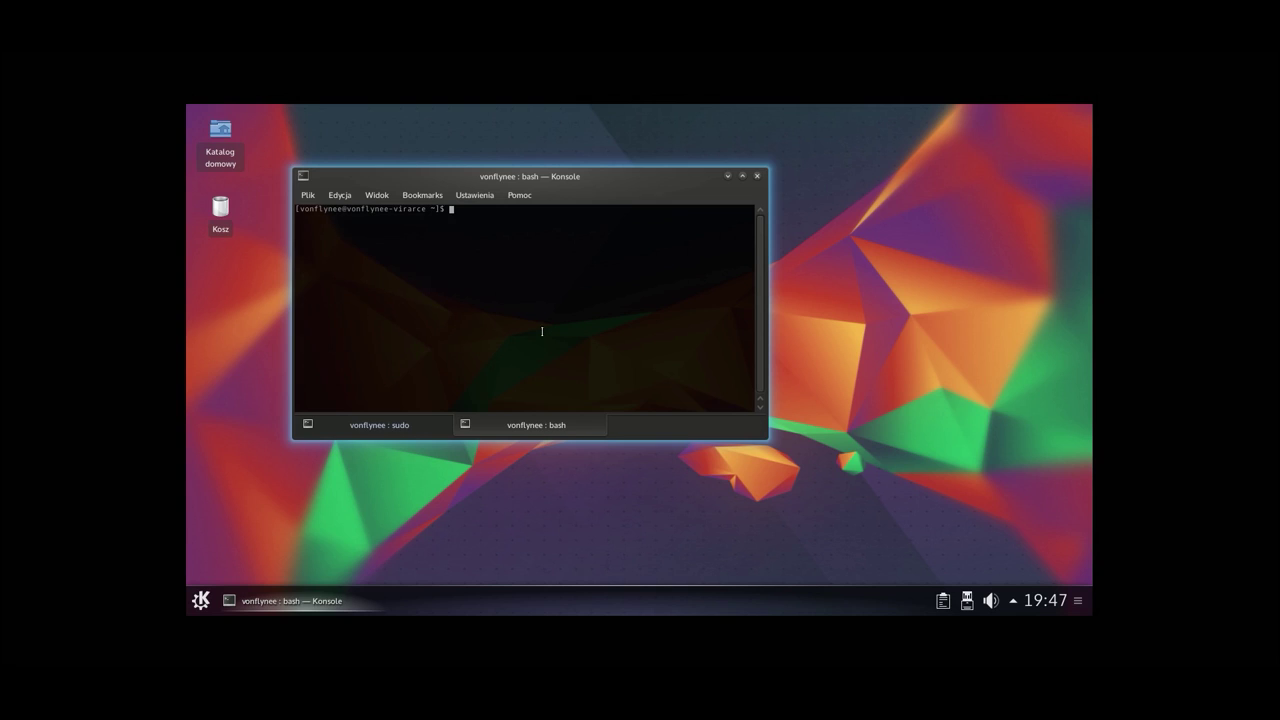
{"action": "key", "text": "ctrl+shift+m"}
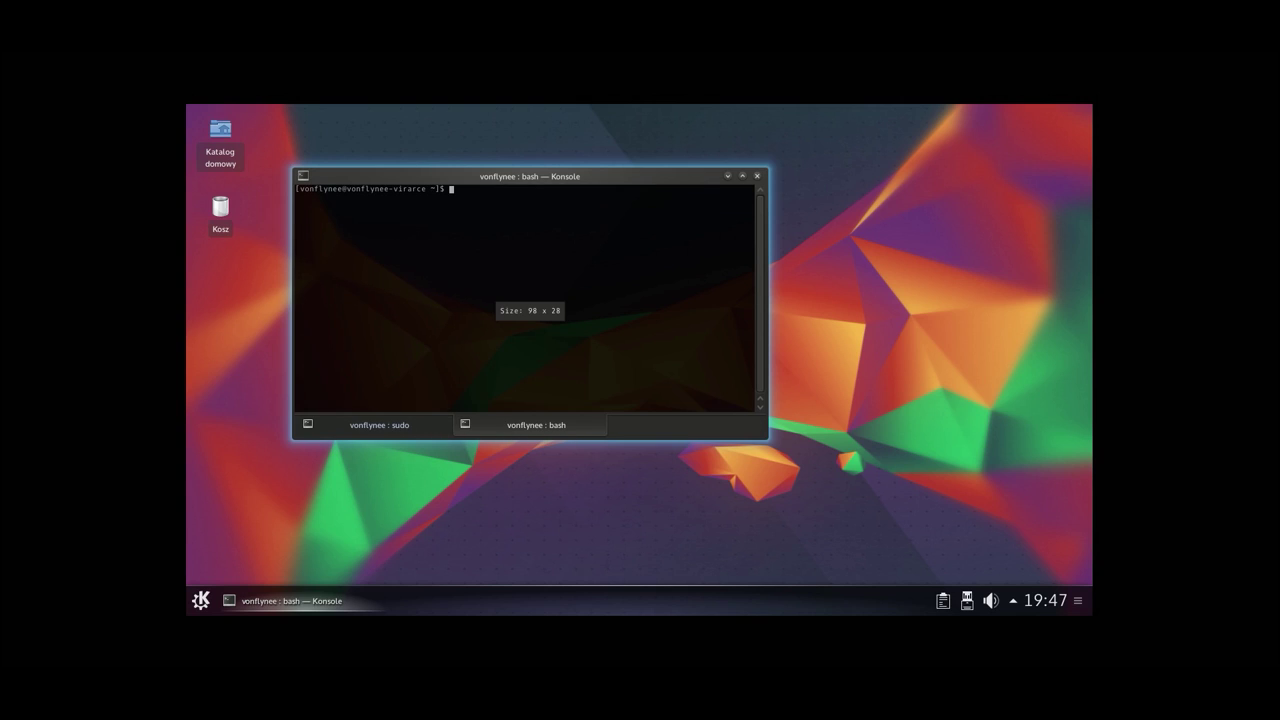
{"action": "left_click", "coordinate": [438, 432]}
{"action": "left_click", "coordinate": [500, 424]}
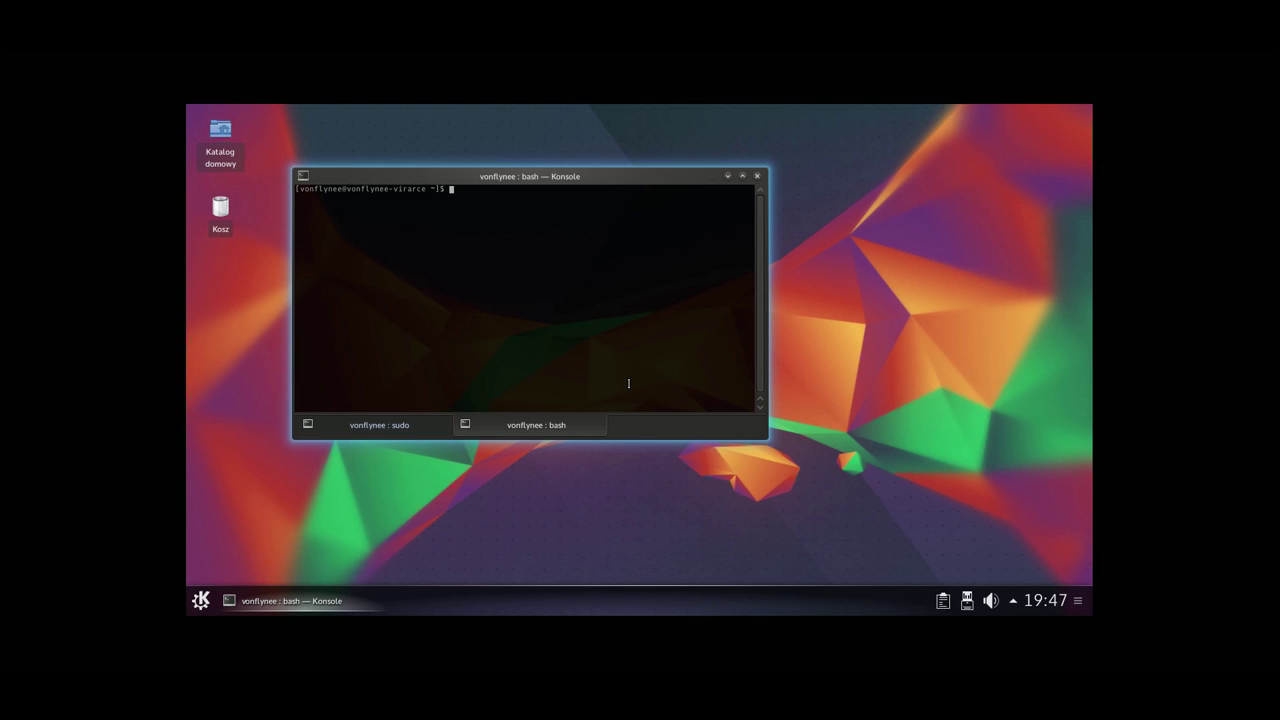
Step: Try to install git and net-tools with sudo pacman -S git net-tools in the second tab, entering the account password
{"action": "type", "text": "sudo pacman -S git net-tools"}
{"action": "key", "text": "Return"}
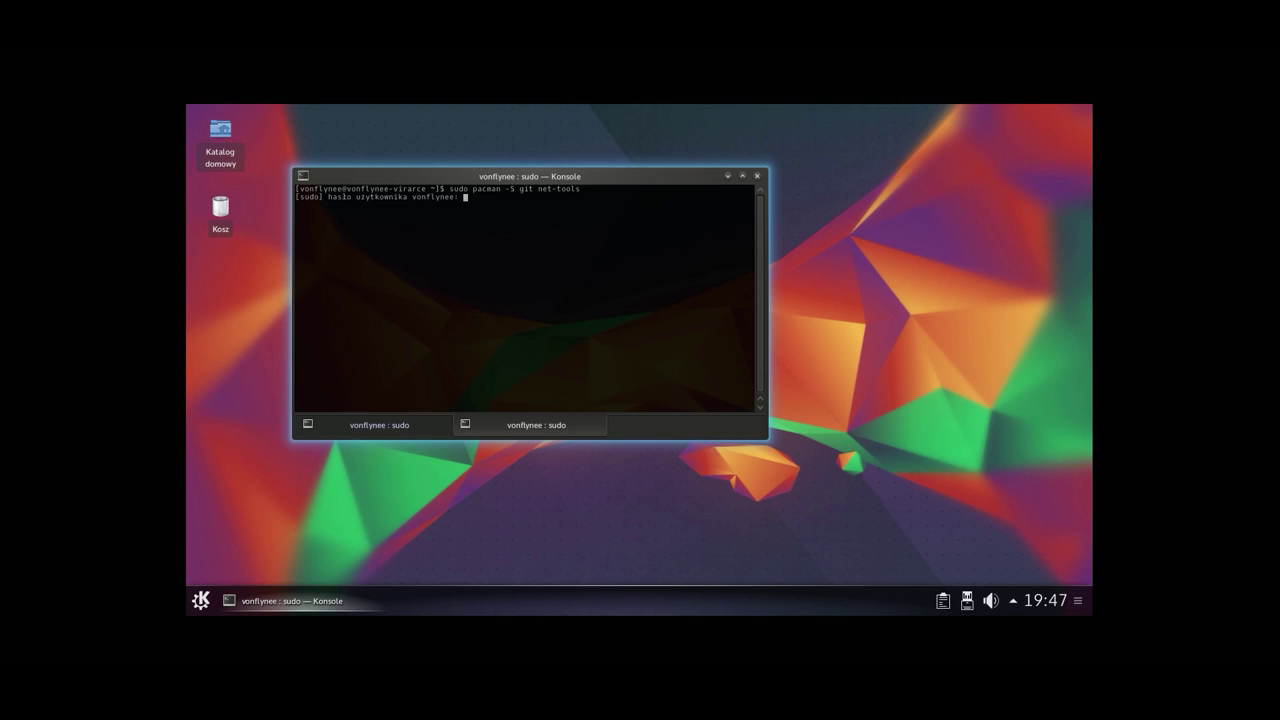
{"action": "key", "text": "Return"}
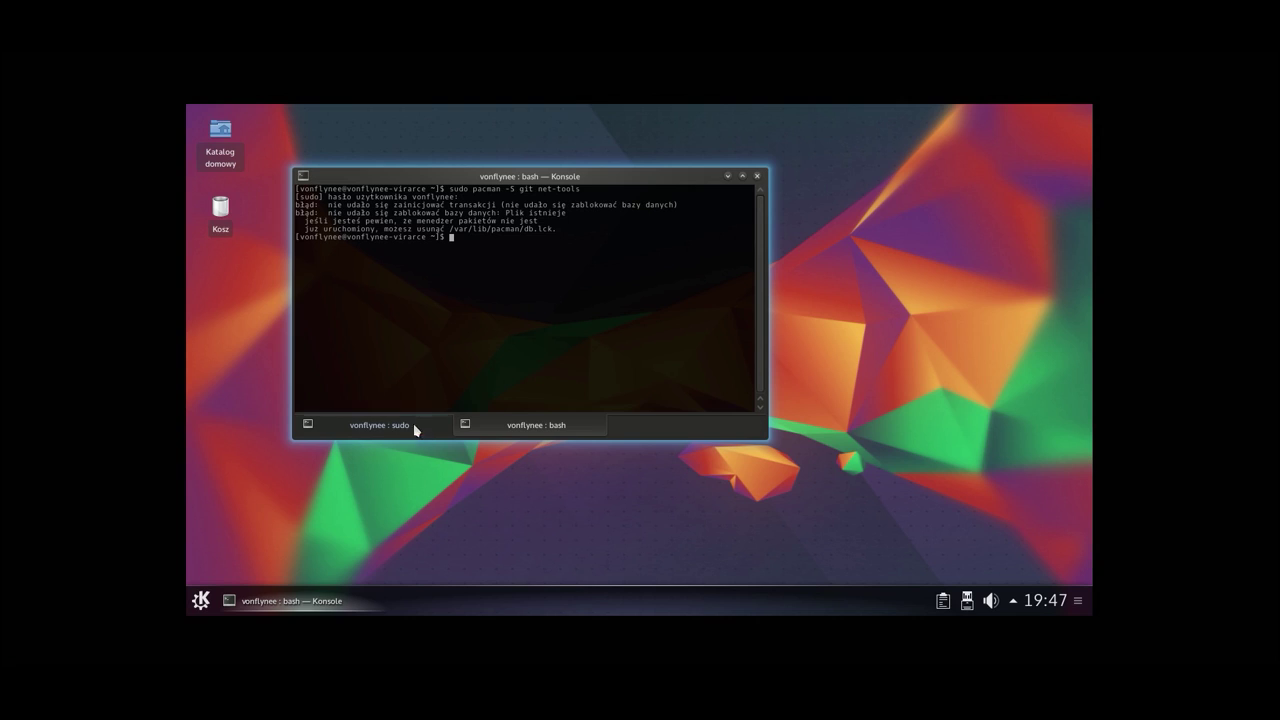
Step: Check the Chromium installation in the first tab, rerun sudo pacman -S git net-tools in the second, enter the account password and confirm
{"action": "left_click", "coordinate": [383, 432]}
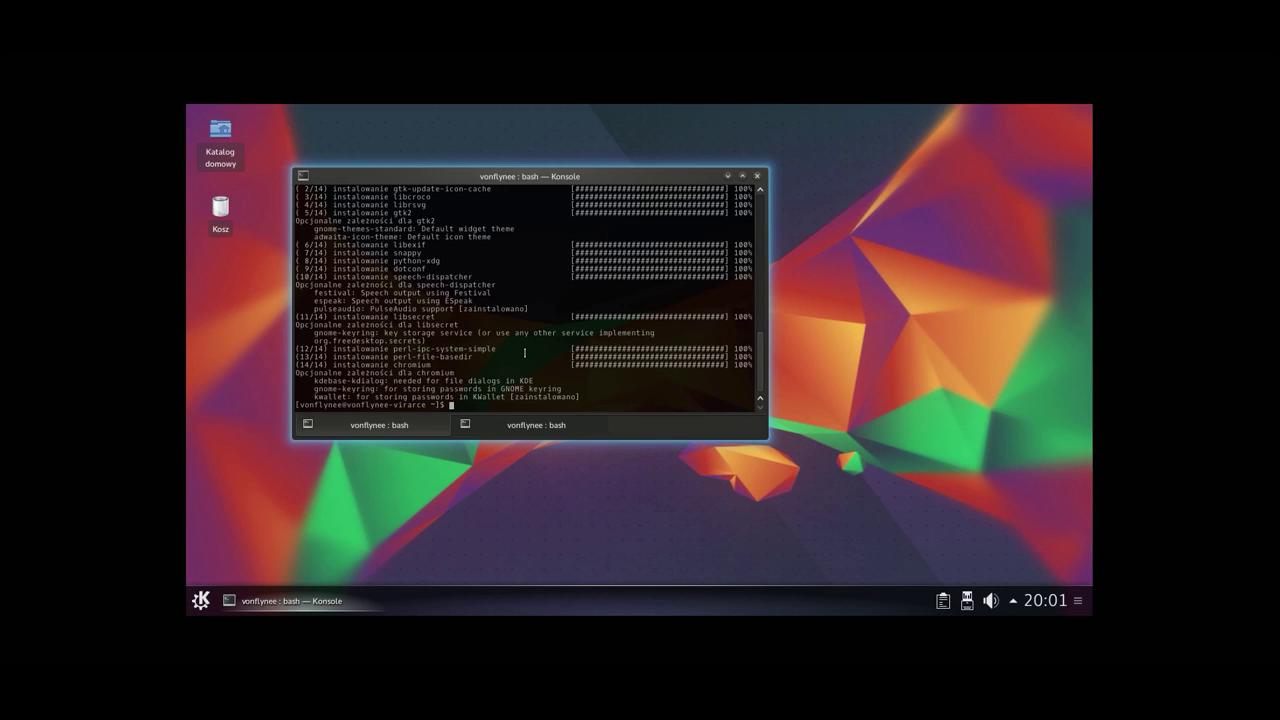
{"action": "left_click", "coordinate": [505, 436]}
{"action": "key", "text": "Up"}
{"action": "key", "text": "Return"}
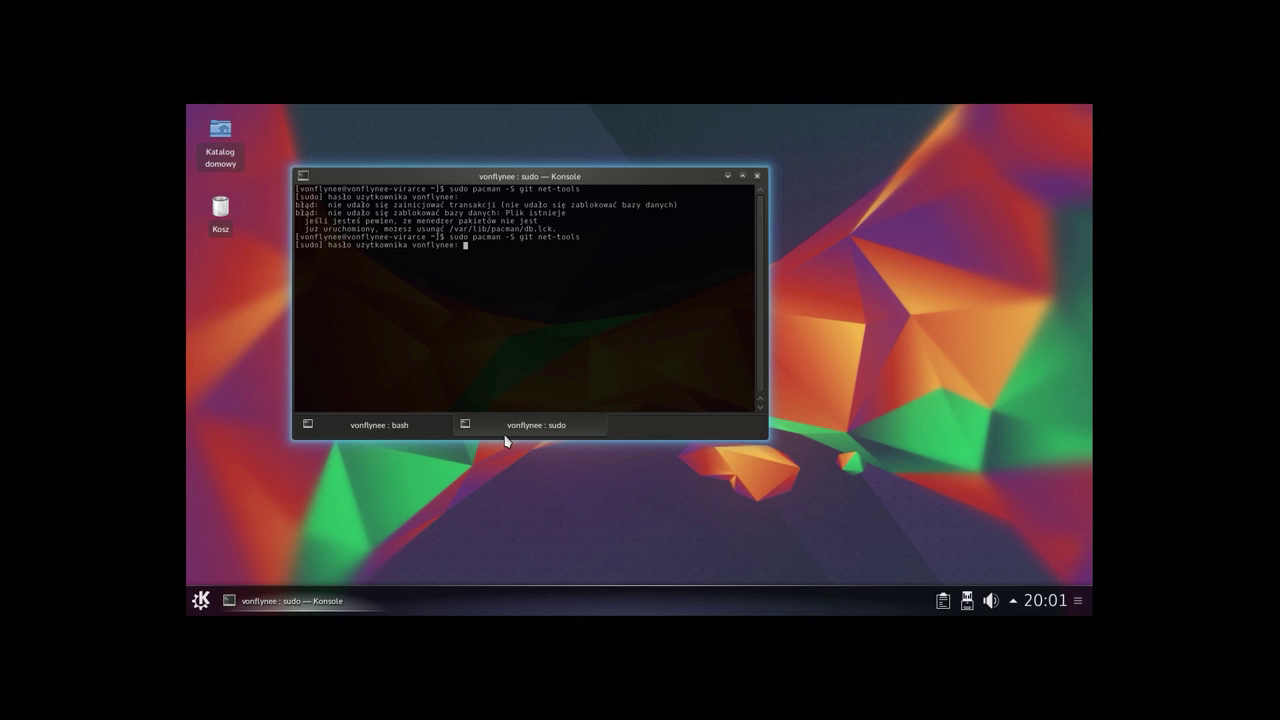
{"action": "key", "text": "Return"}
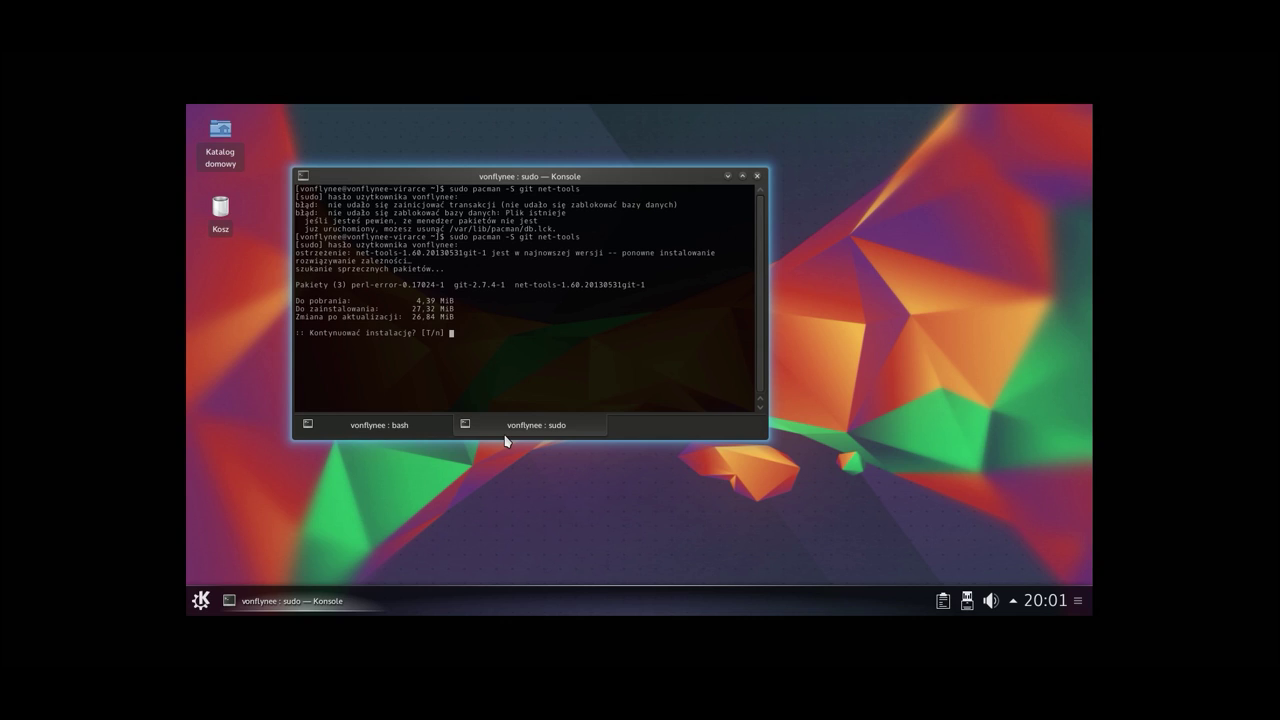
{"action": "key", "text": "Return"}
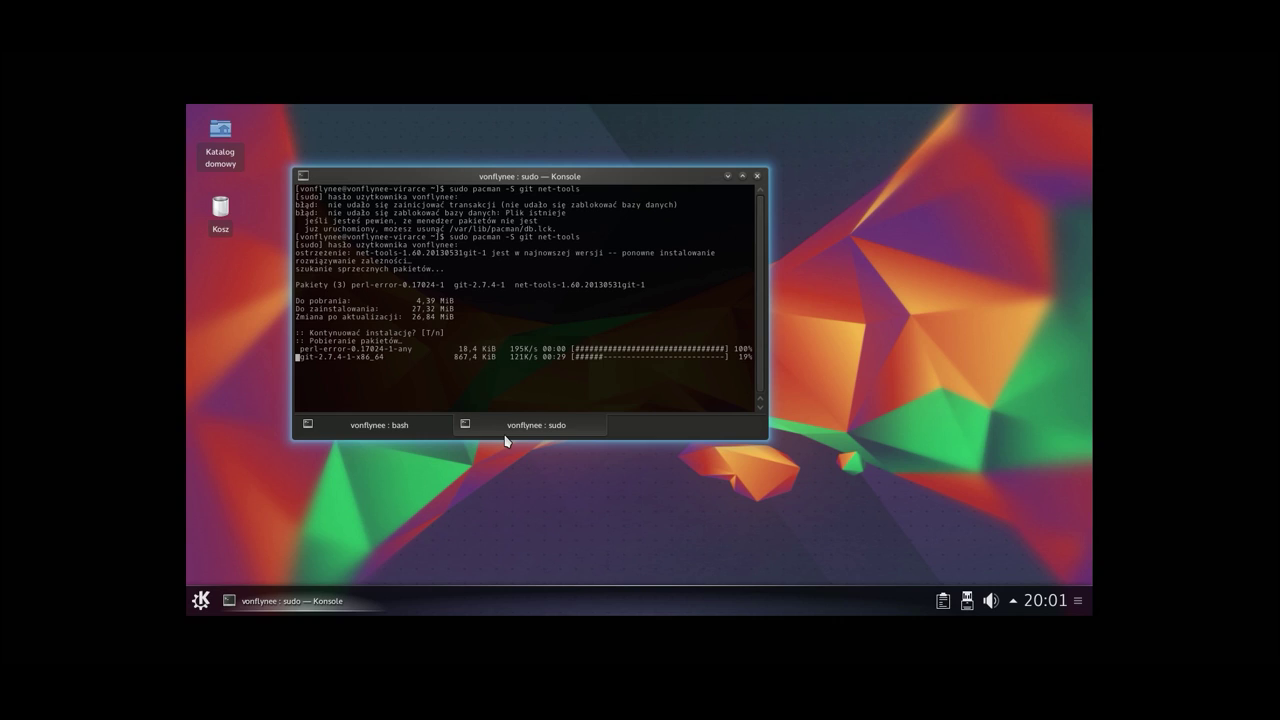
Step: Open a third Konsole tab, run ping without arguments to check the command, and exit that tab
{"action": "double_click", "coordinate": [660, 429]}
{"action": "type", "text": "ping"}
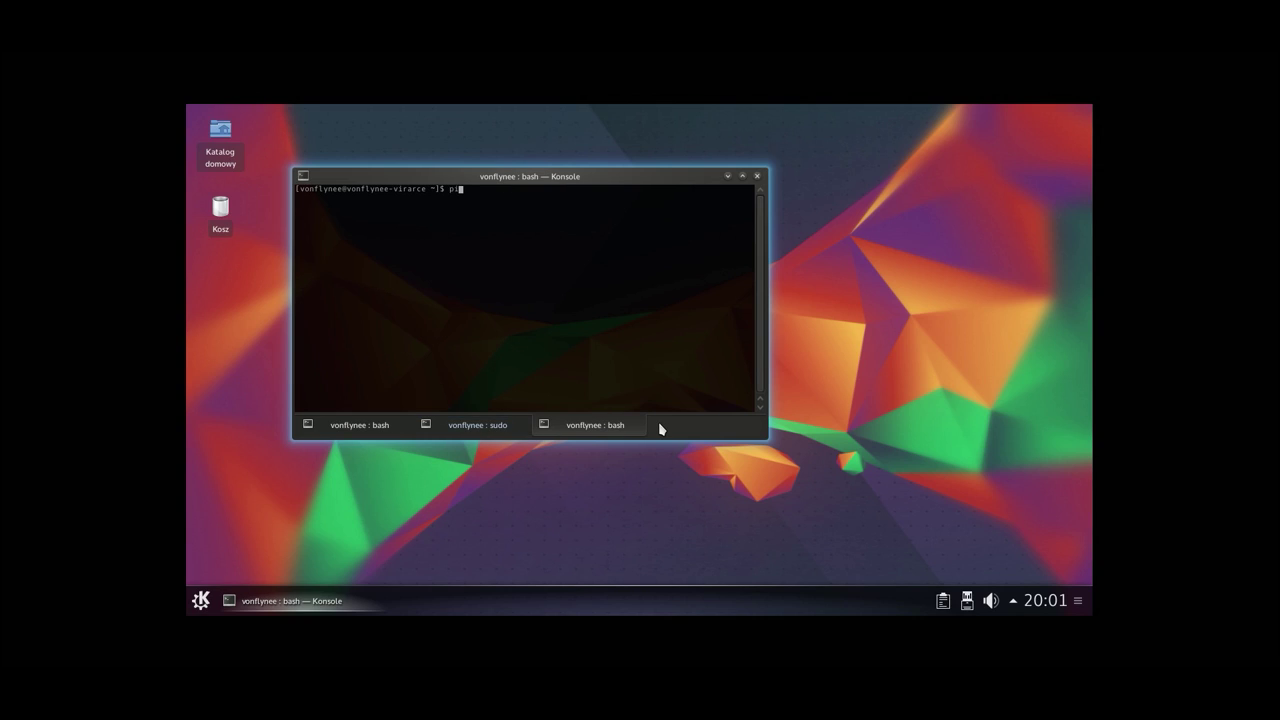
{"action": "key", "text": "Return"}
{"action": "type", "text": "exit"}
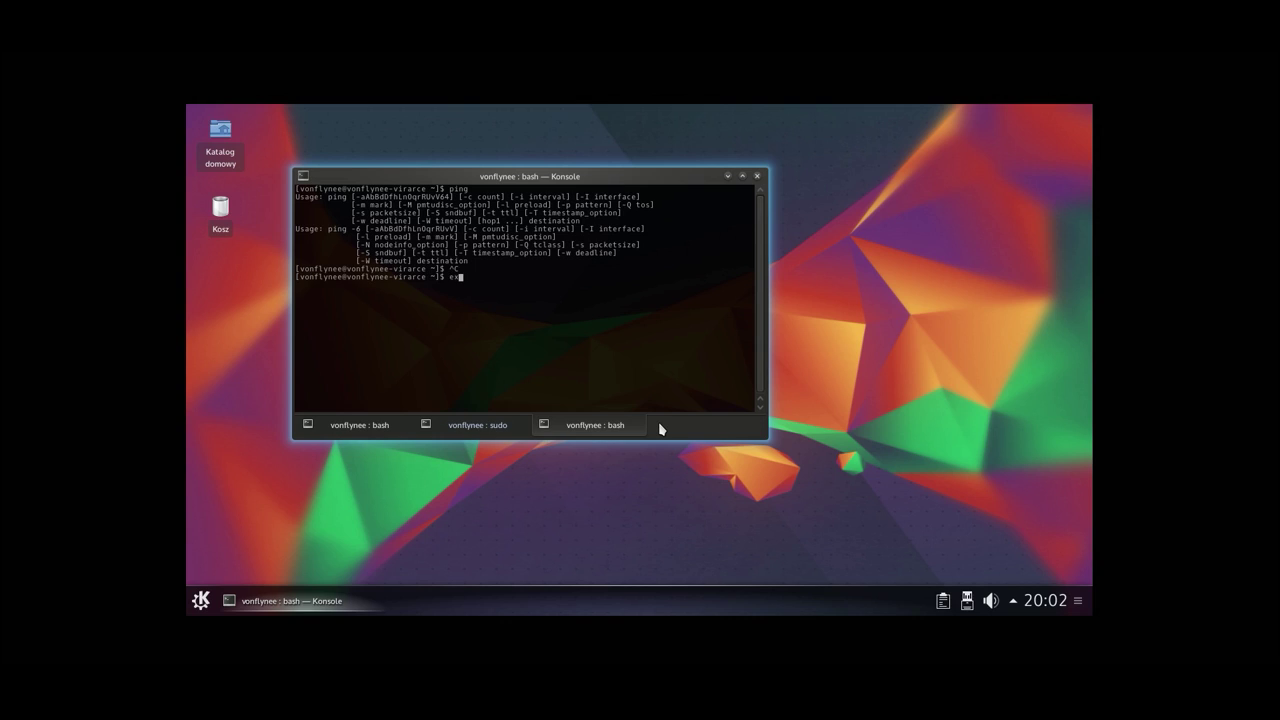
{"action": "key", "text": "Return"}
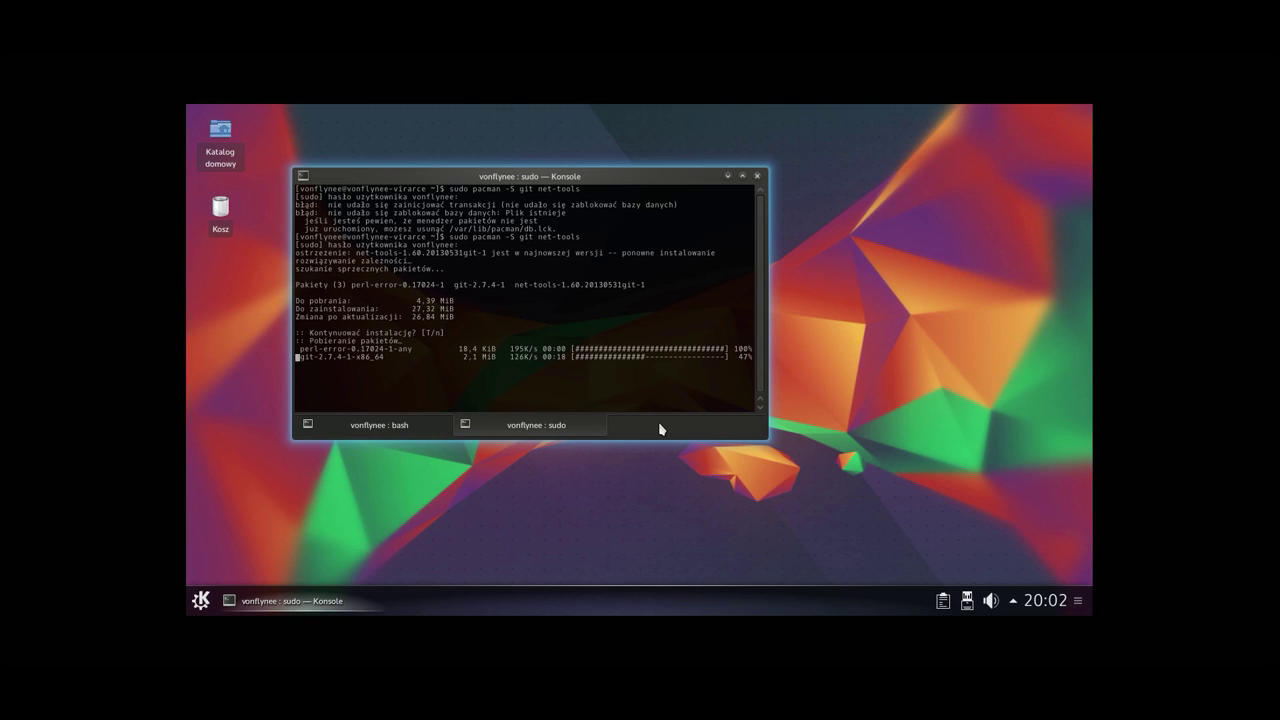
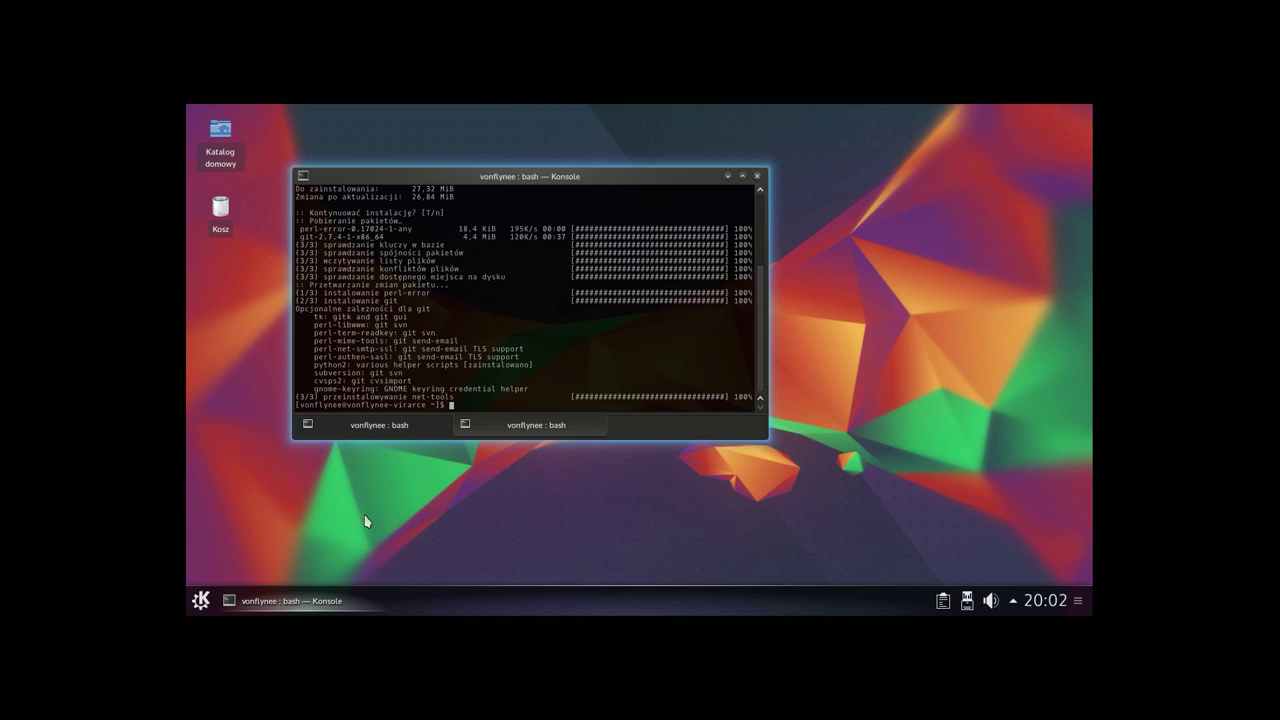
Step: Check the available GTK2 themes in System Settings under the GNOME (GTK) application style, and minimise the settings window
{"action": "left_click", "coordinate": [200, 600]}
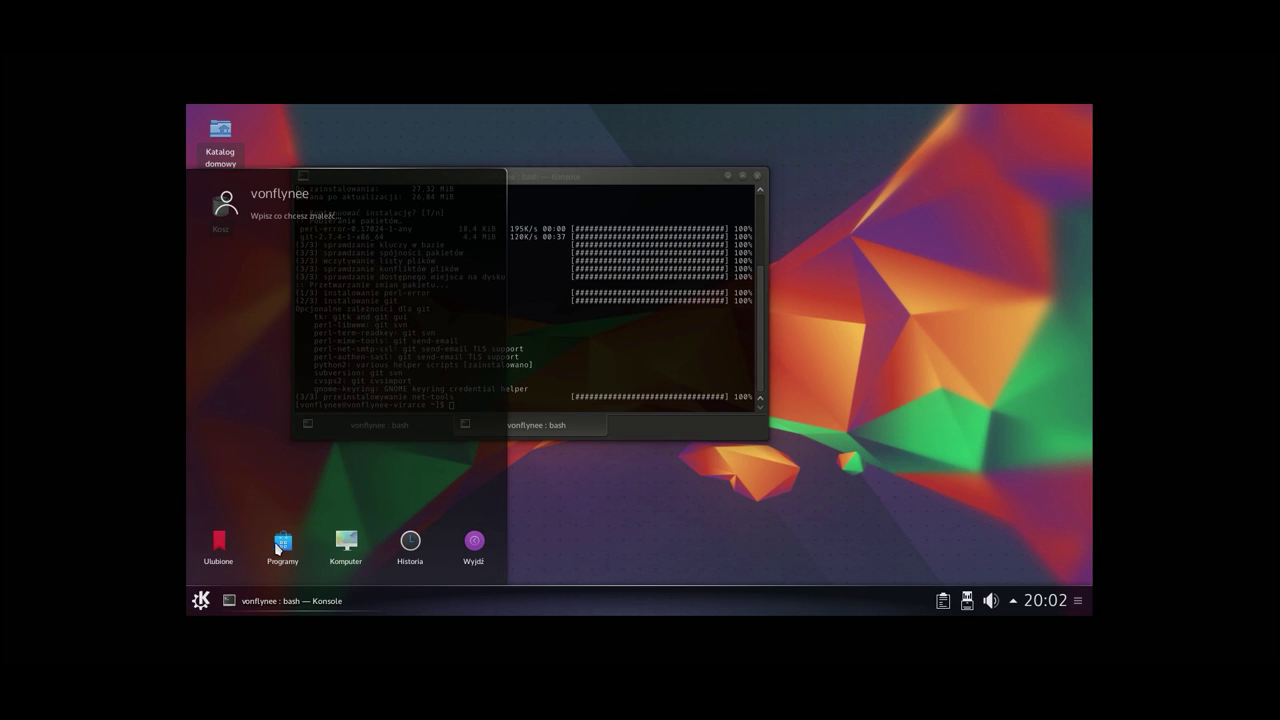
{"action": "mouse_move", "coordinate": [346, 543]}
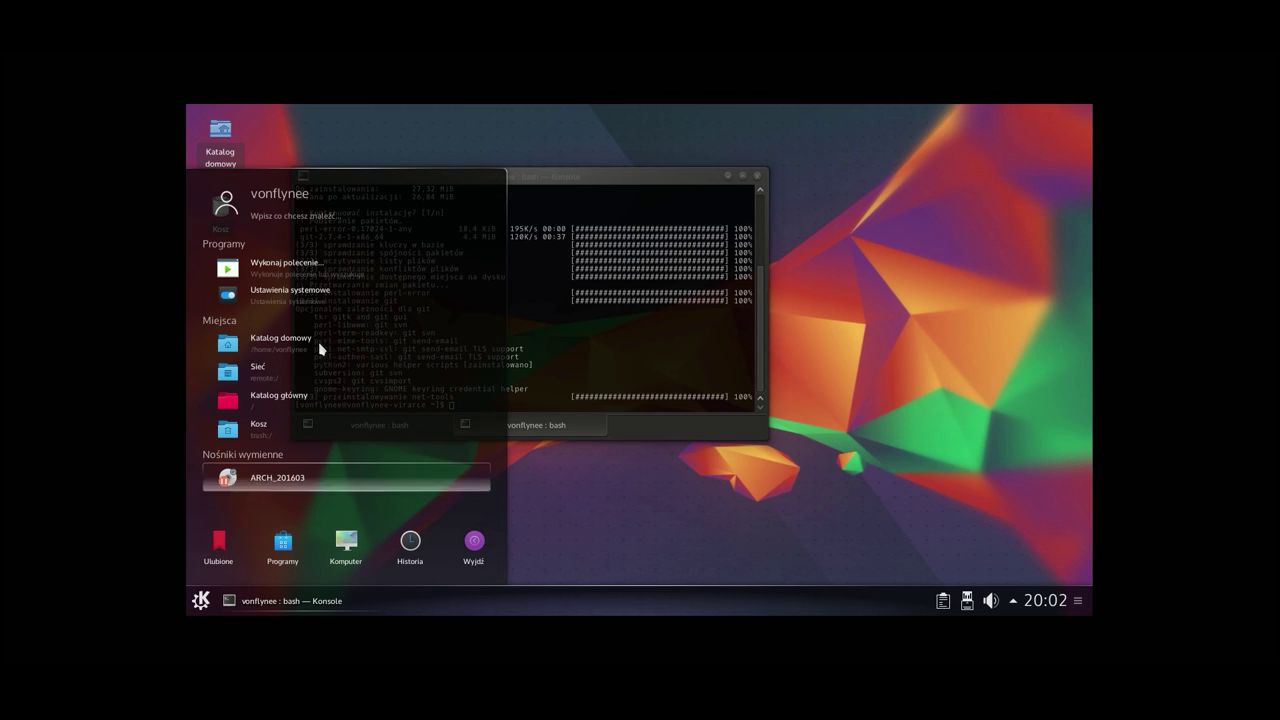
{"action": "left_click", "coordinate": [290, 292]}
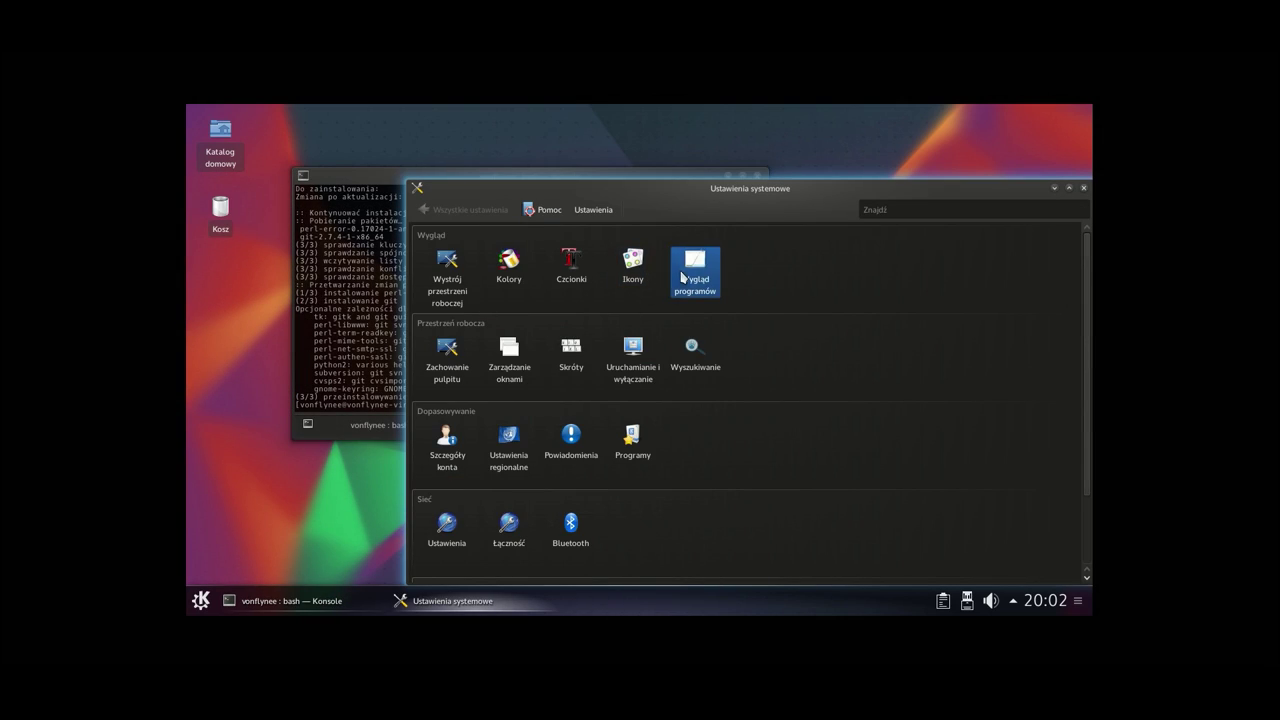
{"action": "left_click", "coordinate": [694, 265]}
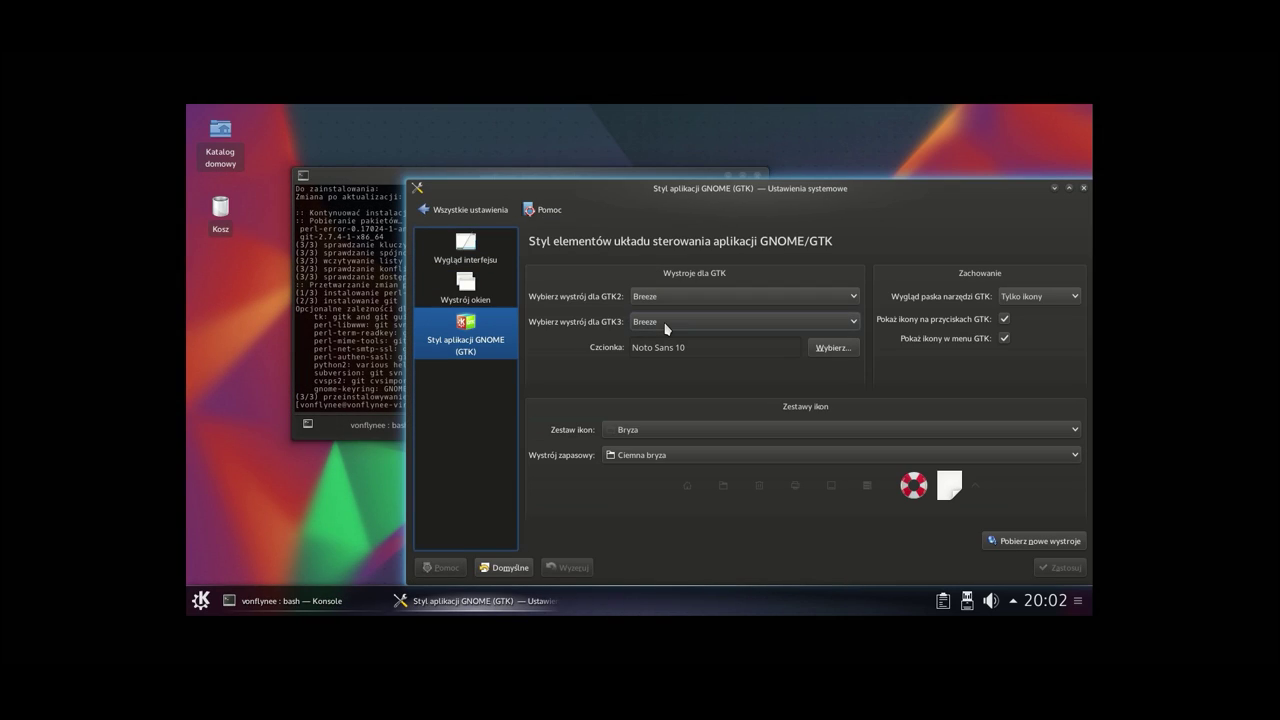
{"action": "left_click", "coordinate": [673, 296]}
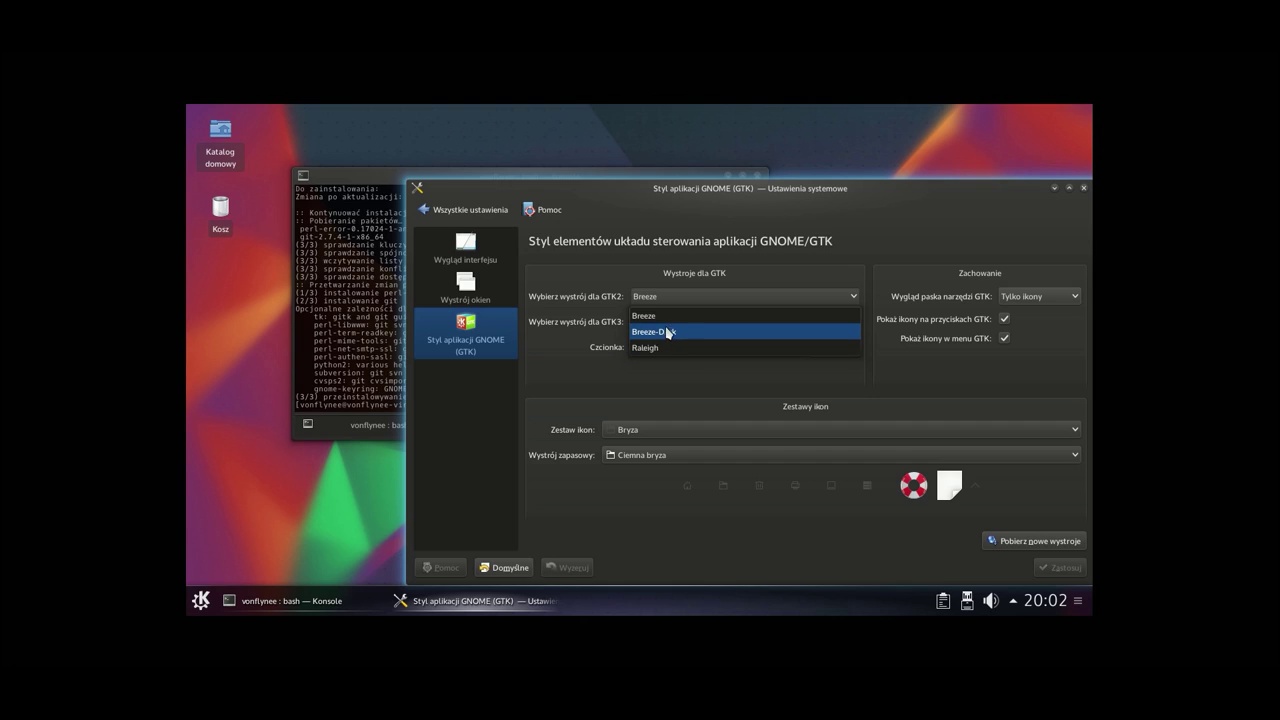
{"action": "left_click", "coordinate": [677, 280]}
{"action": "left_click", "coordinate": [1055, 188]}
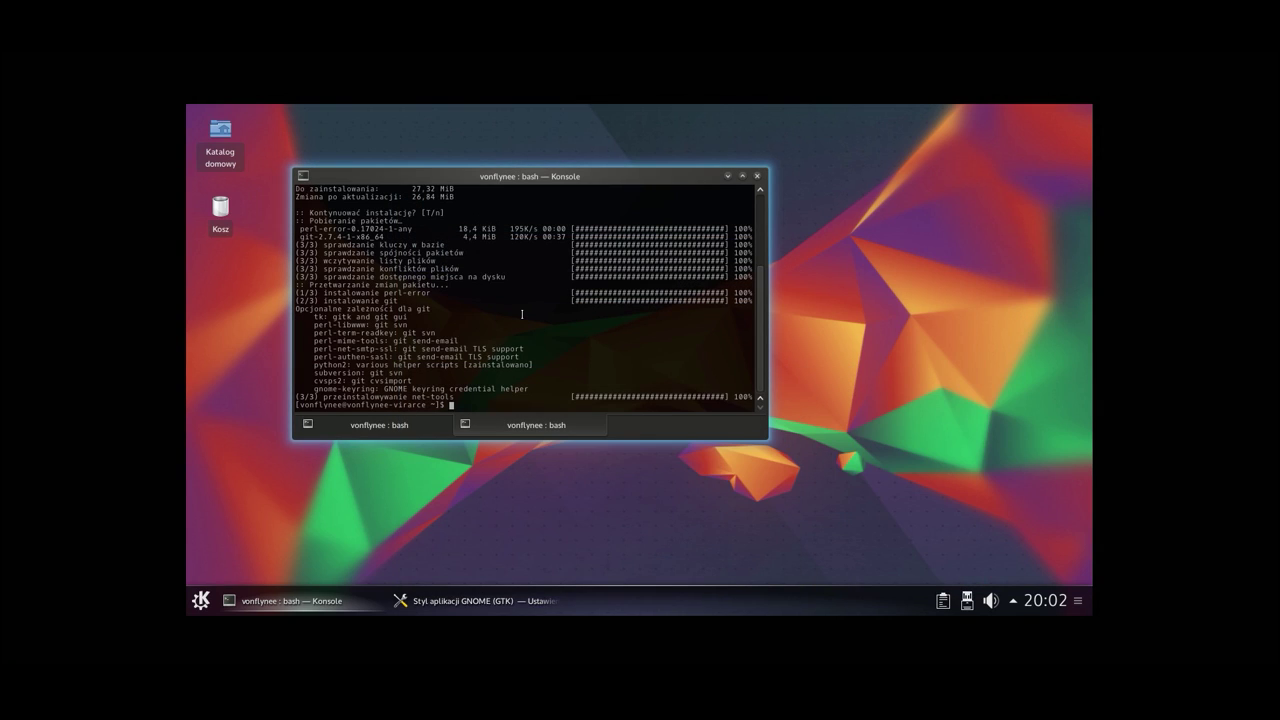
Step: Try to install oxygen-gtk with pacman, rerun the command as sudo pacman -S oxygen-gtk2, and confirm the installation
{"action": "type", "text": "sudo pacman -S oxygen-gtk"}
{"action": "key", "text": "Return"}
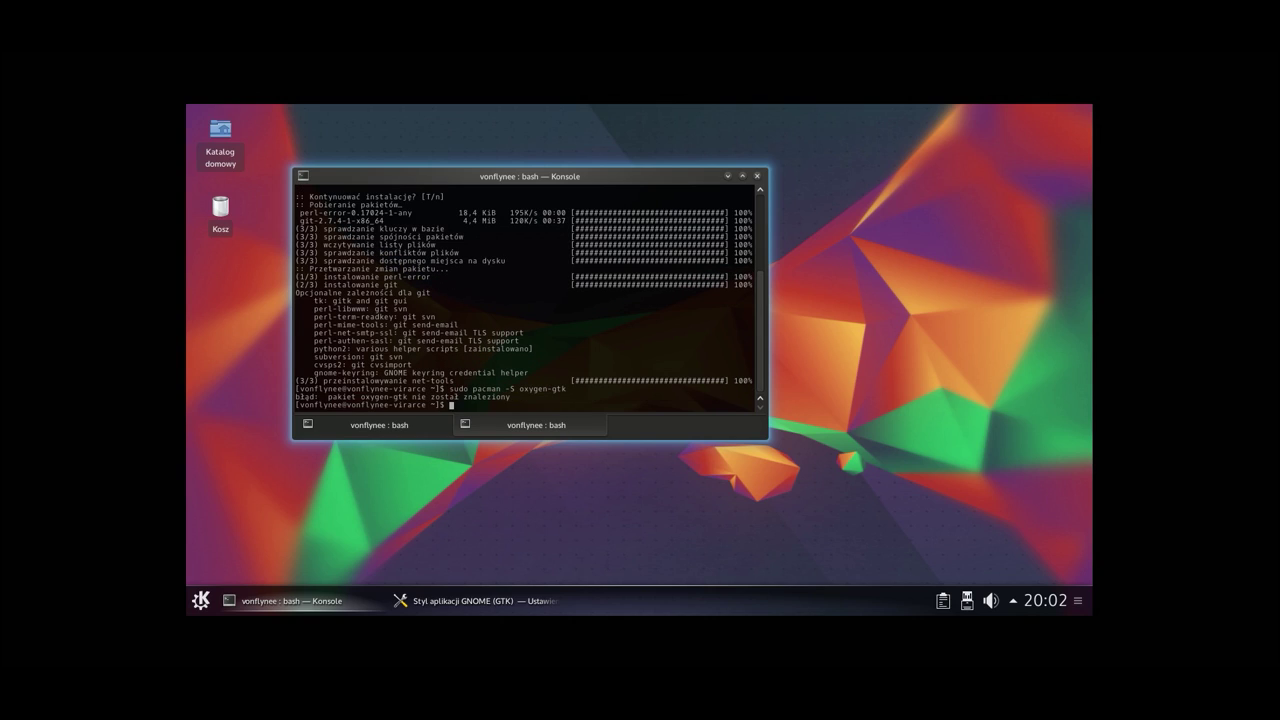
{"action": "key", "text": "Up"}
{"action": "type", "text": "2"}
{"action": "key", "text": "Return"}
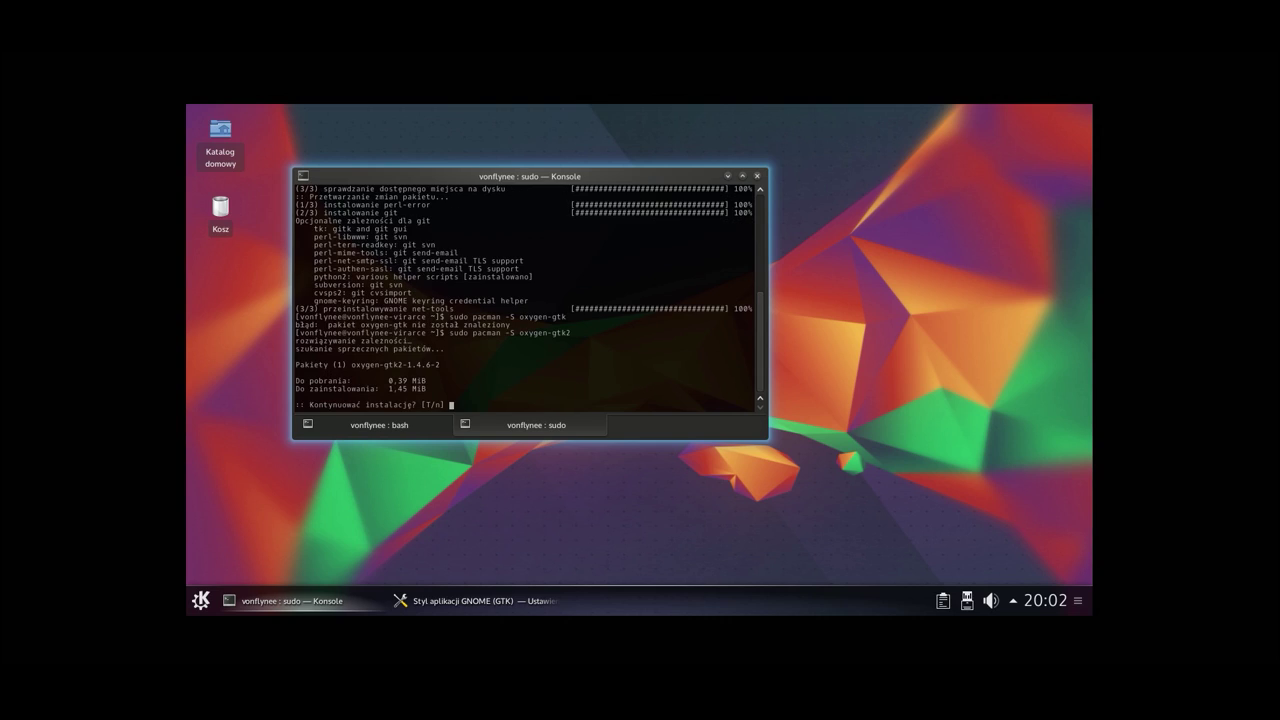
{"action": "key", "text": "Return"}
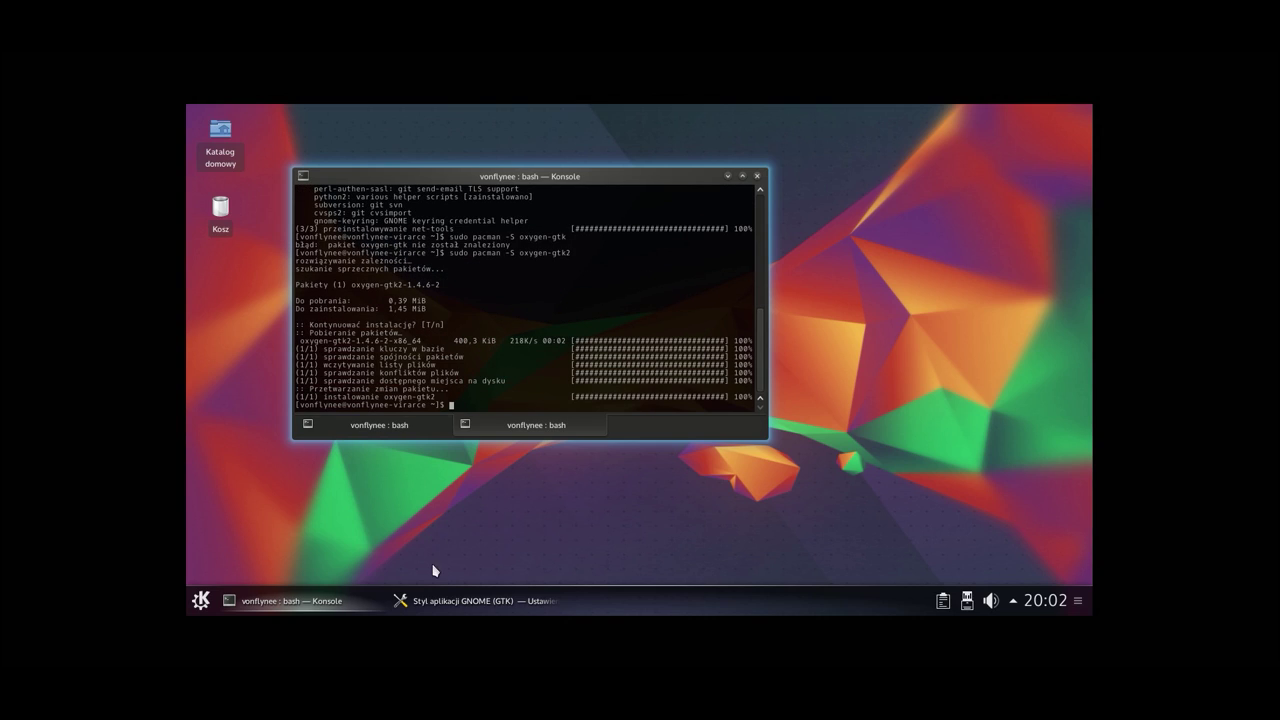
Step: Return to System Settings and reload the GNOME (GTK) application style page to refresh its theme lists
{"action": "left_click", "coordinate": [446, 601]}
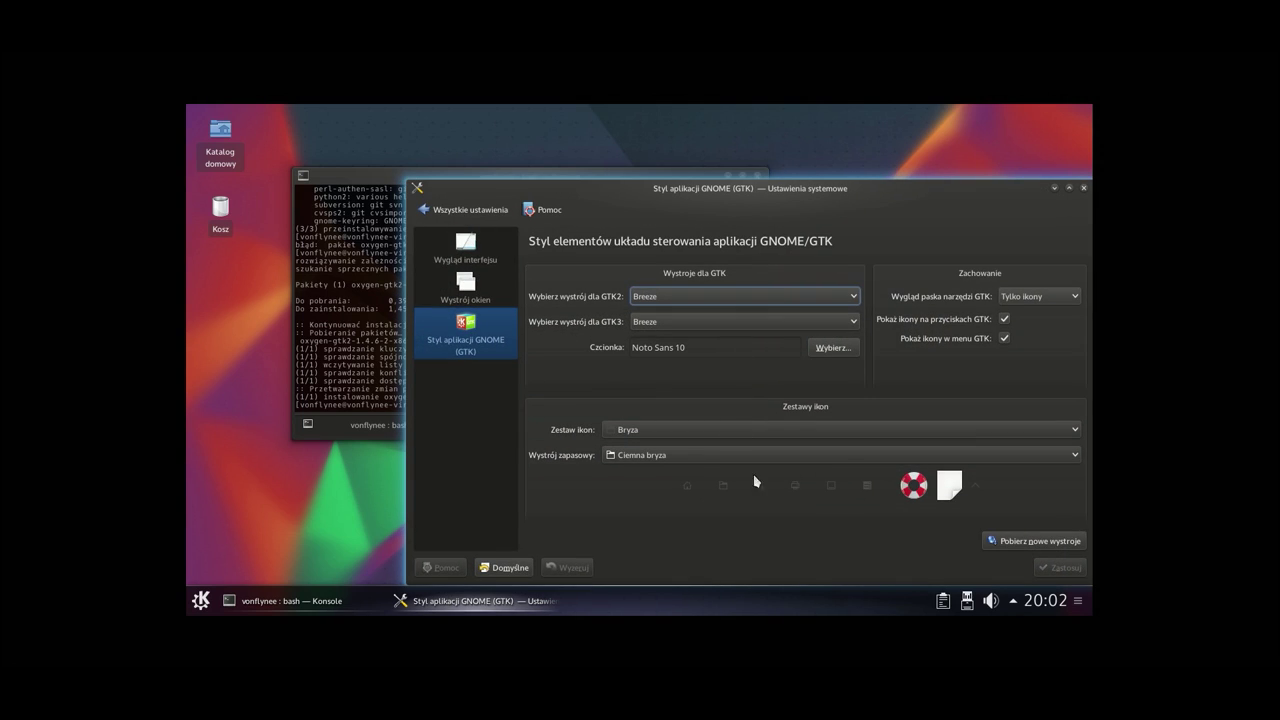
{"action": "left_click", "coordinate": [716, 298]}
{"action": "left_click", "coordinate": [698, 296]}
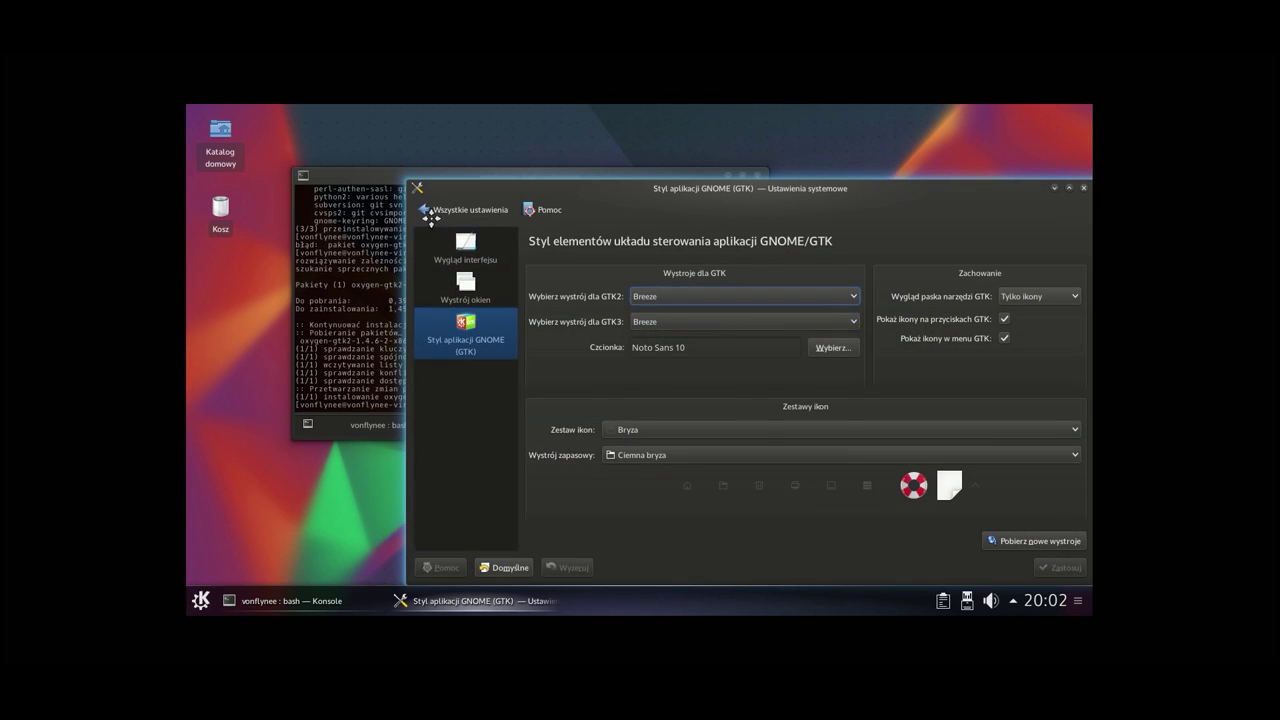
{"action": "left_click", "coordinate": [450, 210]}
{"action": "left_click", "coordinate": [689, 275]}
{"action": "left_click", "coordinate": [658, 306]}
{"action": "left_click", "coordinate": [658, 306]}
{"action": "left_click", "coordinate": [465, 330]}
{"action": "left_click", "coordinate": [658, 321]}
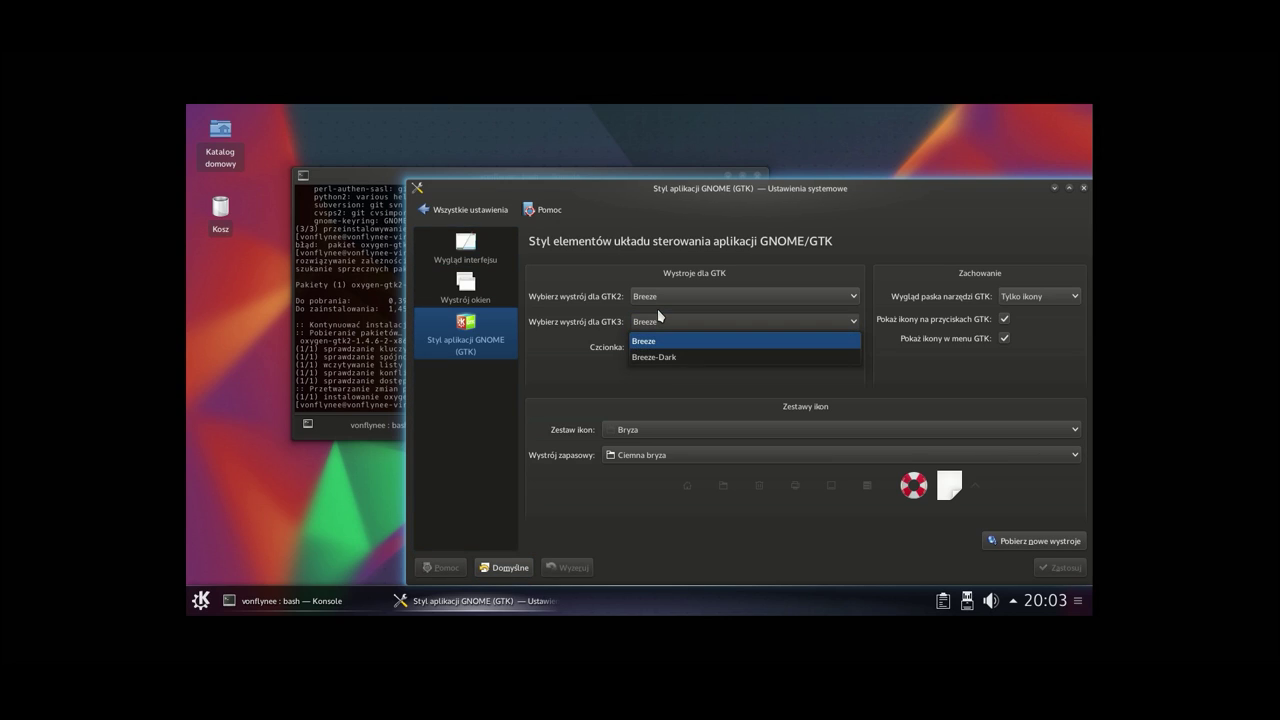
Step: Set the GTK2 theme to oxygen-gtk, apply the change and close System Settings
{"action": "left_click", "coordinate": [662, 297]}
{"action": "left_click", "coordinate": [676, 348]}
{"action": "left_click", "coordinate": [1048, 563]}
{"action": "left_click", "coordinate": [1083, 187]}
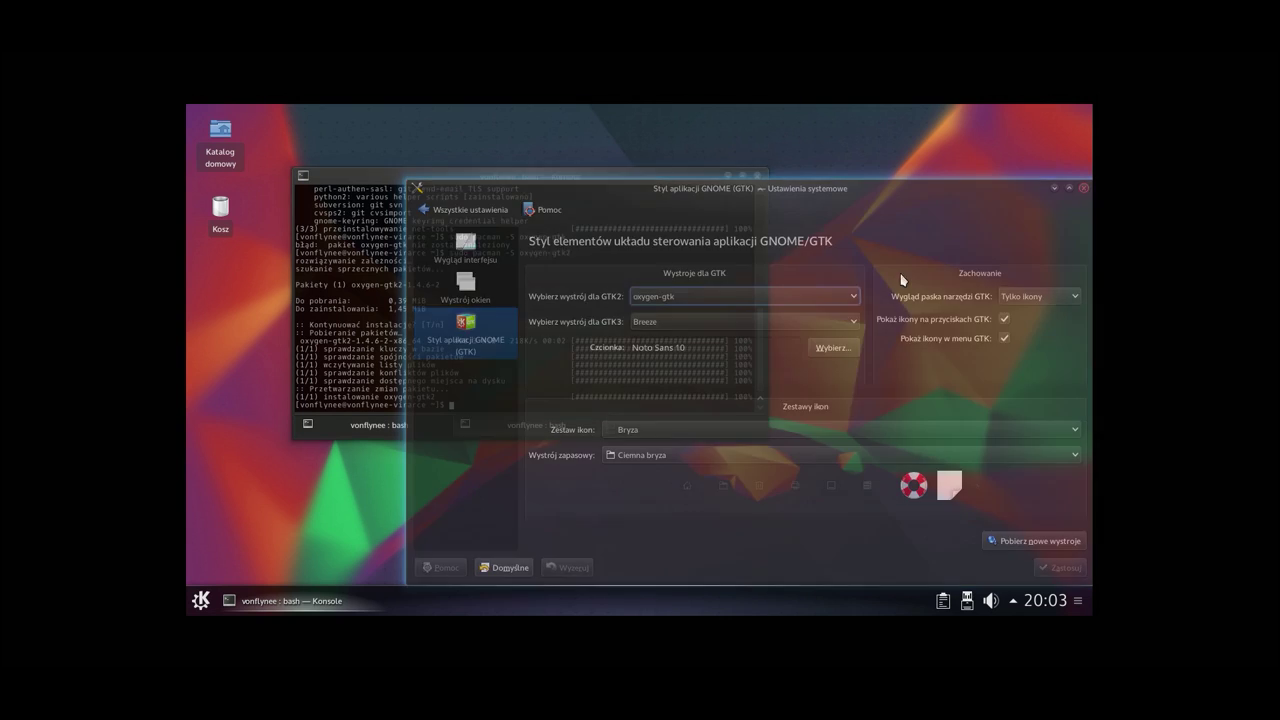
Step: Launch Chromium by searching the application launcher for chr, and open the browser's settings page
{"action": "left_click", "coordinate": [201, 600]}
{"action": "type", "text": "chr"}
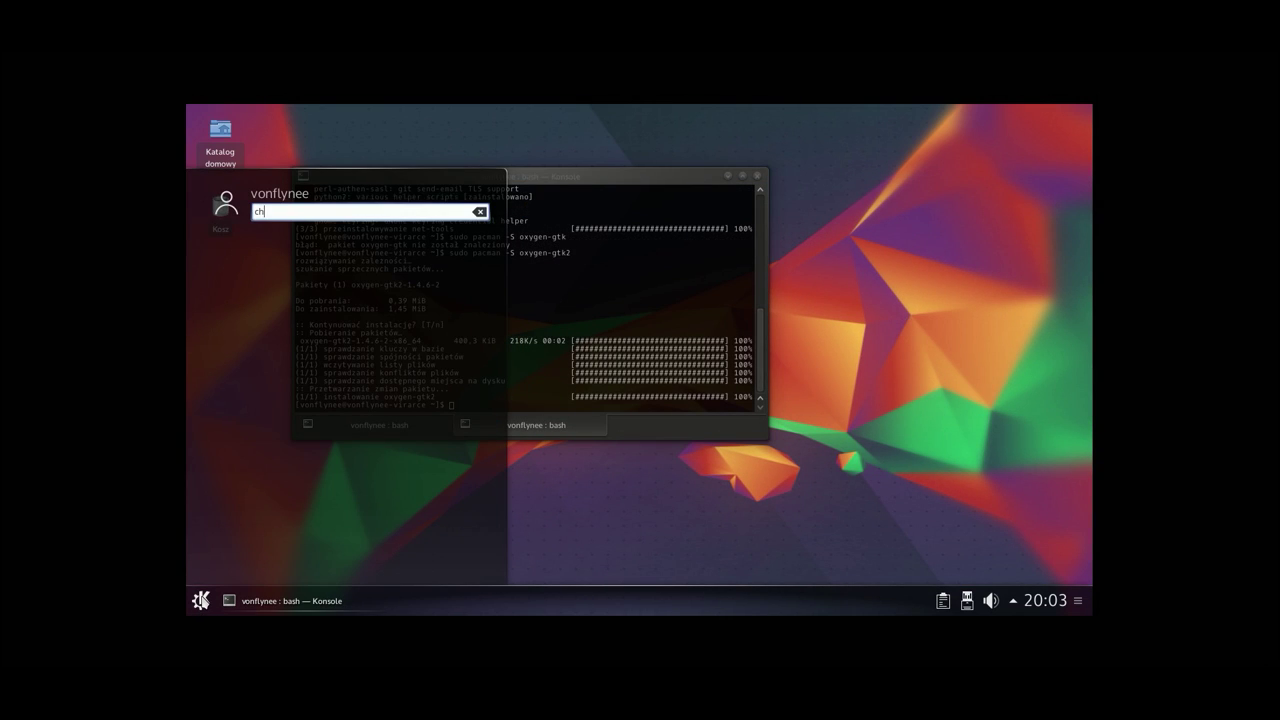
{"action": "key", "text": "Return"}
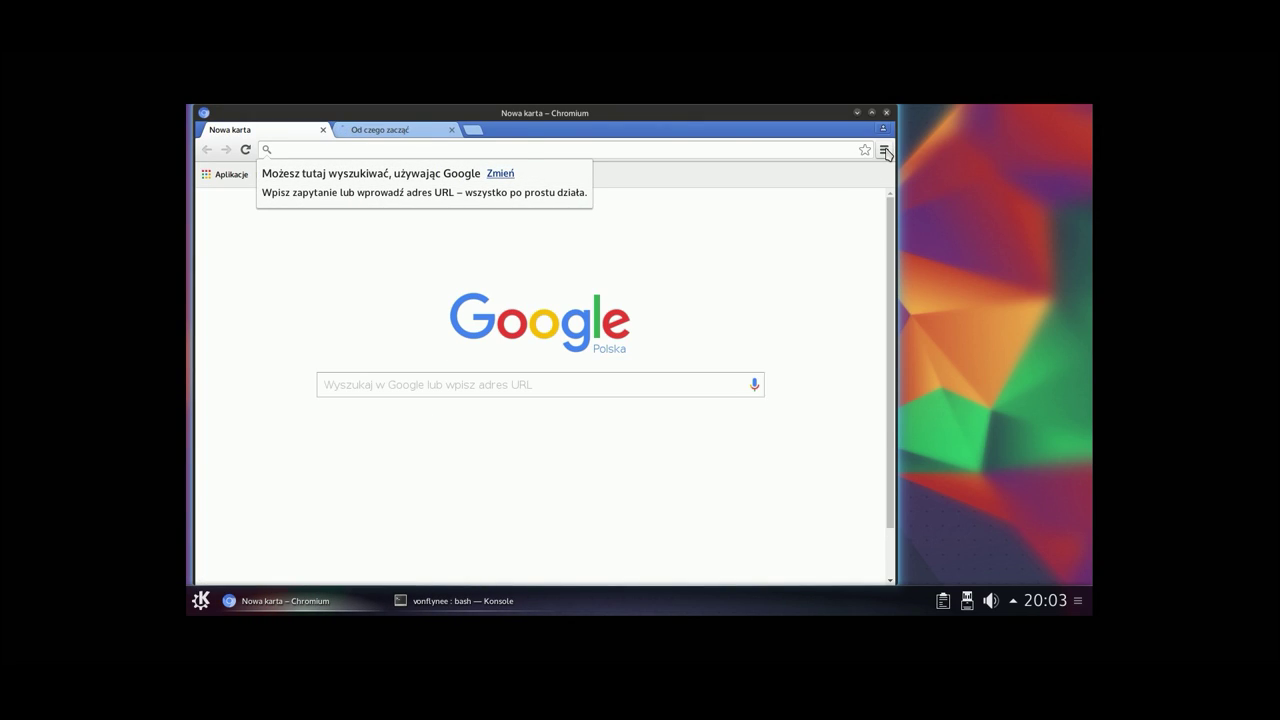
{"action": "left_click", "coordinate": [884, 149]}
{"action": "left_click", "coordinate": [809, 383]}
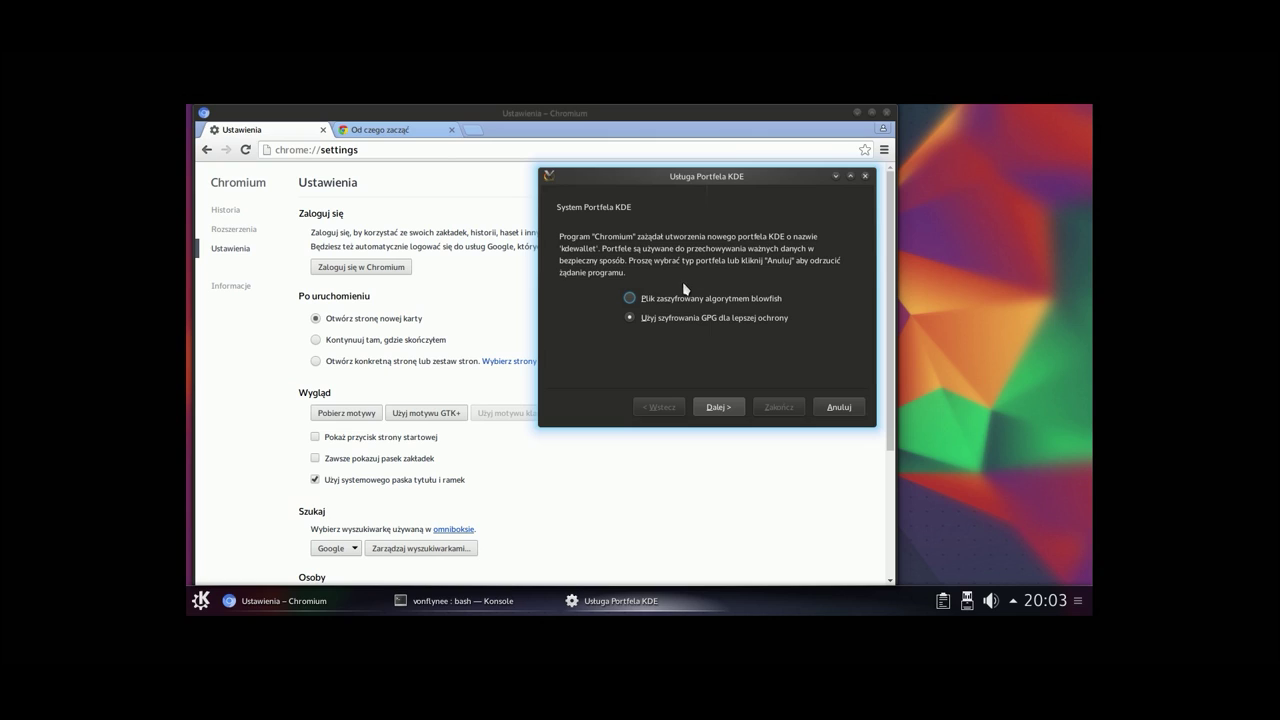
Step: Try to create the KDE wallet with GPG encryption, dismiss the error, and return to the wallet type choice
{"action": "left_click", "coordinate": [719, 407]}
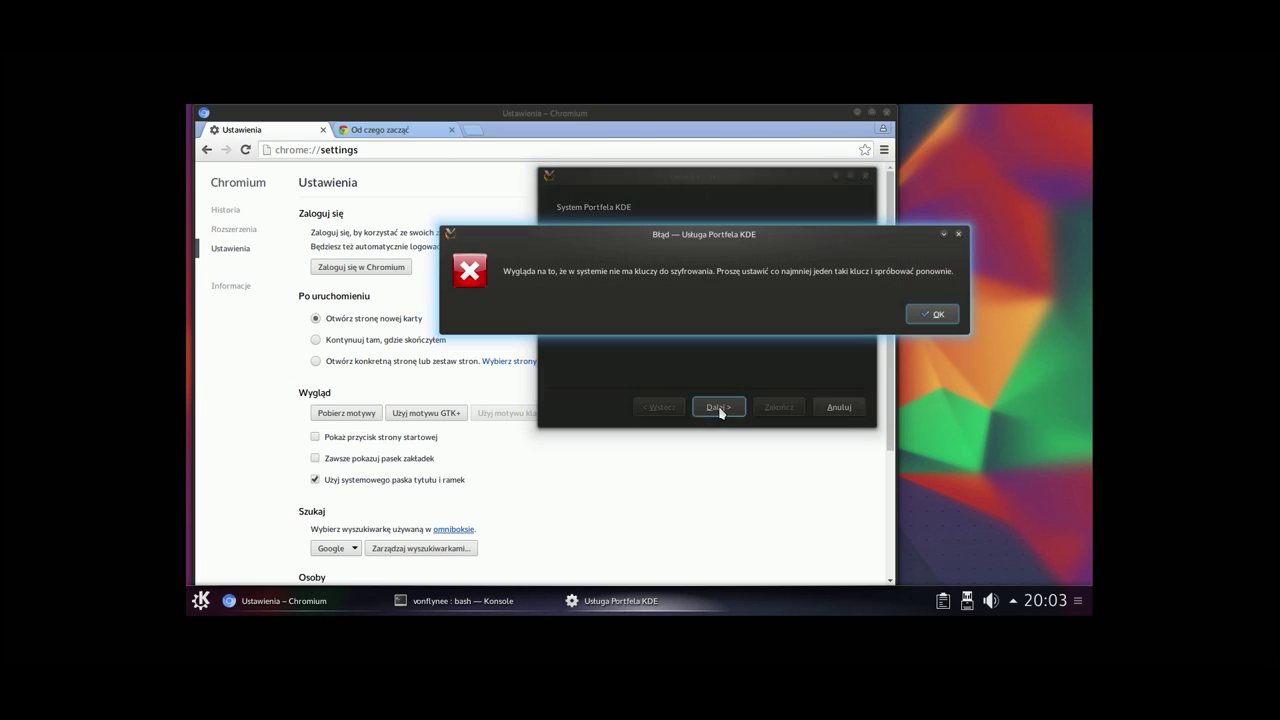
{"action": "left_click", "coordinate": [937, 315]}
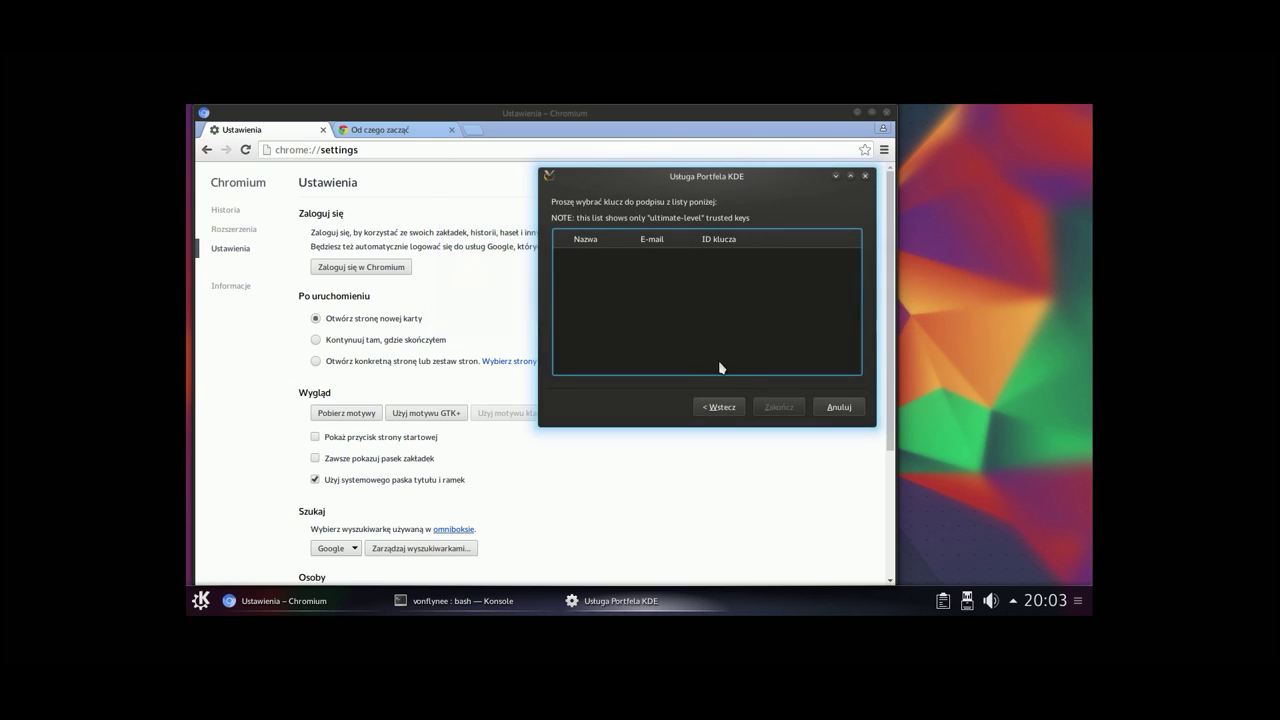
{"action": "left_click", "coordinate": [710, 408]}
Step: Choose the blowfish-encrypted file for the new KDE wallet and accept the wallet password dialog
{"action": "left_click", "coordinate": [686, 293]}
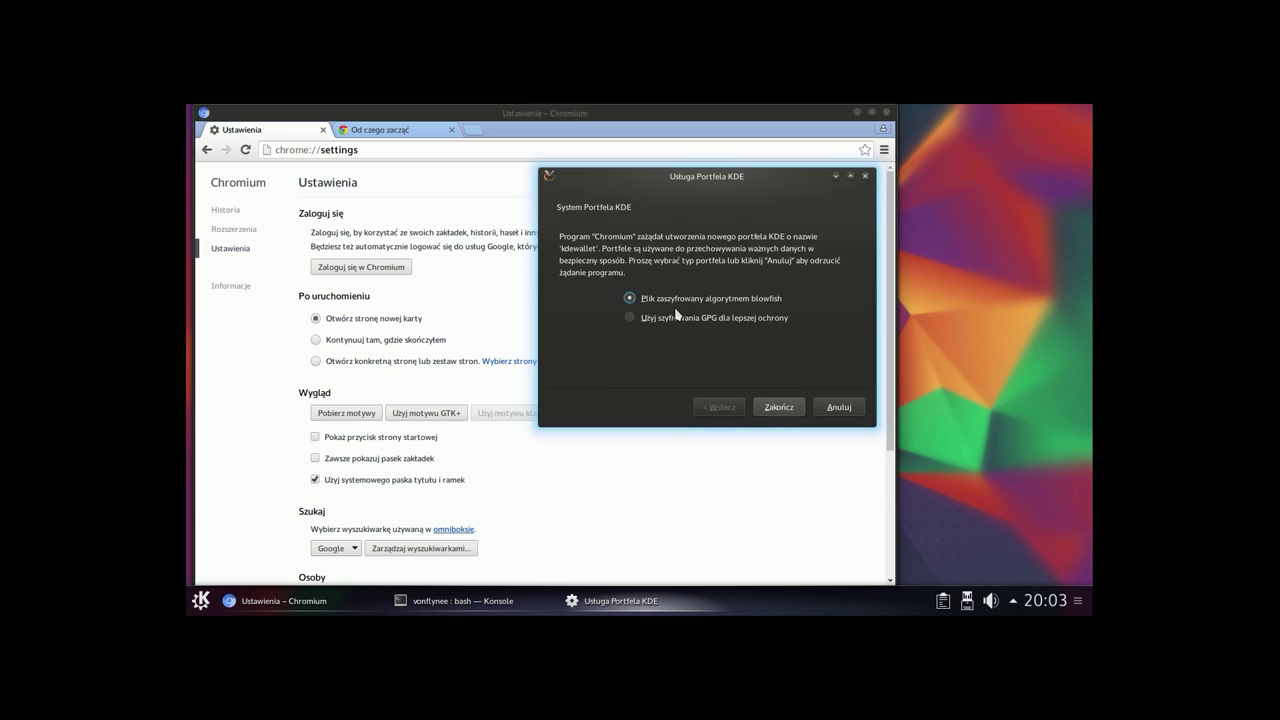
{"action": "left_click", "coordinate": [776, 407]}
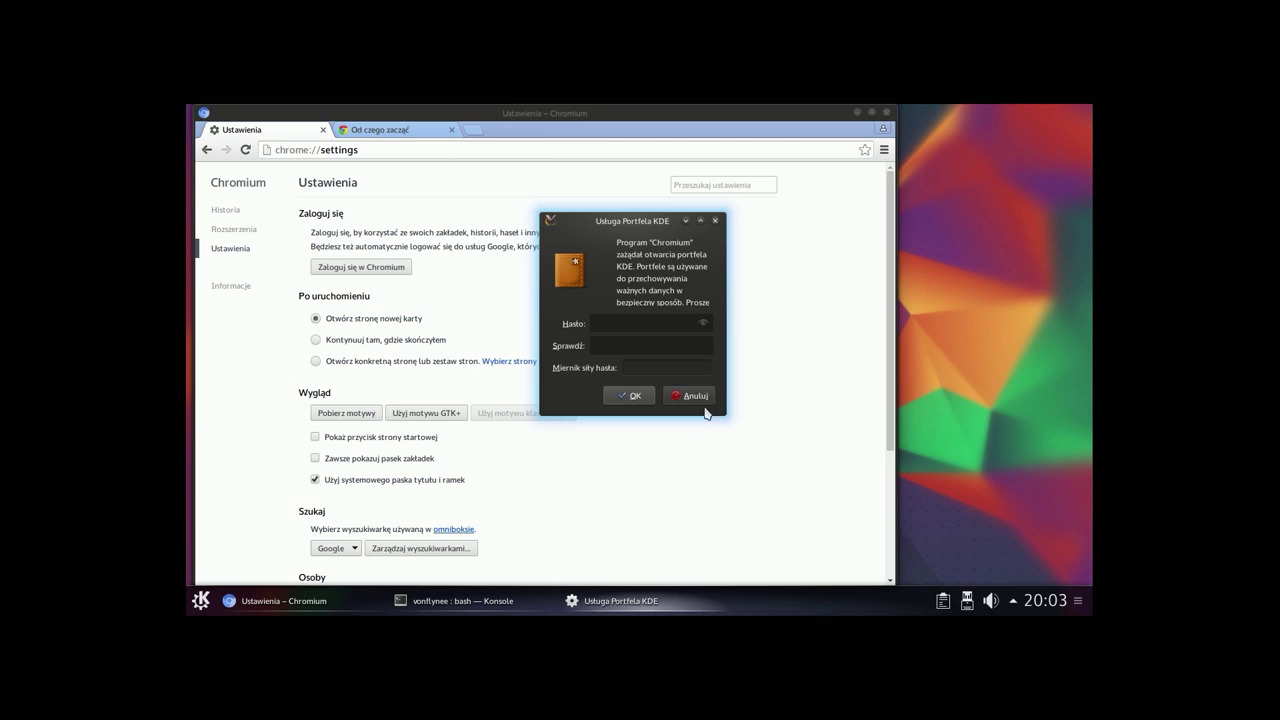
{"action": "left_click", "coordinate": [628, 396]}
{"action": "left_click", "coordinate": [696, 338]}
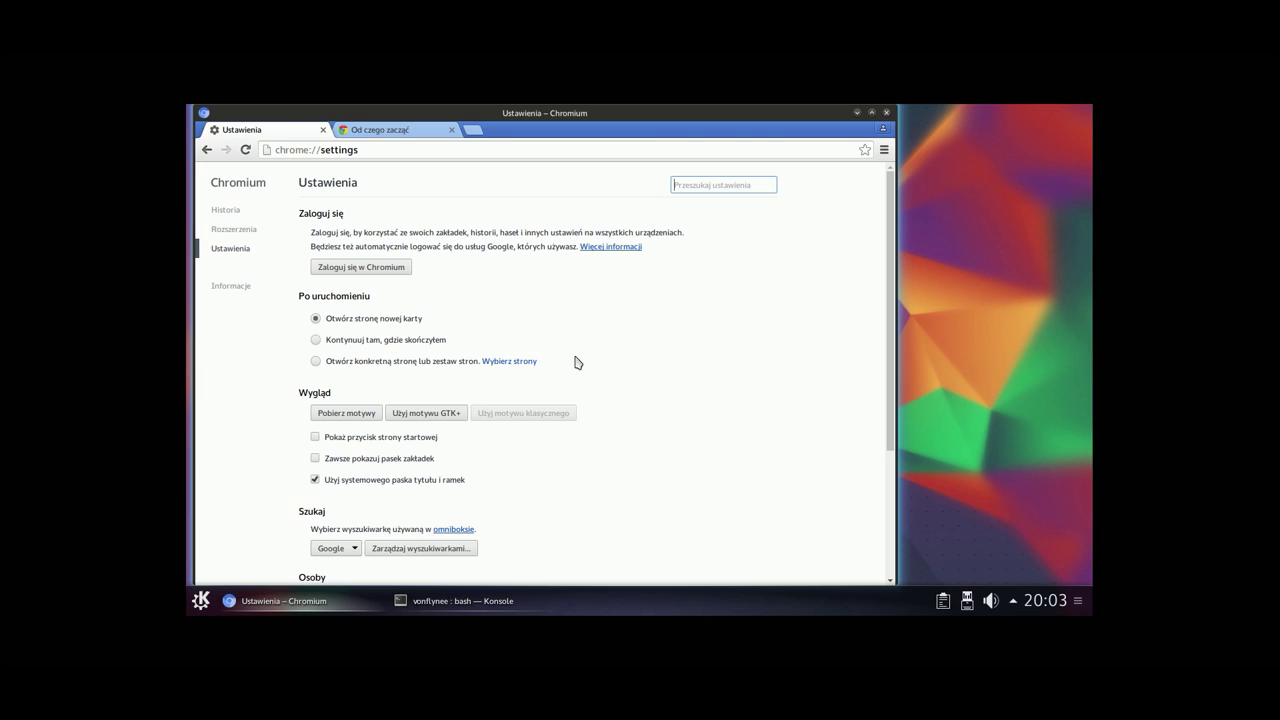
Step: Switch Chromium to the GTK+ theme, and shrink and reposition its window near the middle of the desktop
{"action": "left_click", "coordinate": [452, 413]}
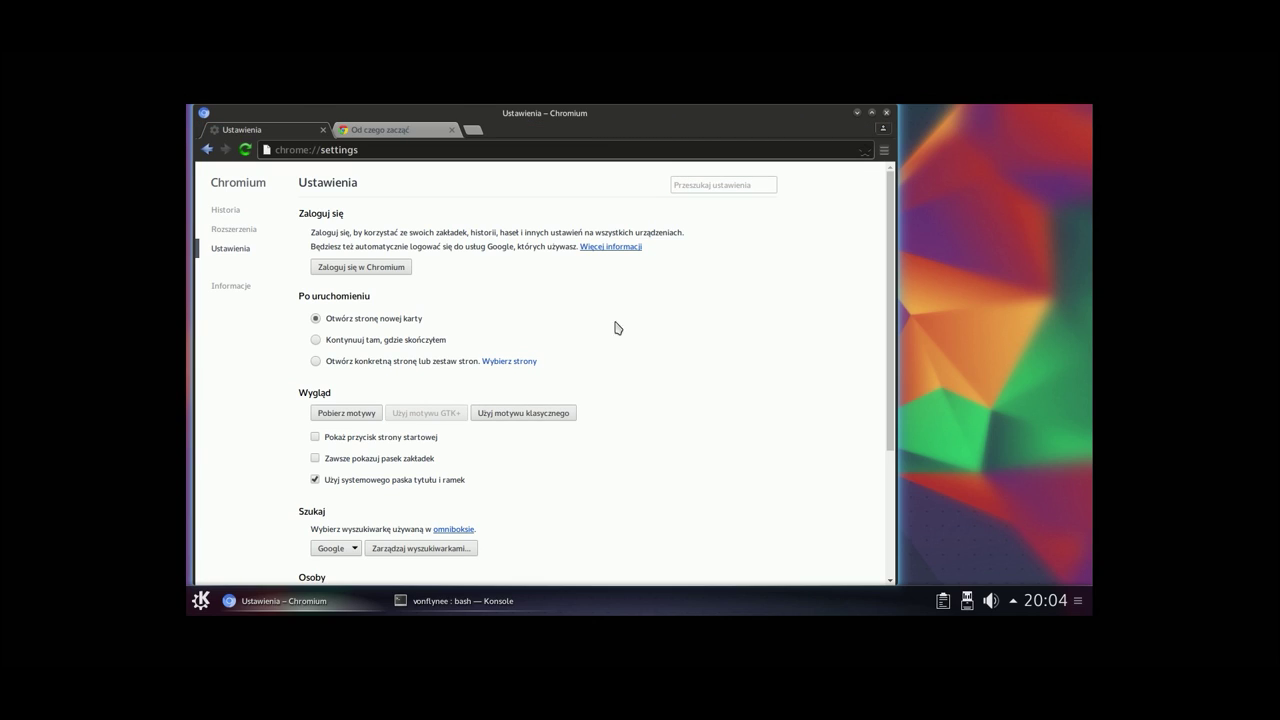
{"action": "left_click_drag", "start_coordinate": [903, 96], "coordinate": [858, 210]}
{"action": "left_click_drag", "start_coordinate": [621, 225], "coordinate": [746, 189]}
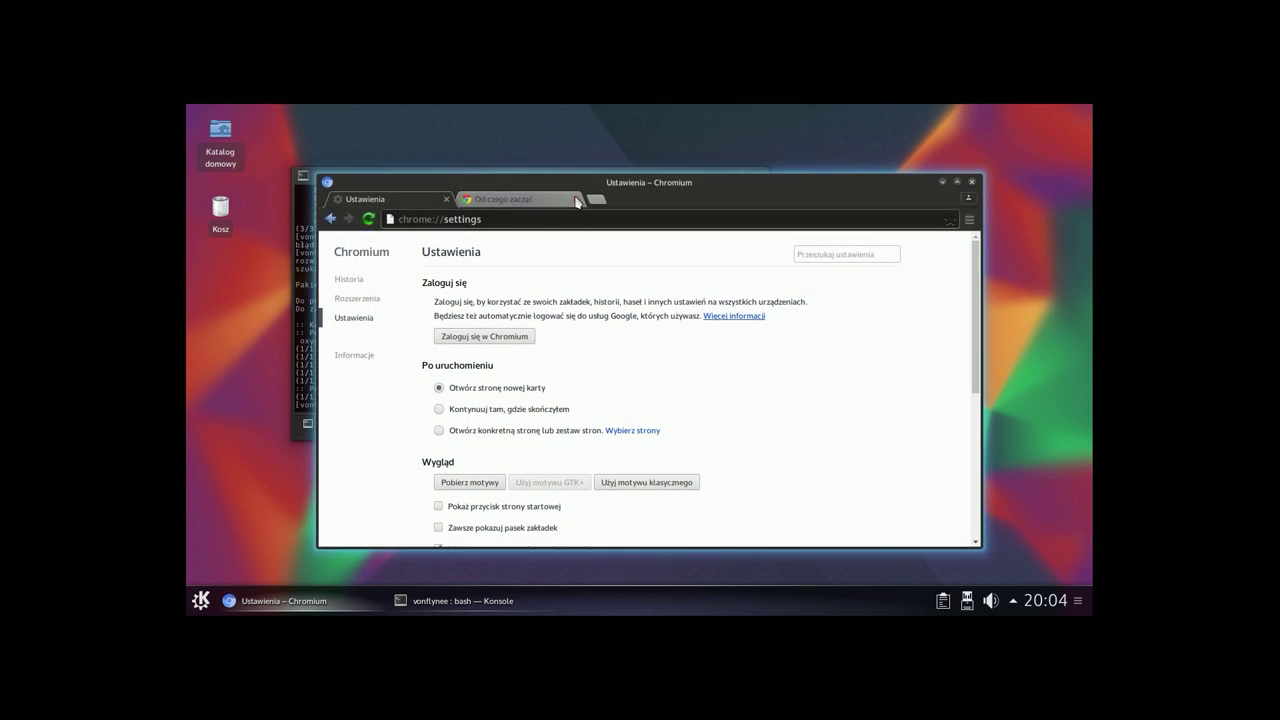
Step: Close the Od czego zacząć tab and search Google for archlinux yaourt
{"action": "left_click", "coordinate": [459, 218]}
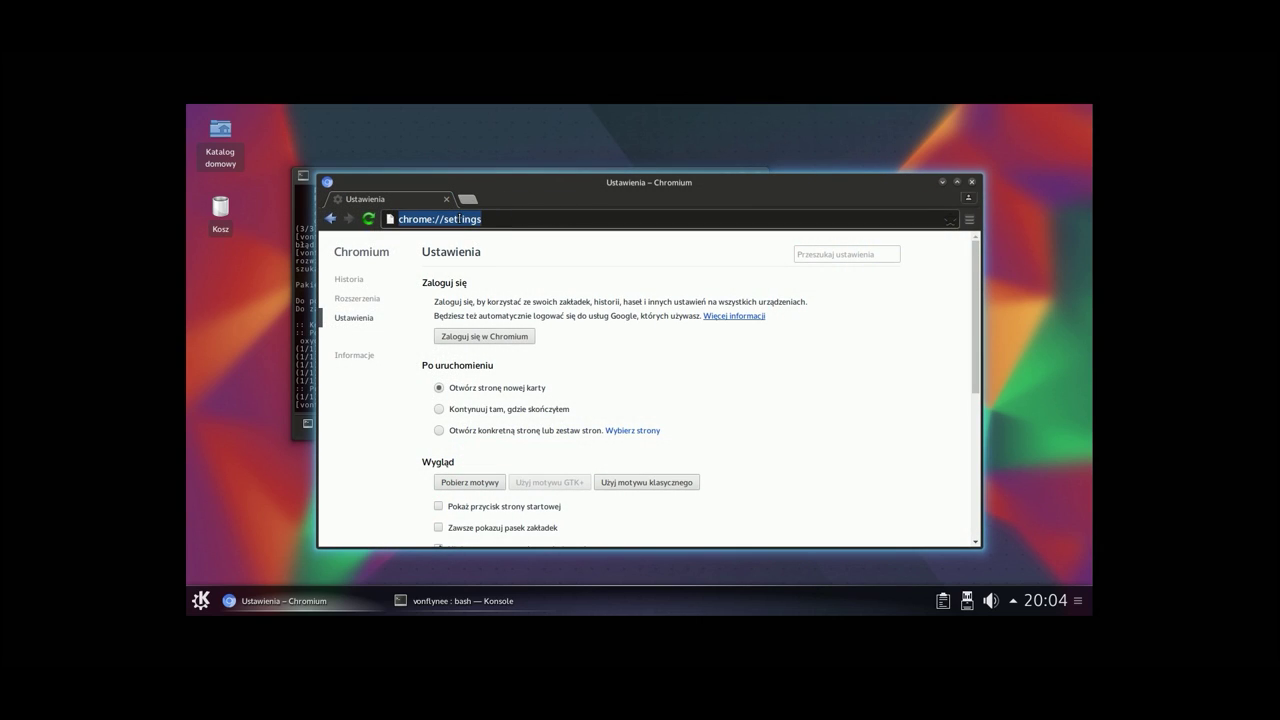
{"action": "type", "text": "archlinux yaou"}
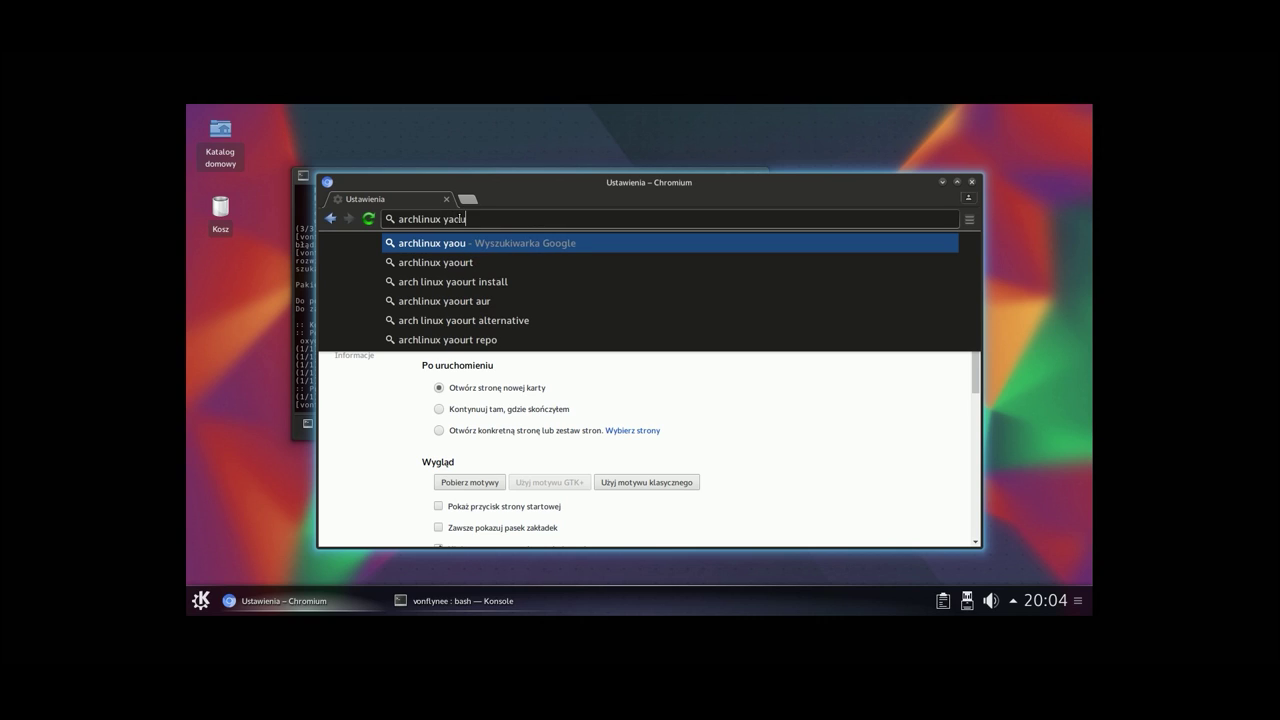
{"action": "type", "text": "rt"}
{"action": "key", "text": "Return"}
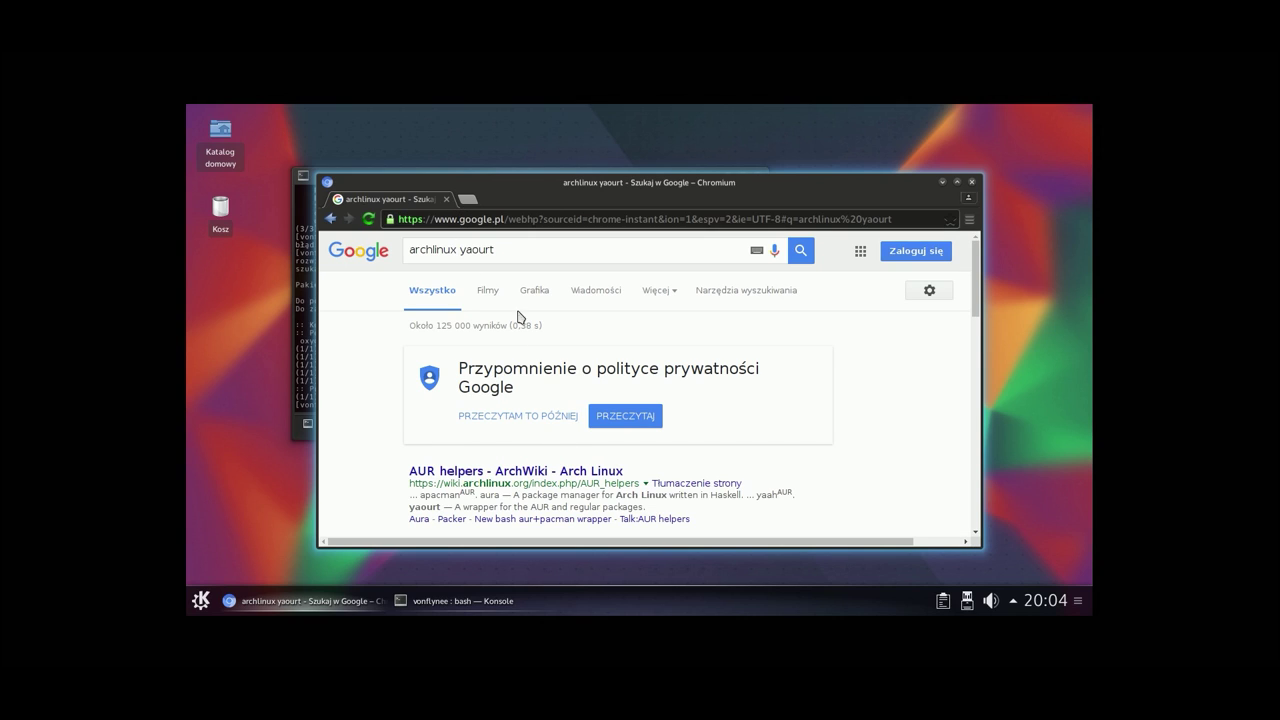
Step: Refine the search to archlinux yaourt en and open the yaourt page on archlinux.fr
{"action": "left_click", "coordinate": [545, 256]}
{"action": "type", "text": "en"}
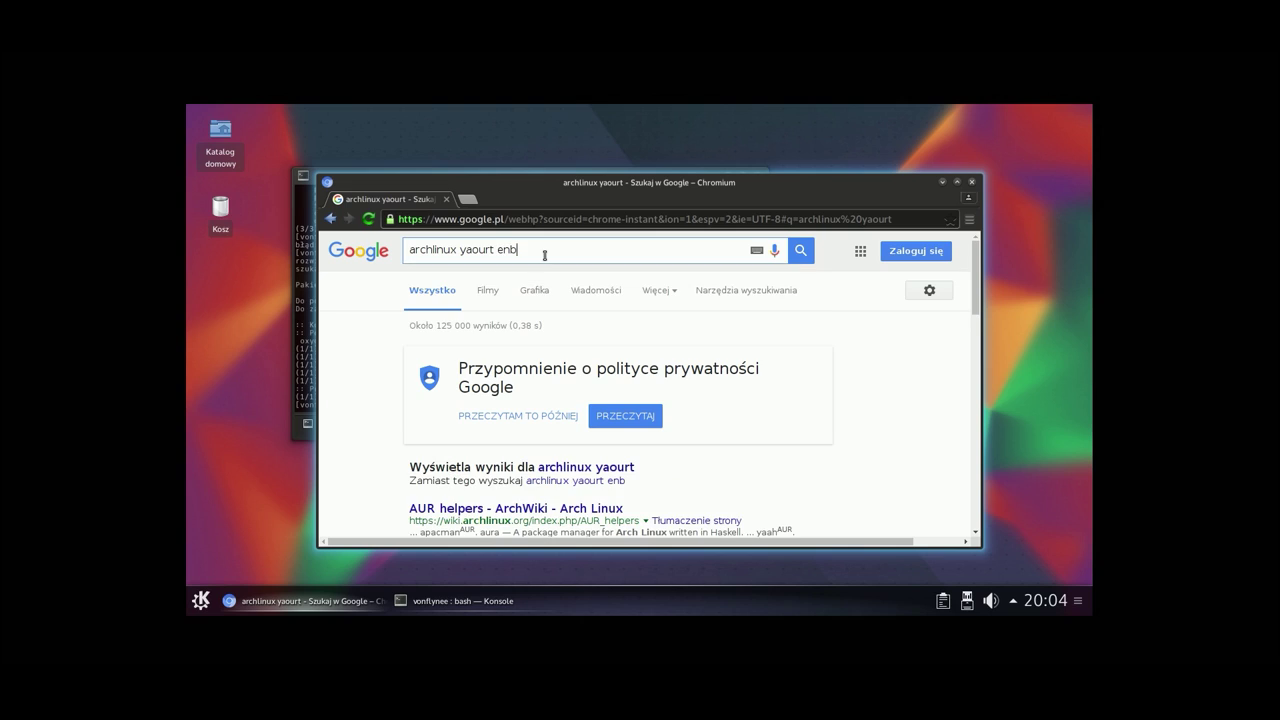
{"action": "scroll", "coordinate": [545, 458], "scroll_direction": "down", "scroll_amount": 2}
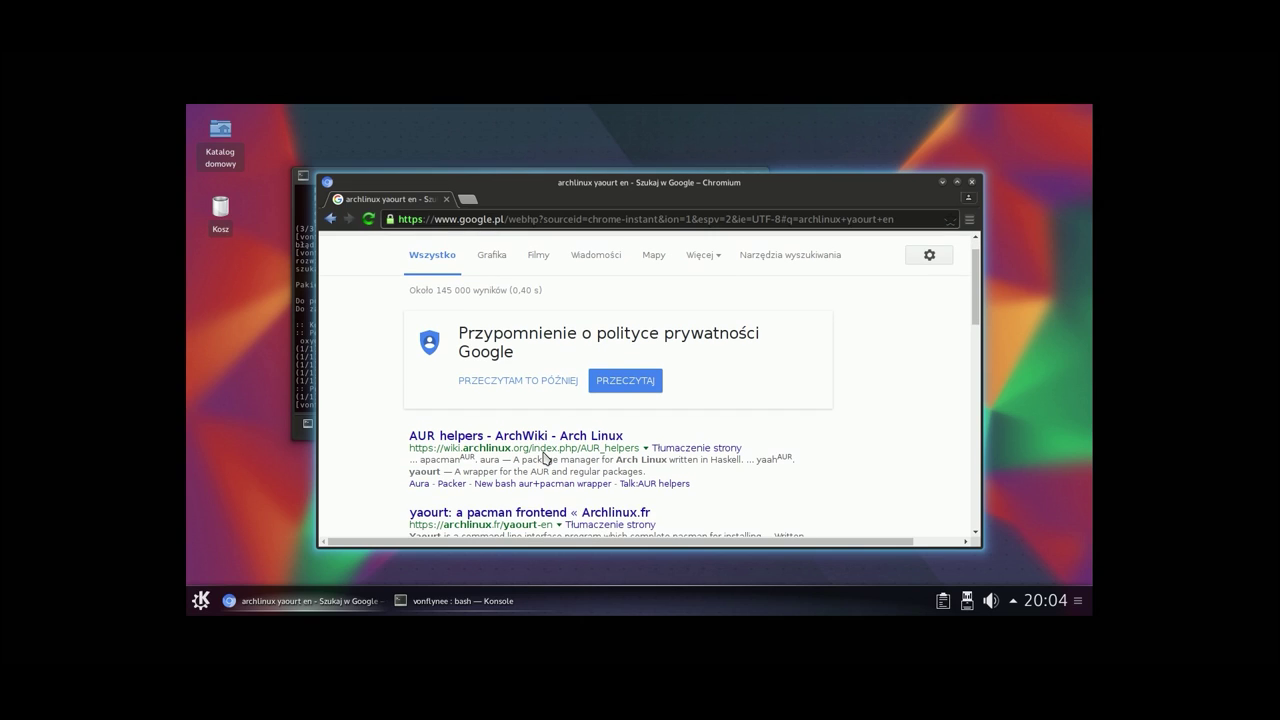
{"action": "left_click", "coordinate": [540, 478]}
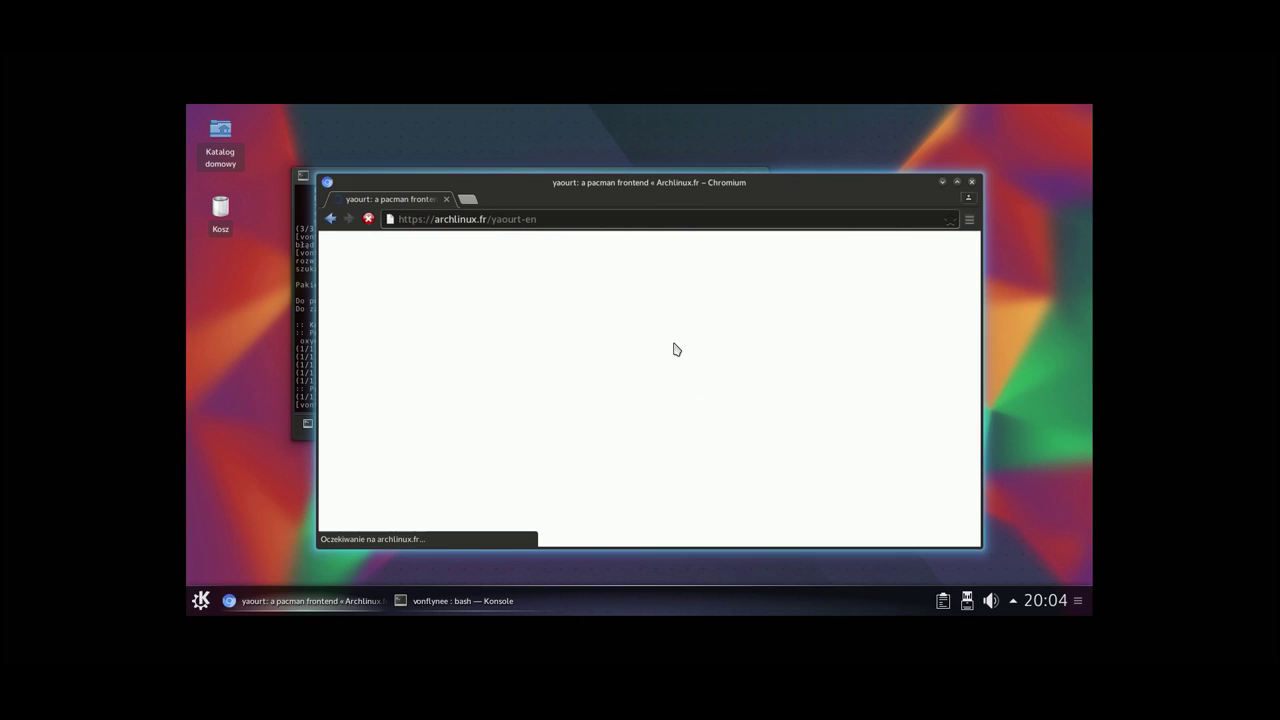
Step: Copy the git clone command for package-query.git from the yaourt installation instructions
{"action": "scroll", "coordinate": [548, 353], "scroll_direction": "down", "scroll_amount": 2}
{"action": "scroll", "coordinate": [548, 353], "scroll_direction": "down", "scroll_amount": 3}
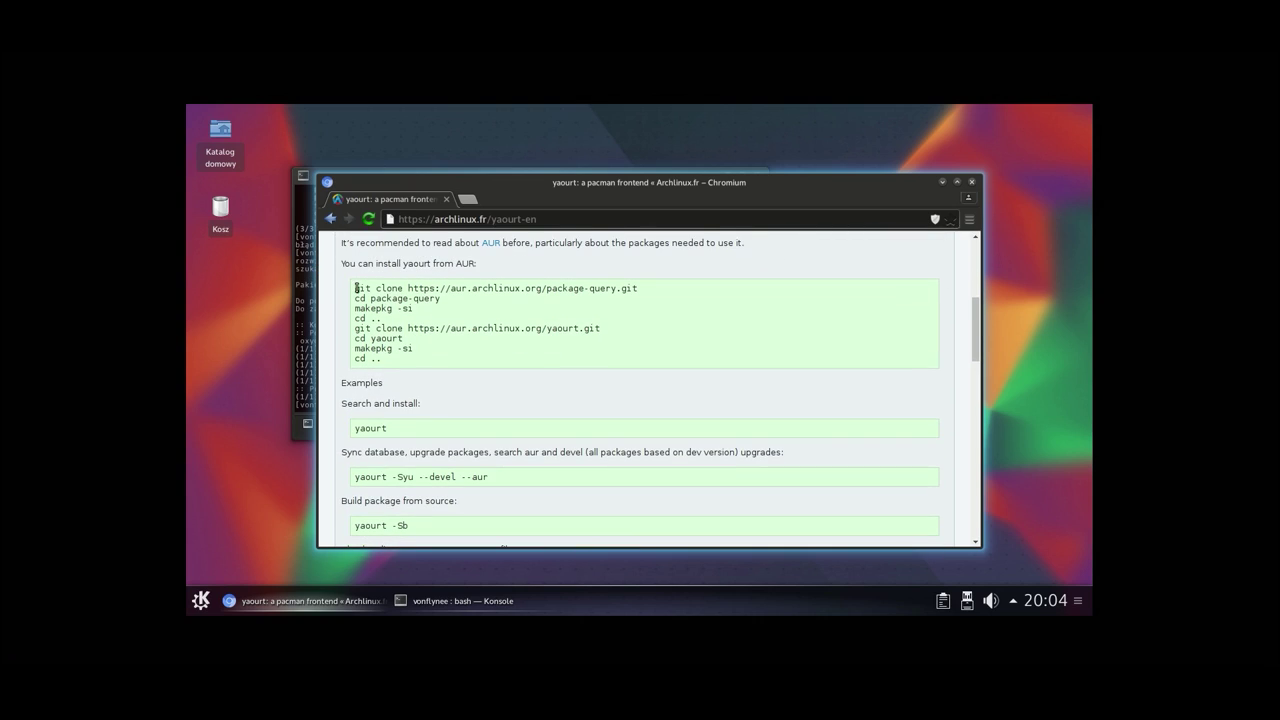
{"action": "left_click_drag", "start_coordinate": [355, 288], "coordinate": [657, 290]}
{"action": "key", "text": "ctrl+c"}
Step: Switch to Konsole, clear the terminal output and maximise the window
{"action": "left_click", "coordinate": [298, 325]}
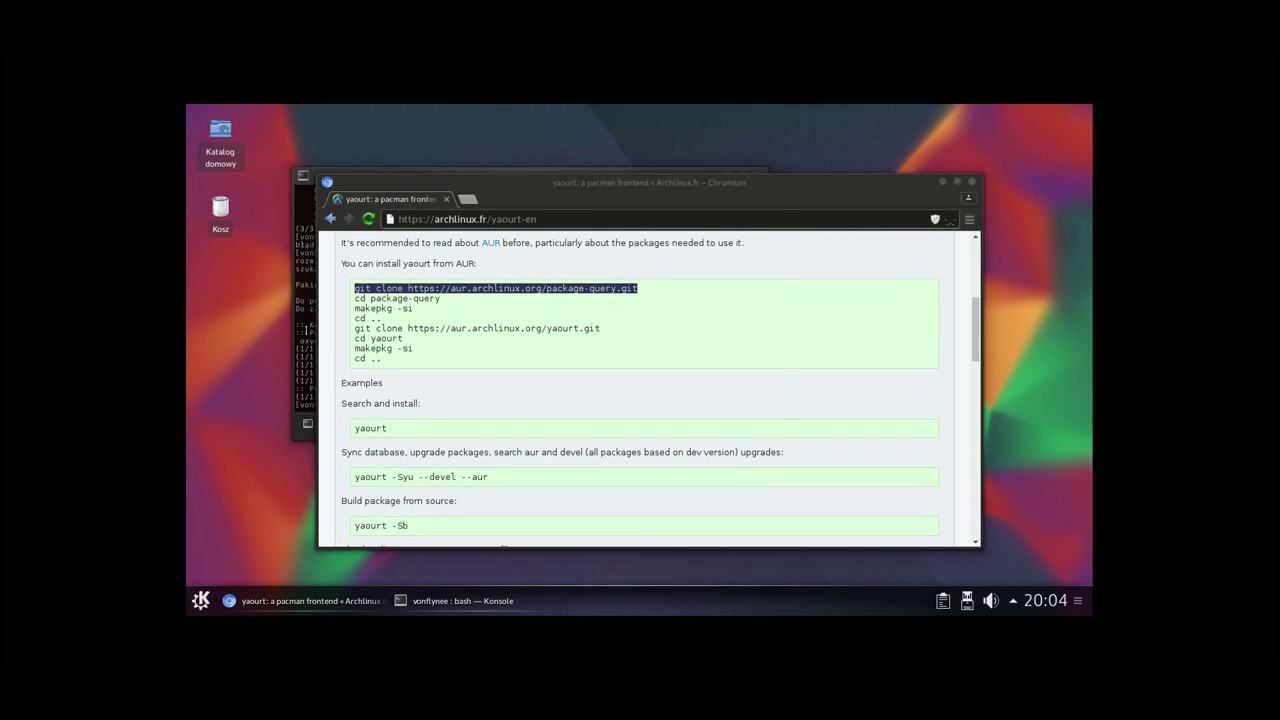
{"action": "type", "text": "clear"}
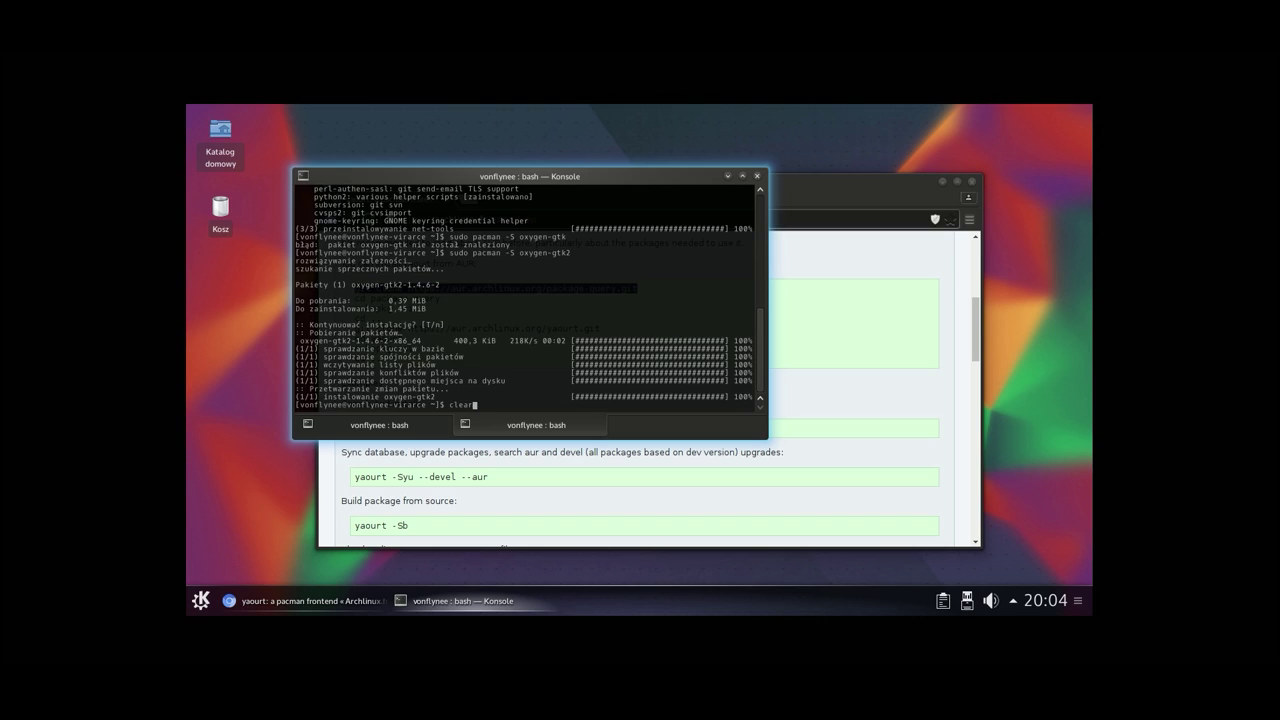
{"action": "key", "text": "Return"}
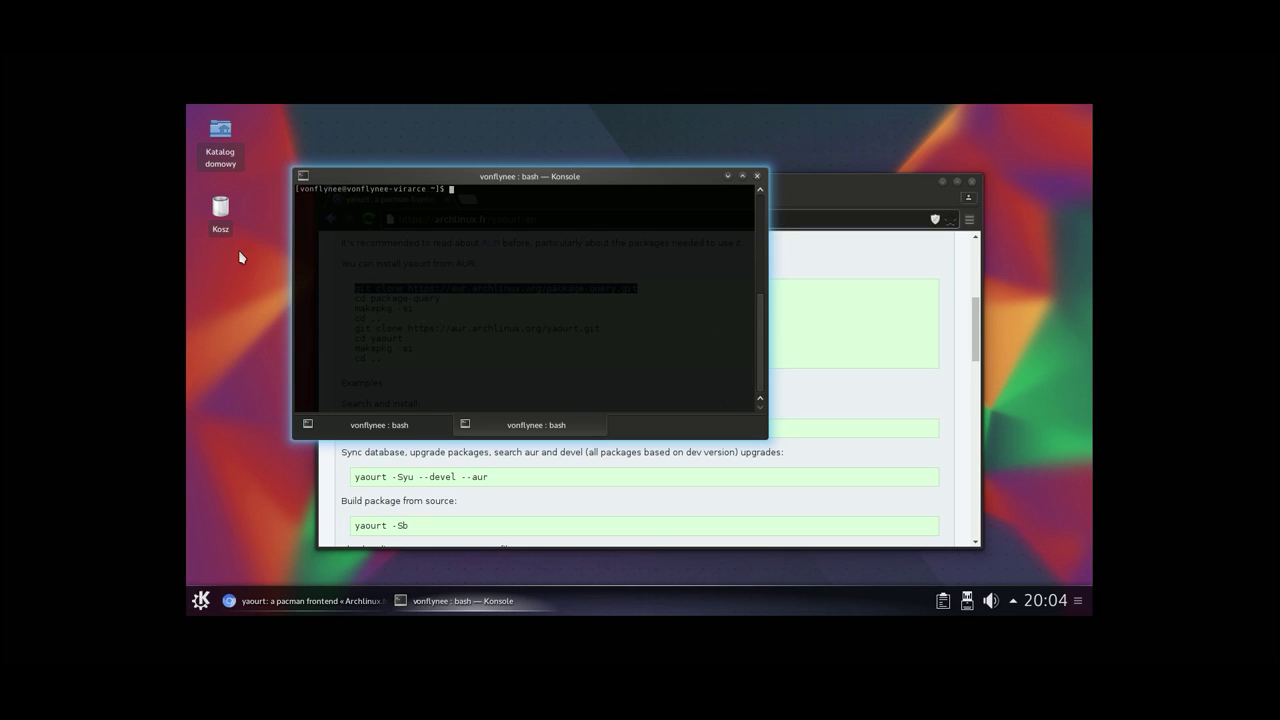
{"action": "double_click", "coordinate": [482, 178]}
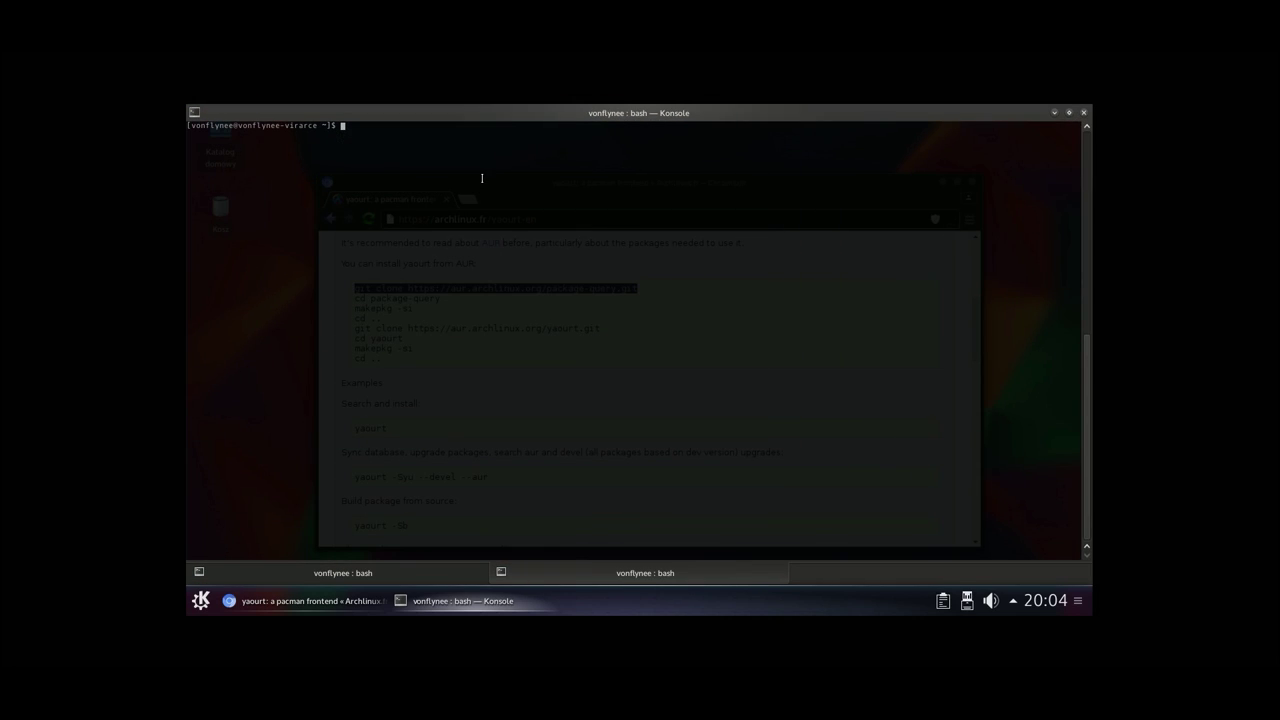
Step: Create a directory named yrt, change into it and list its contents with dir
{"action": "type", "text": "mkdir yrt"}
{"action": "key", "text": "Return"}
{"action": "type", "text": "cd y"}
{"action": "key", "text": "Tab"}
{"action": "key", "text": "Return"}
{"action": "type", "text": "dir"}
{"action": "key", "text": "Return"}
{"action": "type", "text": "wge"}
{"action": "key", "text": "BackSpace"}
{"action": "key", "text": "BackSpace"}
{"action": "key", "text": "BackSpace"}
{"action": "type", "text": "gi"}
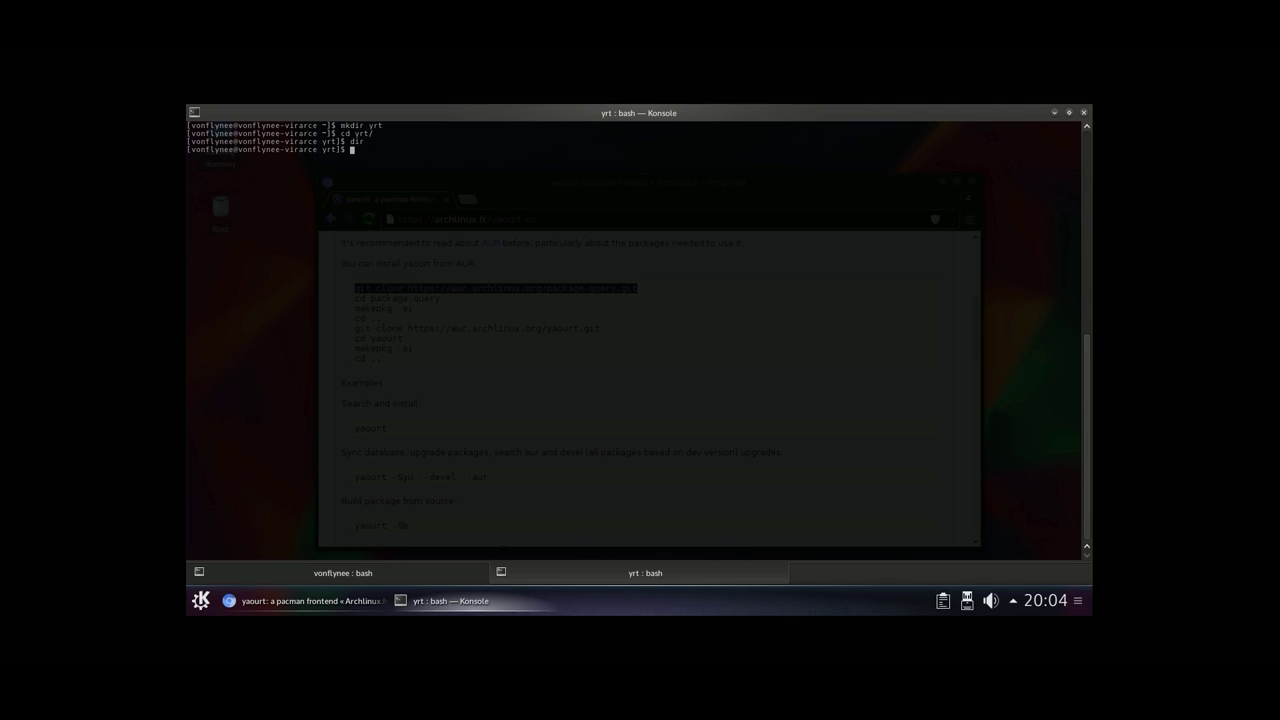
{"action": "key", "text": "ctrl+shift+v"}
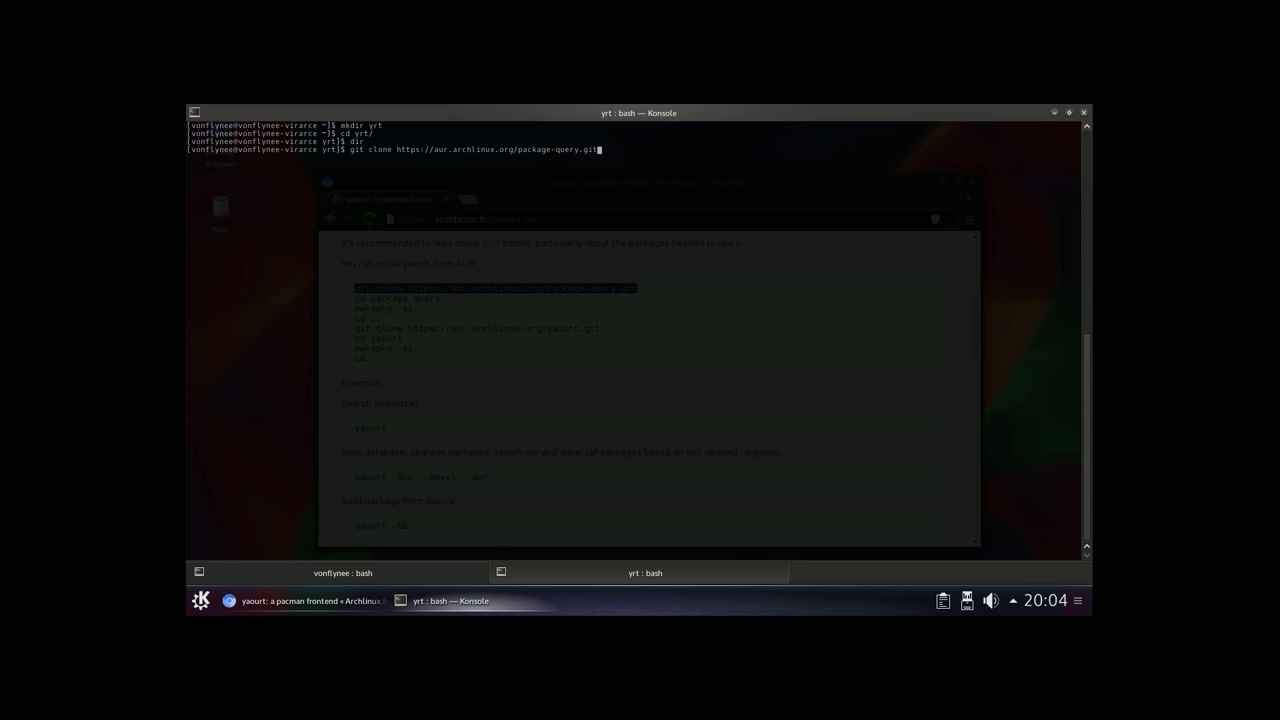
{"action": "key", "text": "Return"}
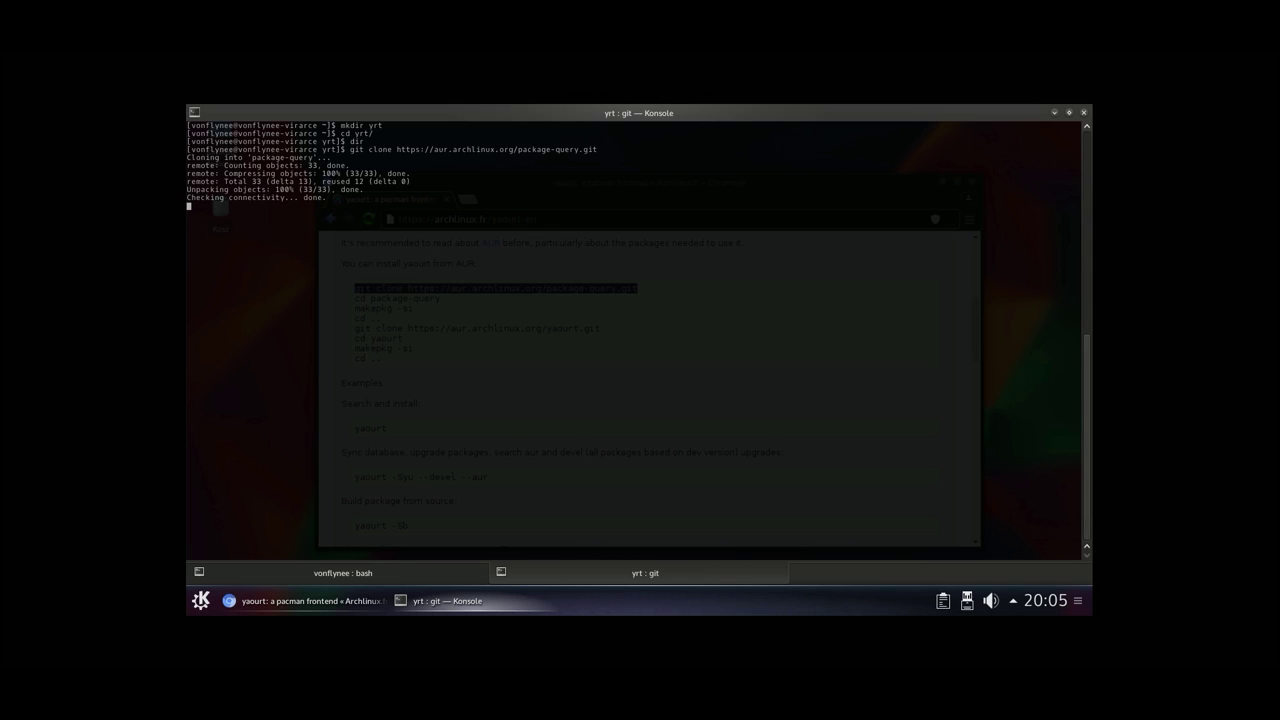
{"action": "right_click", "coordinate": [386, 233]}
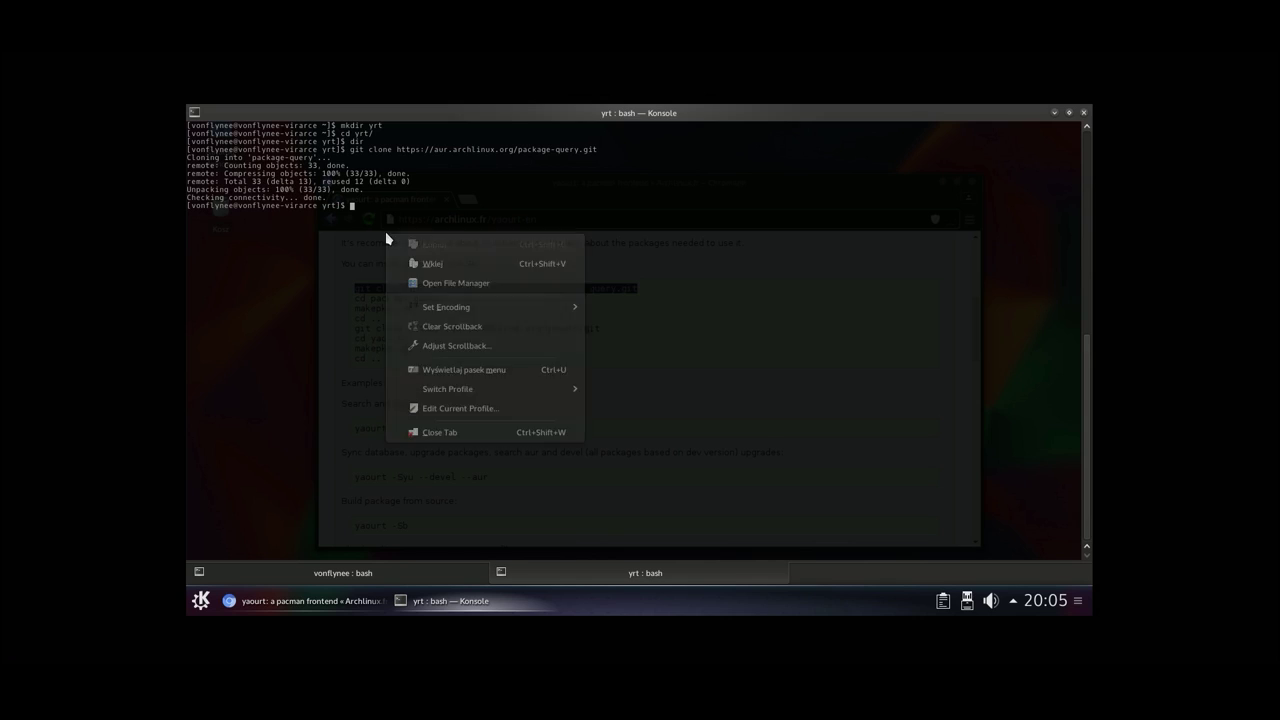
{"action": "left_click", "coordinate": [340, 240]}
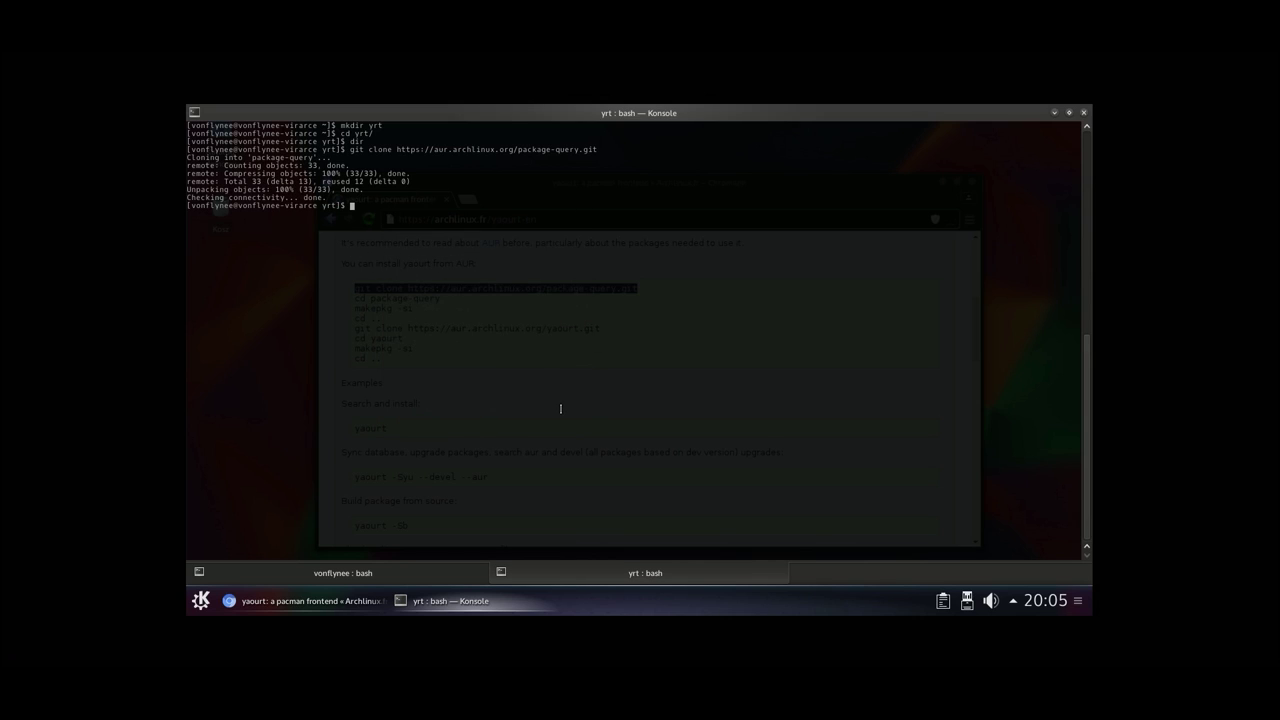
Step: Check the yaourt installation instructions in Chromium, return to Konsole and change into the package-query directory
{"action": "key", "text": "alt+Tab"}
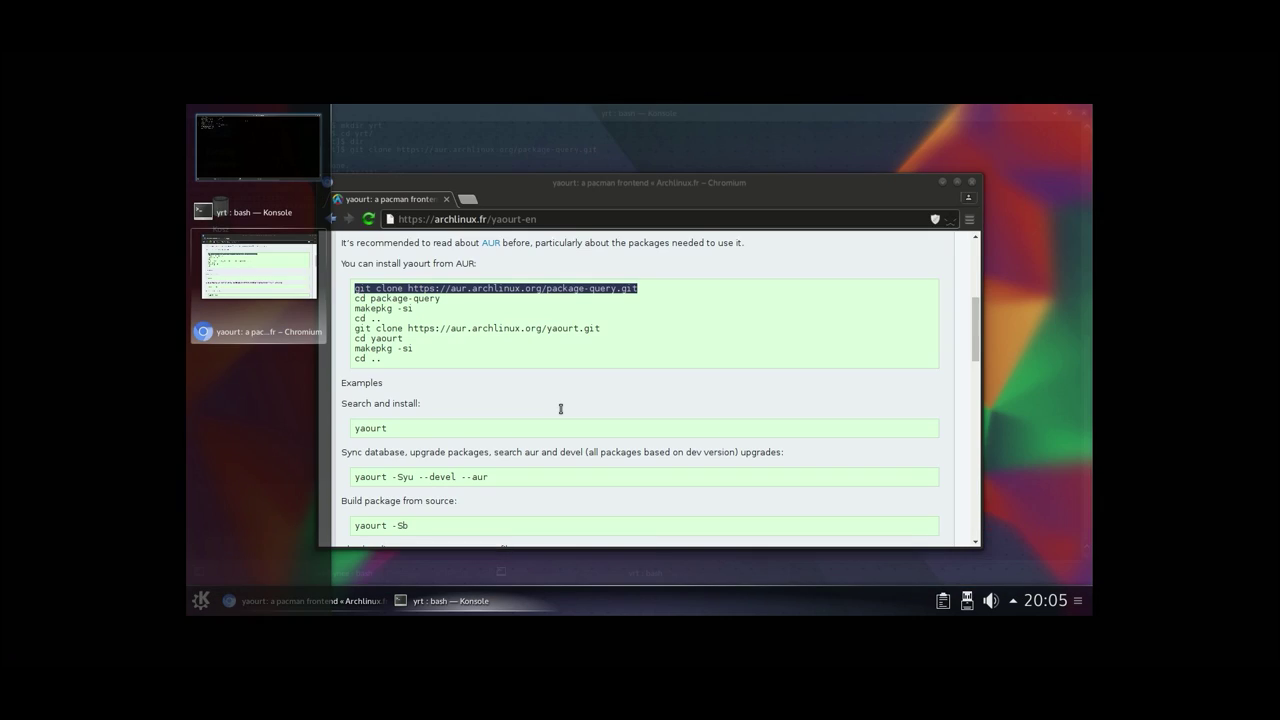
{"action": "left_click", "coordinate": [453, 305]}
{"action": "key", "text": "alt+Tab"}
{"action": "type", "text": "cd pa"}
{"action": "key", "text": "Tab"}
{"action": "key", "text": "Return"}
Step: Build and install package-query with makepkg -si, accepting the installation
{"action": "type", "text": "makep"}
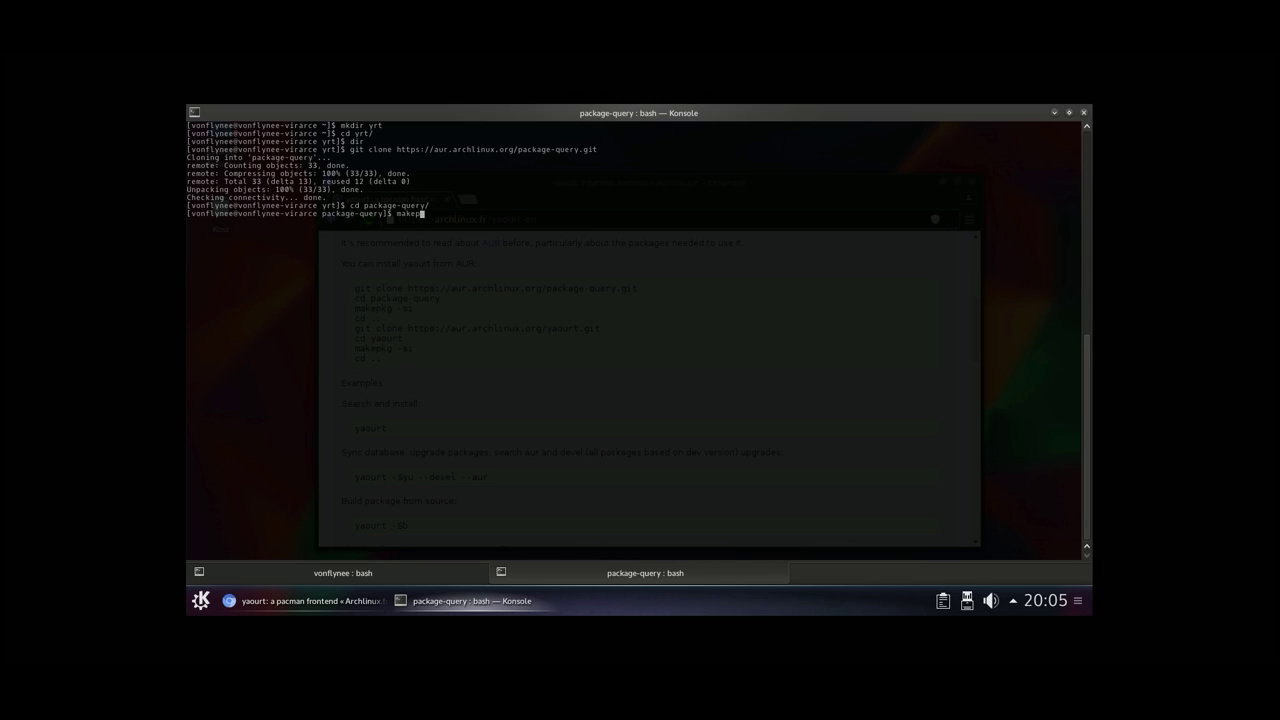
{"action": "type", "text": "kg -si"}
{"action": "key", "text": "Return"}
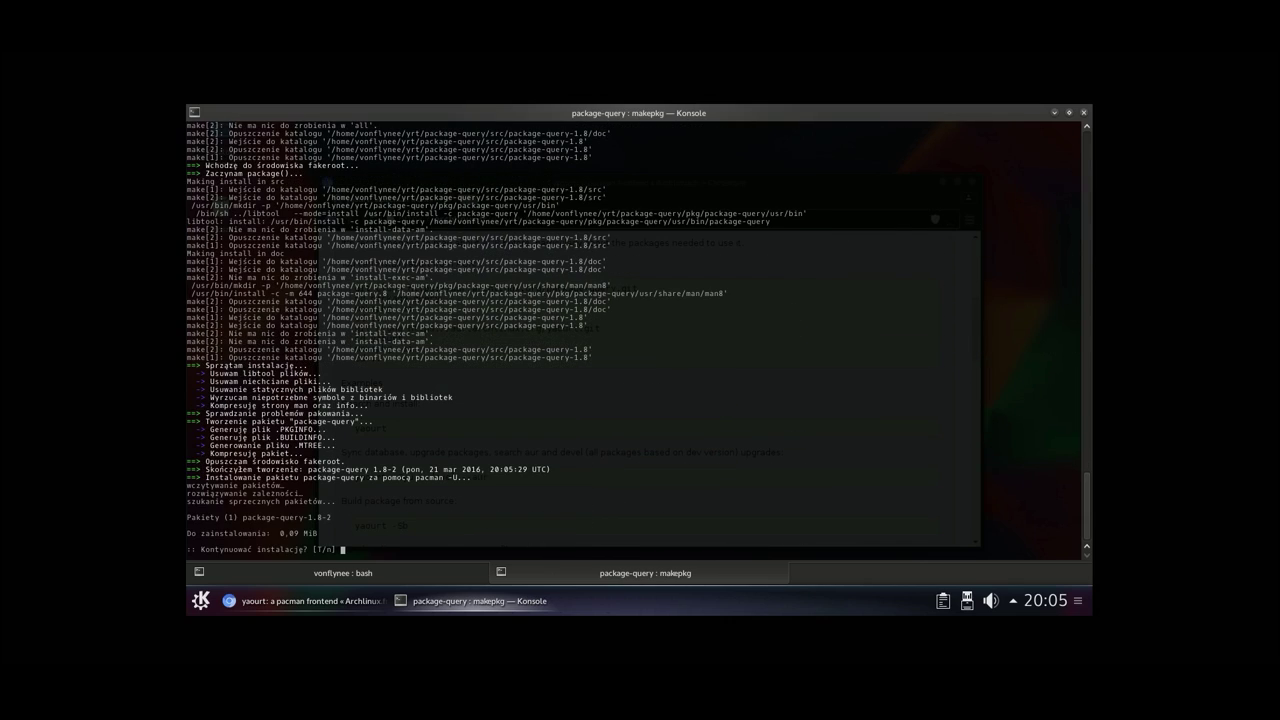
{"action": "key", "text": "Return"}
{"action": "type", "text": "cler"}
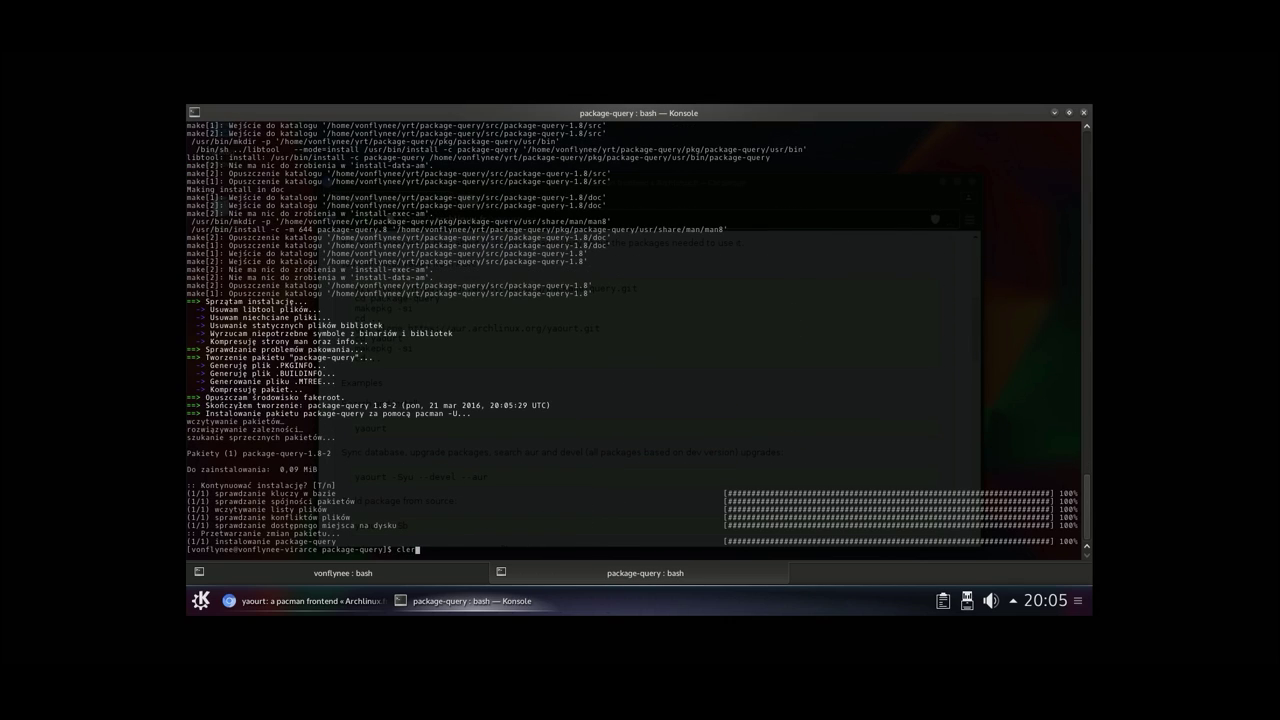
{"action": "type", "text": "r"}
{"action": "key", "text": "Return"}
{"action": "type", "text": "cler"}
{"action": "key", "text": "Return"}
{"action": "type", "text": "clear"}
{"action": "key", "text": "Return"}
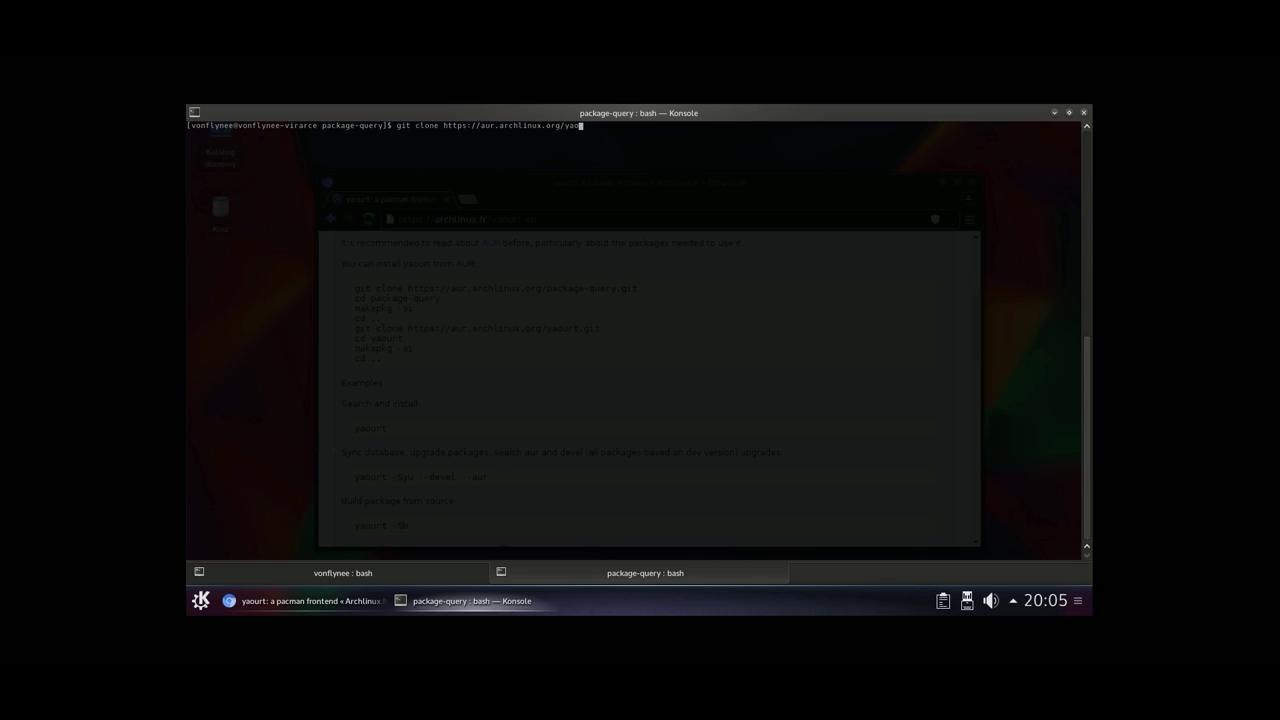
{"action": "type", "text": "it"}
{"action": "key", "text": "Return"}
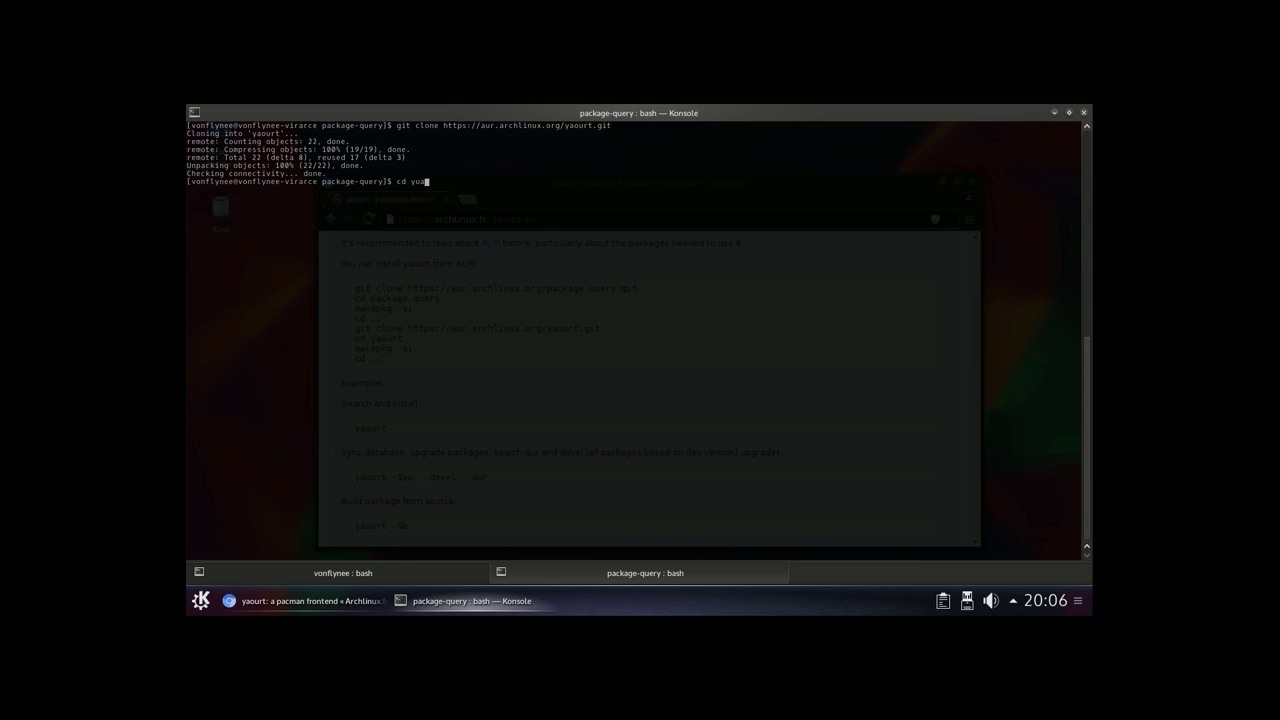
Step: Change into the yaourt directory, then build and install the package with makepkg -si, accepting the installation
{"action": "key", "text": "Return"}
{"action": "key", "text": "Up"}
{"action": "key", "text": "Up"}
{"action": "key", "text": "ctrl+u"}
{"action": "type", "text": "cler"}
{"action": "key", "text": "Up"}
{"action": "key", "text": "Up"}
{"action": "key", "text": "Up"}
{"action": "key", "text": "Up"}
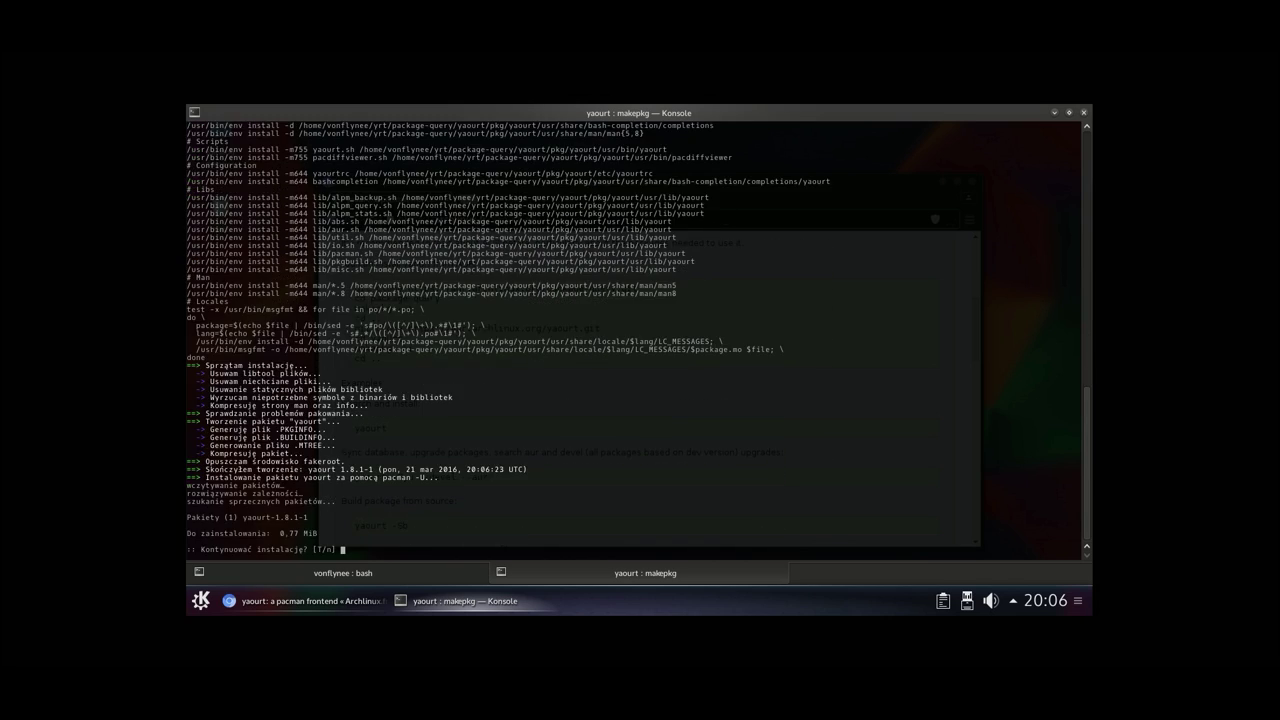
{"action": "key", "text": "Return"}
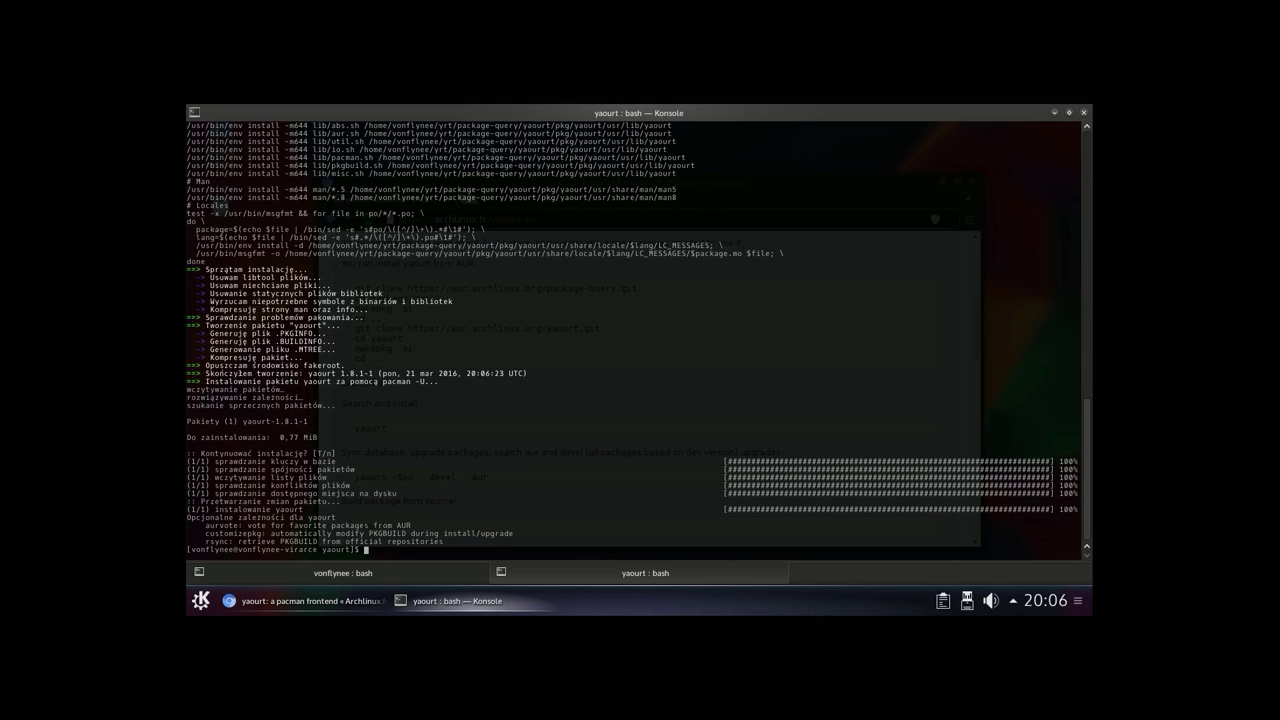
Step: Clear the terminal, synchronise the package databases with yaourt -Syu and restore the Konsole window to its smaller size
{"action": "type", "text": "clear"}
{"action": "key", "text": "Return"}
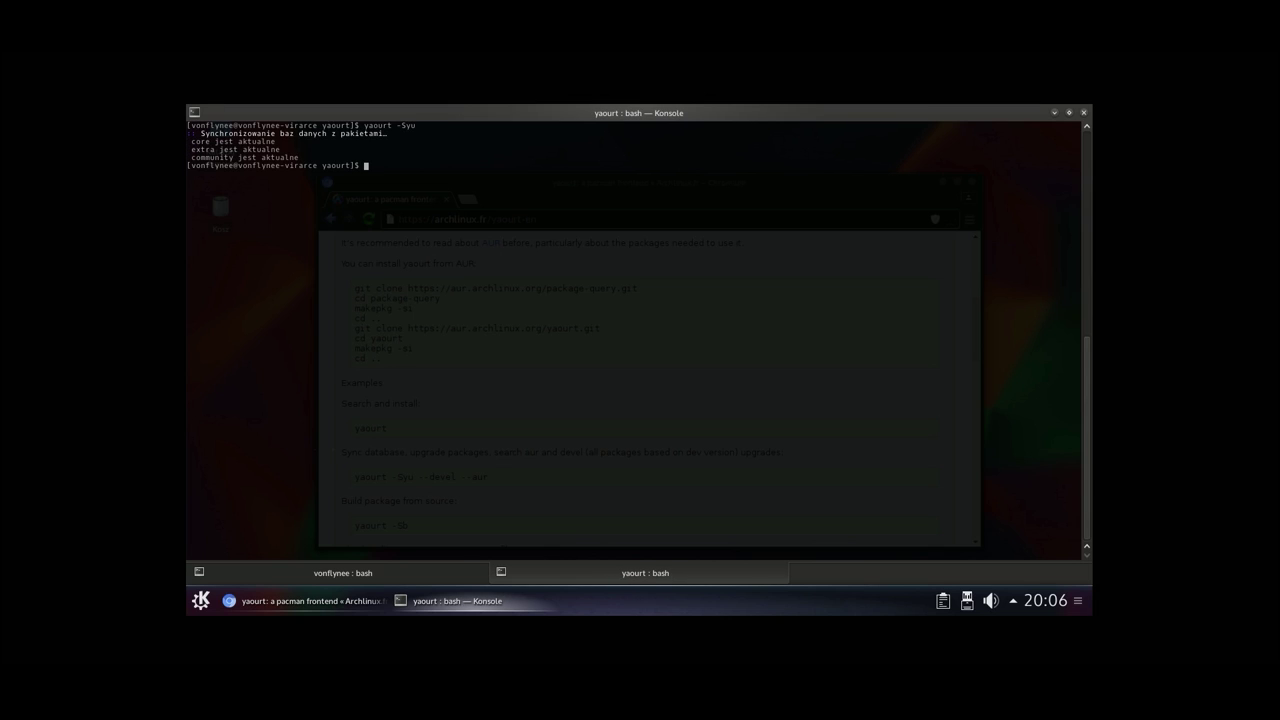
{"action": "double_click", "coordinate": [406, 111]}
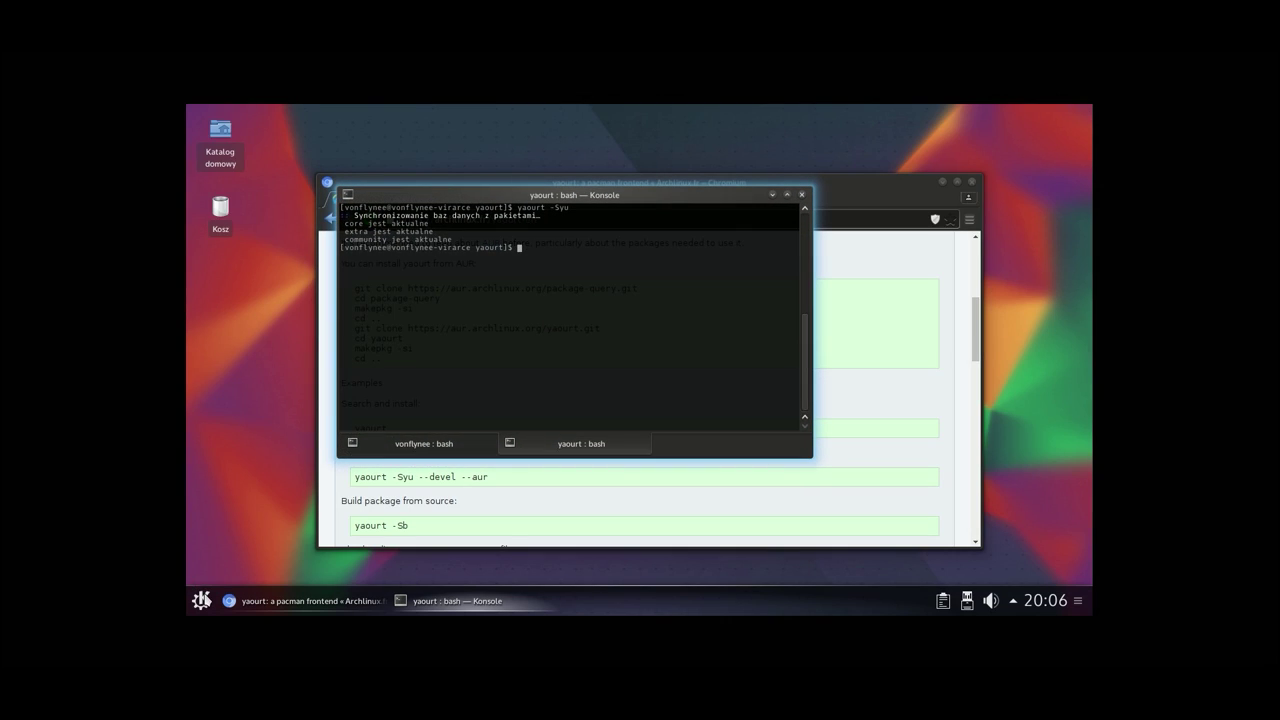
Step: Find Amarok through the application launcher by searching for am and launch it
{"action": "key", "text": "super"}
{"action": "type", "text": "am"}
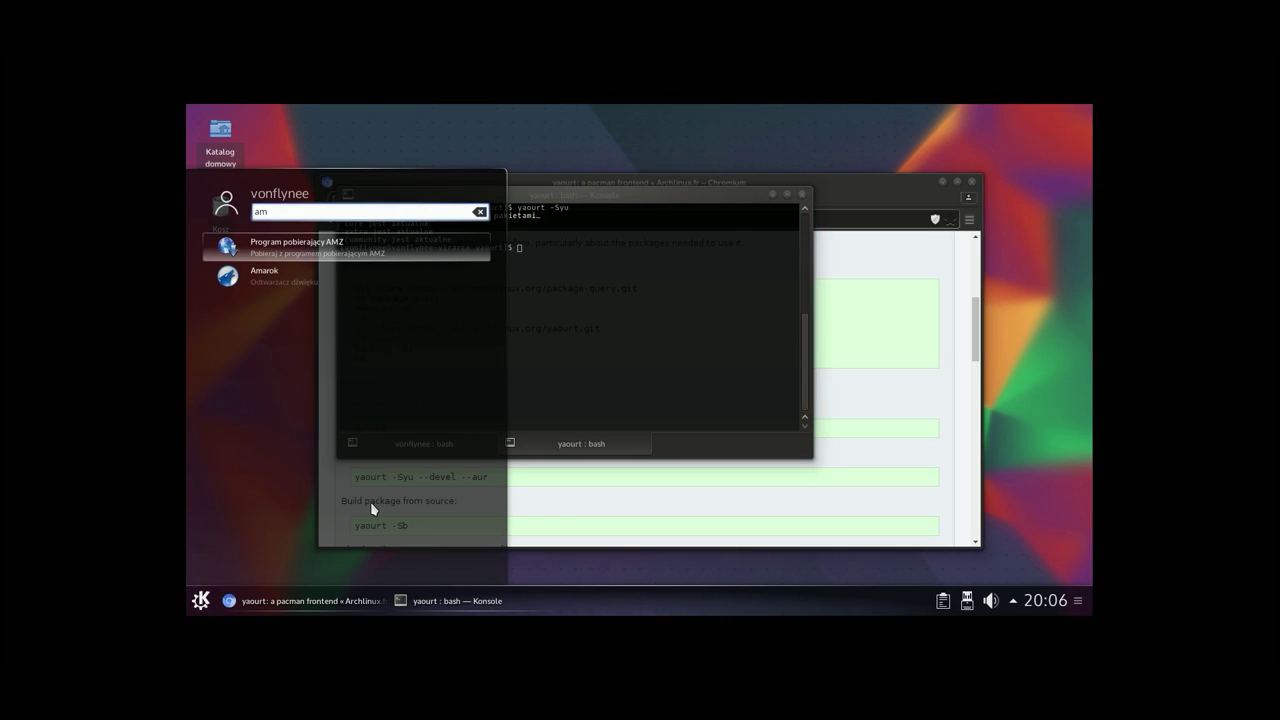
{"action": "key", "text": "Down"}
{"action": "key", "text": "Return"}
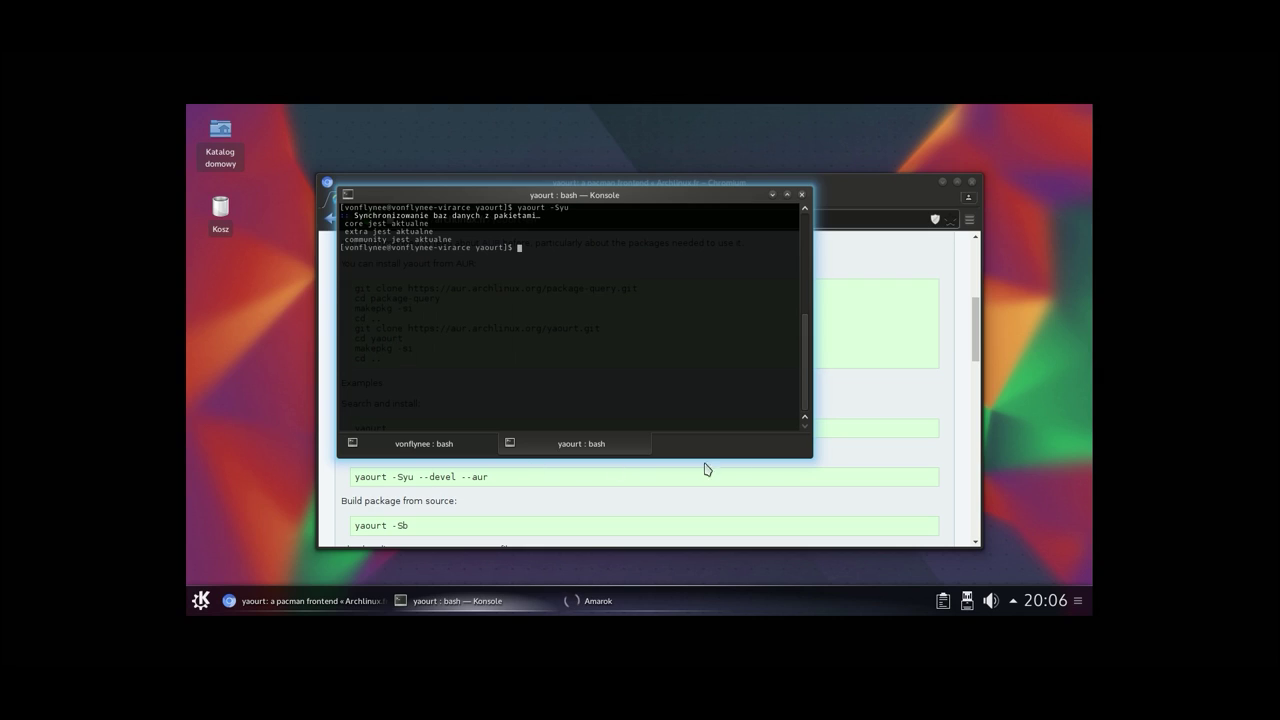
Step: Switch to Chromium, open a new browser tab and move the window slightly up and to the left
{"action": "left_click", "coordinate": [896, 358]}
{"action": "left_click", "coordinate": [470, 201]}
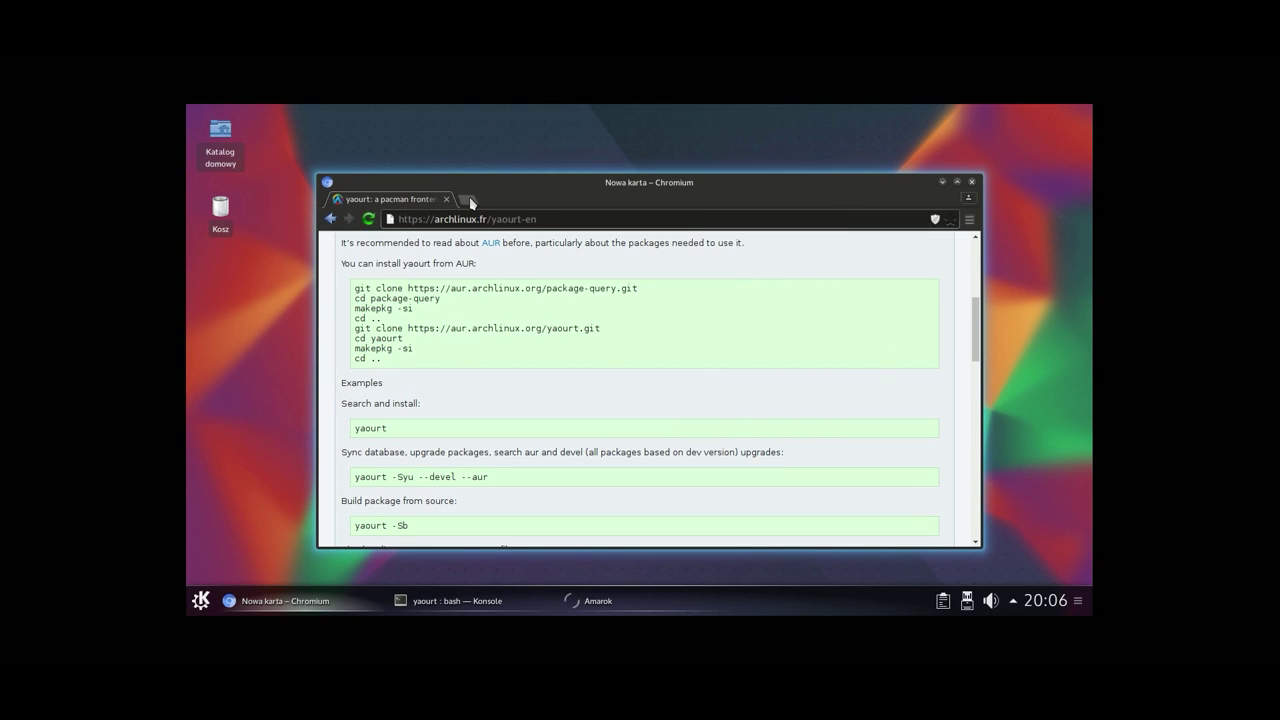
{"action": "left_click_drag", "start_coordinate": [494, 180], "coordinate": [430, 195]}
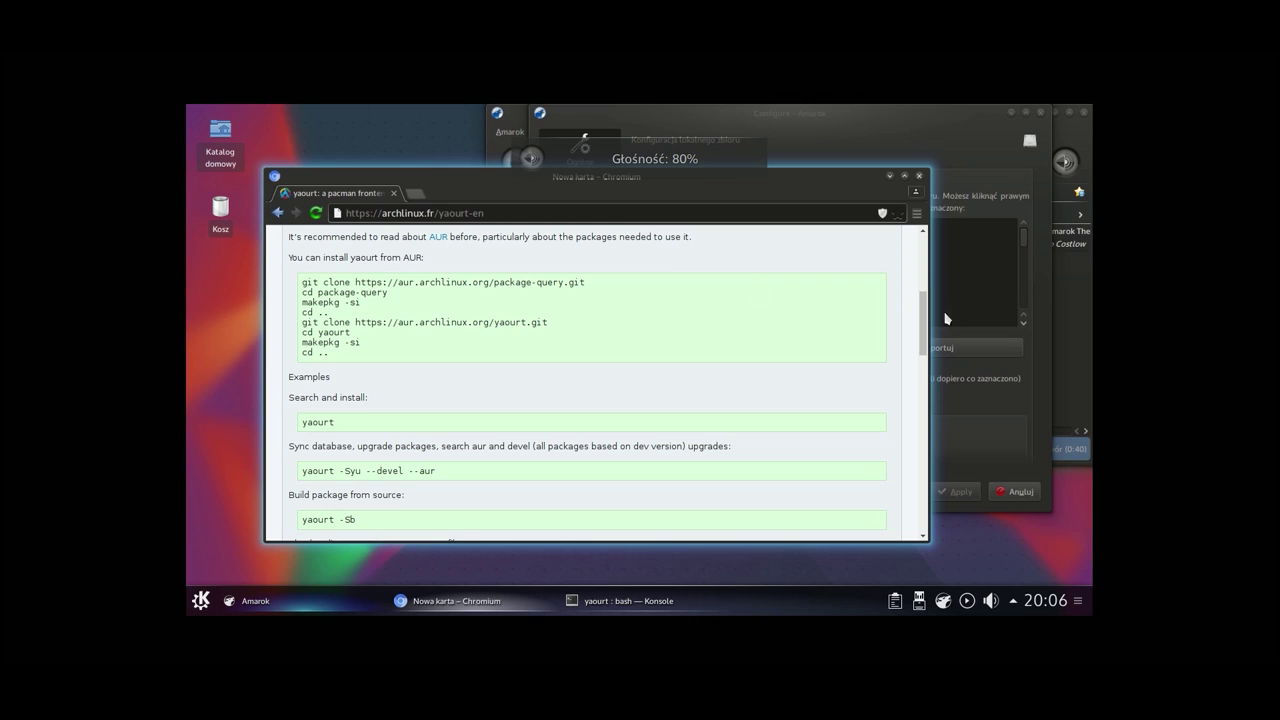
Step: Turn off recursive directory scanning and watching directories for changes in Amarok's local collection settings
{"action": "left_click", "coordinate": [1043, 291]}
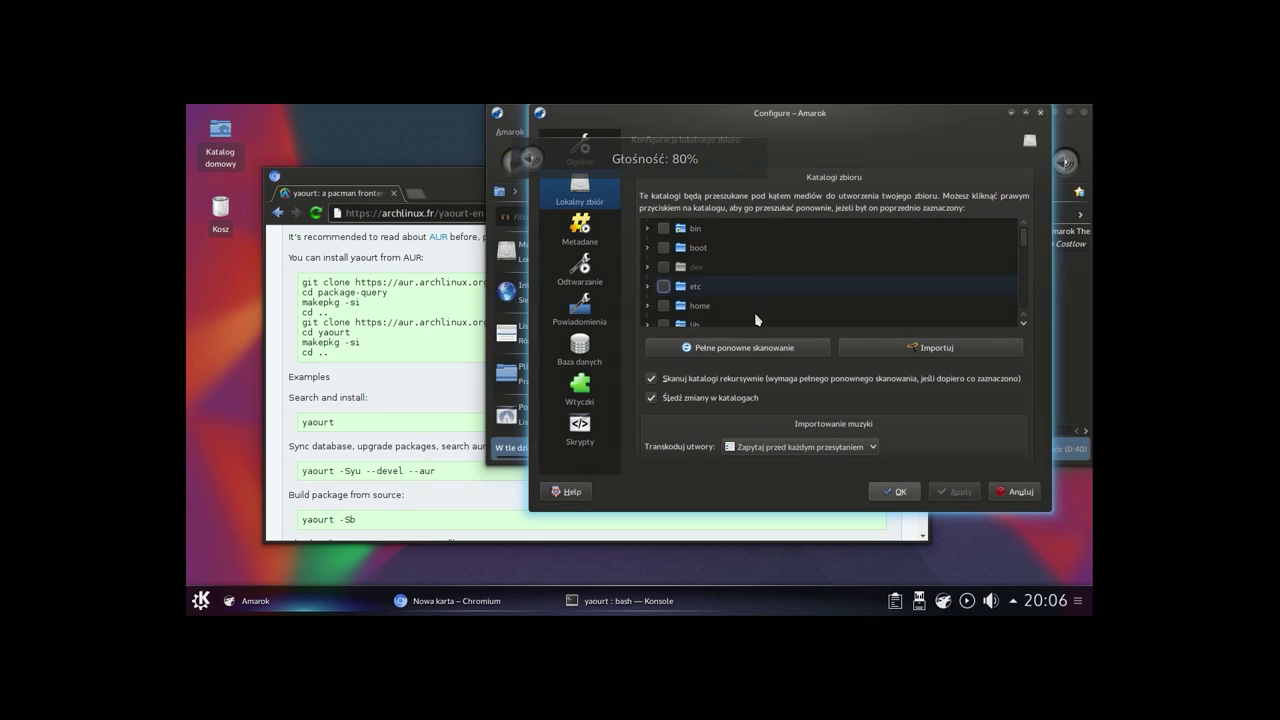
{"action": "left_click", "coordinate": [719, 381]}
{"action": "left_click", "coordinate": [722, 398]}
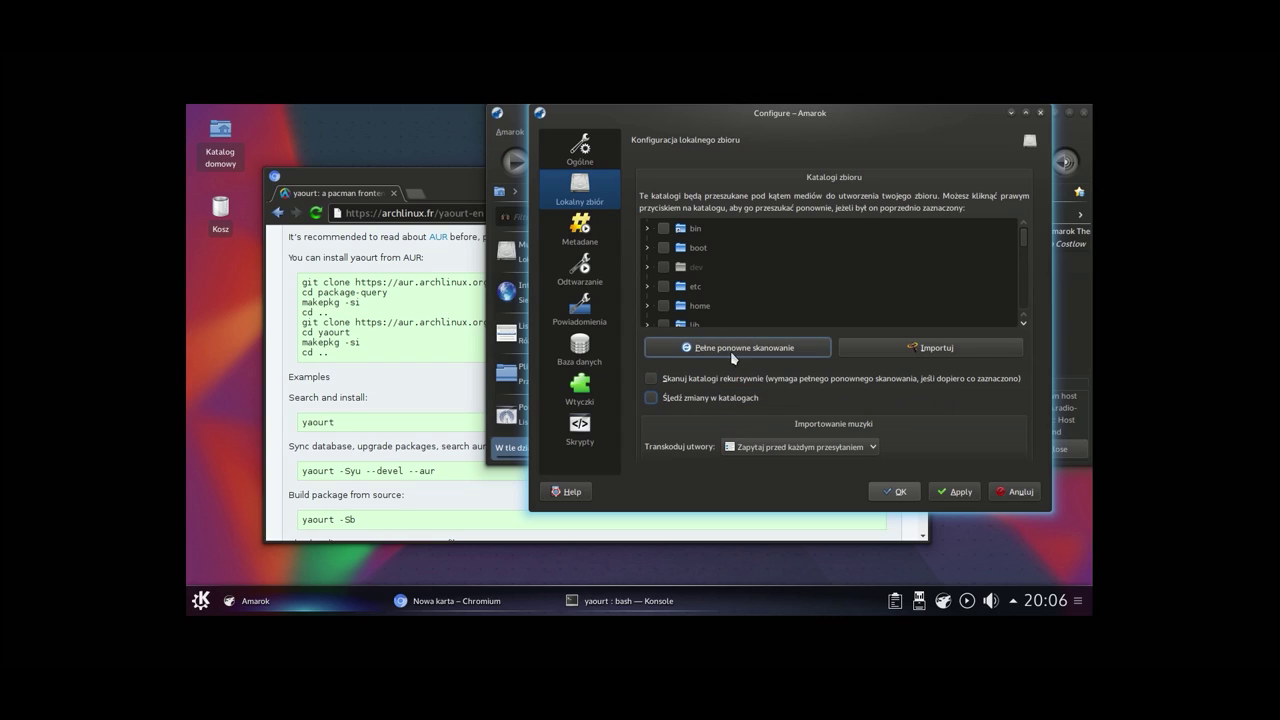
{"action": "left_click", "coordinate": [757, 306]}
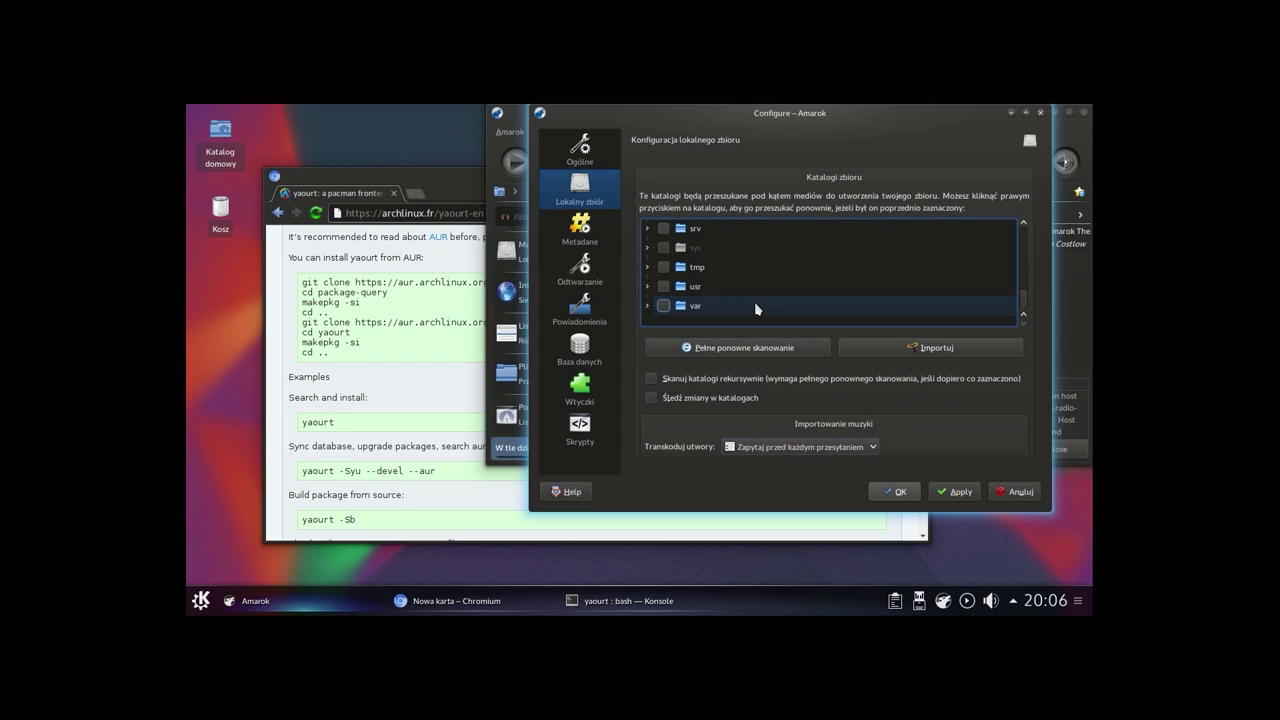
Step: Disable synchronisation of rating, first played, last played, playcount and labels in the metadata settings, and exclude the local collection
{"action": "left_click", "coordinate": [580, 228]}
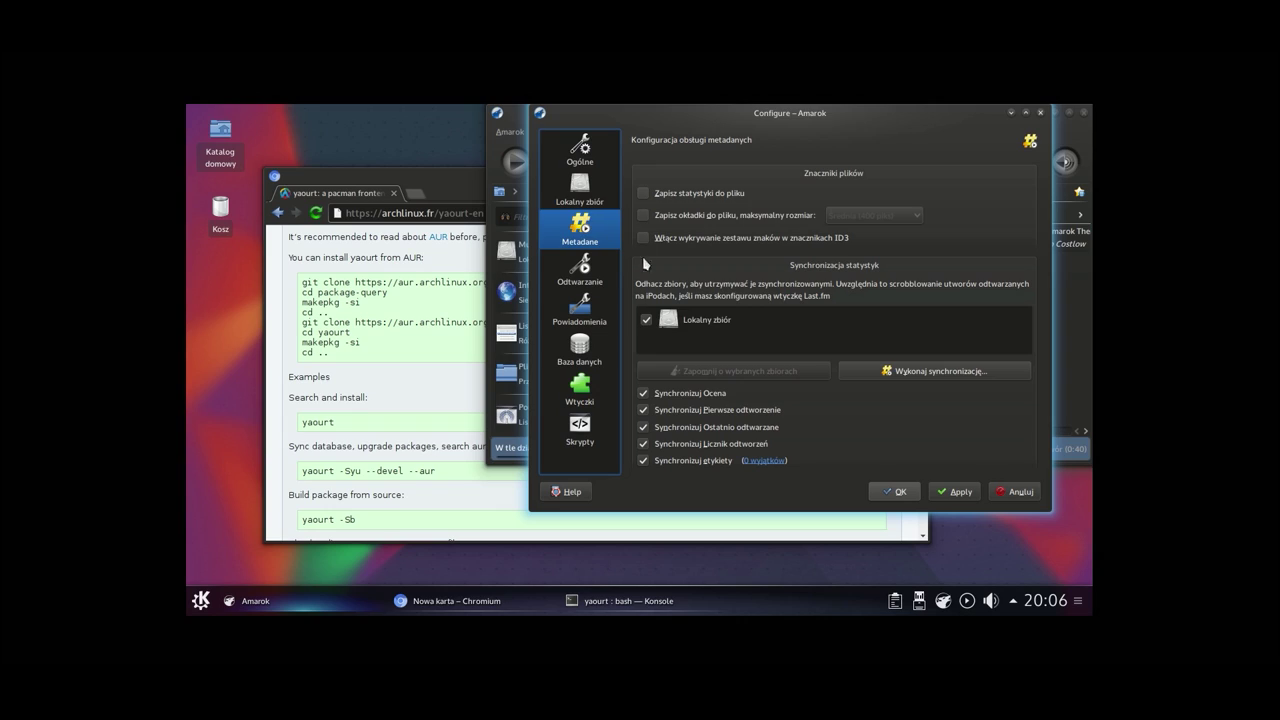
{"action": "left_click", "coordinate": [687, 395]}
{"action": "left_click", "coordinate": [681, 411]}
{"action": "left_click", "coordinate": [677, 428]}
{"action": "left_click", "coordinate": [677, 461]}
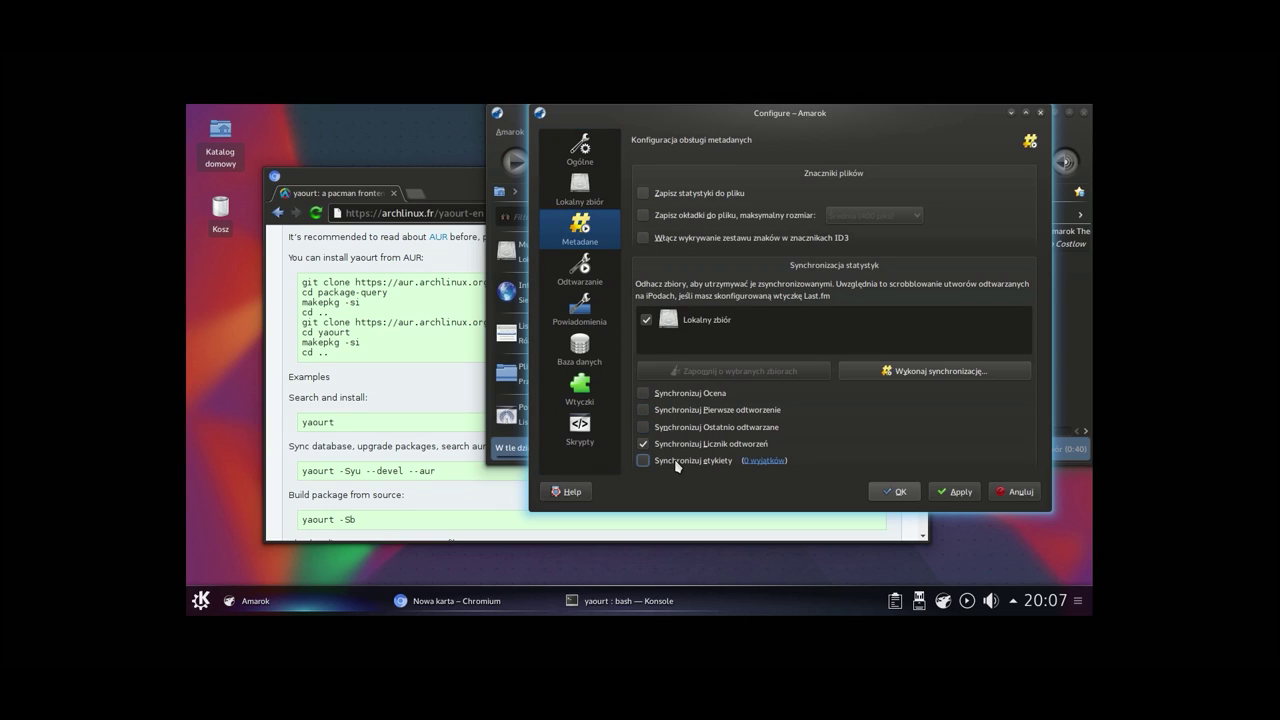
{"action": "left_click", "coordinate": [679, 444]}
{"action": "left_click", "coordinate": [646, 320]}
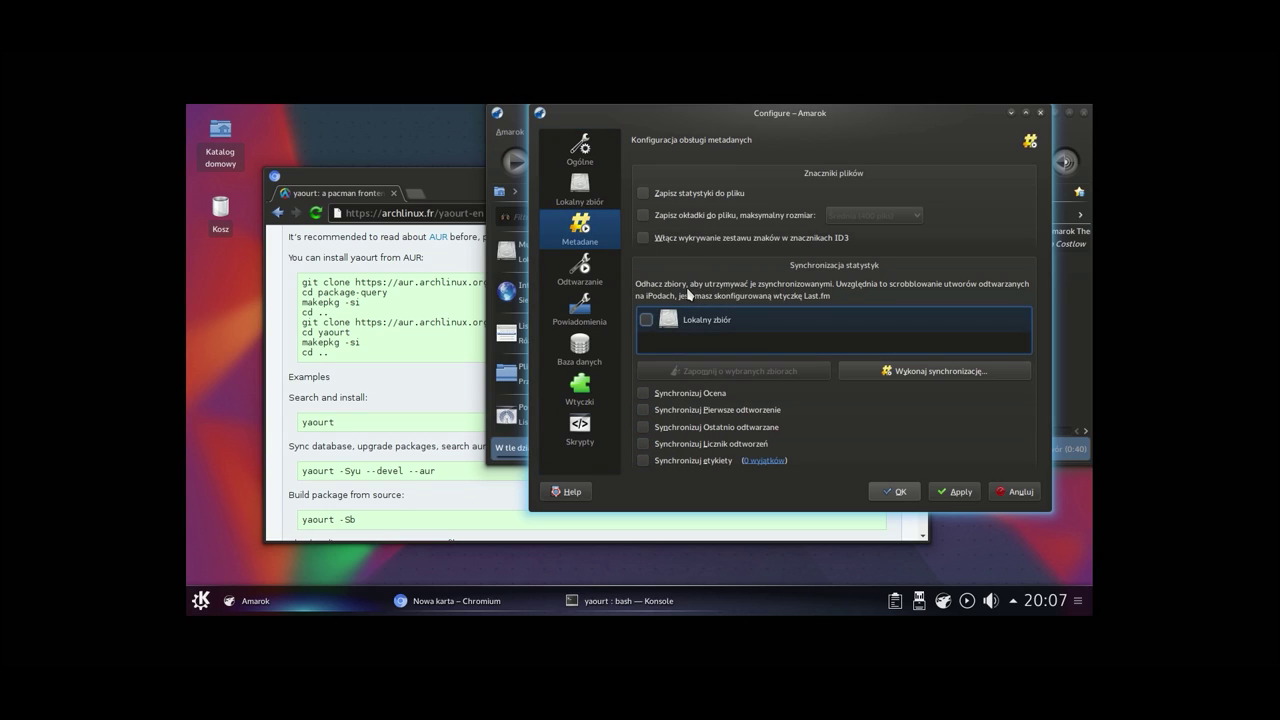
Step: Go through the settings to the plugins and disable Jamendo, Last.fm, Magnatune Store, MP3 Music Store and Podcast Directory
{"action": "left_click", "coordinate": [580, 265]}
{"action": "left_click", "coordinate": [584, 312]}
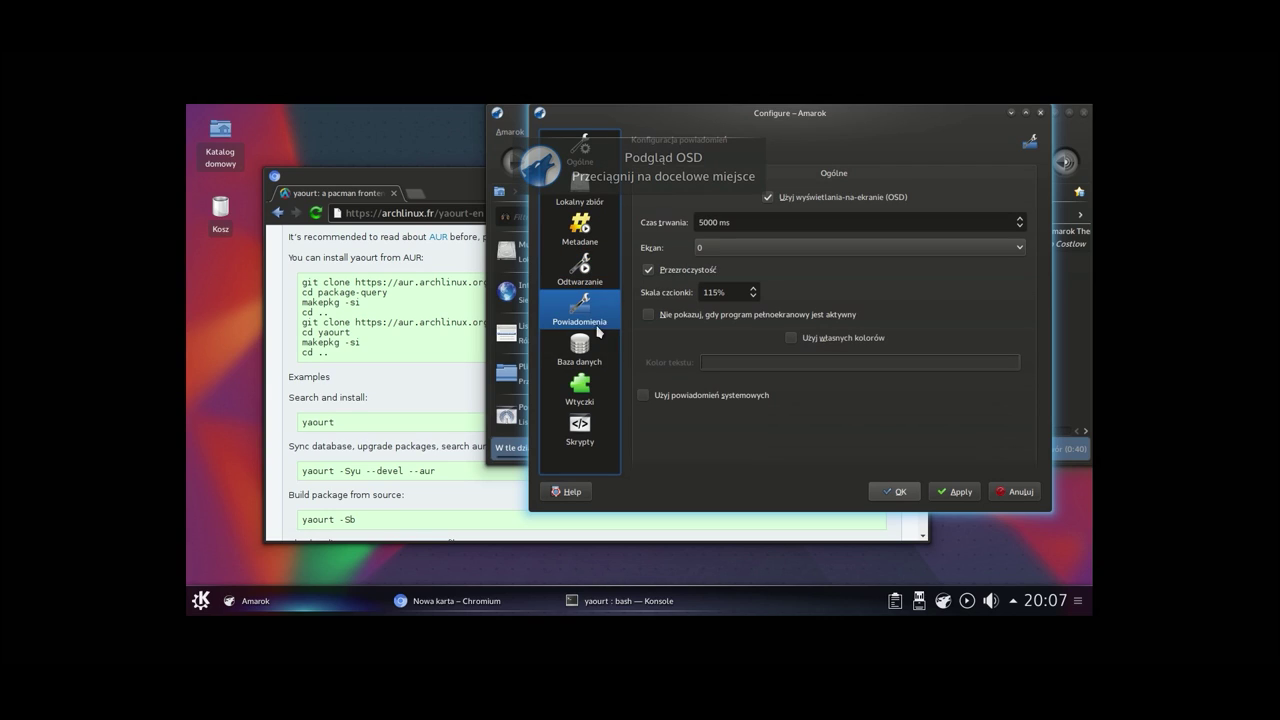
{"action": "left_click", "coordinate": [578, 352]}
{"action": "left_click", "coordinate": [580, 388]}
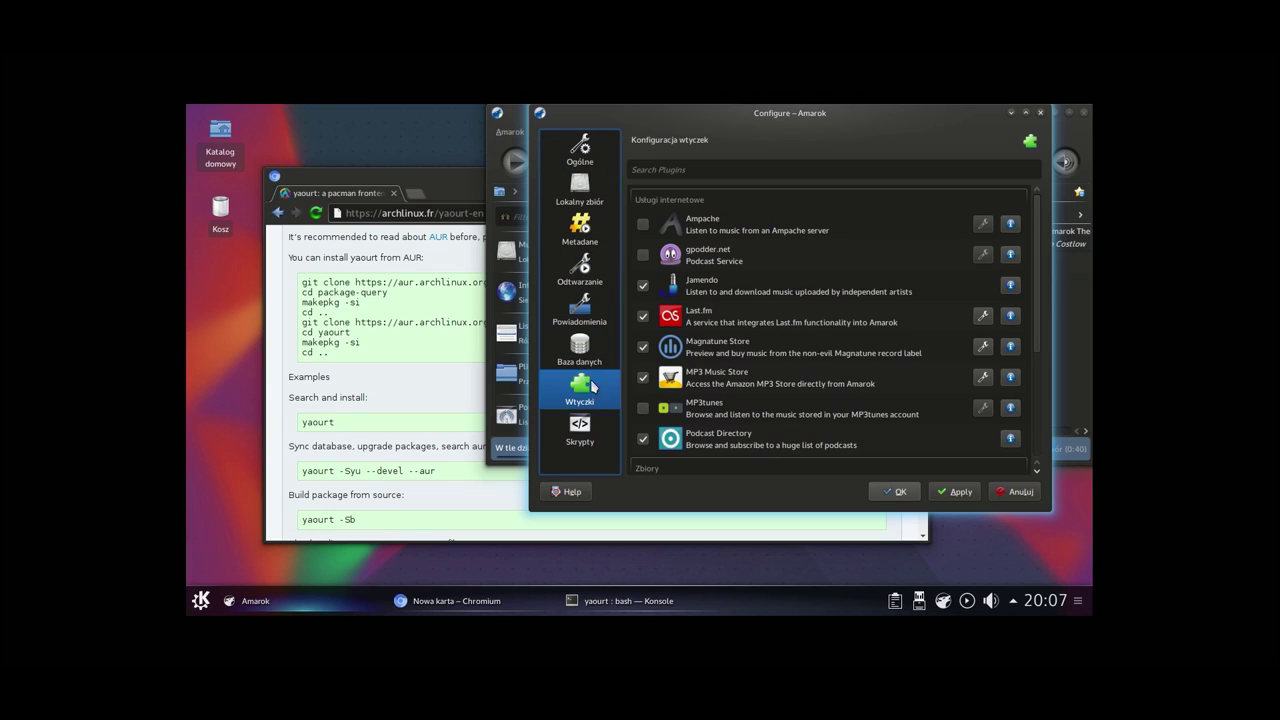
{"action": "left_click", "coordinate": [643, 285]}
{"action": "left_click", "coordinate": [643, 346]}
{"action": "left_click", "coordinate": [643, 377]}
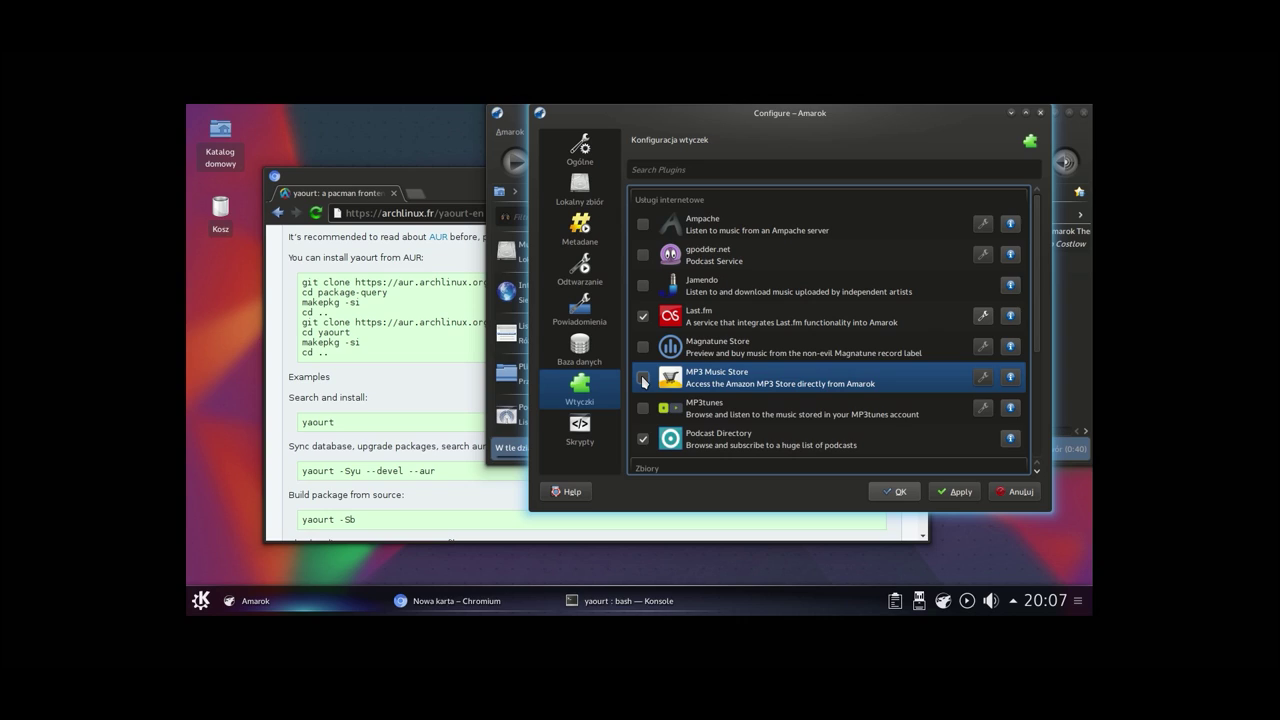
{"action": "left_click", "coordinate": [643, 410]}
{"action": "left_click", "coordinate": [643, 316]}
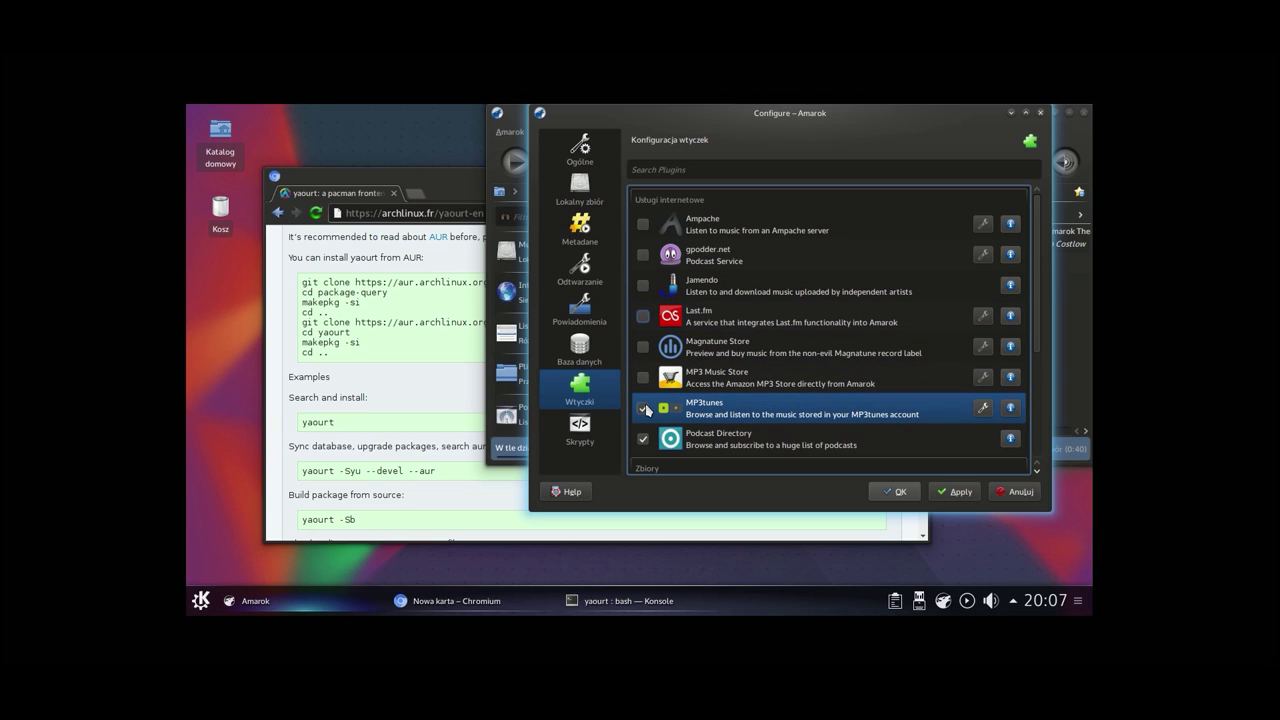
{"action": "left_click", "coordinate": [643, 439]}
Step: Disable the AudioCd, DAAP, iPod, MTP and Universal Mass Storage collection plugins
{"action": "scroll", "coordinate": [643, 439], "scroll_direction": "down", "scroll_amount": 3}
{"action": "left_click", "coordinate": [643, 307]}
{"action": "left_click", "coordinate": [643, 337]}
{"action": "left_click", "coordinate": [643, 368]}
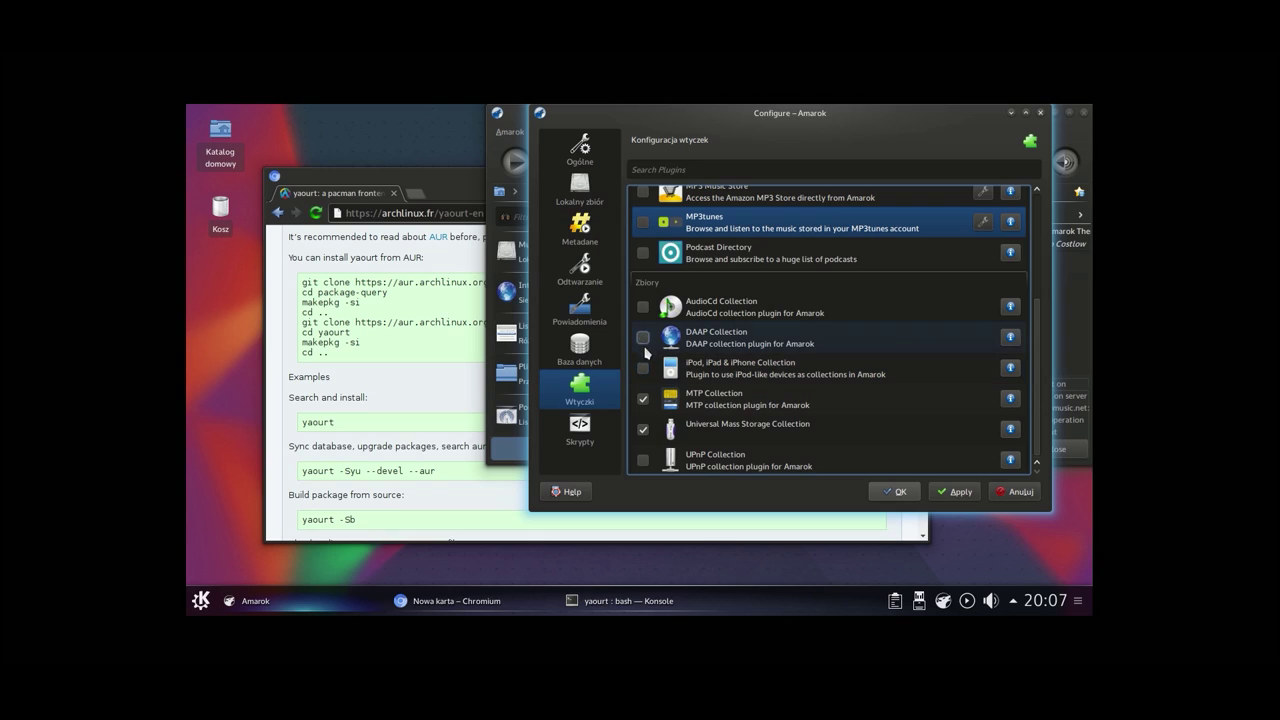
{"action": "left_click", "coordinate": [643, 398]}
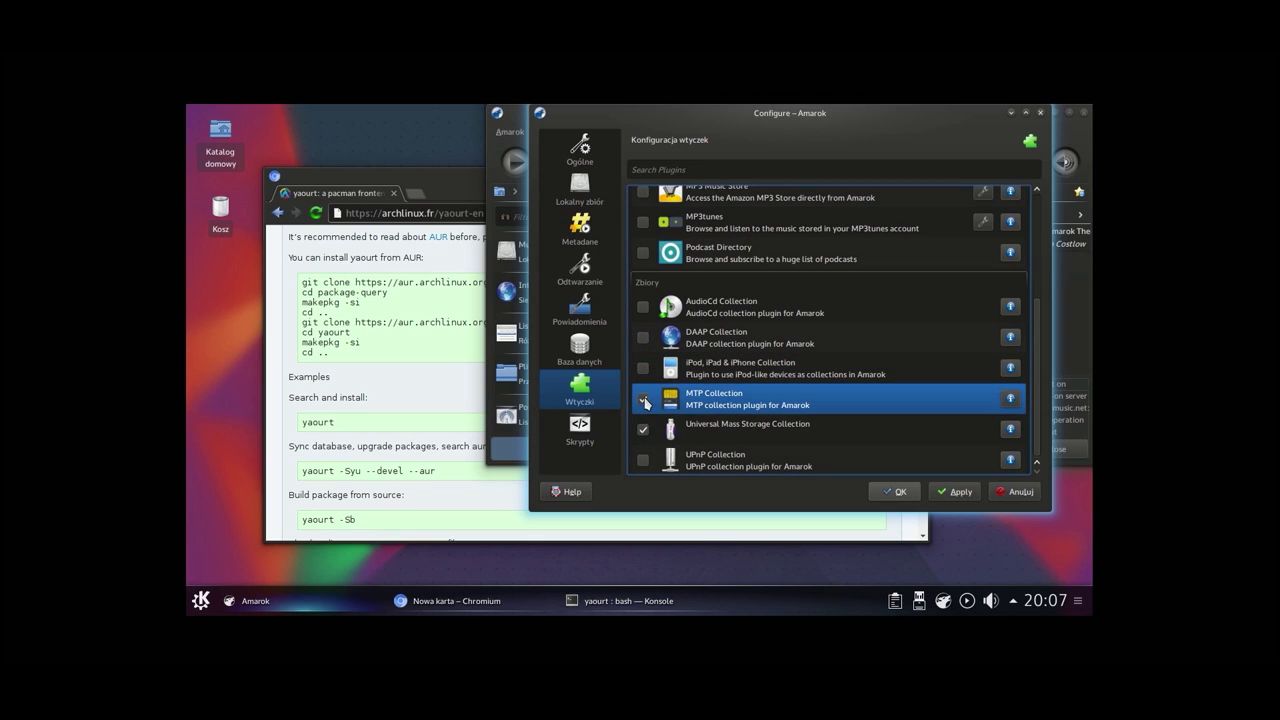
{"action": "left_click", "coordinate": [643, 429]}
{"action": "scroll", "coordinate": [725, 386], "scroll_direction": "up", "scroll_amount": 5}
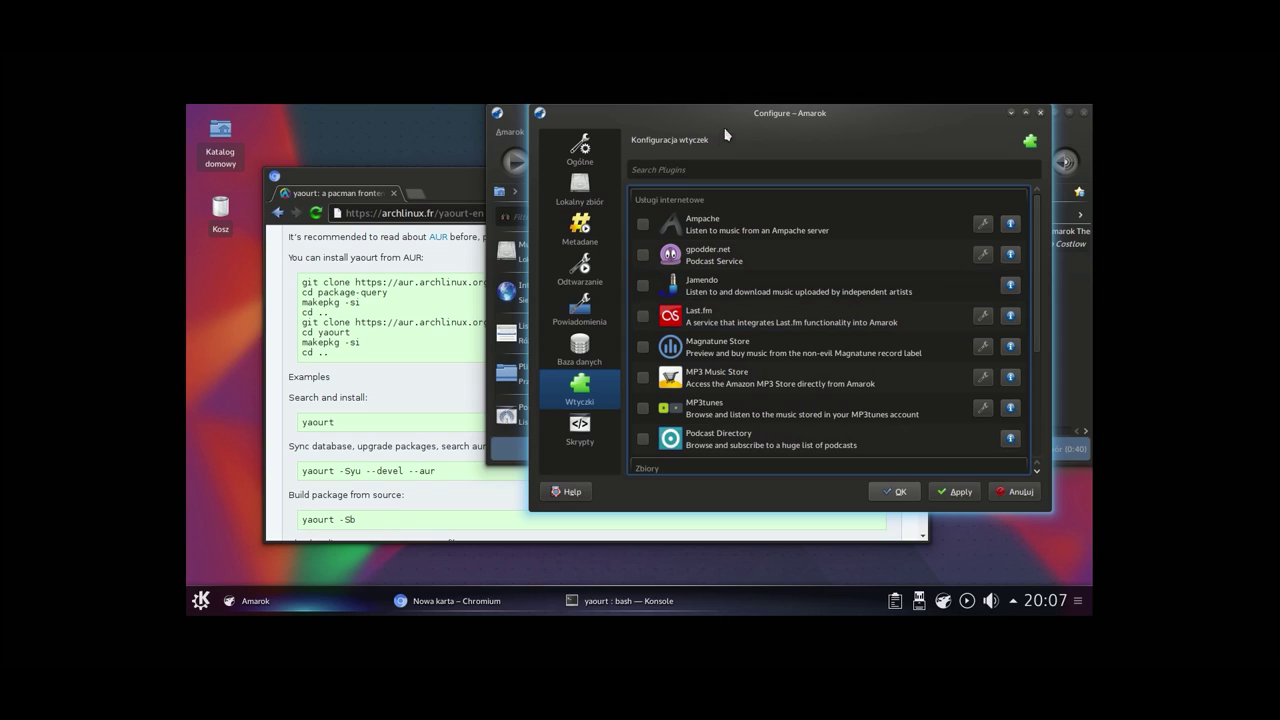
Step: Look through Amarok's script, plugin, database, notification and playback settings
{"action": "left_click", "coordinate": [722, 160]}
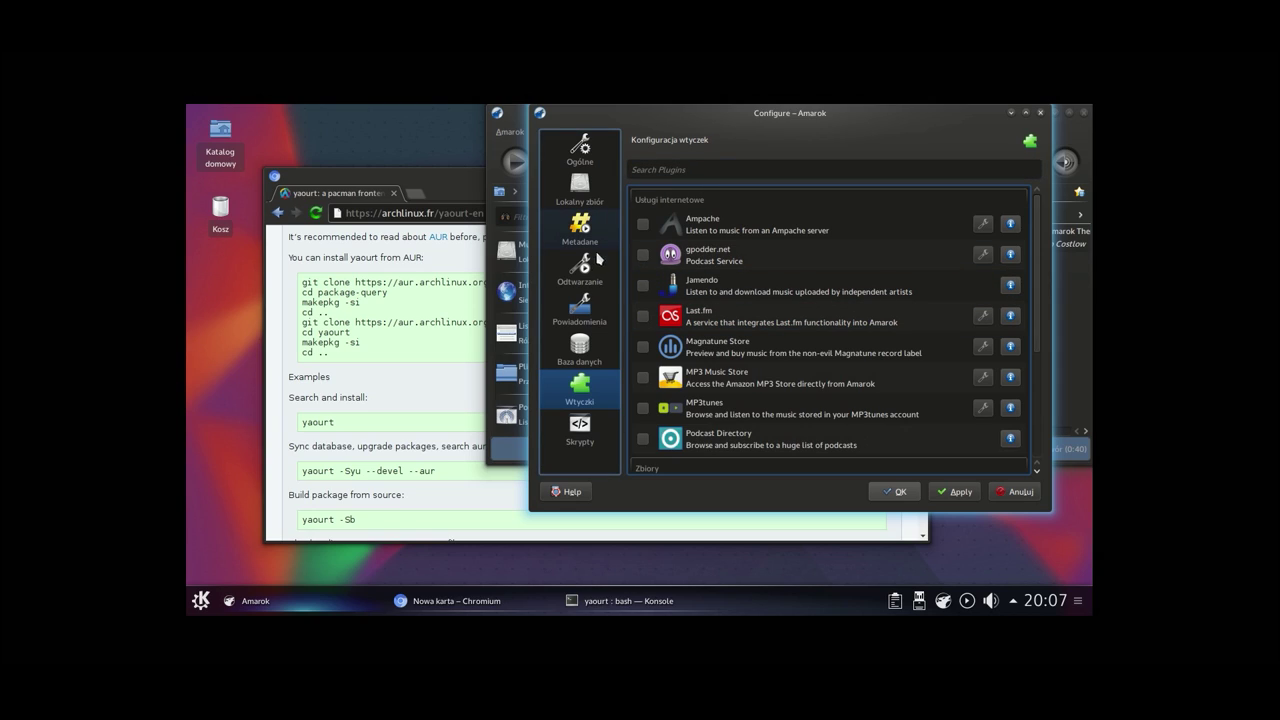
{"action": "left_click", "coordinate": [596, 432]}
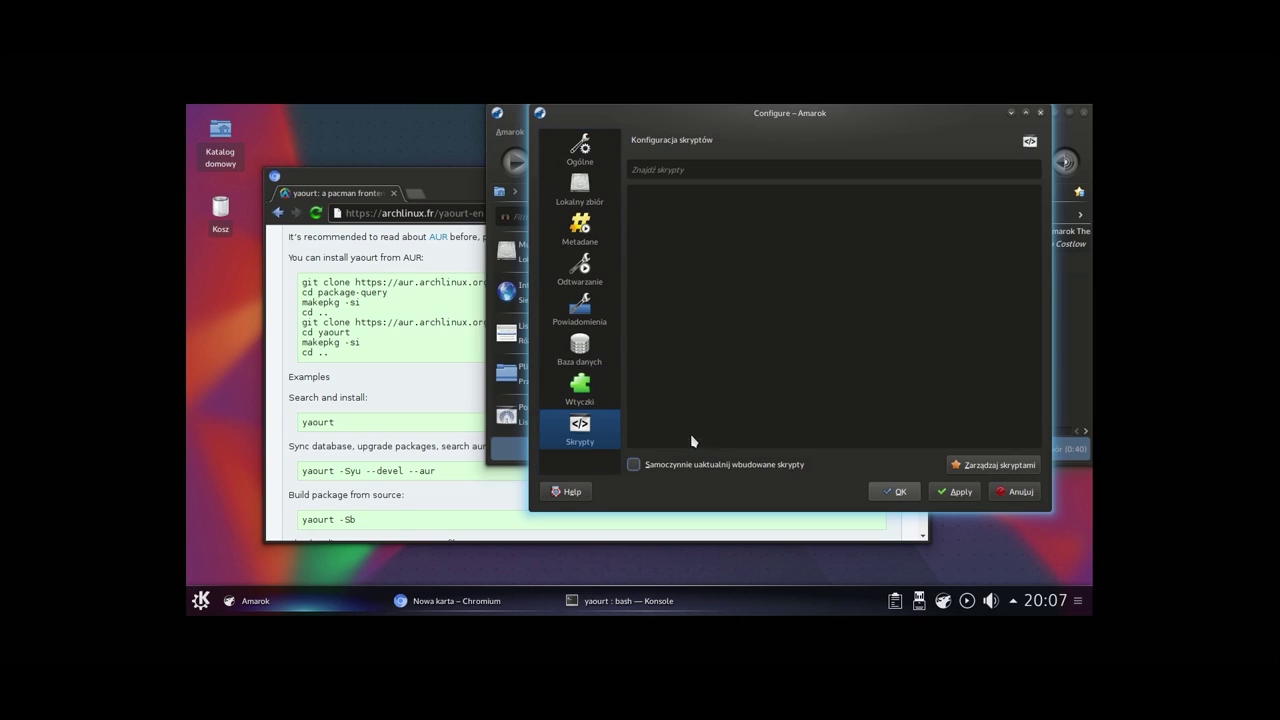
{"action": "left_click", "coordinate": [579, 390]}
{"action": "left_click", "coordinate": [579, 350]}
{"action": "left_click", "coordinate": [579, 310]}
{"action": "left_click", "coordinate": [579, 270]}
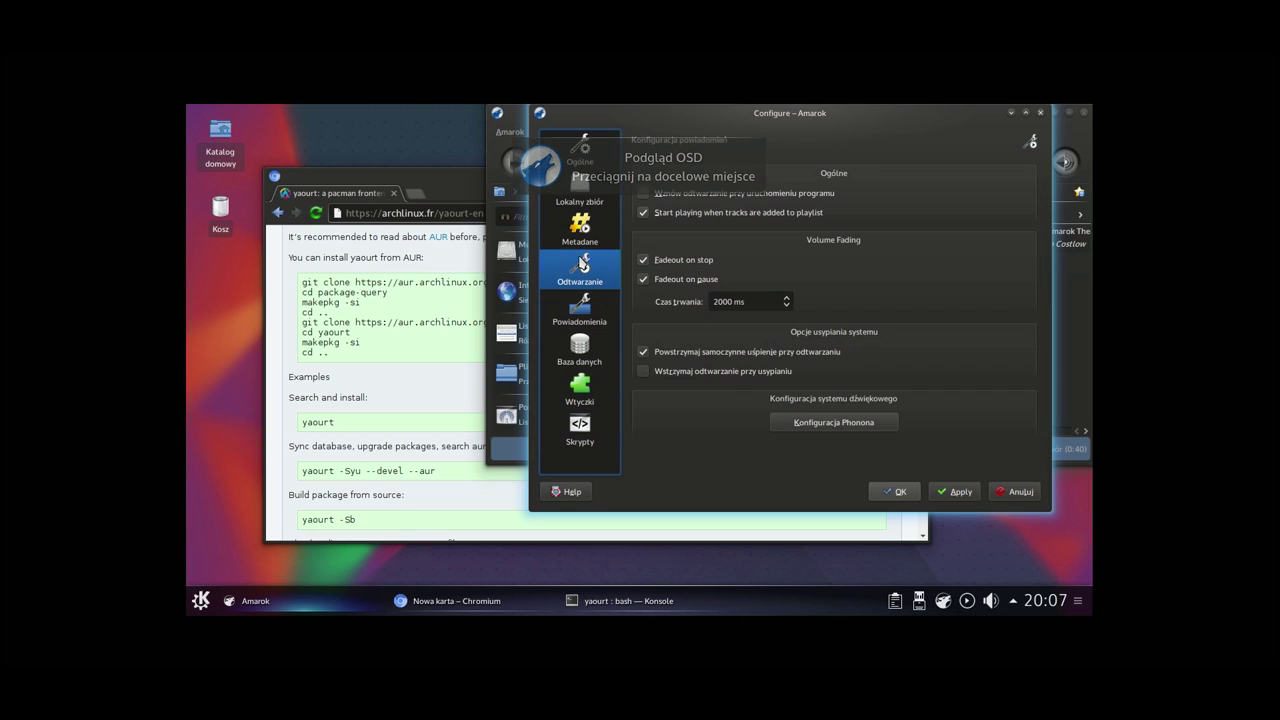
Step: Check the metadata, local collection and general pages of Amarok's configuration, then accept the settings
{"action": "left_click", "coordinate": [580, 230]}
{"action": "left_click", "coordinate": [585, 195]}
{"action": "left_click", "coordinate": [580, 230]}
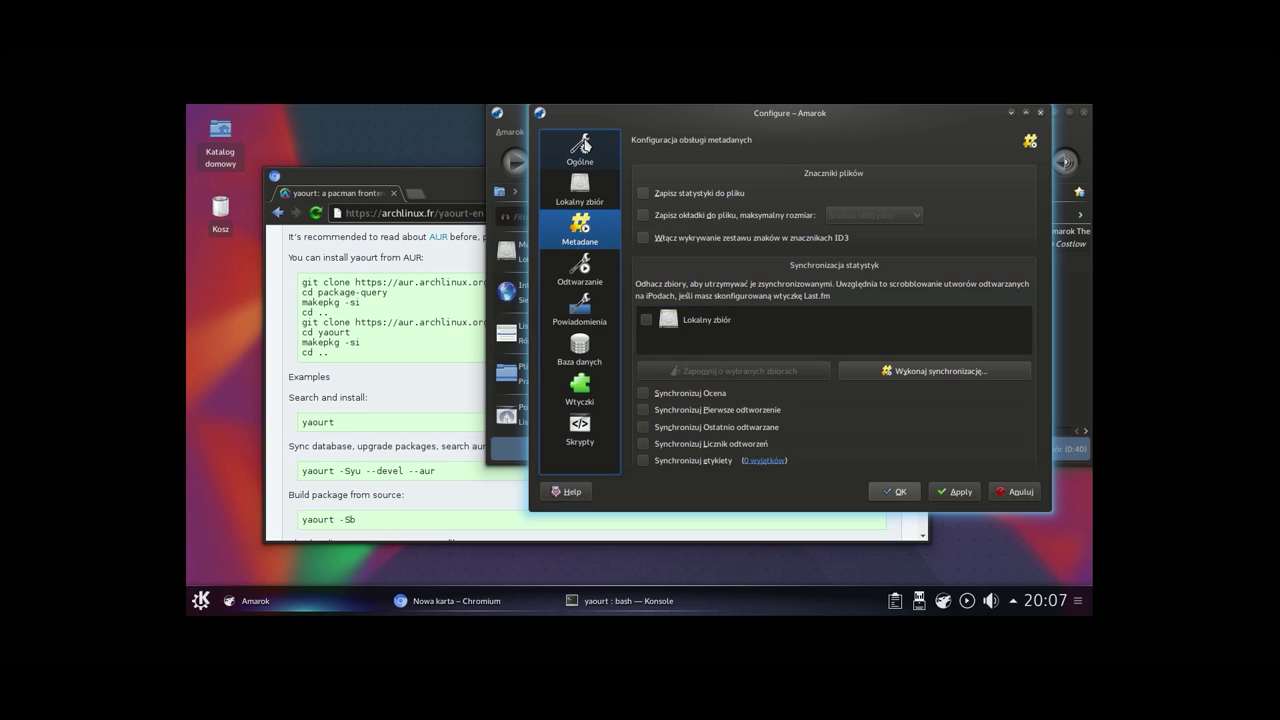
{"action": "left_click", "coordinate": [579, 150]}
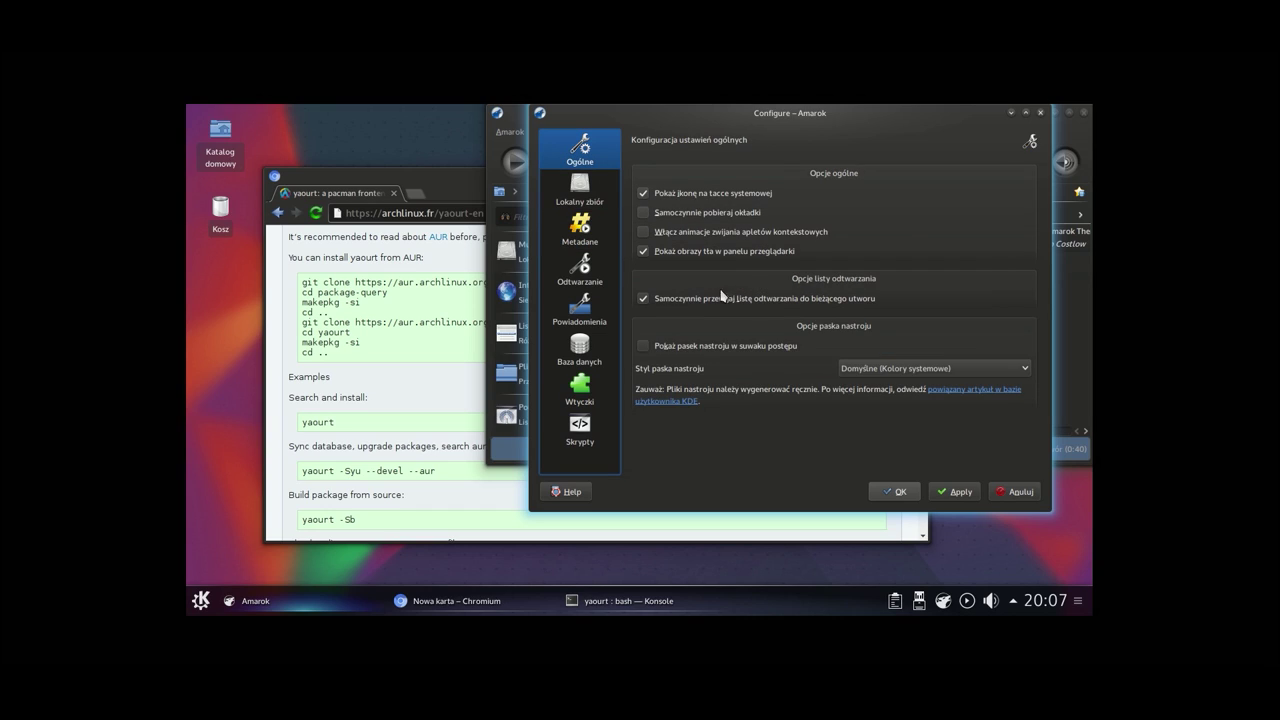
{"action": "left_click", "coordinate": [893, 491]}
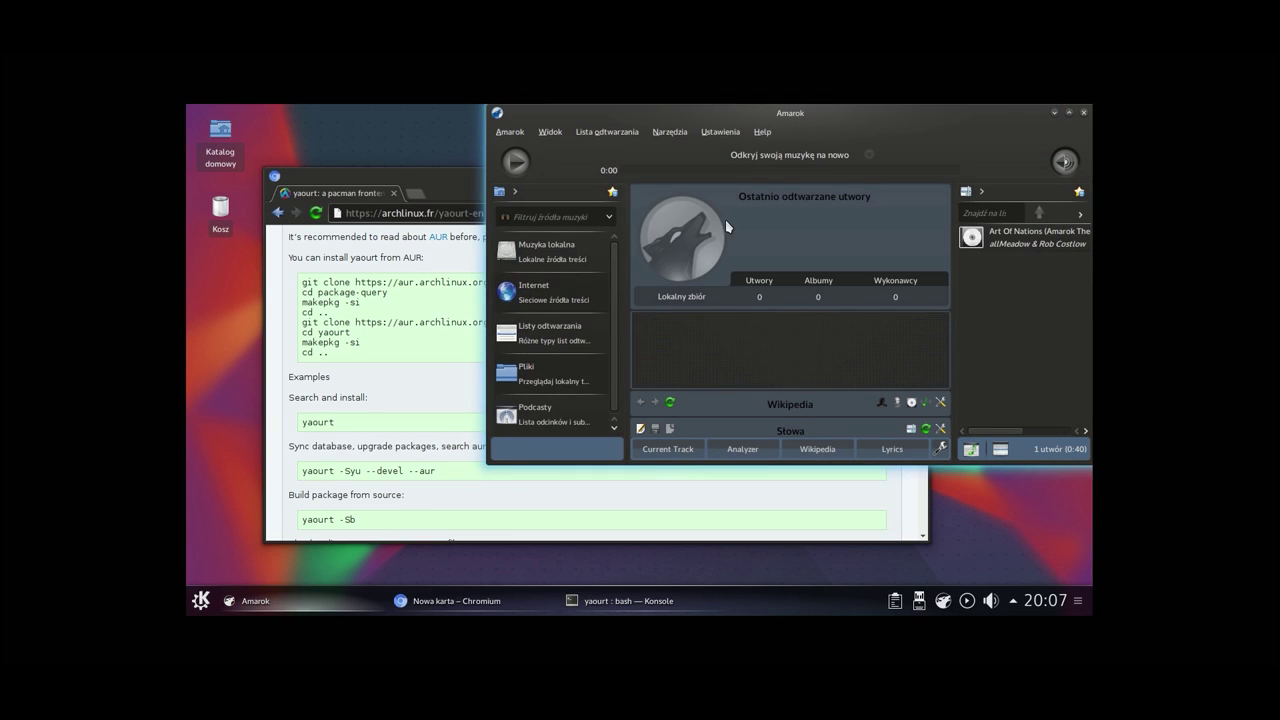
Step: Remove the Current Track, Analyzer, Lyrics and Wikipedia applets from Amarok's context view
{"action": "right_click", "coordinate": [725, 219]}
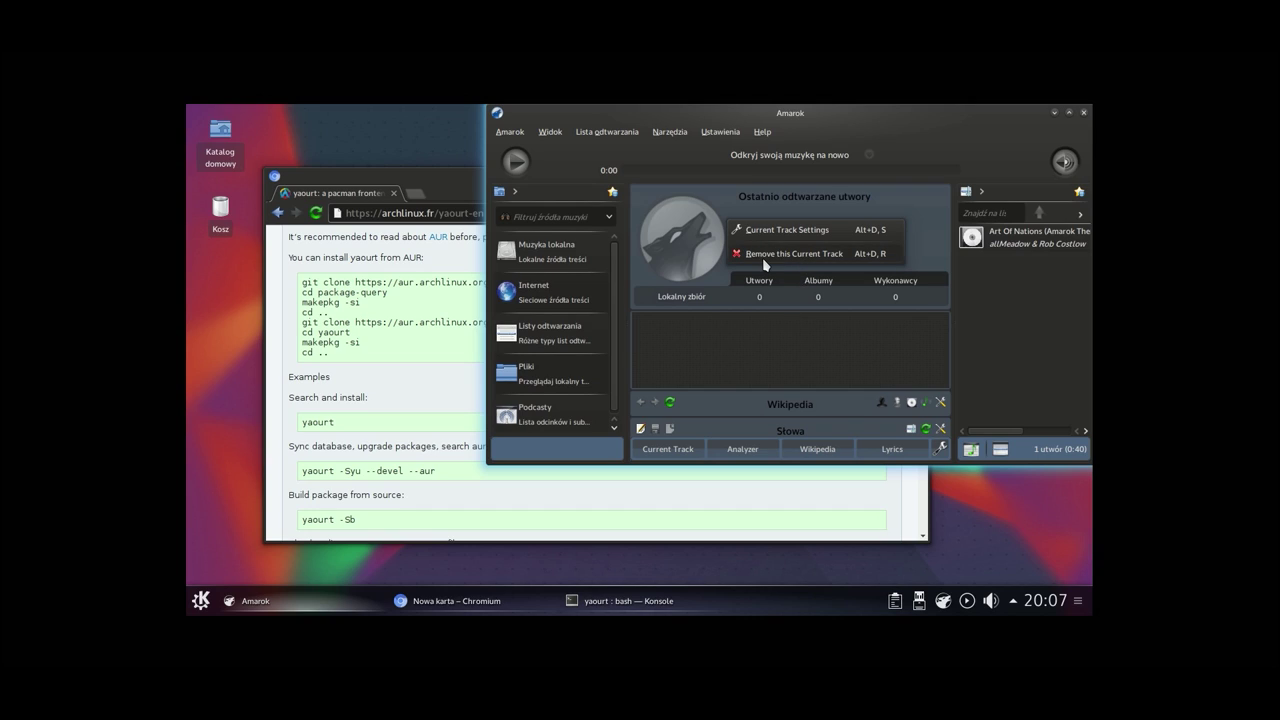
{"action": "left_click", "coordinate": [764, 256]}
{"action": "right_click", "coordinate": [750, 222]}
{"action": "left_click", "coordinate": [784, 314]}
{"action": "right_click", "coordinate": [766, 227]}
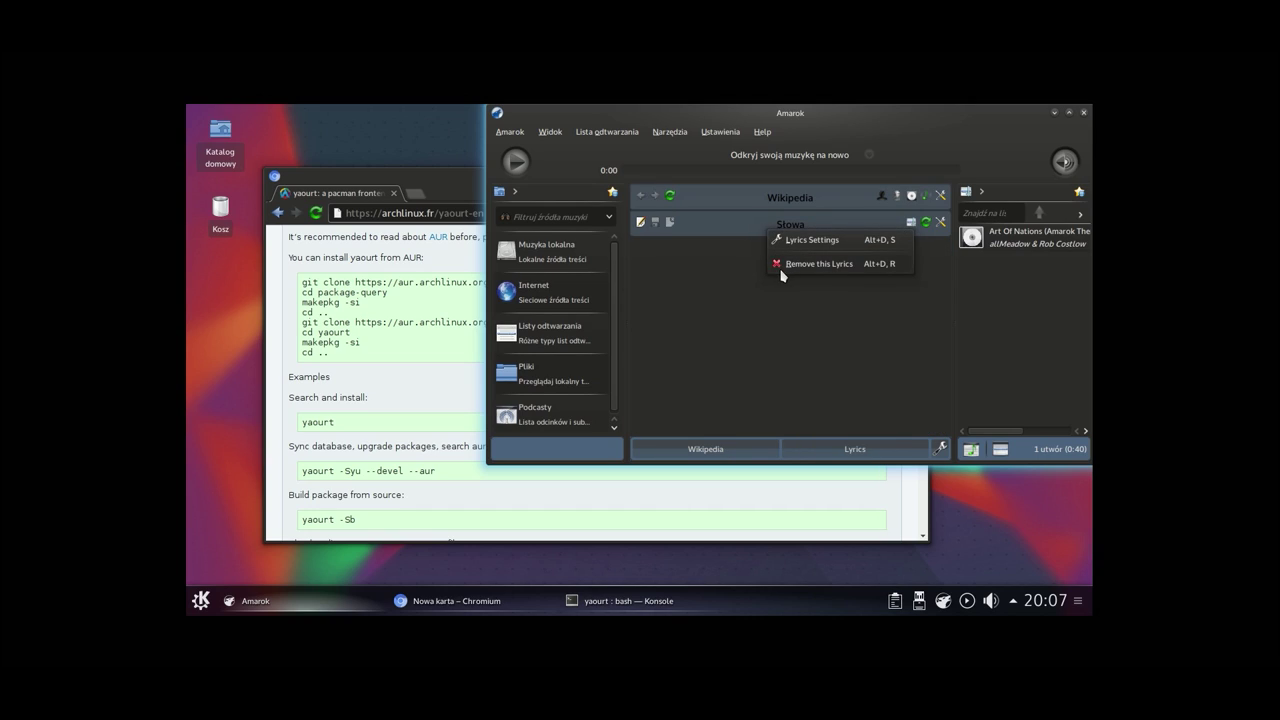
{"action": "left_click", "coordinate": [778, 264]}
{"action": "right_click", "coordinate": [772, 198]}
{"action": "left_click", "coordinate": [800, 232]}
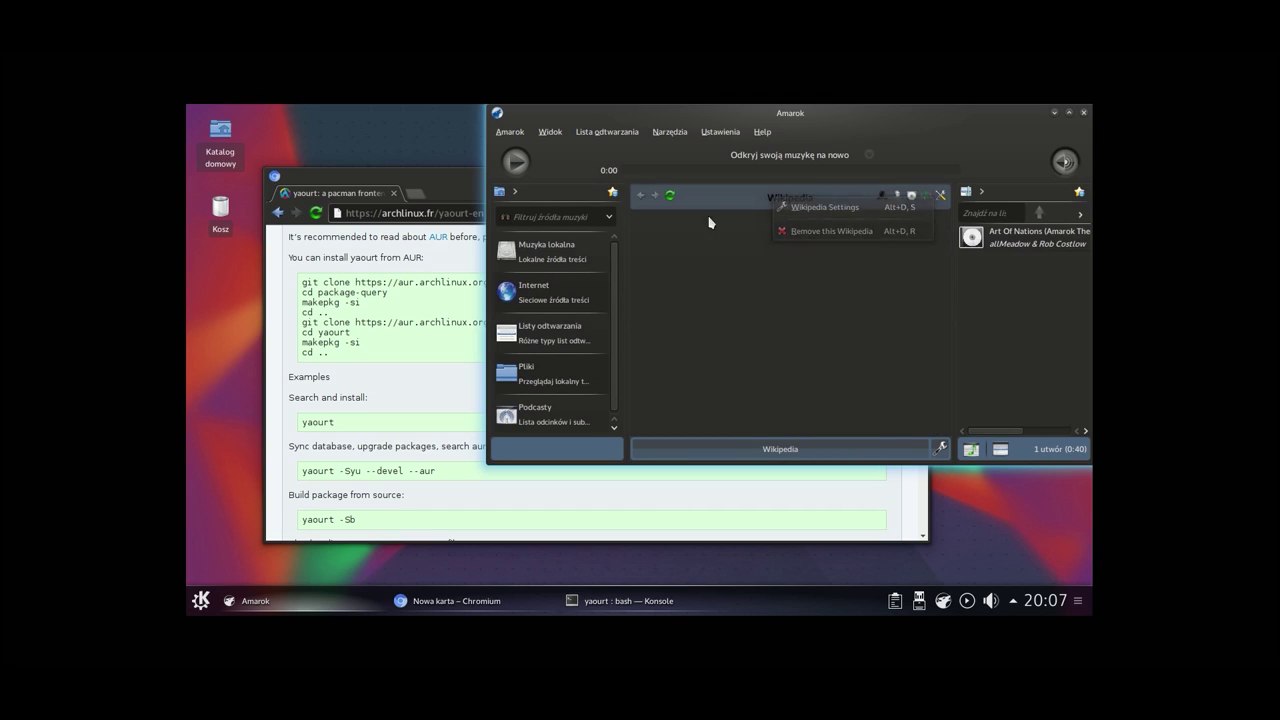
Step: Unlock Amarok's layout and close the media sources and context panels, keeping only the playlist
{"action": "right_click", "coordinate": [562, 168]}
{"action": "left_click", "coordinate": [606, 174]}
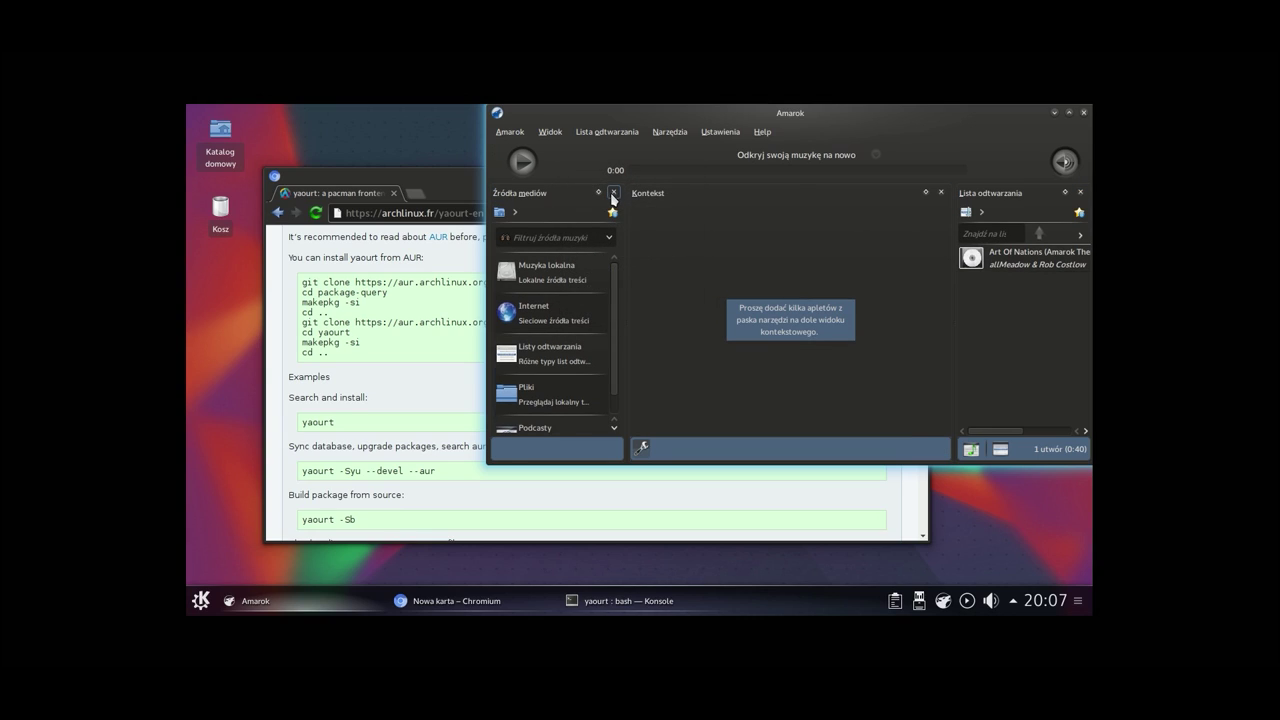
{"action": "left_click", "coordinate": [614, 193]}
{"action": "left_click", "coordinate": [899, 192]}
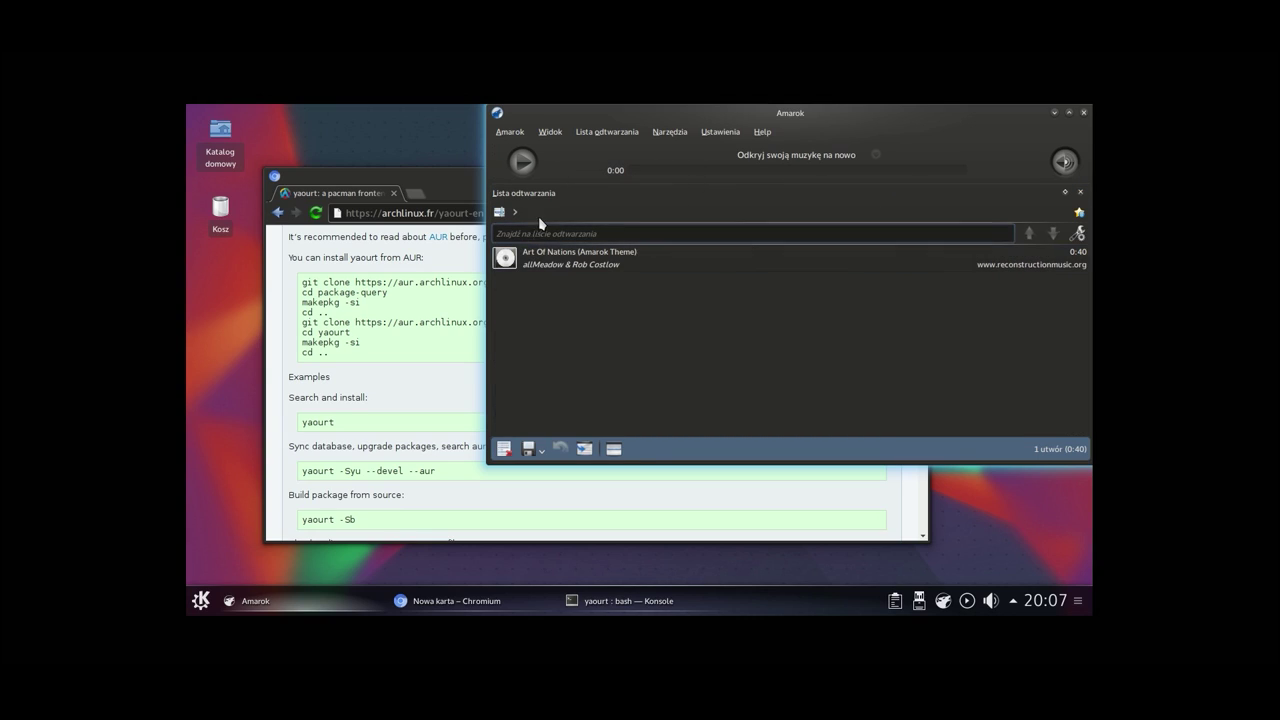
{"action": "right_click", "coordinate": [558, 163]}
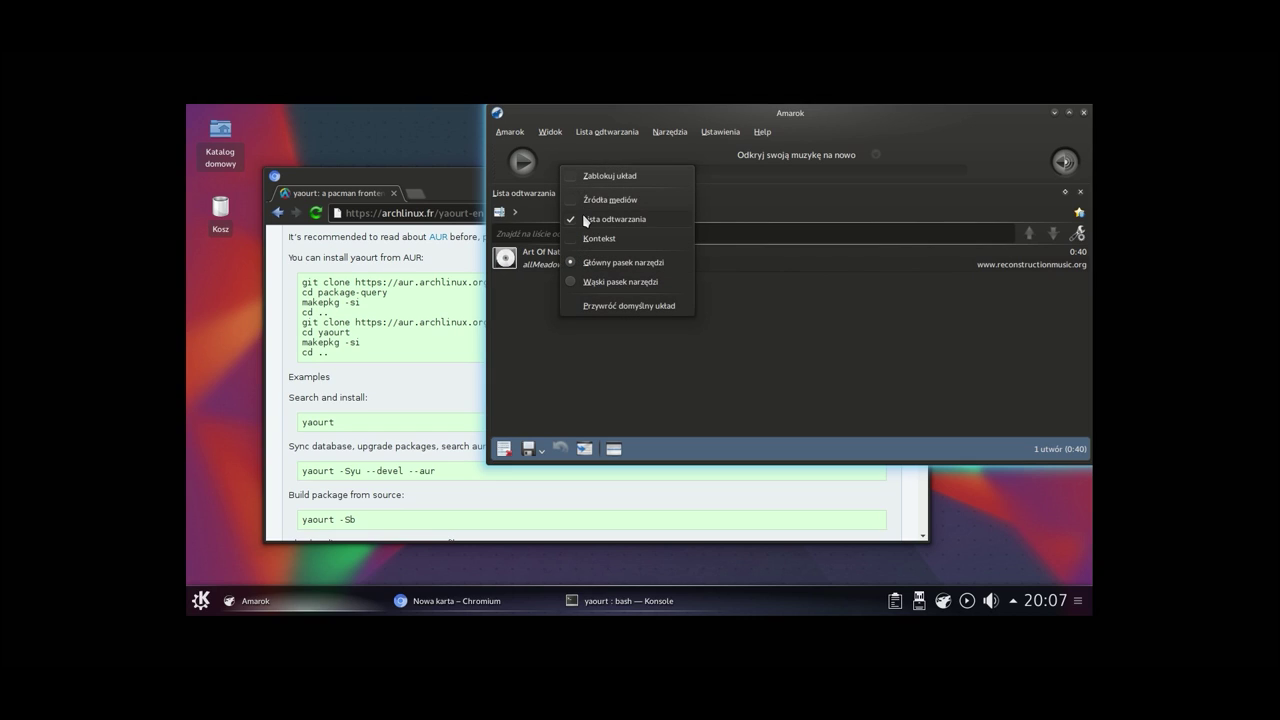
Step: Find the Show Menubar action in Amarok's shortcut configuration and assign it the custom shortcut Ctrl+U
{"action": "left_click", "coordinate": [724, 133]}
{"action": "left_click", "coordinate": [731, 131]}
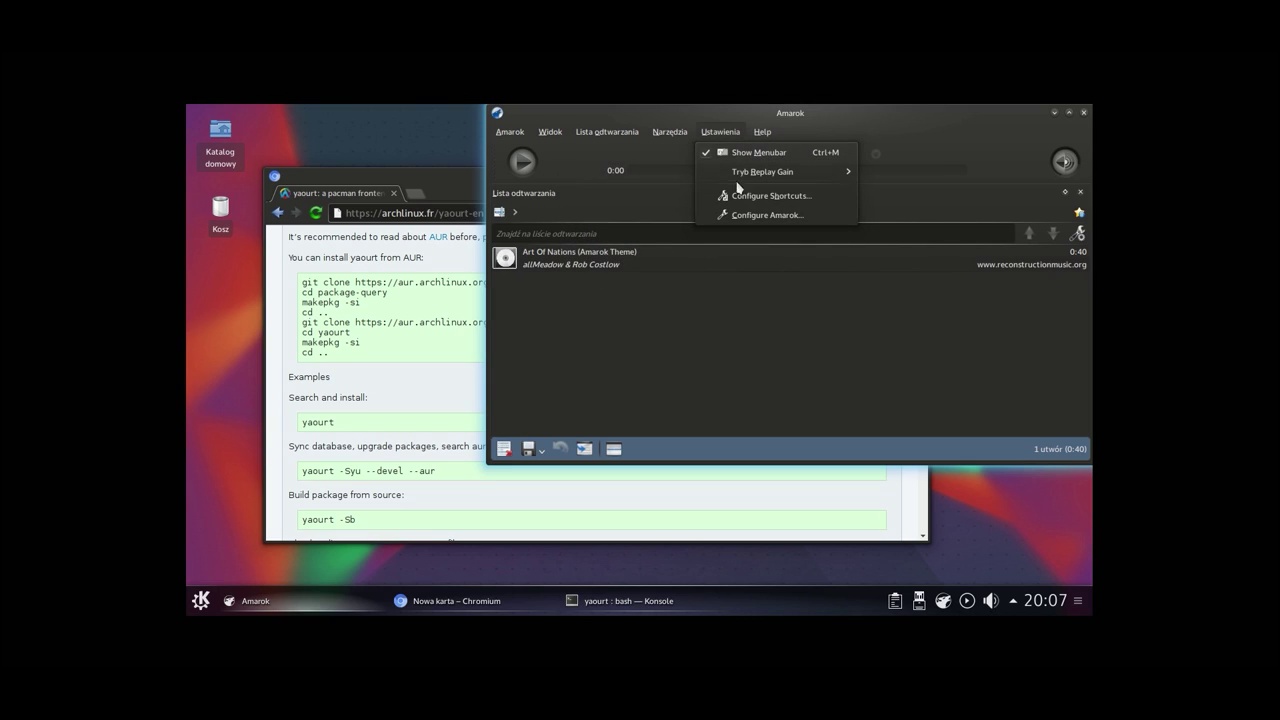
{"action": "left_click", "coordinate": [755, 197]}
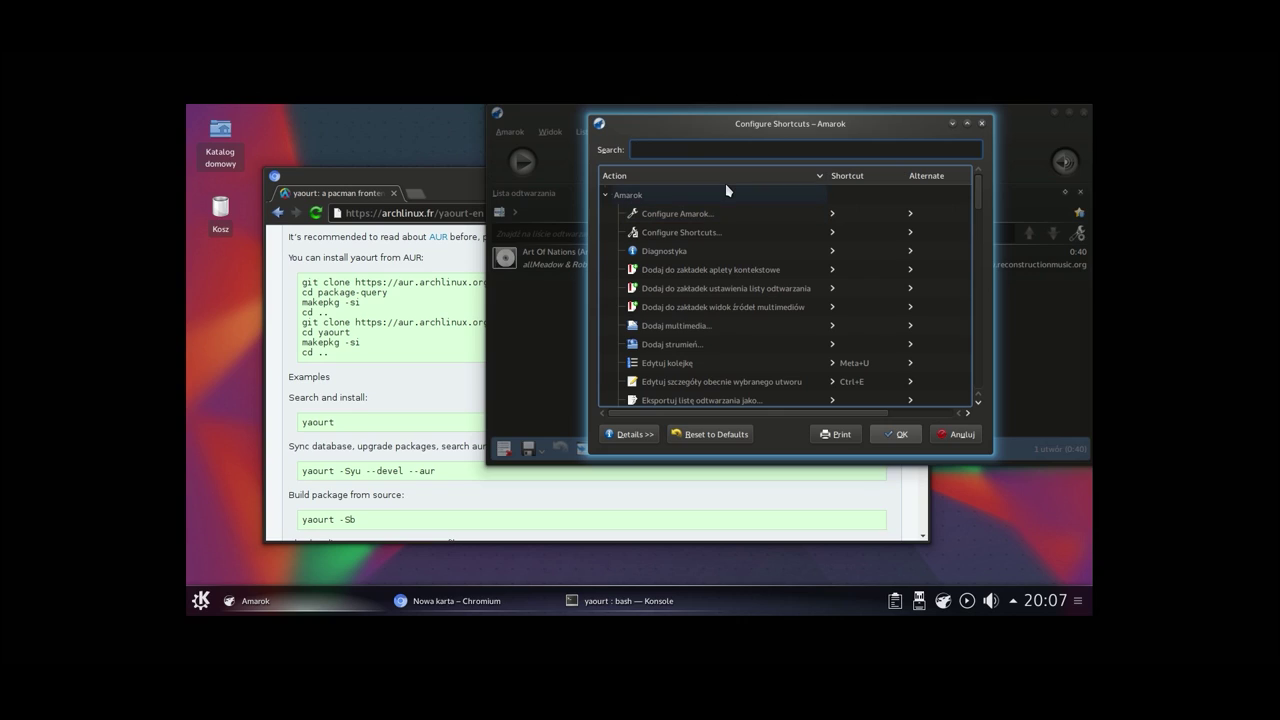
{"action": "type", "text": "menu"}
{"action": "left_click", "coordinate": [731, 212]}
{"action": "left_click", "coordinate": [708, 258]}
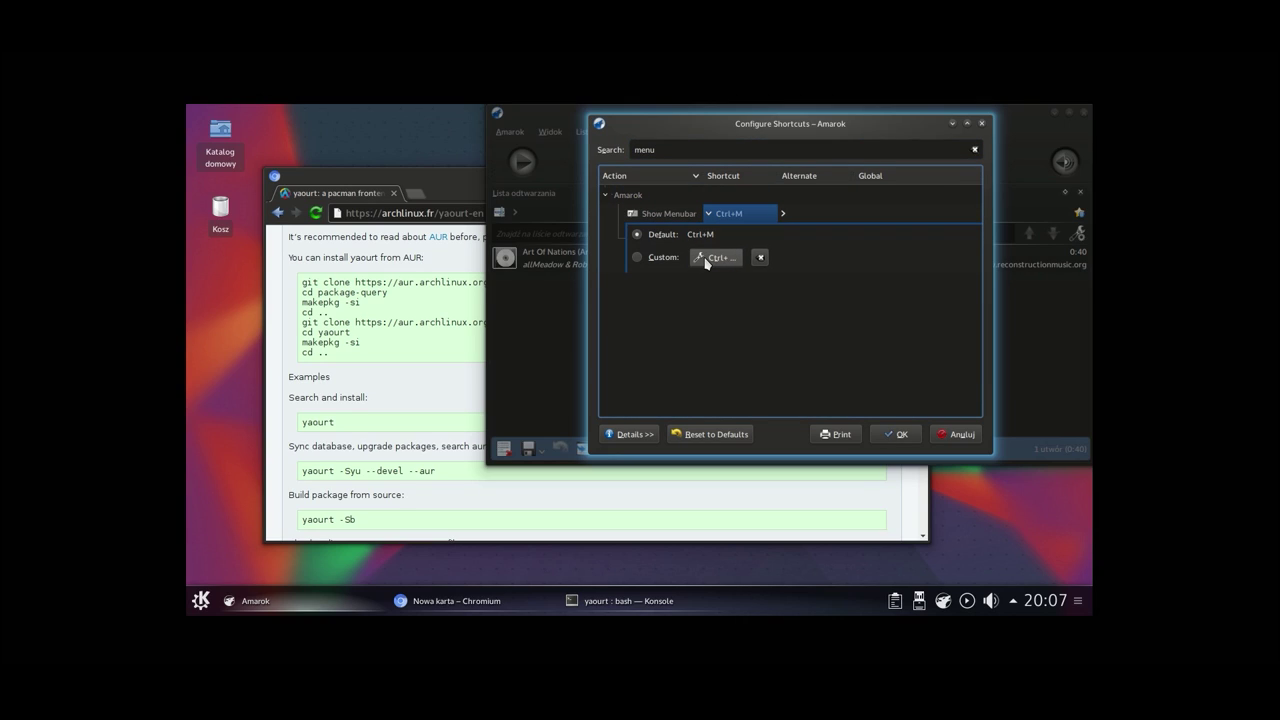
{"action": "key", "text": "ctrl+u"}
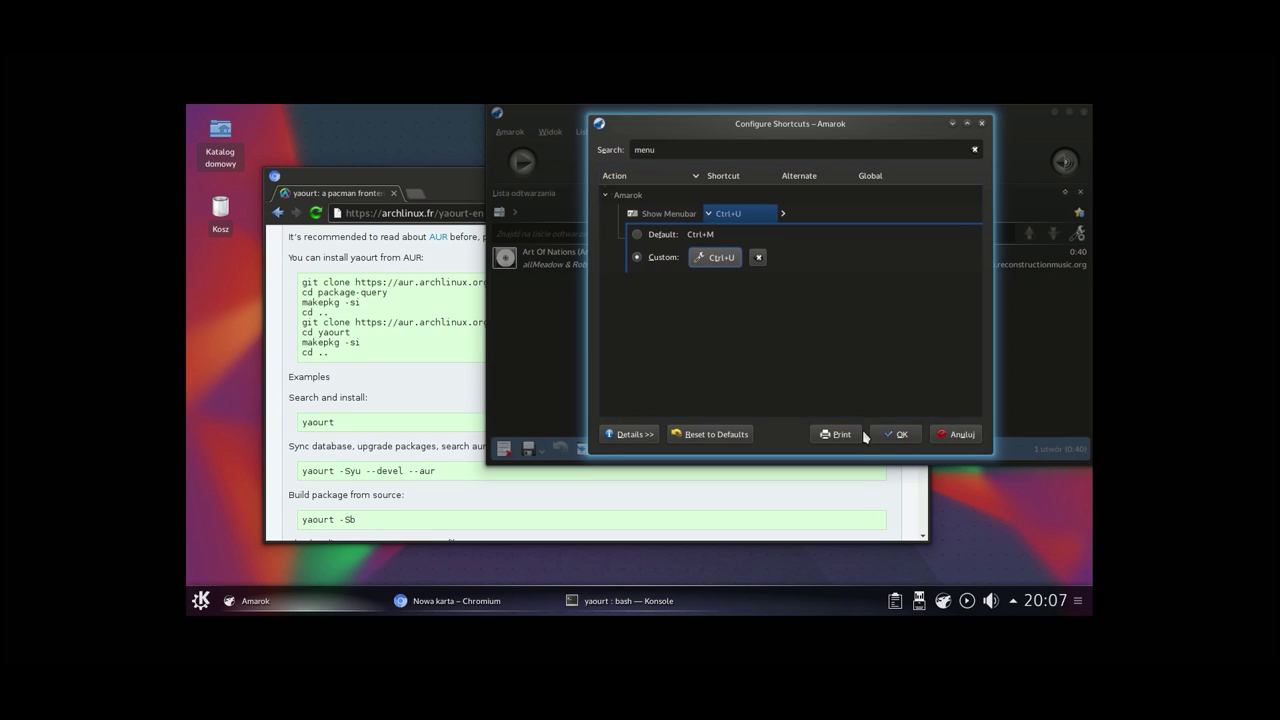
{"action": "left_click", "coordinate": [897, 434]}
Step: Lock Amarok's layout and hide its menu bar, opting not to be asked again
{"action": "right_click", "coordinate": [558, 155]}
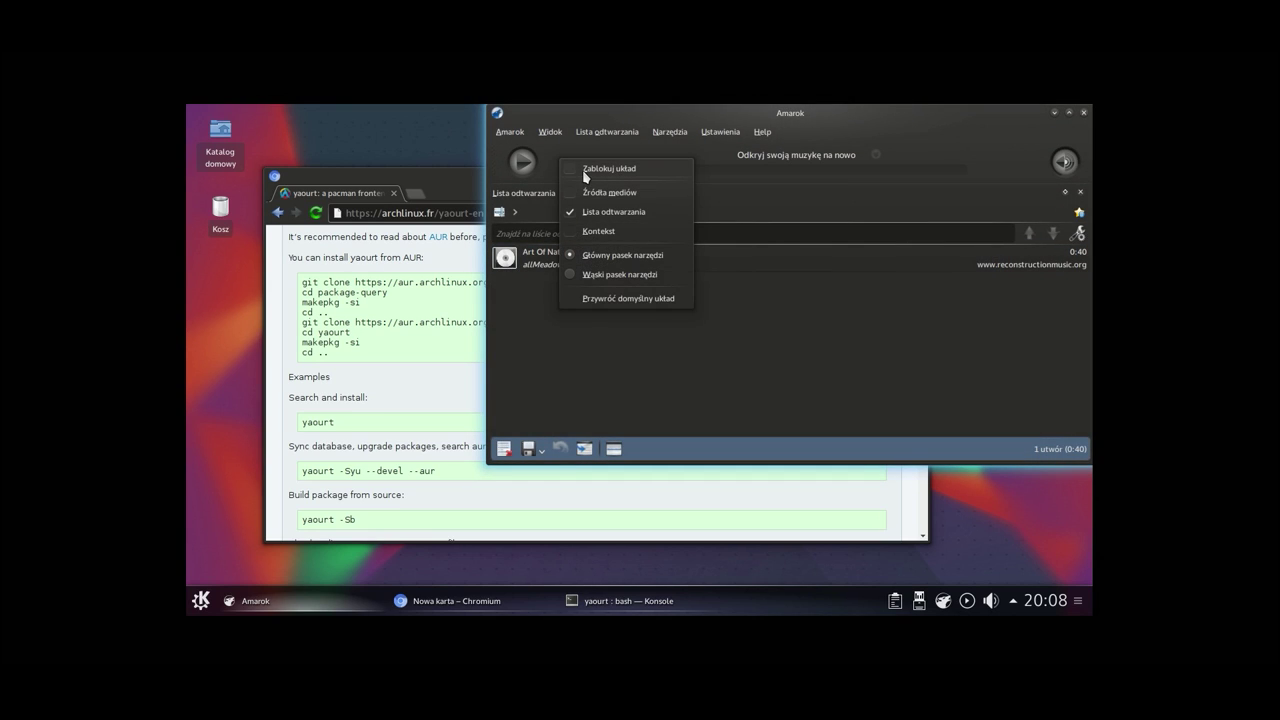
{"action": "left_click", "coordinate": [582, 172]}
{"action": "key", "text": "ctrl+u"}
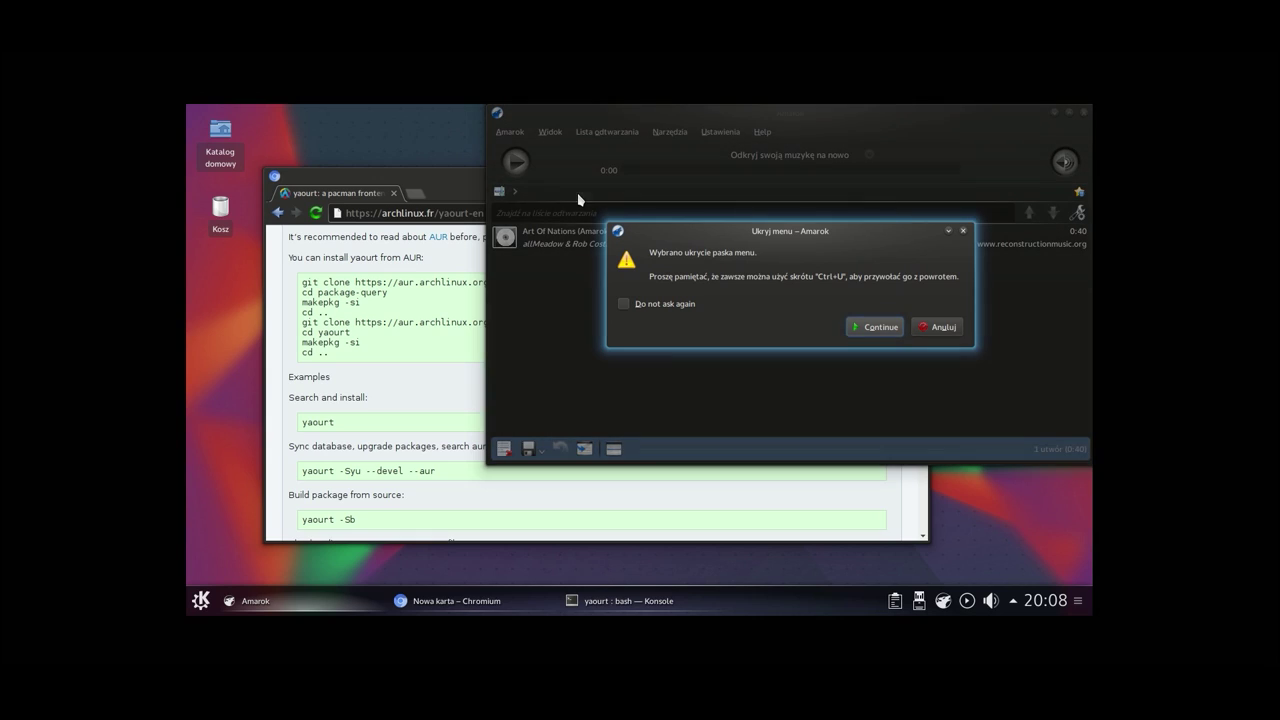
{"action": "left_click", "coordinate": [690, 305]}
{"action": "left_click", "coordinate": [867, 329]}
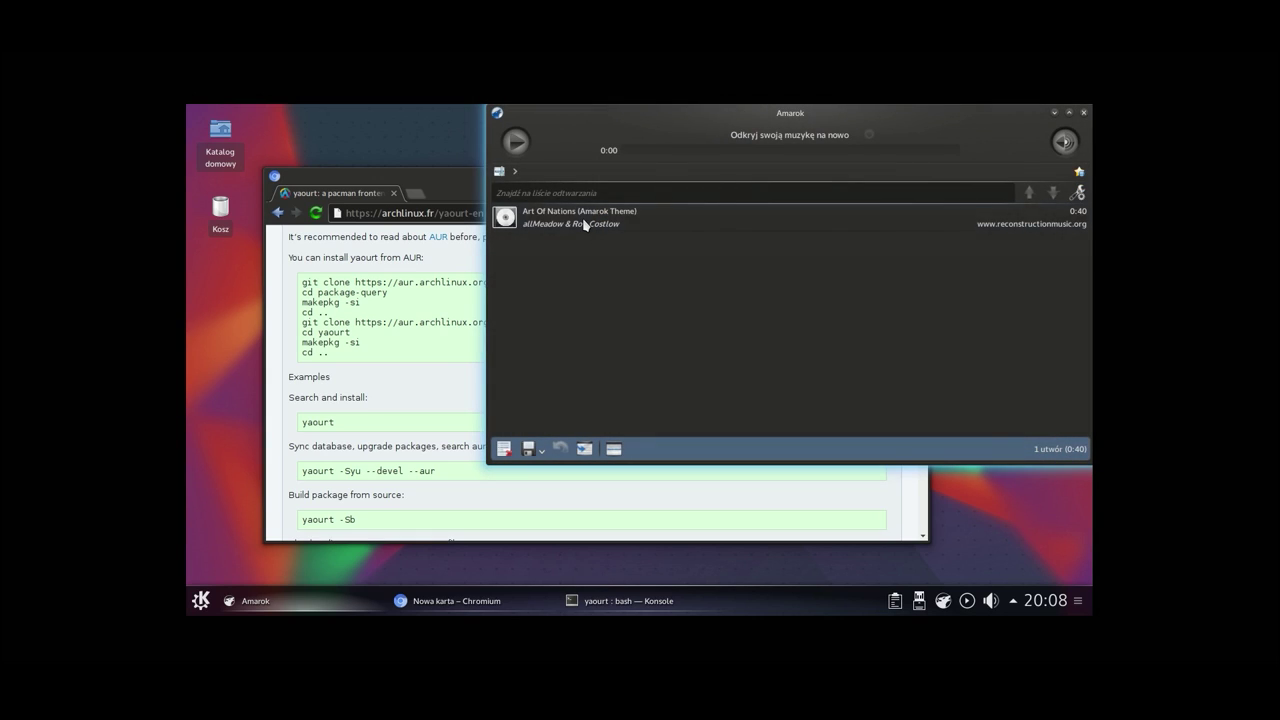
Step: Briefly test playback of the Art Of Nations track and shrink Amarok into a compact player in the desktop's lower-right corner
{"action": "double_click", "coordinate": [580, 217]}
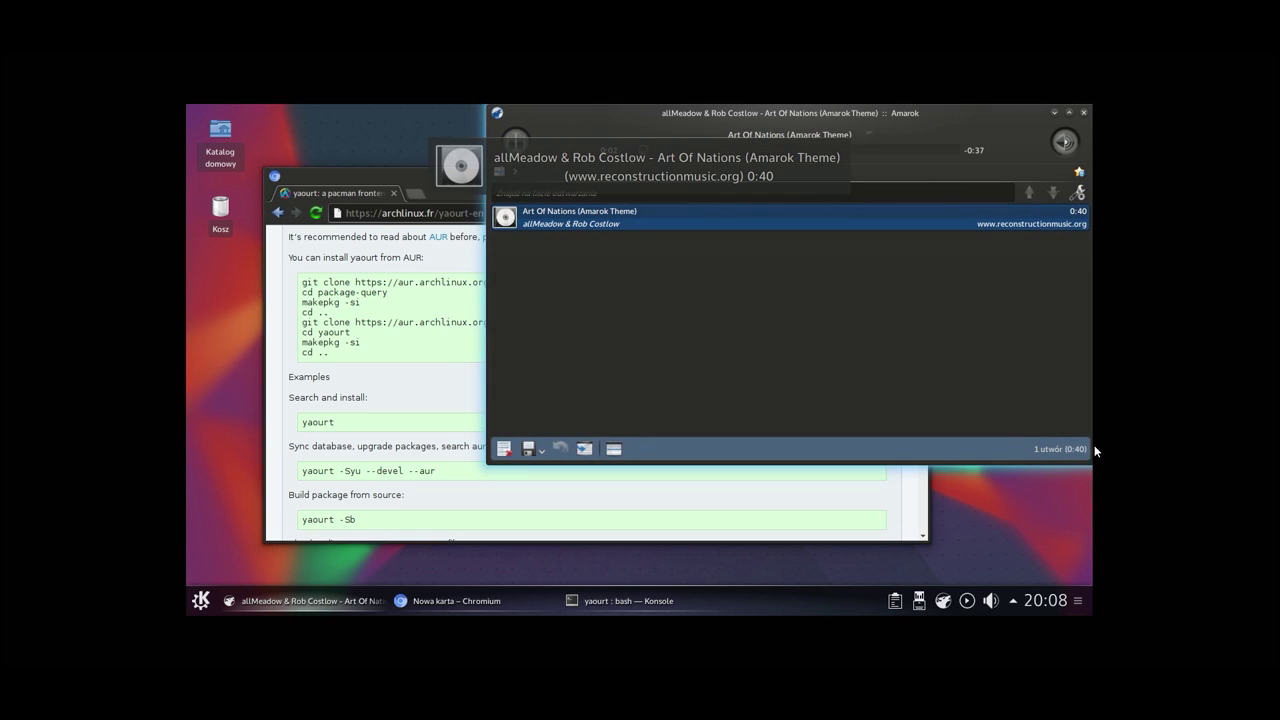
{"action": "key", "text": "space"}
{"action": "left_click_drag", "start_coordinate": [1094, 470], "coordinate": [1018, 541]}
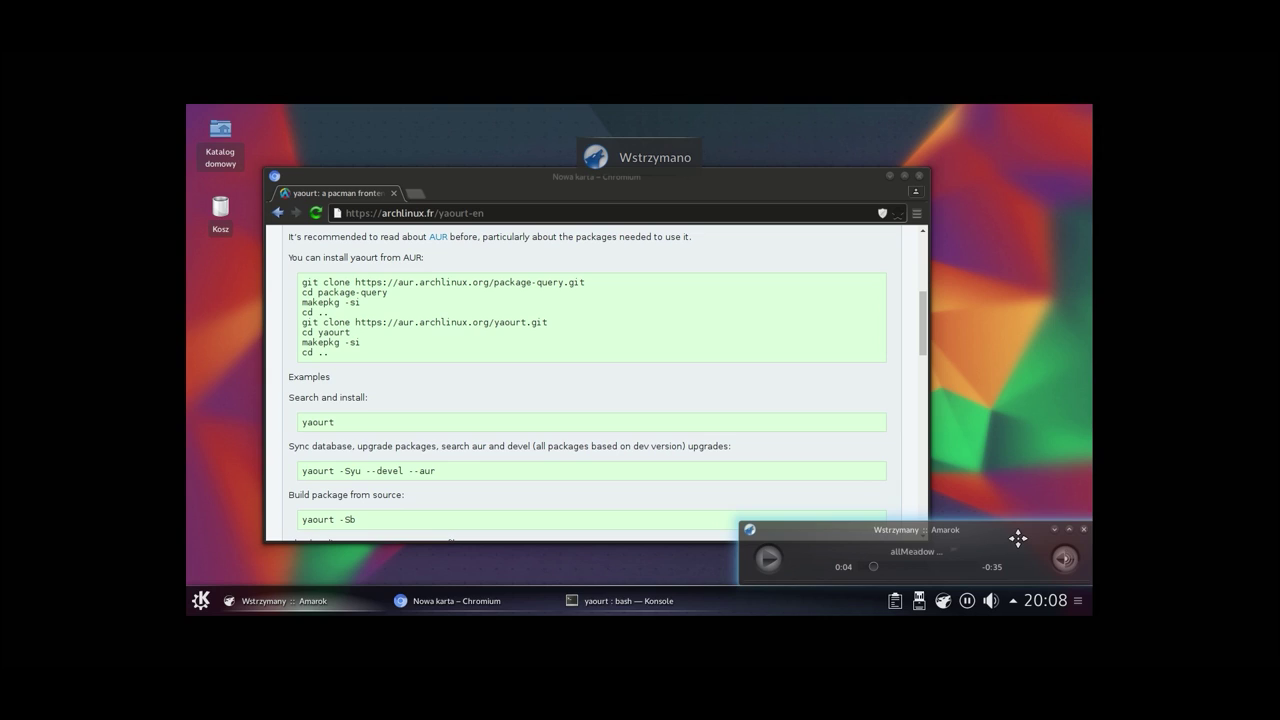
Step: Create an application-specific window rule for Amarok that initially applies position 829,625 and size 535,97
{"action": "left_click", "coordinate": [750, 533]}
{"action": "mouse_move", "coordinate": [845, 495]}
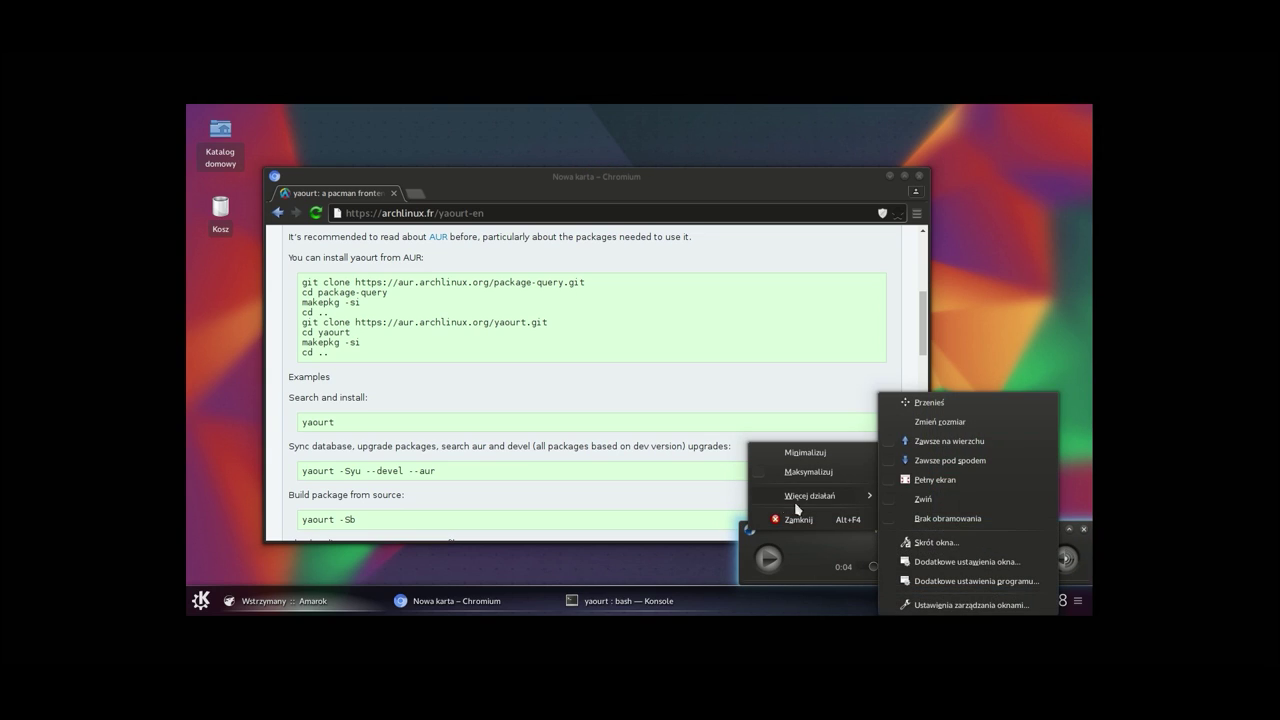
{"action": "left_click", "coordinate": [989, 588]}
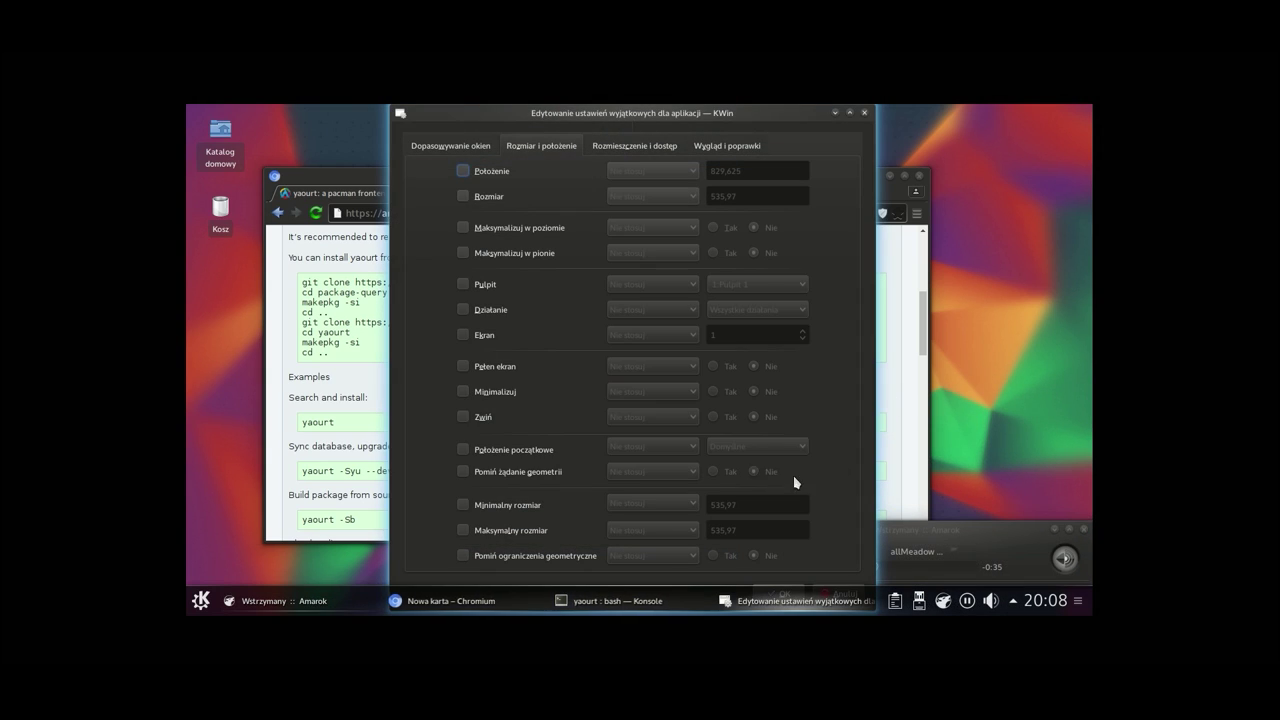
{"action": "left_click", "coordinate": [483, 172]}
{"action": "left_click", "coordinate": [463, 196]}
{"action": "left_click", "coordinate": [653, 170]}
{"action": "left_click", "coordinate": [655, 205]}
{"action": "left_click", "coordinate": [645, 197]}
{"action": "left_click", "coordinate": [655, 229]}
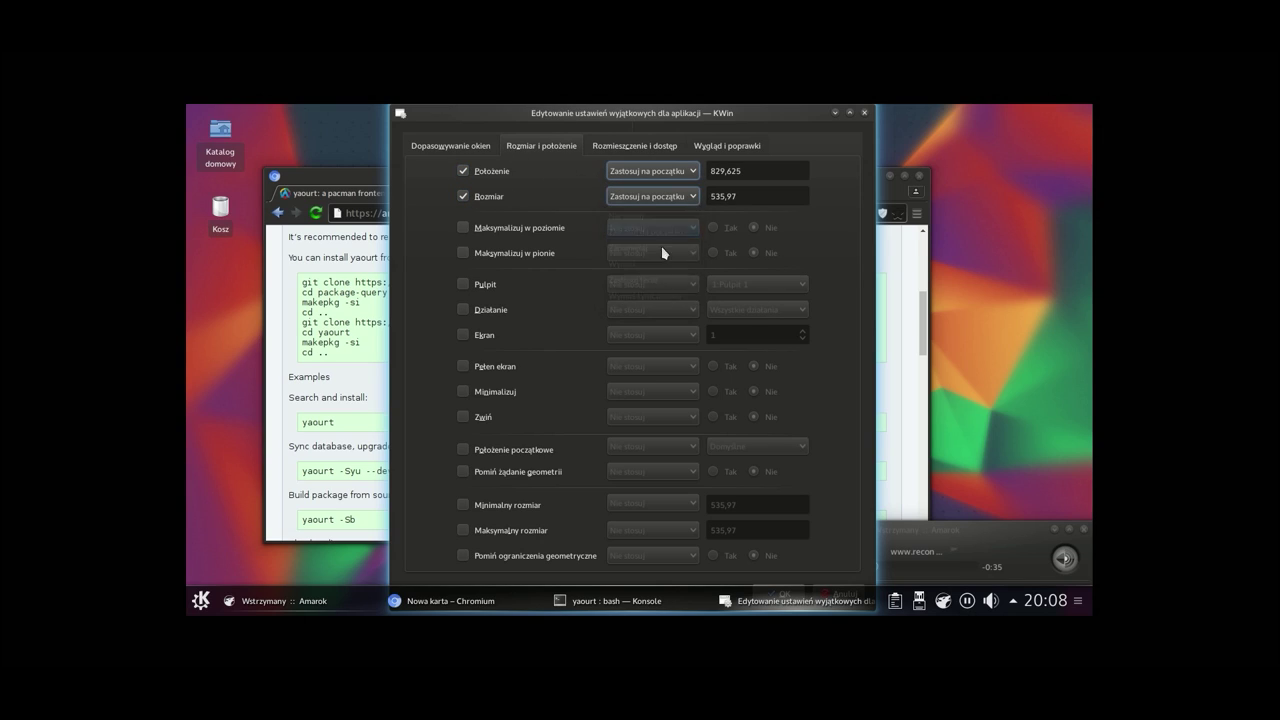
{"action": "left_click", "coordinate": [770, 582]}
Step: Try to close the Chromium window, choosing to wait longer instead of terminating the program
{"action": "left_click", "coordinate": [567, 296]}
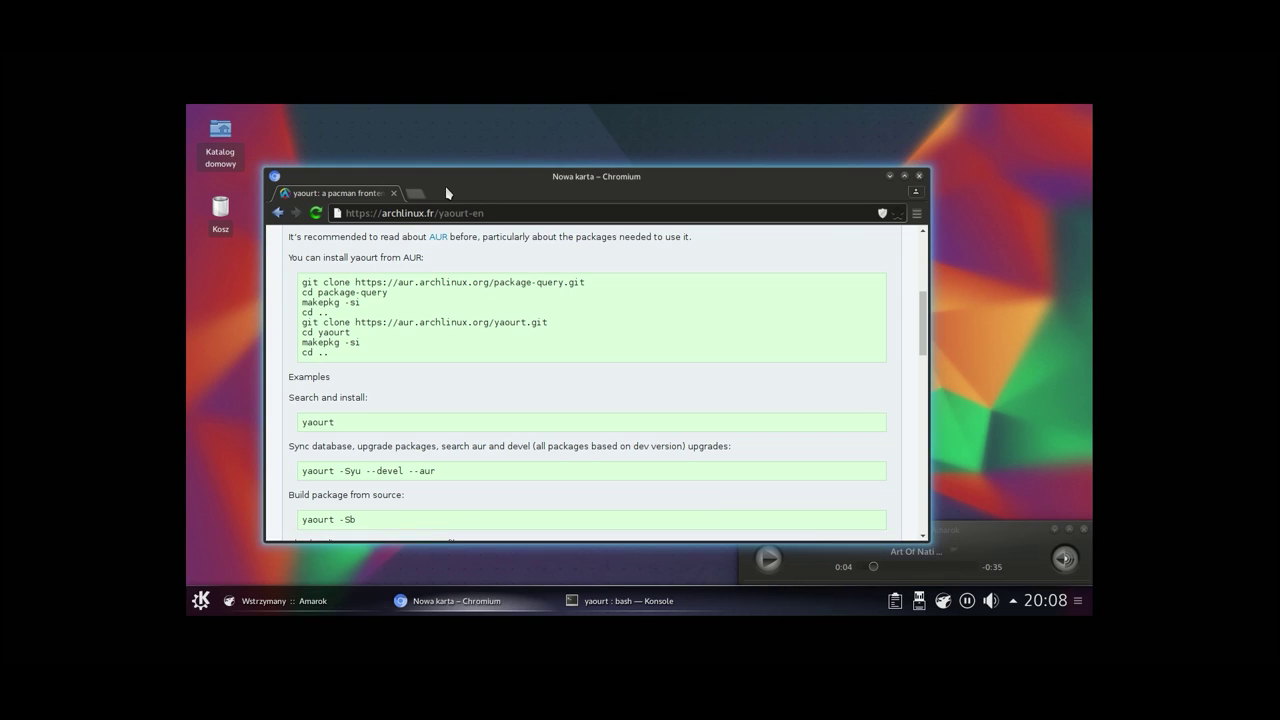
{"action": "left_click_drag", "start_coordinate": [416, 195], "coordinate": [765, 181]}
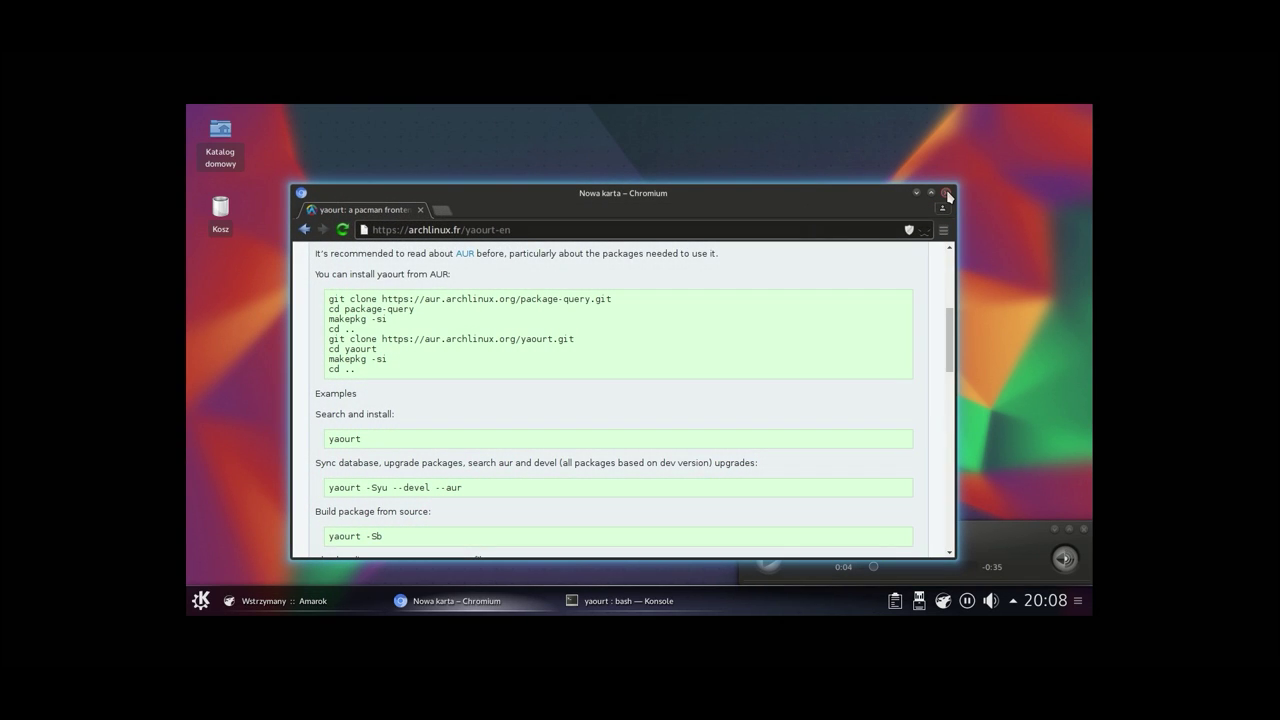
{"action": "left_click", "coordinate": [303, 193]}
{"action": "left_click", "coordinate": [303, 193]}
{"action": "left_click", "coordinate": [303, 193]}
{"action": "left_click", "coordinate": [303, 193]}
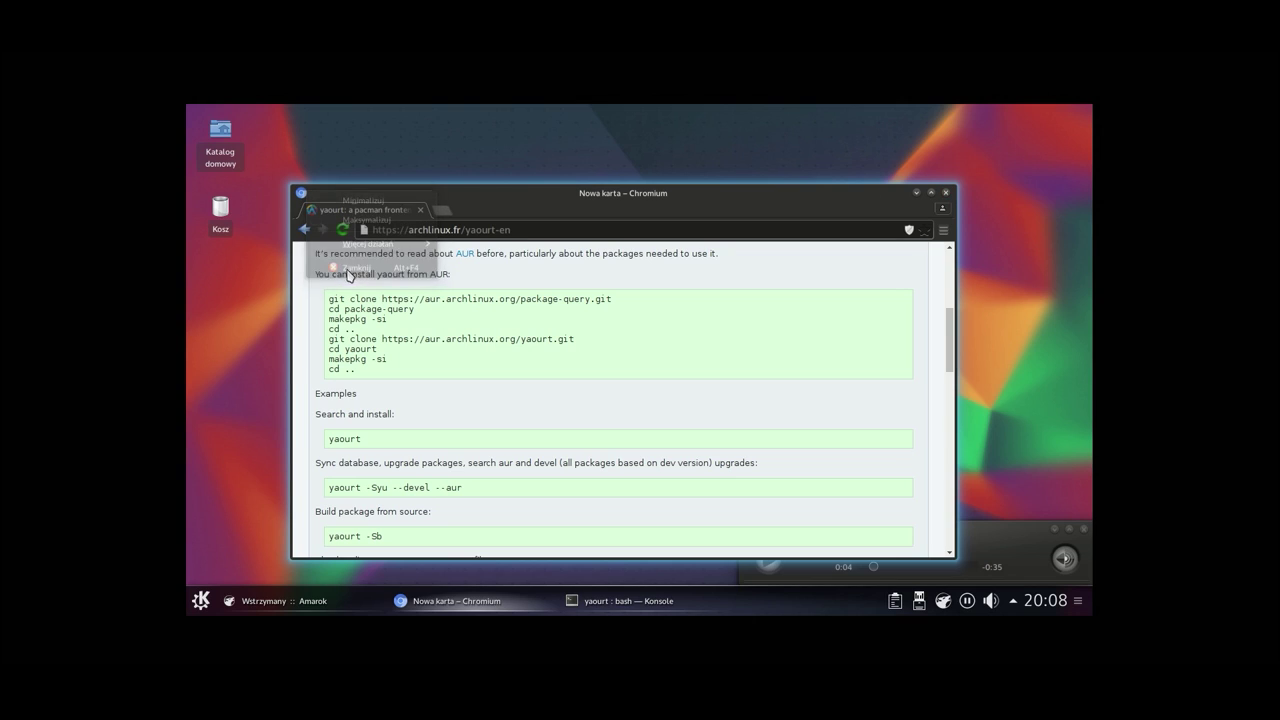
{"action": "left_click", "coordinate": [252, 278]}
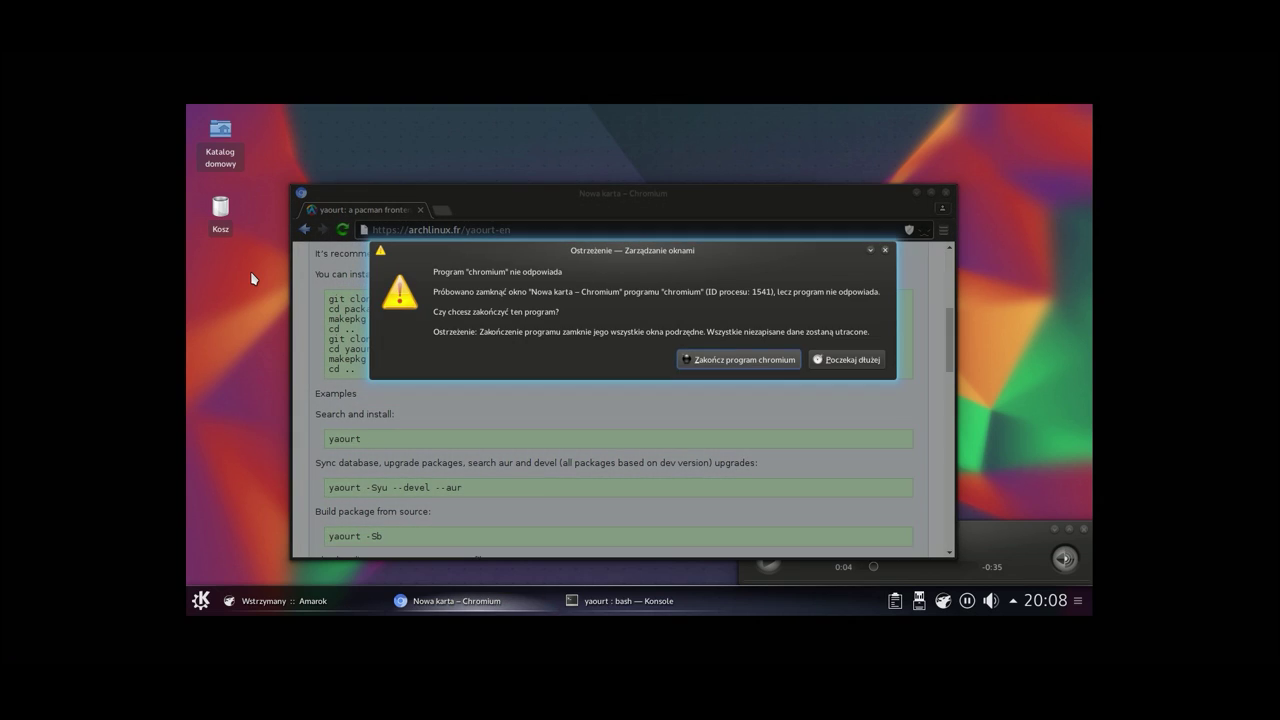
{"action": "left_click", "coordinate": [853, 362]}
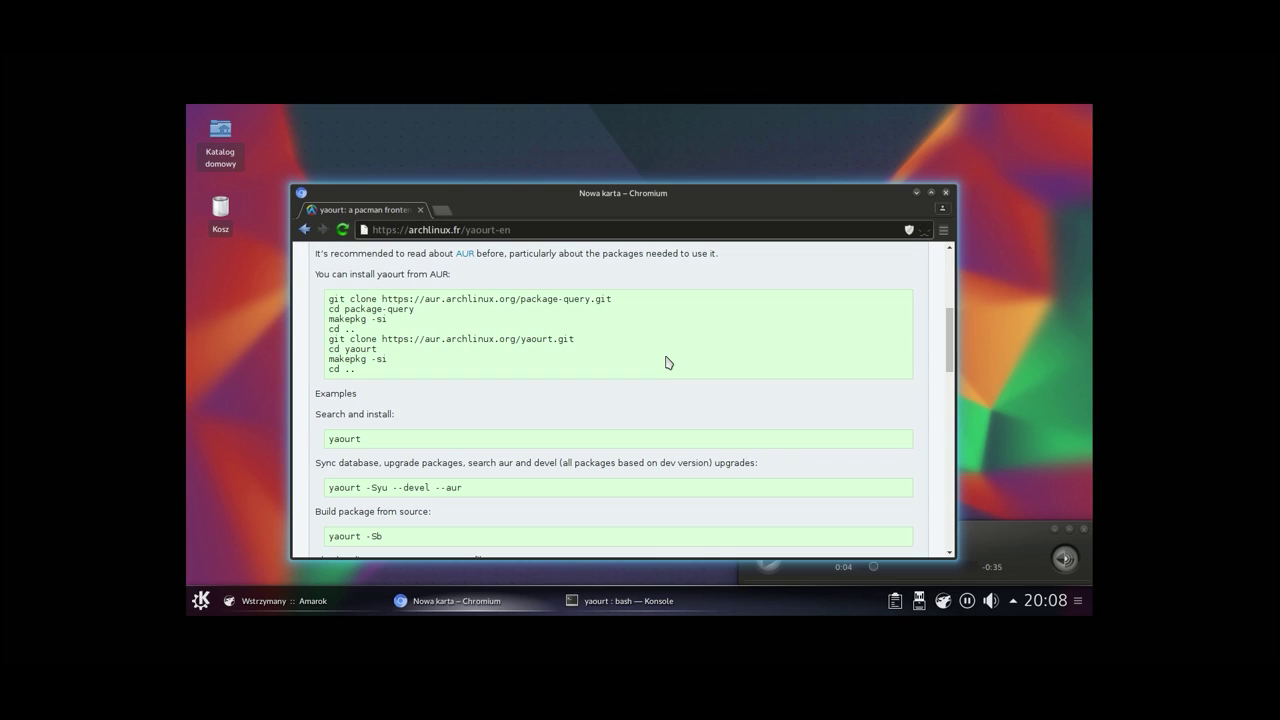
Step: Search the application launcher for a task manager, trying "task", "zada", "men" and "zarza"
{"action": "key", "text": "alt+Tab"}
{"action": "left_click", "coordinate": [200, 600]}
{"action": "type", "text": "task"}
{"action": "key", "text": "ctrl+a"}
{"action": "type", "text": "zada"}
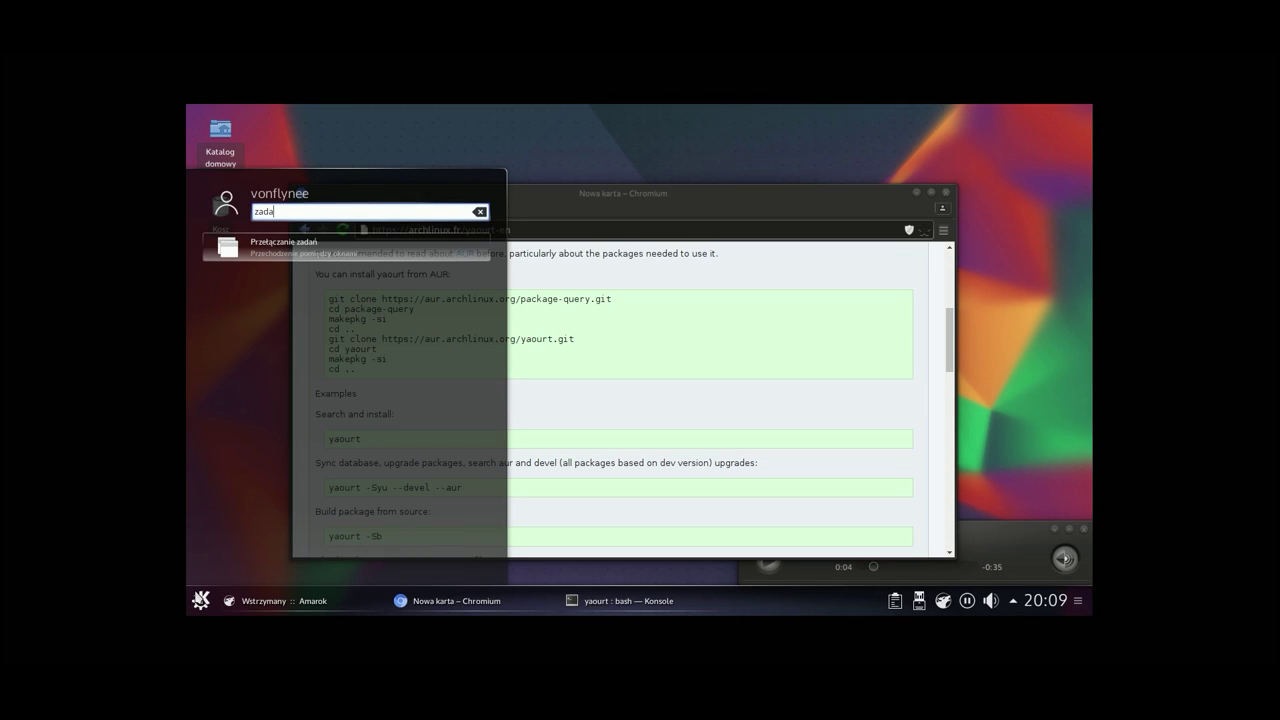
{"action": "key", "text": "BackSpace"}
{"action": "key", "text": "BackSpace"}
{"action": "key", "text": "BackSpace"}
{"action": "key", "text": "BackSpace"}
{"action": "type", "text": "me"}
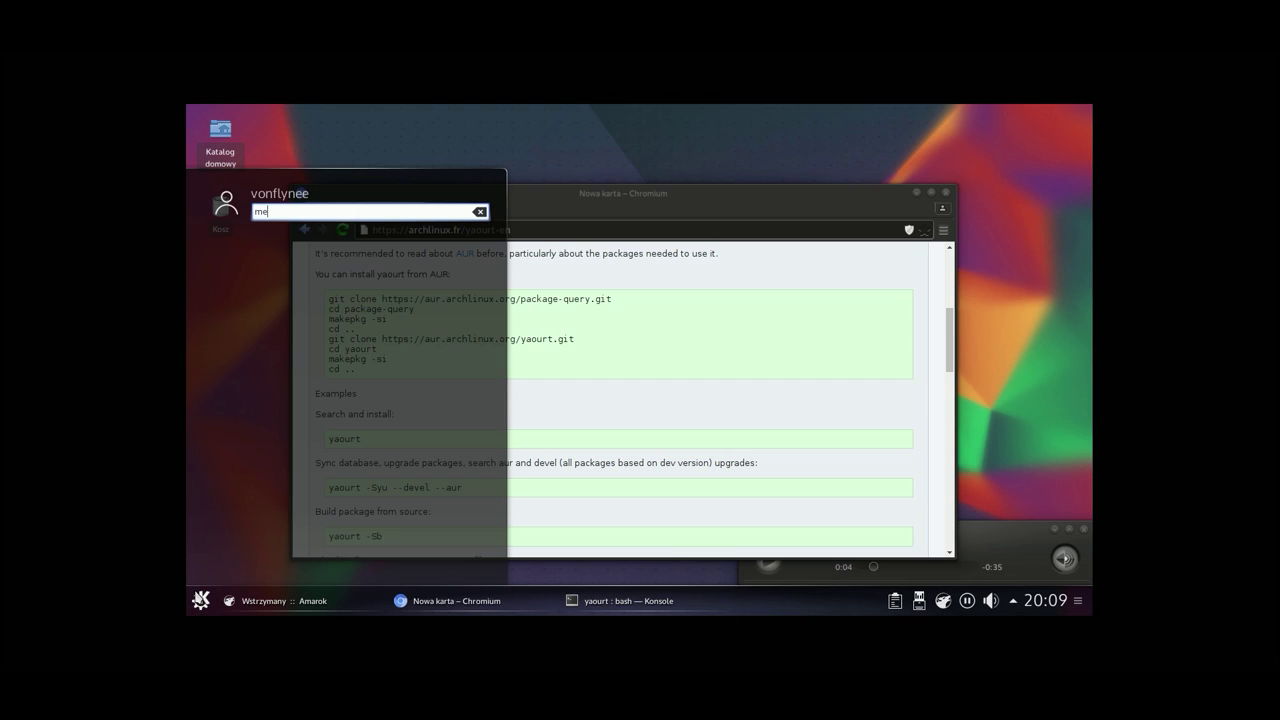
{"action": "type", "text": "n"}
{"action": "key", "text": "BackSpace"}
{"action": "key", "text": "BackSpace"}
{"action": "key", "text": "BackSpace"}
{"action": "type", "text": "zarz"}
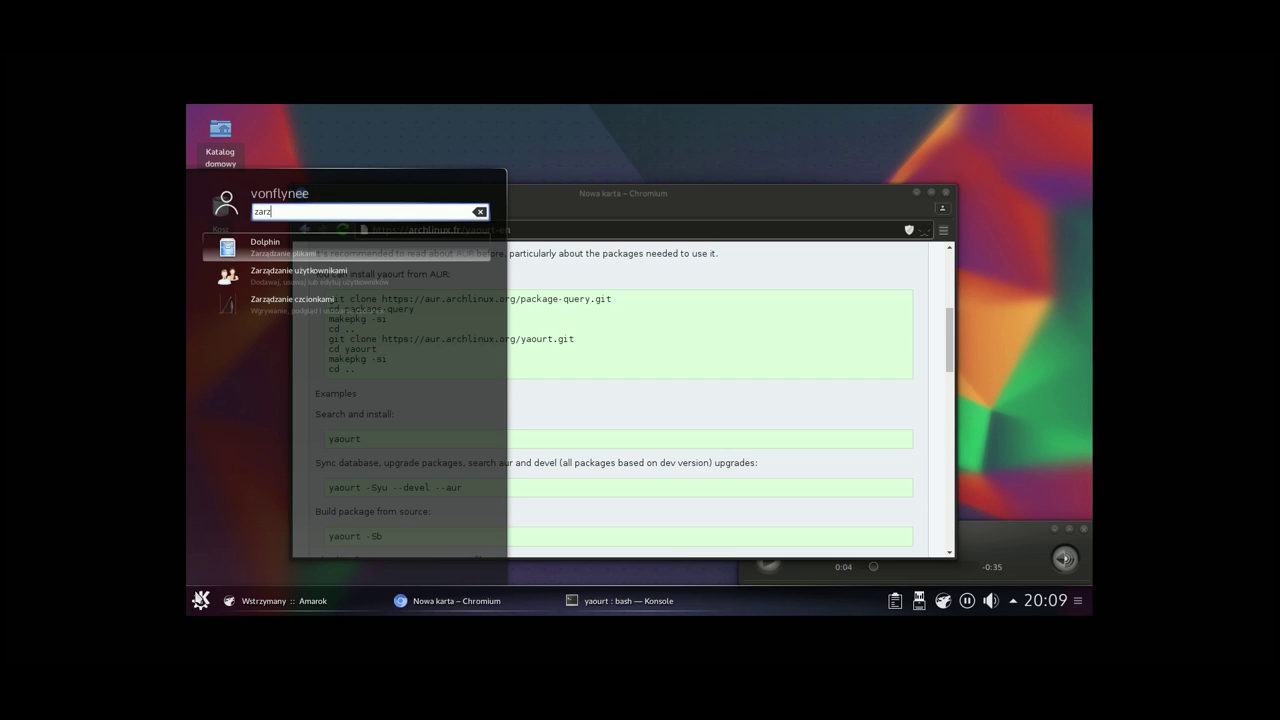
{"action": "type", "text": "a"}
{"action": "key", "text": "BackSpace"}
{"action": "key", "text": "BackSpace"}
{"action": "key", "text": "BackSpace"}
{"action": "key", "text": "BackSpace"}
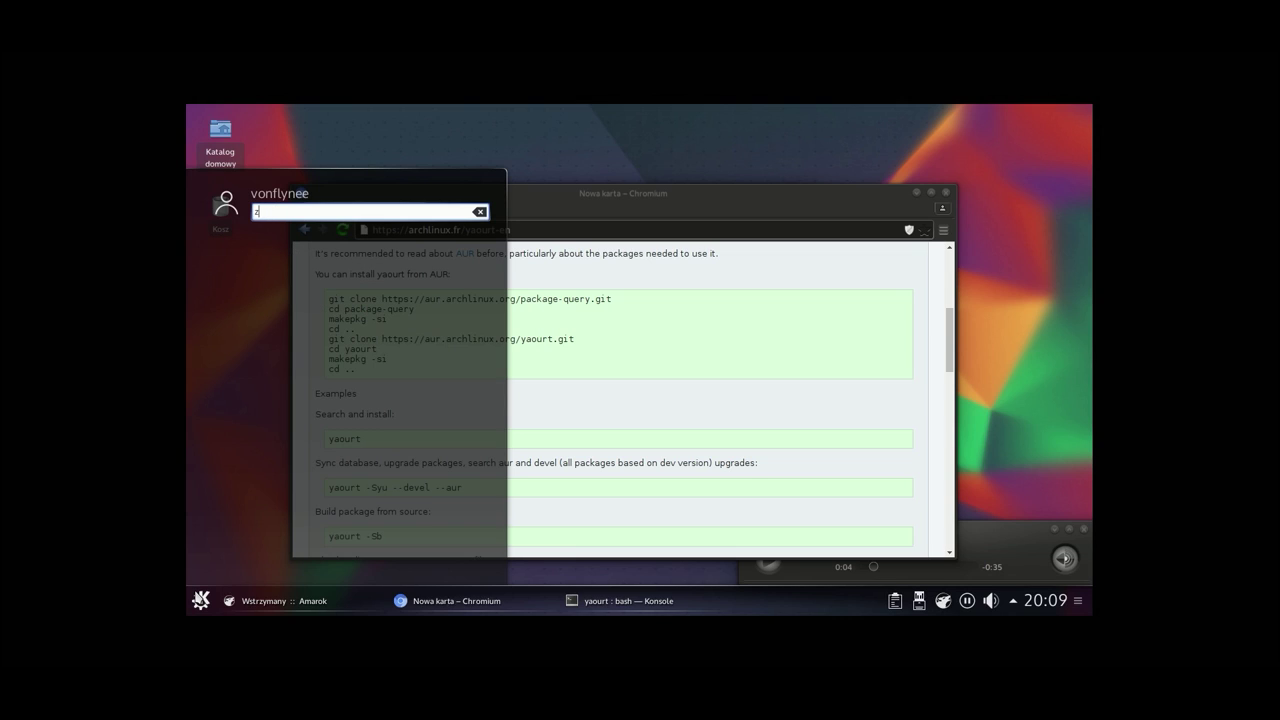
{"action": "key", "text": "BackSpace"}
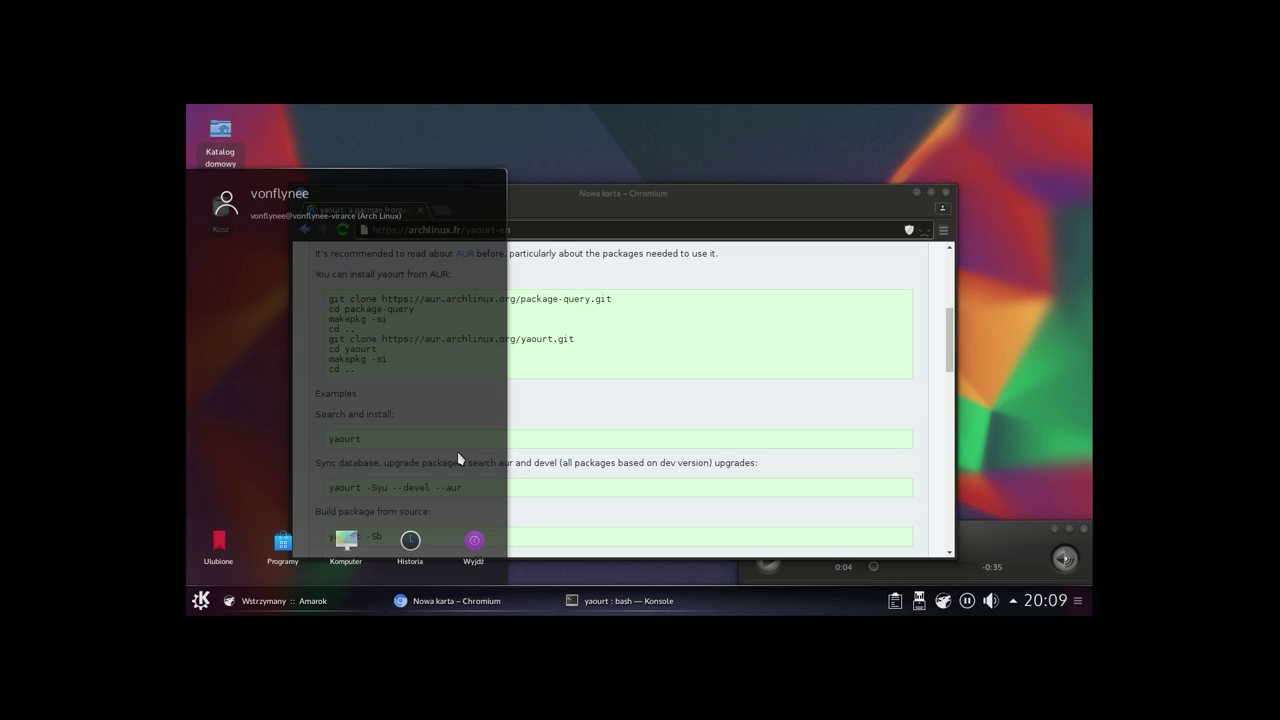
Step: Open the system settings and check the Skróty keyboard shortcut pages before returning to the overview
{"action": "left_click", "coordinate": [343, 552]}
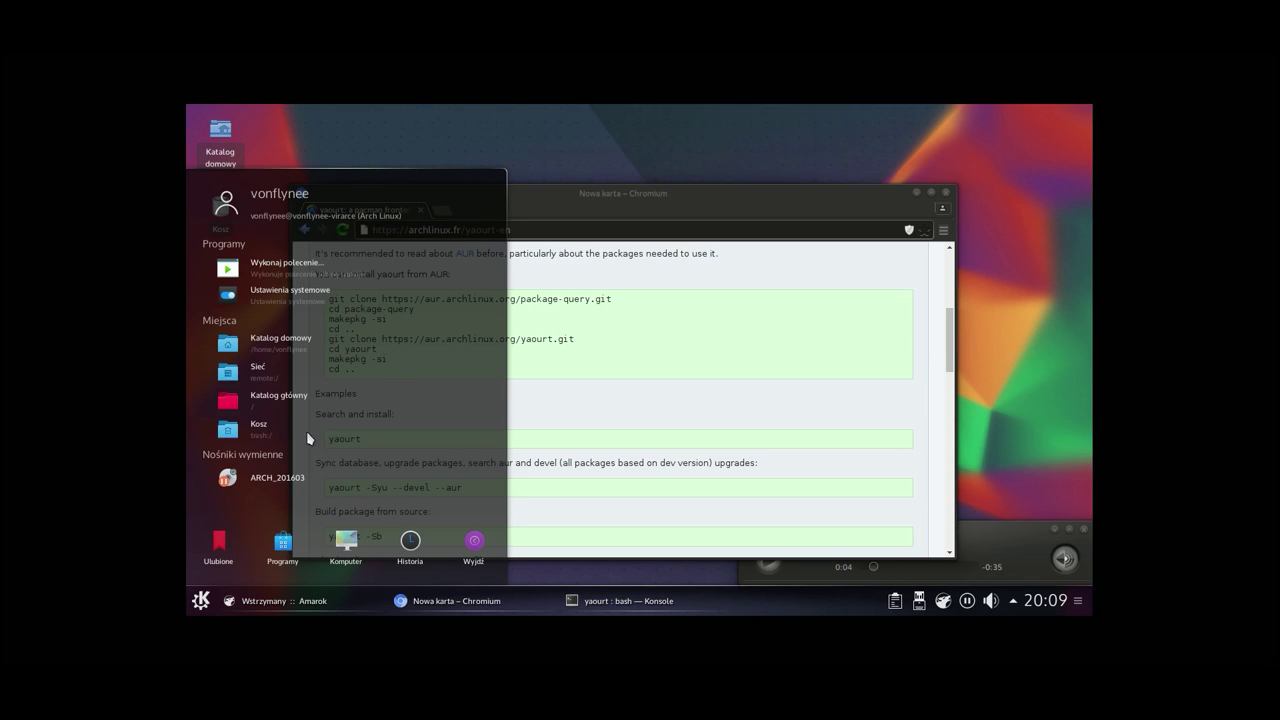
{"action": "left_click", "coordinate": [290, 292]}
{"action": "scroll", "coordinate": [676, 343], "scroll_direction": "down", "scroll_amount": 2}
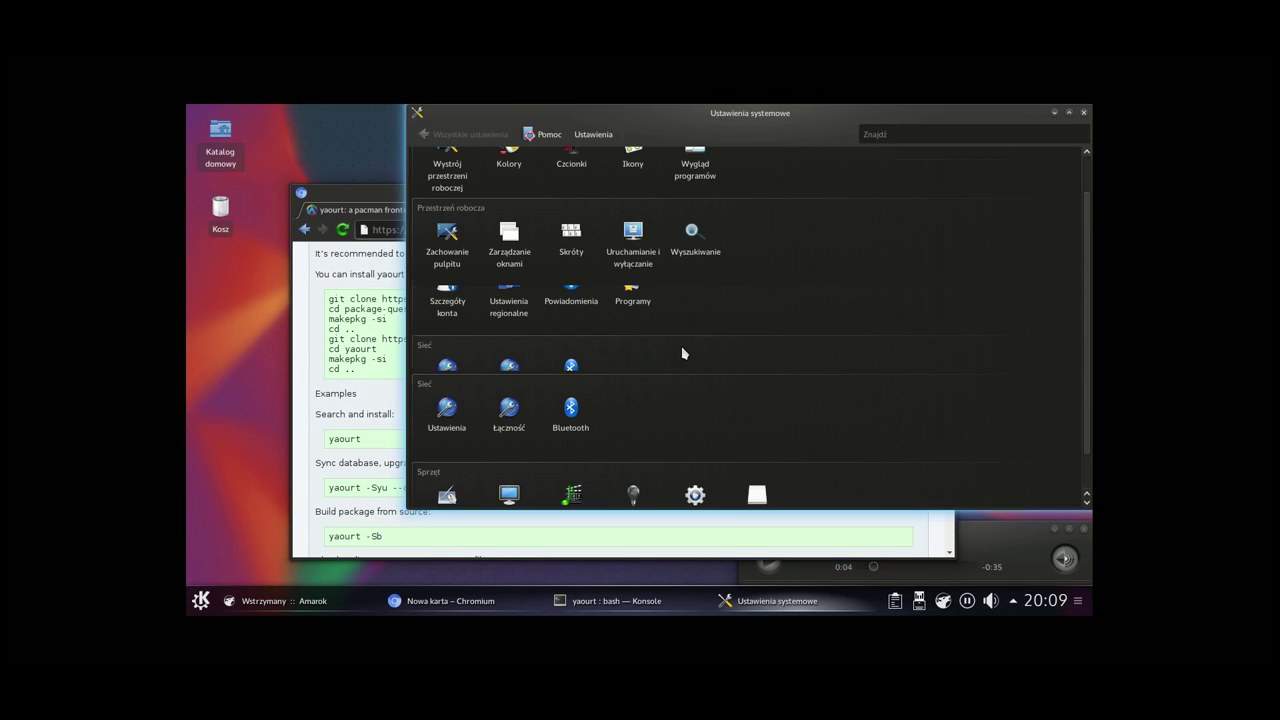
{"action": "scroll", "coordinate": [686, 348], "scroll_direction": "up", "scroll_amount": 1}
{"action": "scroll", "coordinate": [686, 348], "scroll_direction": "down", "scroll_amount": 1}
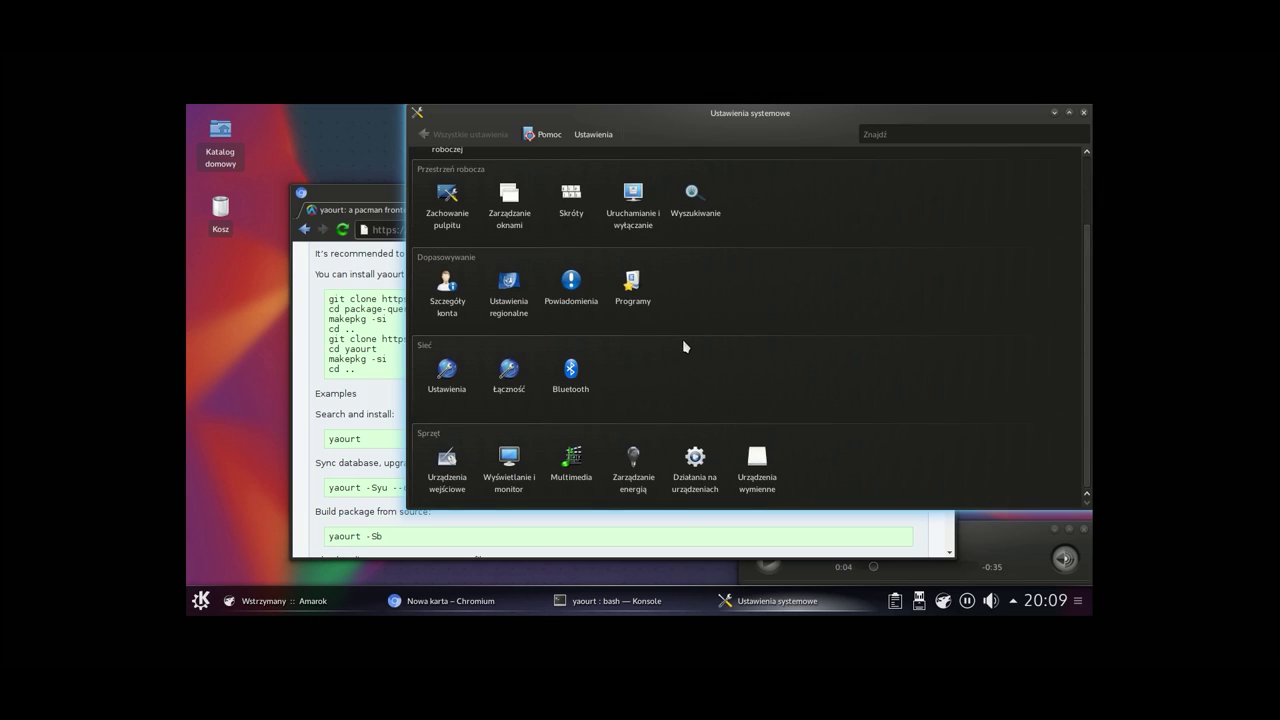
{"action": "mouse_move", "coordinate": [573, 203]}
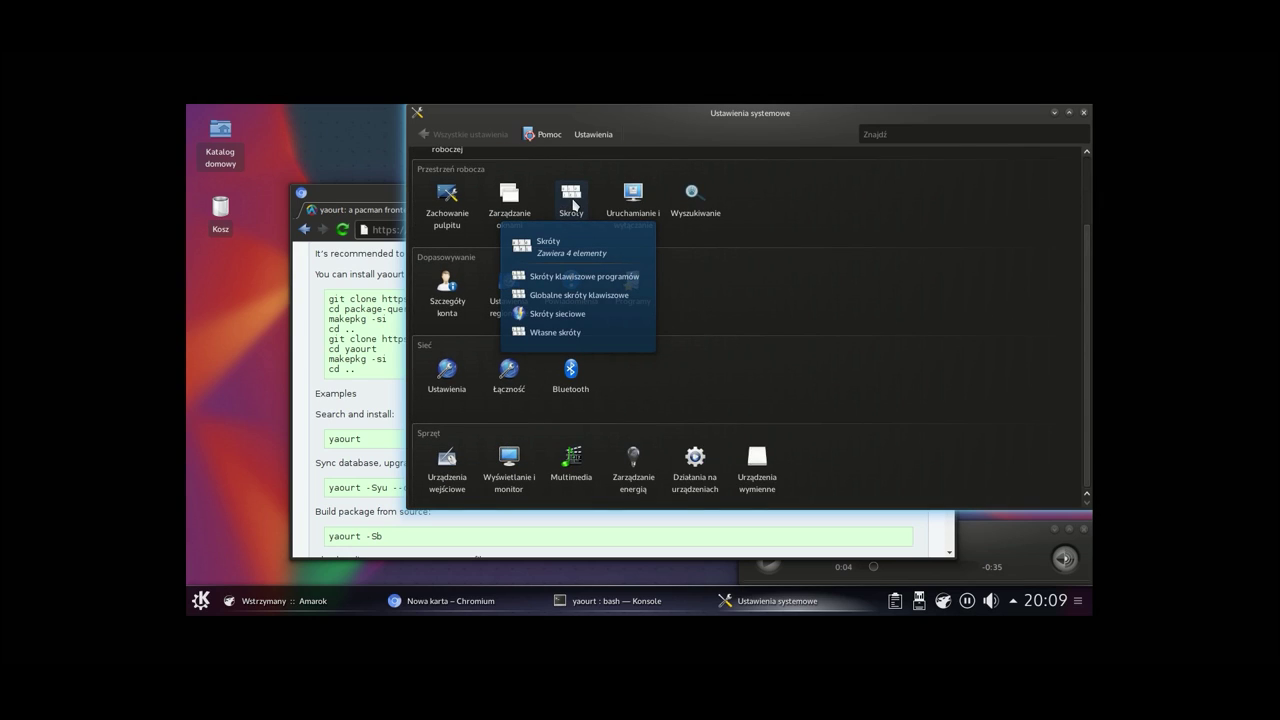
{"action": "left_click", "coordinate": [573, 203]}
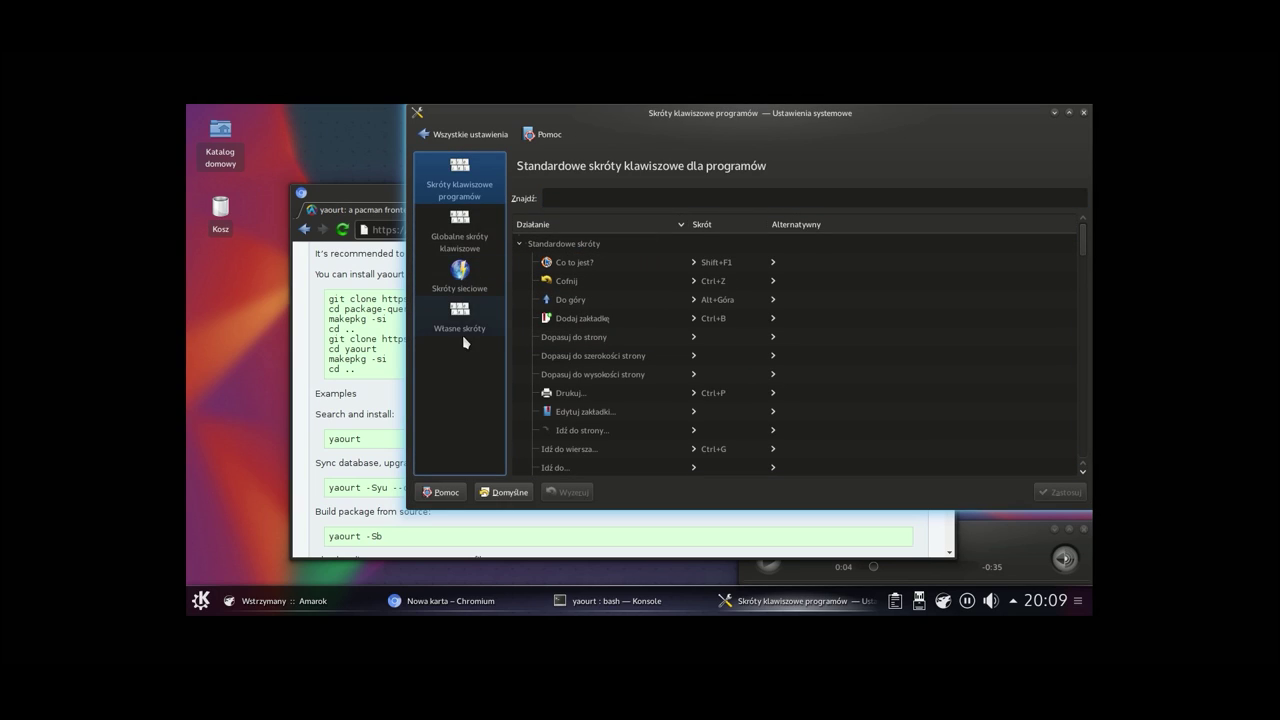
{"action": "left_click", "coordinate": [463, 134]}
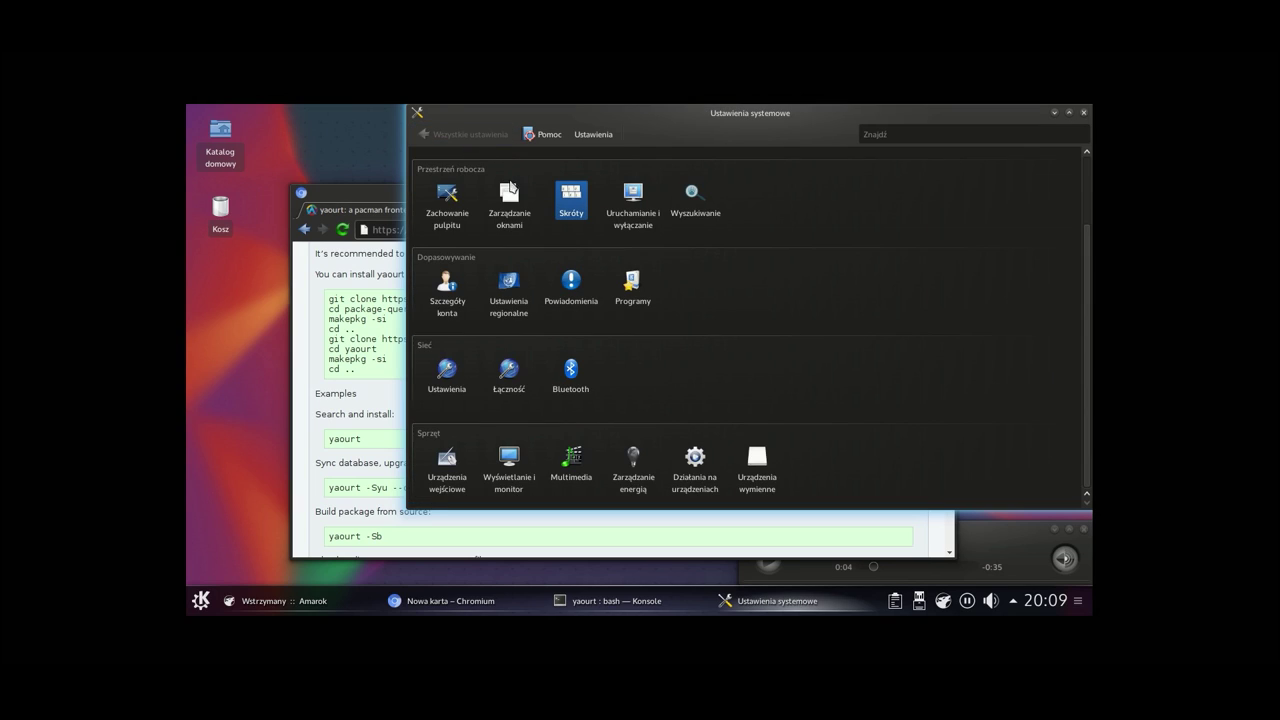
Step: Open the input device settings and look over the Układy klawiatur (keyboard layouts) options
{"action": "left_click", "coordinate": [460, 456]}
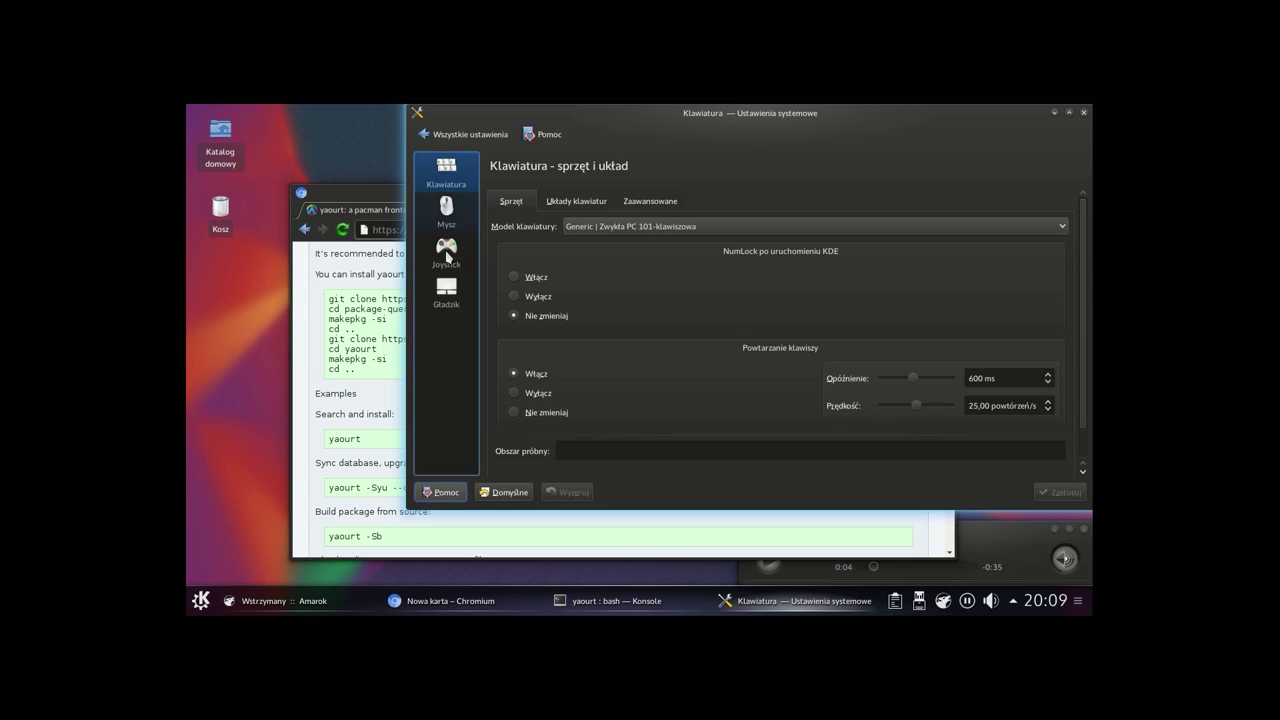
{"action": "left_click", "coordinate": [583, 199]}
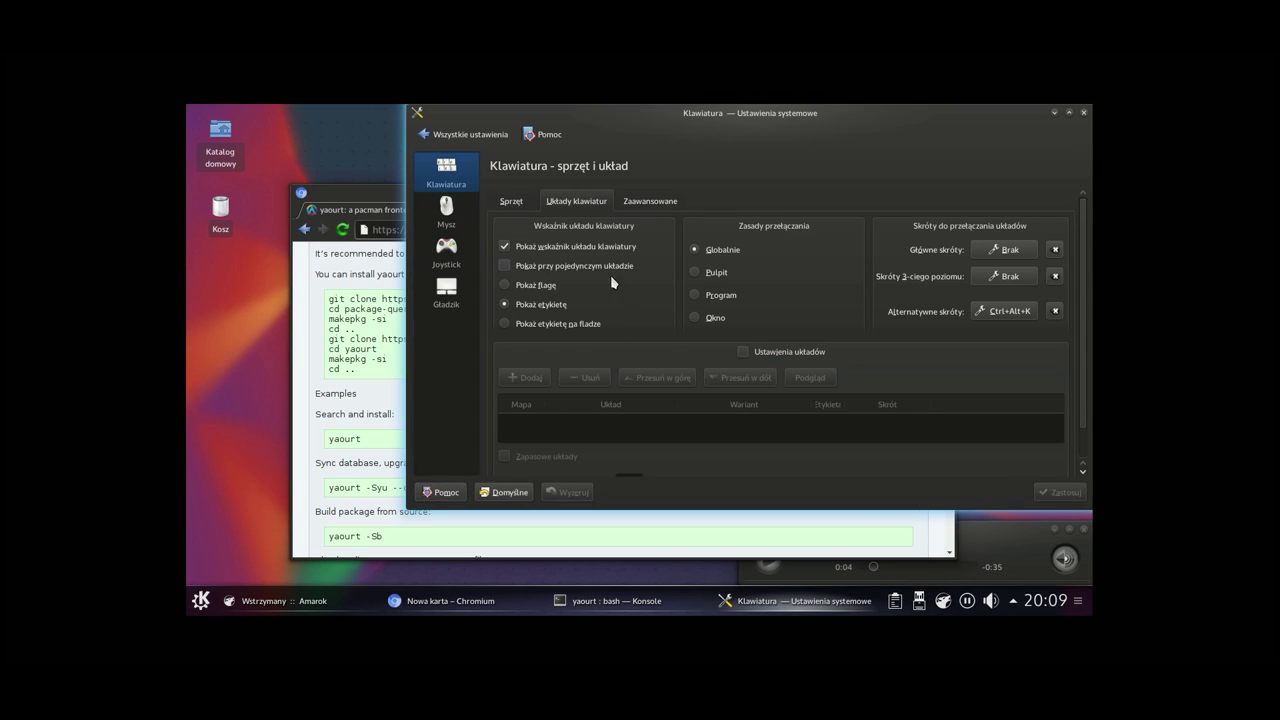
{"action": "mouse_move", "coordinate": [1083, 389]}
{"action": "left_mouse_down"}
{"action": "mouse_move", "coordinate": [1086, 440]}
{"action": "mouse_move", "coordinate": [1094, 389]}
{"action": "left_mouse_up"}
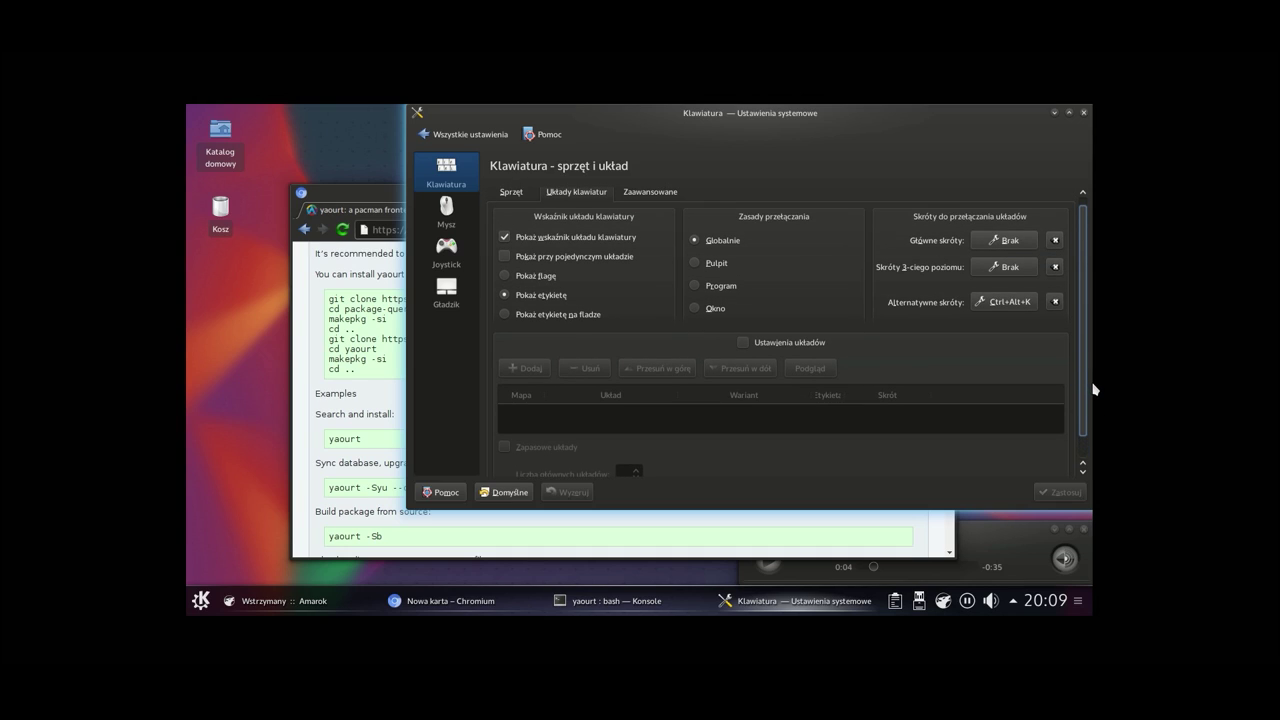
{"action": "left_click_drag", "start_coordinate": [1094, 389], "coordinate": [1094, 440]}
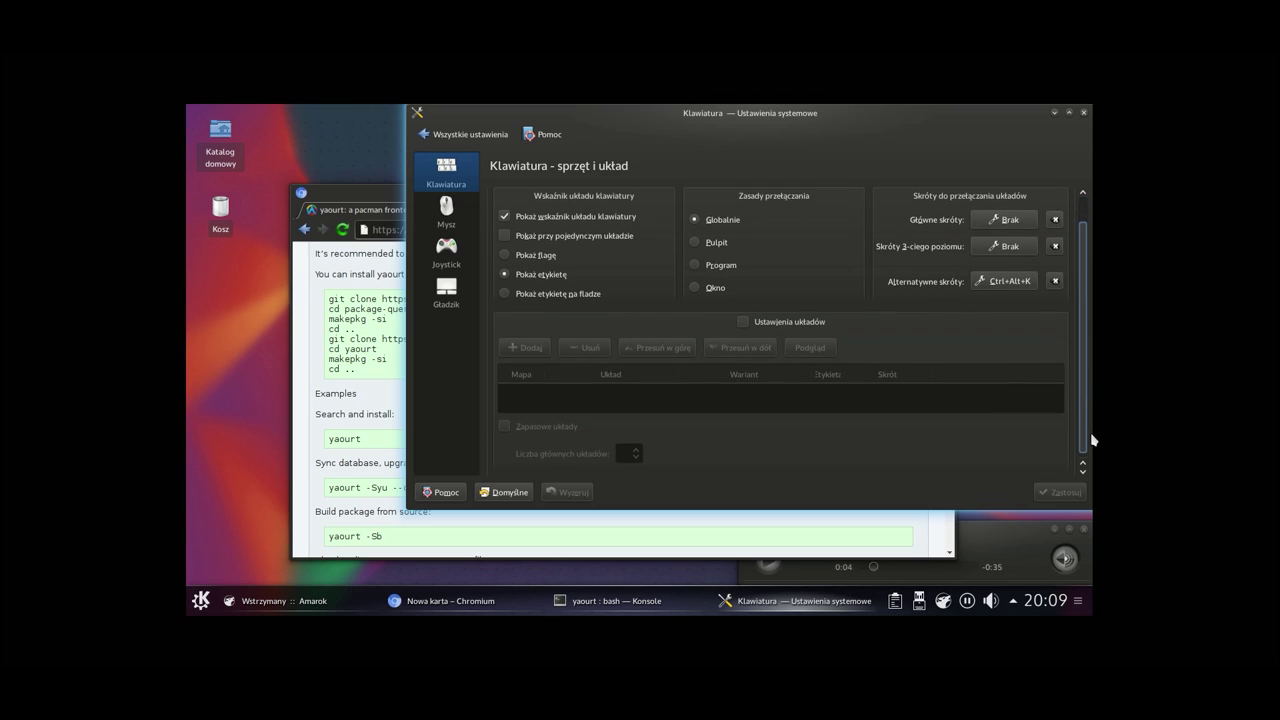
{"action": "scroll", "coordinate": [745, 330], "scroll_direction": "up", "scroll_amount": 1}
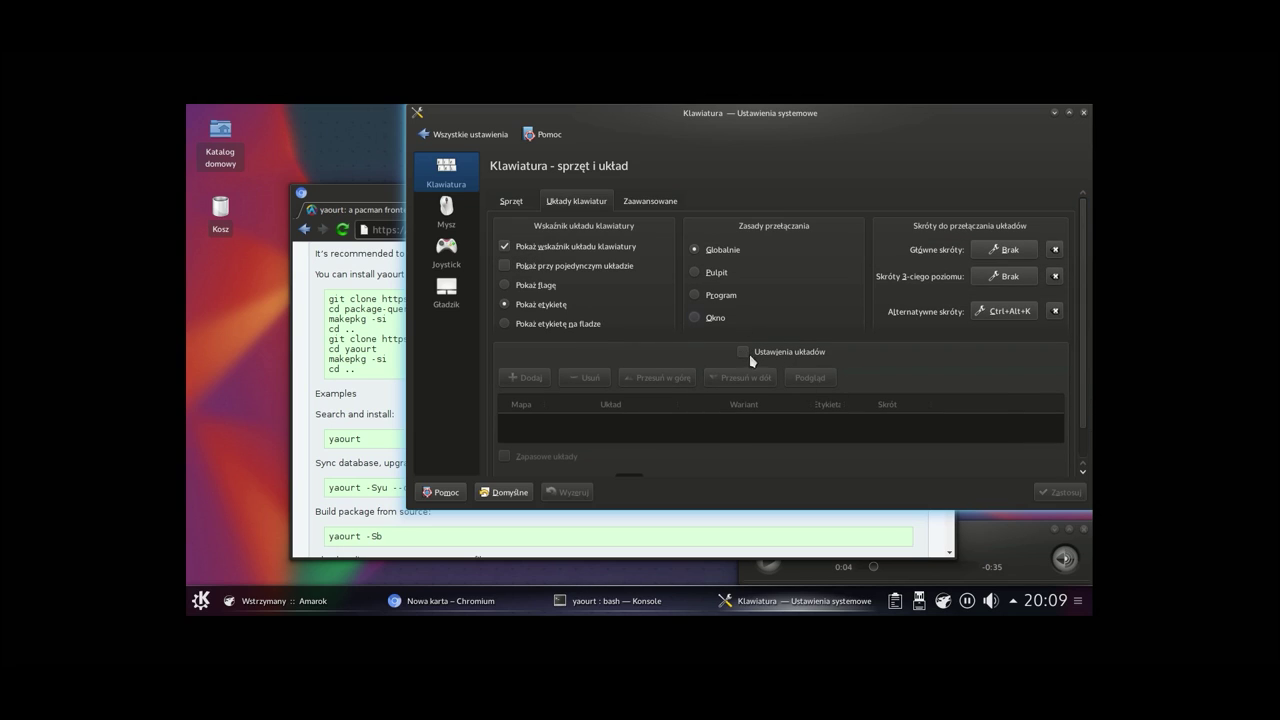
Step: Enable custom keyboard layout configuration and remove the existing entries from the layout list
{"action": "left_click", "coordinate": [744, 352]}
{"action": "left_click", "coordinate": [511, 378]}
{"action": "key", "text": "Escape"}
{"action": "left_click", "coordinate": [583, 428]}
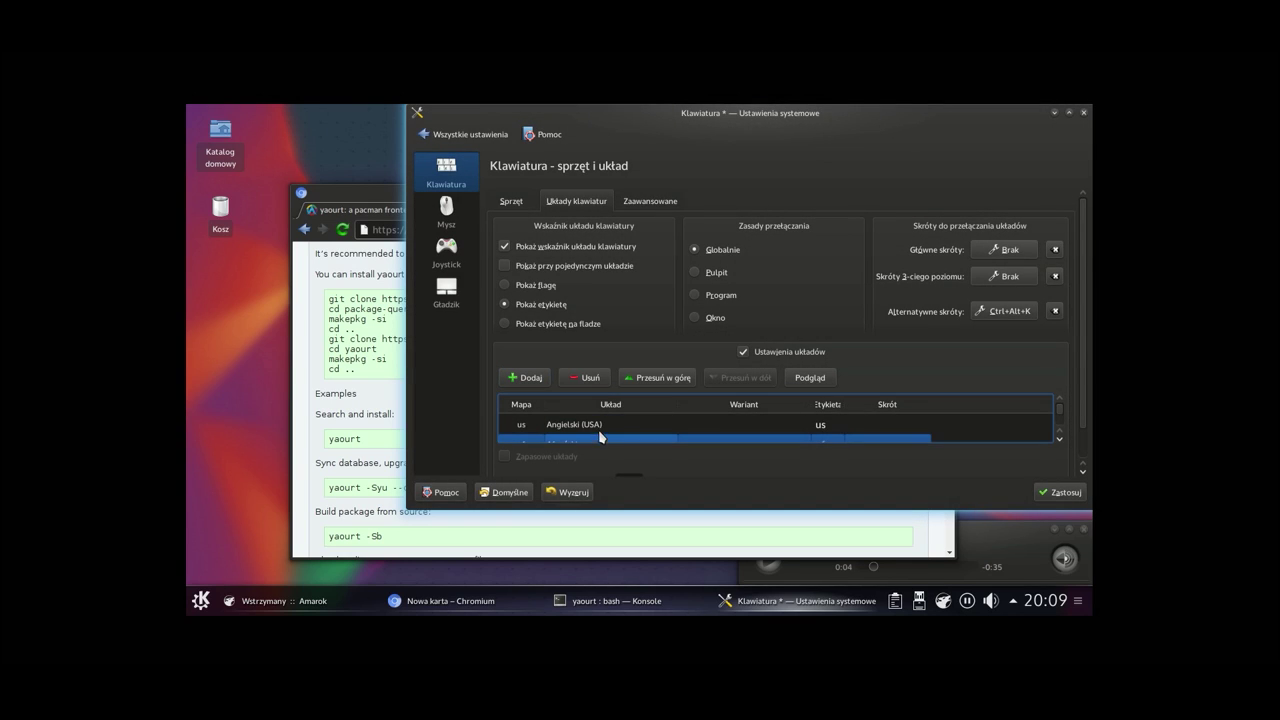
{"action": "left_click", "coordinate": [584, 378]}
Step: Start a new keyboard layout entry and limit its language choice to pol
{"action": "left_click", "coordinate": [524, 378]}
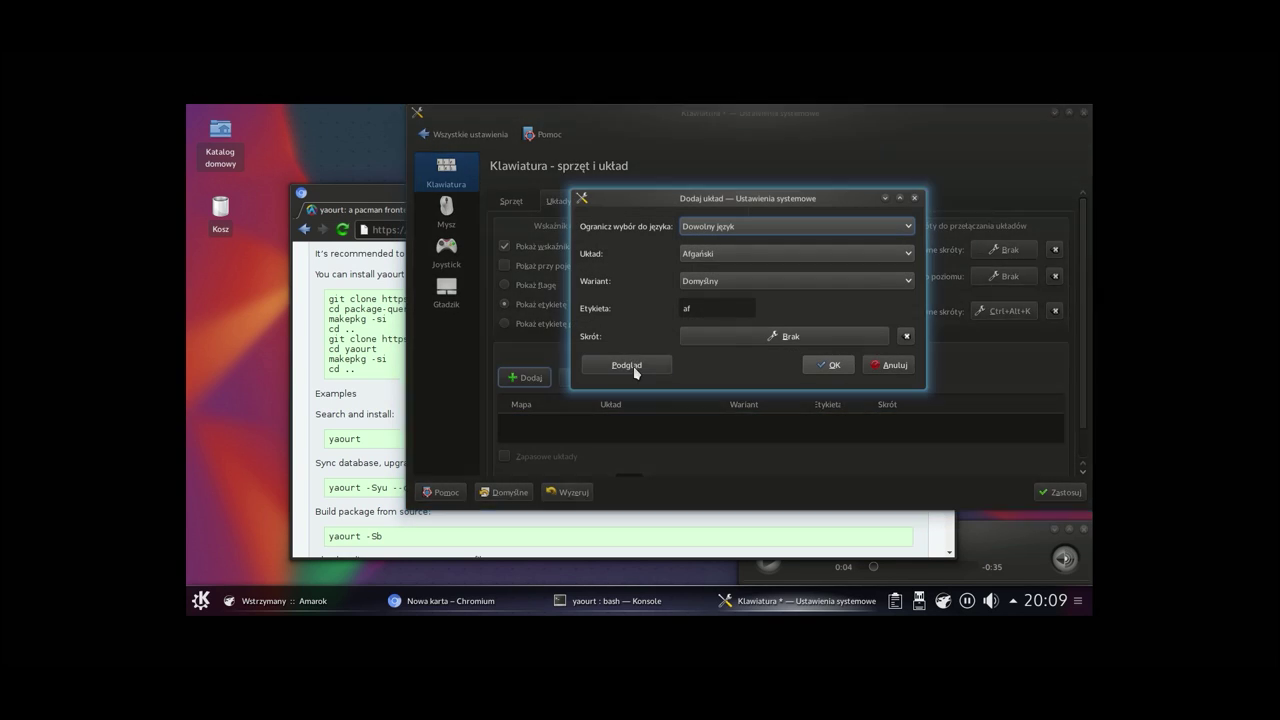
{"action": "left_click", "coordinate": [687, 236]}
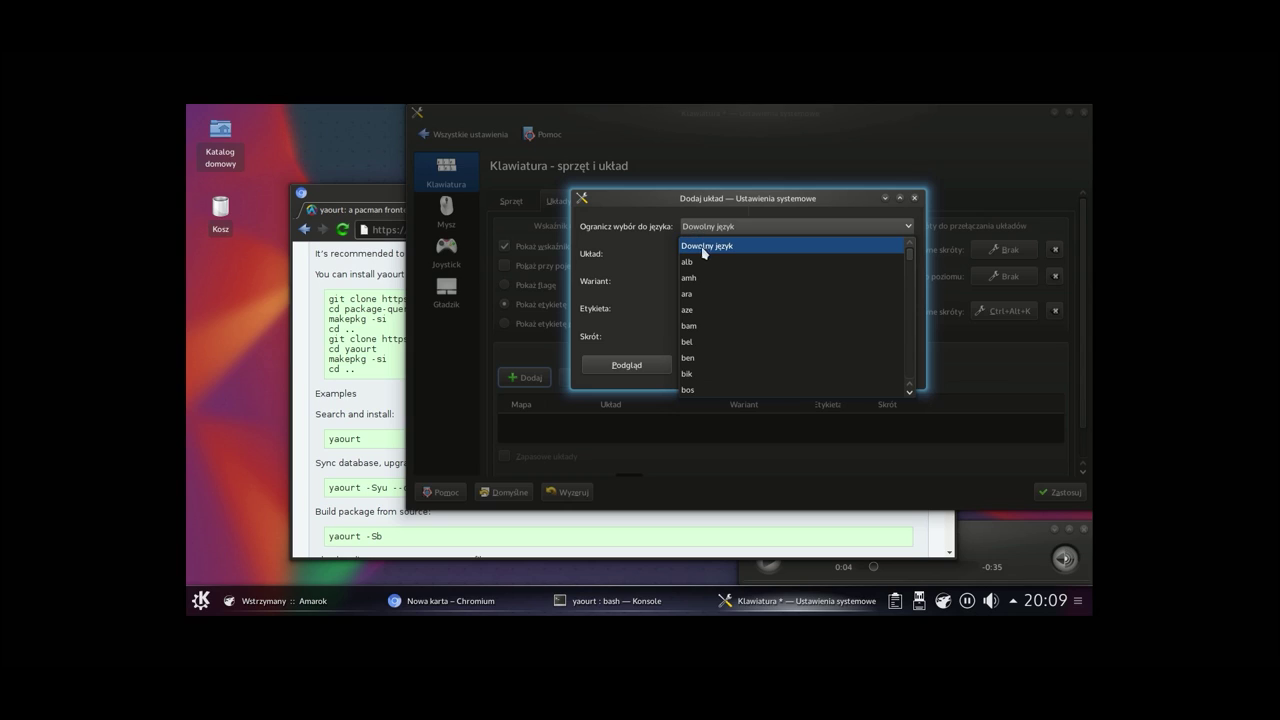
{"action": "left_click", "coordinate": [668, 251]}
{"action": "left_click", "coordinate": [705, 300]}
{"action": "left_click", "coordinate": [718, 226]}
{"action": "key", "text": "p"}
{"action": "key", "text": "Down"}
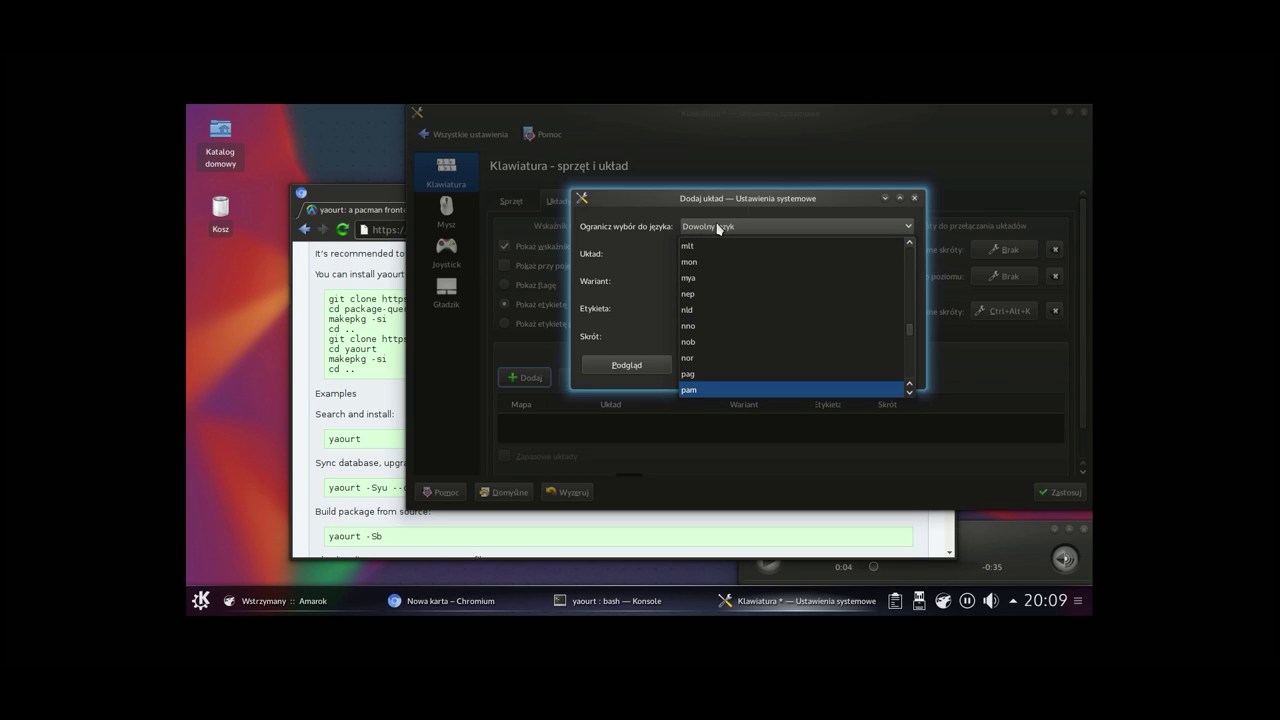
{"action": "key", "text": "Down"}
{"action": "key", "text": "Down"}
{"action": "key", "text": "Down"}
{"action": "key", "text": "Return"}
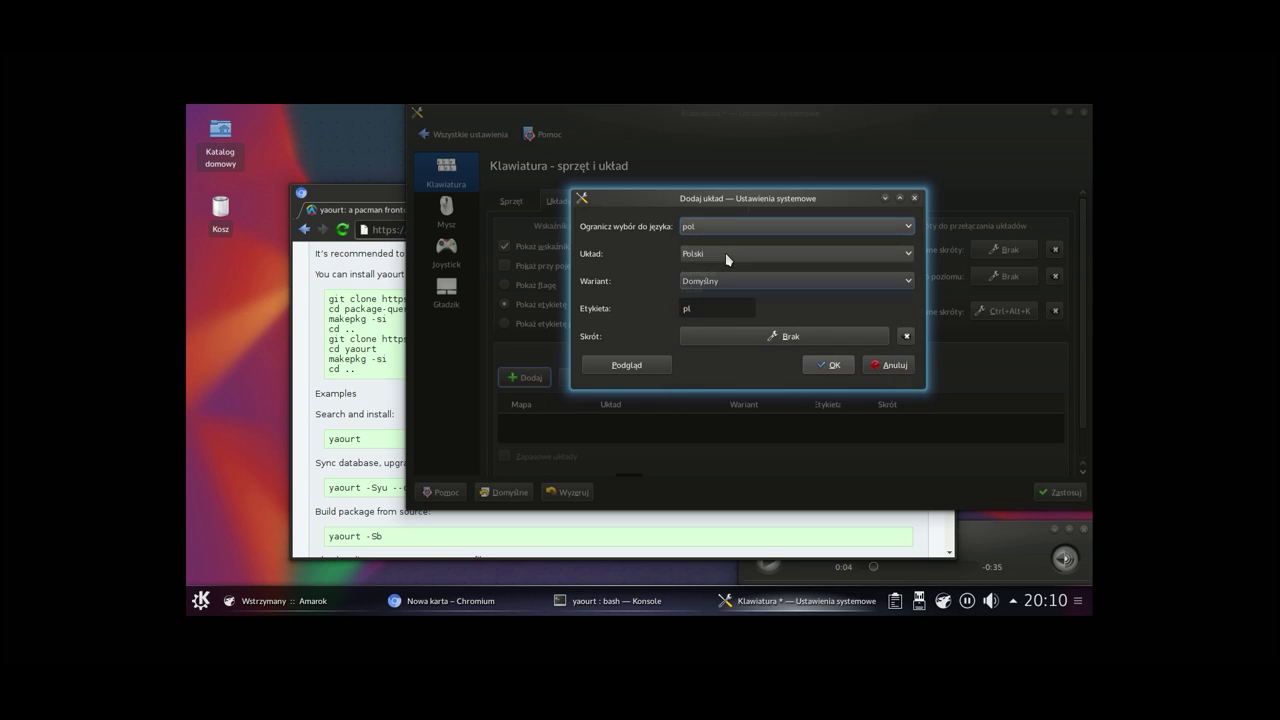
Step: Add the Polski layout with the Domyślny variant, apply the keyboard settings and close the settings window
{"action": "left_click", "coordinate": [726, 255]}
{"action": "left_click", "coordinate": [724, 286]}
{"action": "left_click", "coordinate": [726, 281]}
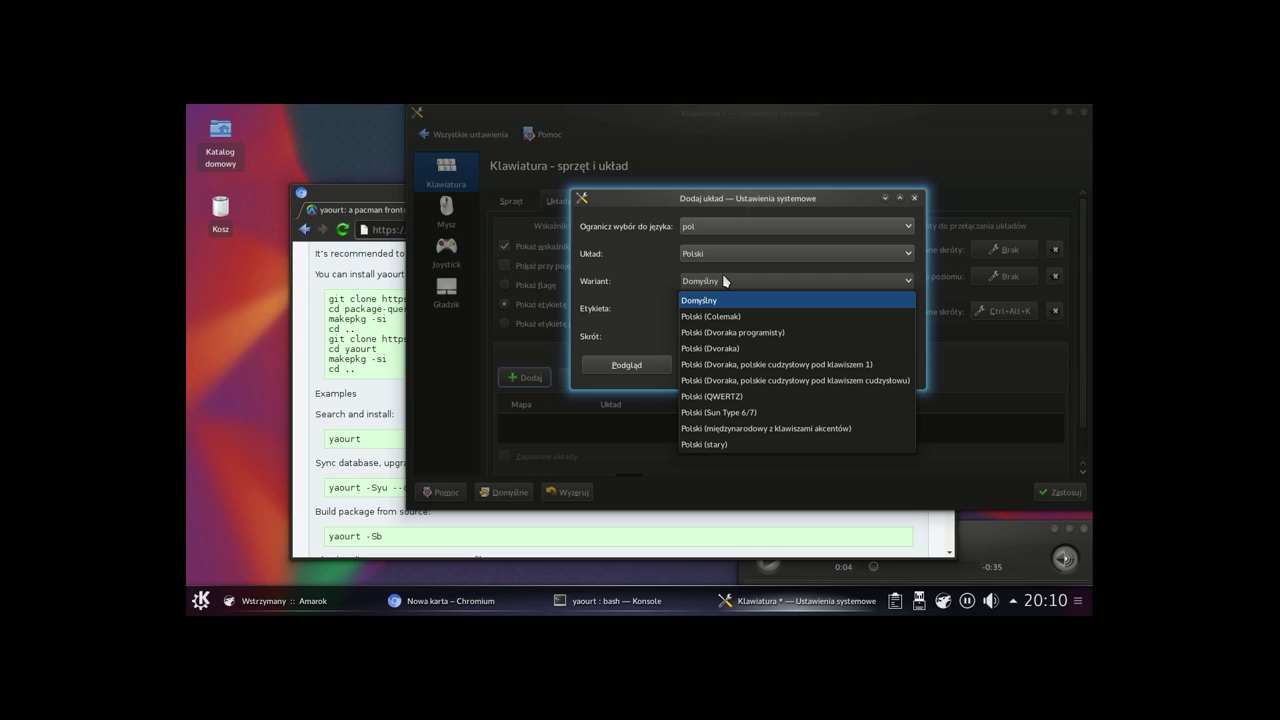
{"action": "left_click", "coordinate": [726, 281]}
{"action": "left_click", "coordinate": [842, 366]}
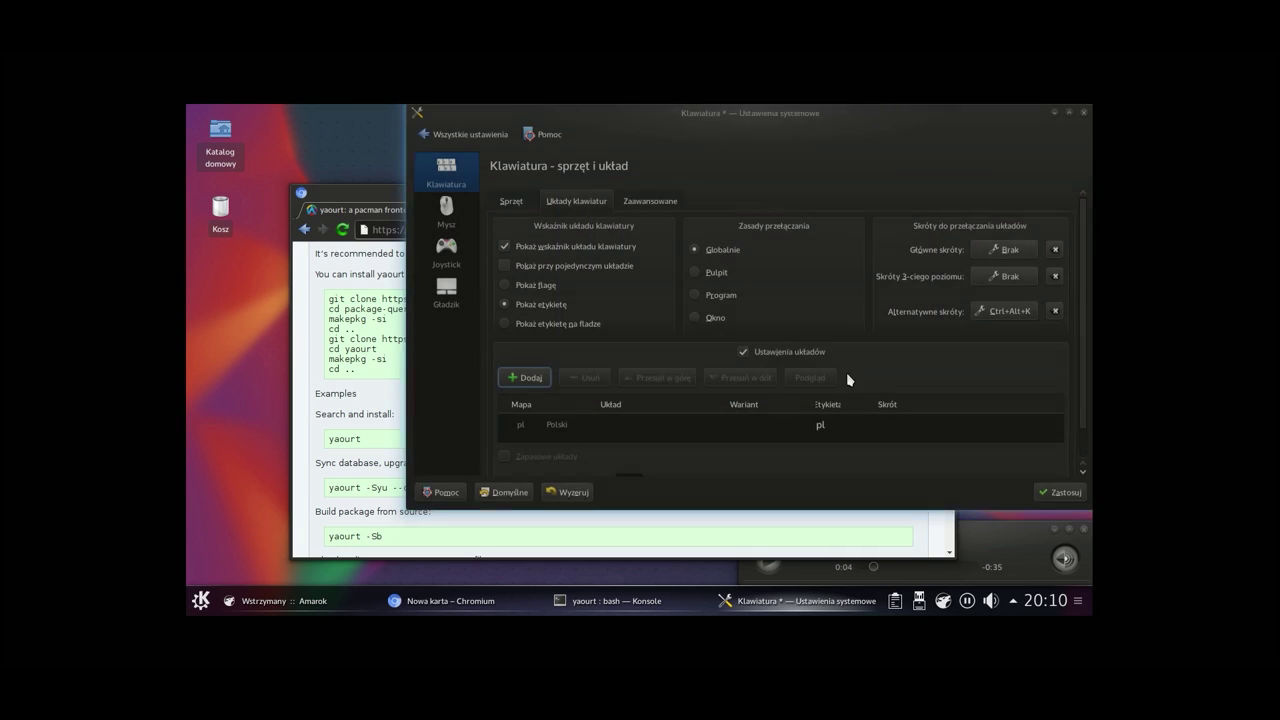
{"action": "left_click", "coordinate": [1062, 492]}
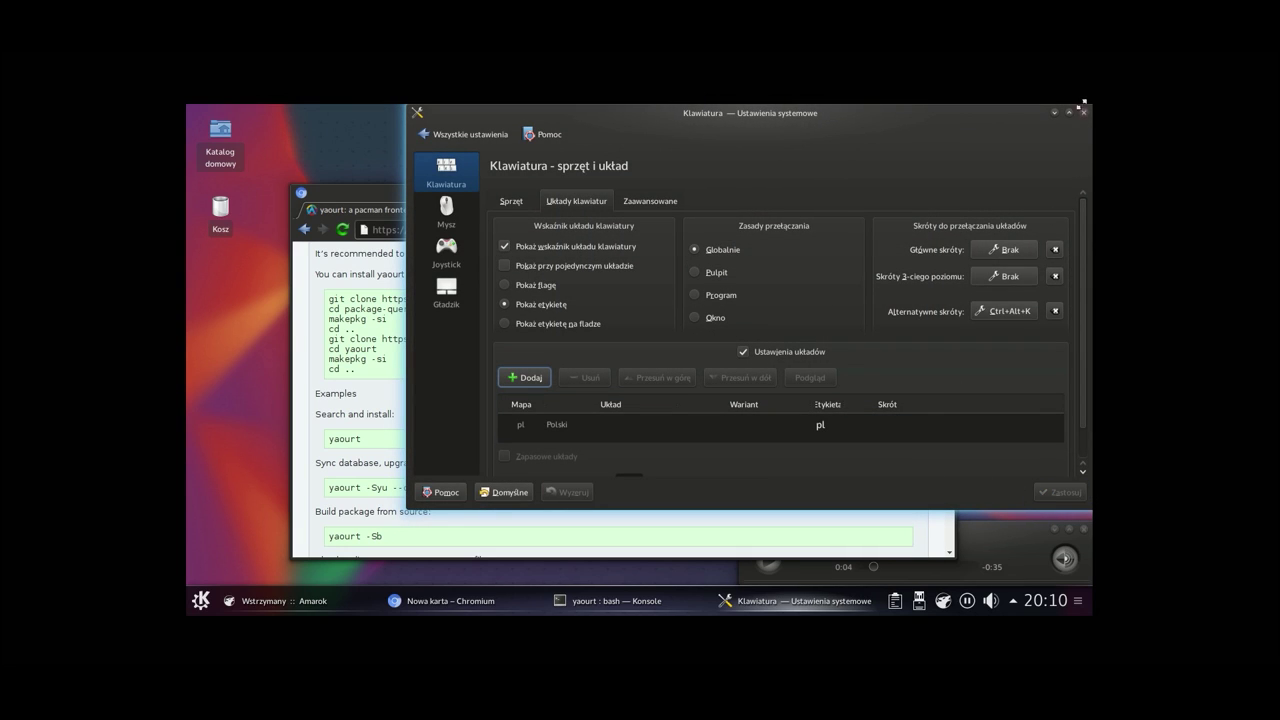
{"action": "left_click", "coordinate": [1081, 115]}
Step: Search the application launcher for "zarza" and "zada", and view the Przełączanie zadań settings before closing them
{"action": "key", "text": "alt+F1"}
{"action": "type", "text": "za"}
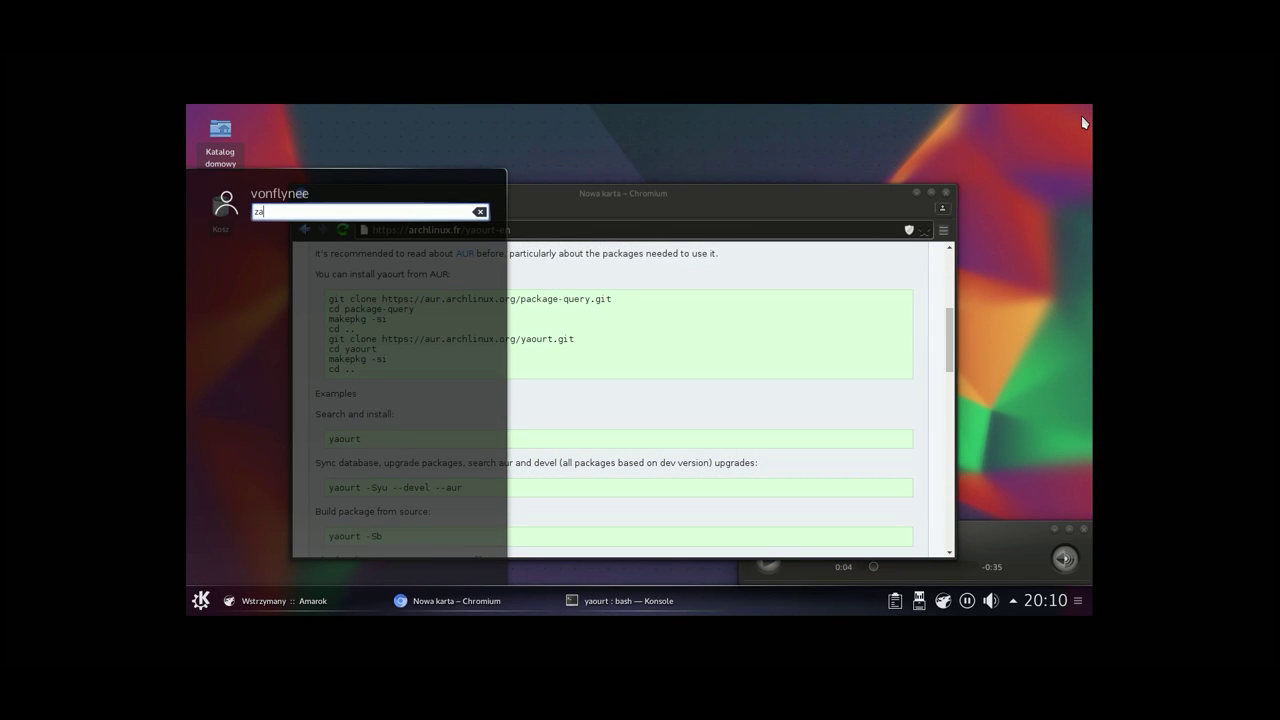
{"action": "type", "text": "rza"}
{"action": "key", "text": "BackSpace"}
{"action": "key", "text": "BackSpace"}
{"action": "key", "text": "BackSpace"}
{"action": "key", "text": "BackSpace"}
{"action": "key", "text": "BackSpace"}
{"action": "type", "text": "zada"}
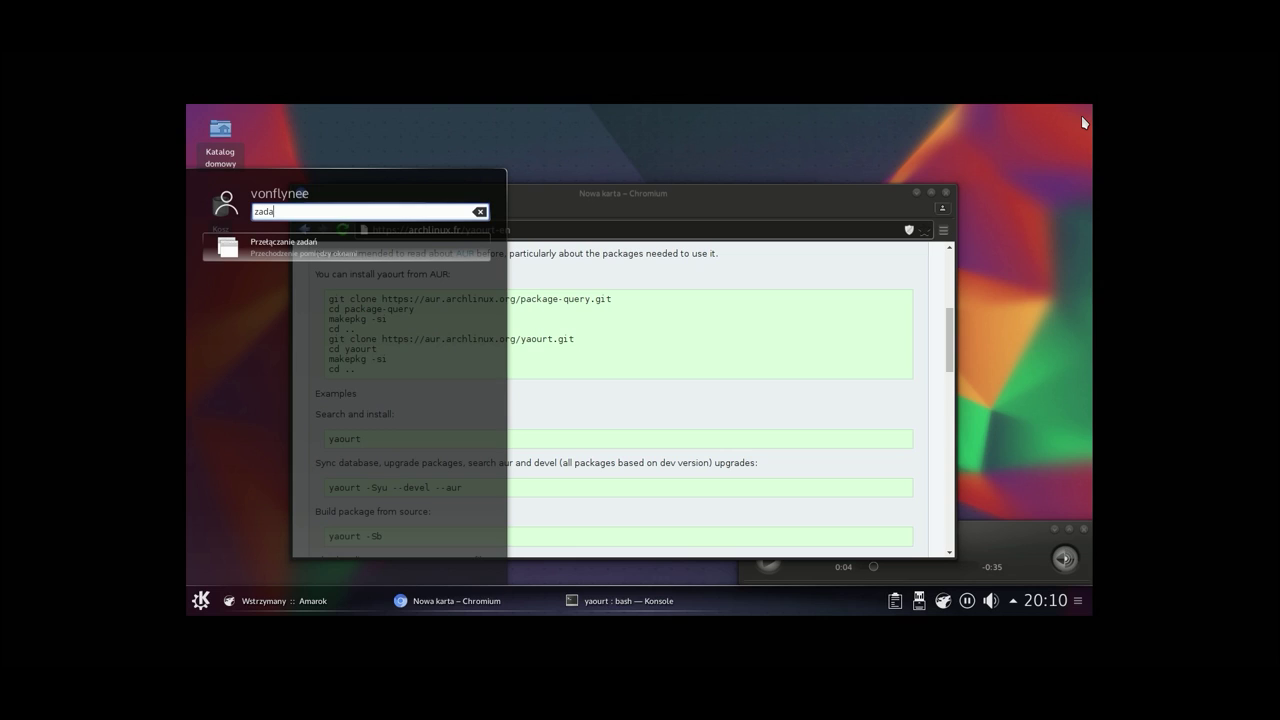
{"action": "key", "text": "Return"}
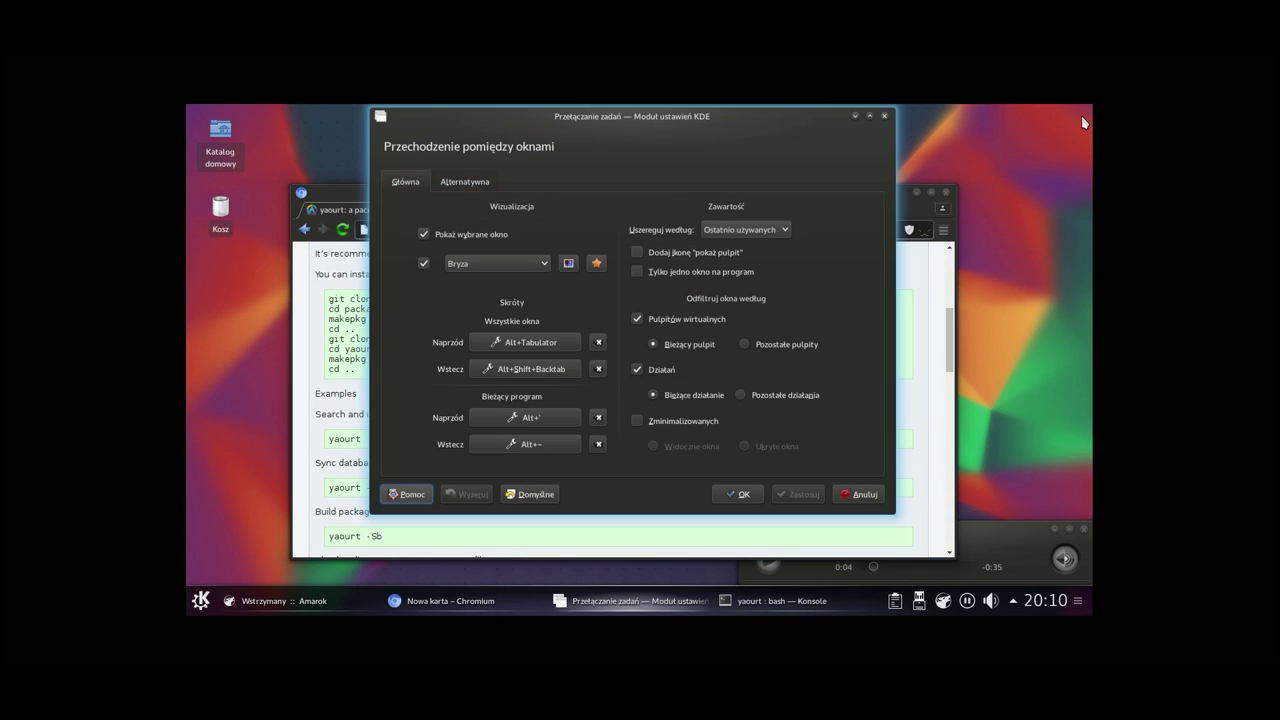
{"action": "left_click", "coordinate": [884, 116]}
Step: Search the application launcher for "tas" and dismiss it
{"action": "left_click", "coordinate": [195, 606]}
{"action": "type", "text": "tas"}
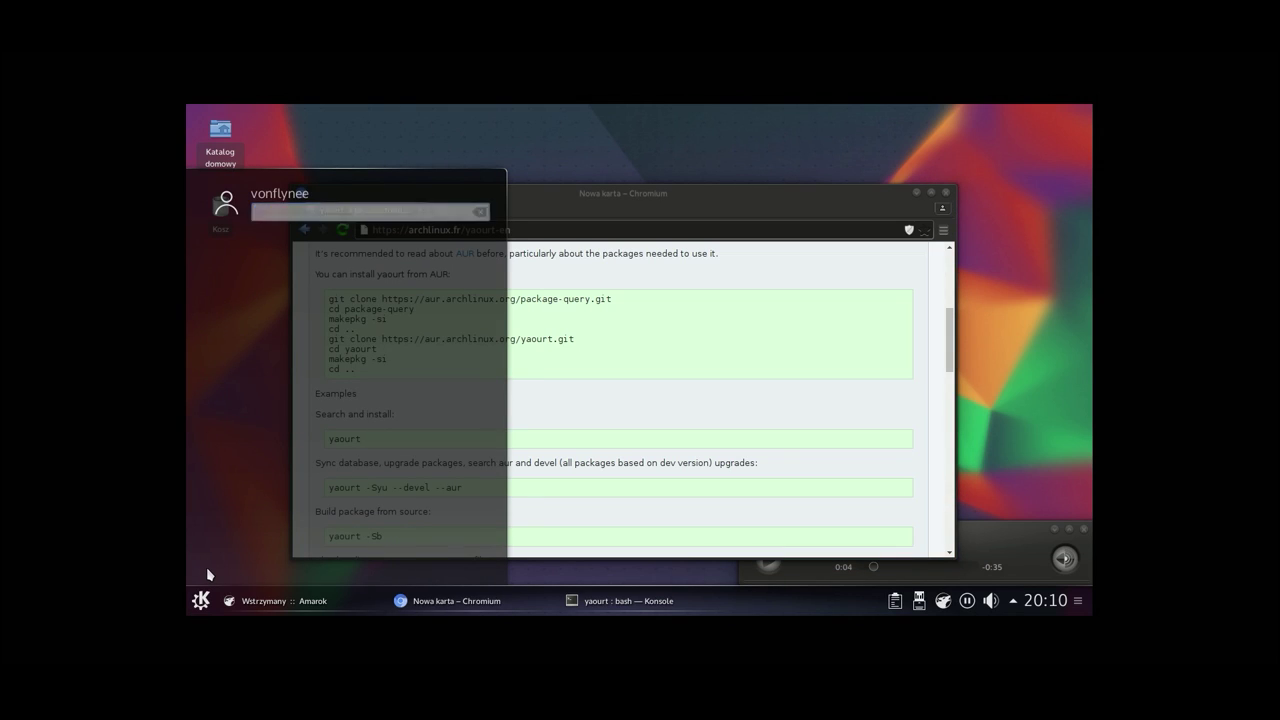
{"action": "key", "text": "Escape"}
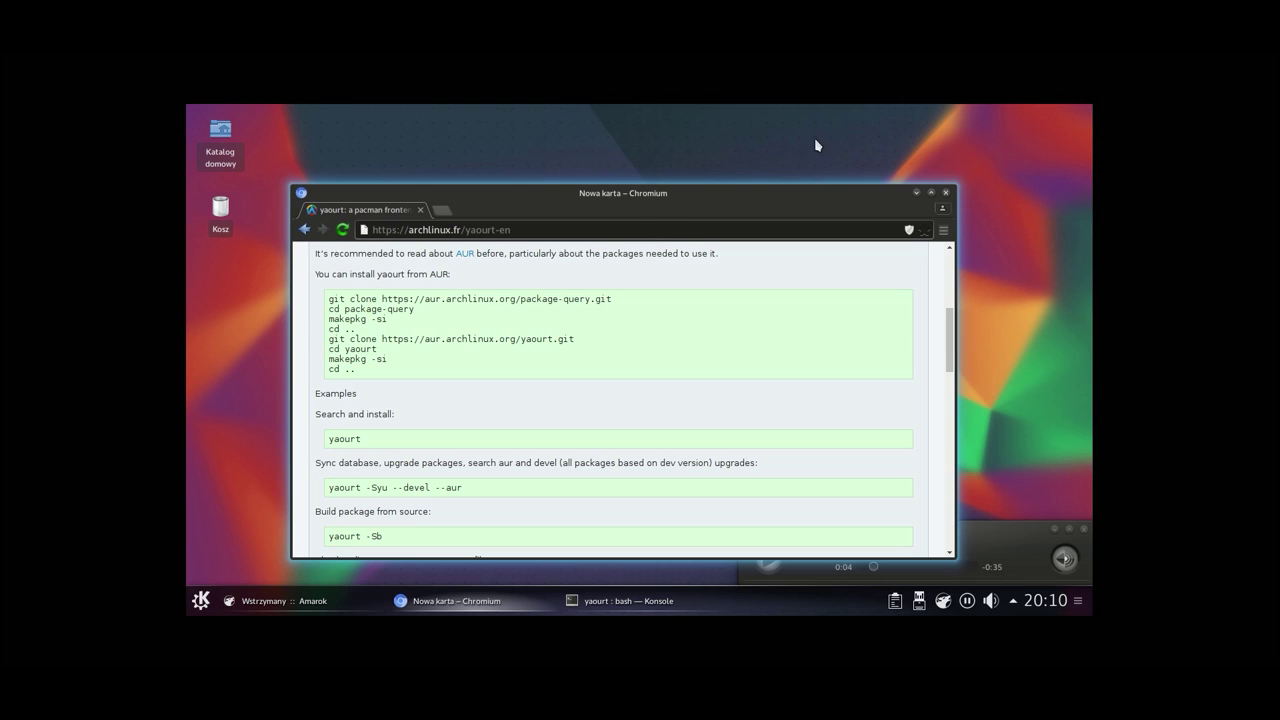
Step: Move the Chromium window slightly and search packages in Konsole with "yaourt taskmanager", cancelling the package selection
{"action": "left_click_drag", "start_coordinate": [753, 190], "coordinate": [773, 171]}
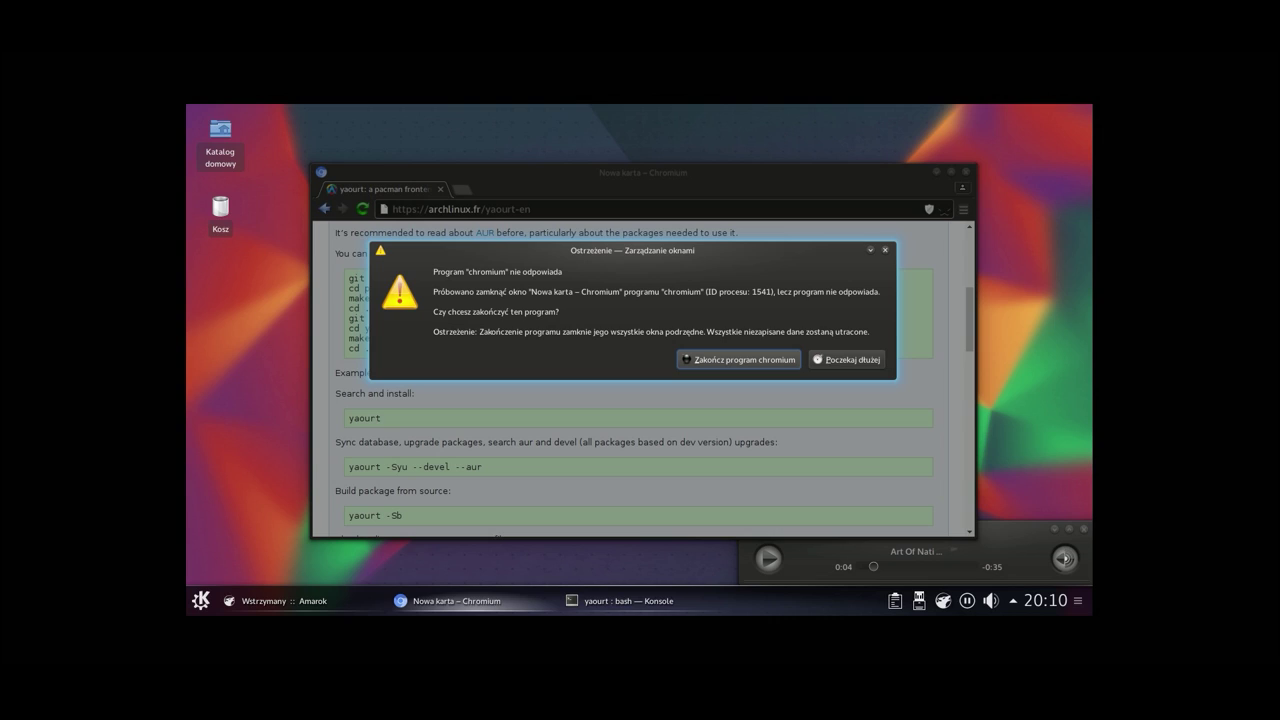
{"action": "left_click", "coordinate": [614, 599]}
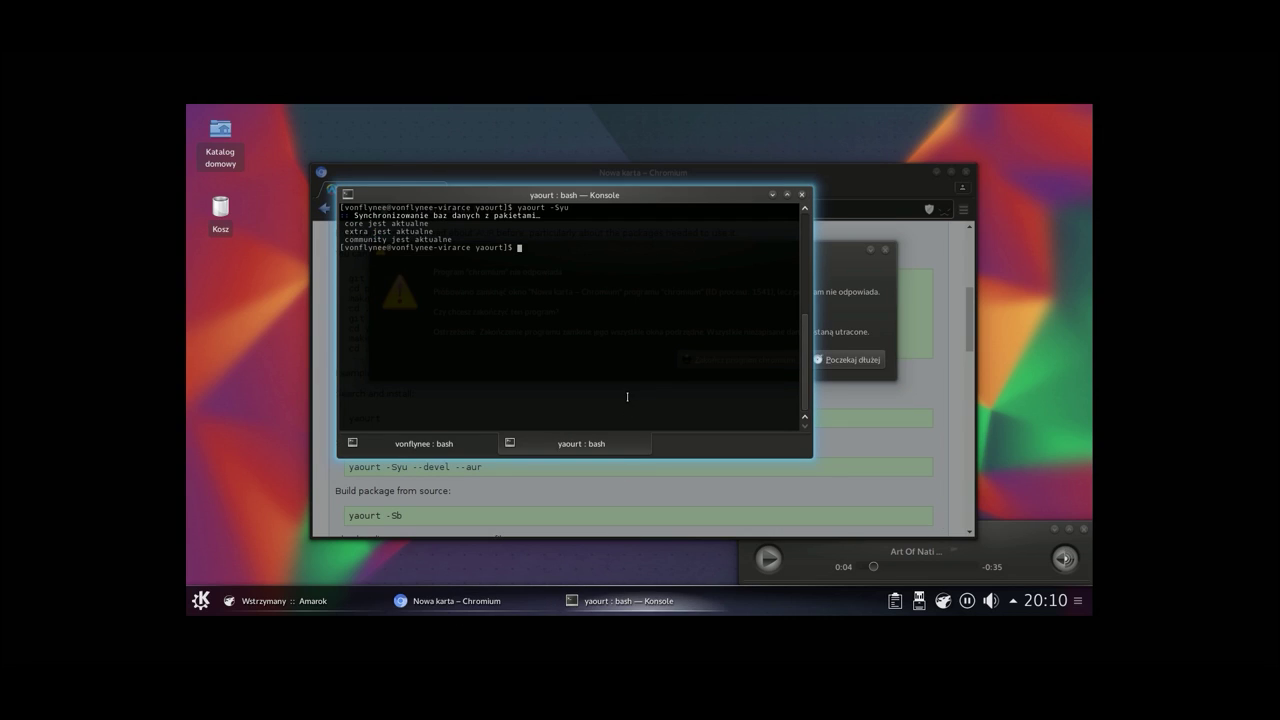
{"action": "type", "text": "yaourt taskmanager"}
{"action": "key", "text": "Return"}
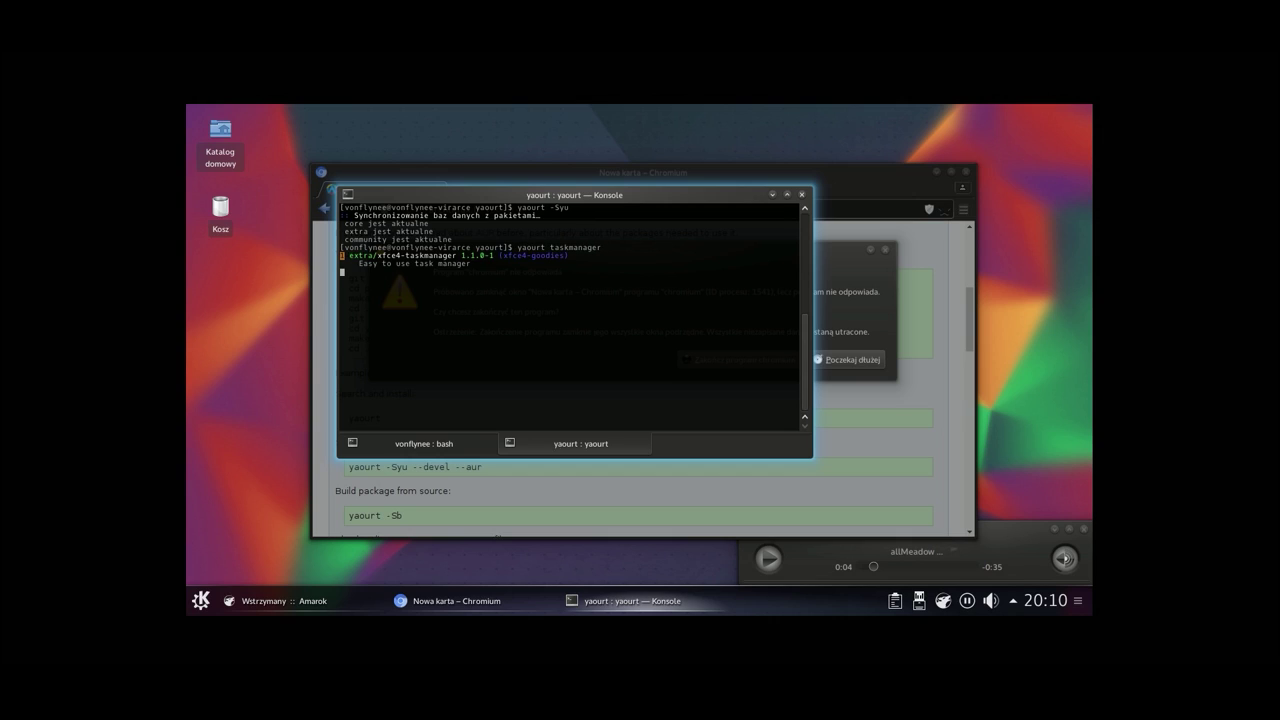
{"action": "key", "text": "ctrl+c"}
{"action": "key", "text": "Up"}
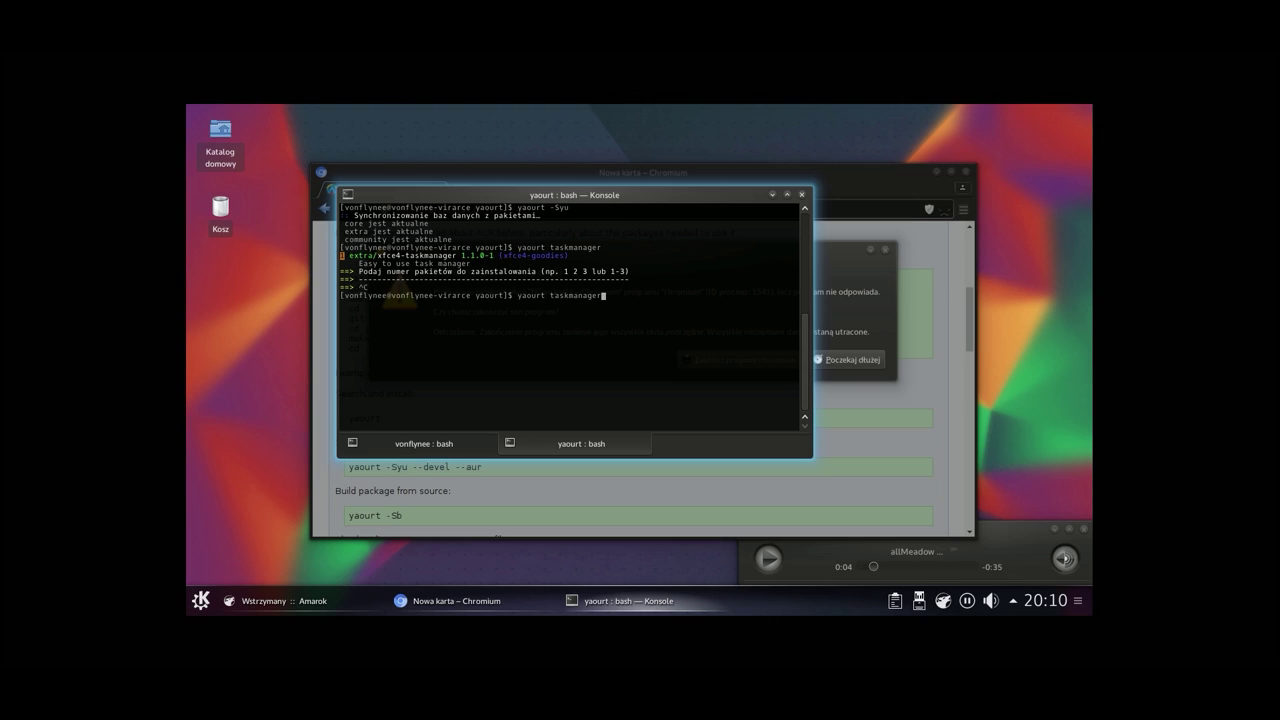
{"action": "key", "text": "BackSpace"}
{"action": "key", "text": "BackSpace"}
{"action": "key", "text": "BackSpace"}
{"action": "key", "text": "BackSpace"}
{"action": "key", "text": "BackSpace"}
{"action": "key", "text": "BackSpace"}
{"action": "key", "text": "BackSpace"}
{"action": "key", "text": "BackSpace"}
{"action": "key", "text": "BackSpace"}
{"action": "key", "text": "BackSpace"}
{"action": "key", "text": "BackSpace"}
{"action": "key", "text": "BackSpace"}
{"action": "key", "text": "BackSpace"}
{"action": "key", "text": "BackSpace"}
{"action": "key", "text": "BackSpace"}
{"action": "key", "text": "BackSpace"}
Step: Try to close the unresponsive Chromium window, choosing to terminate the program in the warning
{"action": "left_click", "coordinate": [846, 310]}
{"action": "left_click", "coordinate": [740, 358]}
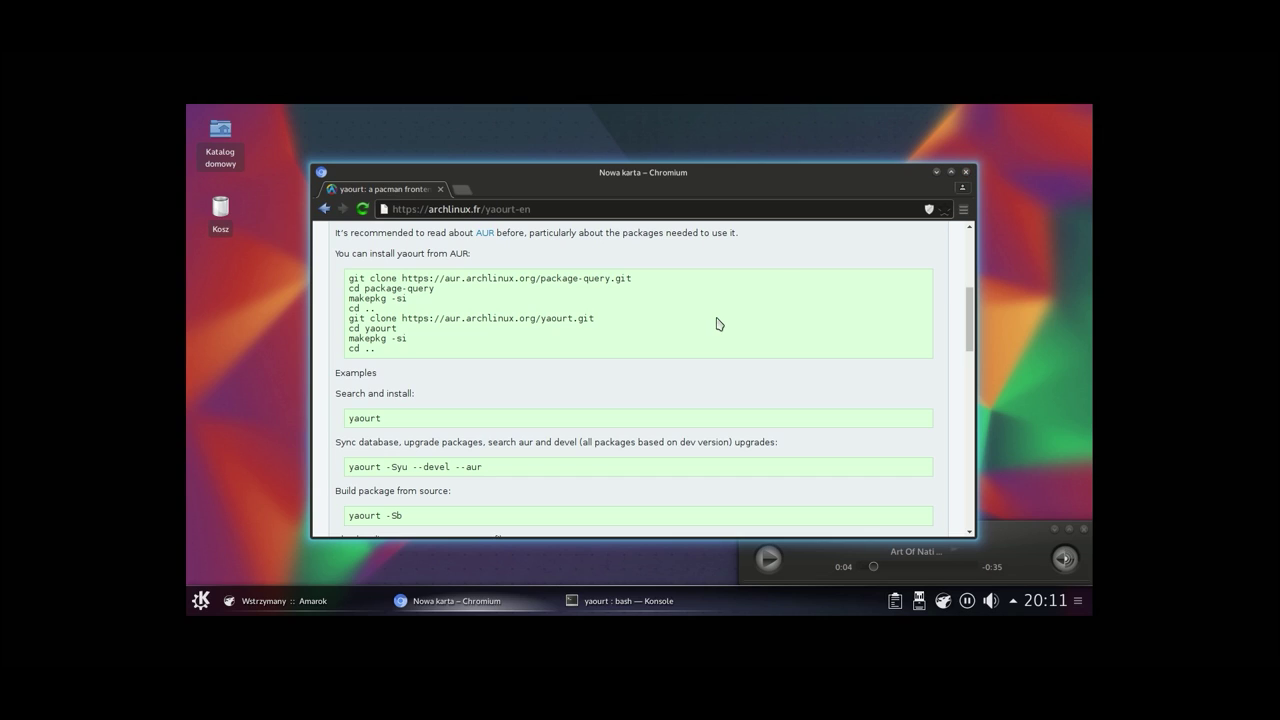
{"action": "double_click", "coordinate": [321, 174]}
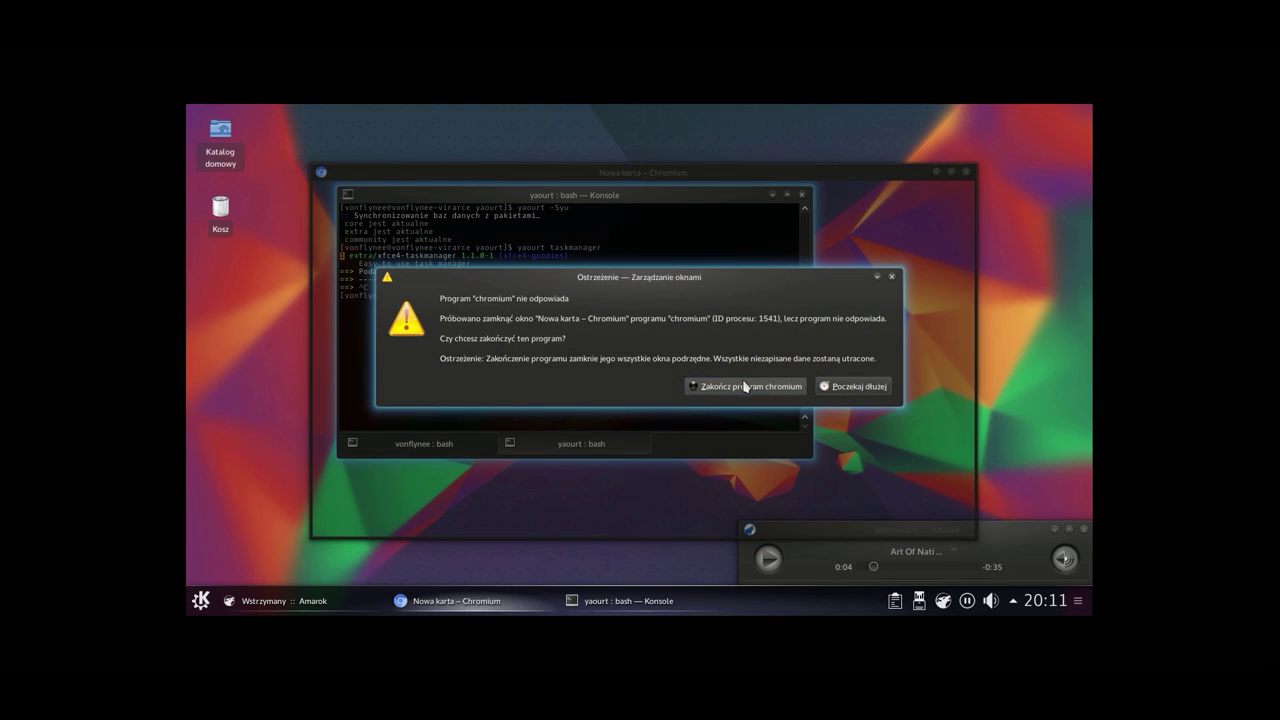
{"action": "left_click", "coordinate": [744, 386]}
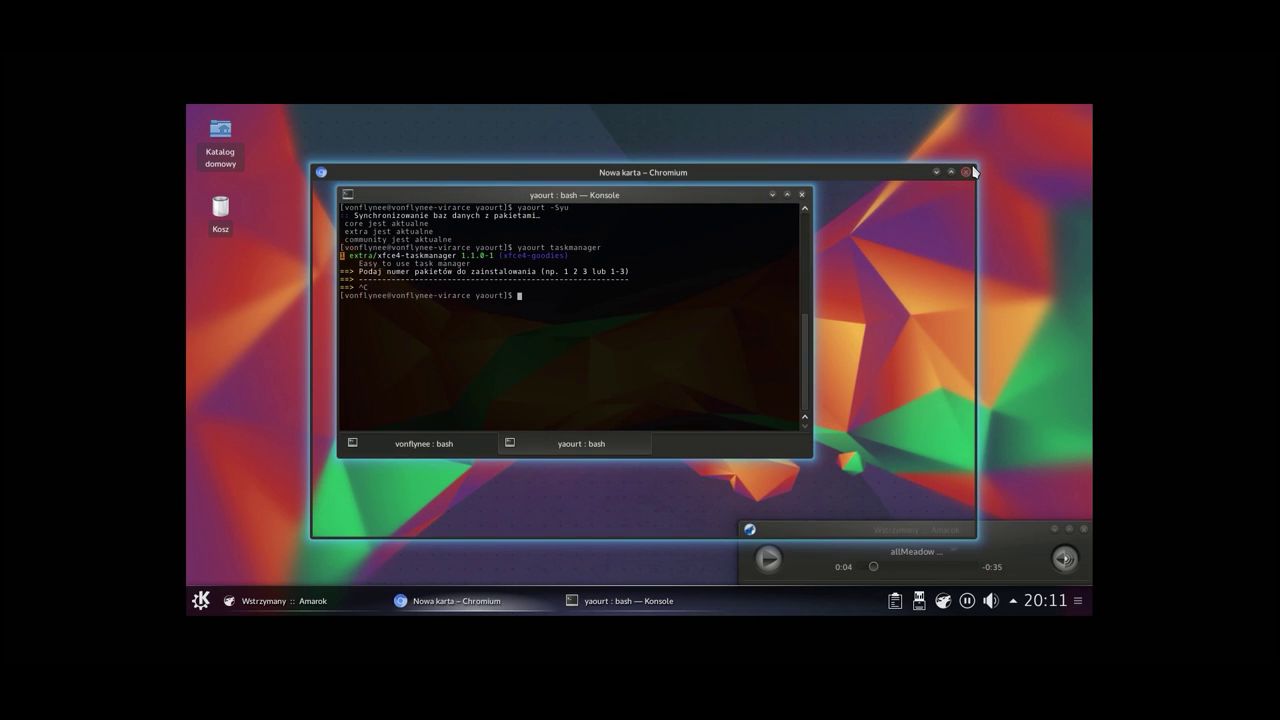
Step: Try closing the frozen Chromium window again with its window menu's Zamknij command
{"action": "right_click", "coordinate": [871, 170]}
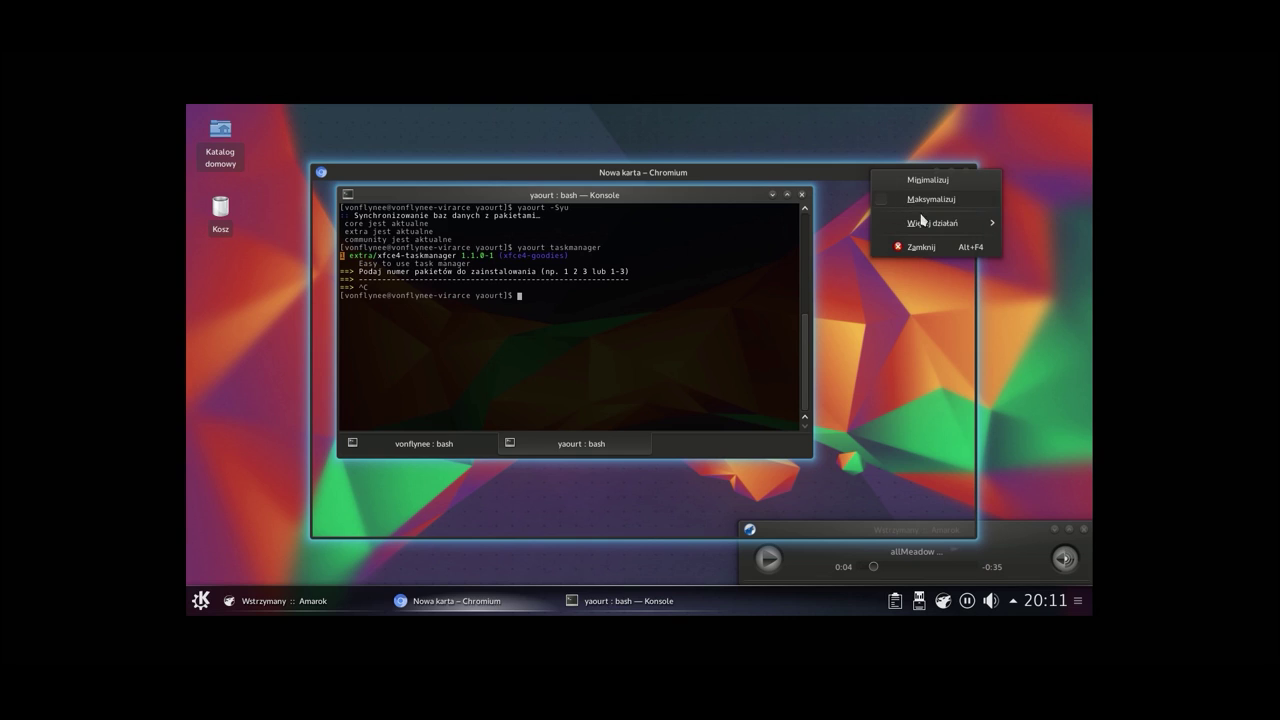
{"action": "mouse_move", "coordinate": [936, 231]}
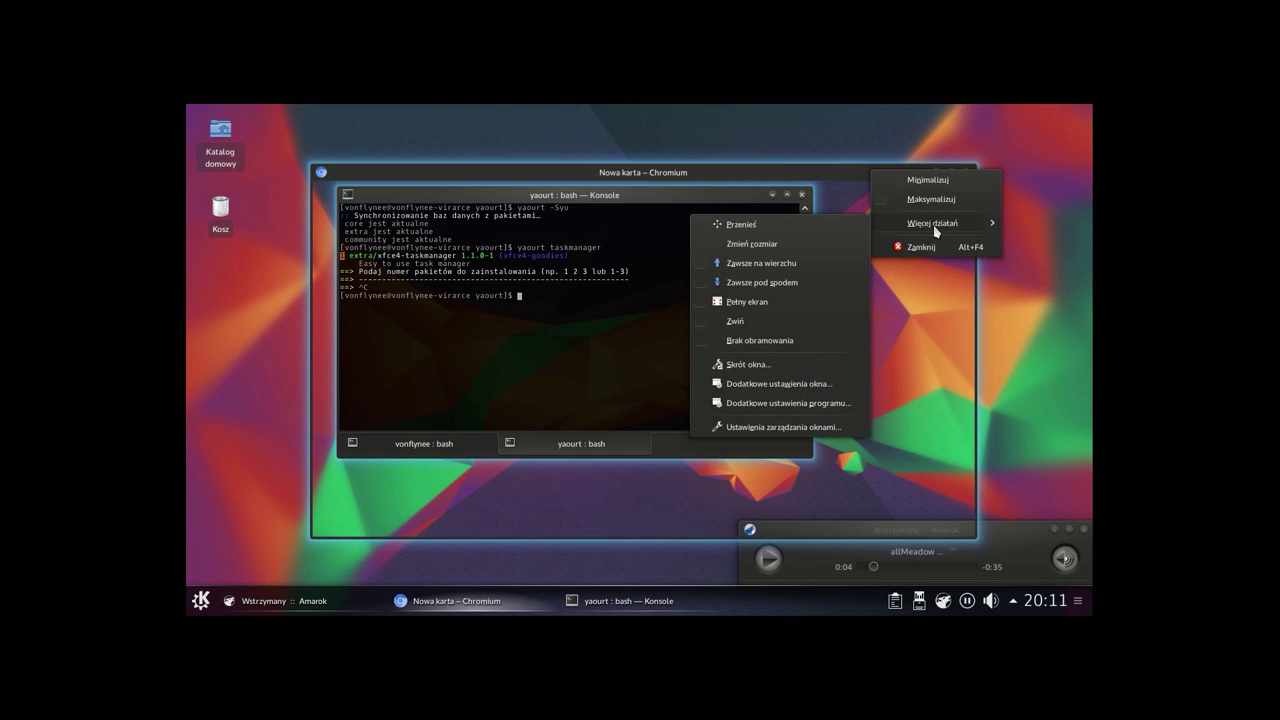
{"action": "left_click", "coordinate": [925, 246]}
{"action": "left_click", "coordinate": [749, 360]}
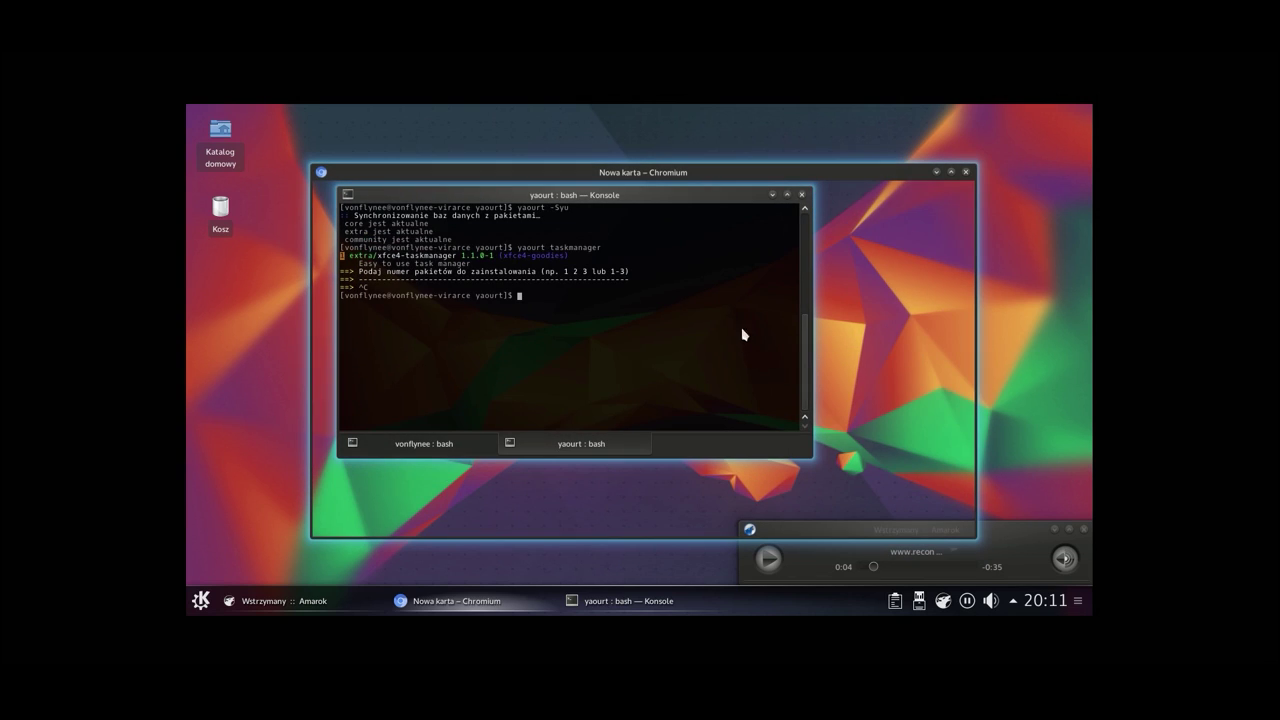
Step: Move the frozen Chromium window lower on the desktop and begin a terminal command in Konsole with "k"
{"action": "left_click_drag", "start_coordinate": [695, 177], "coordinate": [692, 320]}
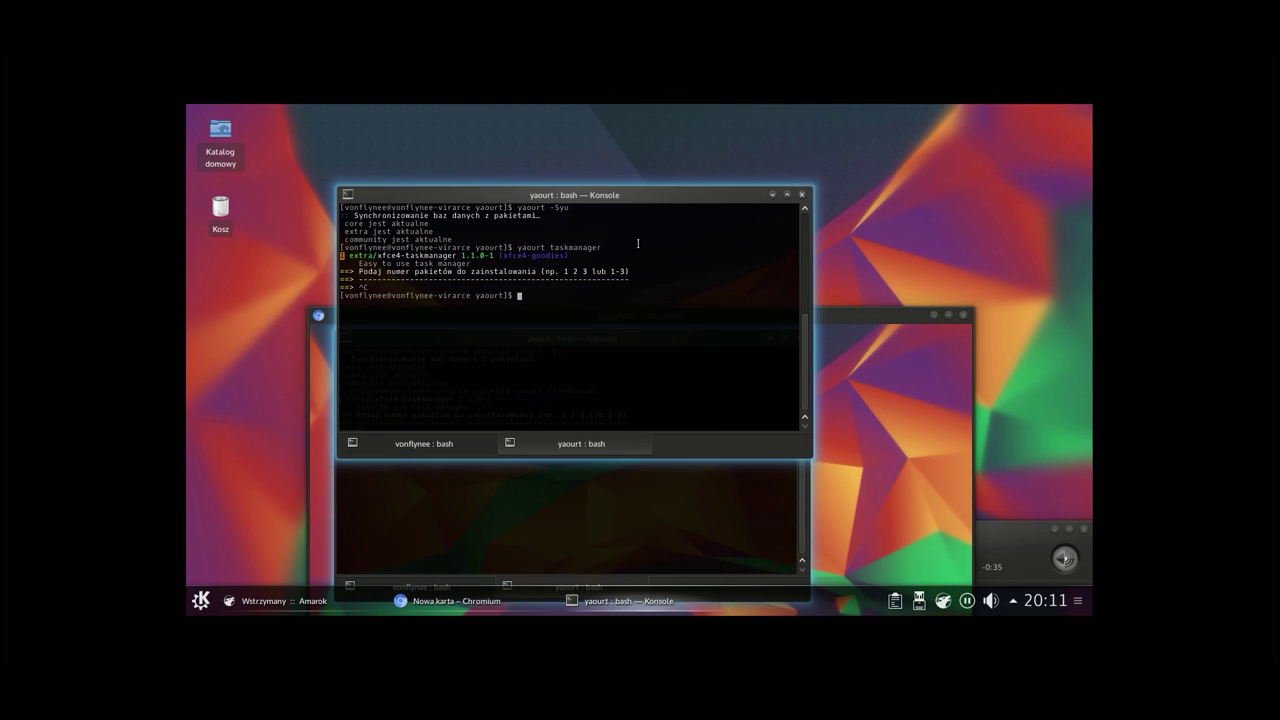
{"action": "type", "text": "k"}
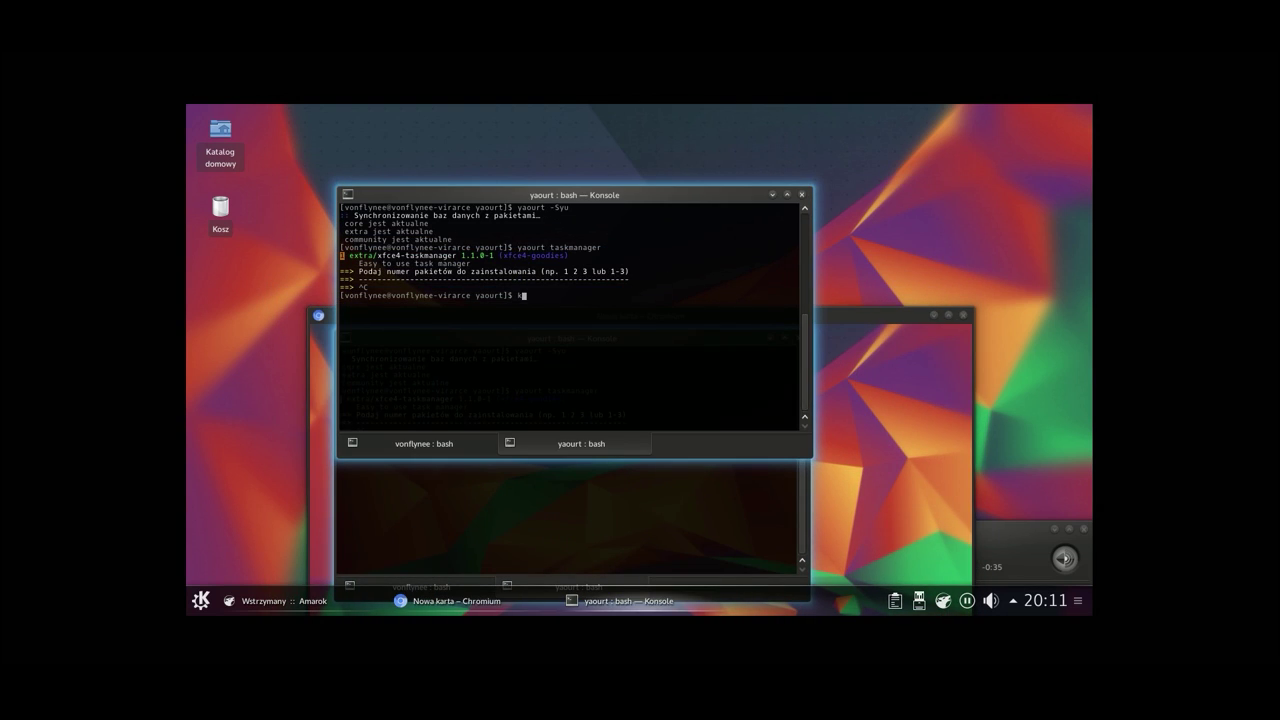